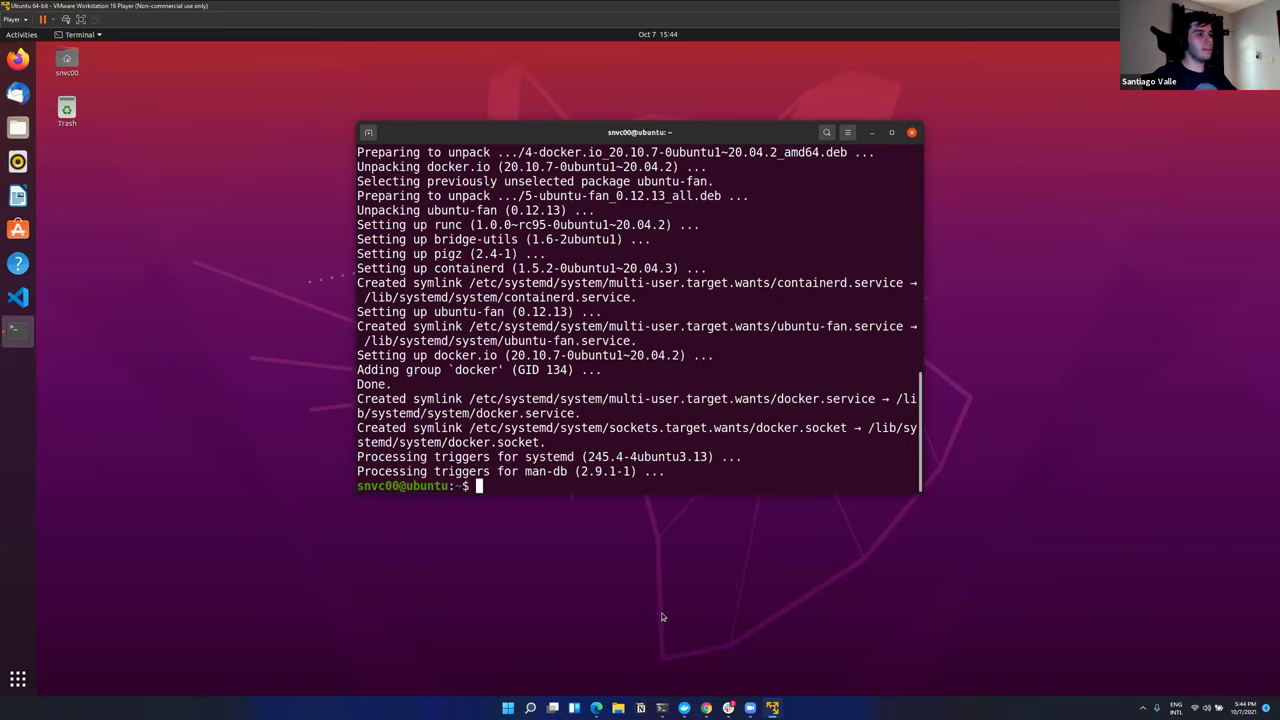
Step: Navigate Docker Docs via Manuals > Docker Engine to the optional Linux post-installation steps page
{"action": "mouse_move", "coordinate": [708, 707]}
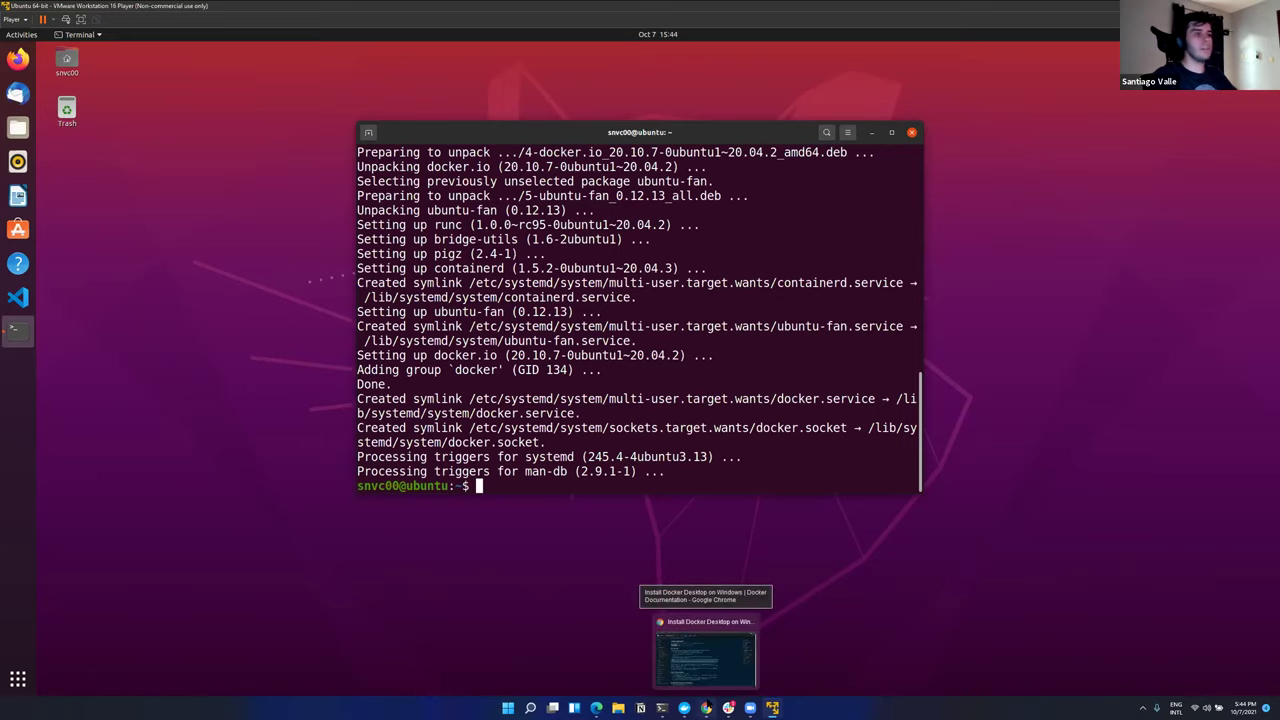
{"action": "left_click", "coordinate": [705, 650]}
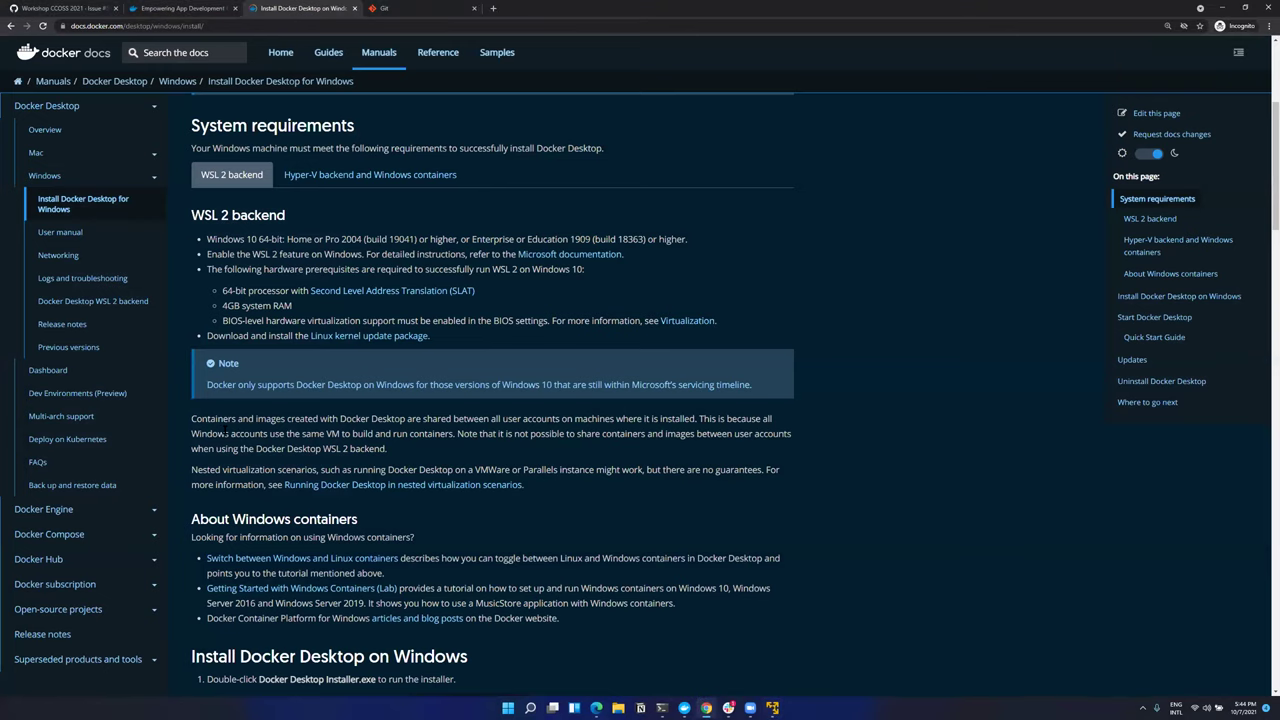
{"action": "scroll", "coordinate": [226, 434], "scroll_direction": "down", "scroll_amount": 3}
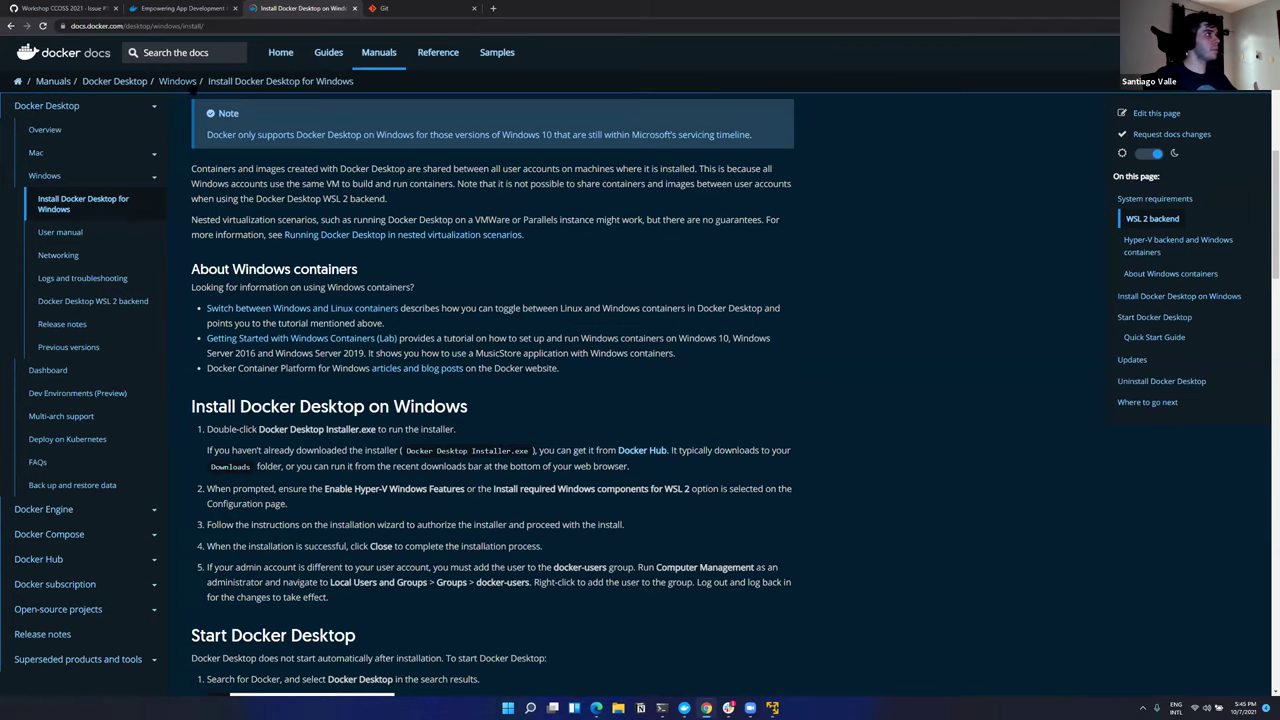
{"action": "left_click", "coordinate": [176, 84]}
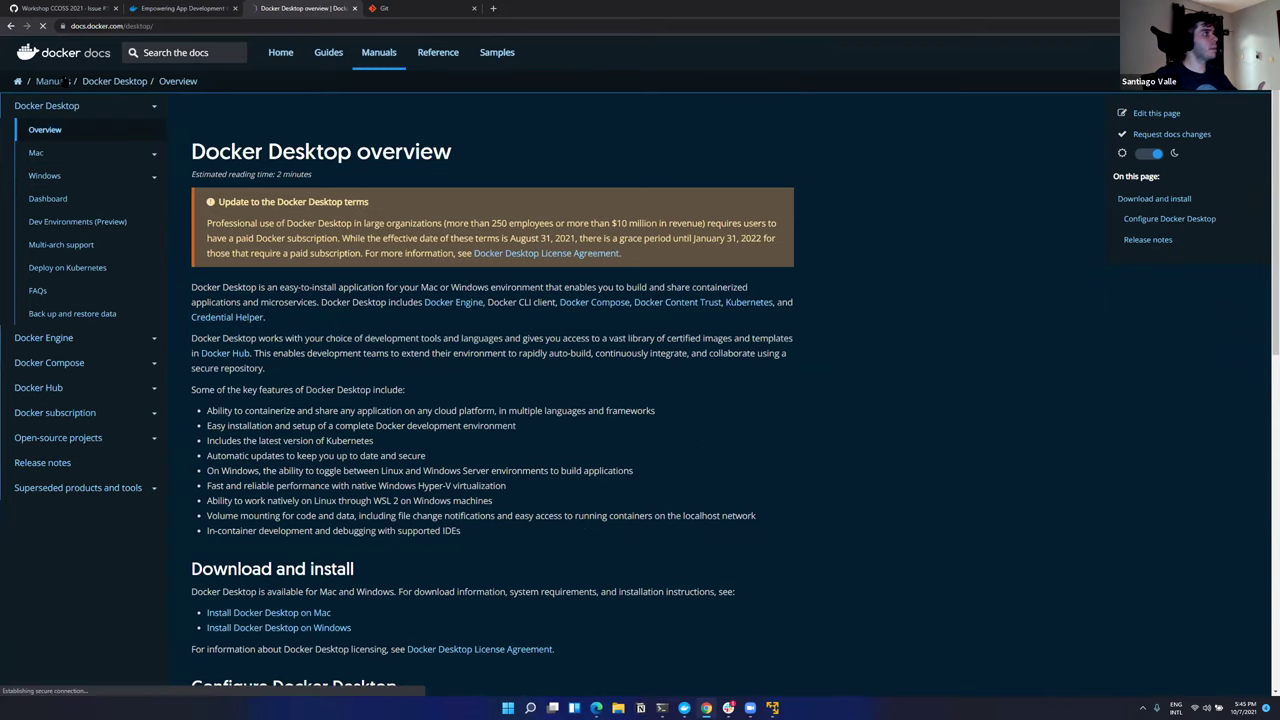
{"action": "left_click", "coordinate": [63, 82]}
{"action": "left_click", "coordinate": [696, 362]}
{"action": "left_click", "coordinate": [100, 225]}
{"action": "scroll", "coordinate": [505, 502], "scroll_direction": "down", "scroll_amount": 1}
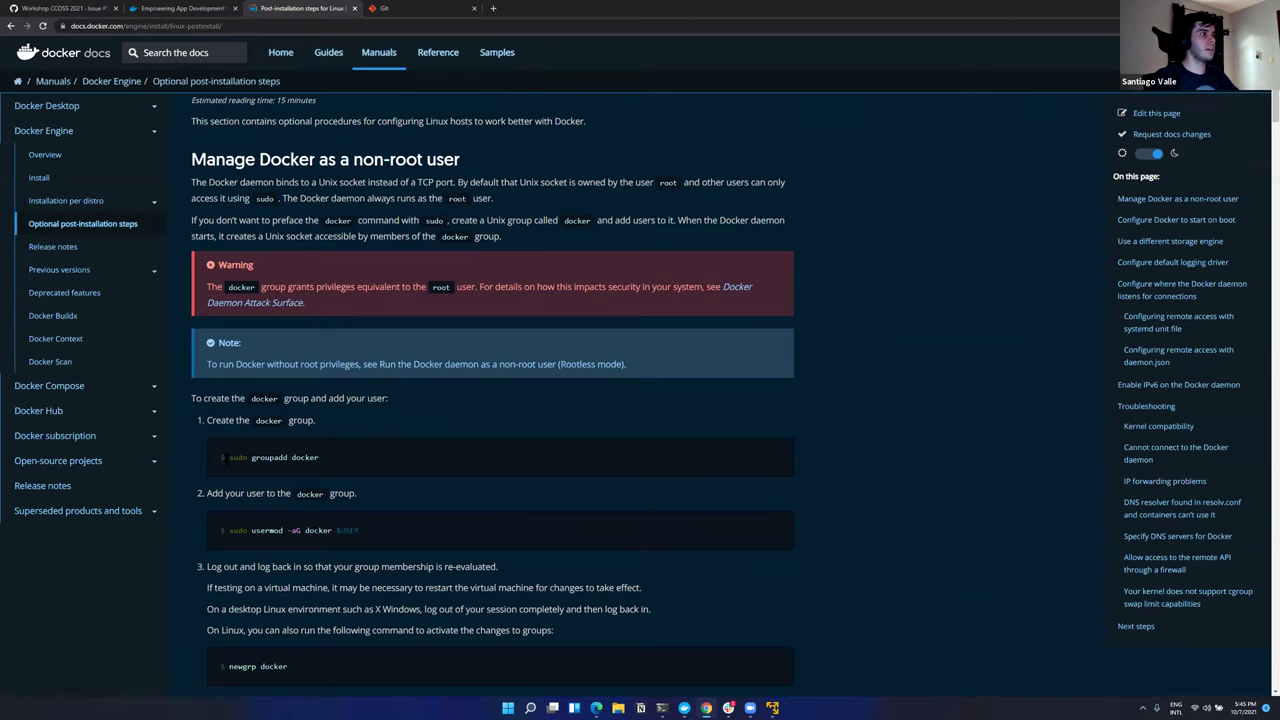
{"action": "scroll", "coordinate": [280, 431], "scroll_direction": "down", "scroll_amount": 1}
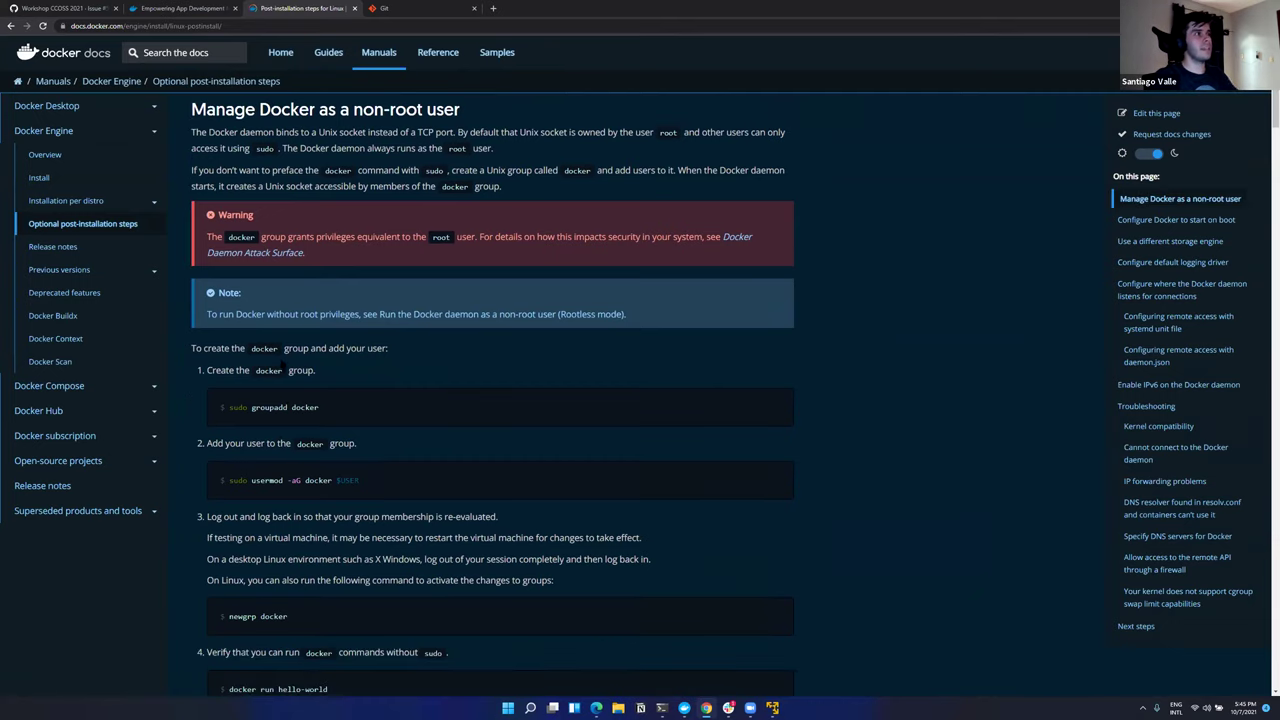
Step: Copy the page URL and the 'sudo groupadd docker' command, then return to the Ubuntu terminal
{"action": "left_click", "coordinate": [298, 27]}
{"action": "key", "text": "ctrl+c"}
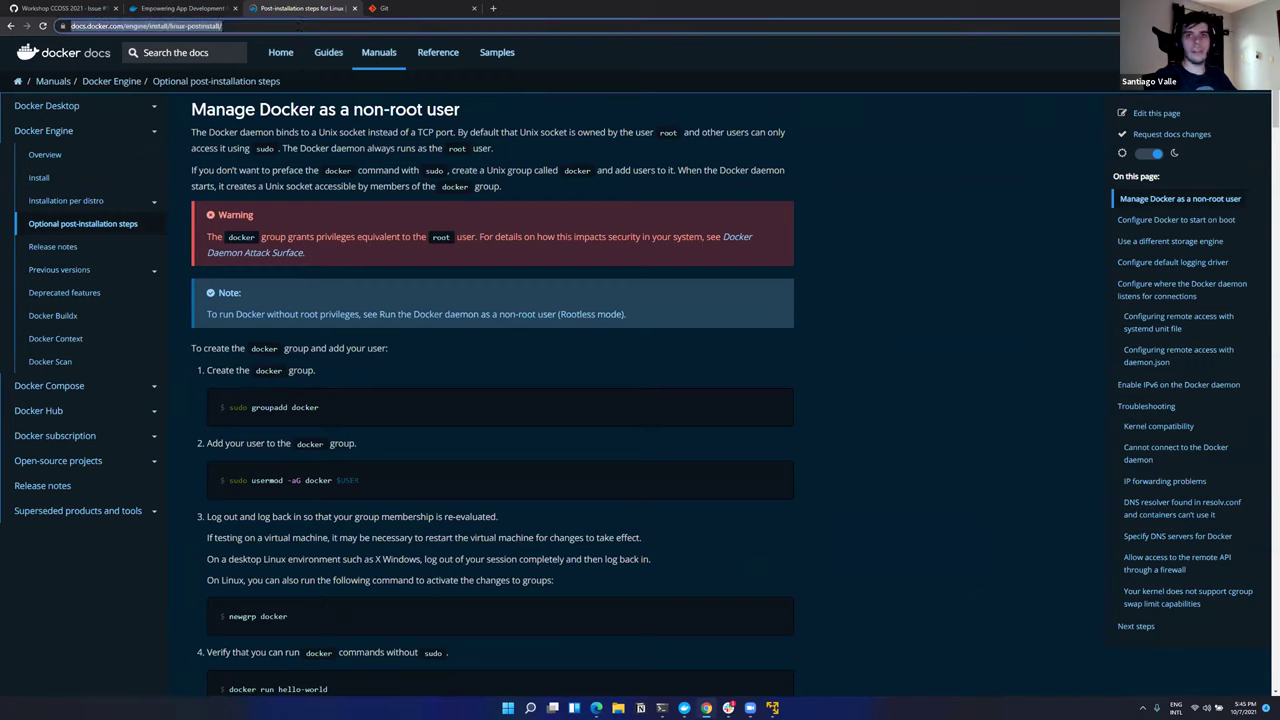
{"action": "key", "text": "alt+Tab"}
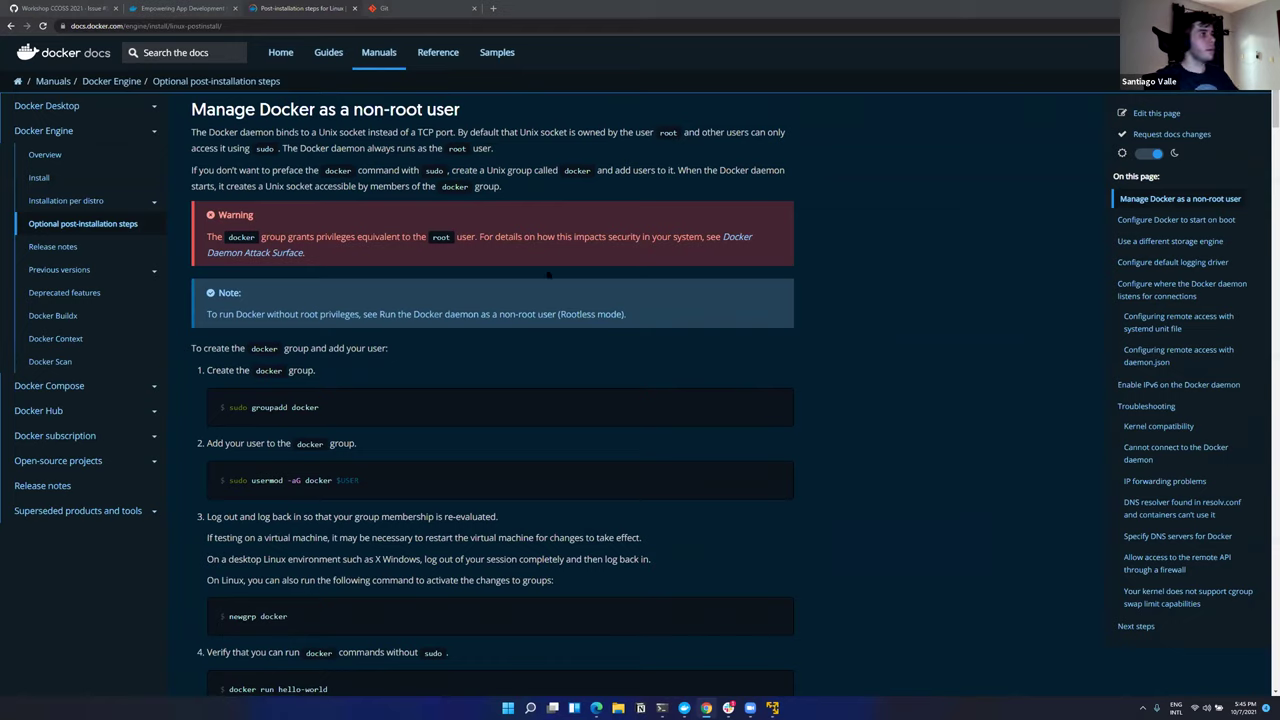
{"action": "left_click_drag", "start_coordinate": [320, 408], "coordinate": [227, 410]}
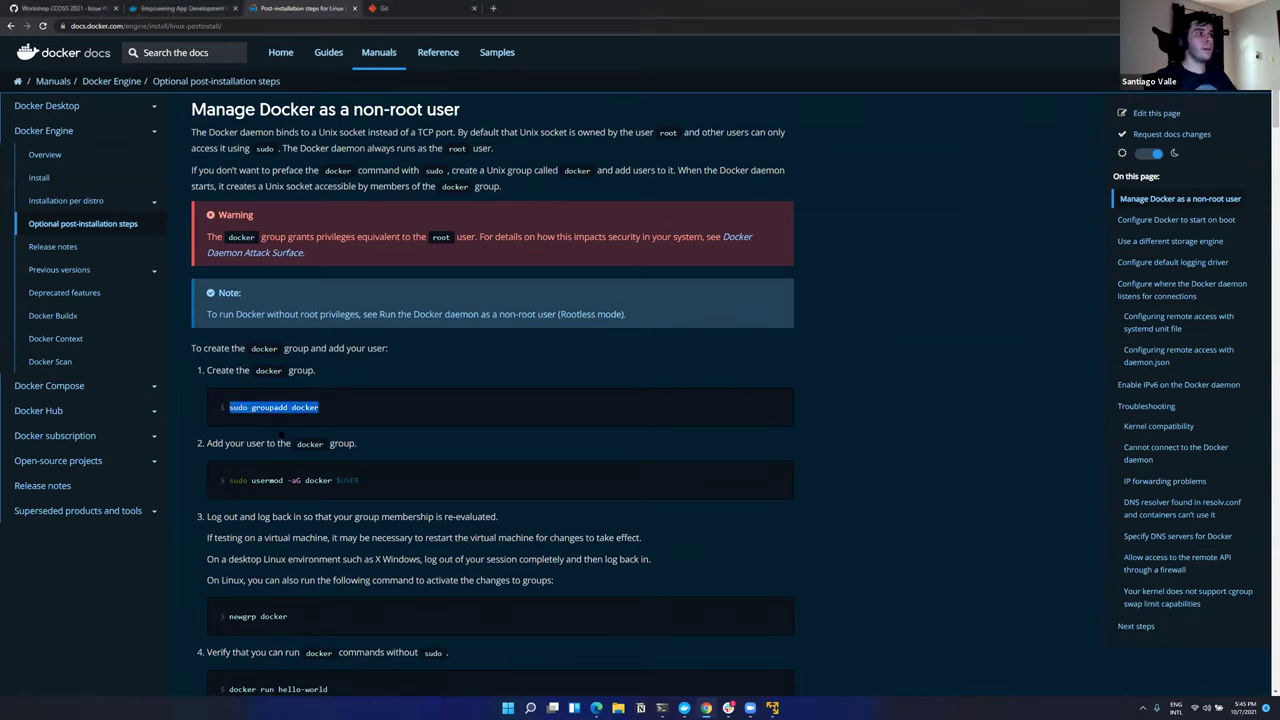
{"action": "left_click", "coordinate": [772, 708]}
{"action": "right_click", "coordinate": [557, 449]}
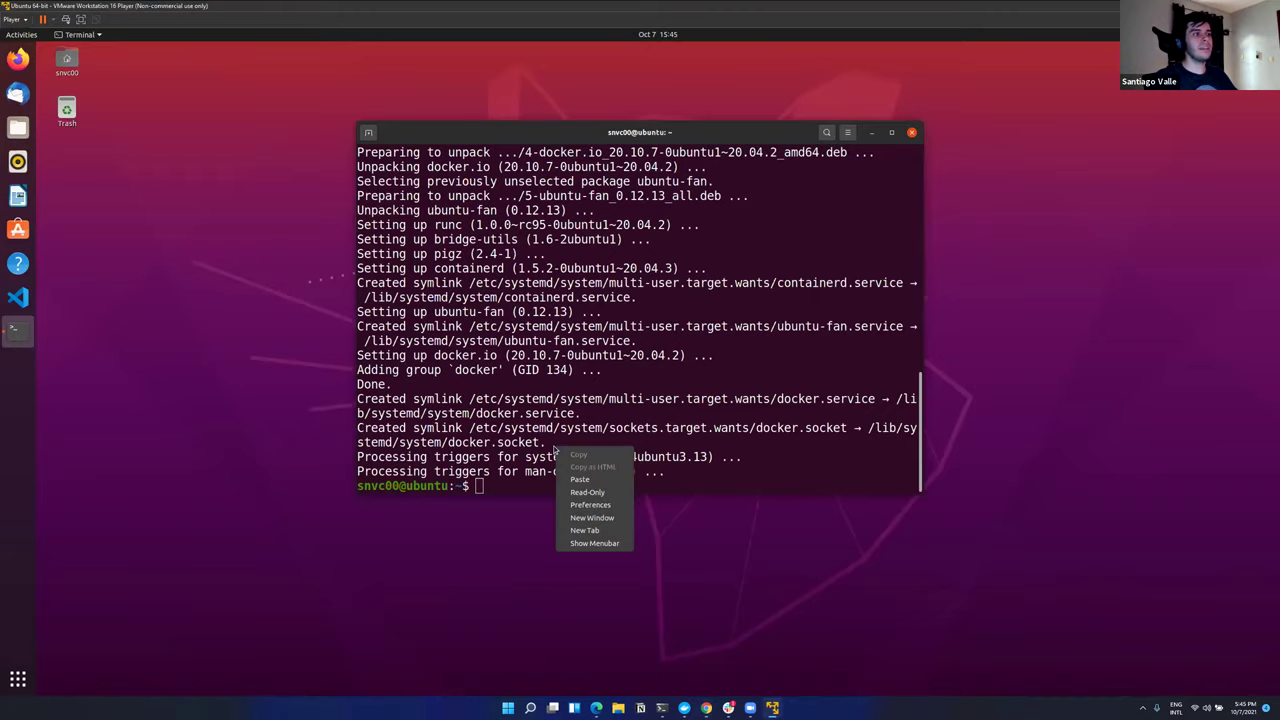
Step: Launch Firefox in the VM and load the pasted Docker post-installation docs URL
{"action": "left_click", "coordinate": [588, 489]}
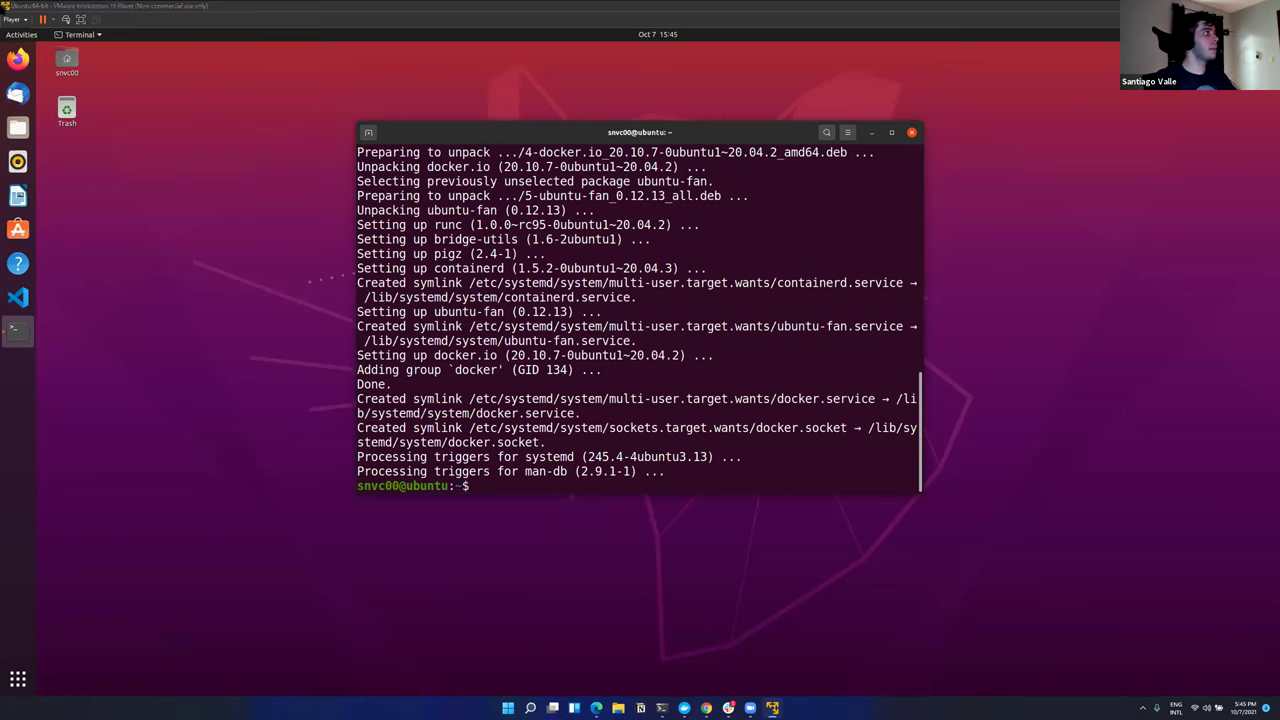
{"action": "left_click", "coordinate": [18, 59]}
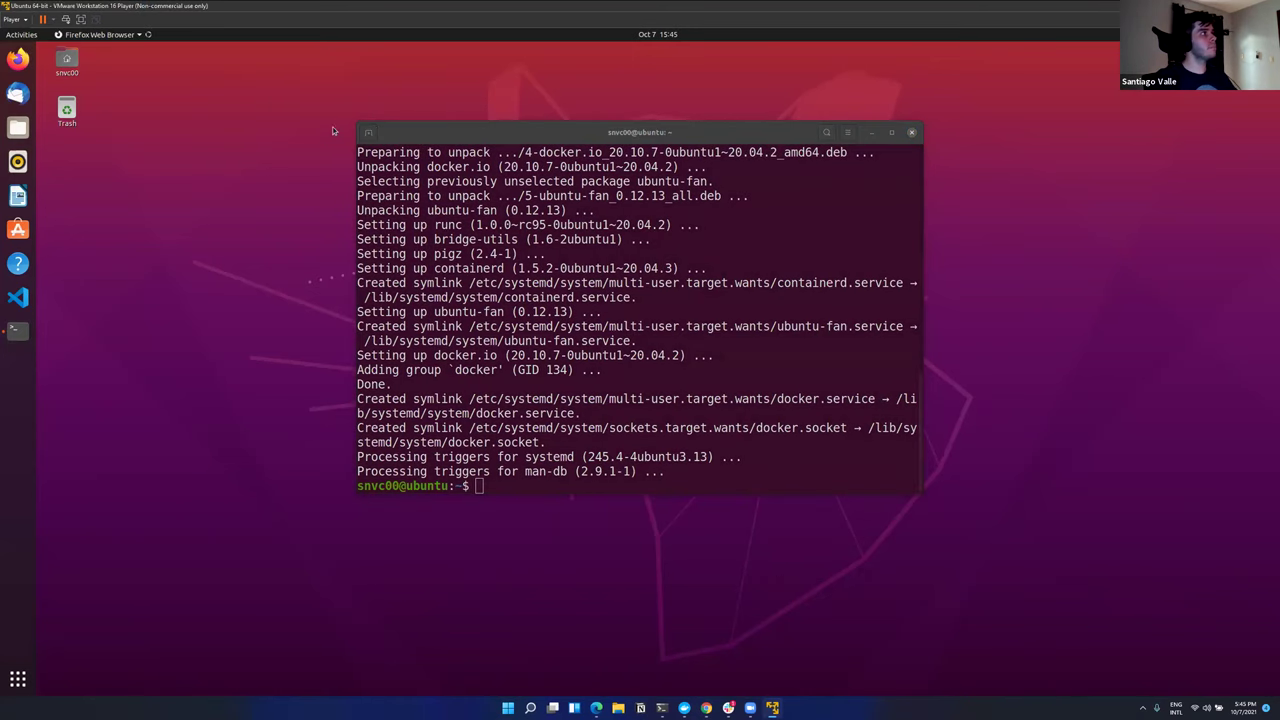
{"action": "left_click", "coordinate": [588, 136]}
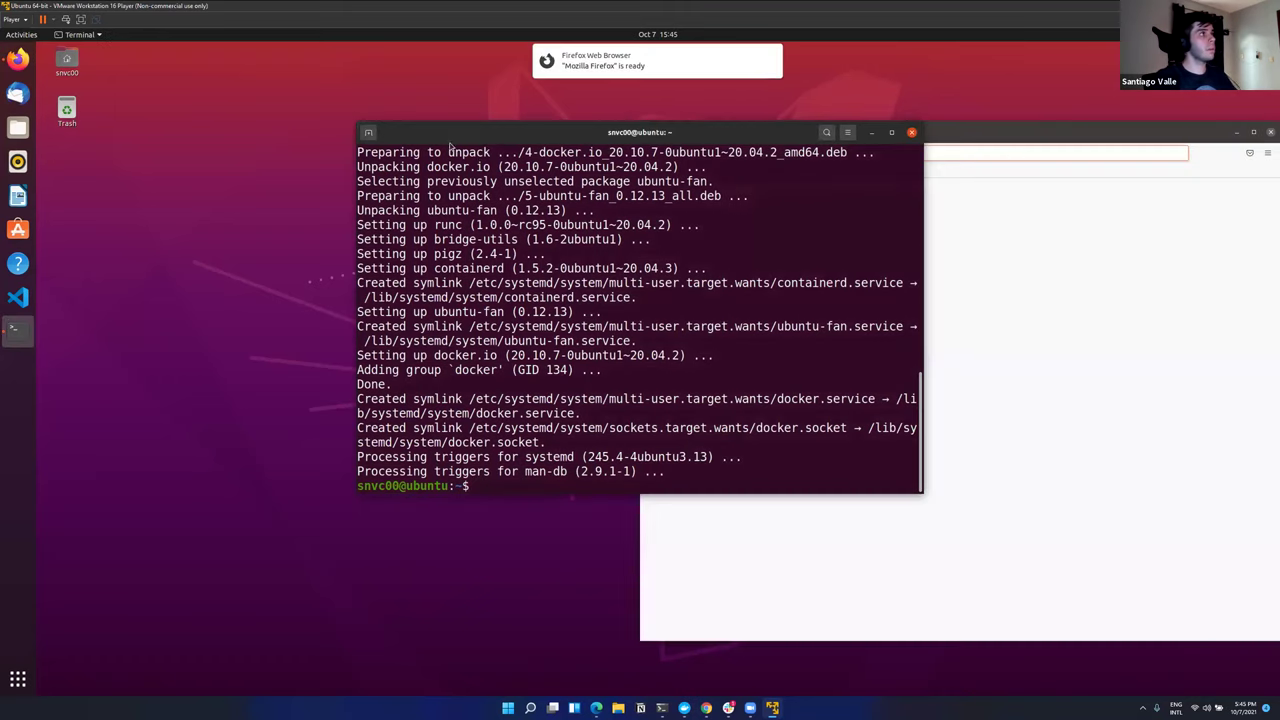
{"action": "left_click", "coordinate": [1011, 154]}
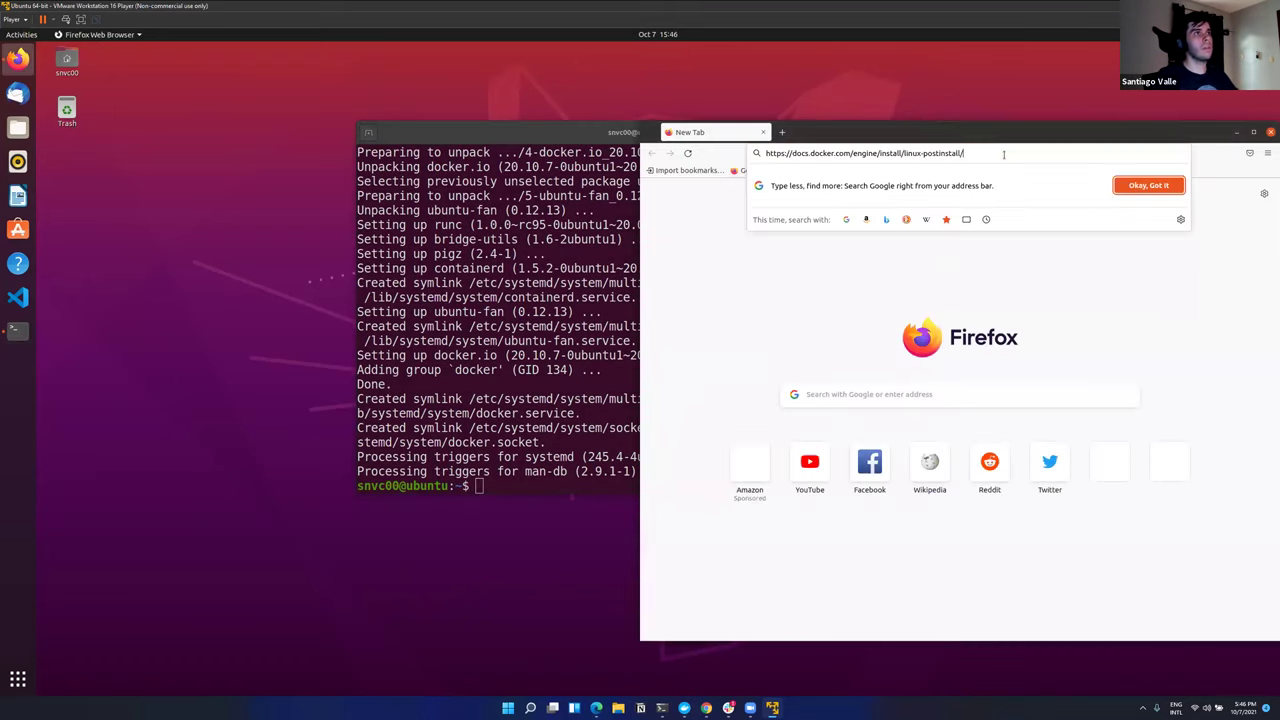
{"action": "left_click", "coordinate": [963, 154]}
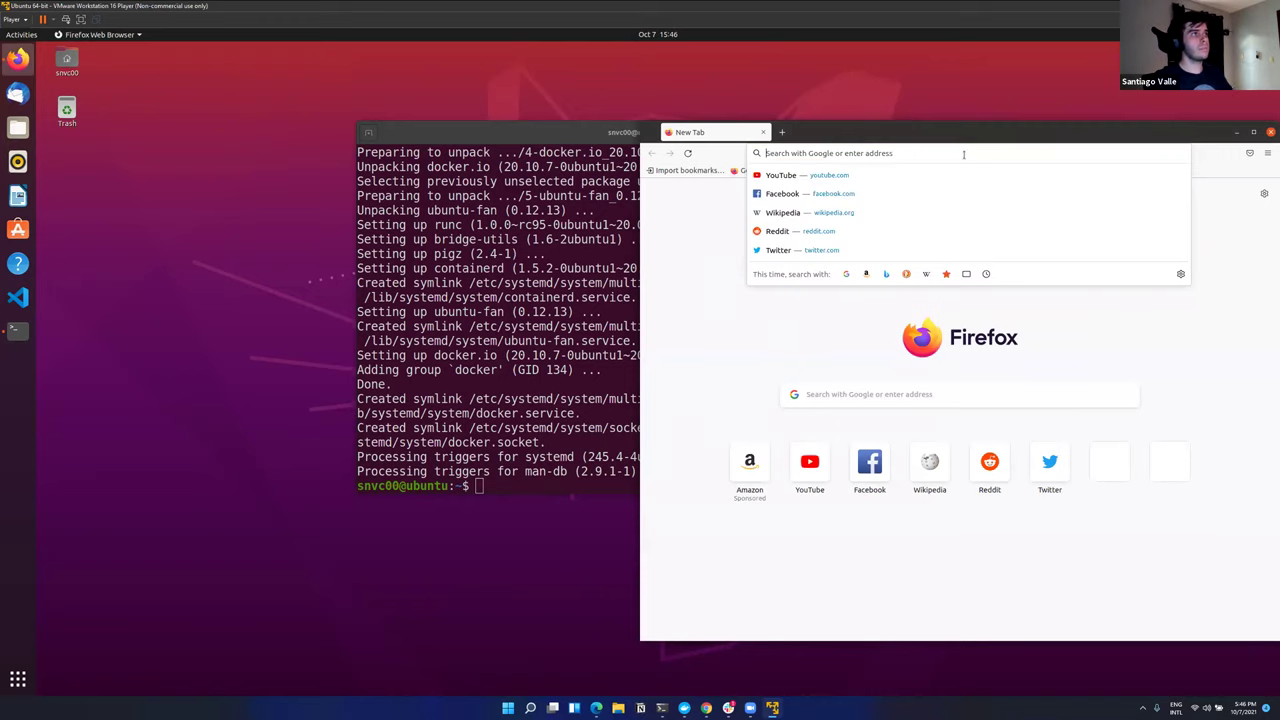
{"action": "key", "text": "ctrl+v"}
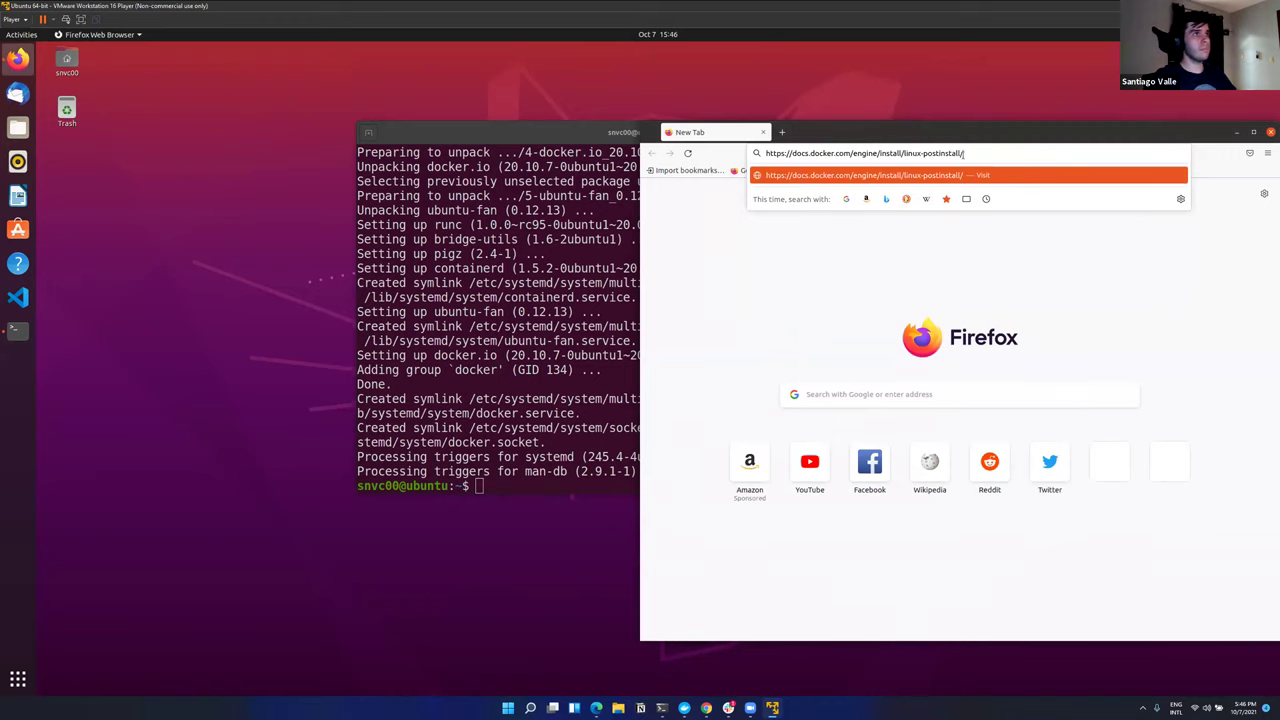
{"action": "key", "text": "Return"}
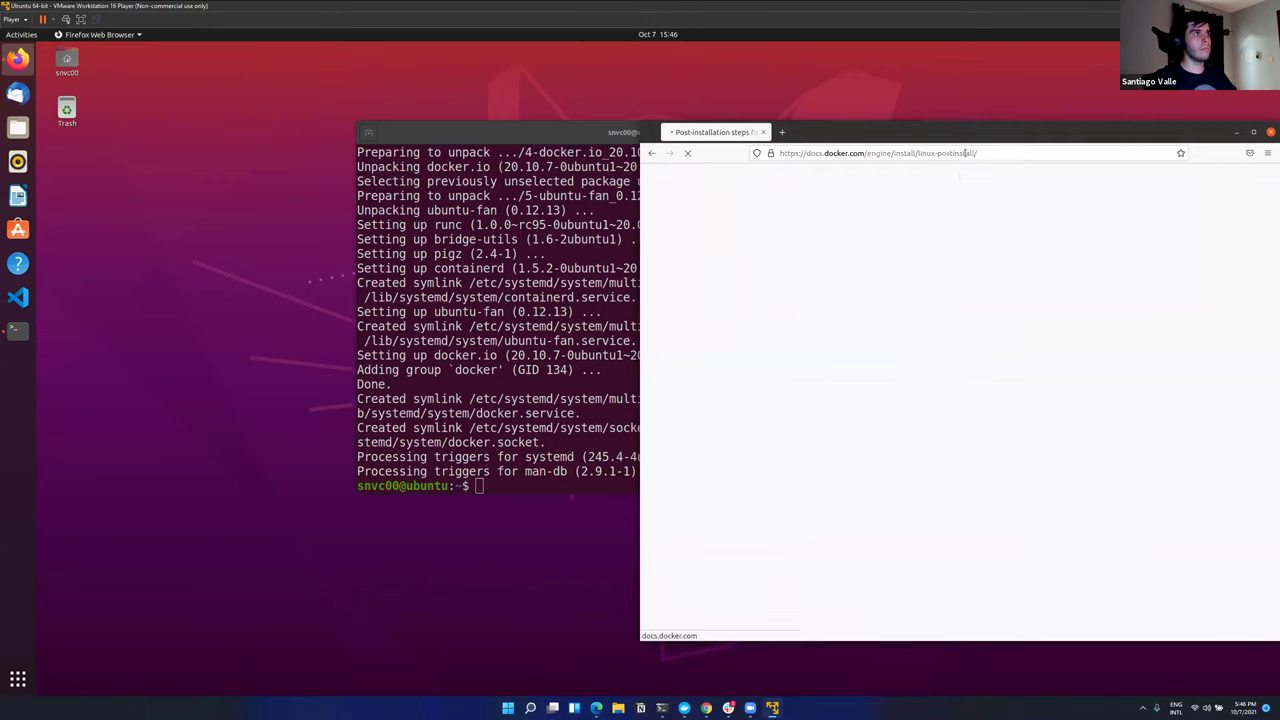
{"action": "scroll", "coordinate": [900, 361], "scroll_direction": "down", "scroll_amount": 3}
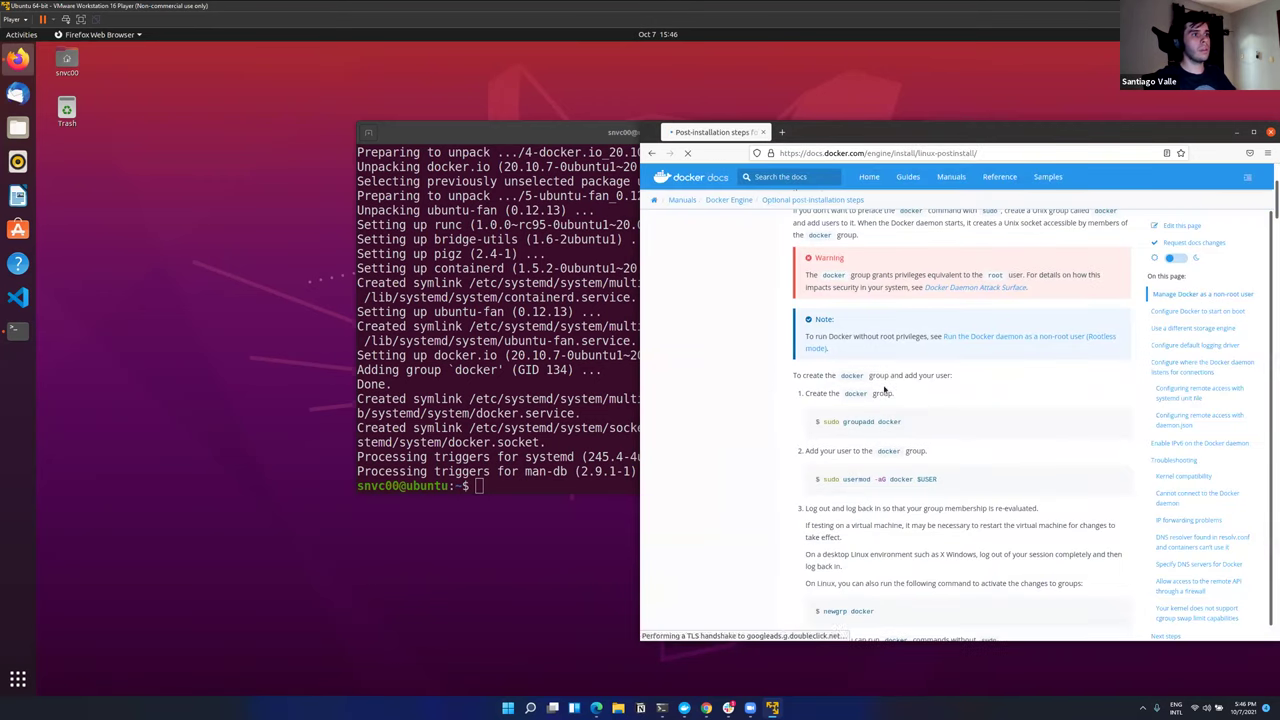
{"action": "scroll", "coordinate": [906, 427], "scroll_direction": "up", "scroll_amount": 3}
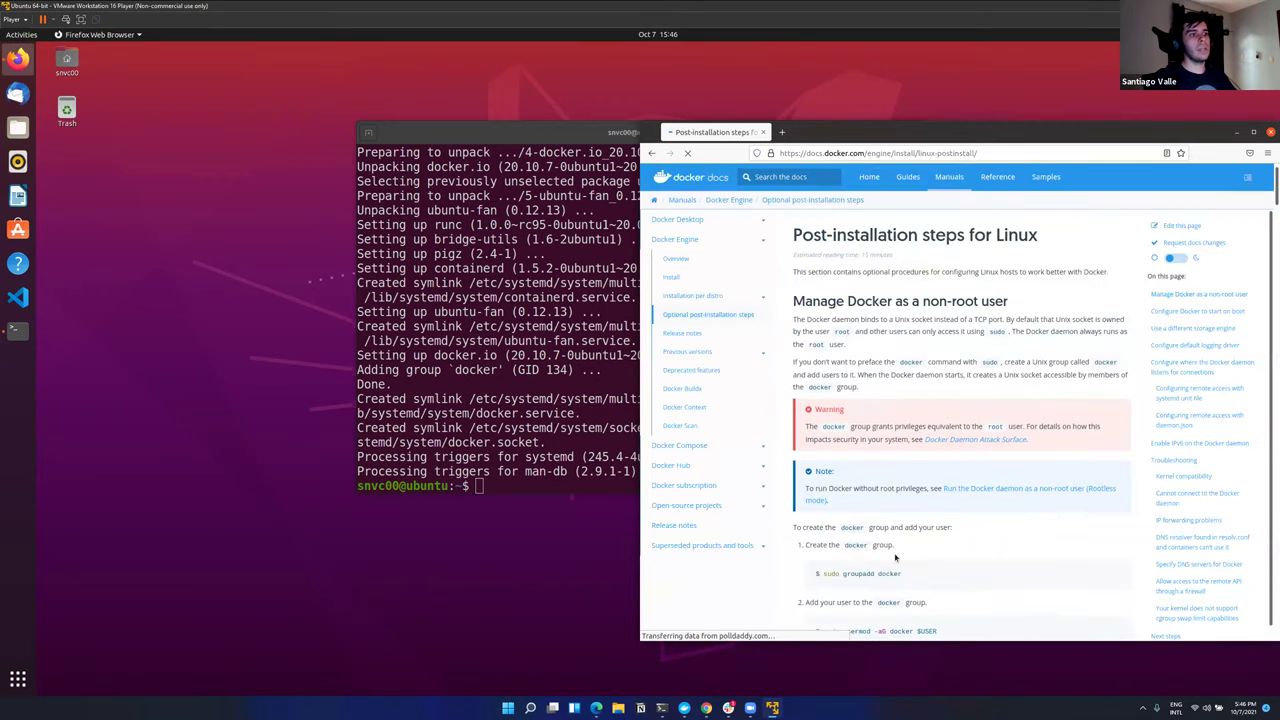
{"action": "scroll", "coordinate": [906, 427], "scroll_direction": "down", "scroll_amount": 3}
Step: Create the docker group by pasting and running 'sudo groupadd docker' in the terminal
{"action": "triple_click", "coordinate": [882, 402]}
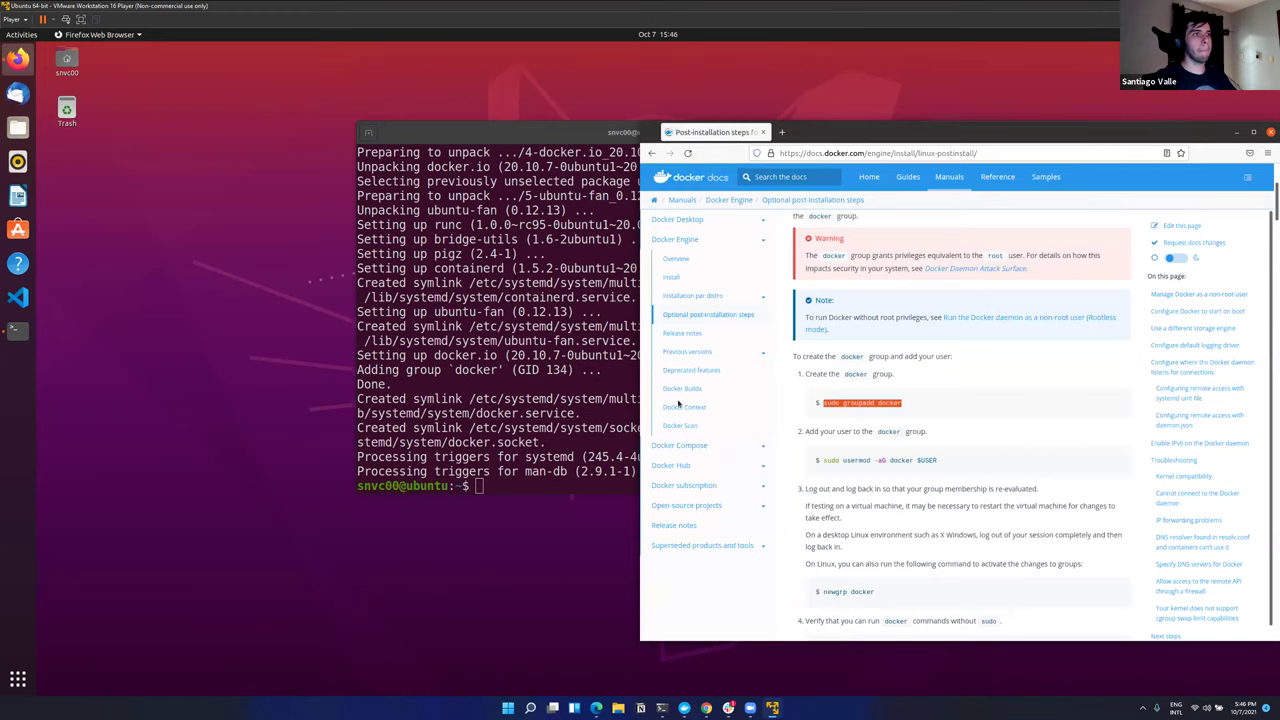
{"action": "left_click", "coordinate": [533, 410]}
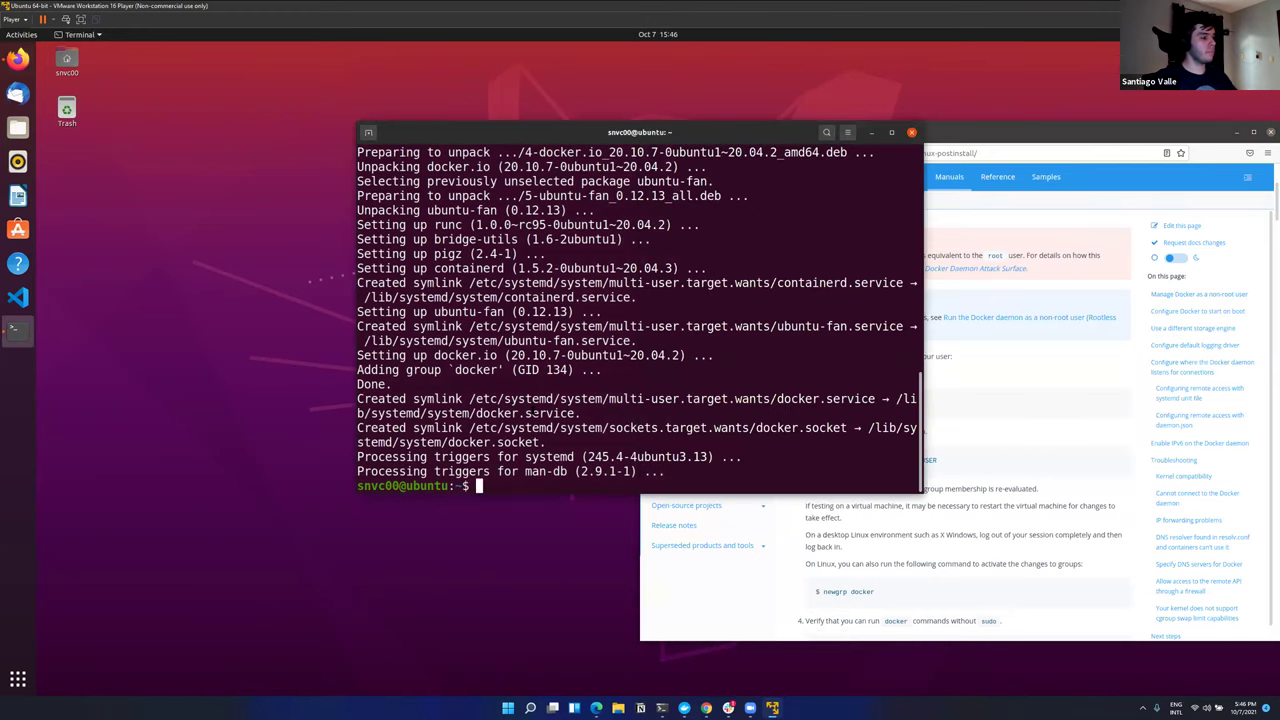
{"action": "right_click", "coordinate": [521, 487]}
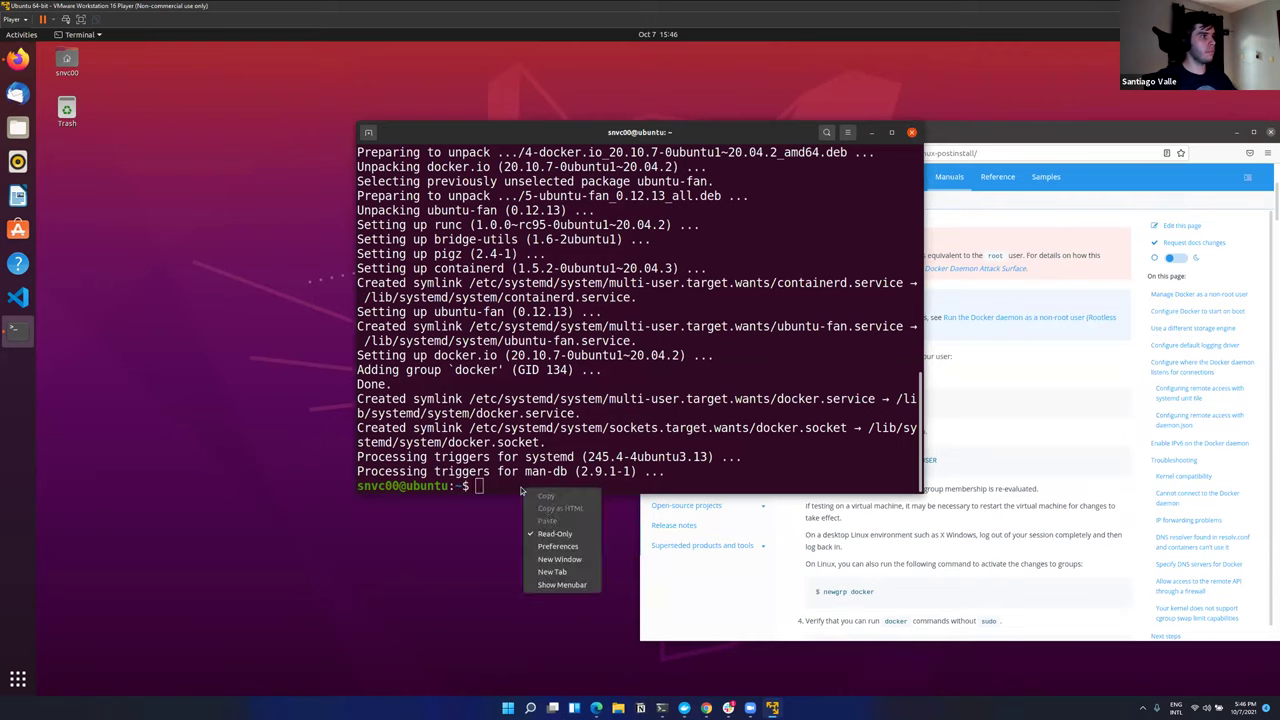
{"action": "right_click", "coordinate": [508, 479]}
{"action": "right_click", "coordinate": [495, 484]}
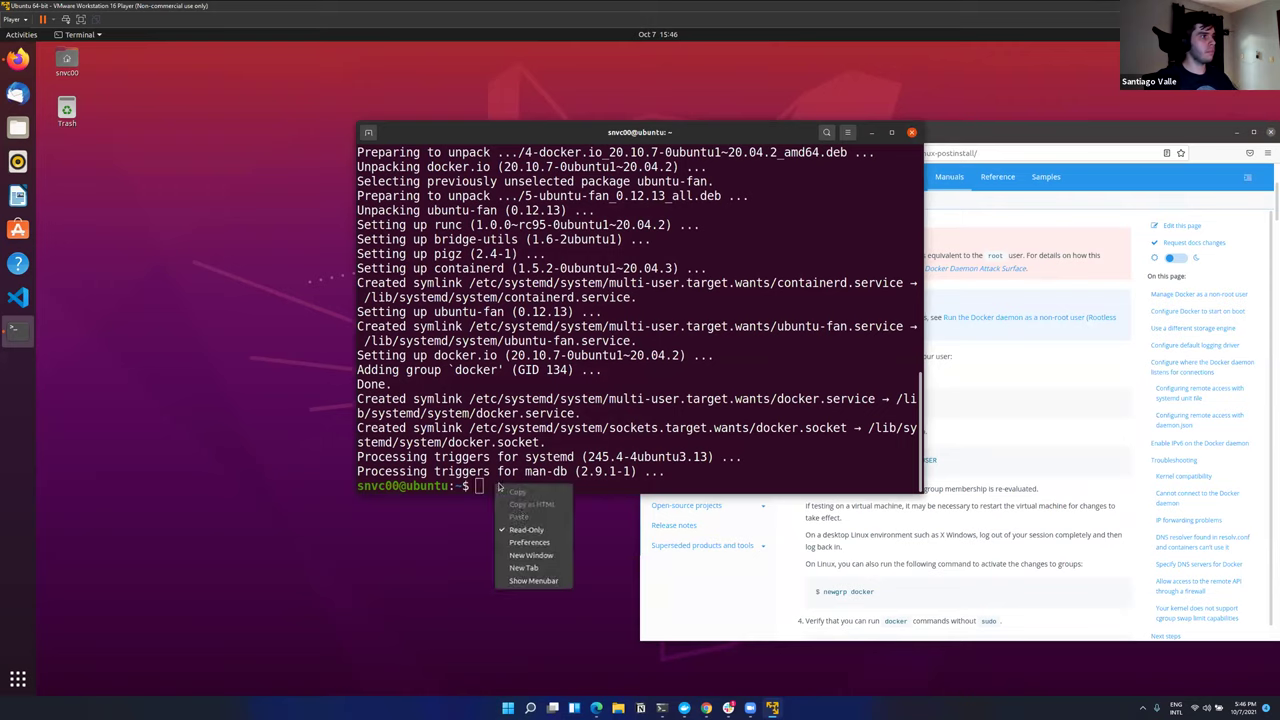
{"action": "left_click", "coordinate": [527, 529]}
{"action": "right_click", "coordinate": [513, 480]}
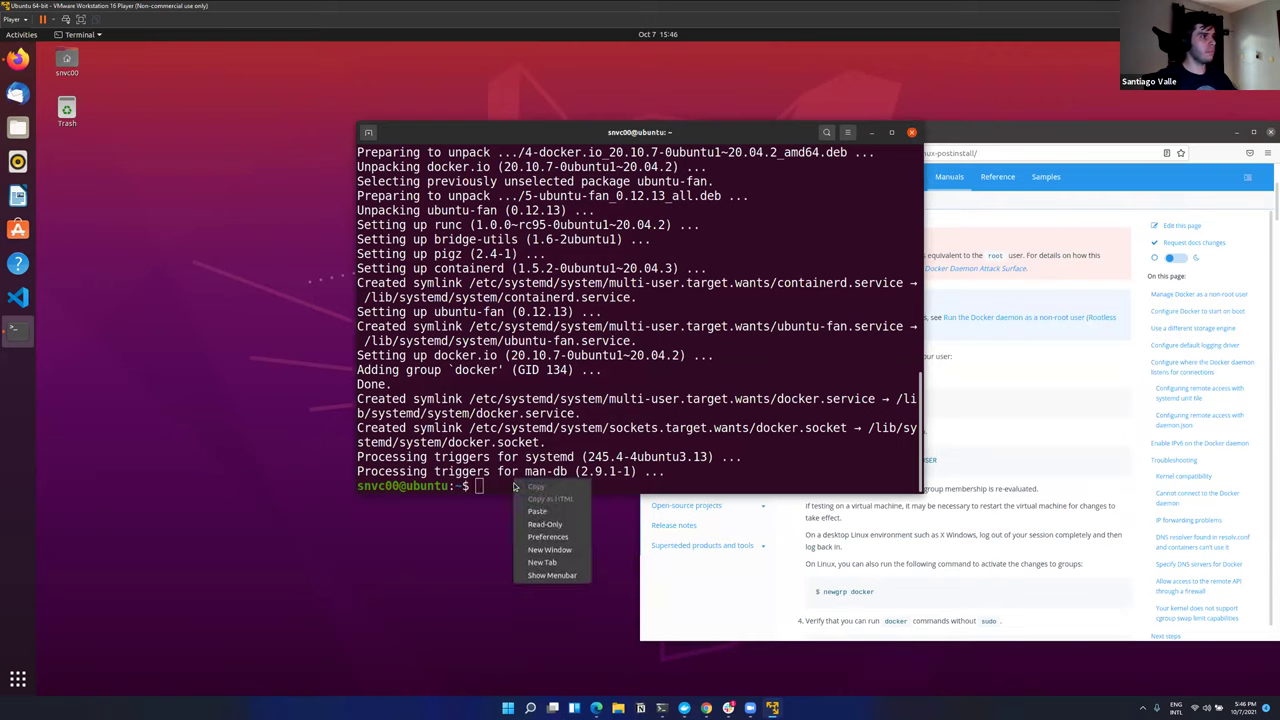
{"action": "left_click", "coordinate": [538, 511]}
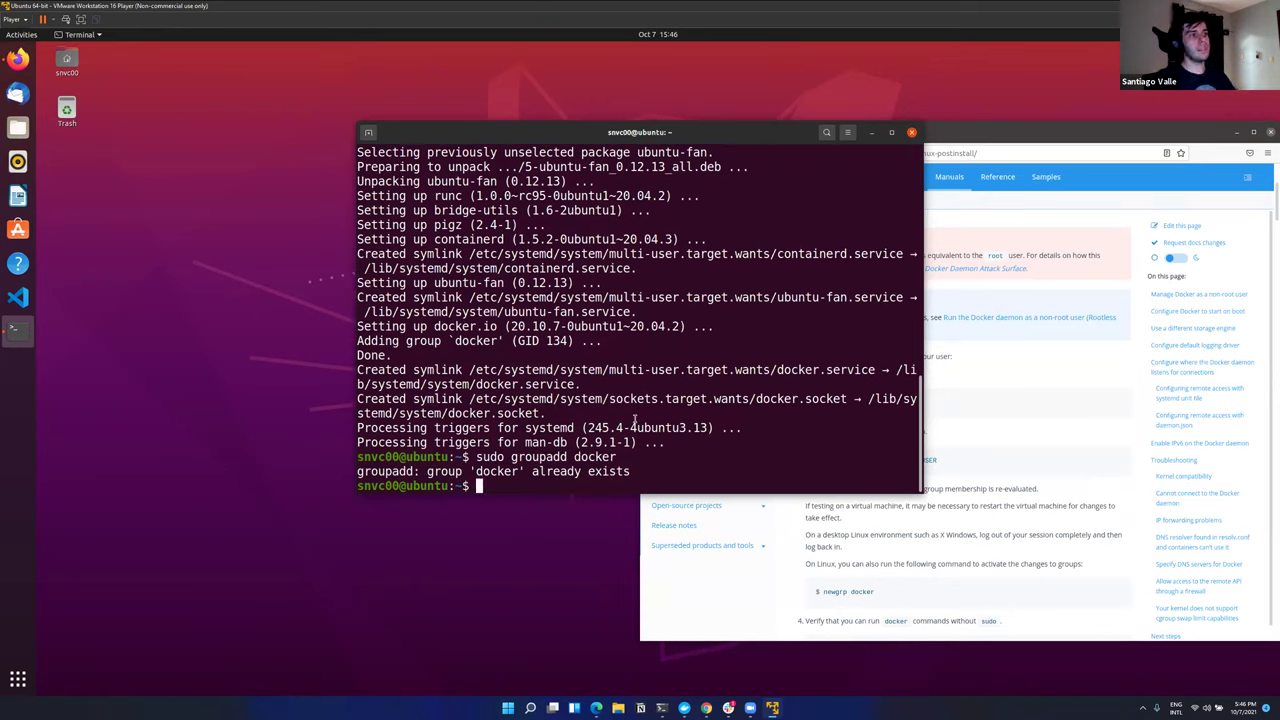
Step: Add the current user to the docker group with the usermod command from the docs
{"action": "key", "text": "alt+Tab"}
{"action": "left_click_drag", "start_coordinate": [941, 462], "coordinate": [818, 461]}
{"action": "key", "text": "ctrl+c"}
{"action": "left_click", "coordinate": [598, 441]}
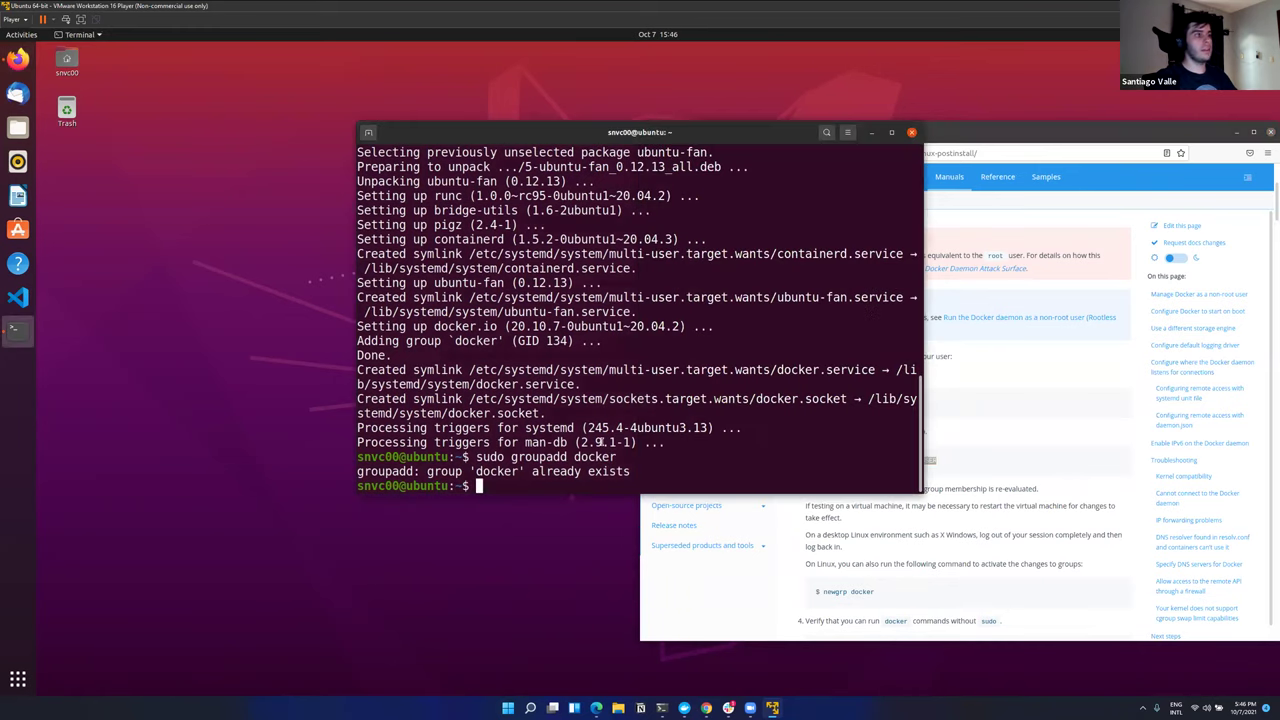
{"action": "key", "text": "ctrl+shift+v"}
{"action": "key", "text": "Return"}
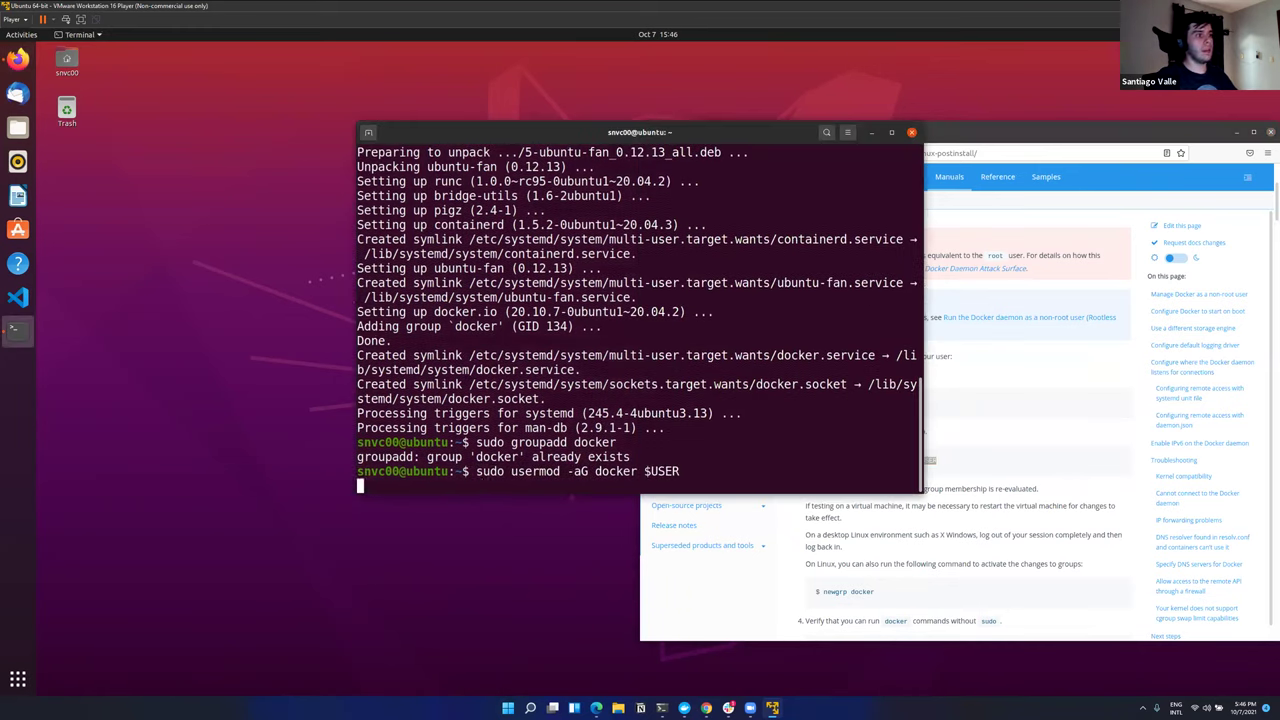
{"action": "scroll", "coordinate": [925, 555], "scroll_direction": "down", "scroll_amount": 1}
Step: Apply the group change by running 'newgrp docker' copied from the docs
{"action": "left_click", "coordinate": [925, 555]}
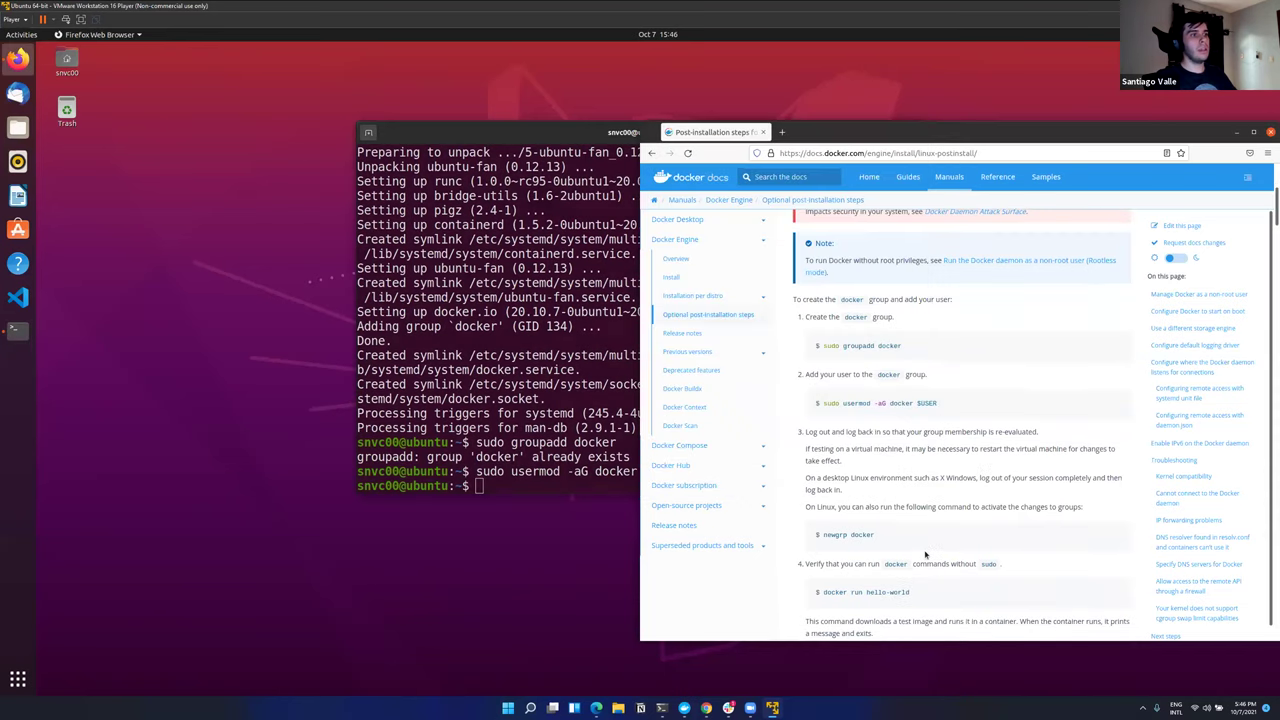
{"action": "scroll", "coordinate": [925, 555], "scroll_direction": "down", "scroll_amount": 1}
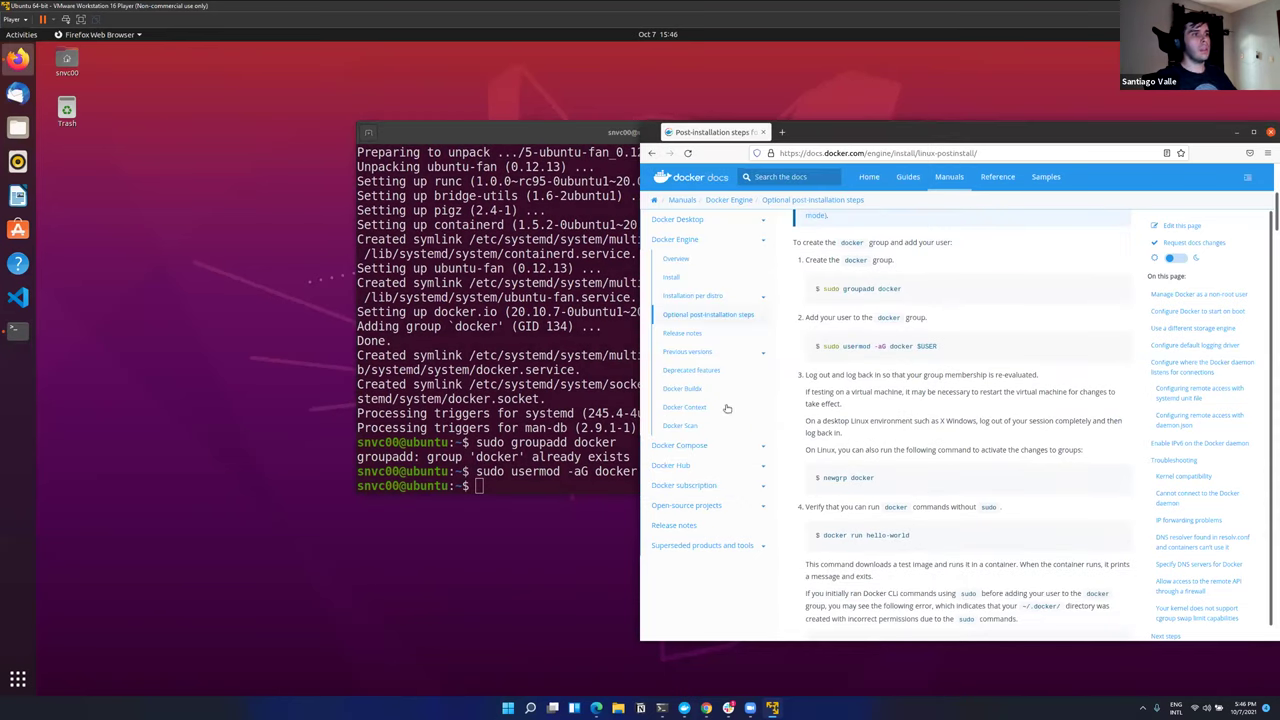
{"action": "left_click_drag", "start_coordinate": [876, 479], "coordinate": [818, 479]}
{"action": "key", "text": "ctrl+c"}
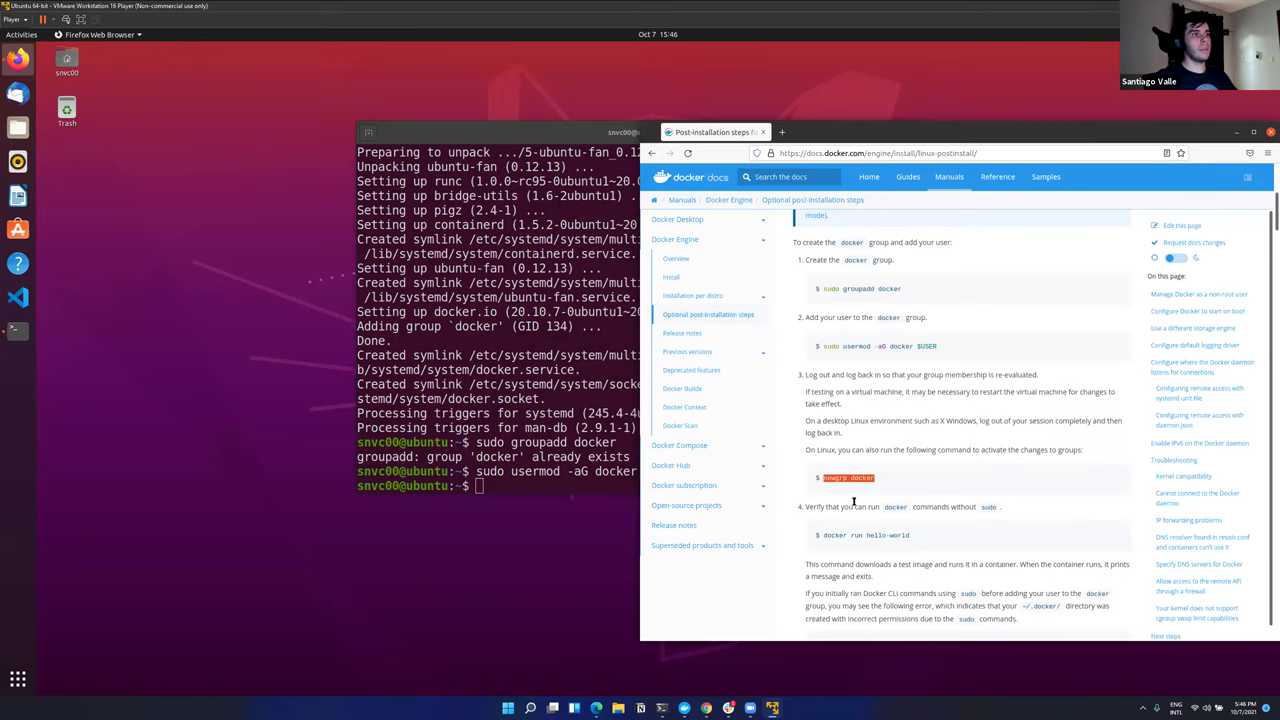
{"action": "right_click", "coordinate": [538, 406]}
{"action": "left_click", "coordinate": [533, 411]}
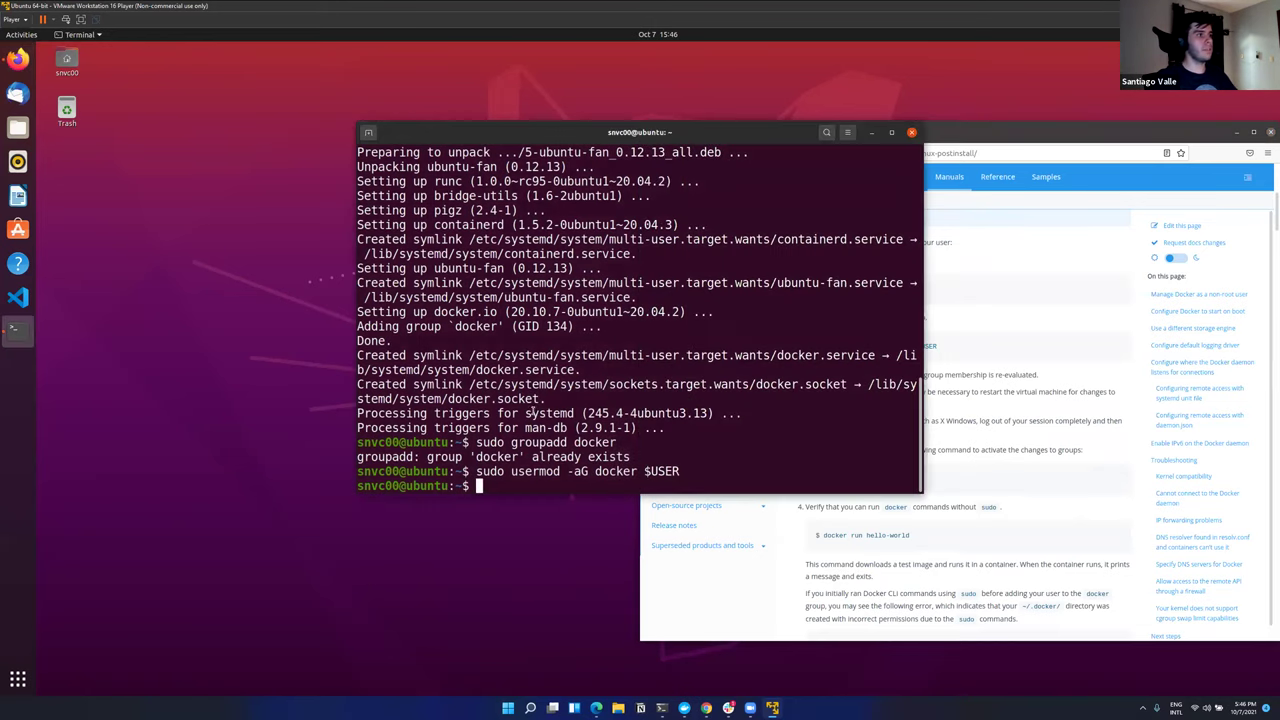
{"action": "key", "text": "ctrl+shift+v"}
{"action": "key", "text": "Return"}
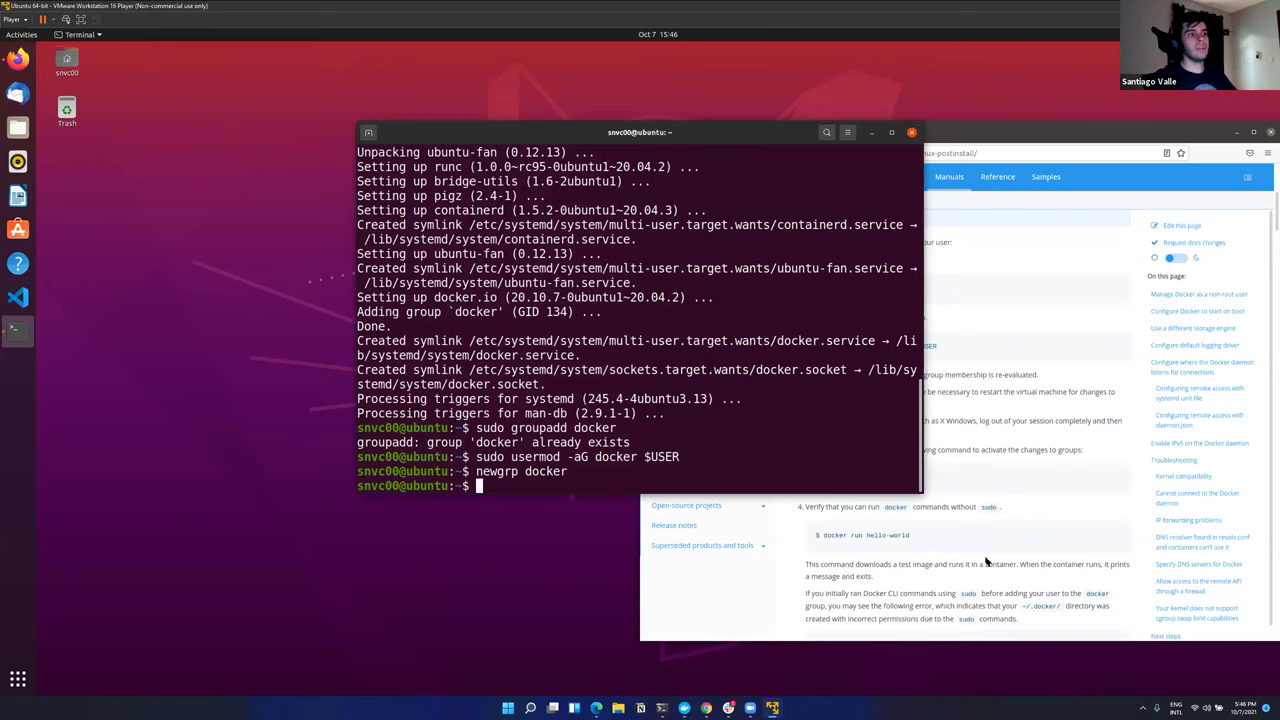
Step: Run 'docker version' in the terminal
{"action": "left_click", "coordinate": [869, 536]}
{"action": "scroll", "coordinate": [869, 536], "scroll_direction": "down", "scroll_amount": 1}
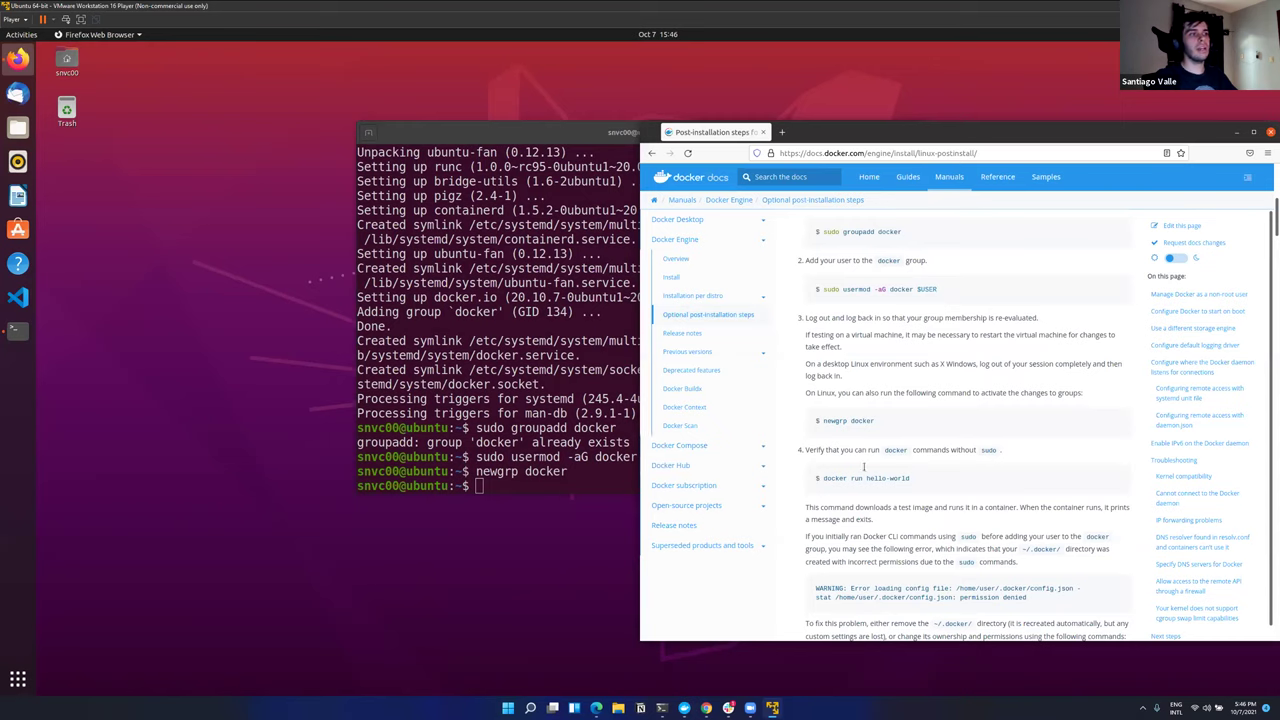
{"action": "left_click", "coordinate": [610, 458]}
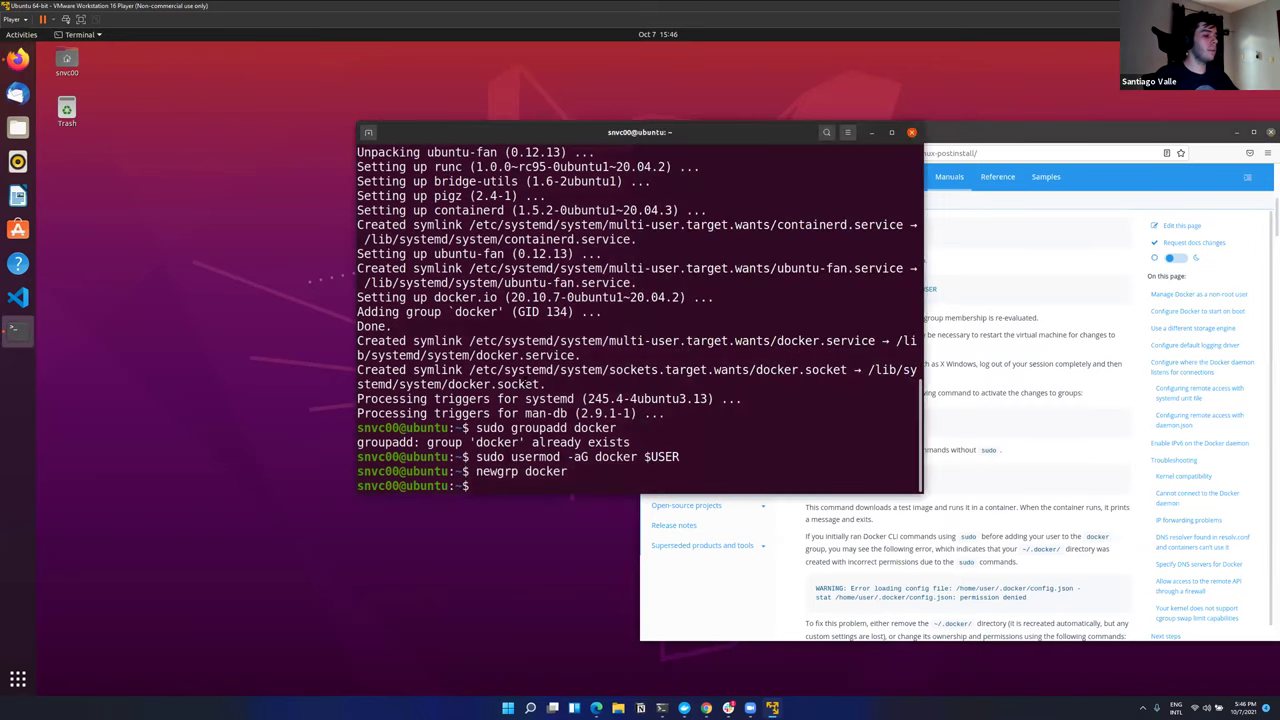
{"action": "type", "text": "docker version"}
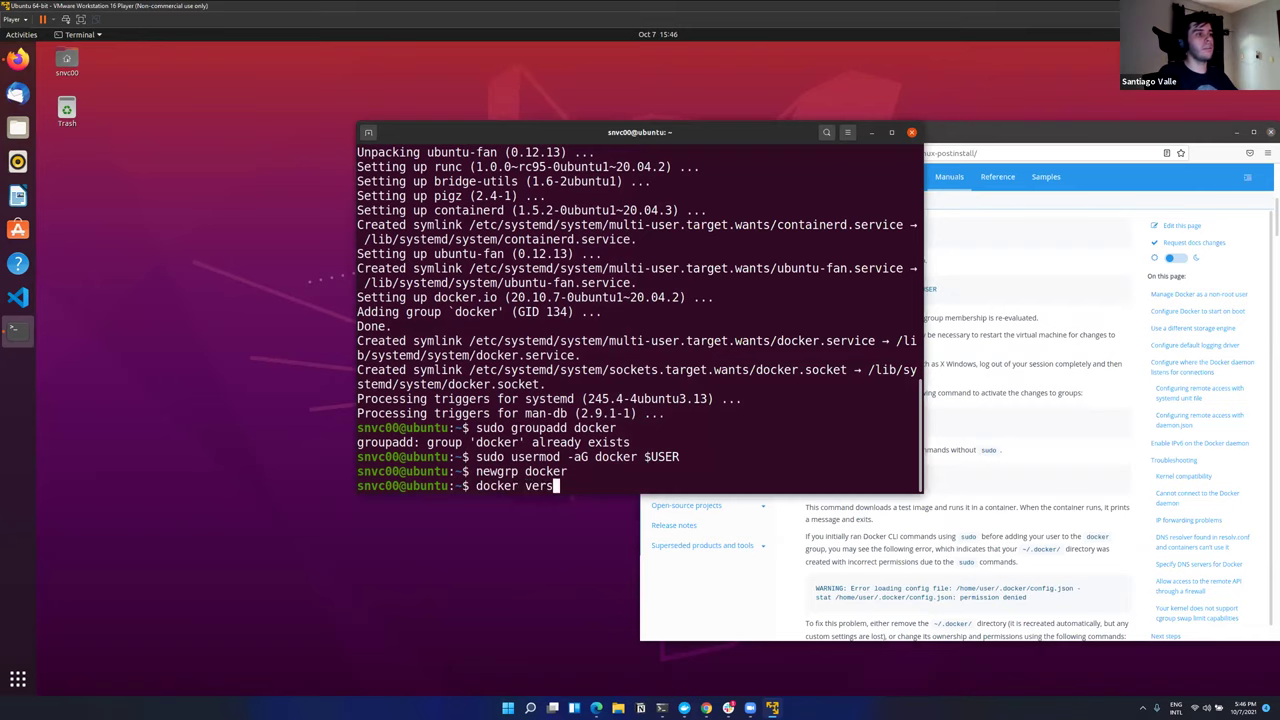
{"action": "key", "text": "Return"}
Step: Review the docker version output showing Engine 20.10.7 and rearrange the terminal and Firefox windows
{"action": "scroll", "coordinate": [538, 254], "scroll_direction": "up", "scroll_amount": 3}
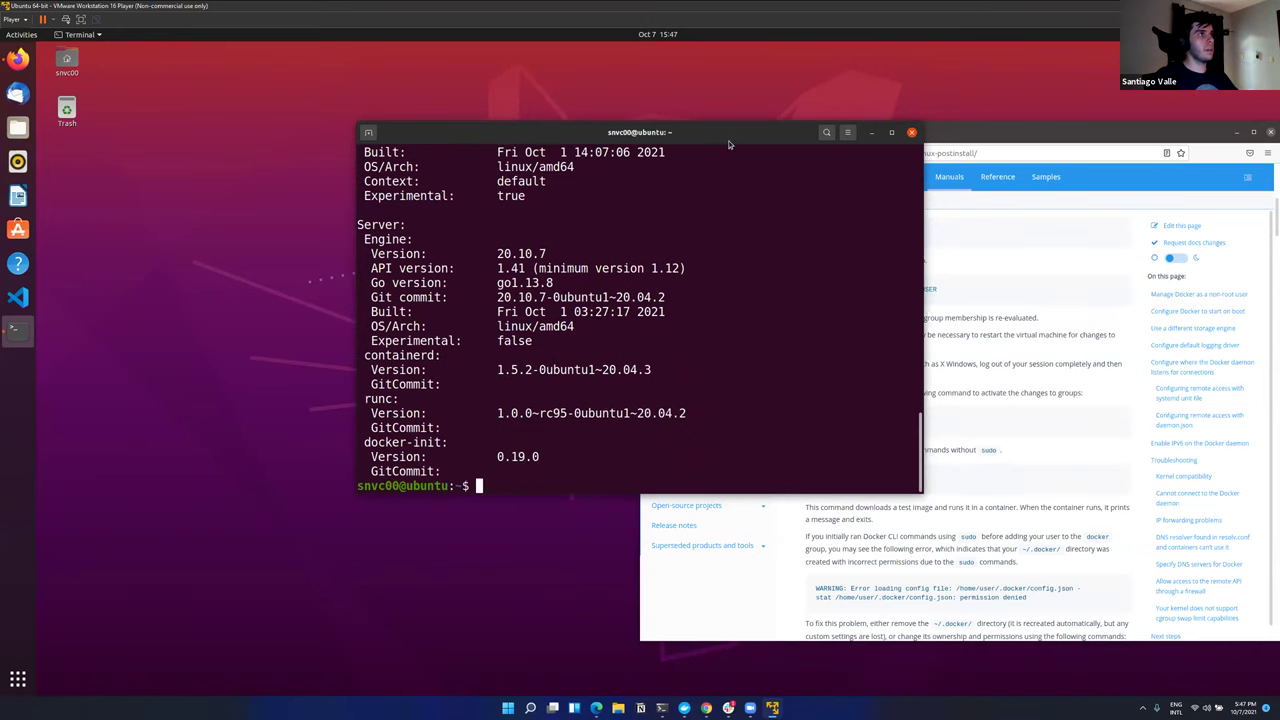
{"action": "left_click_drag", "start_coordinate": [729, 145], "coordinate": [612, 111]}
{"action": "left_click", "coordinate": [919, 128]}
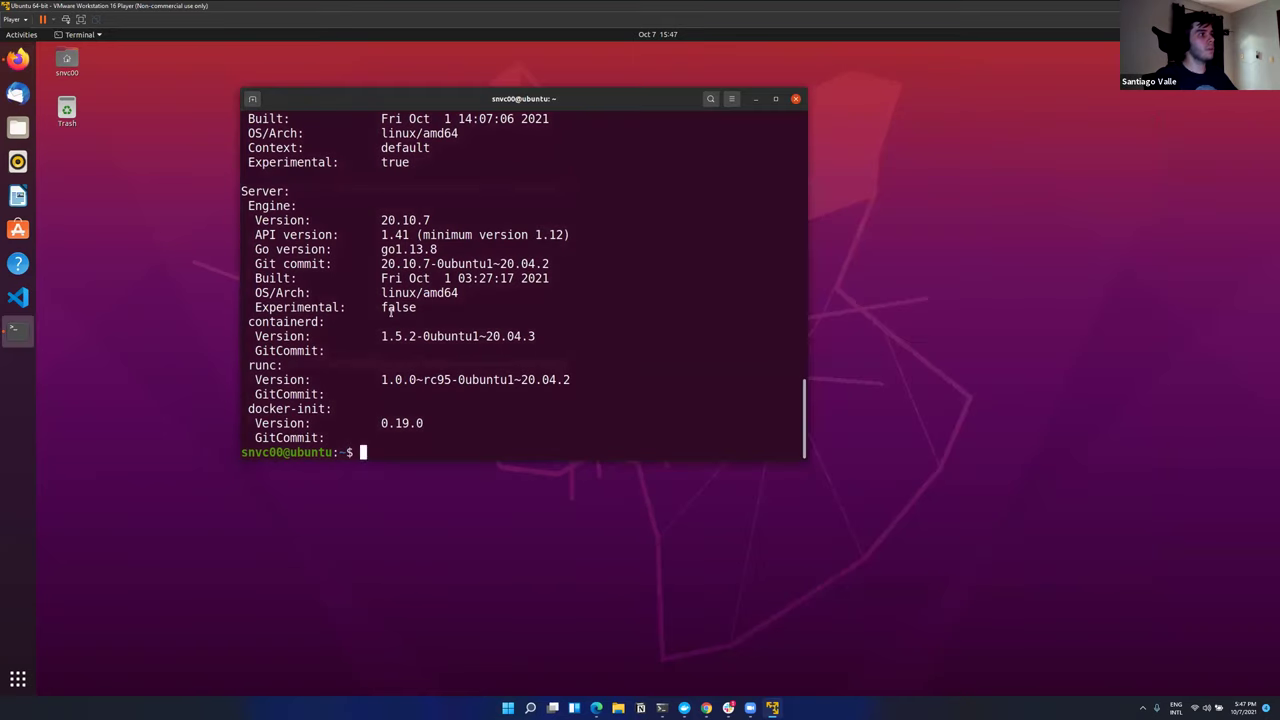
{"action": "left_click", "coordinate": [1238, 132]}
{"action": "left_click", "coordinate": [18, 58]}
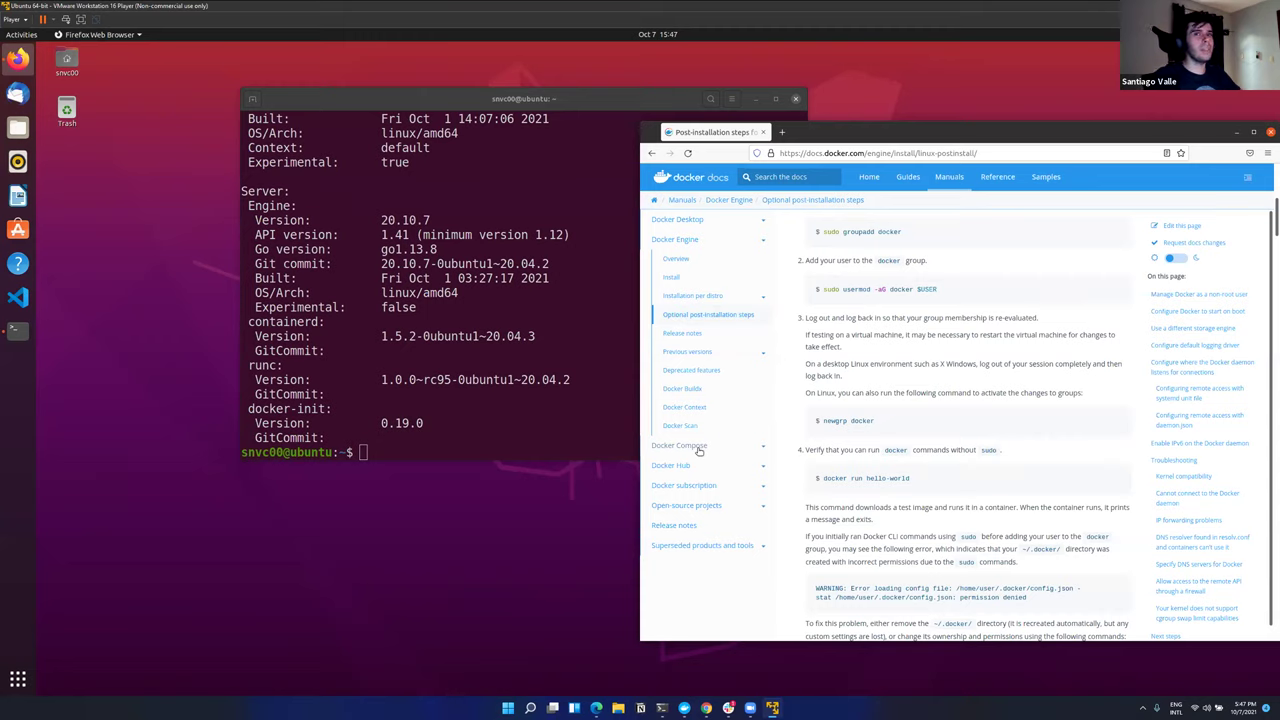
Step: Show the Linux instructions on Docker Docs' Install Compose page
{"action": "left_click", "coordinate": [698, 449]}
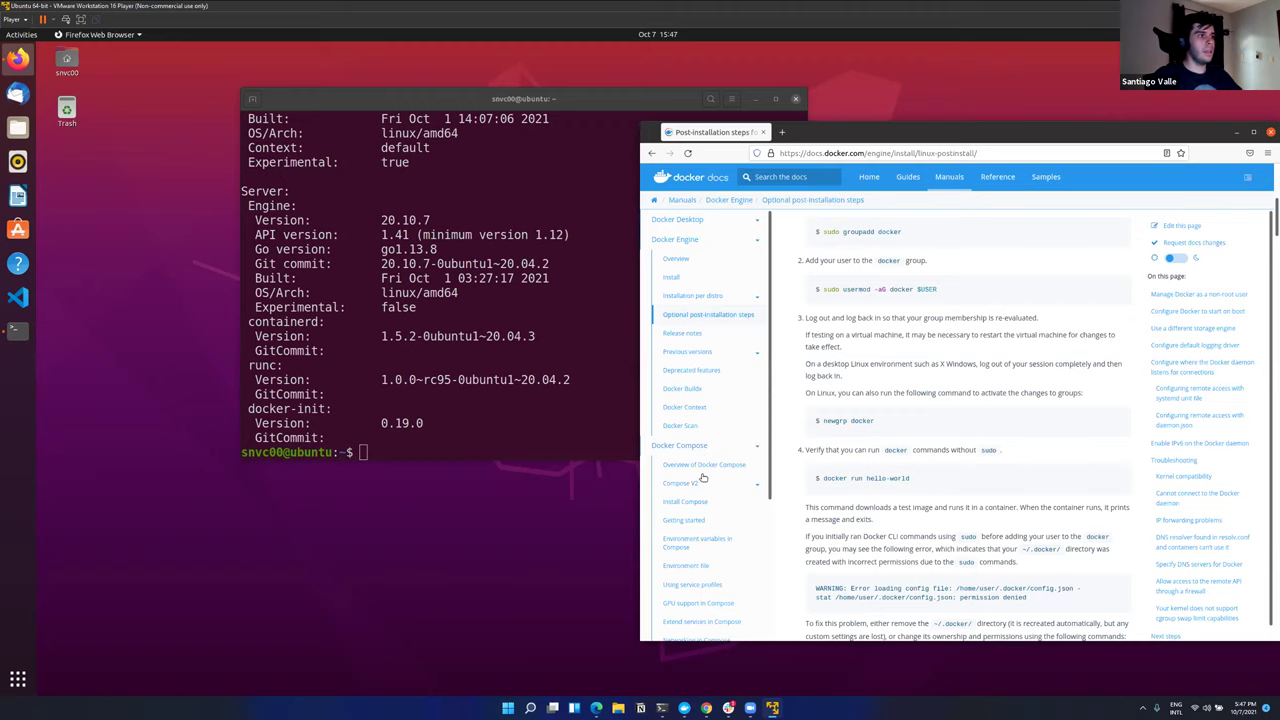
{"action": "left_click", "coordinate": [696, 500]}
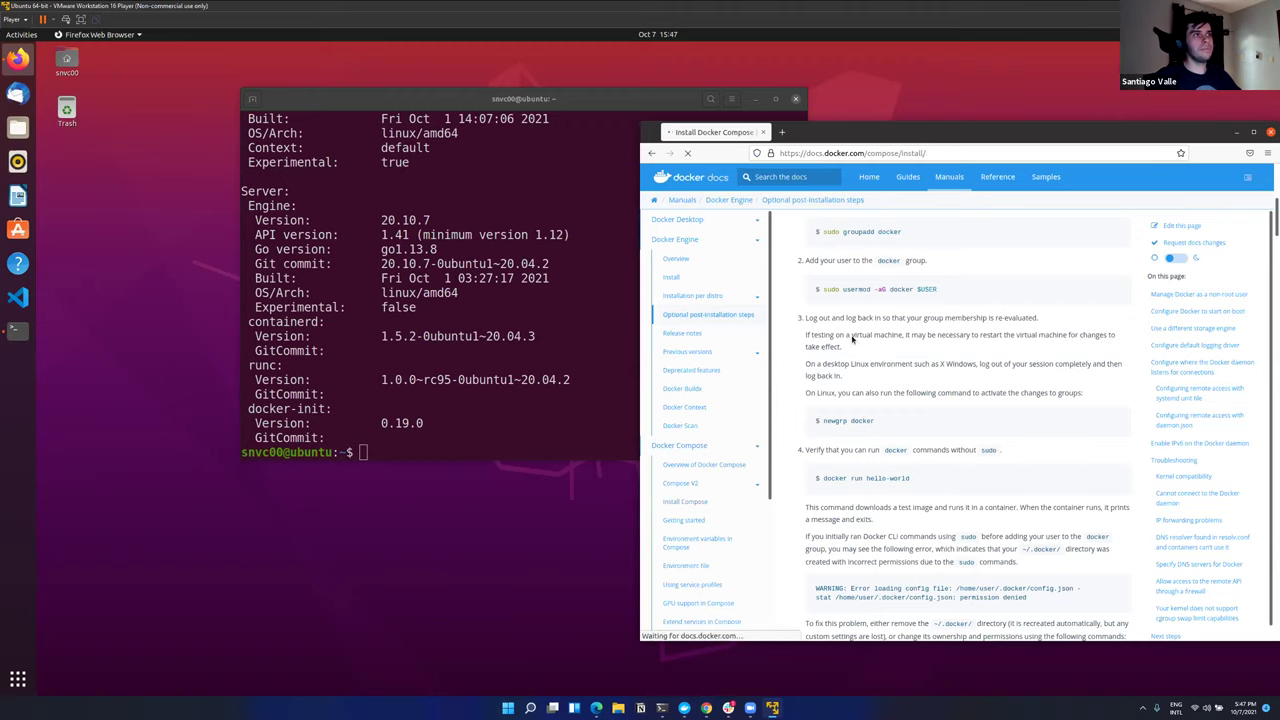
{"action": "scroll", "coordinate": [850, 400], "scroll_direction": "down", "scroll_amount": 4}
{"action": "scroll", "coordinate": [850, 402], "scroll_direction": "down", "scroll_amount": 2}
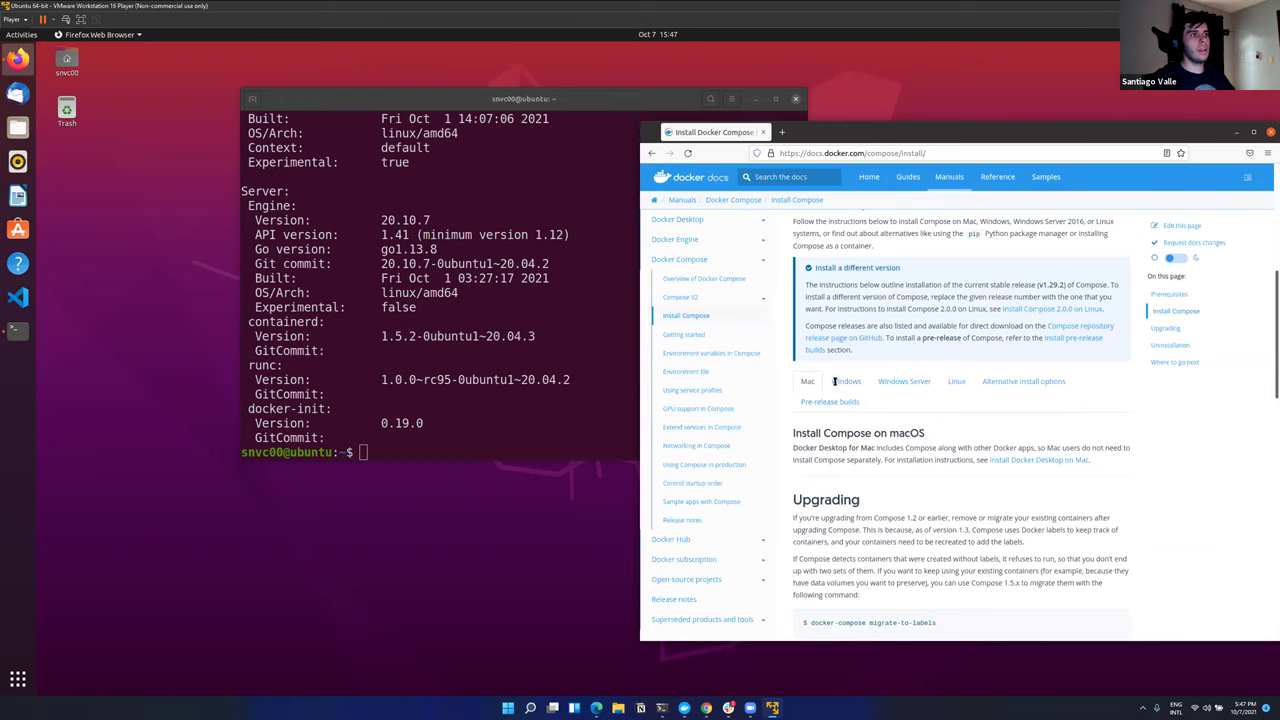
{"action": "left_click", "coordinate": [945, 389]}
{"action": "scroll", "coordinate": [903, 475], "scroll_direction": "down", "scroll_amount": 2}
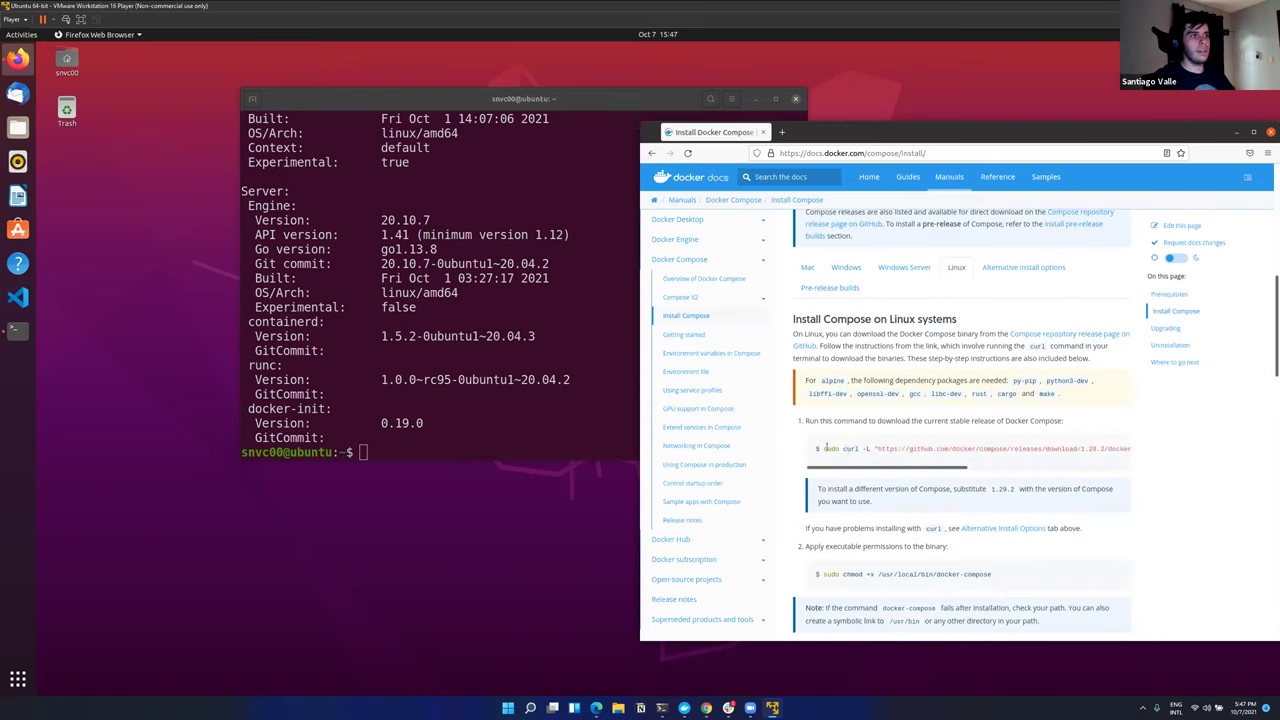
Step: Copy the curl command that downloads Compose 1.29.2 for pasting into the terminal
{"action": "left_click_drag", "start_coordinate": [818, 448], "coordinate": [1108, 473]}
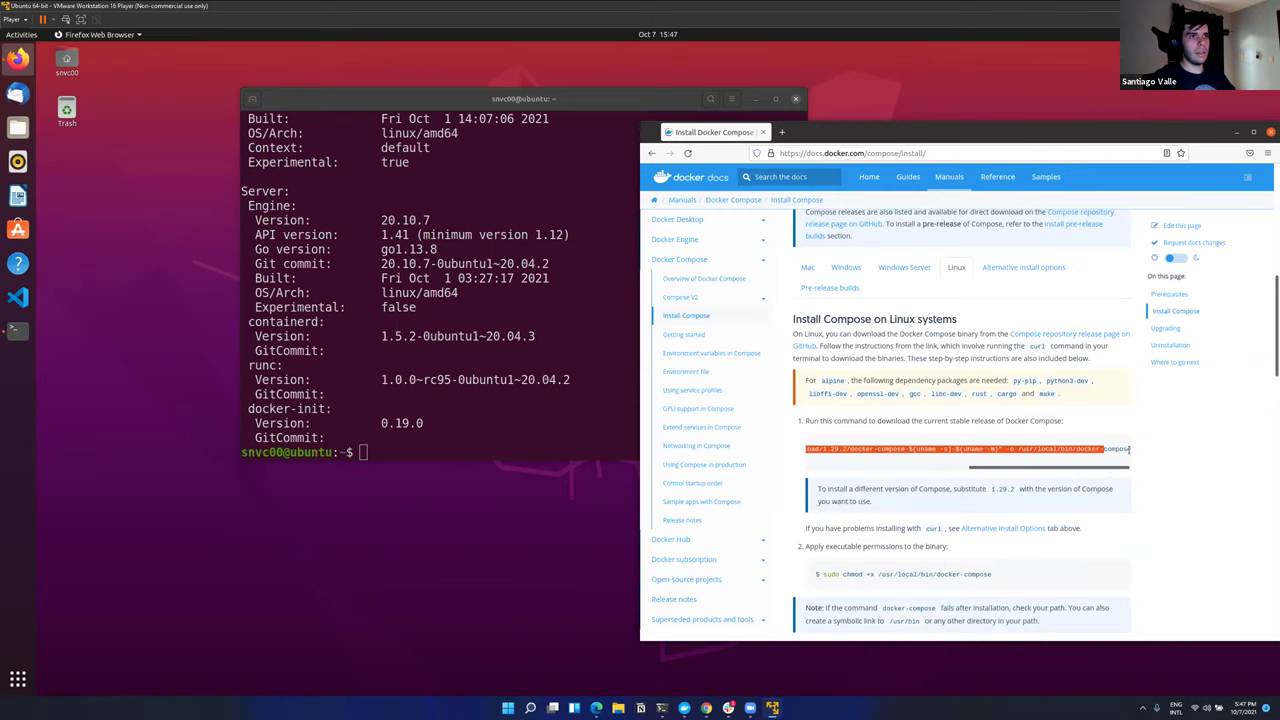
{"action": "left_click_drag", "start_coordinate": [1130, 449], "coordinate": [822, 449]}
{"action": "right_click", "coordinate": [850, 453]}
{"action": "left_click", "coordinate": [860, 458]}
{"action": "left_click", "coordinate": [440, 448]}
{"action": "right_click", "coordinate": [433, 442]}
Step: Try the curl download, then install curl with 'sudo apt-get install curl'
{"action": "left_click", "coordinate": [466, 484]}
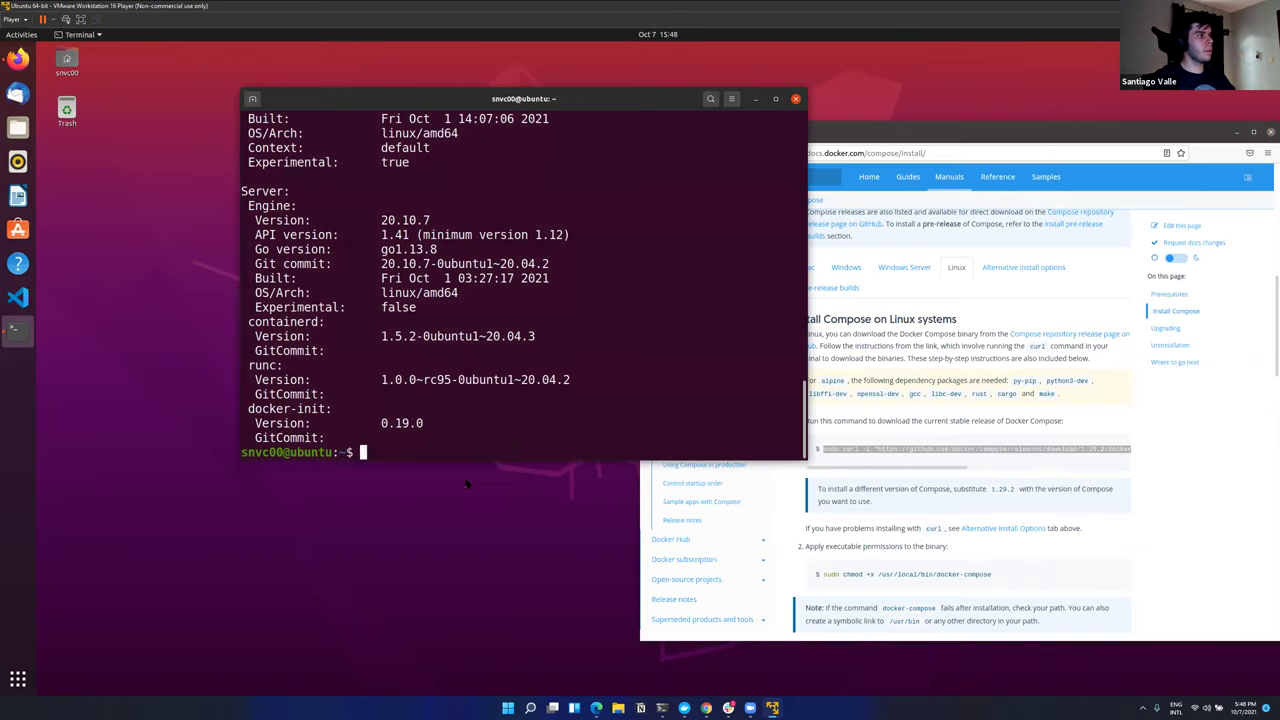
{"action": "key", "text": "Return"}
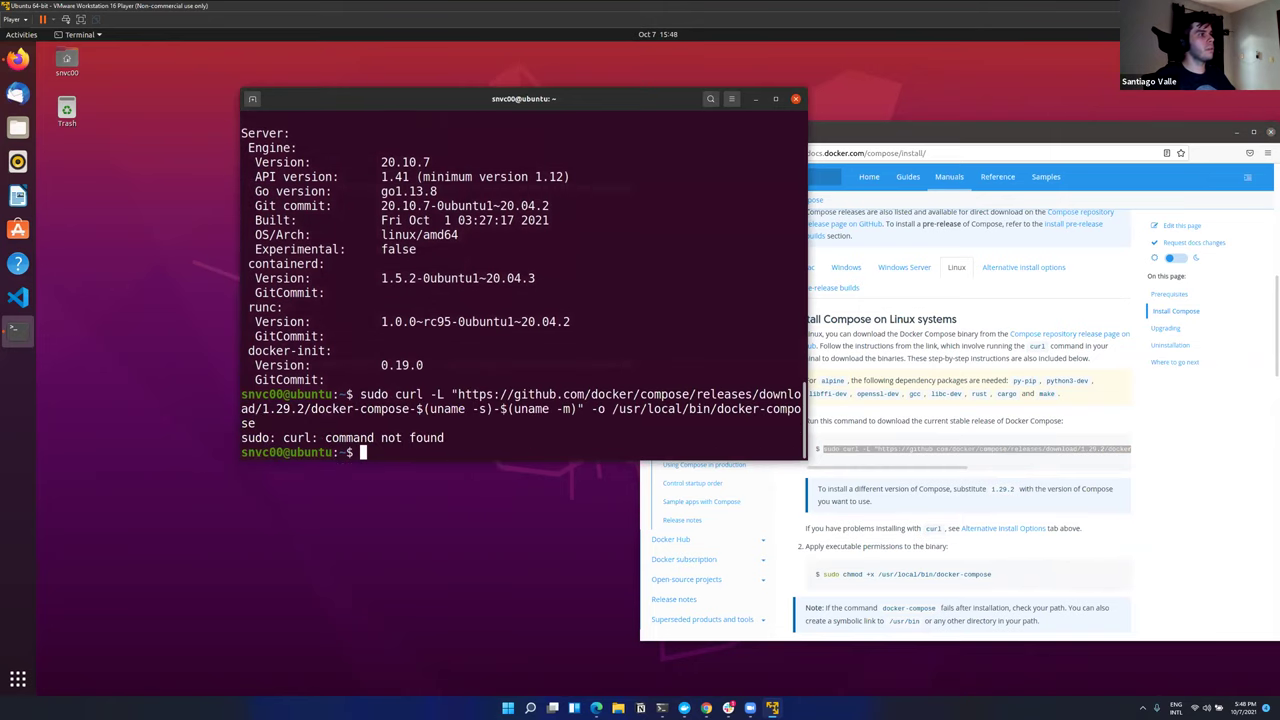
{"action": "type", "text": "sudo "}
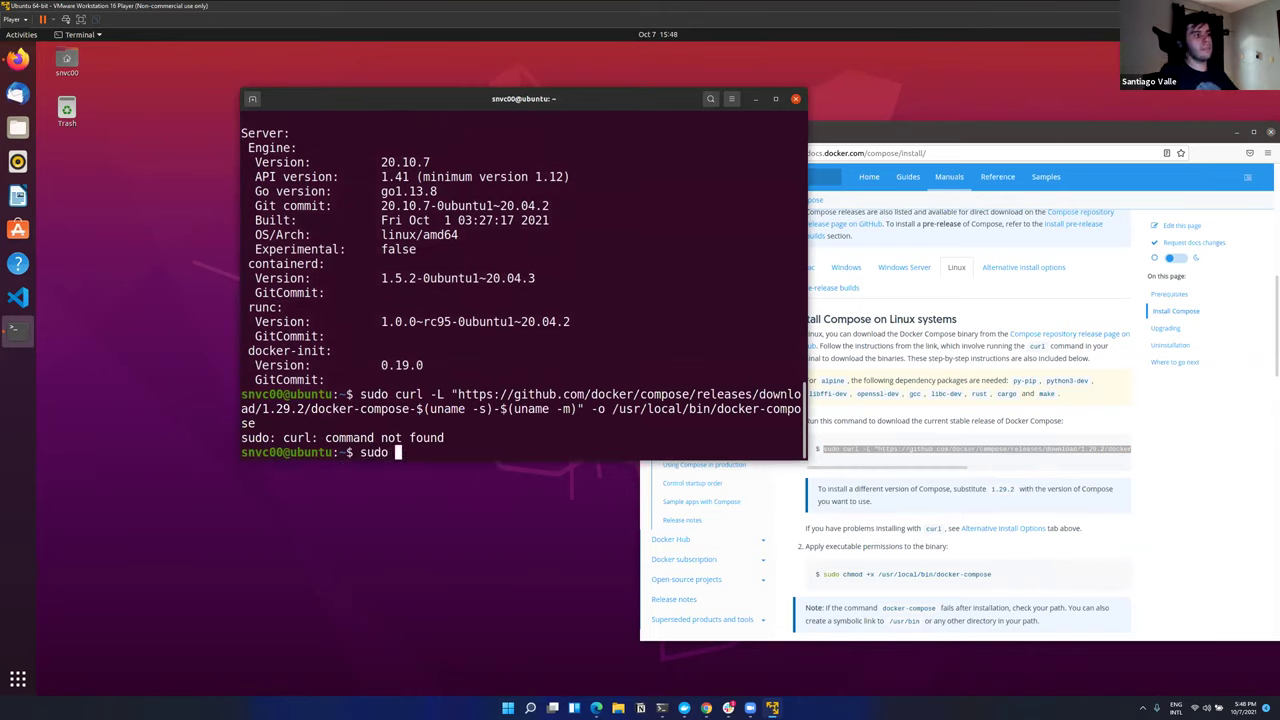
{"action": "type", "text": "apt"}
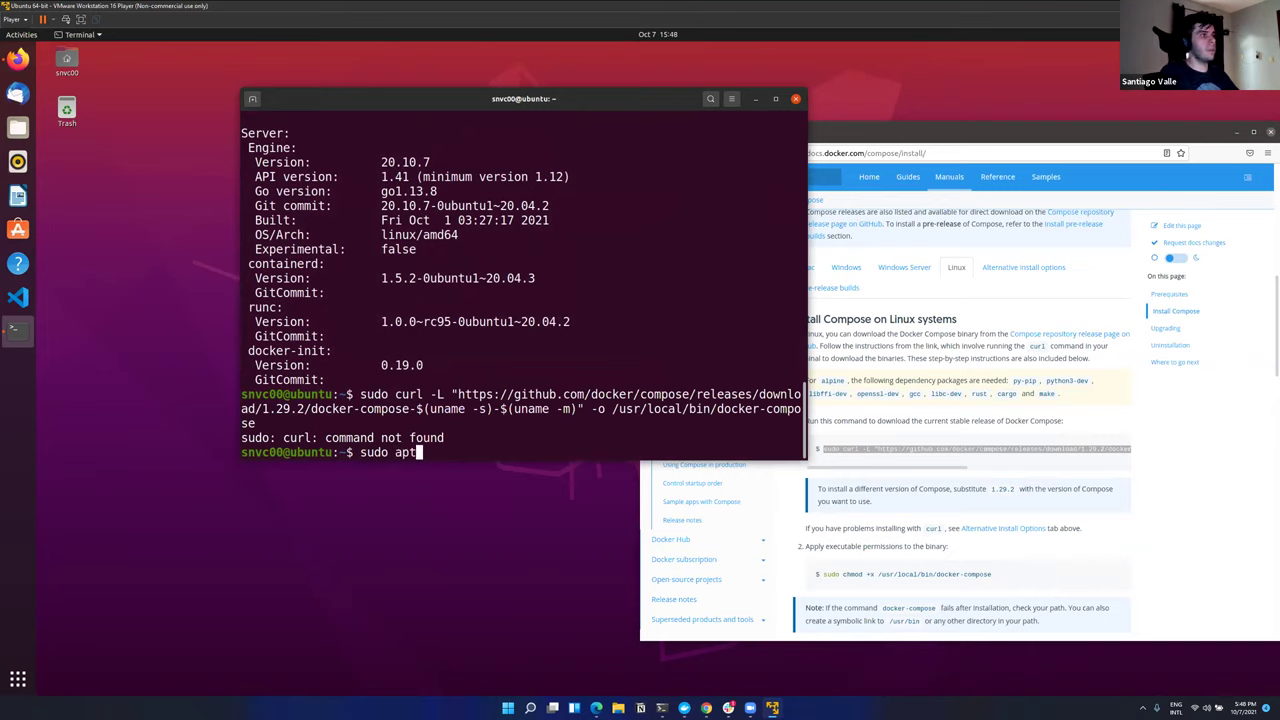
{"action": "type", "text": "-get curl"}
{"action": "key", "text": "Return"}
{"action": "key", "text": "Up"}
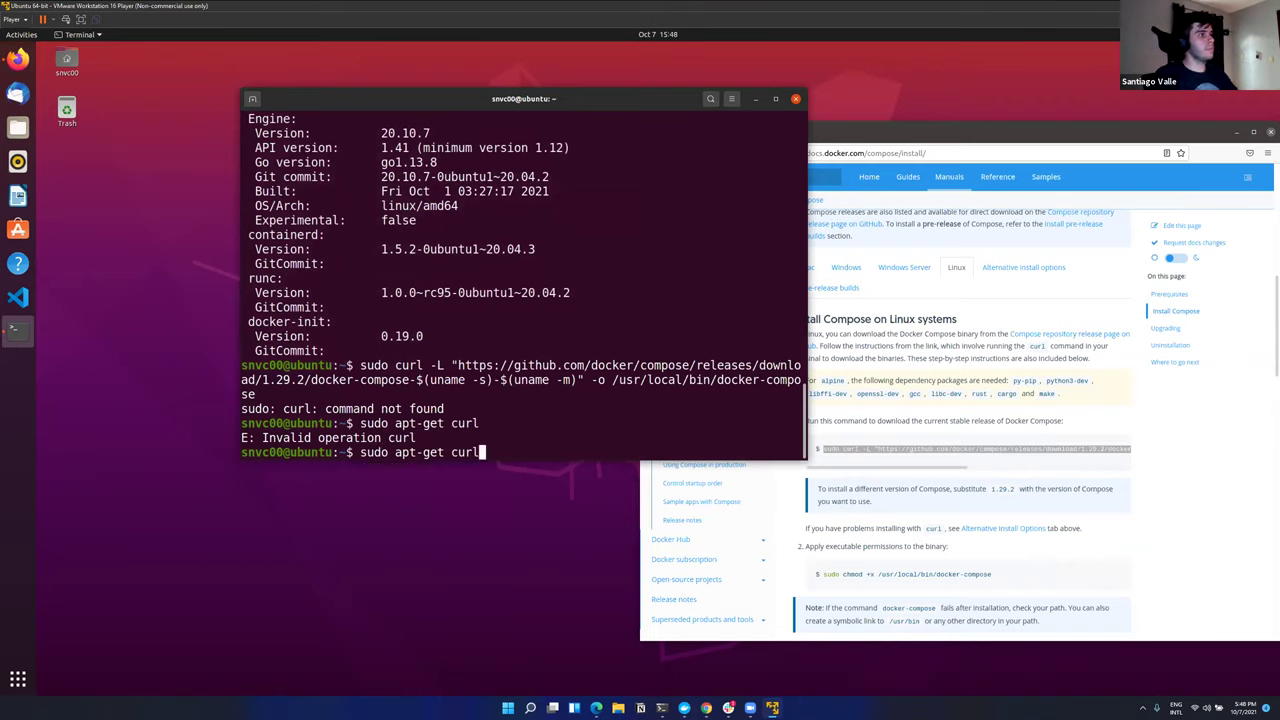
{"action": "key", "text": "BackSpace"}
{"action": "key", "text": "BackSpace"}
{"action": "key", "text": "BackSpace"}
{"action": "key", "text": "BackSpace"}
{"action": "type", "text": "ins"}
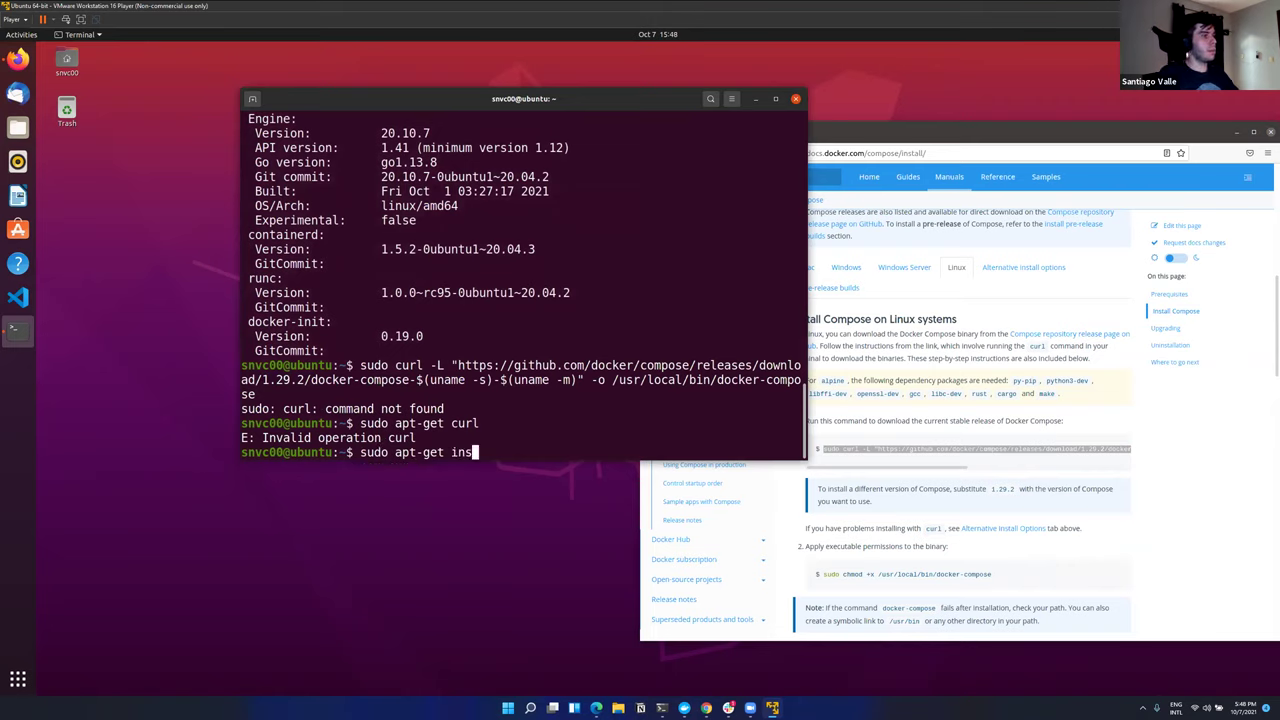
{"action": "type", "text": "tall curl"}
{"action": "key", "text": "Return"}
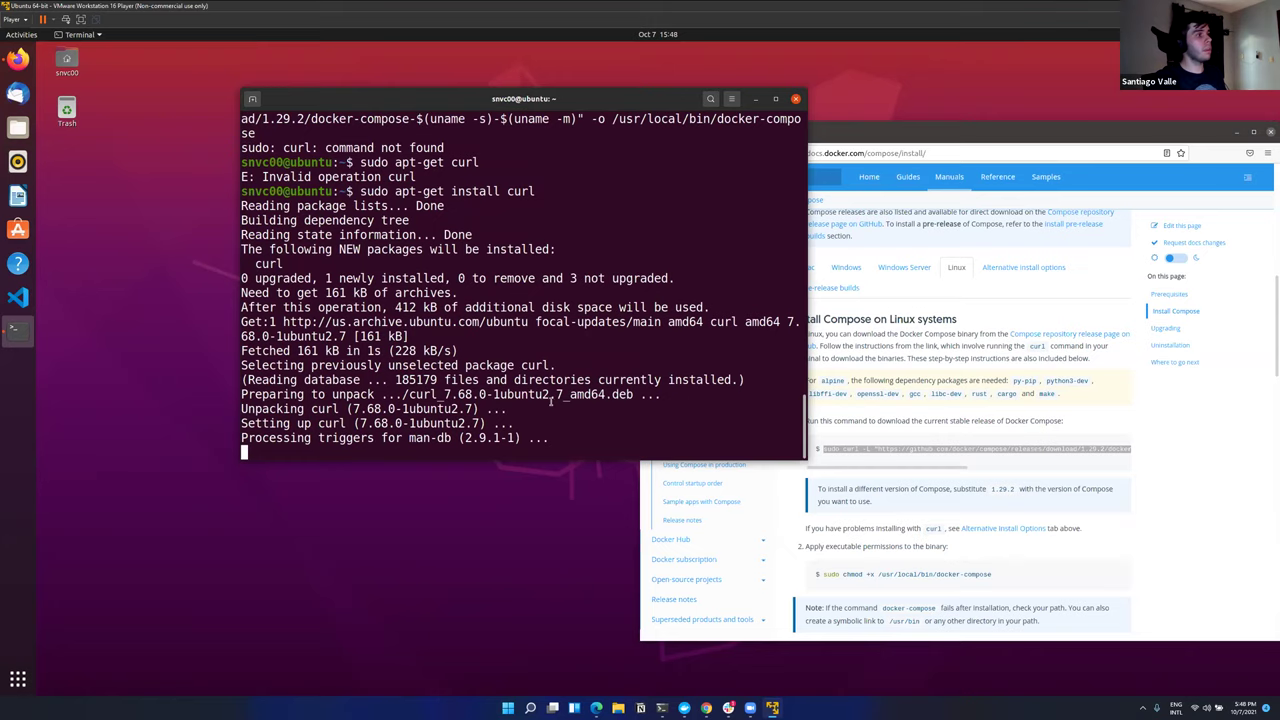
Step: Rerun the docker-compose curl download to /usr/local/bin/docker-compose
{"action": "right_click", "coordinate": [490, 418]}
{"action": "left_click", "coordinate": [526, 451]}
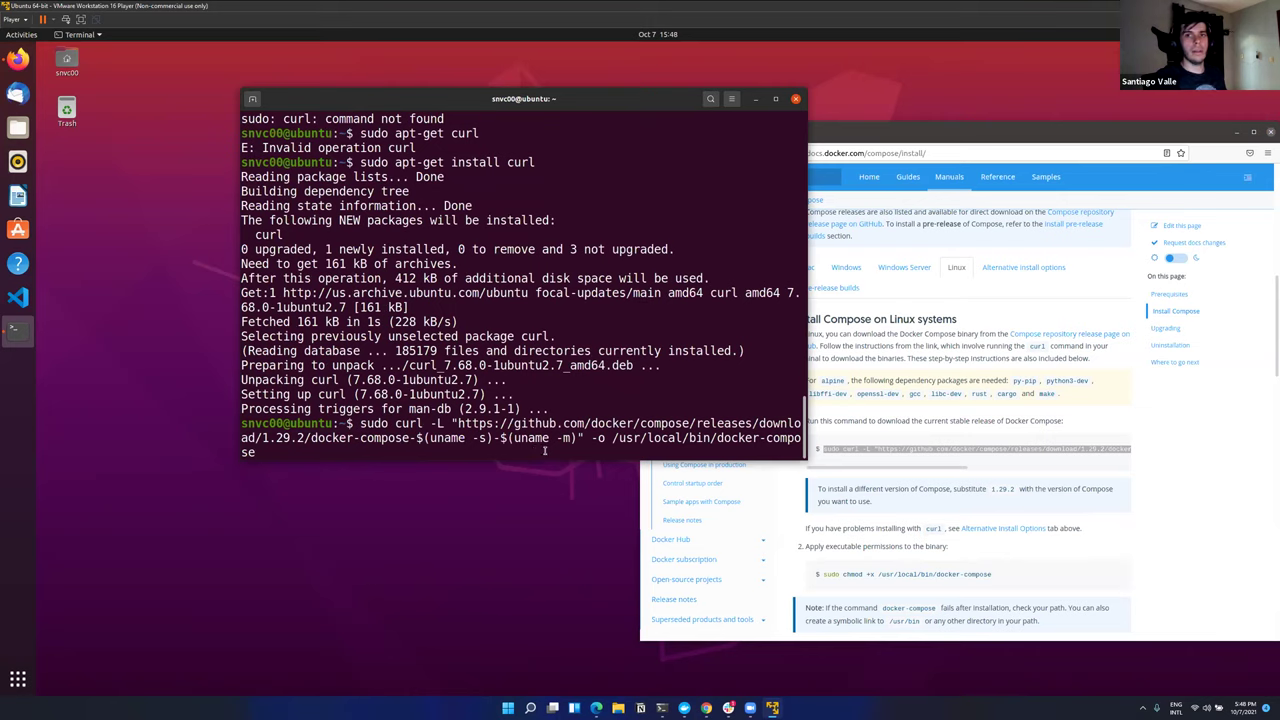
{"action": "key", "text": "Return"}
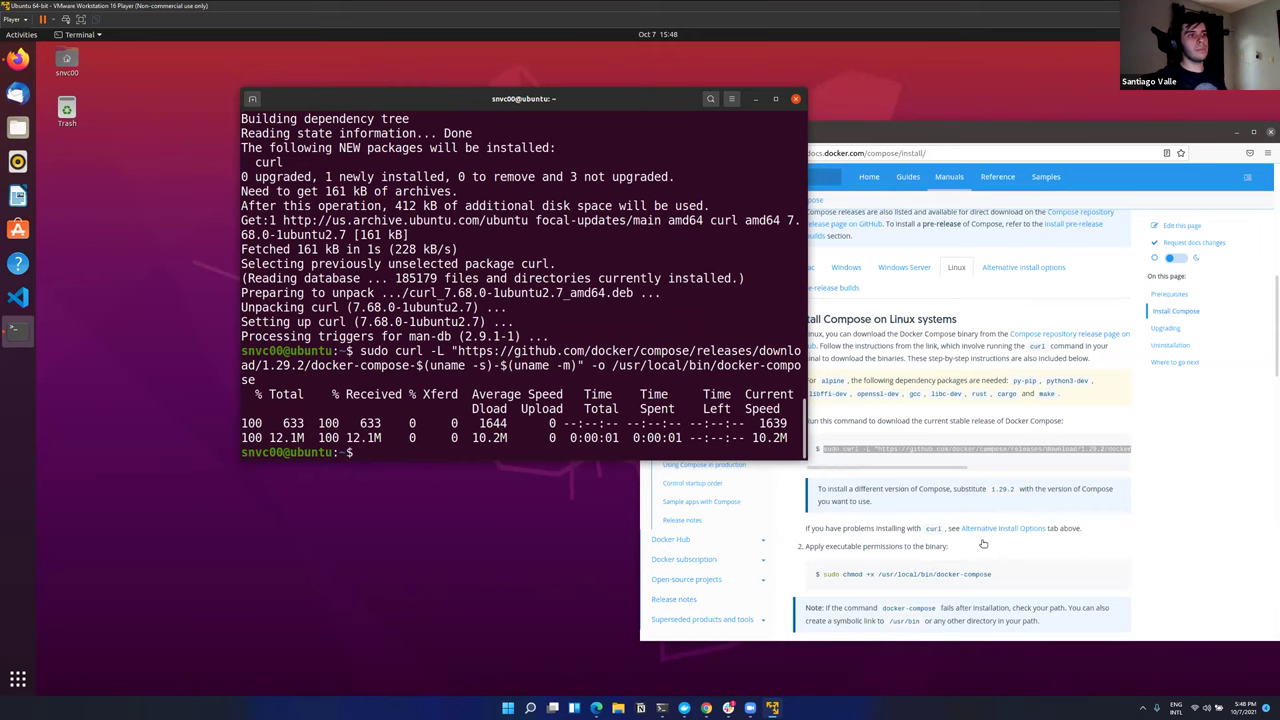
{"action": "scroll", "coordinate": [843, 525], "scroll_direction": "down", "scroll_amount": 1}
{"action": "left_click", "coordinate": [843, 525]}
Step: Make /usr/local/bin/docker-compose executable with the chmod command from the docs
{"action": "left_click_drag", "start_coordinate": [822, 517], "coordinate": [1010, 522]}
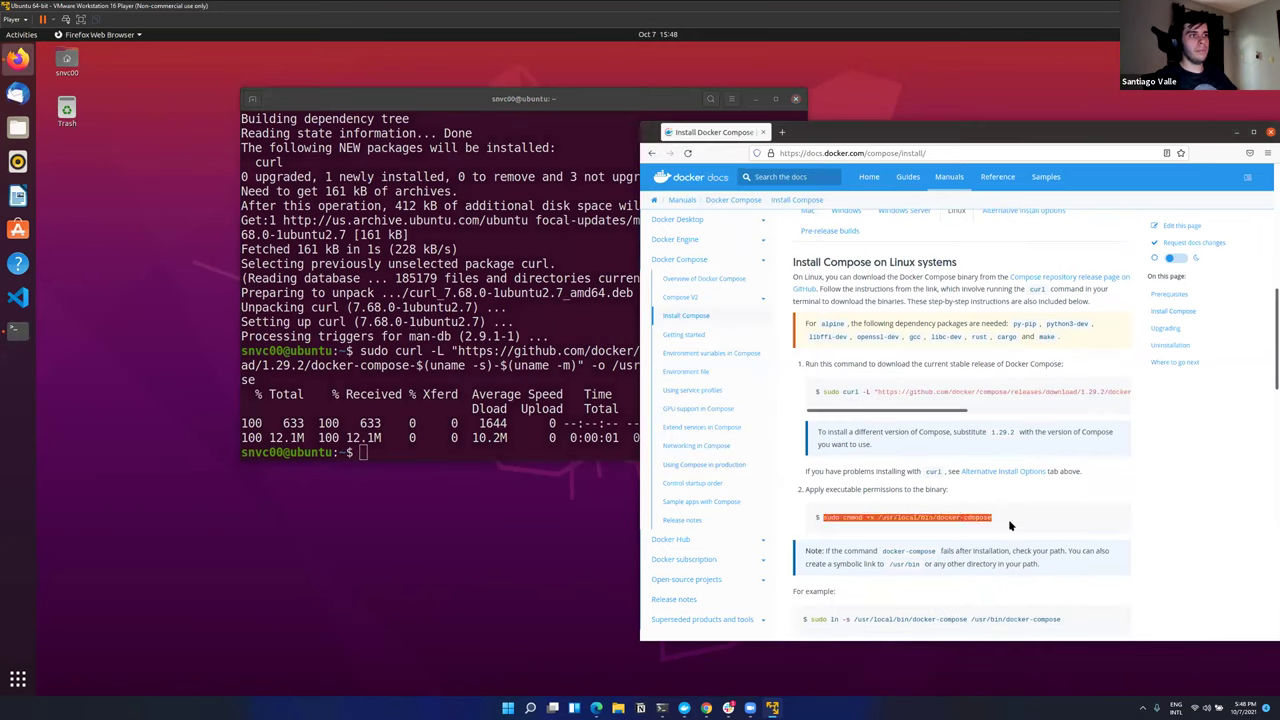
{"action": "key", "text": "ctrl+c"}
{"action": "right_click", "coordinate": [432, 440]}
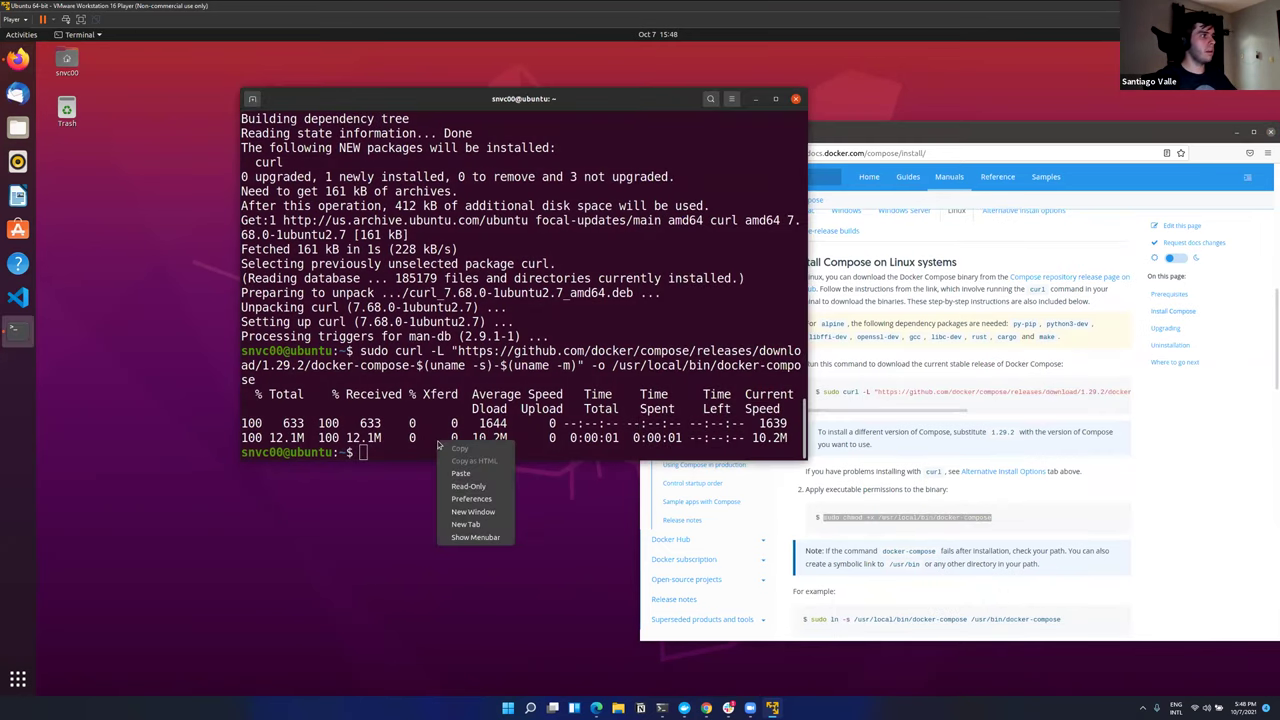
{"action": "left_click", "coordinate": [470, 480]}
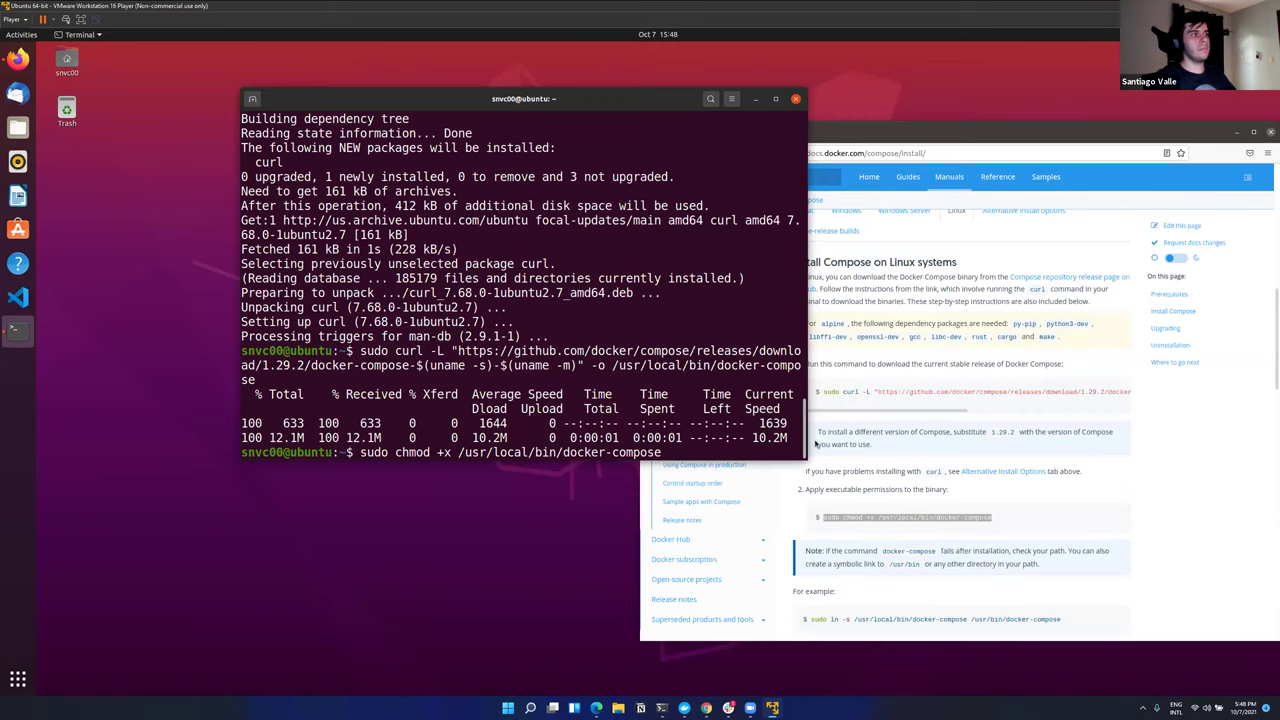
{"action": "key", "text": "Return"}
Step: Symlink docker-compose into /usr/bin using the 'sudo ln -s' line from the docs
{"action": "left_click", "coordinate": [817, 436]}
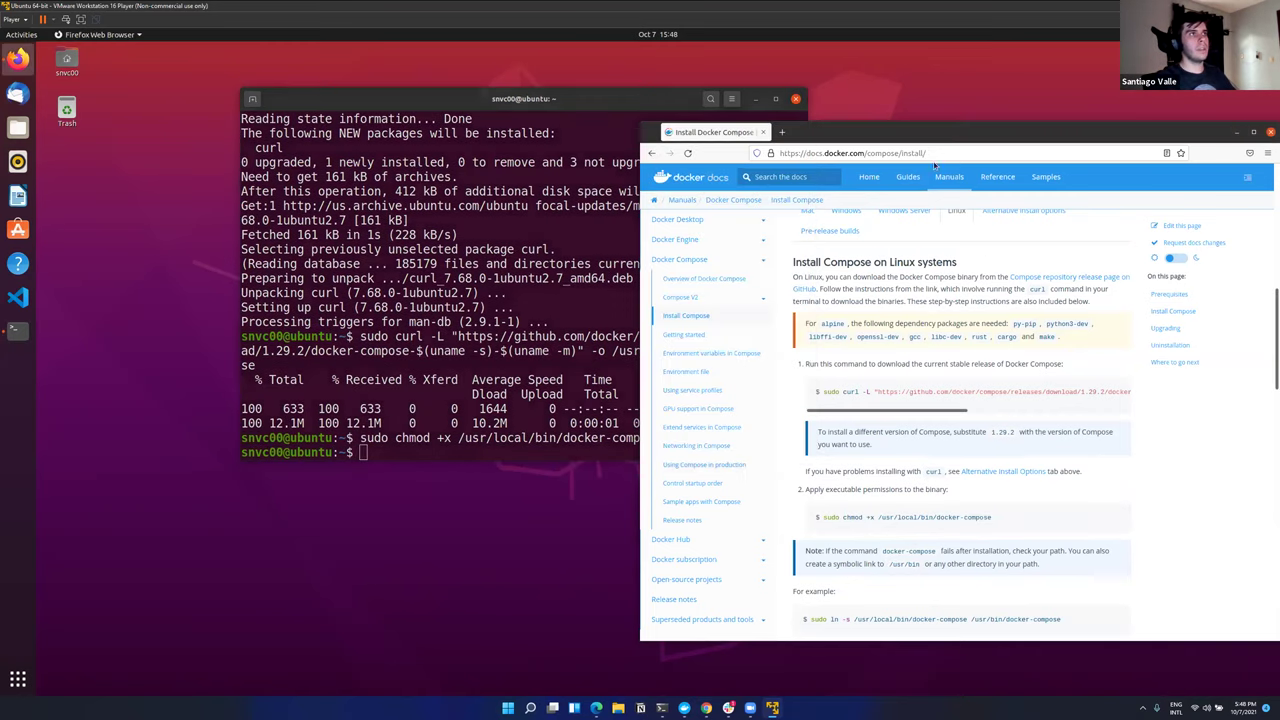
{"action": "left_click", "coordinate": [1050, 153]}
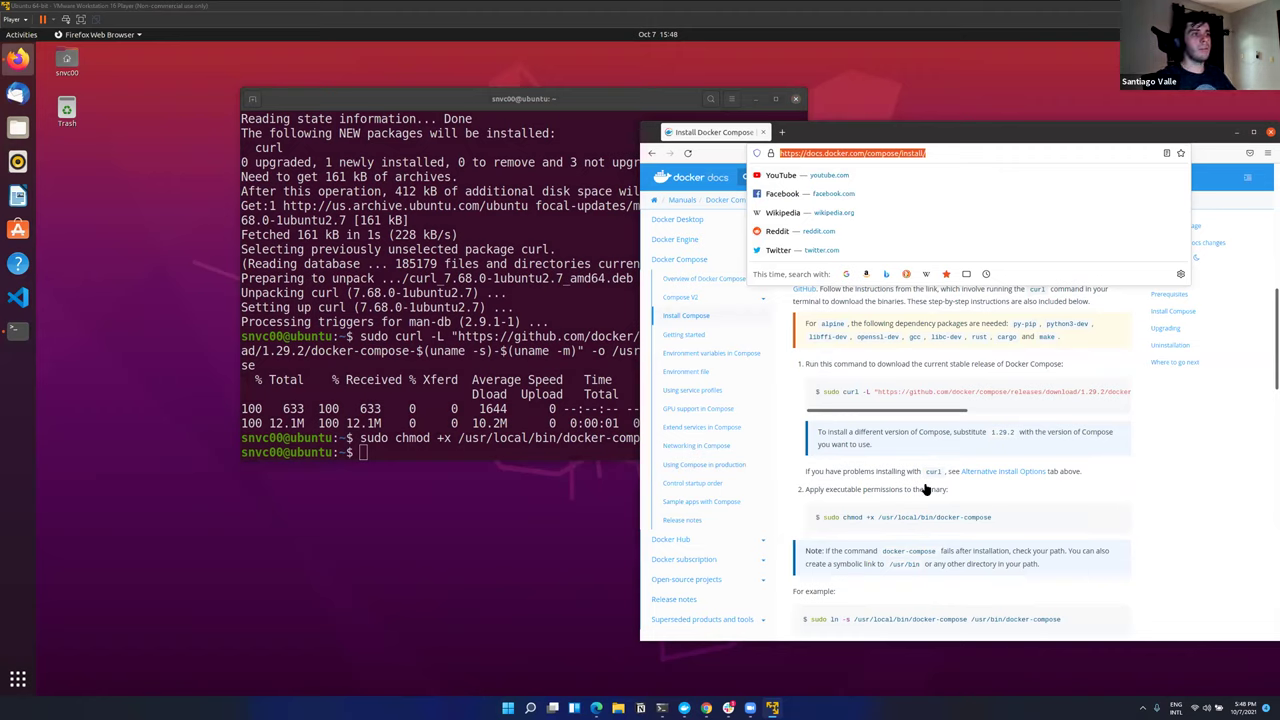
{"action": "scroll", "coordinate": [926, 489], "scroll_direction": "down", "scroll_amount": 2}
{"action": "left_click_drag", "start_coordinate": [810, 505], "coordinate": [1079, 513]}
{"action": "left_click", "coordinate": [449, 423]}
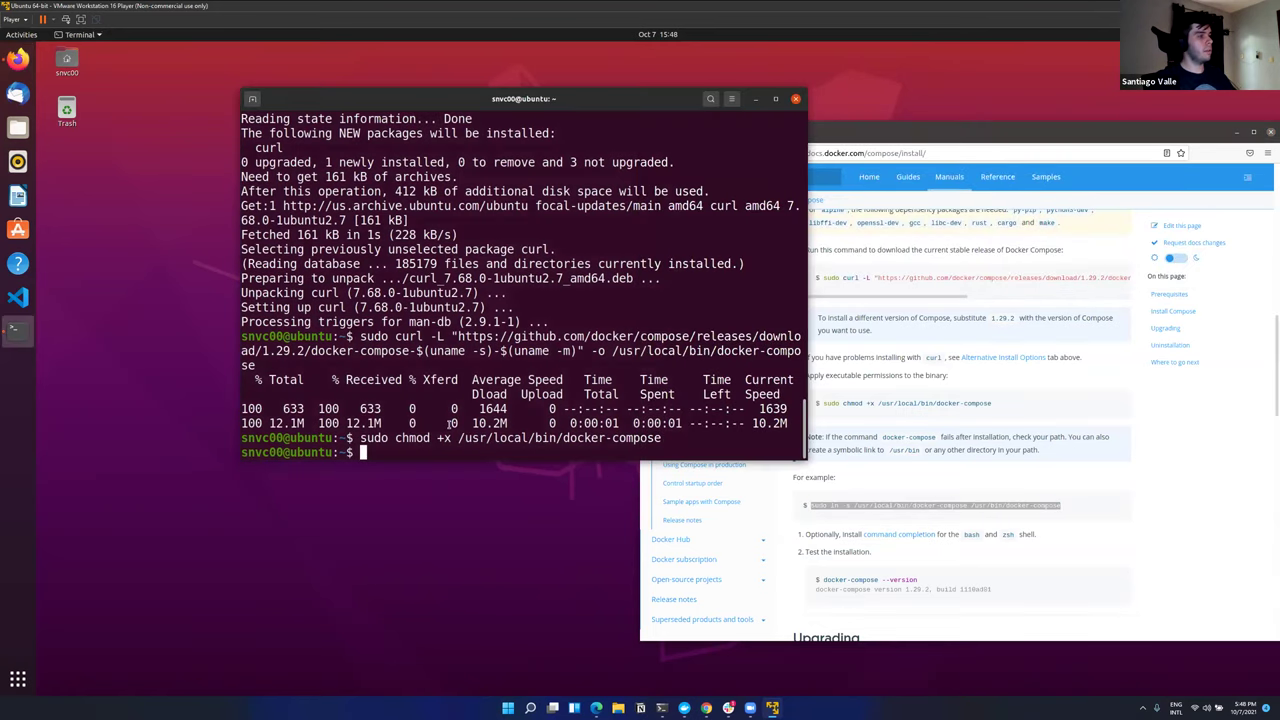
{"action": "key", "text": "ctrl+shift+v"}
{"action": "key", "text": "Return"}
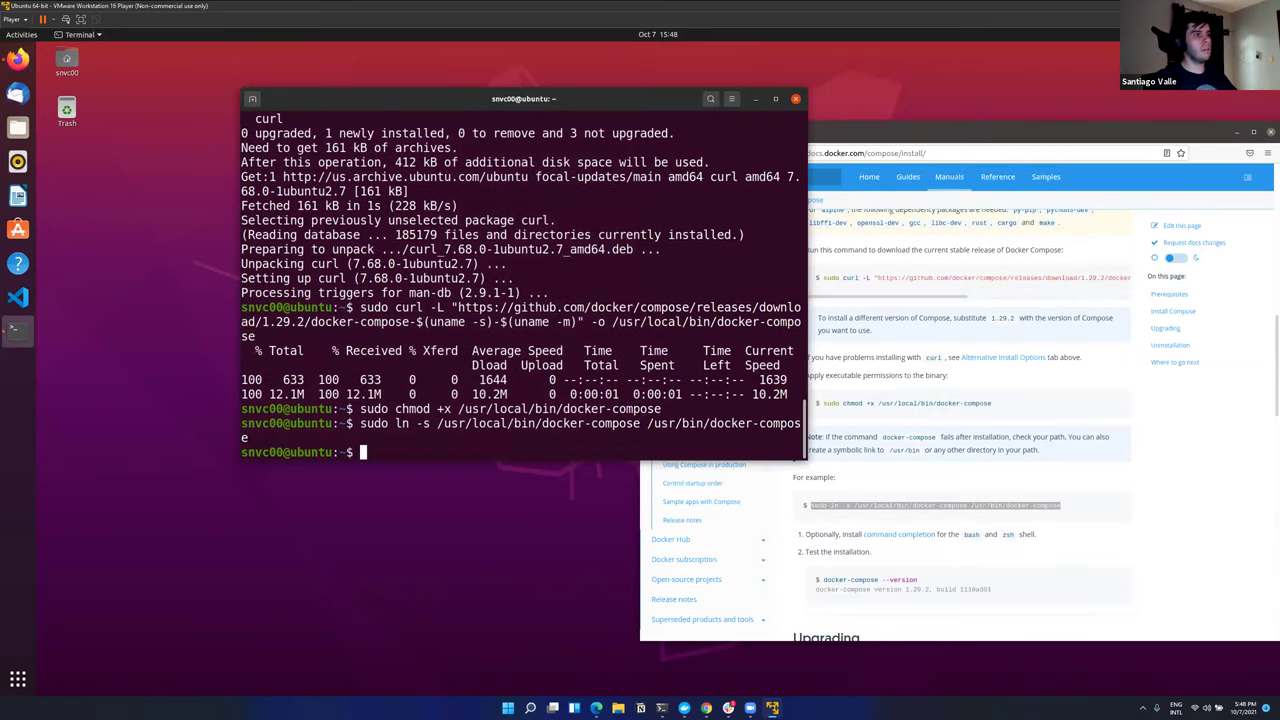
Step: Run 'docker-compose --version' to confirm version 1.29.2
{"action": "left_click", "coordinate": [949, 506]}
{"action": "scroll", "coordinate": [949, 506], "scroll_direction": "down", "scroll_amount": 1}
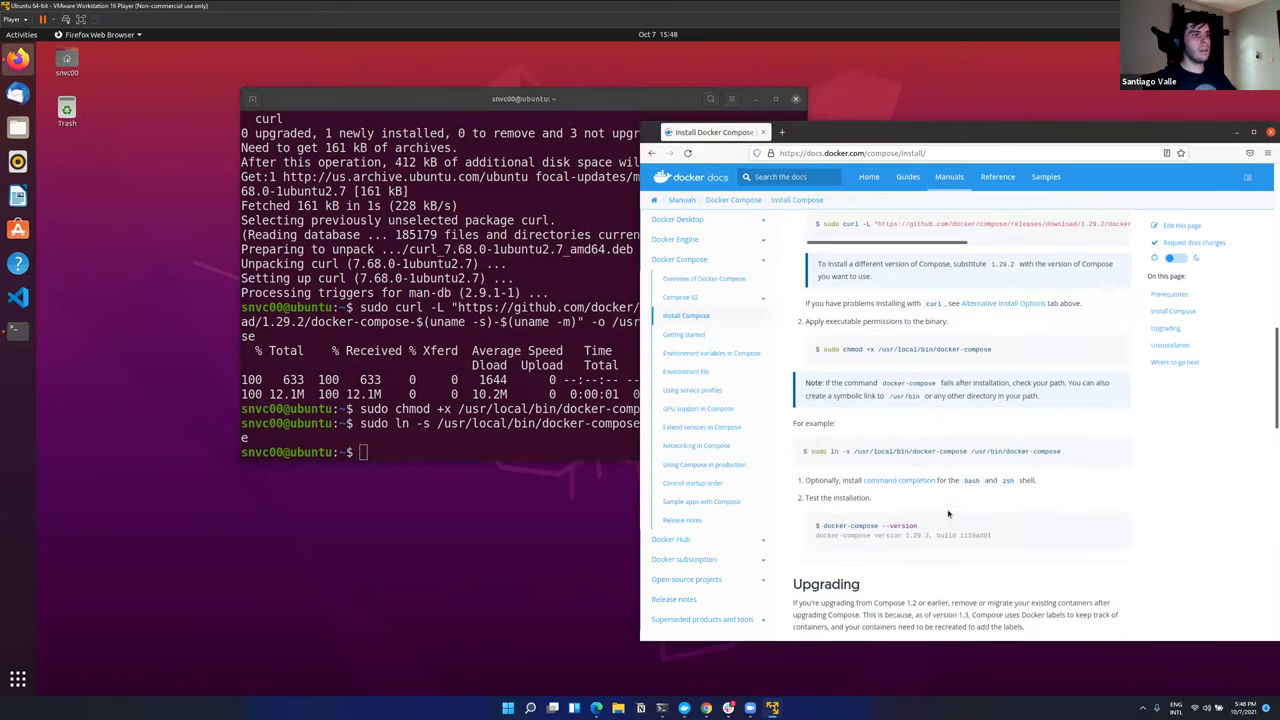
{"action": "left_click", "coordinate": [620, 455]}
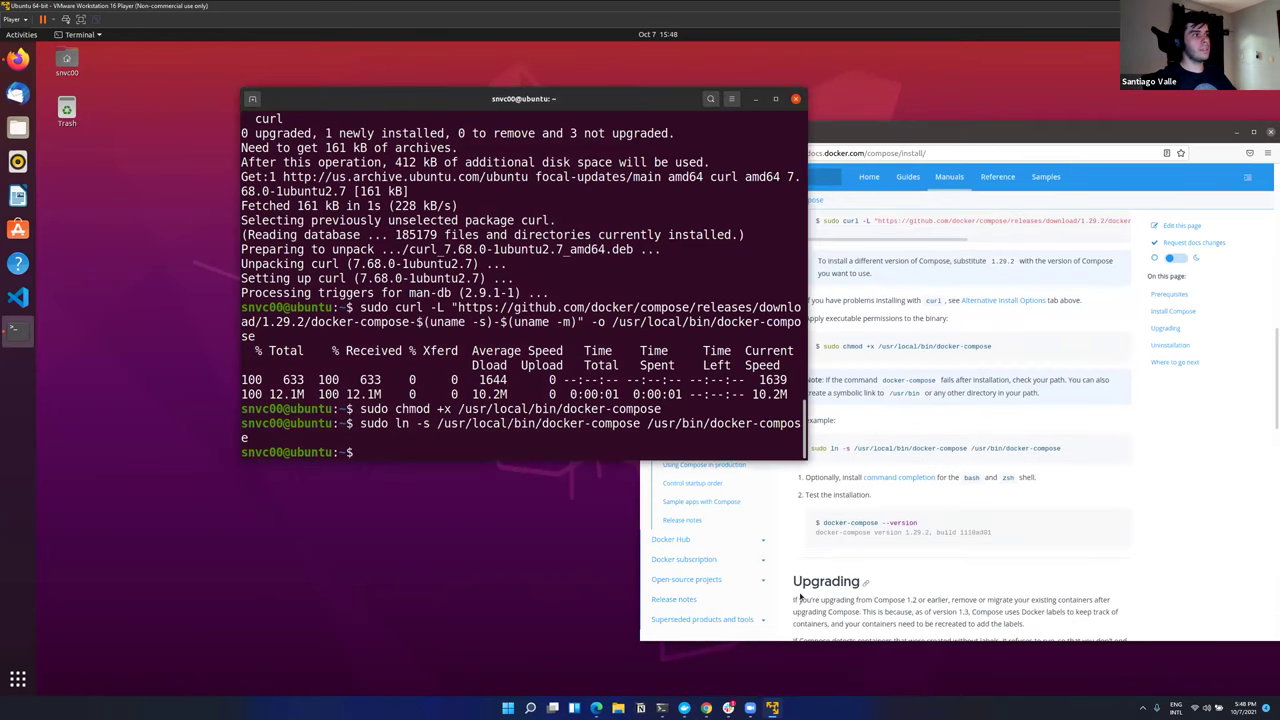
{"action": "left_click", "coordinate": [903, 532]}
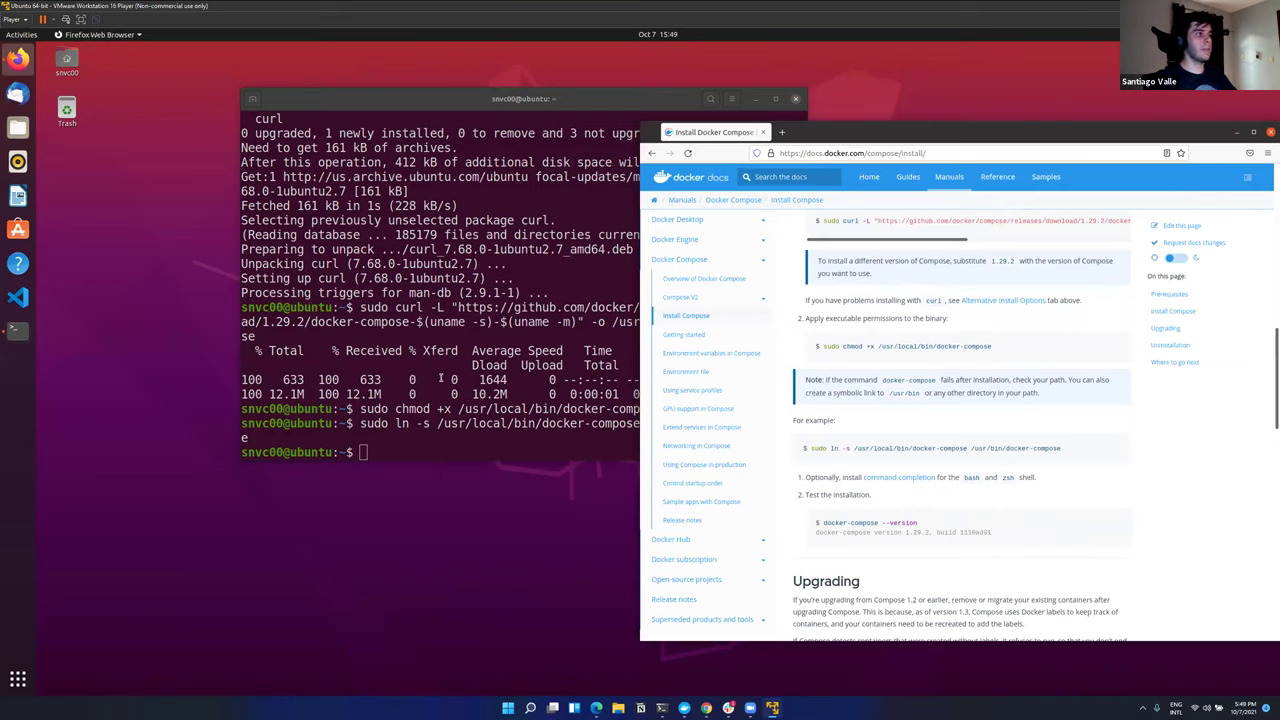
{"action": "left_click", "coordinate": [612, 461]}
{"action": "type", "text": "docker-compose --version"}
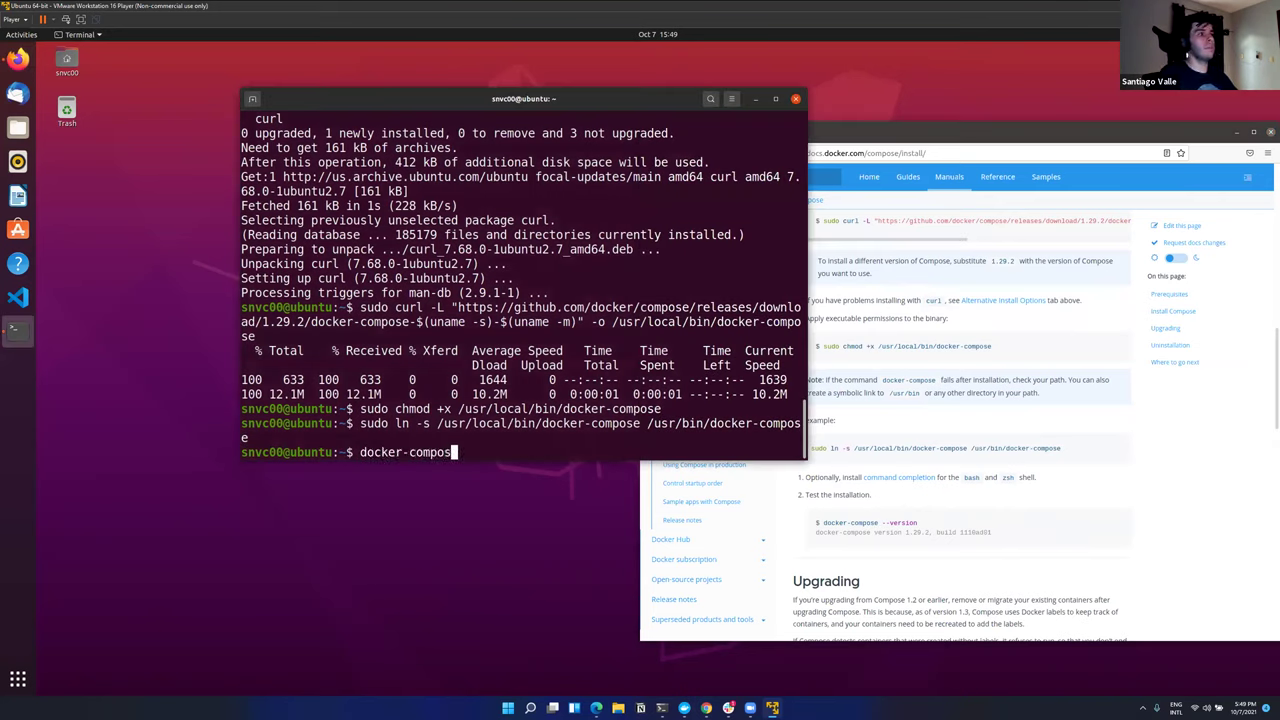
{"action": "key", "text": "Return"}
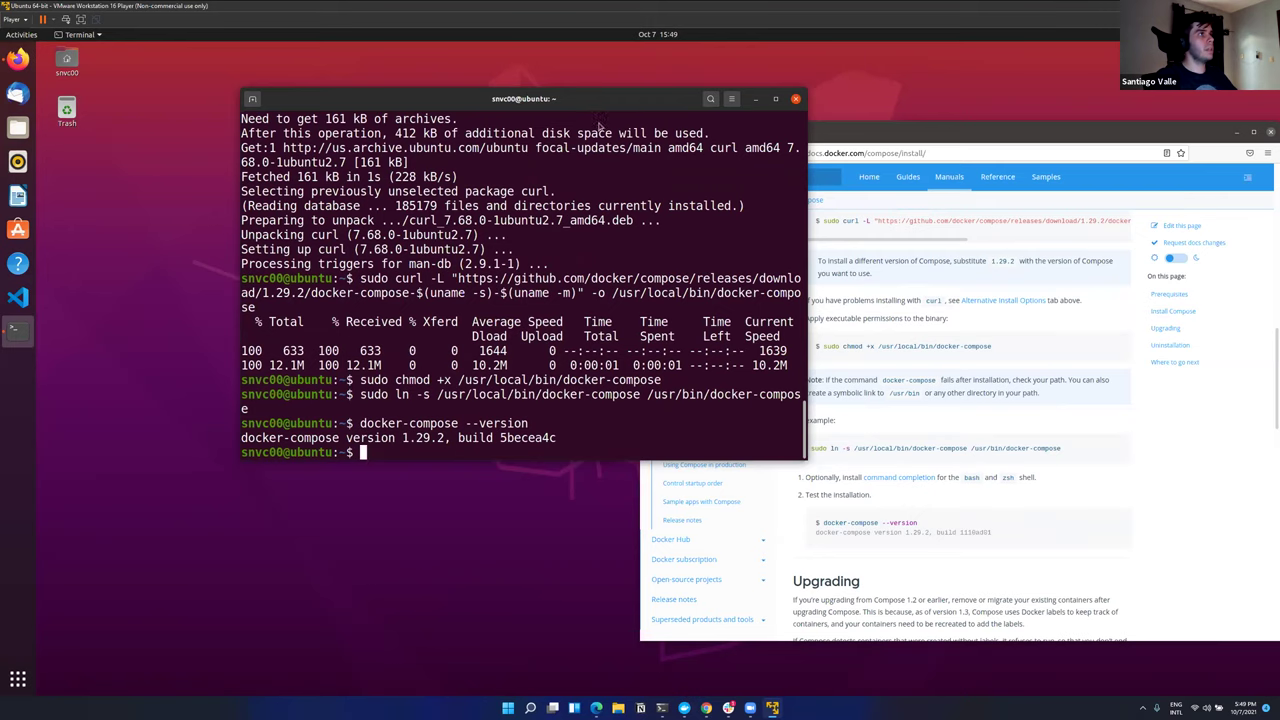
Step: Run 'git version' and 'sudo apt-get install git', confirming git 2.25.1 is already newest
{"action": "left_click_drag", "start_coordinate": [605, 110], "coordinate": [599, 125]}
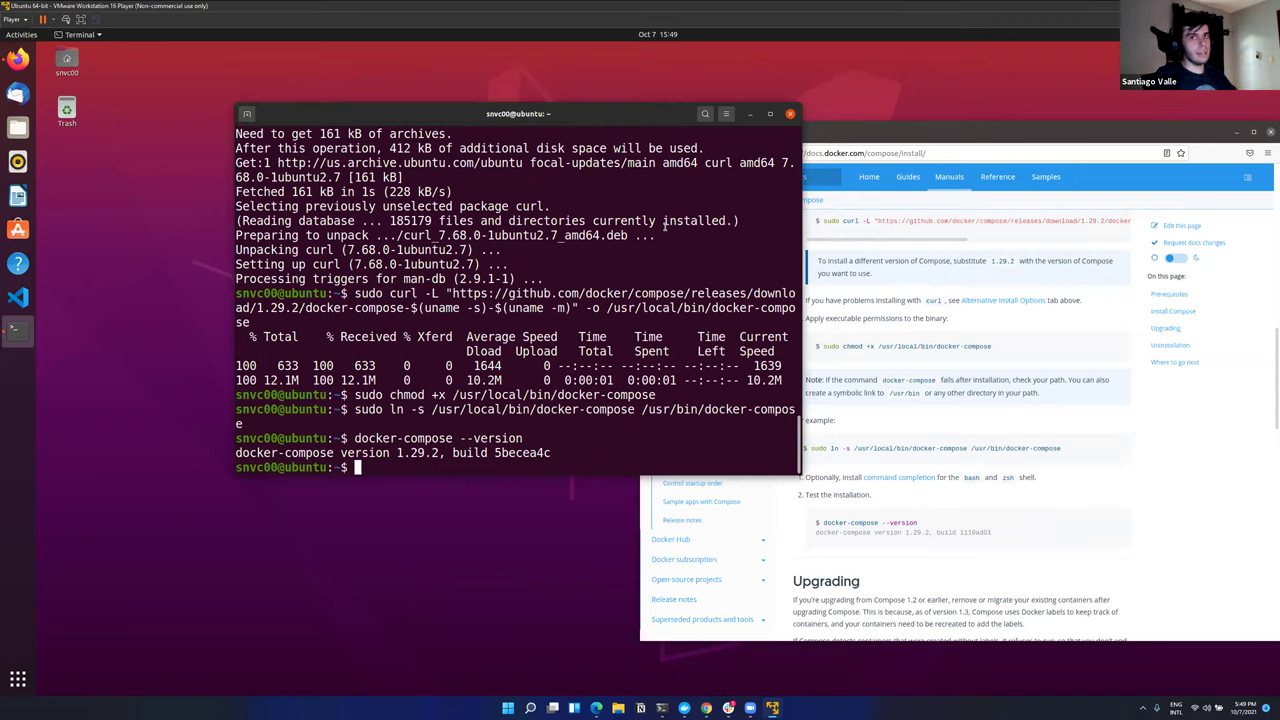
{"action": "type", "text": "git version"}
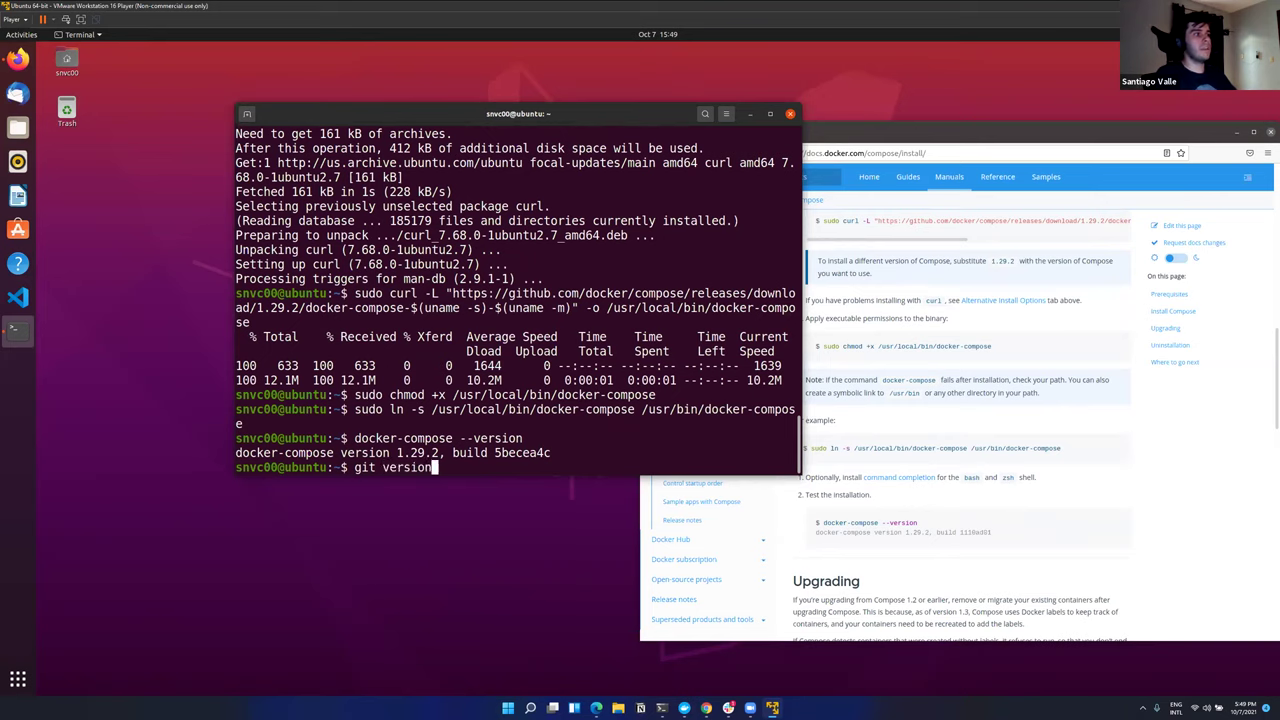
{"action": "key", "text": "Return"}
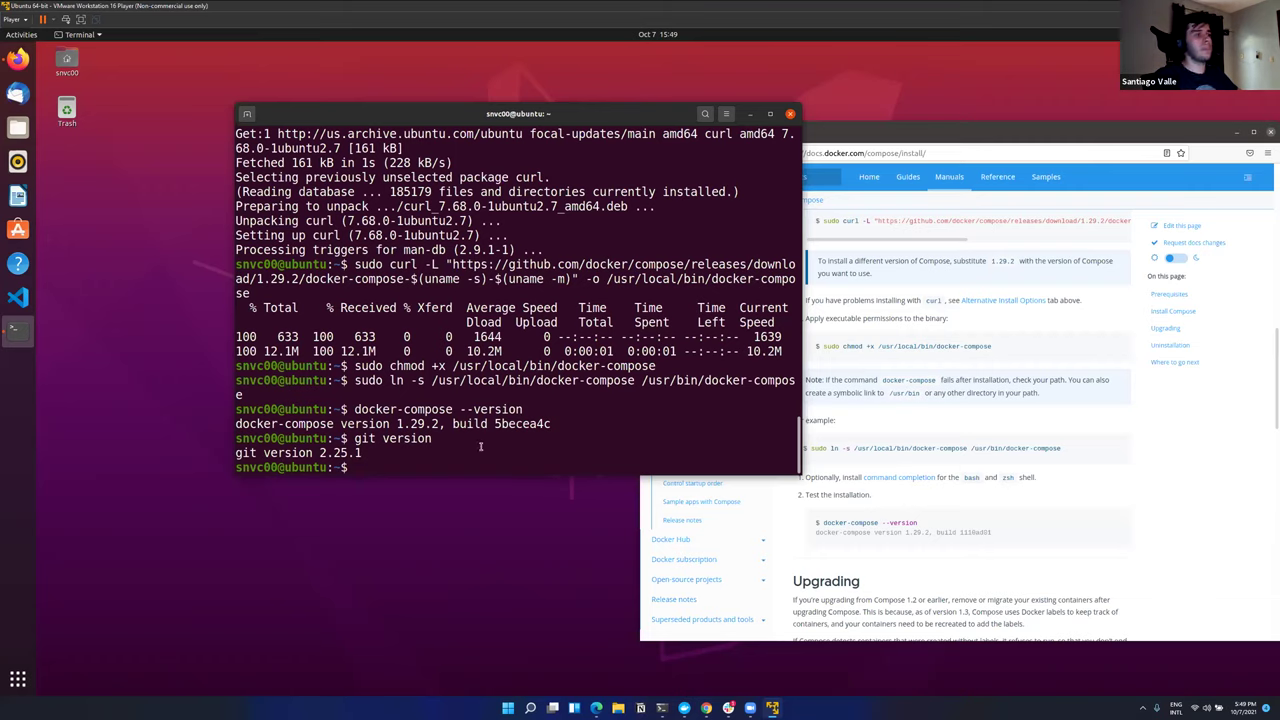
{"action": "type", "text": "sudo apt"}
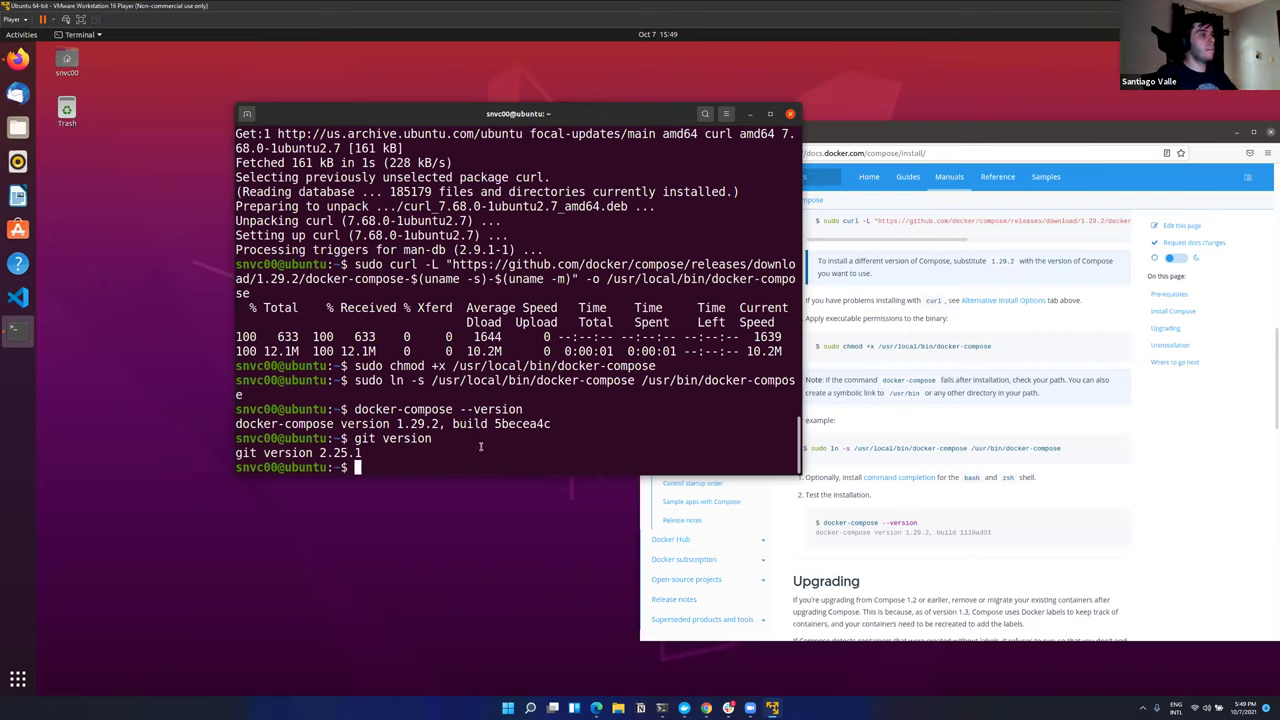
{"action": "type", "text": "-get install git"}
{"action": "key", "text": "Return"}
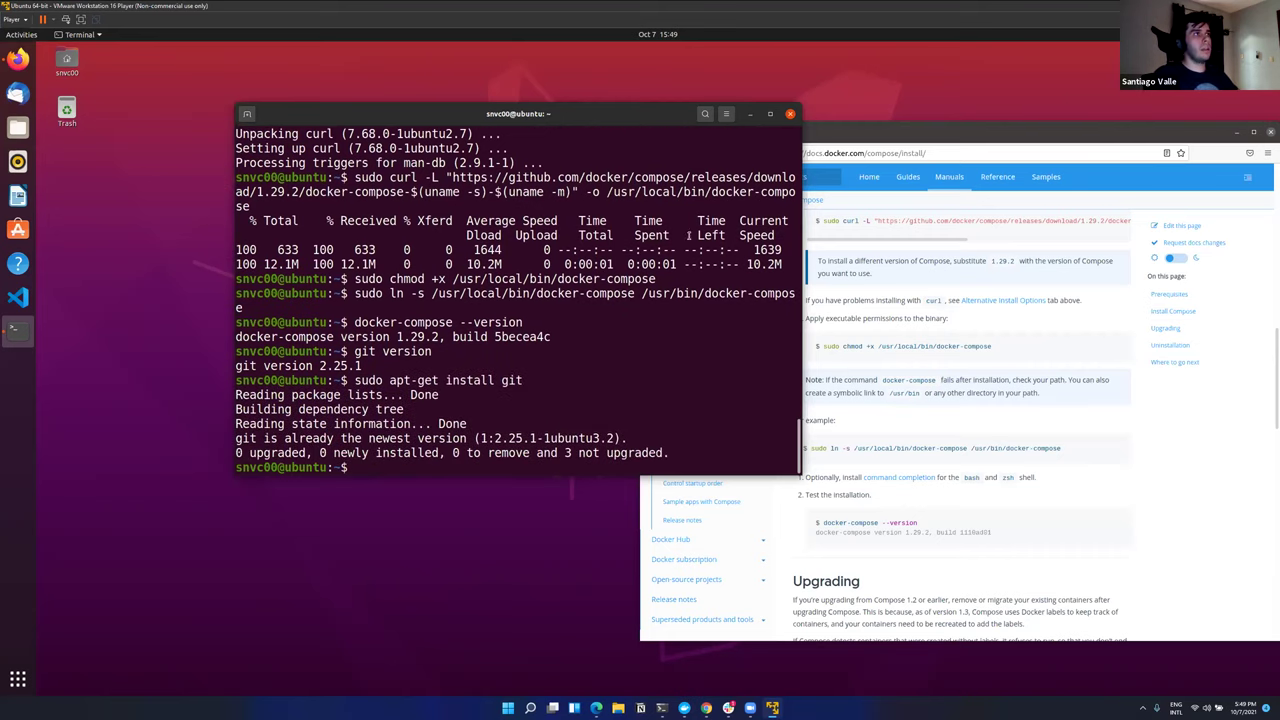
{"action": "left_click_drag", "start_coordinate": [645, 117], "coordinate": [623, 136]}
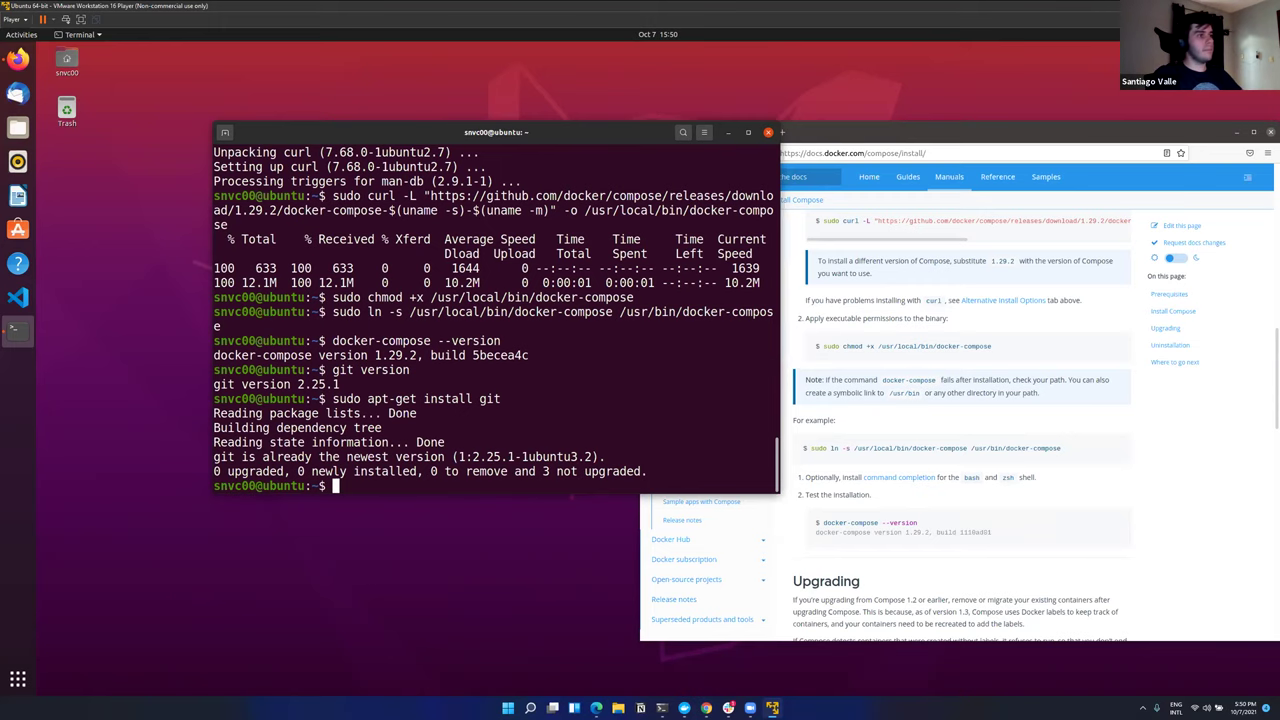
Step: Close the Docker post-installation docs and Git tabs in Chrome
{"action": "left_click_drag", "start_coordinate": [558, 134], "coordinate": [589, 113]}
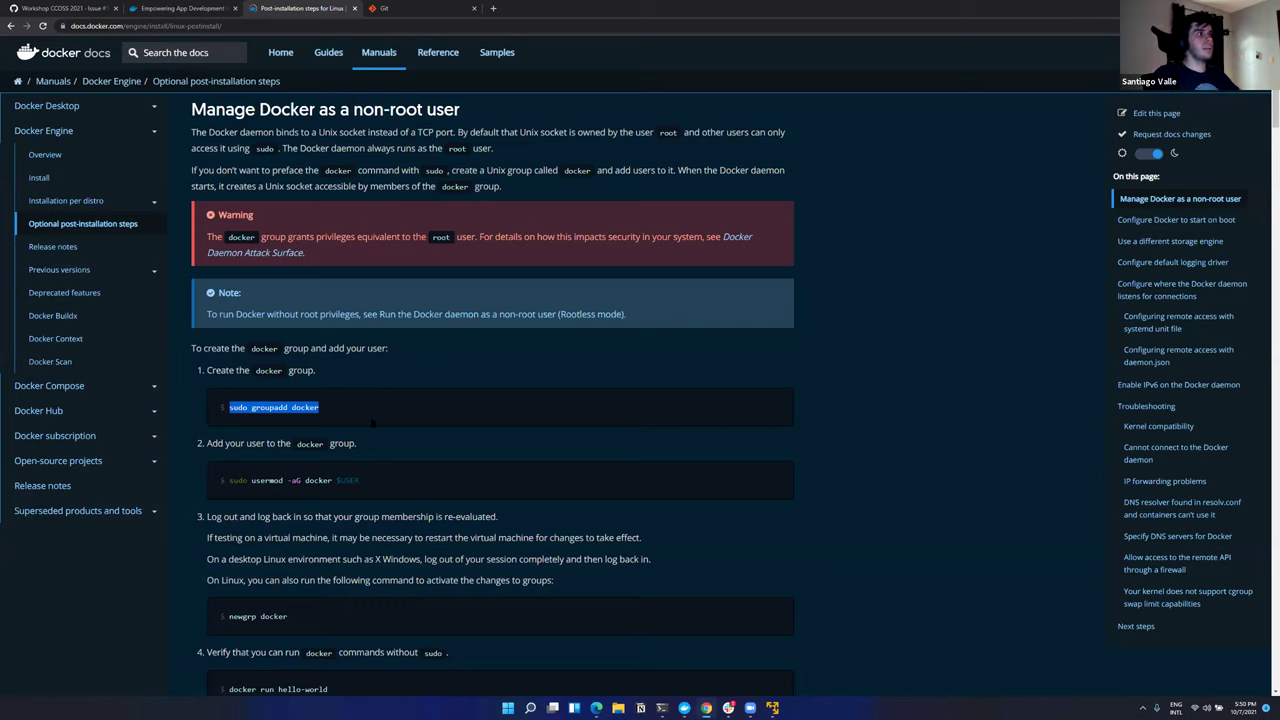
{"action": "left_click", "coordinate": [372, 422]}
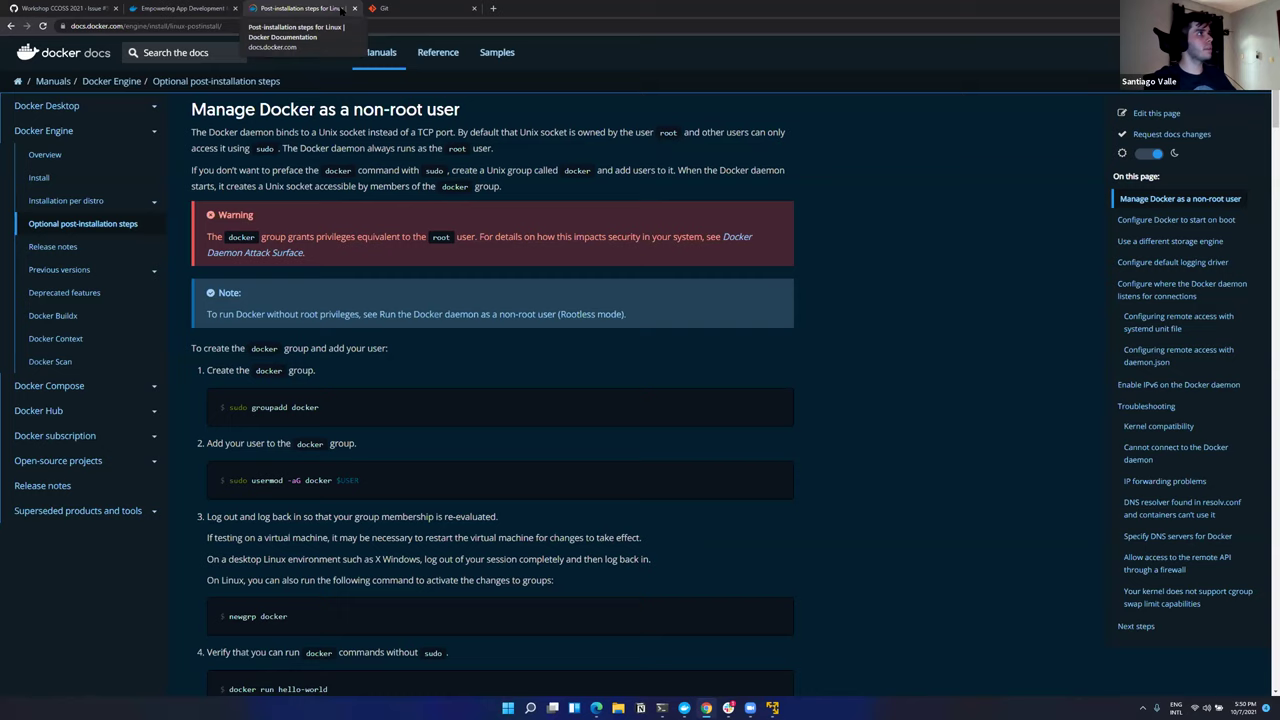
{"action": "left_click", "coordinate": [354, 8]}
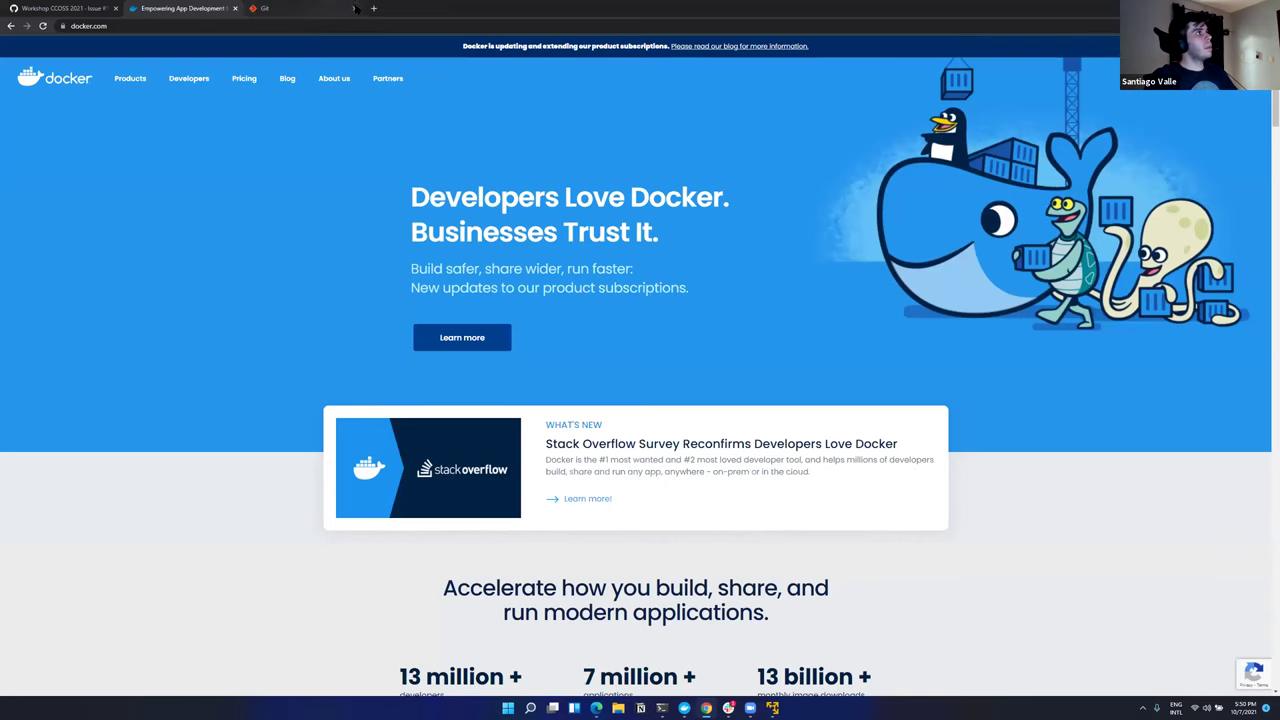
{"action": "left_click", "coordinate": [354, 8]}
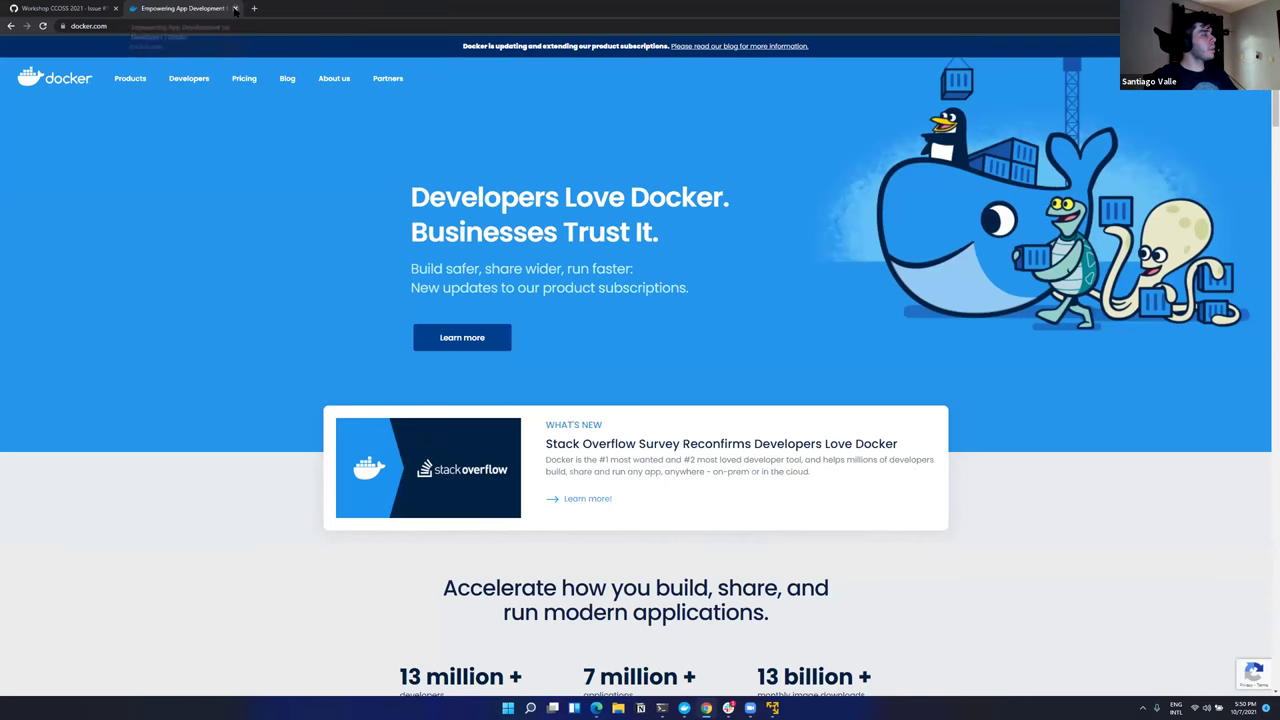
Step: Close the docker.com tab and fork the IBM BlueXolo repository into your personal account
{"action": "left_click", "coordinate": [235, 8]}
{"action": "scroll", "coordinate": [704, 570], "scroll_direction": "down", "scroll_amount": 1}
{"action": "scroll", "coordinate": [700, 565], "scroll_direction": "up", "scroll_amount": 2}
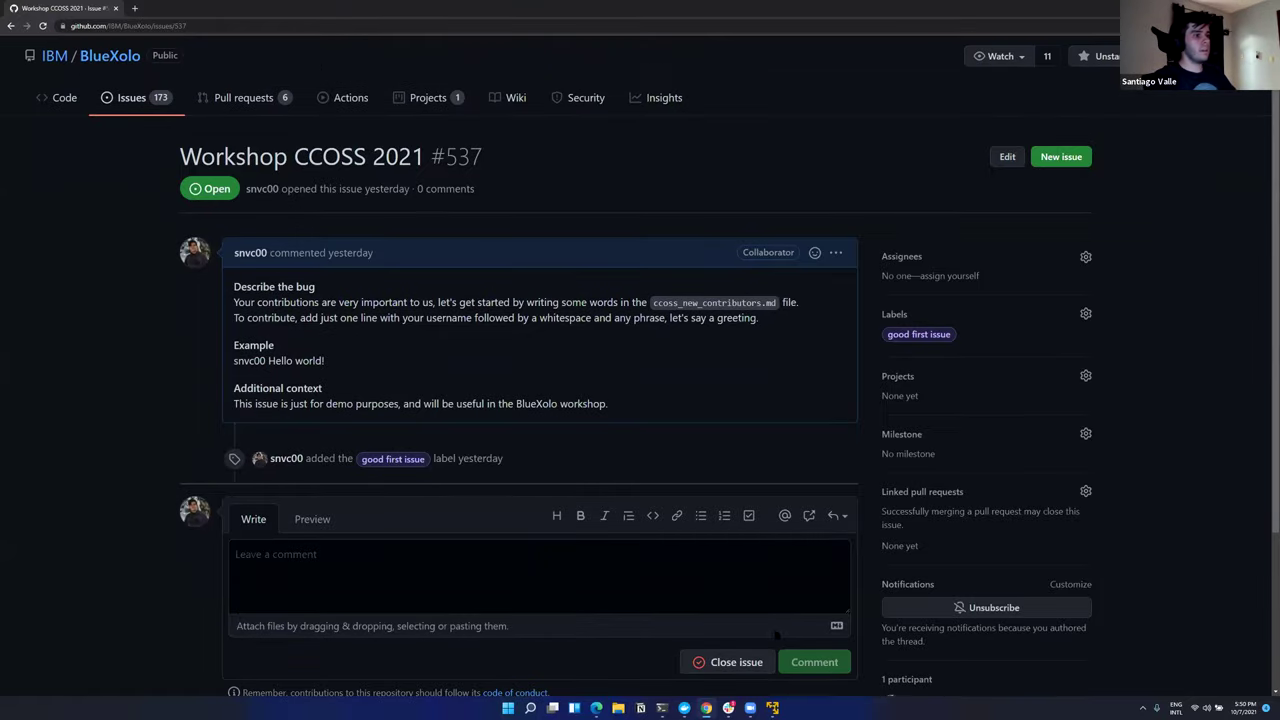
{"action": "scroll", "coordinate": [772, 333], "scroll_direction": "up", "scroll_amount": 1}
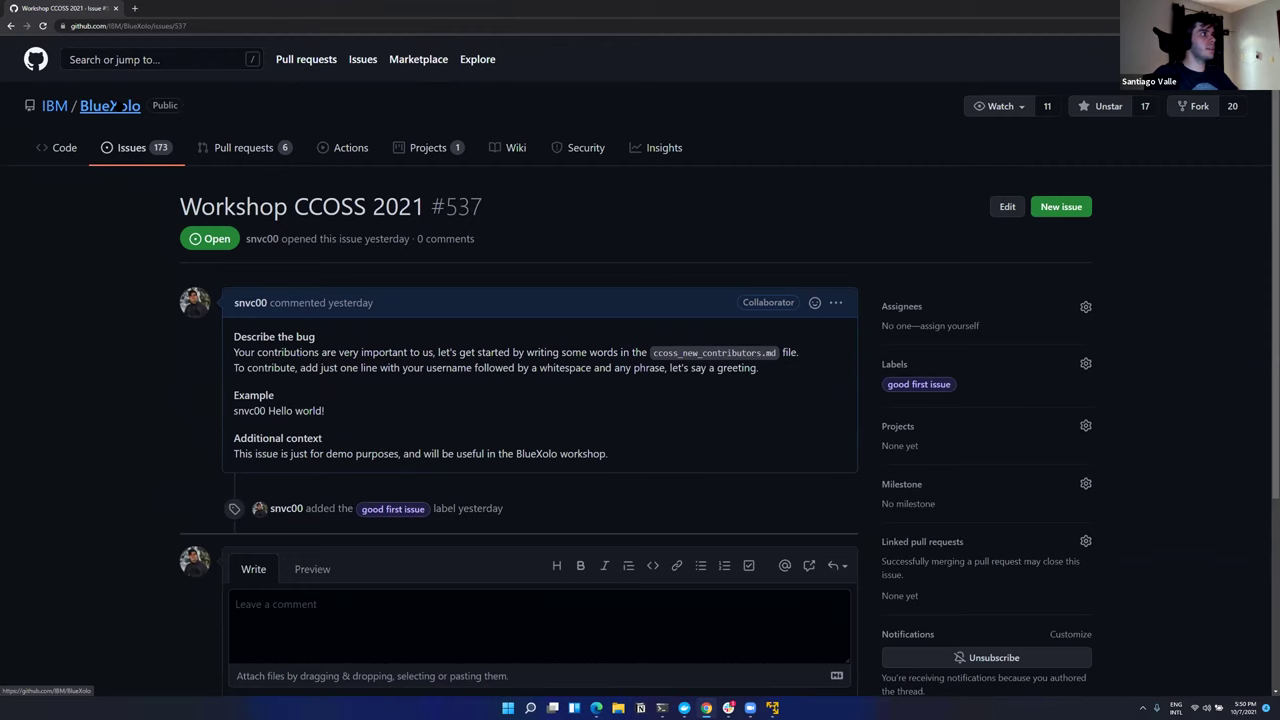
{"action": "left_click", "coordinate": [113, 106]}
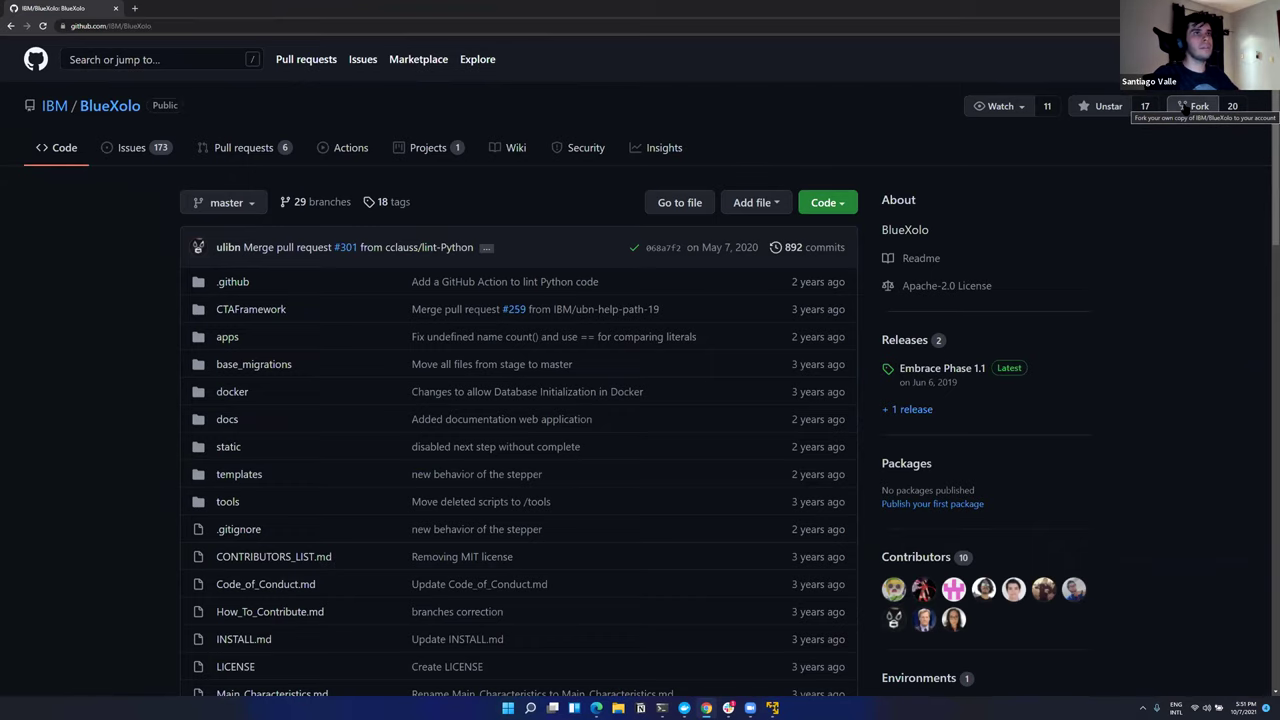
{"action": "left_click", "coordinate": [1183, 107]}
{"action": "left_click", "coordinate": [531, 213]}
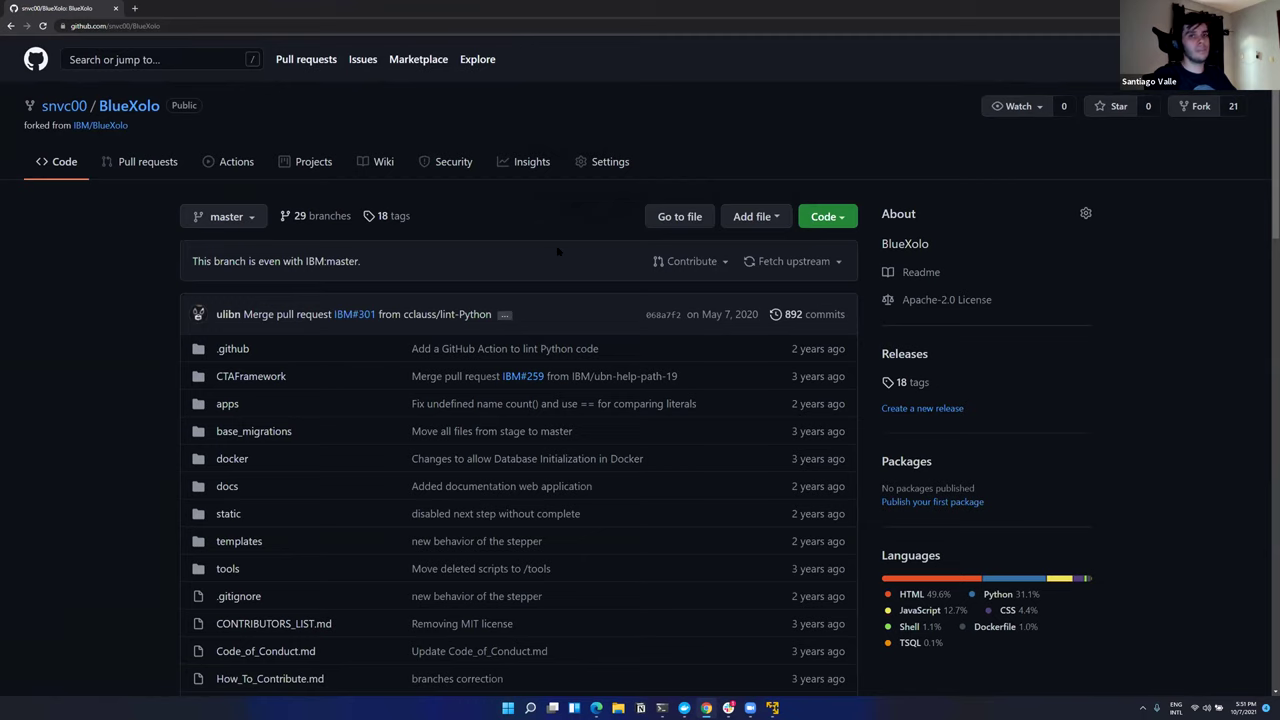
Step: Copy the fork's HTTPS clone URL from the Code menu
{"action": "left_click", "coordinate": [826, 216]}
{"action": "left_click", "coordinate": [826, 302]}
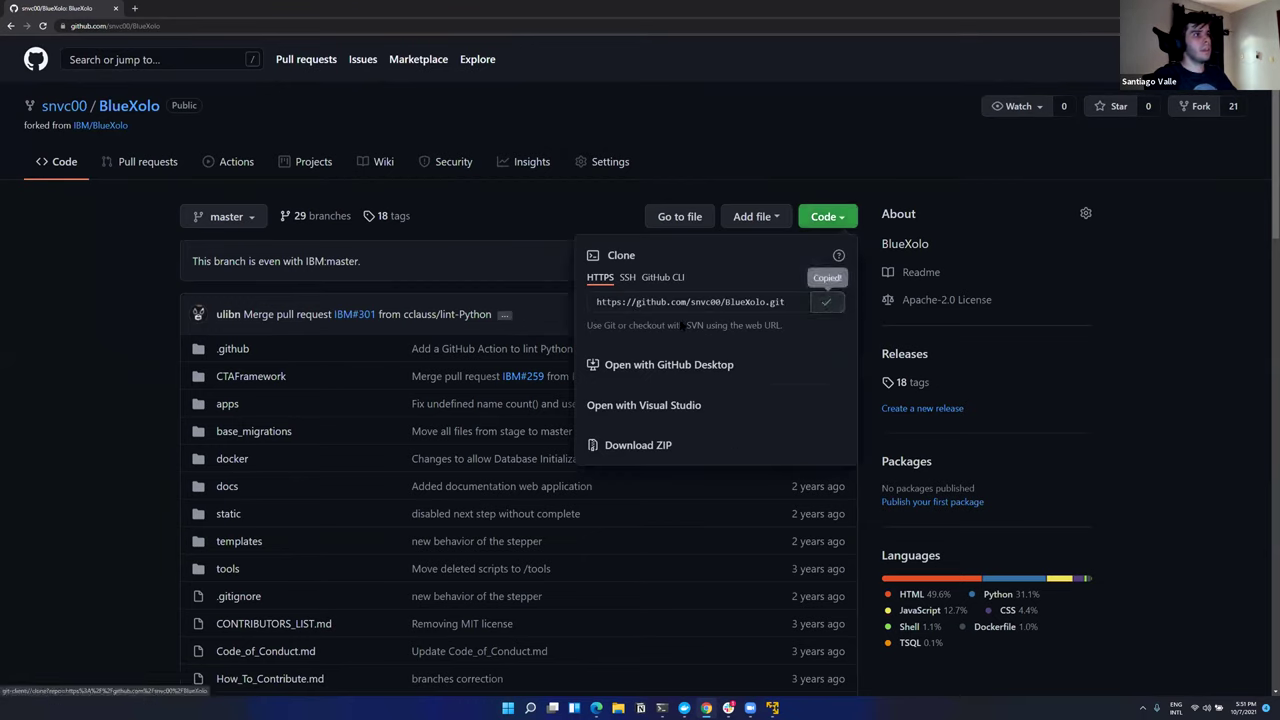
{"action": "left_click", "coordinate": [145, 232]}
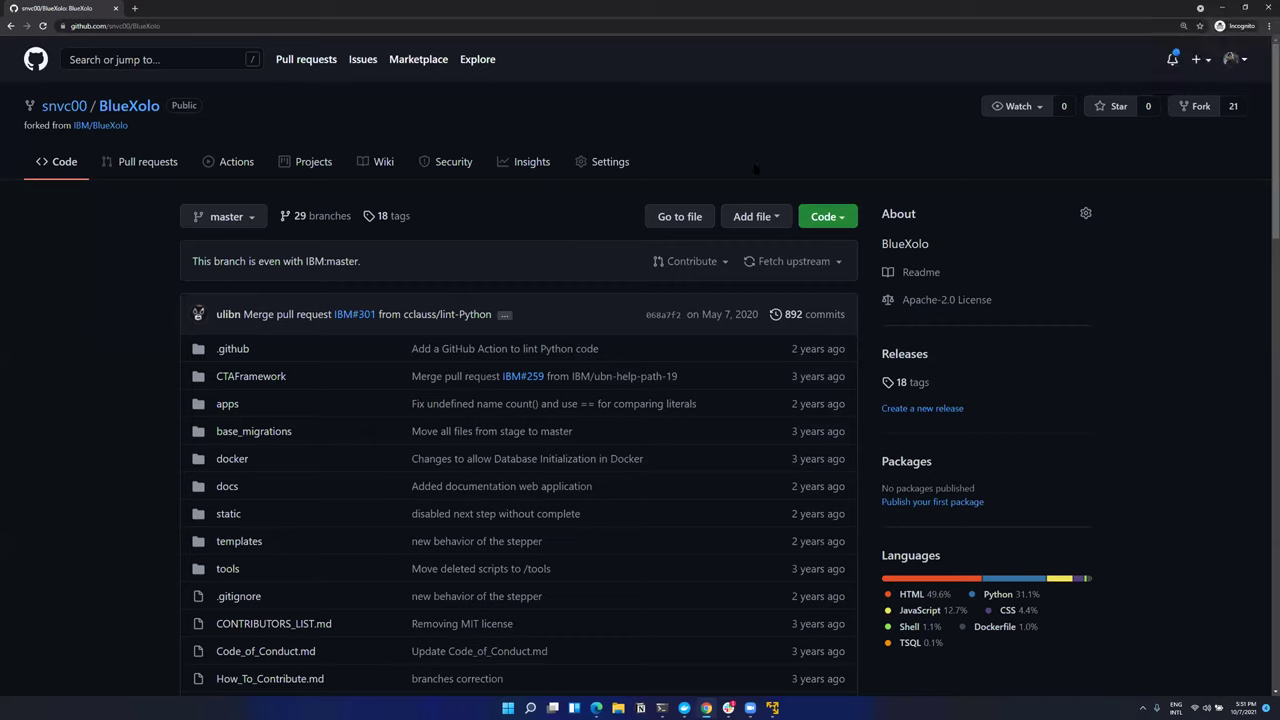
{"action": "left_click", "coordinate": [838, 217]}
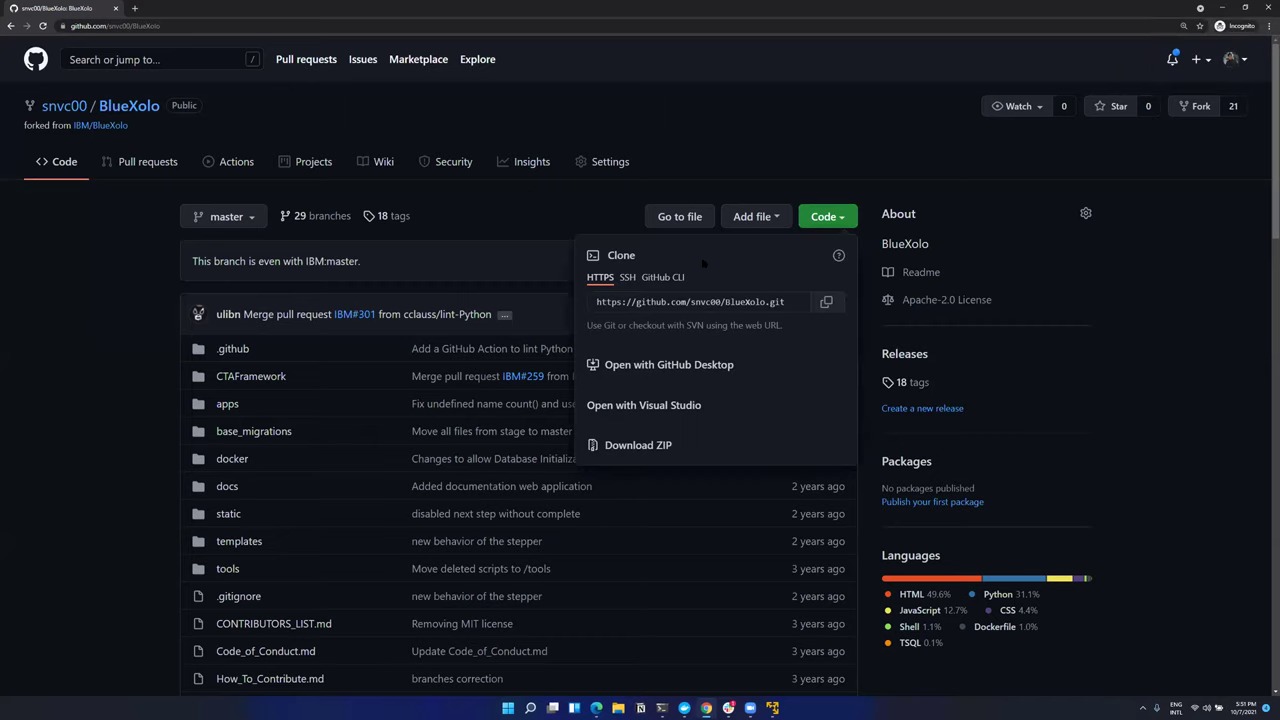
{"action": "left_click", "coordinate": [826, 302]}
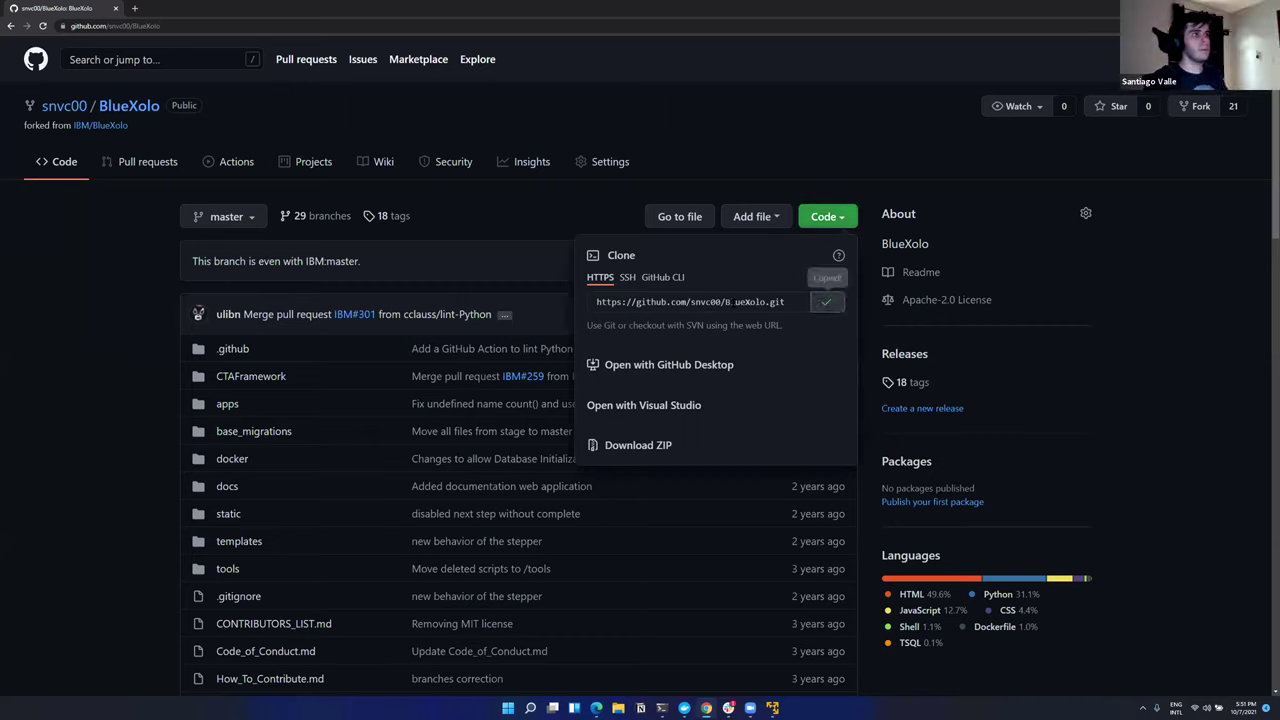
Step: In PowerShell, move into the CCOSS folder and git clone the forked BlueXolo repository URL
{"action": "left_click", "coordinate": [662, 707]}
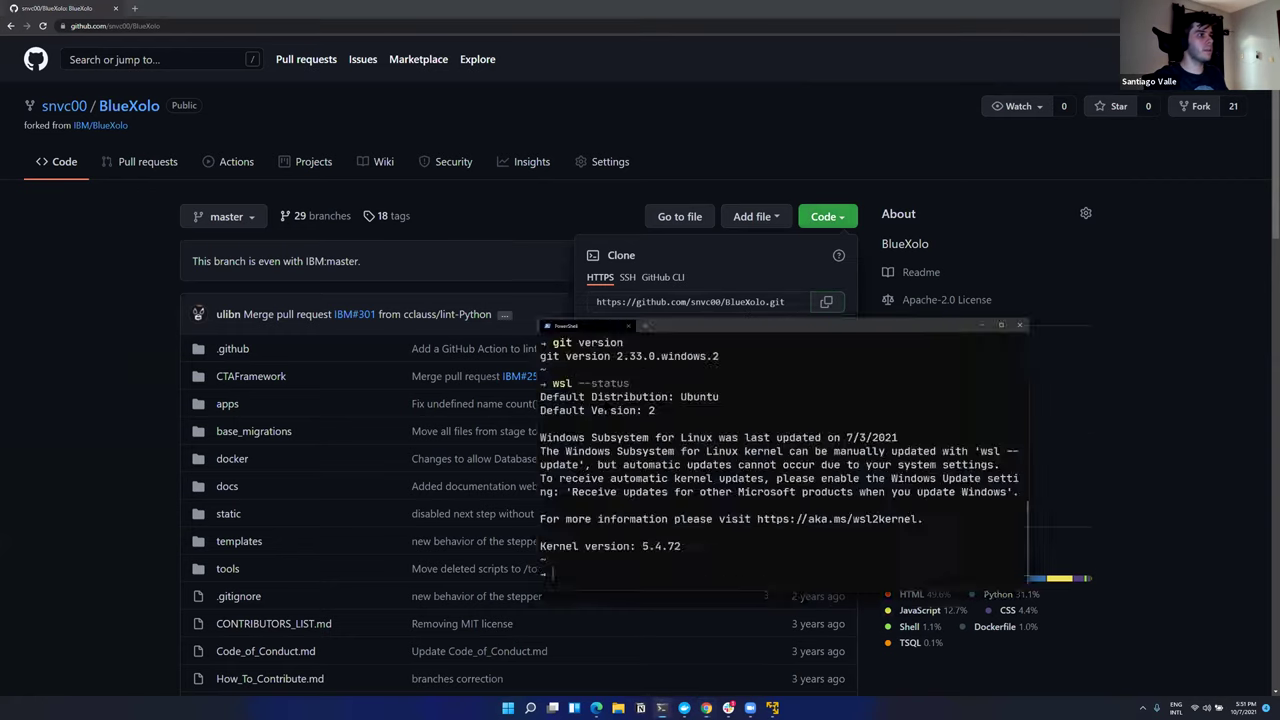
{"action": "type", "text": "cd C"}
{"action": "key", "text": "Tab"}
{"action": "key", "text": "Return"}
{"action": "type", "text": "git clone"}
{"action": "key", "text": "ctrl+v"}
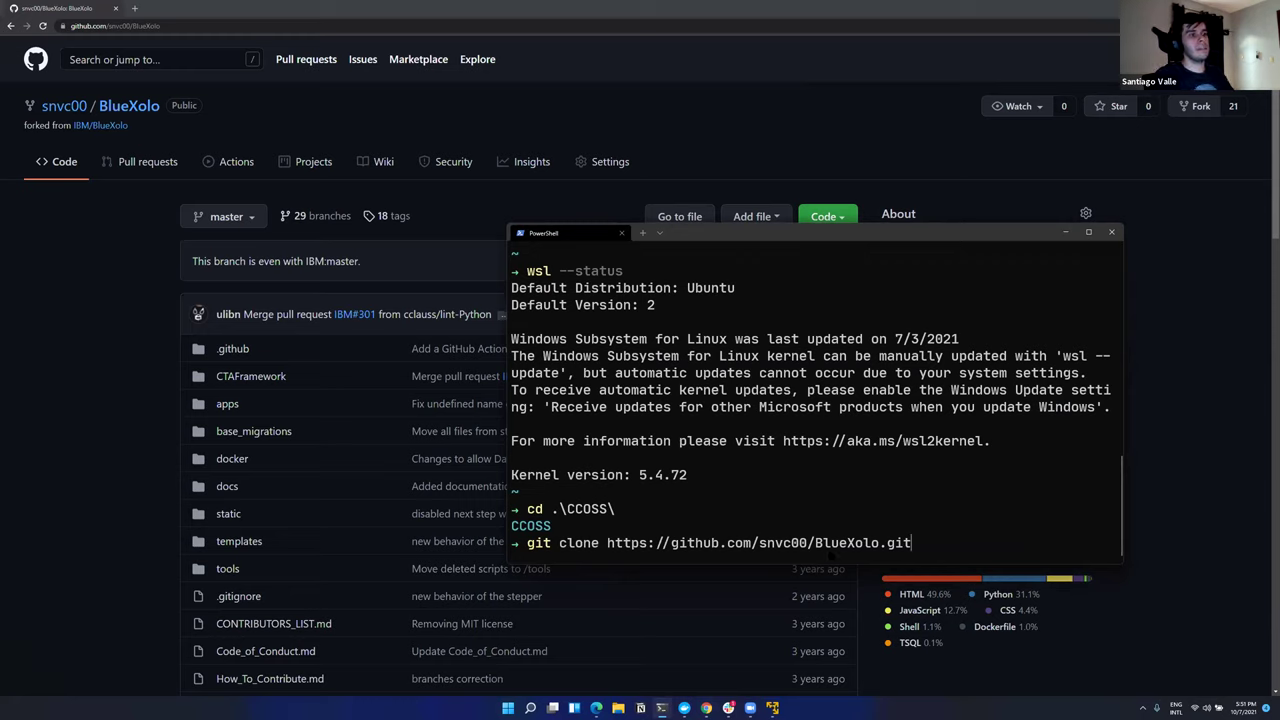
{"action": "key", "text": "Return"}
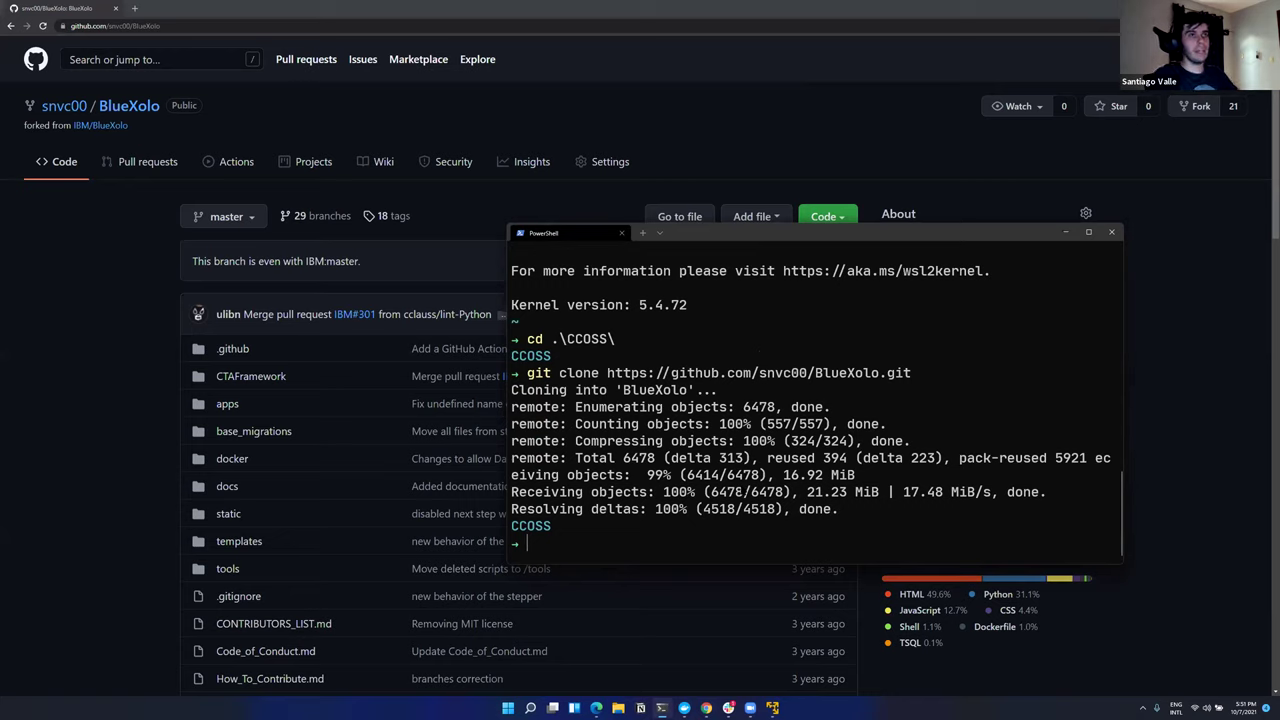
Step: Enter the BlueXolo folder, open it with 'code .', and trust the workspace authors
{"action": "type", "text": "cd B"}
{"action": "key", "text": "Tab"}
{"action": "key", "text": "Return"}
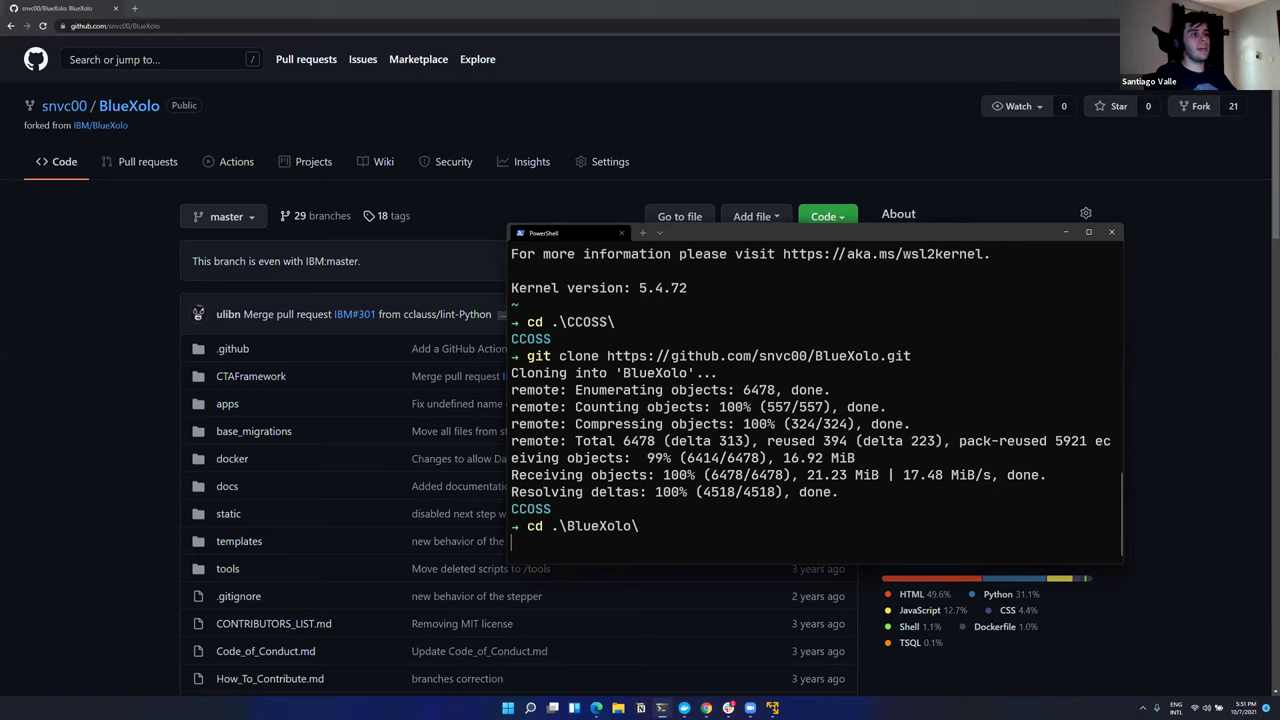
{"action": "type", "text": "code ."}
{"action": "key", "text": "Return"}
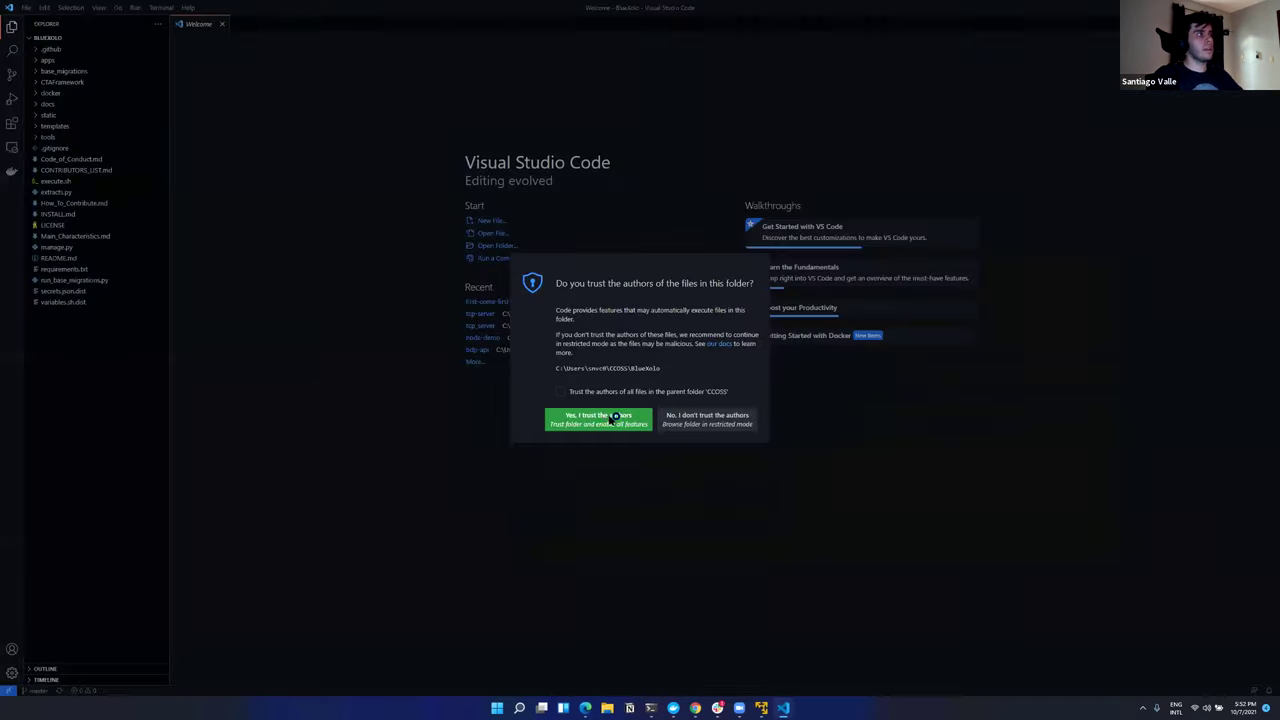
{"action": "left_click", "coordinate": [615, 422]}
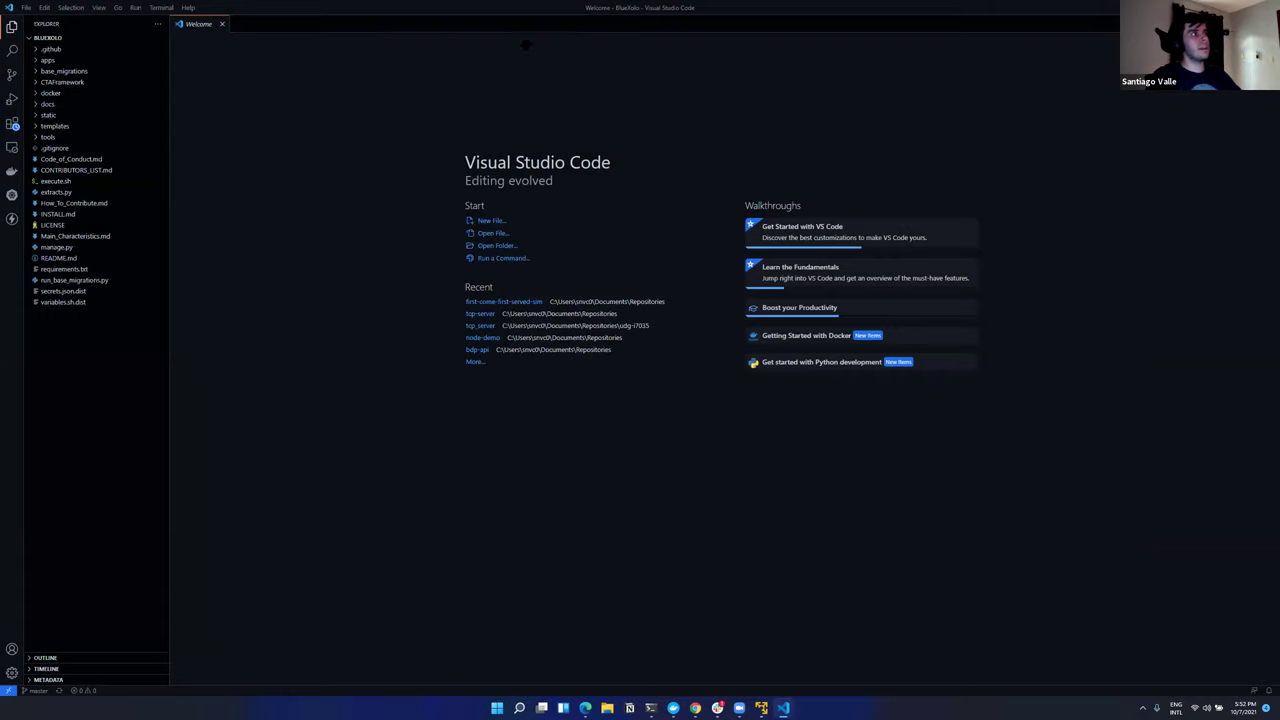
Step: Close the VS Code Welcome tab and bring up the Ubuntu VM from the taskbar
{"action": "left_click", "coordinate": [222, 24]}
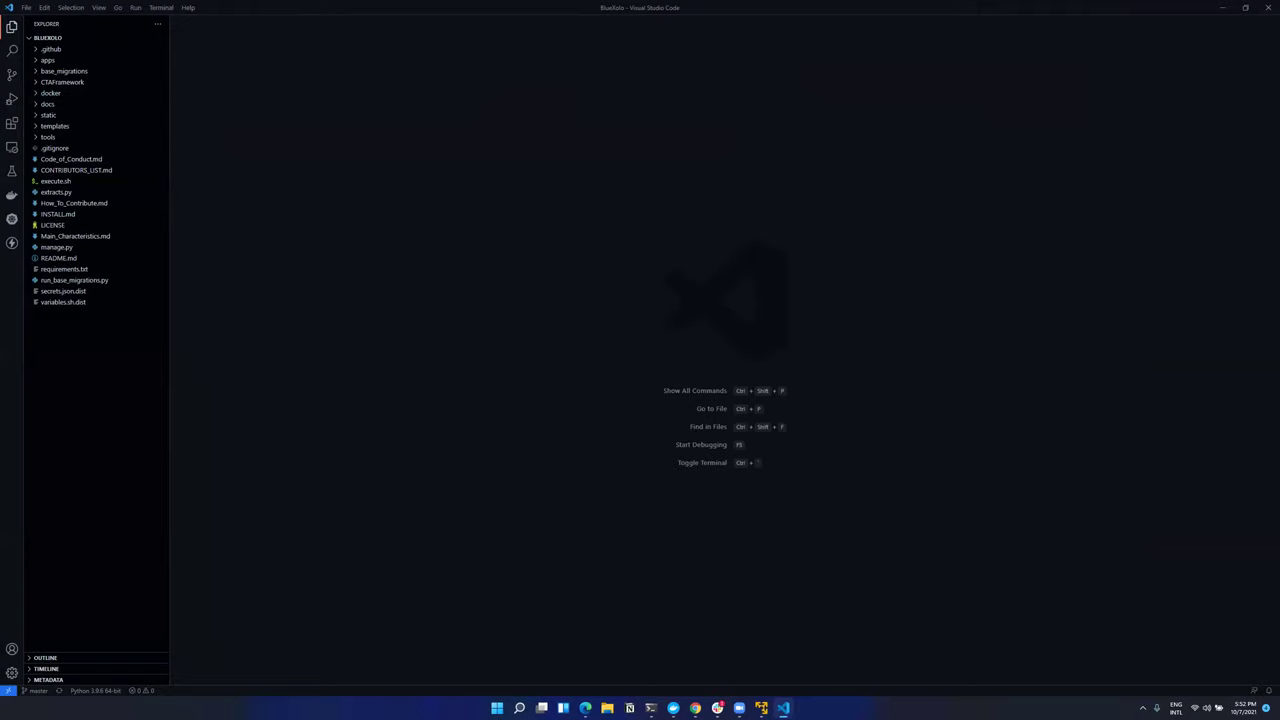
{"action": "left_click", "coordinate": [761, 707]}
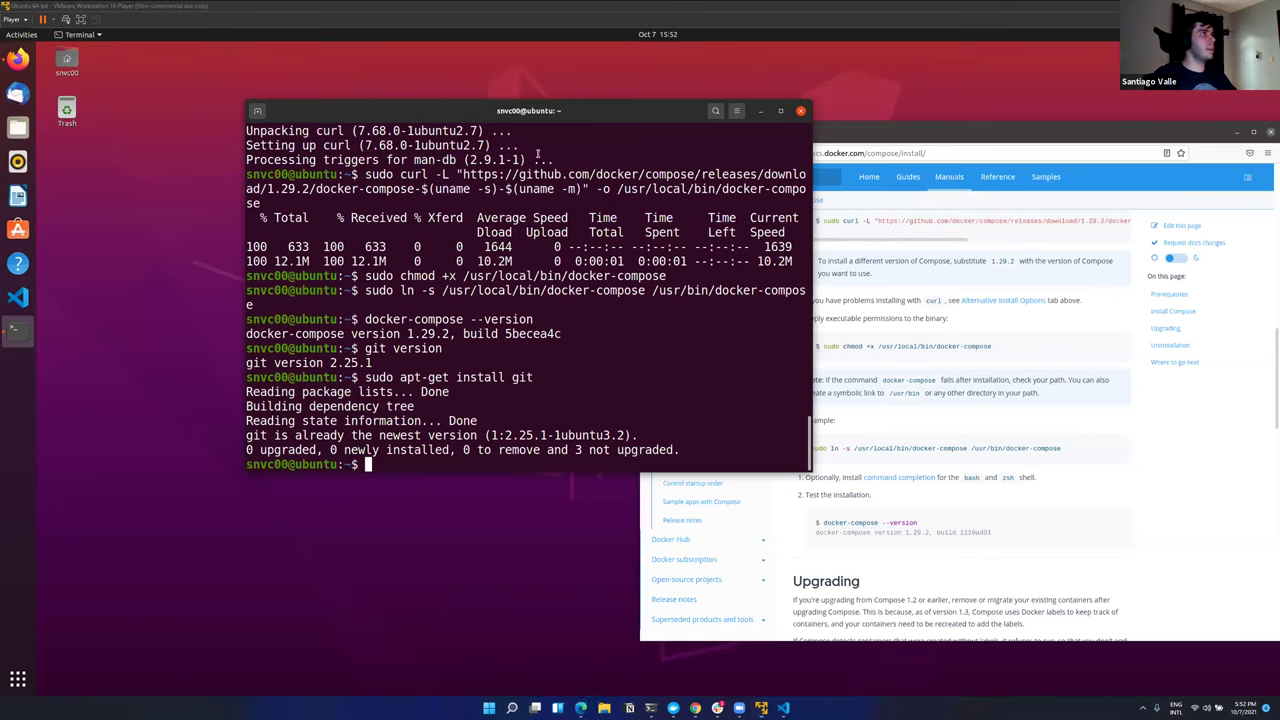
Step: Check installed versions with docker version, docker-compose version and git version
{"action": "left_click_drag", "start_coordinate": [618, 114], "coordinate": [768, 173]}
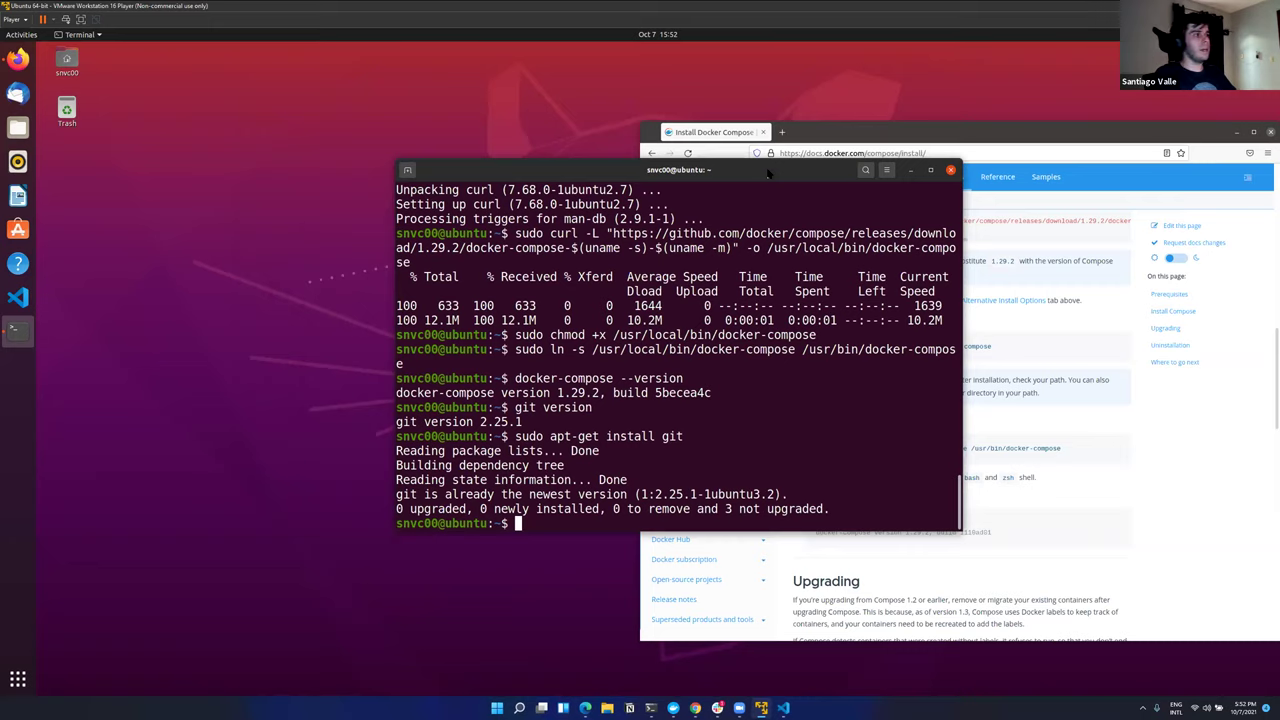
{"action": "type", "text": "docke"}
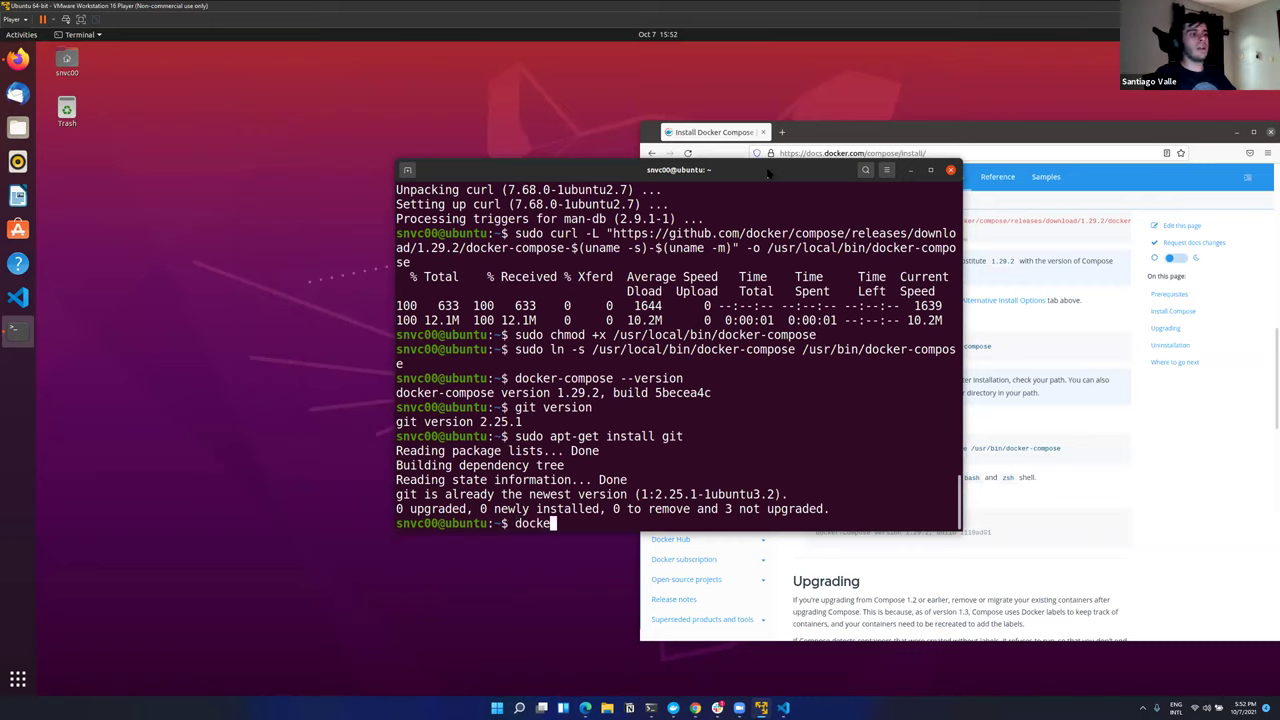
{"action": "type", "text": "r version"}
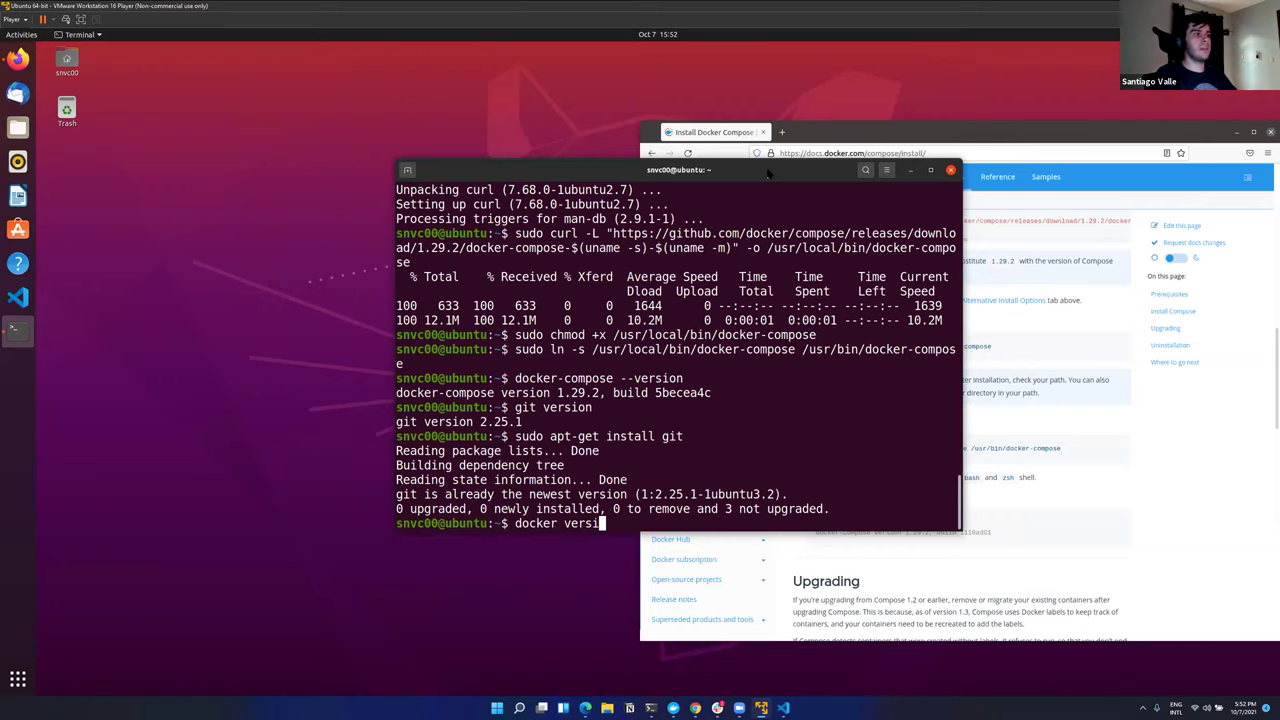
{"action": "key", "text": "Return"}
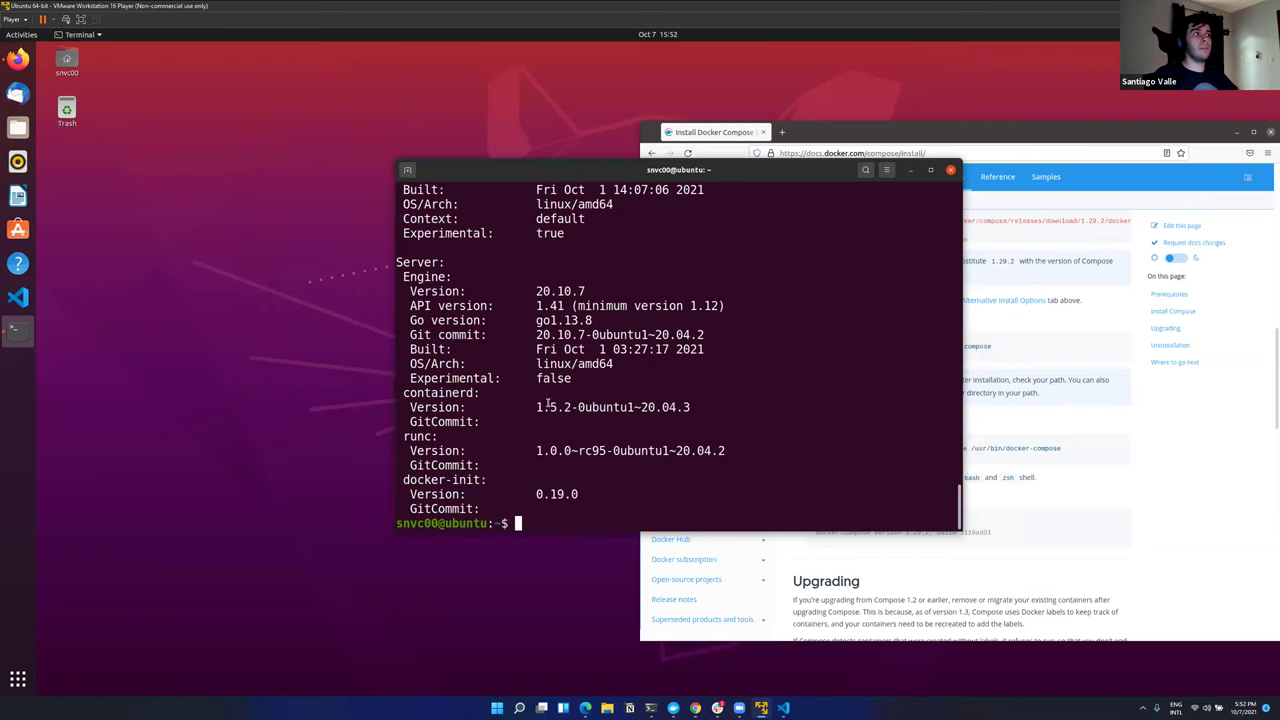
{"action": "scroll", "coordinate": [601, 400], "scroll_direction": "up", "scroll_amount": 1}
{"action": "scroll", "coordinate": [604, 399], "scroll_direction": "up", "scroll_amount": 2}
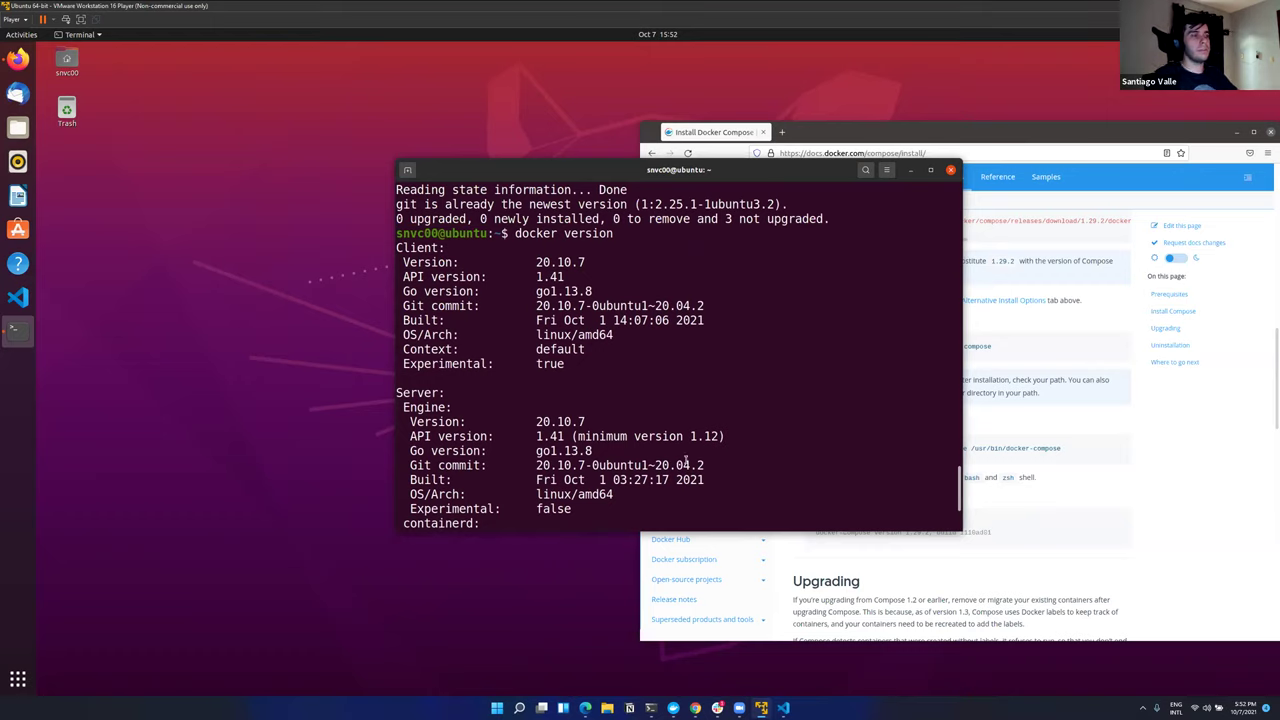
{"action": "scroll", "coordinate": [711, 441], "scroll_direction": "down", "scroll_amount": 3}
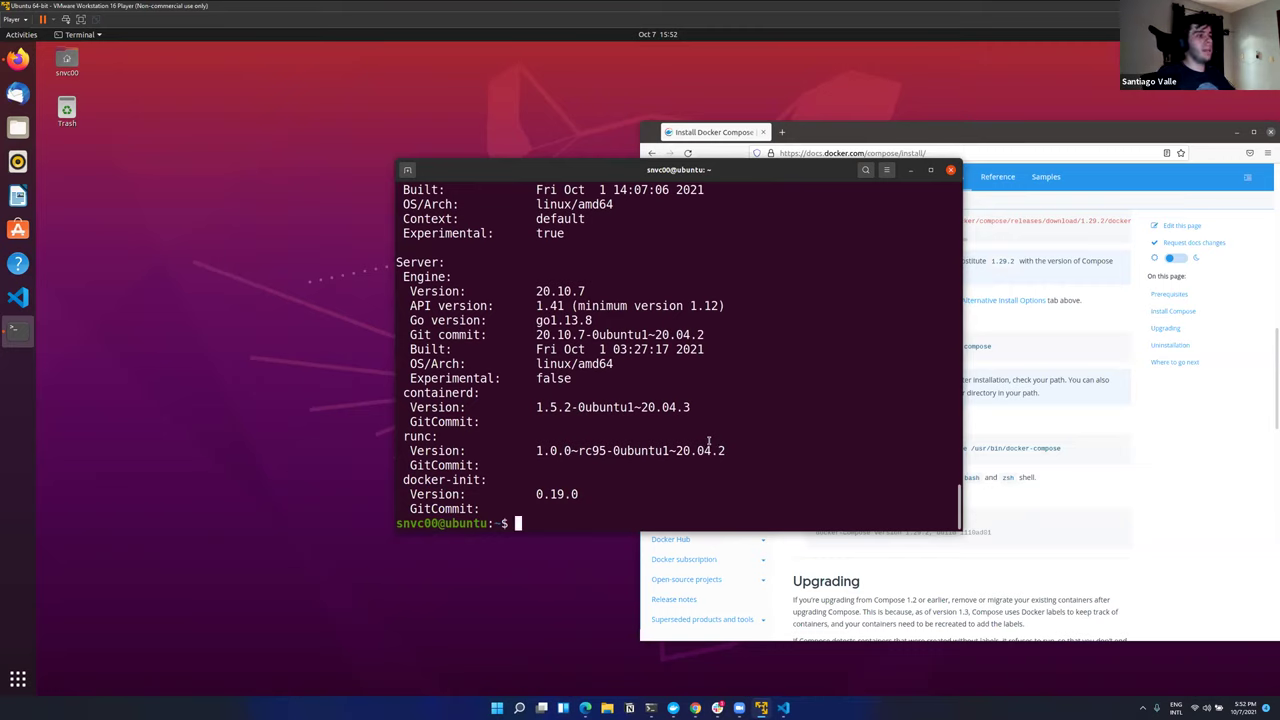
{"action": "type", "text": "docker-"}
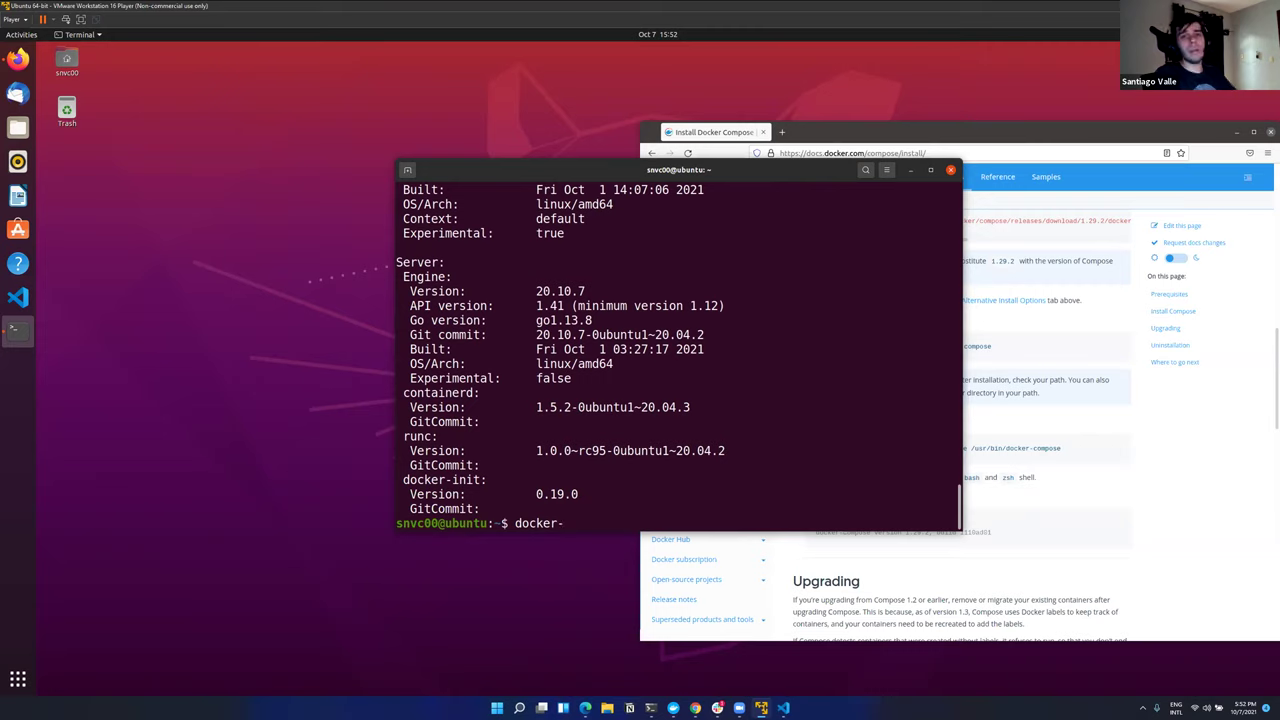
{"action": "type", "text": "compose version"}
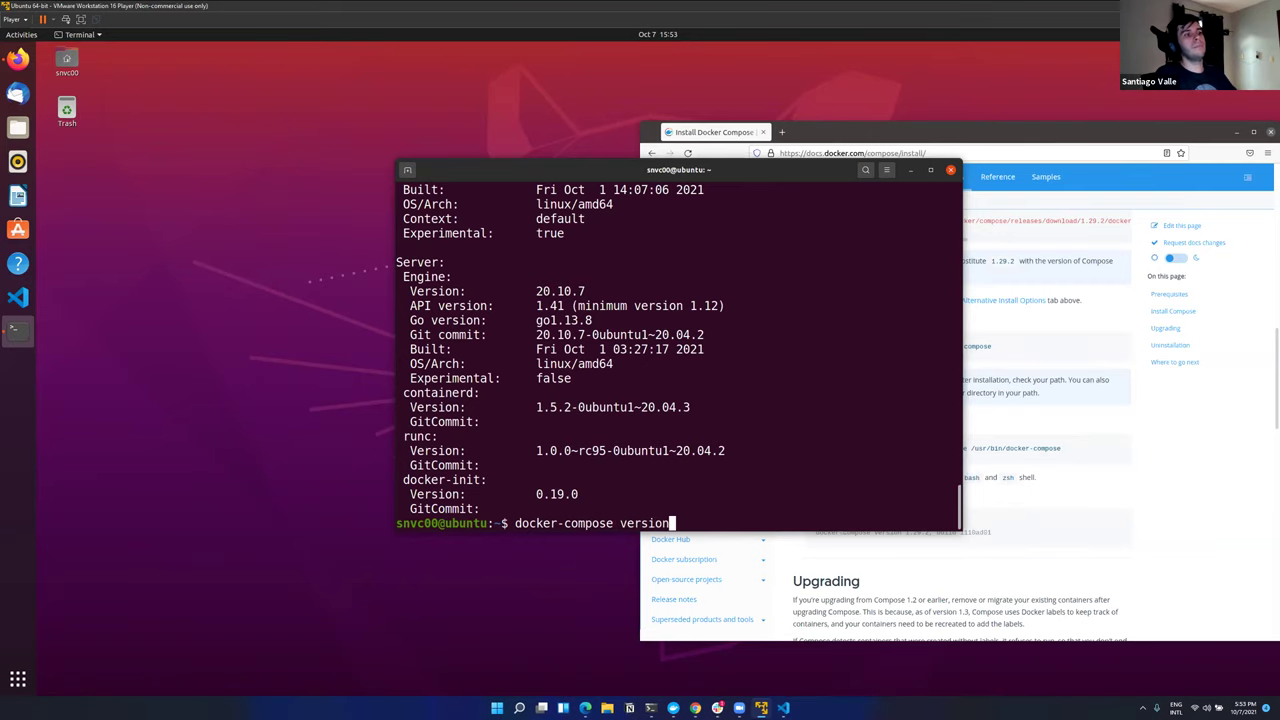
{"action": "key", "text": "Return"}
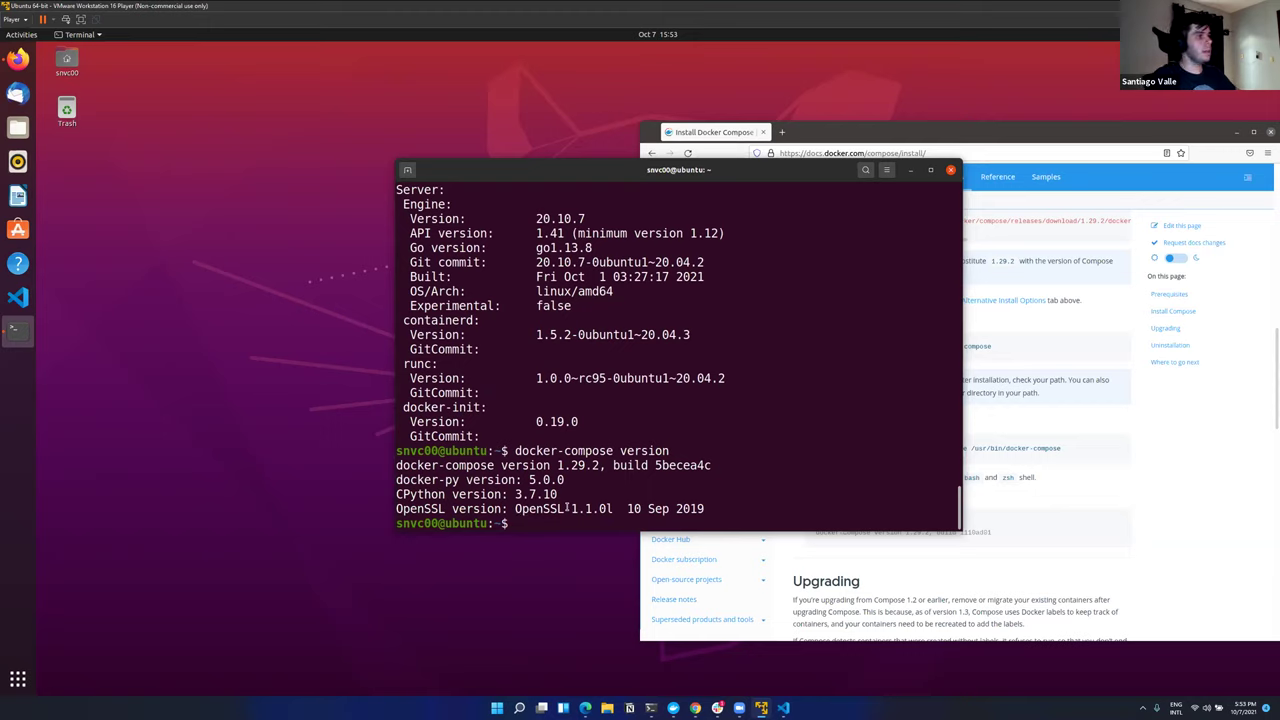
{"action": "type", "text": "git "}
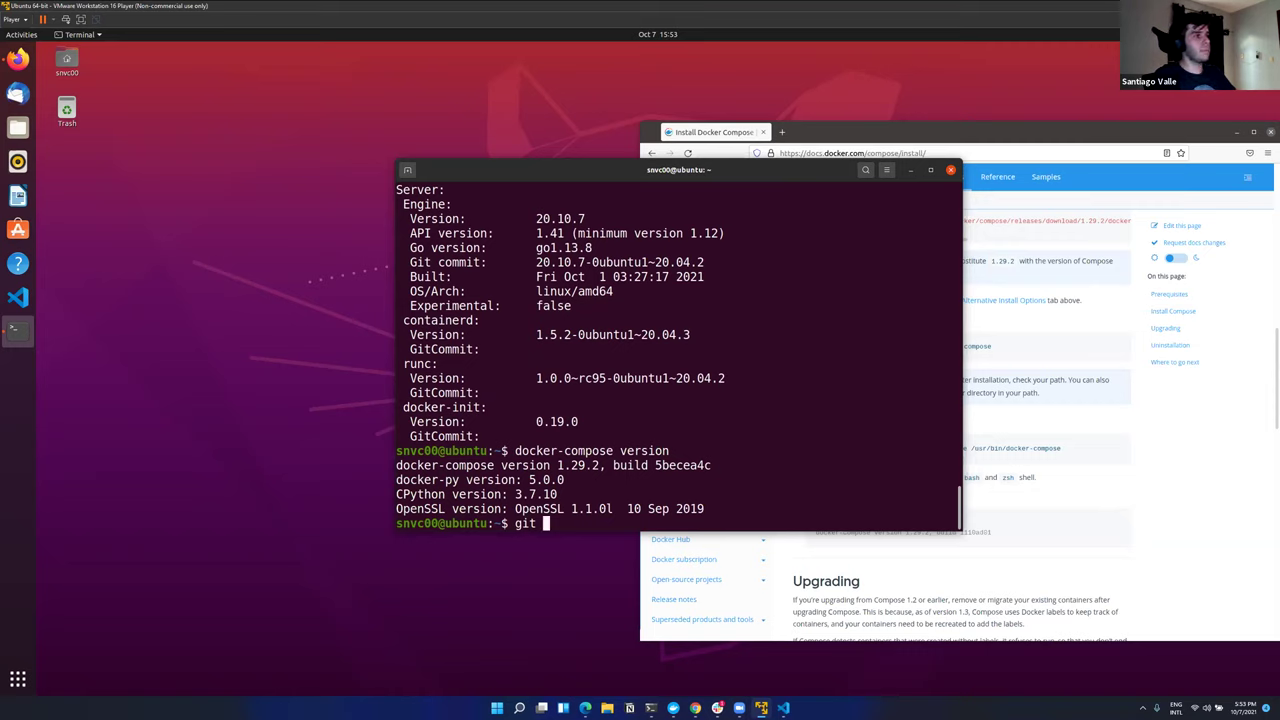
{"action": "type", "text": "version"}
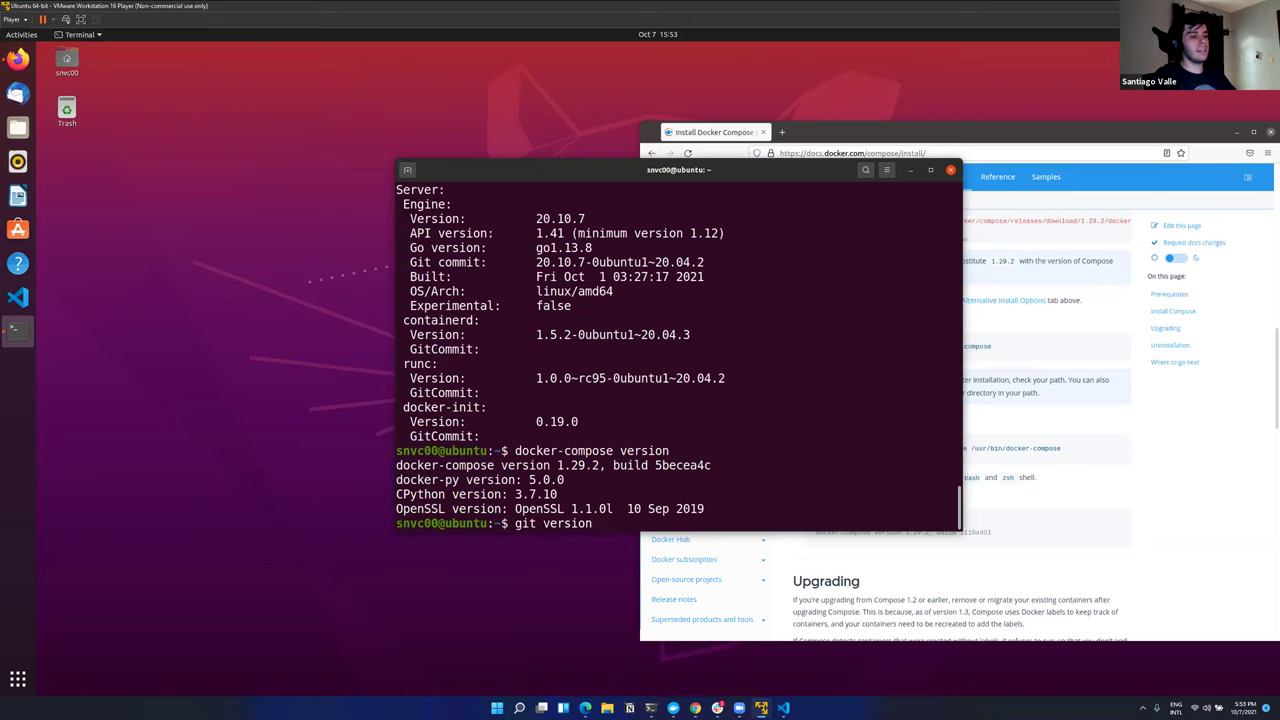
{"action": "key", "text": "Return"}
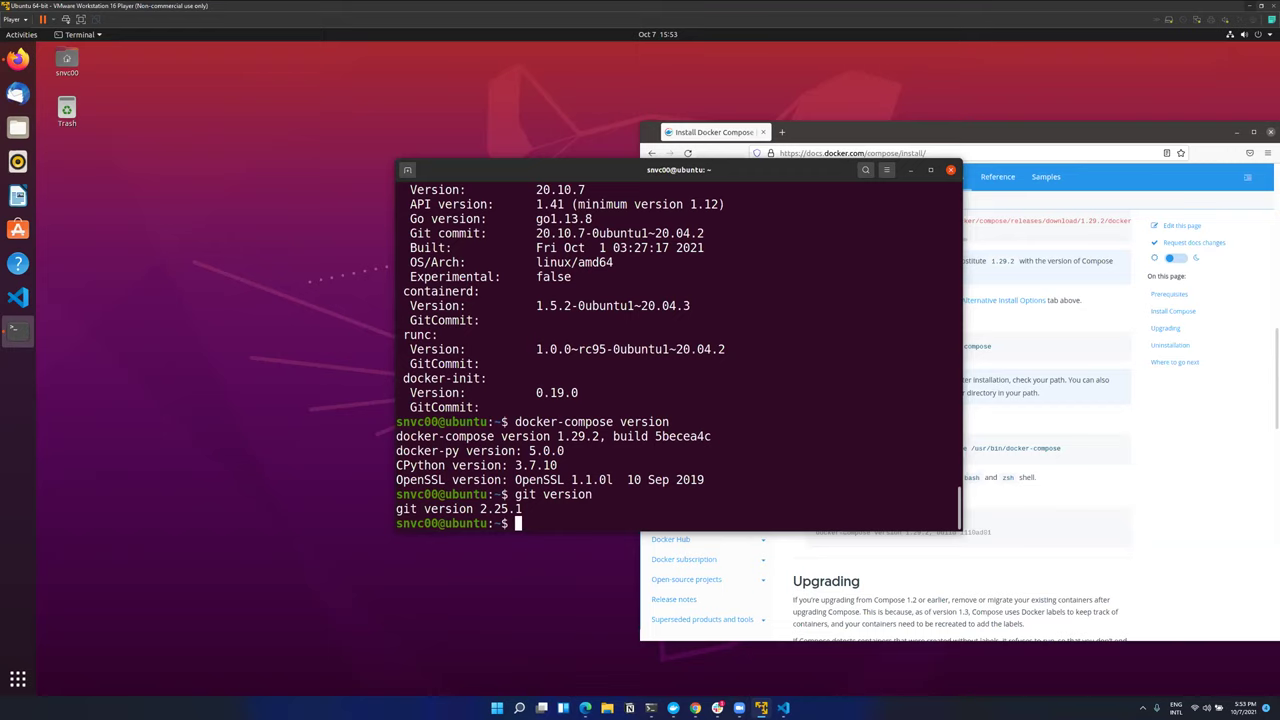
Step: Minimize the Ubuntu terminal and Firefox windows to show the bare desktop
{"action": "left_click", "coordinate": [912, 172]}
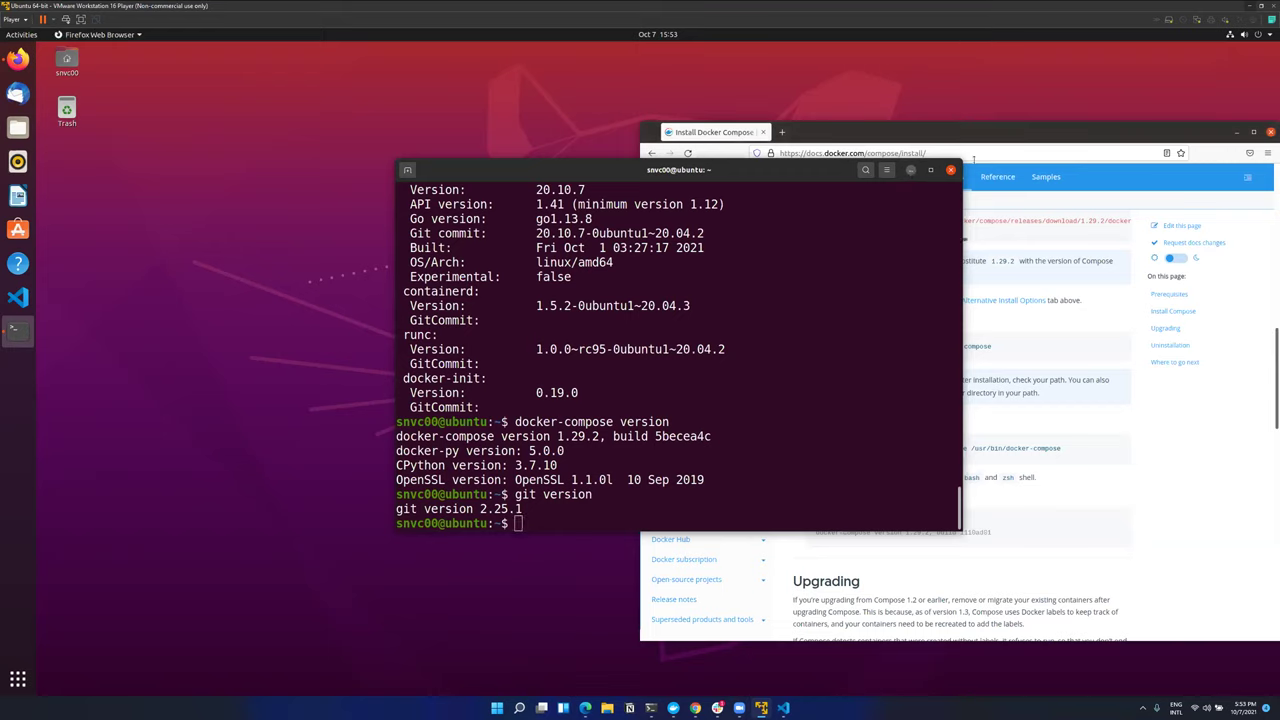
{"action": "left_click_drag", "start_coordinate": [1054, 120], "coordinate": [900, 100]}
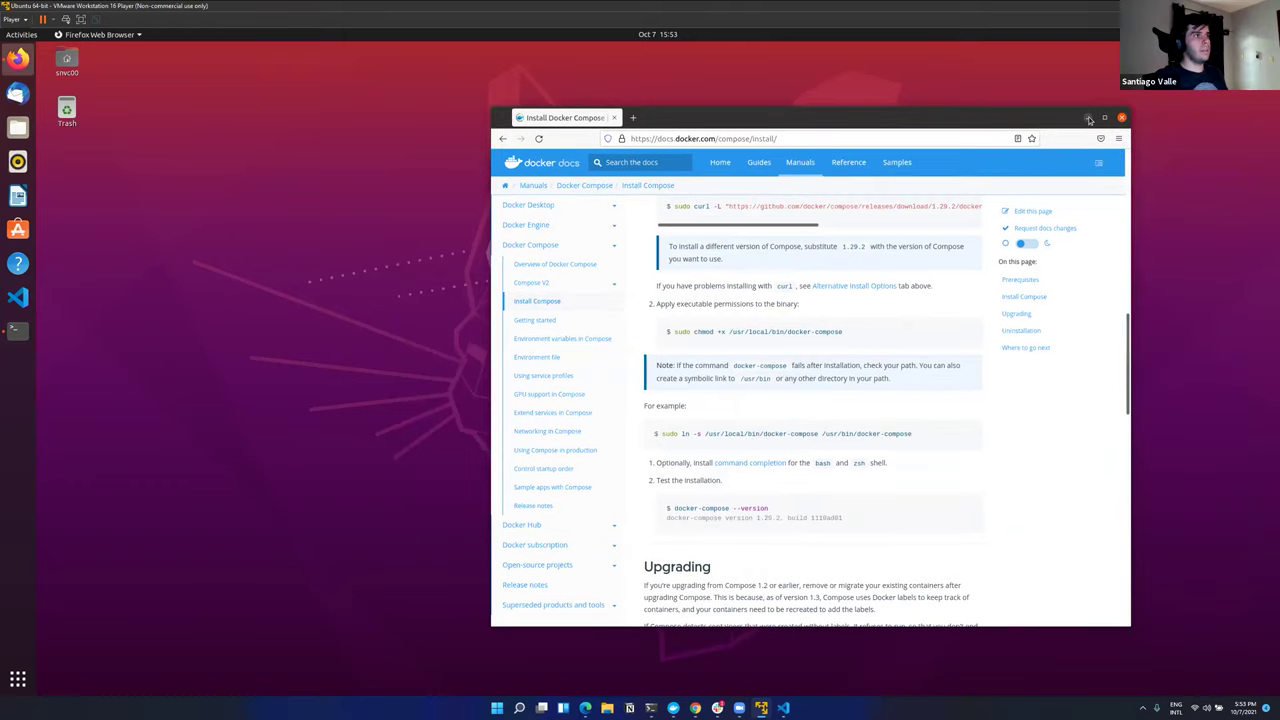
{"action": "left_click", "coordinate": [1089, 121]}
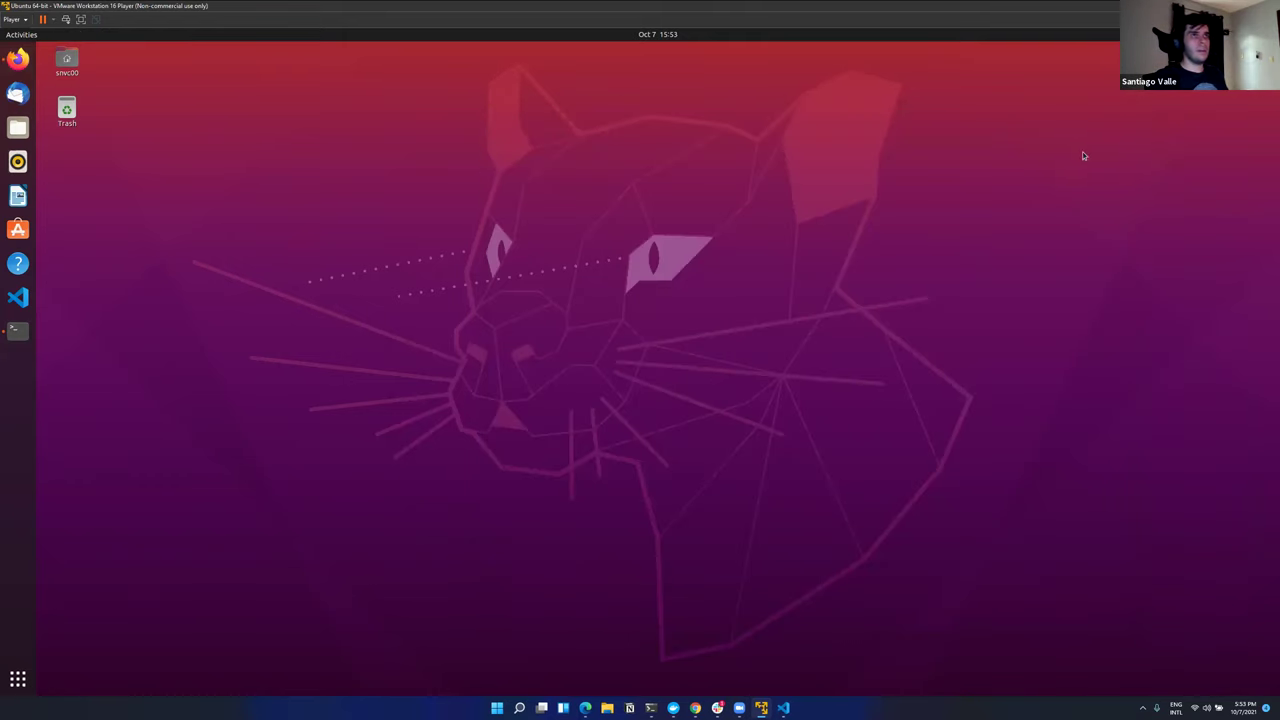
Step: Alt+Tab from the VM back to the BlueXolo project in VS Code
{"action": "key", "text": "alt+Tab"}
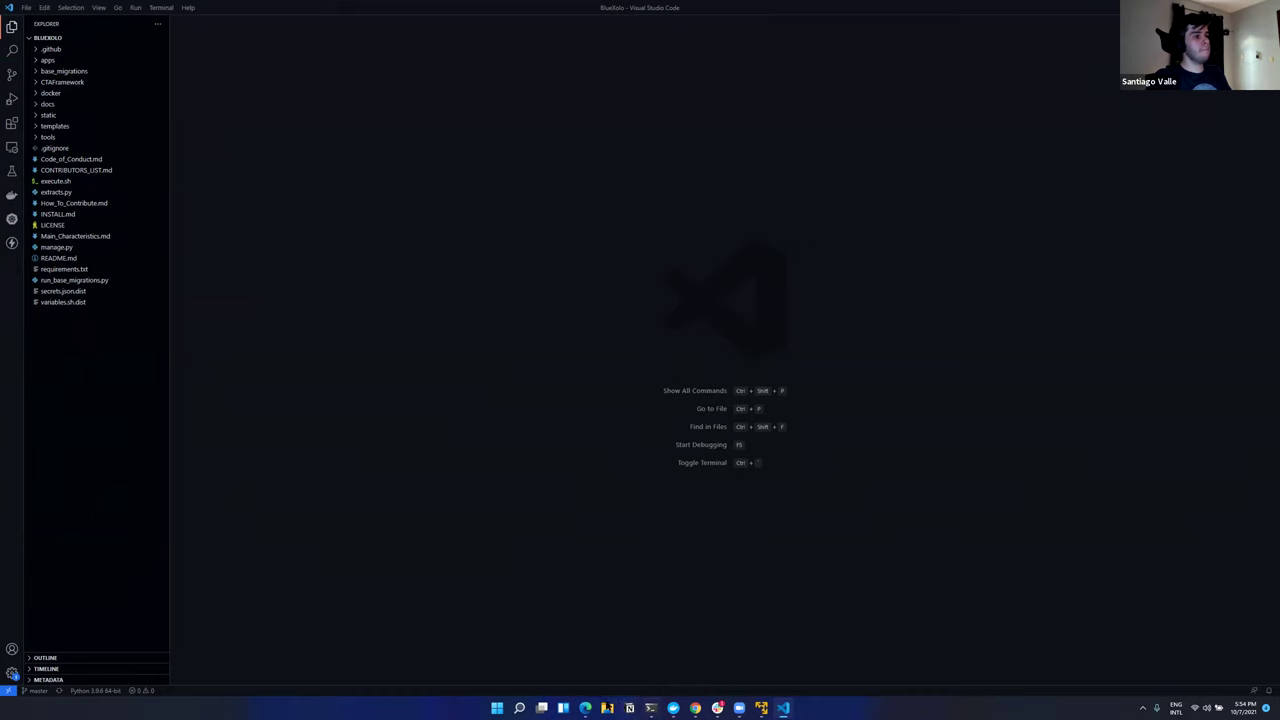
Step: From PowerShell, open the BlueXolo folder in File Explorer with 'explorer .' and scan its contents
{"action": "left_click", "coordinate": [650, 708]}
{"action": "type", "text": "explorer ."}
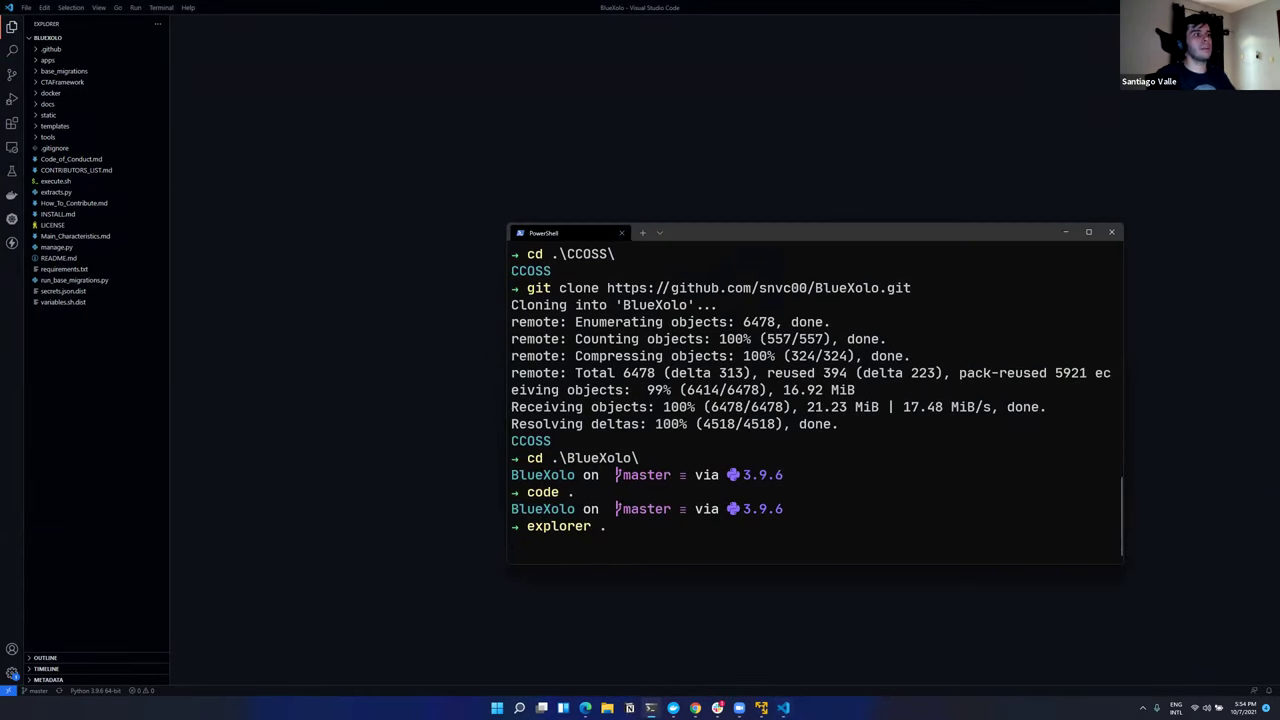
{"action": "key", "text": "Return"}
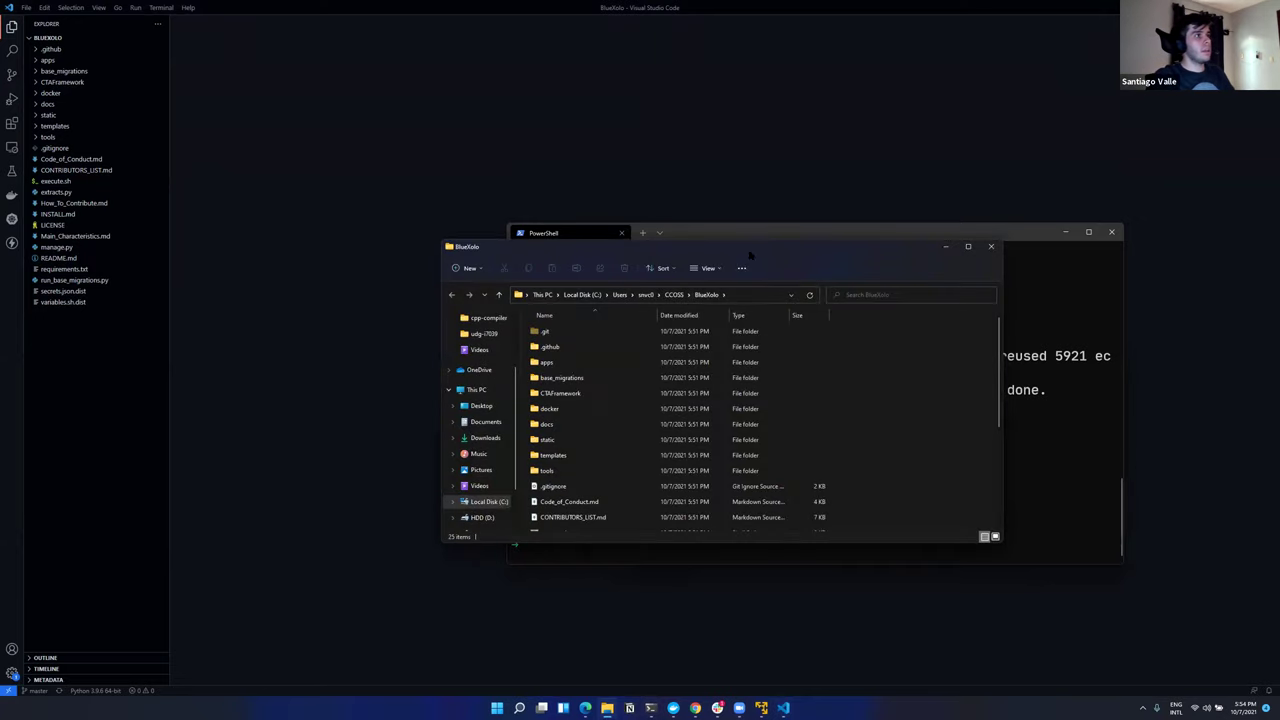
{"action": "left_click_drag", "start_coordinate": [683, 241], "coordinate": [625, 227]}
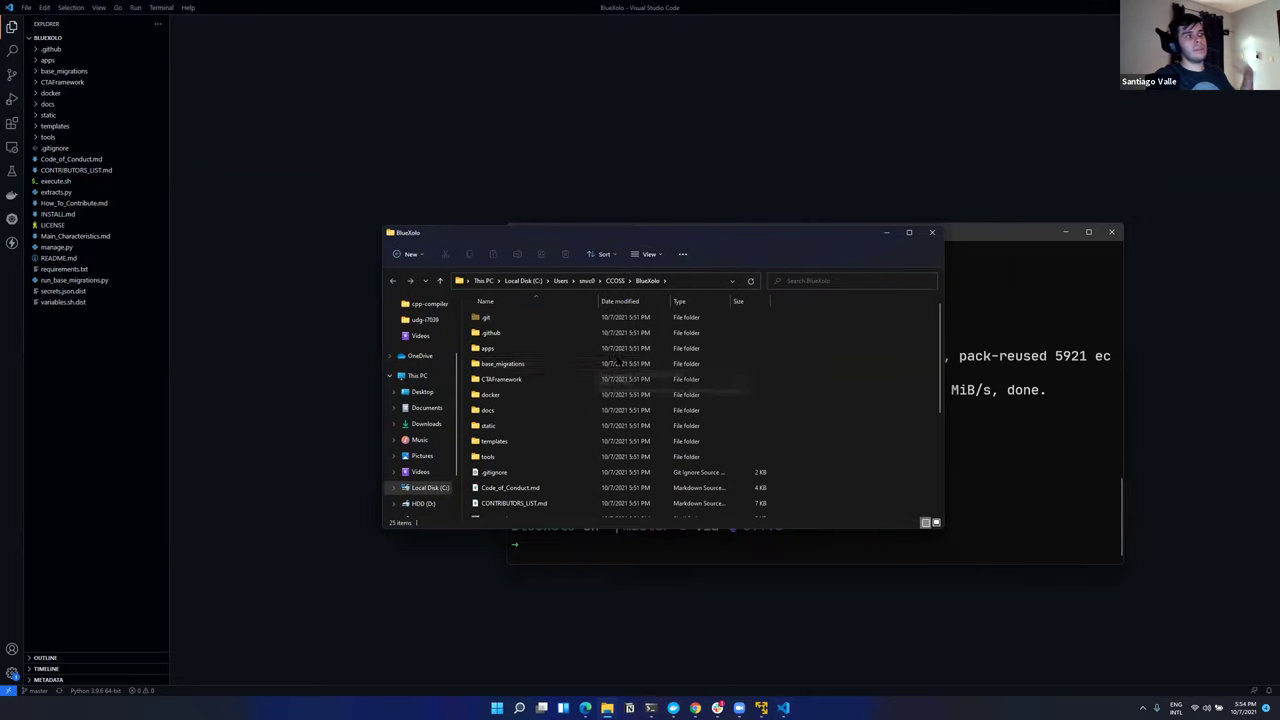
{"action": "scroll", "coordinate": [595, 364], "scroll_direction": "down", "scroll_amount": 3}
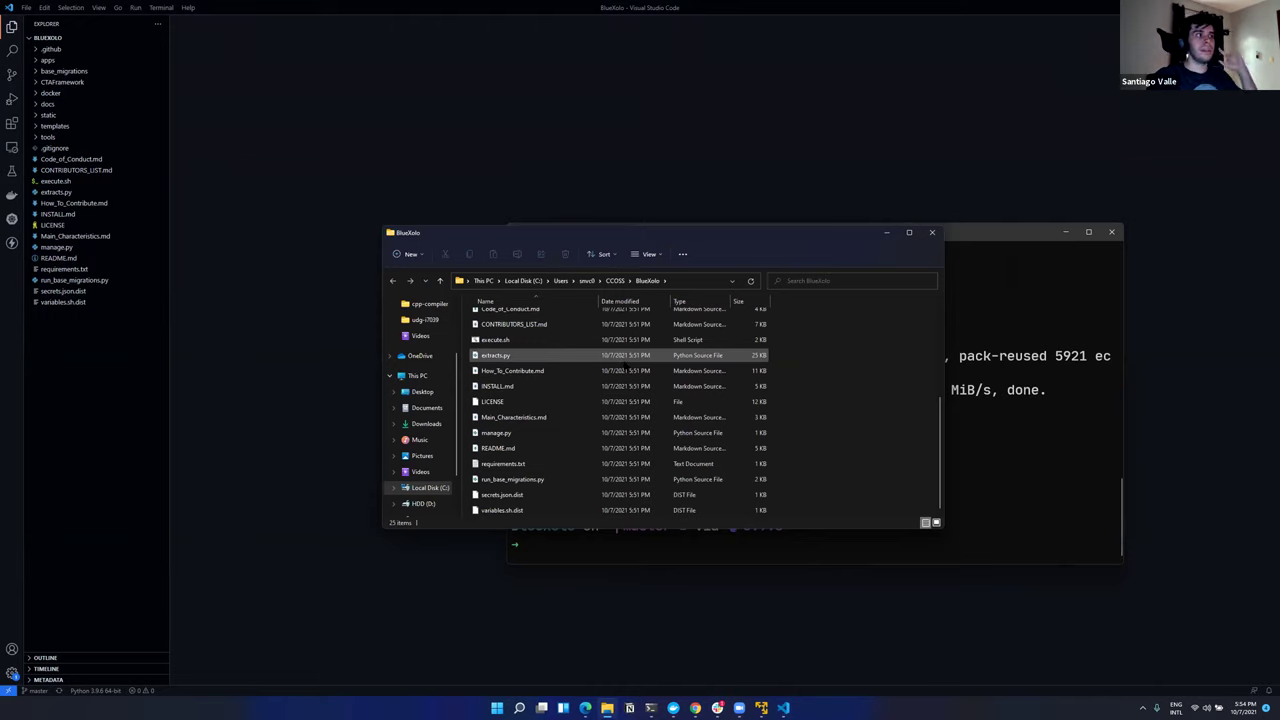
{"action": "scroll", "coordinate": [692, 376], "scroll_direction": "up", "scroll_amount": 3}
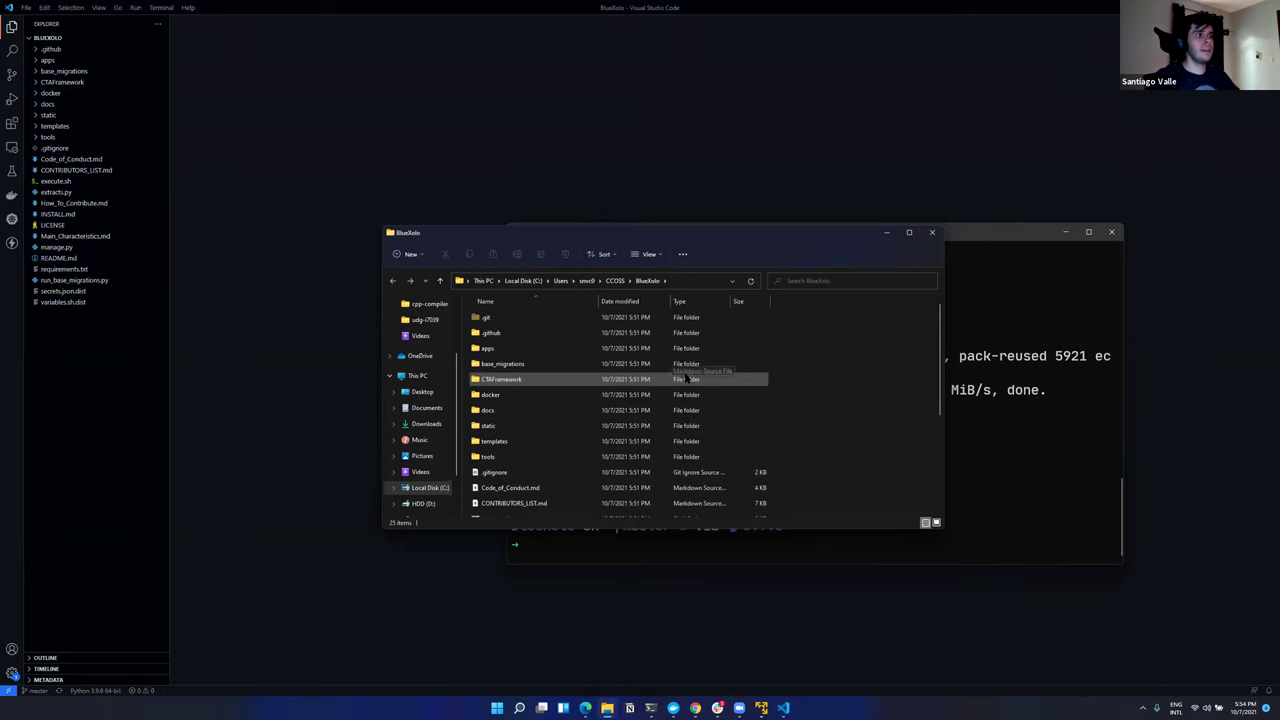
{"action": "scroll", "coordinate": [557, 355], "scroll_direction": "up", "scroll_amount": 1}
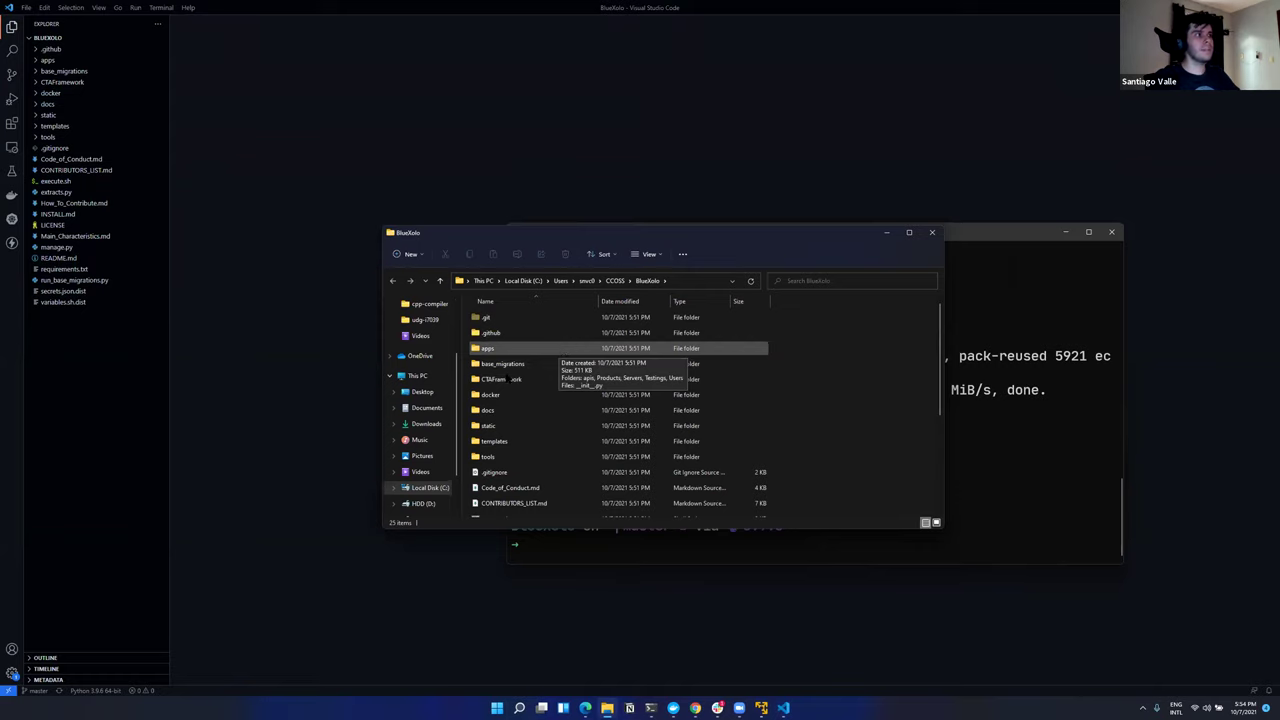
Step: Browse into apps and then Servers, then return up to the BlueXolo folder
{"action": "left_click", "coordinate": [527, 346]}
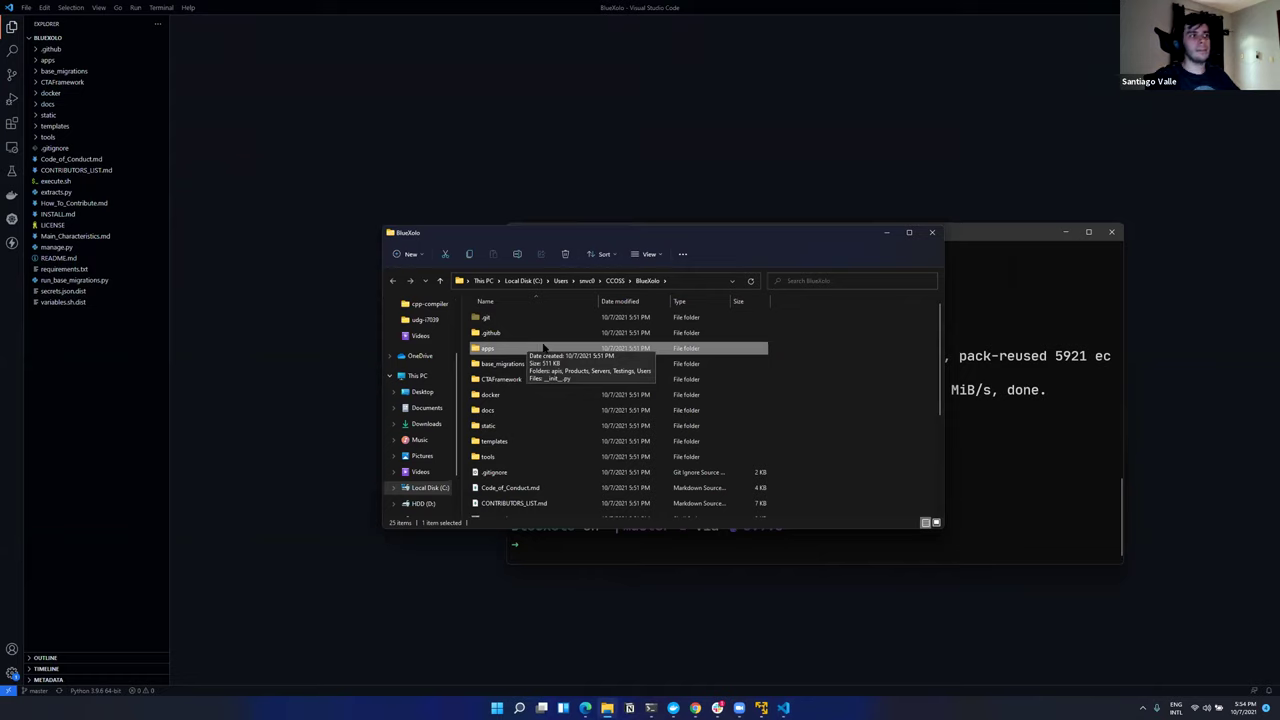
{"action": "double_click", "coordinate": [543, 348]}
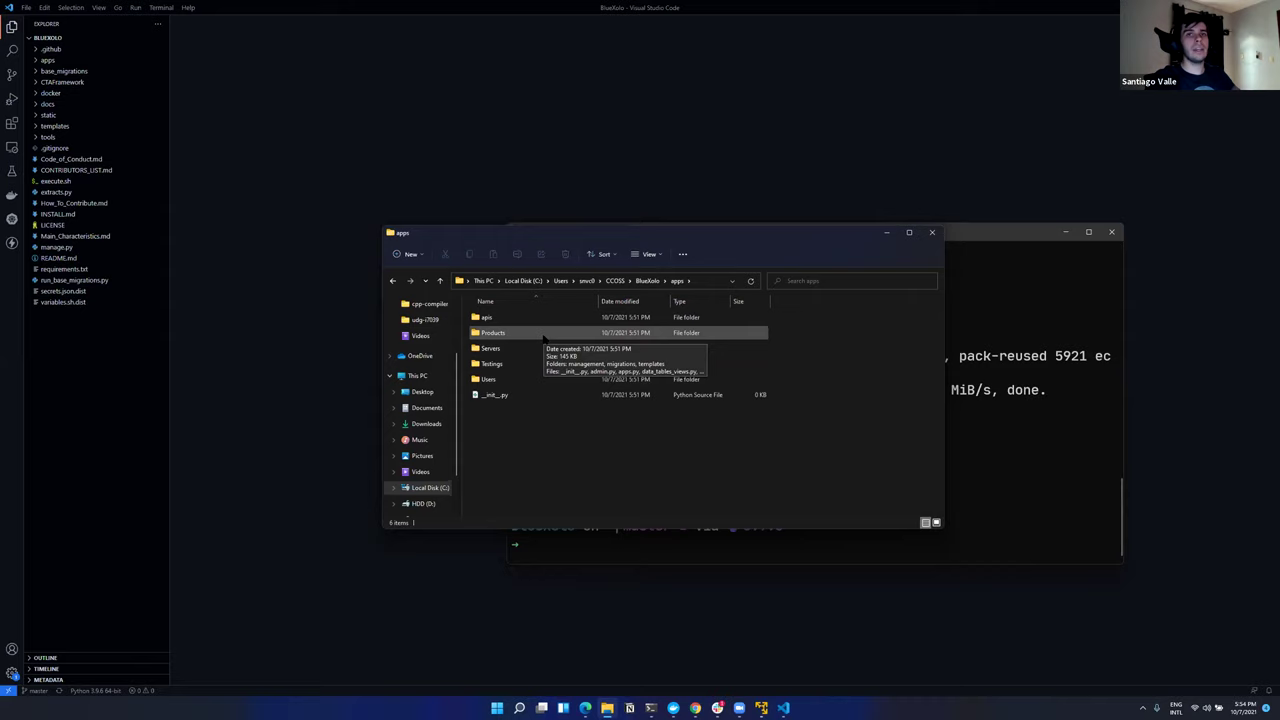
{"action": "double_click", "coordinate": [490, 348]}
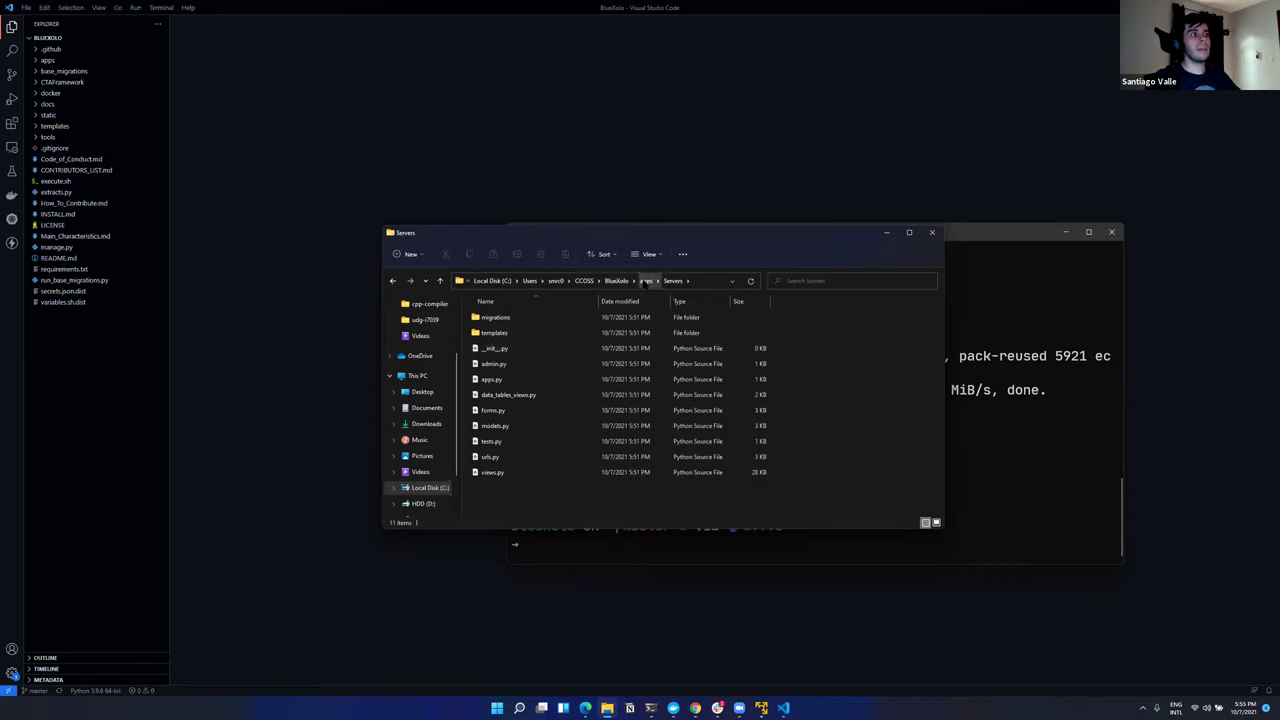
{"action": "left_click", "coordinate": [646, 280]}
{"action": "left_click", "coordinate": [646, 281]}
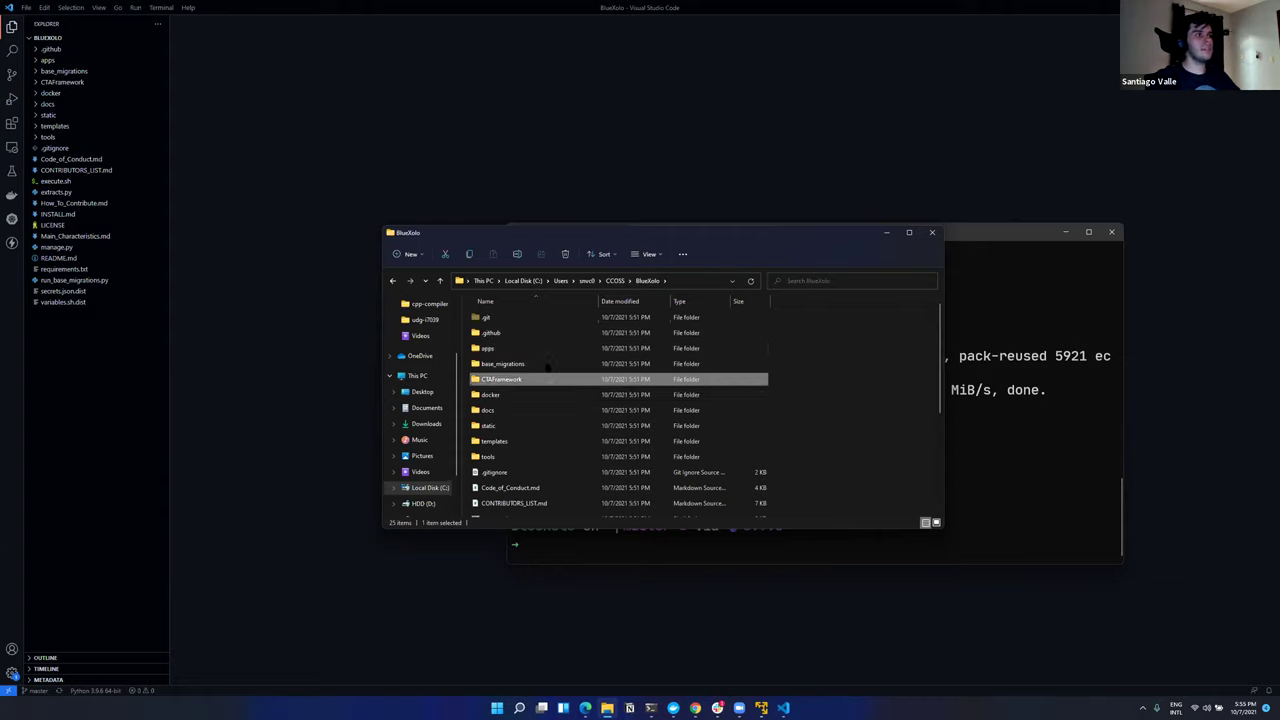
{"action": "double_click", "coordinate": [548, 366]}
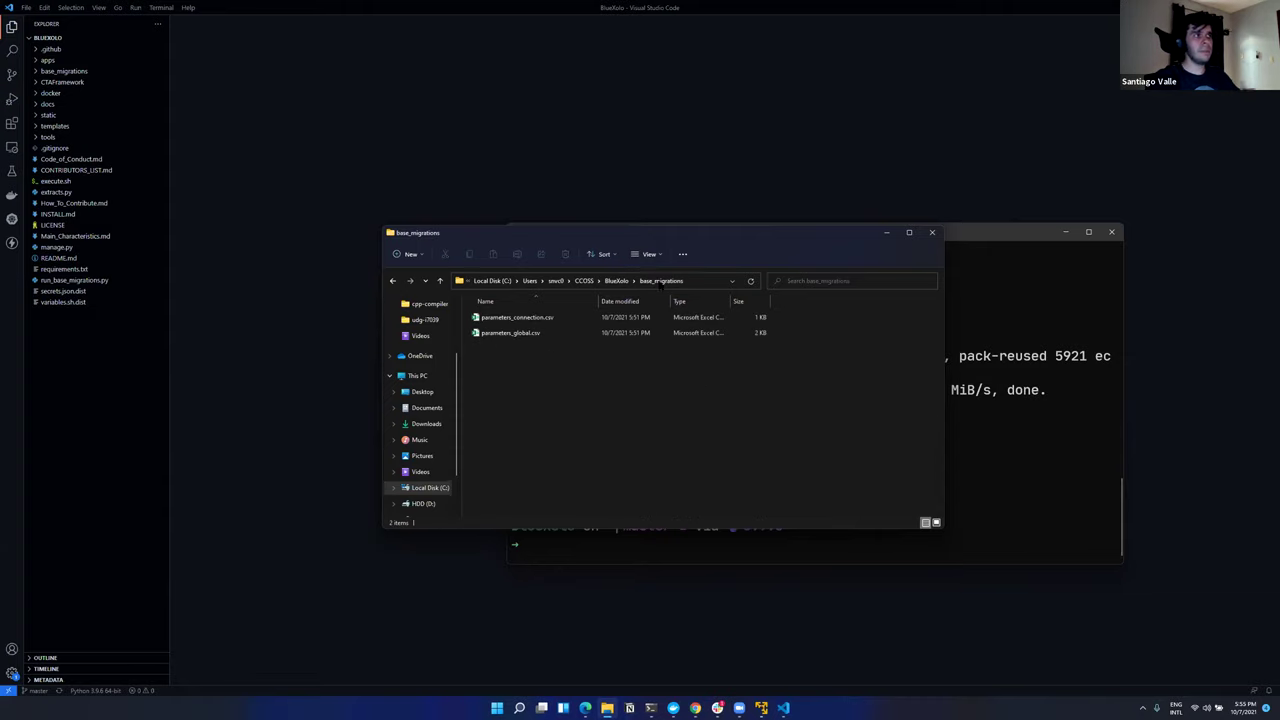
{"action": "left_click", "coordinate": [620, 281]}
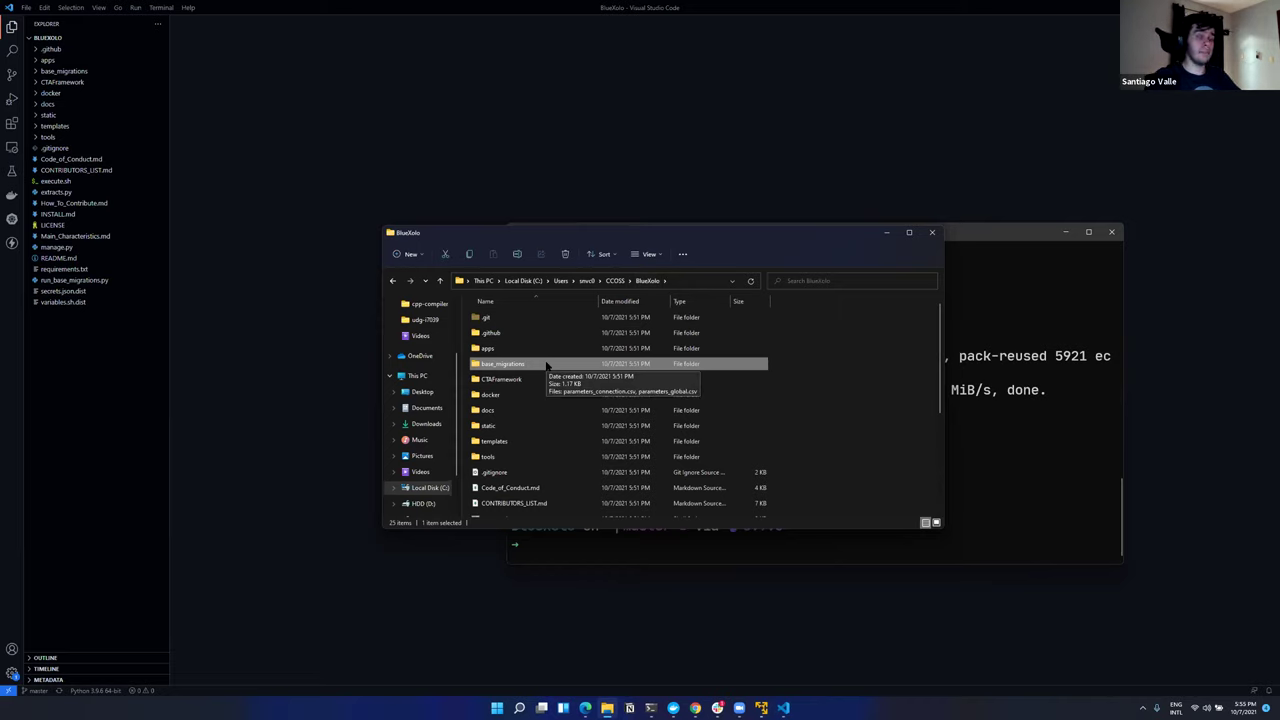
{"action": "double_click", "coordinate": [501, 379]}
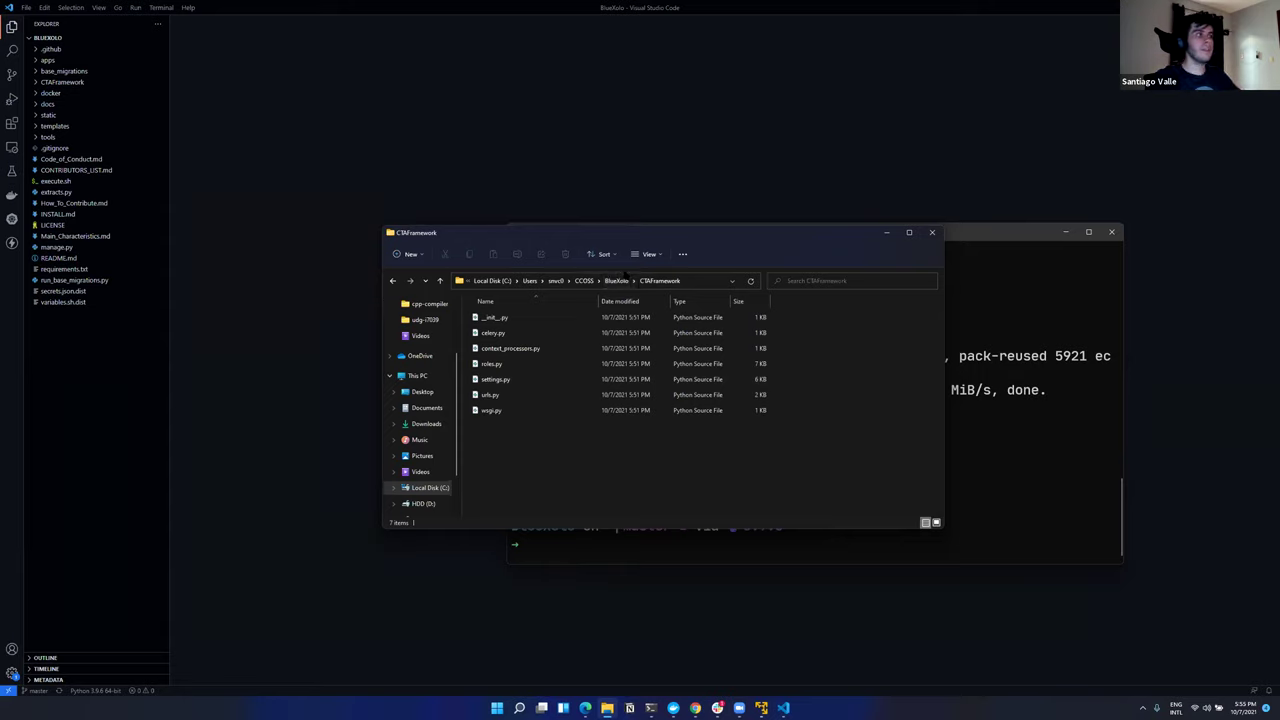
{"action": "left_click", "coordinate": [509, 396]}
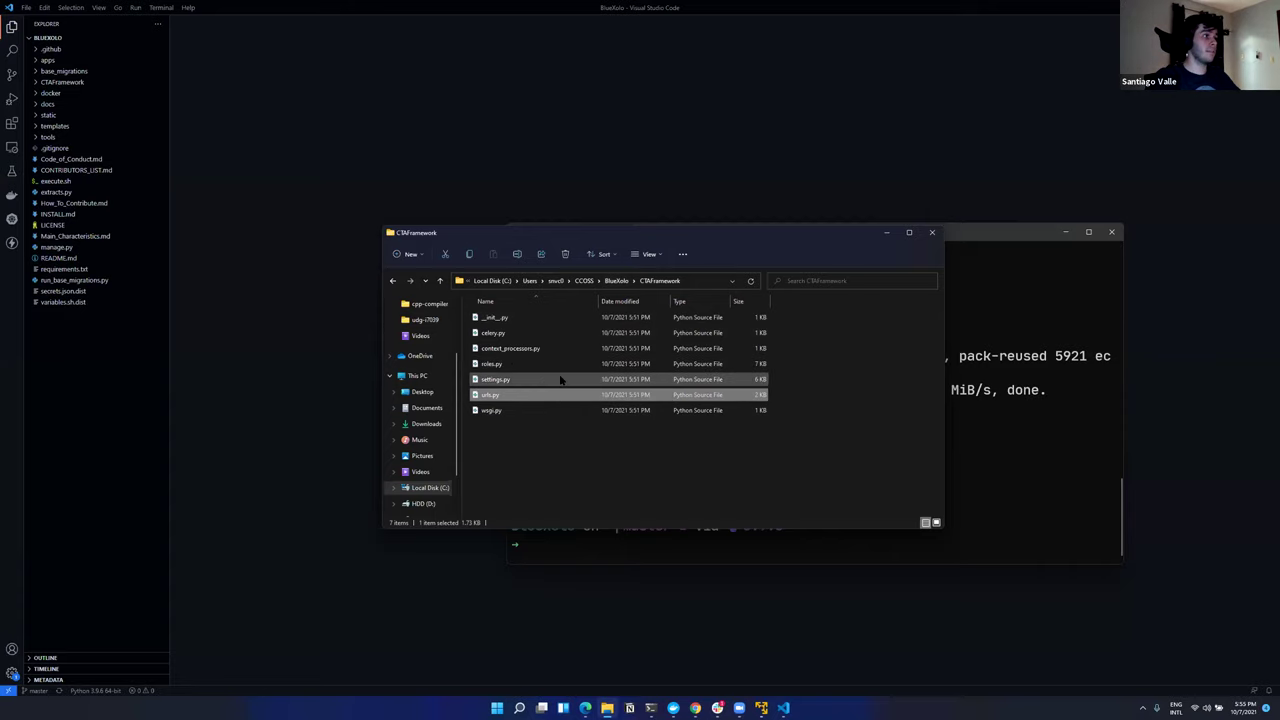
{"action": "left_click", "coordinate": [562, 380]}
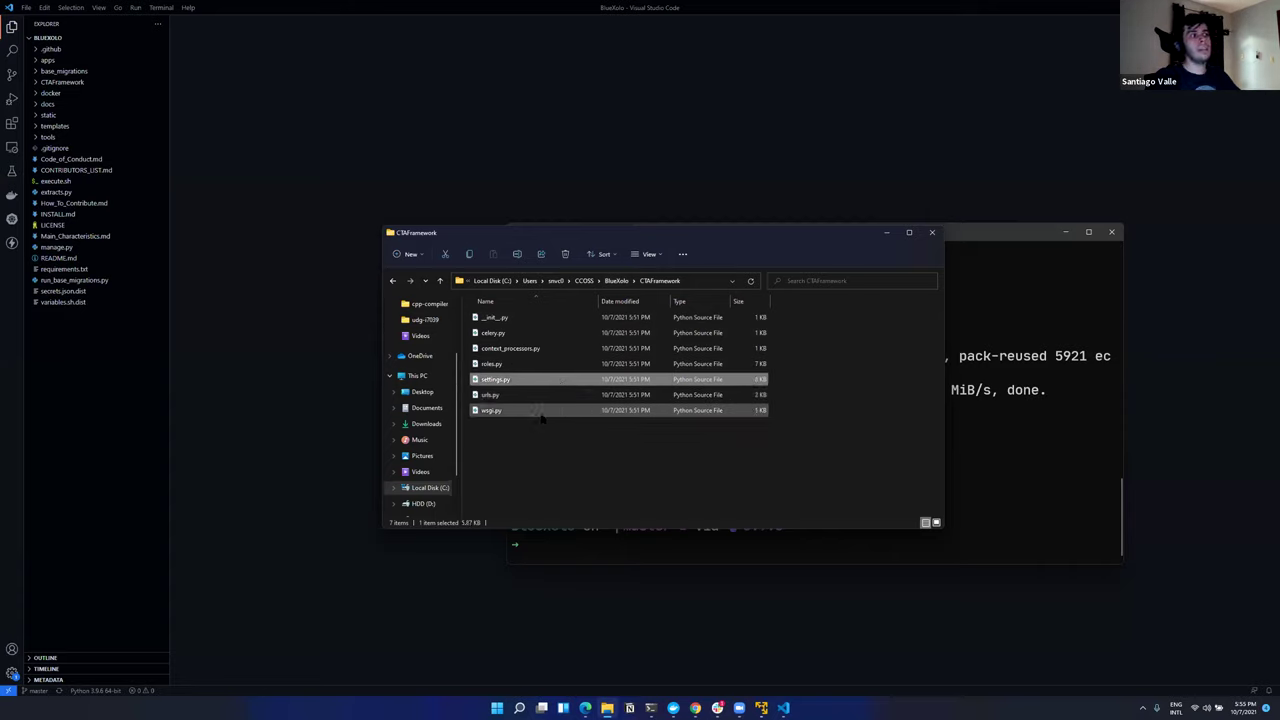
{"action": "left_click", "coordinate": [541, 415]}
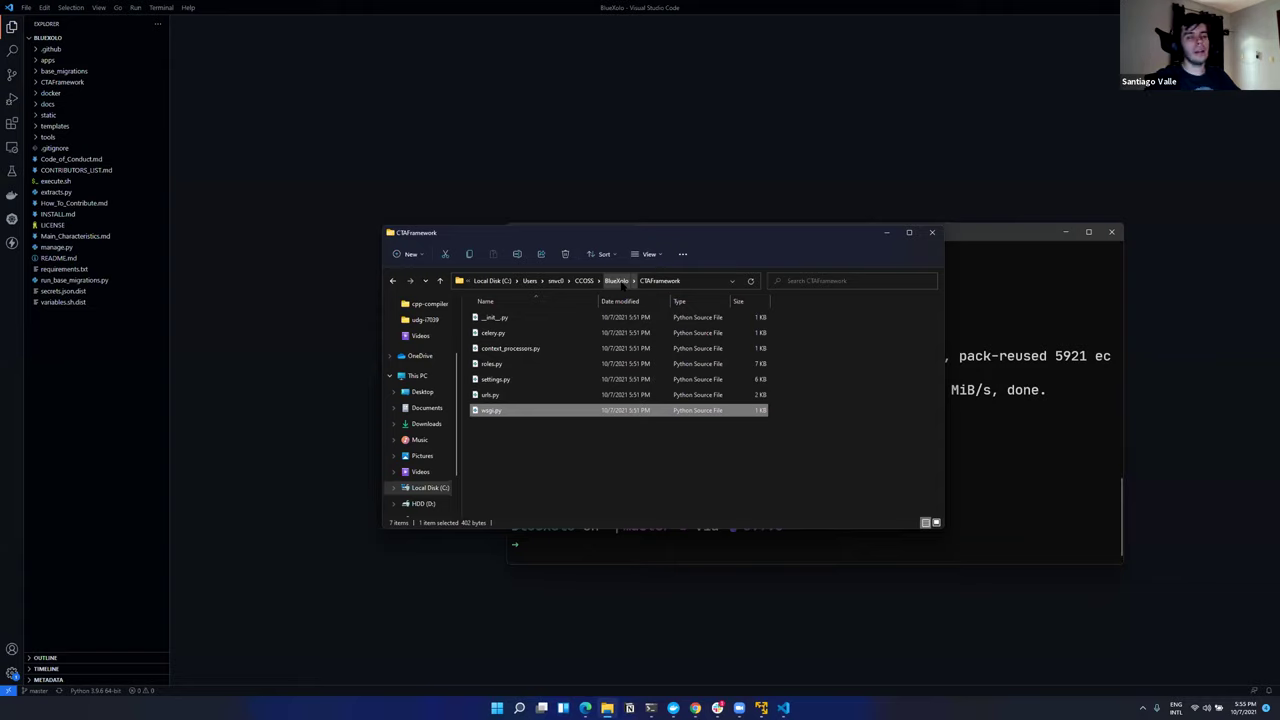
Step: Look inside the BlueXolo docker folder, then return to the project folder
{"action": "left_click", "coordinate": [620, 281]}
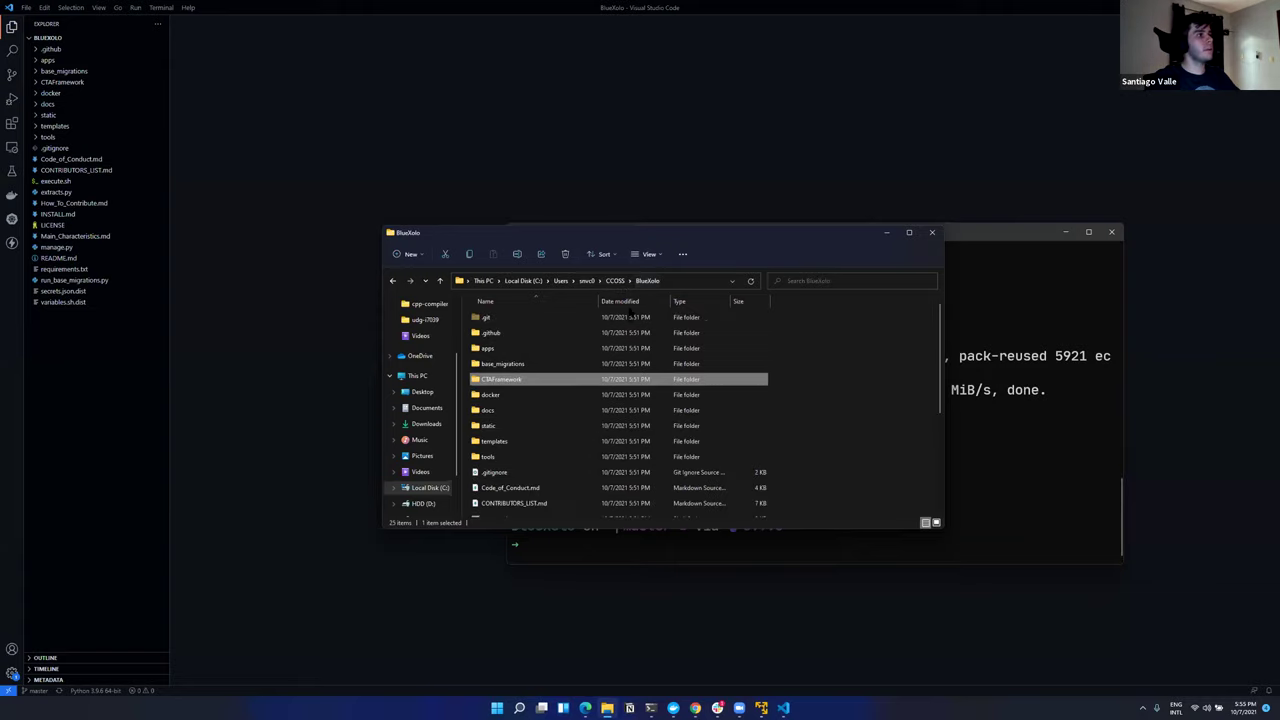
{"action": "left_click", "coordinate": [613, 400]}
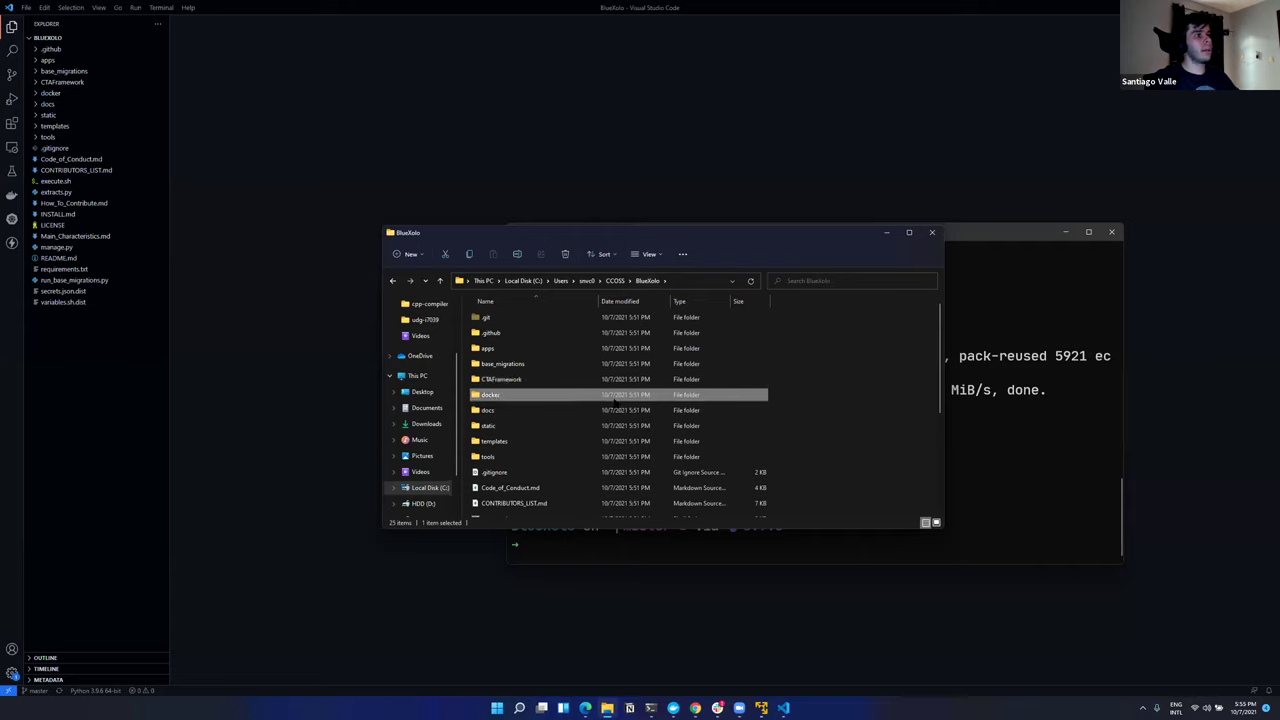
{"action": "double_click", "coordinate": [615, 397]}
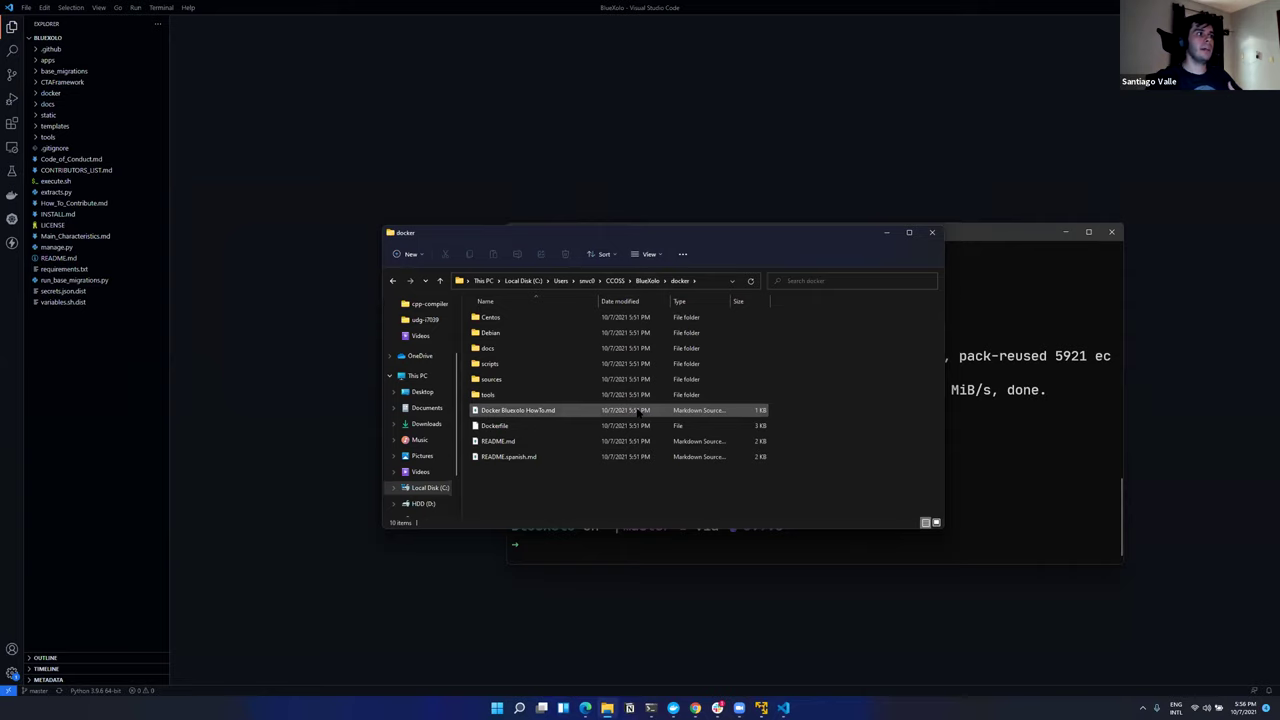
{"action": "left_click", "coordinate": [648, 281]}
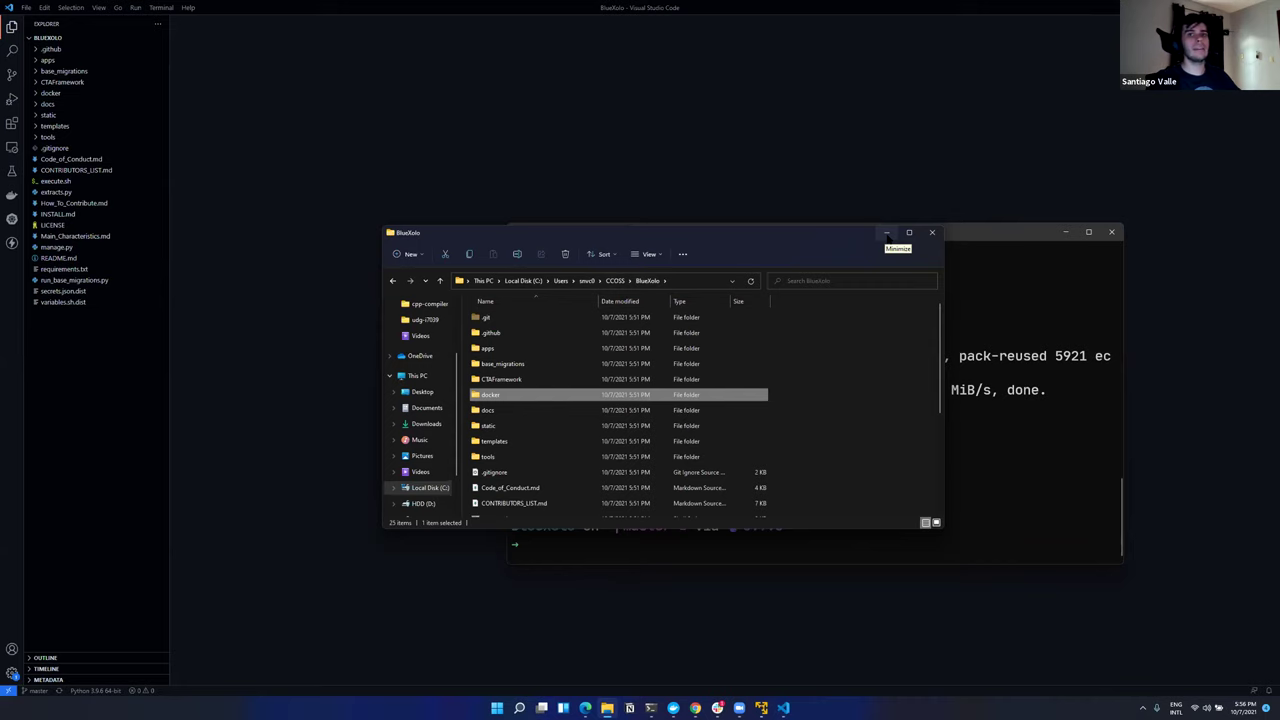
Step: Minimize File Explorer and enlarge the PowerShell text, highlighting the master branch name
{"action": "left_click", "coordinate": [886, 234]}
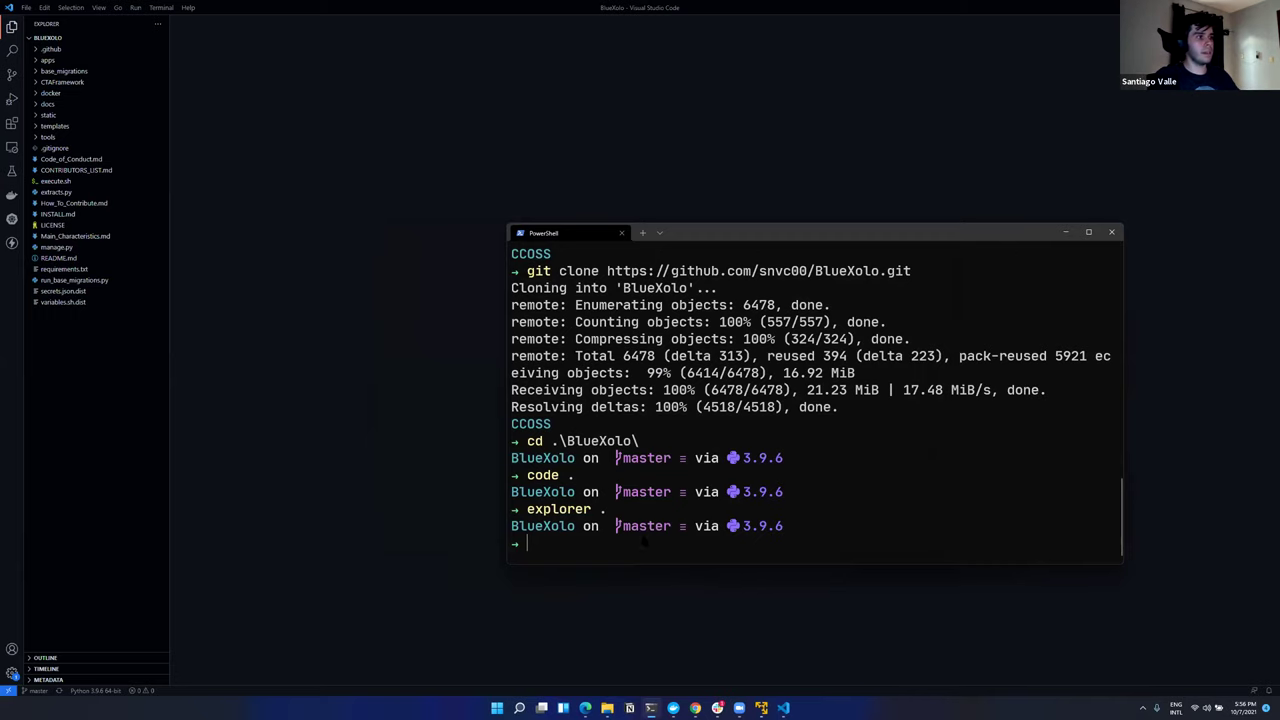
{"action": "key", "text": "ctrl+plus"}
{"action": "left_click_drag", "start_coordinate": [622, 536], "coordinate": [680, 540]}
{"action": "left_click", "coordinate": [674, 541]}
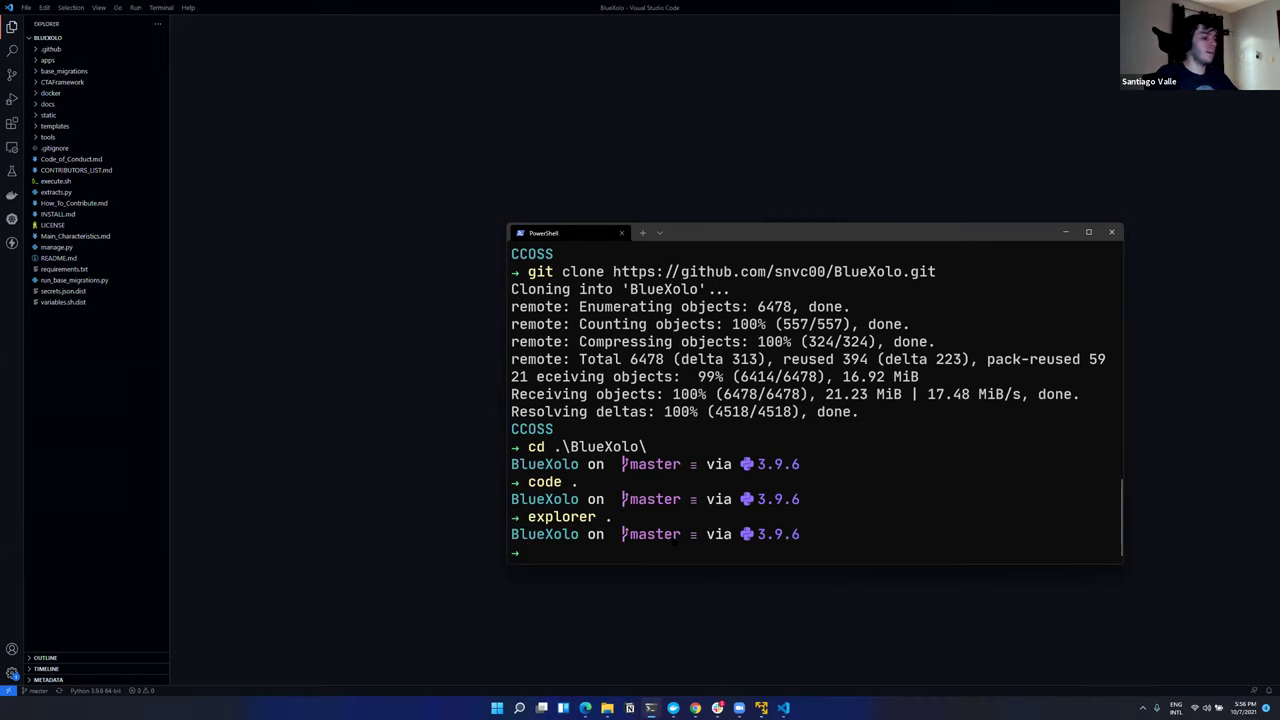
Step: Run 'git checkout workshop' to create a local workshop branch tracking origin/workshop
{"action": "type", "text": "git checkout workshop"}
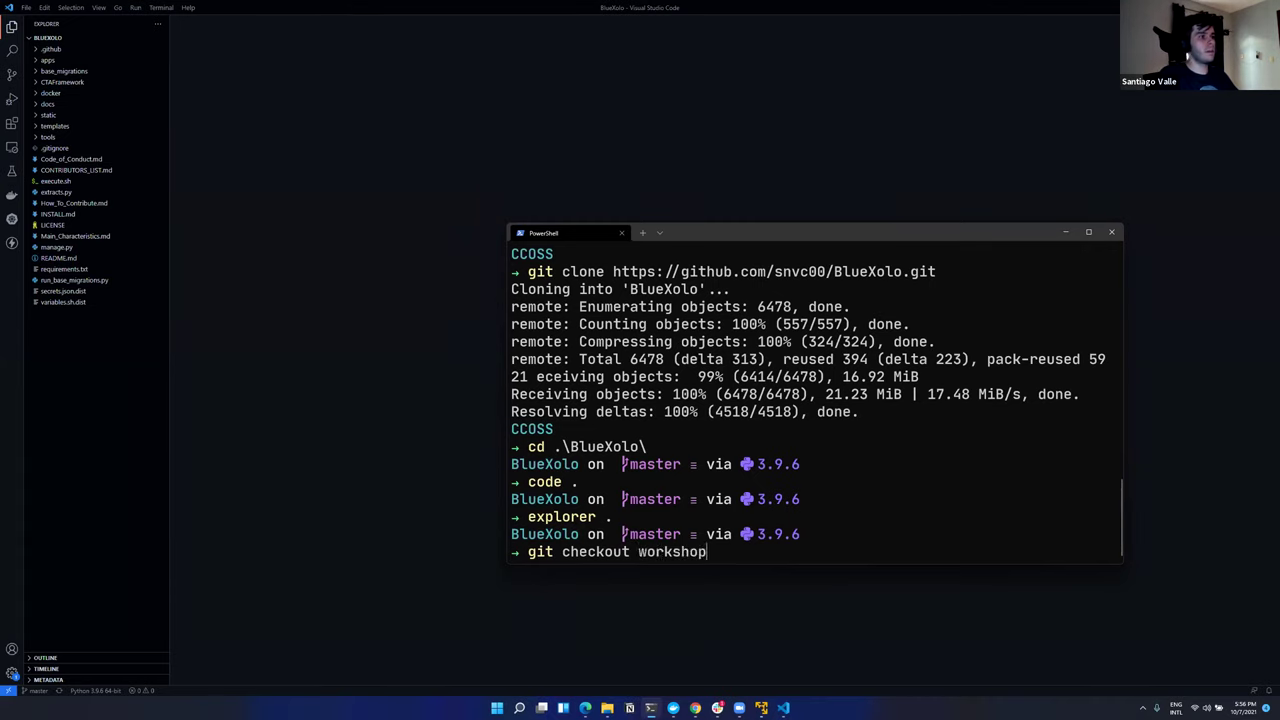
{"action": "key", "text": "Return"}
{"action": "left_click_drag", "start_coordinate": [706, 464], "coordinate": [528, 464]}
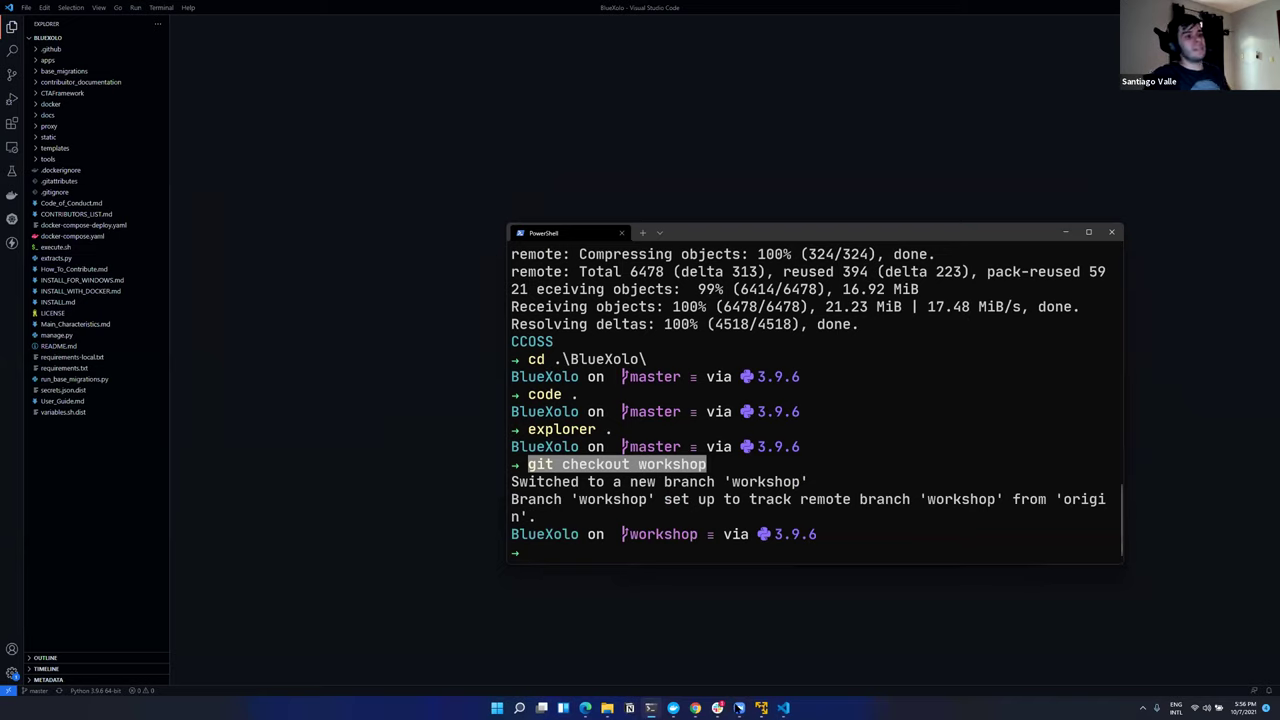
Step: Restore File Explorer, inspect bluexolo-dev.dockerfile in the docker folder, and return to BlueXolo
{"action": "left_click", "coordinate": [606, 708]}
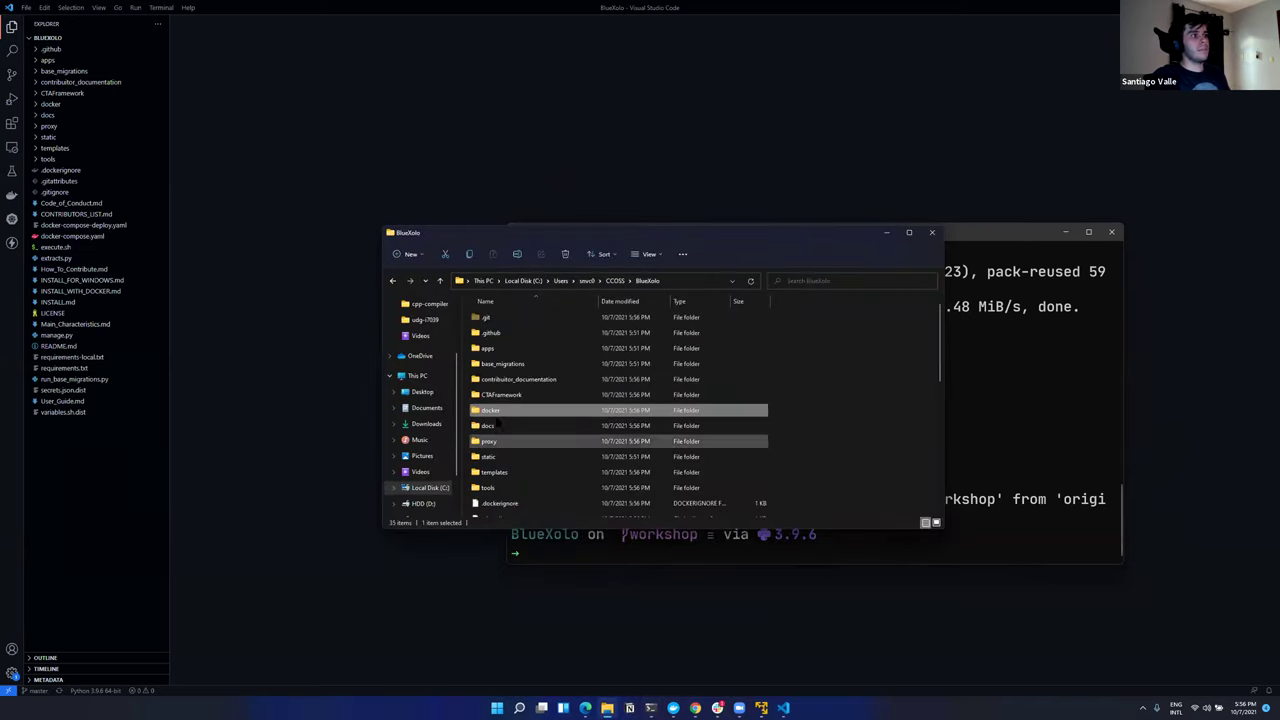
{"action": "scroll", "coordinate": [666, 415], "scroll_direction": "down", "scroll_amount": 1}
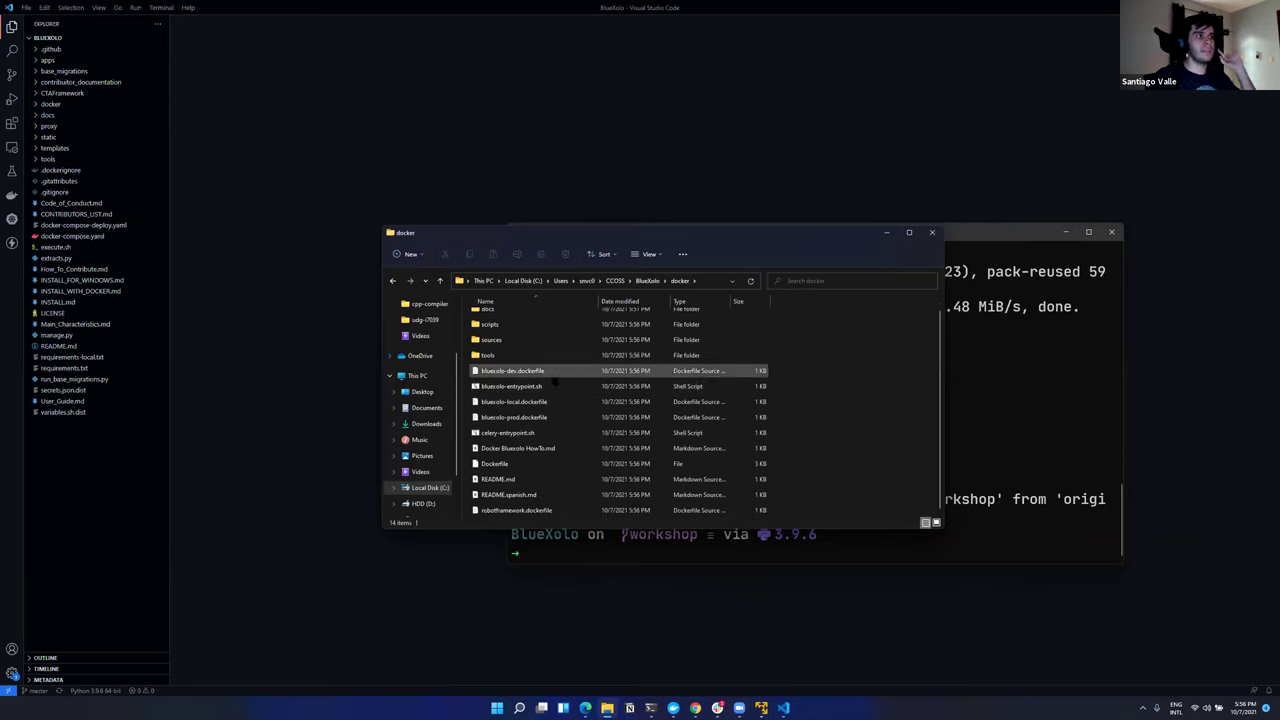
{"action": "left_click", "coordinate": [557, 372]}
{"action": "left_click", "coordinate": [647, 281]}
Step: Review the workshop branch's new folders: docs, proxy, static and templates
{"action": "scroll", "coordinate": [575, 430], "scroll_direction": "down", "scroll_amount": 2}
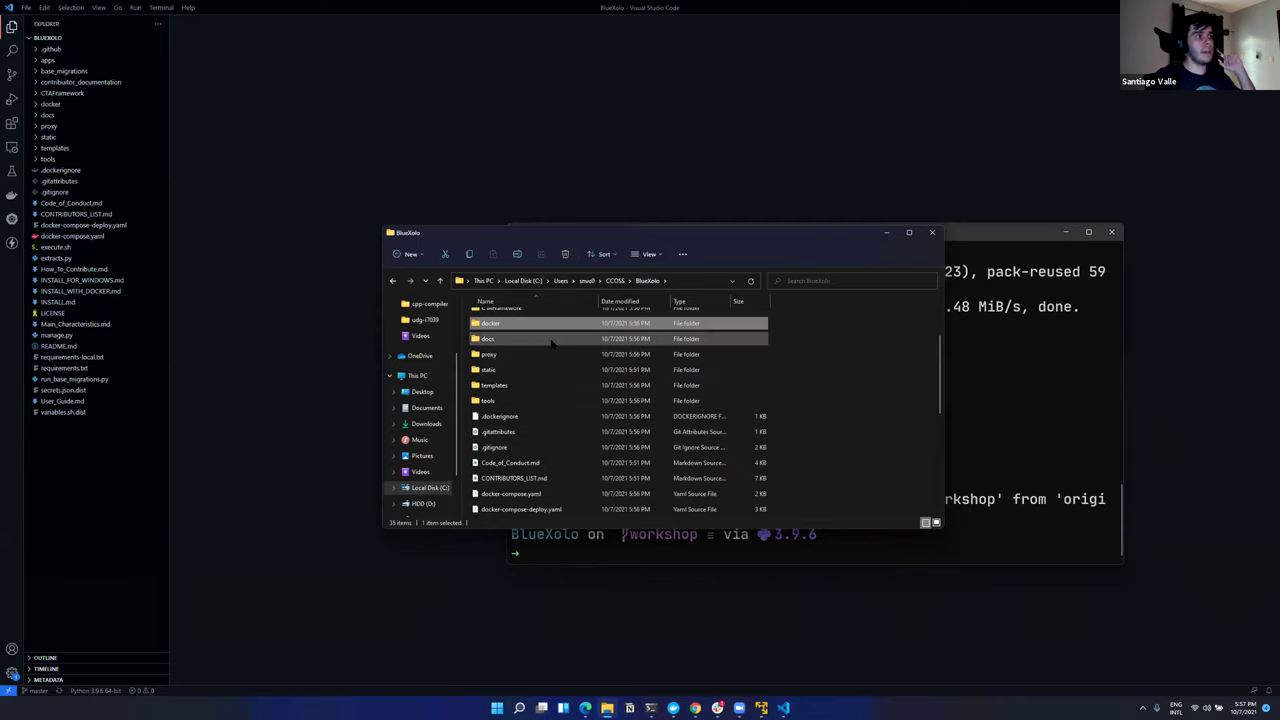
{"action": "left_click", "coordinate": [550, 340]}
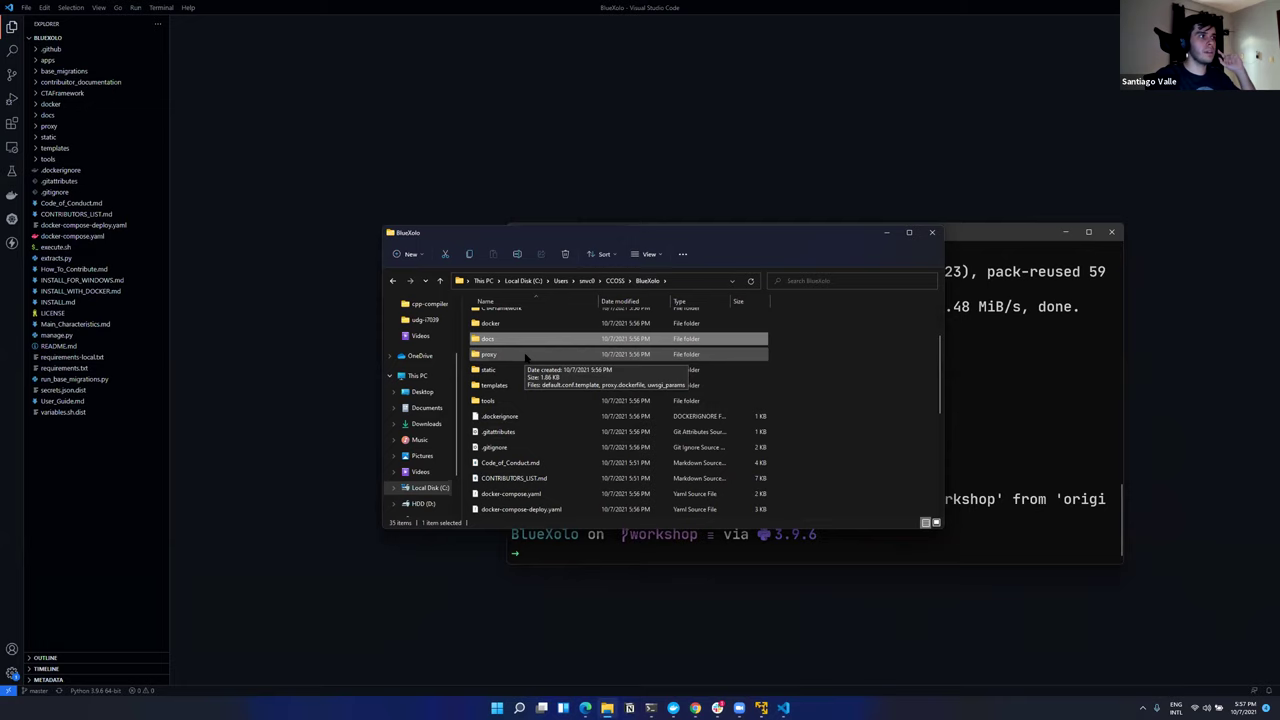
{"action": "left_click", "coordinate": [525, 356]}
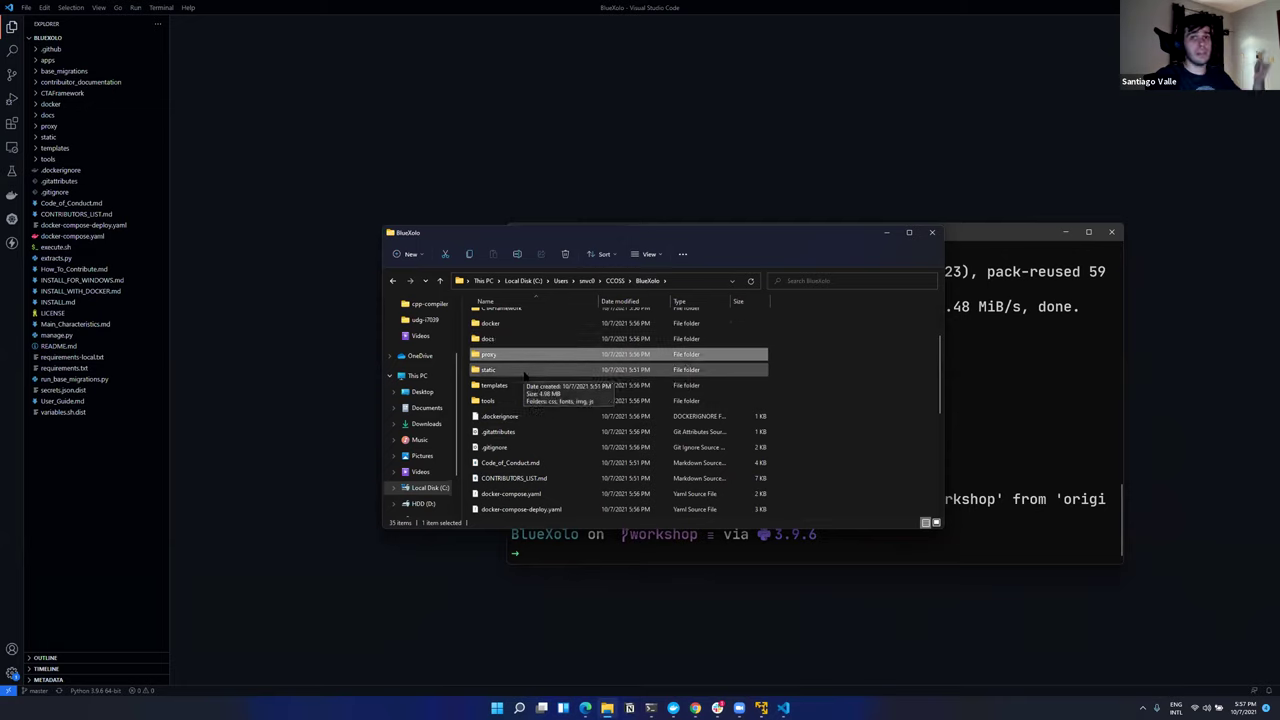
{"action": "left_click", "coordinate": [530, 371]}
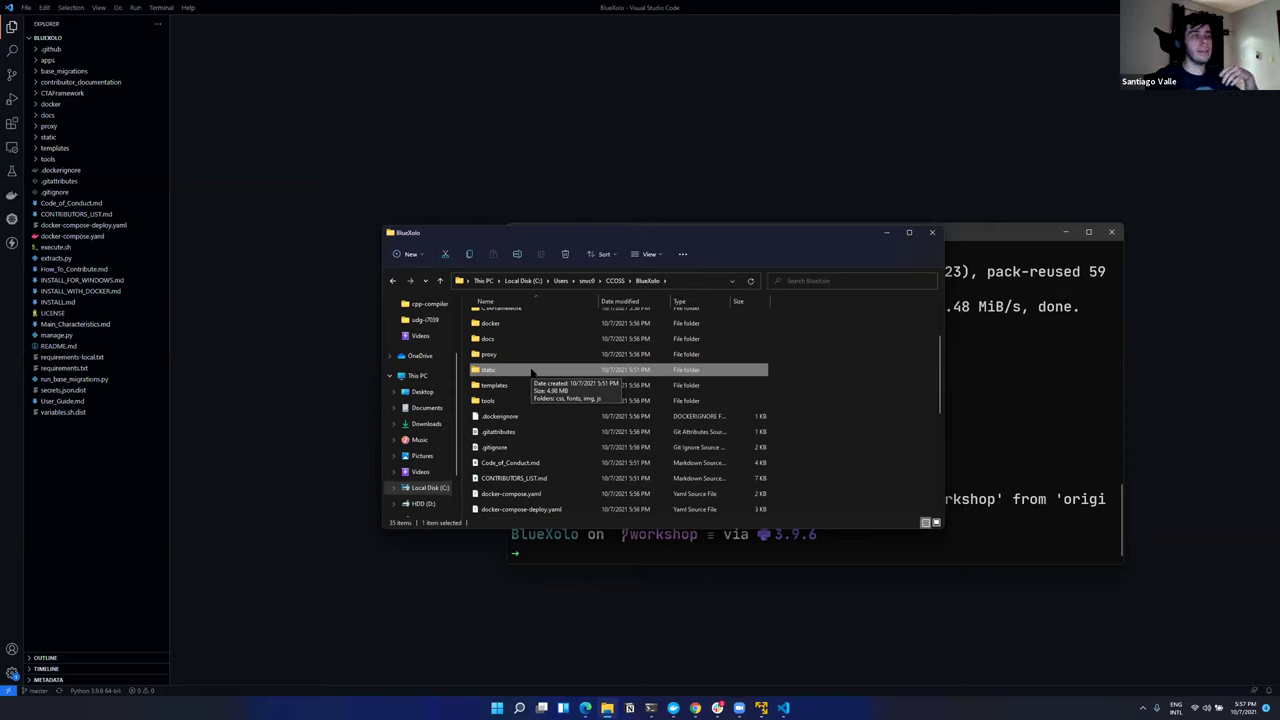
{"action": "left_click", "coordinate": [502, 388]}
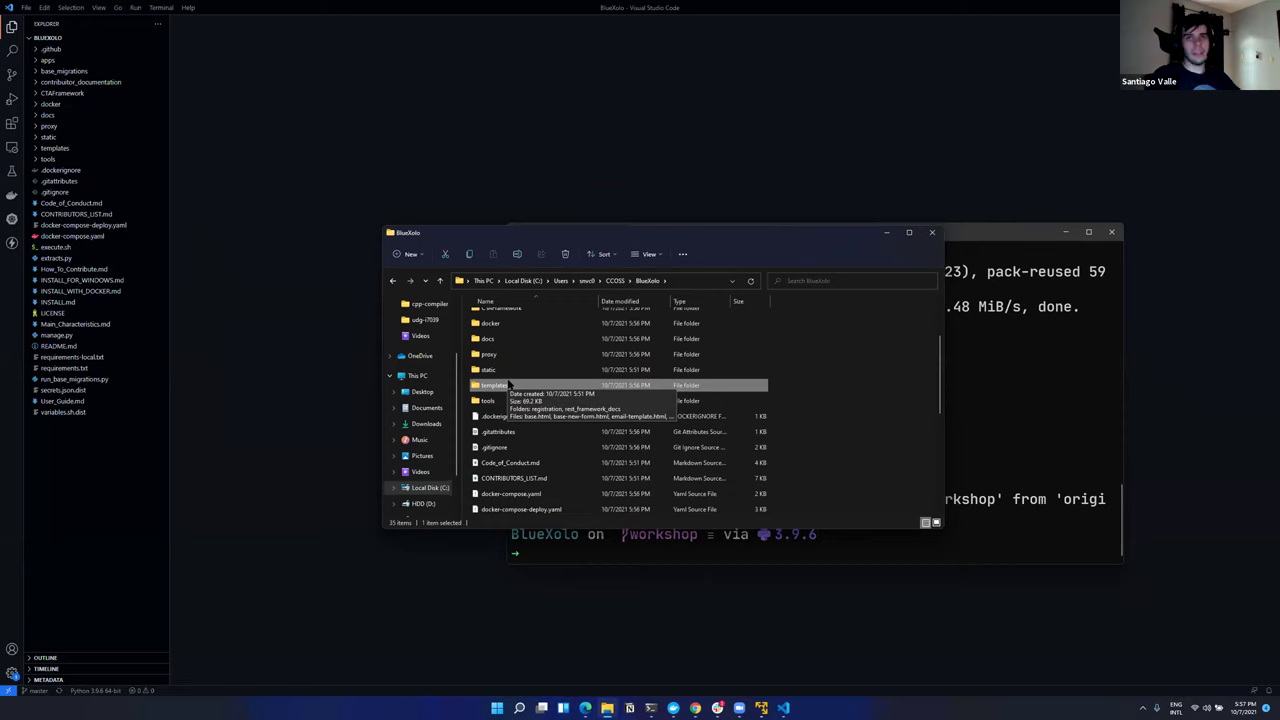
{"action": "scroll", "coordinate": [515, 390], "scroll_direction": "up", "scroll_amount": 1}
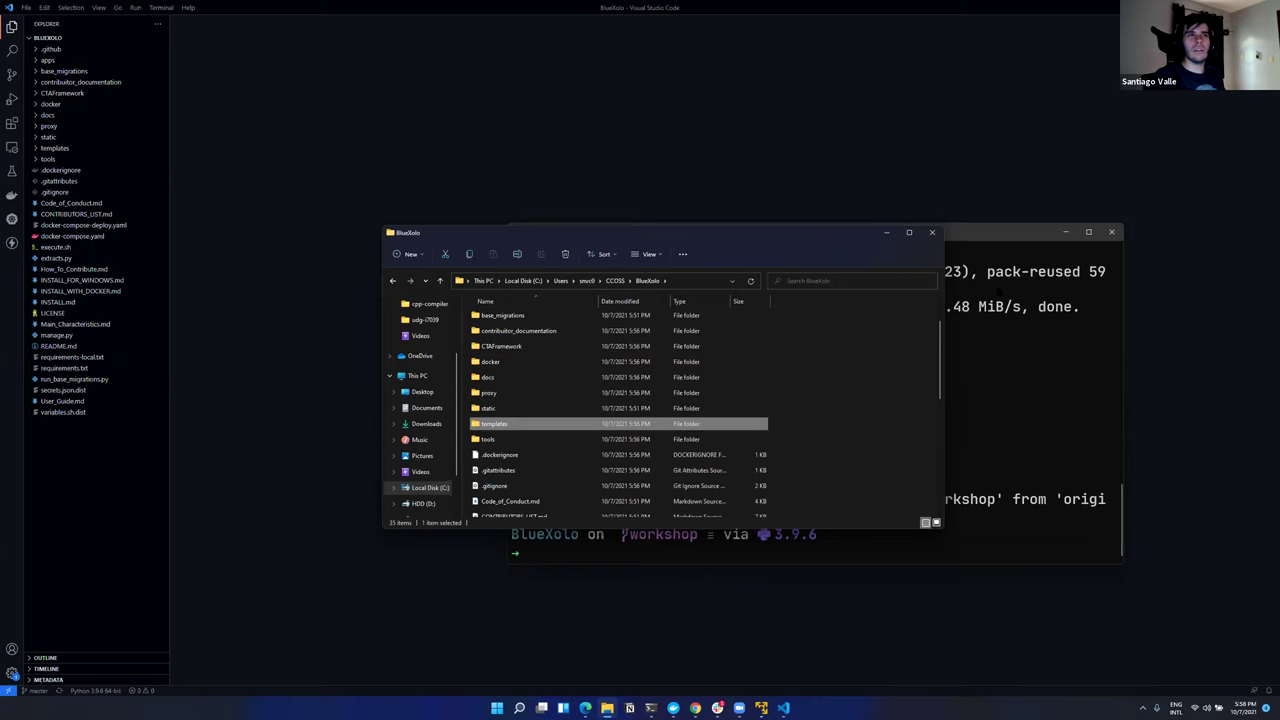
Step: Bring PowerShell forward, move it up-left, then minimize it to reveal the BlueXolo folder window
{"action": "left_click", "coordinate": [1013, 380]}
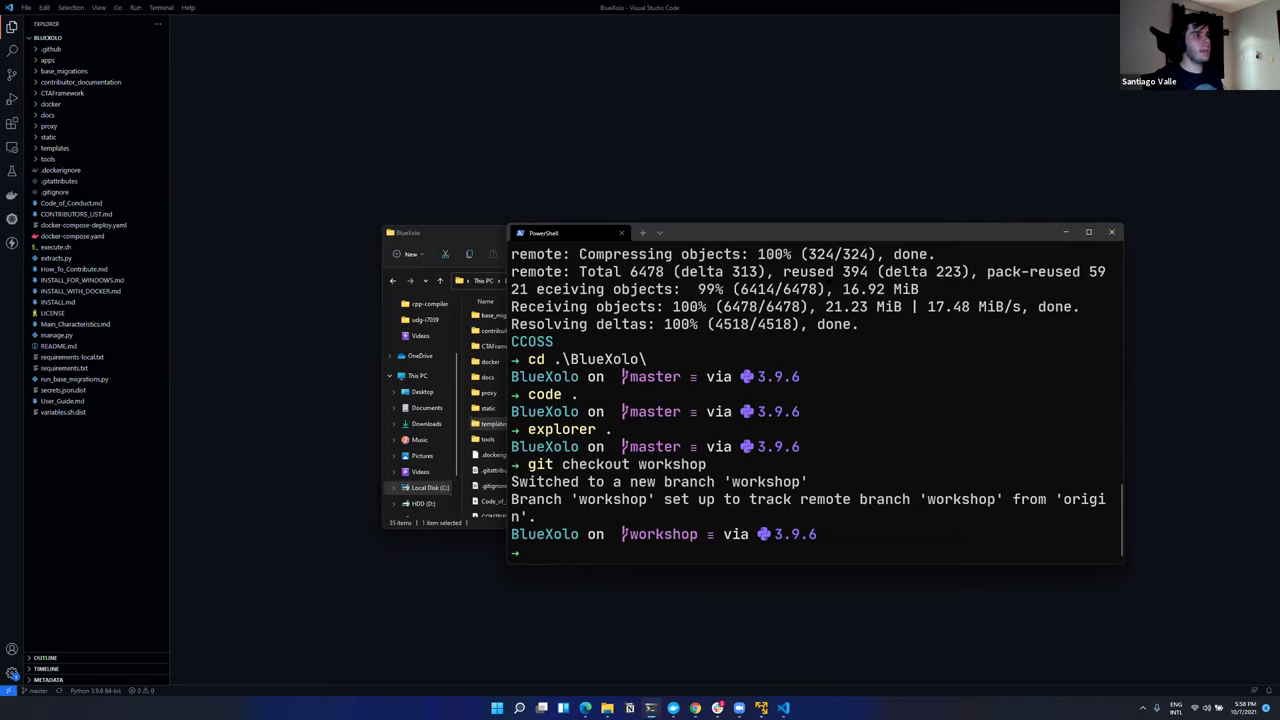
{"action": "left_click_drag", "start_coordinate": [817, 235], "coordinate": [724, 211]}
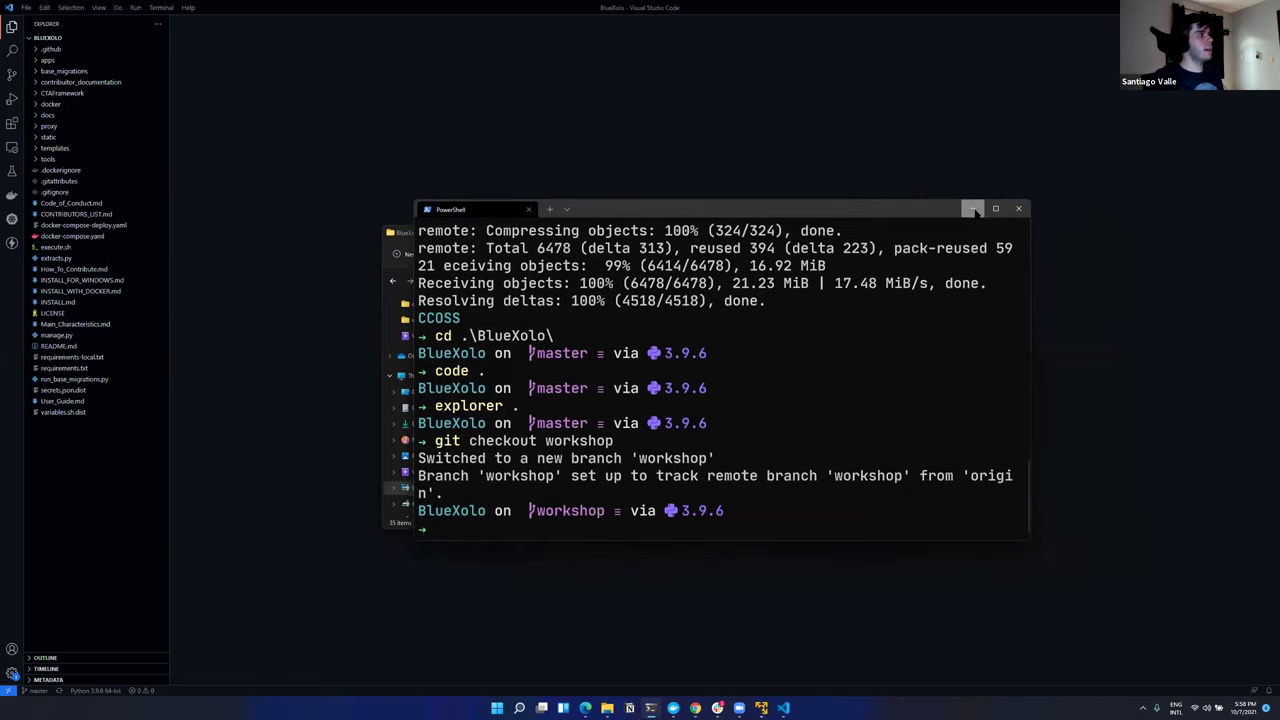
{"action": "left_click", "coordinate": [973, 209]}
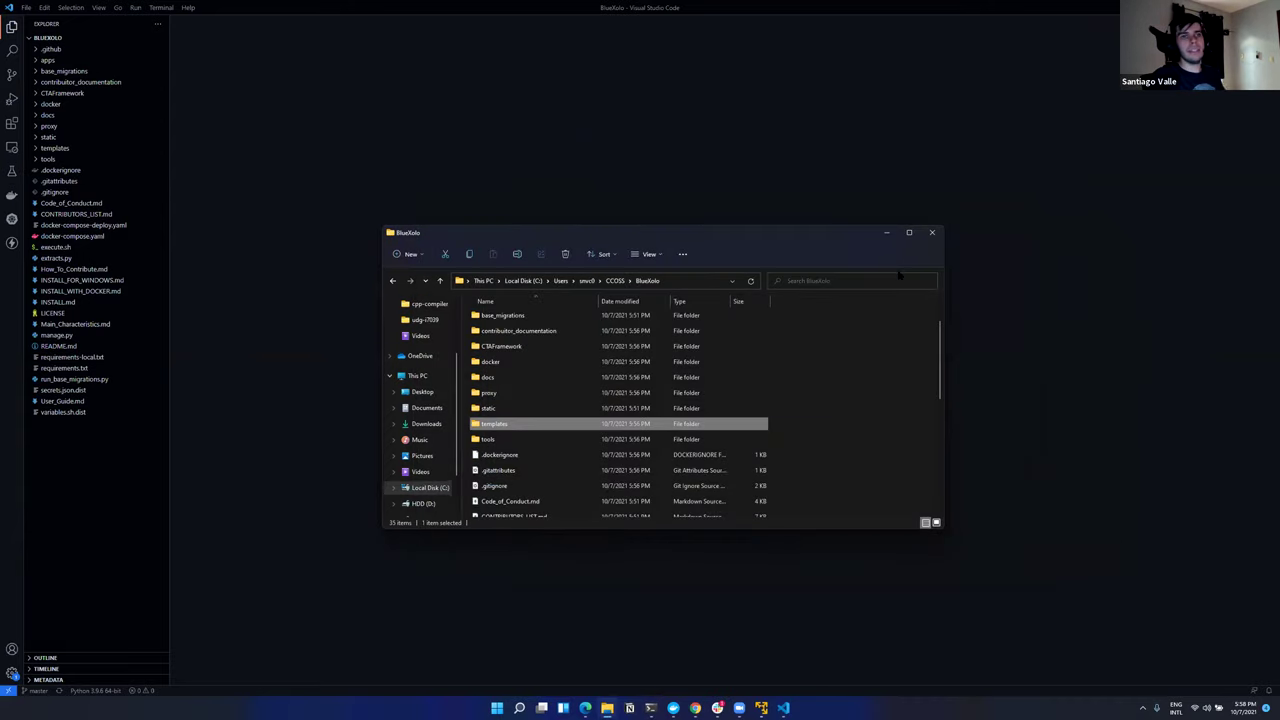
Step: Peek into the templates folder, then return and select INSTALL_FOR_WINDOWS.md
{"action": "double_click", "coordinate": [625, 424]}
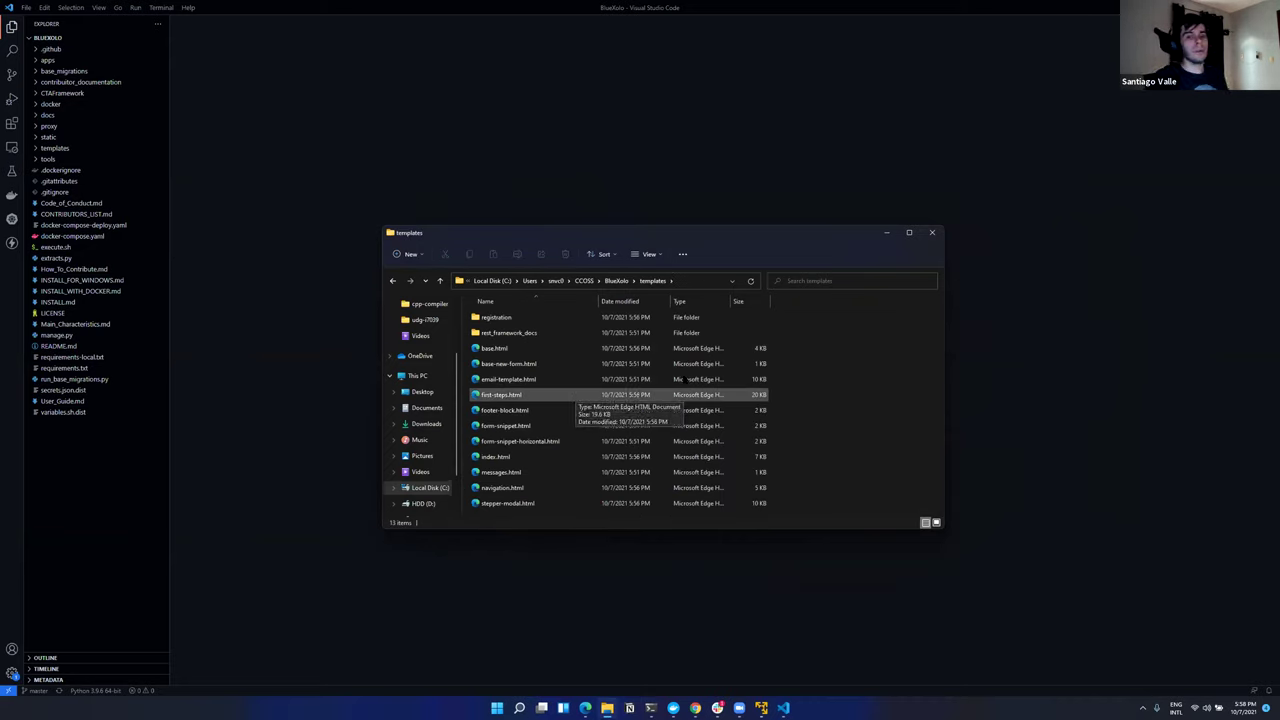
{"action": "left_click", "coordinate": [617, 281]}
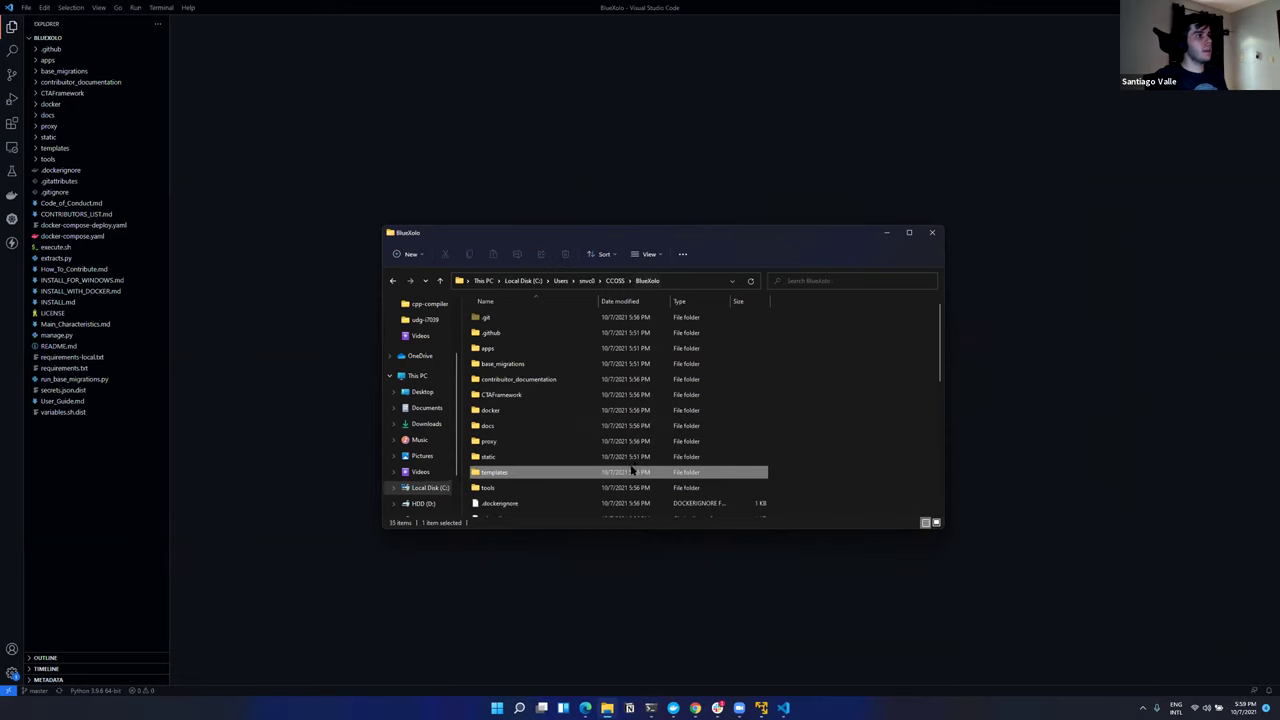
{"action": "scroll", "coordinate": [620, 465], "scroll_direction": "down", "scroll_amount": 4}
{"action": "scroll", "coordinate": [620, 460], "scroll_direction": "down", "scroll_amount": 2}
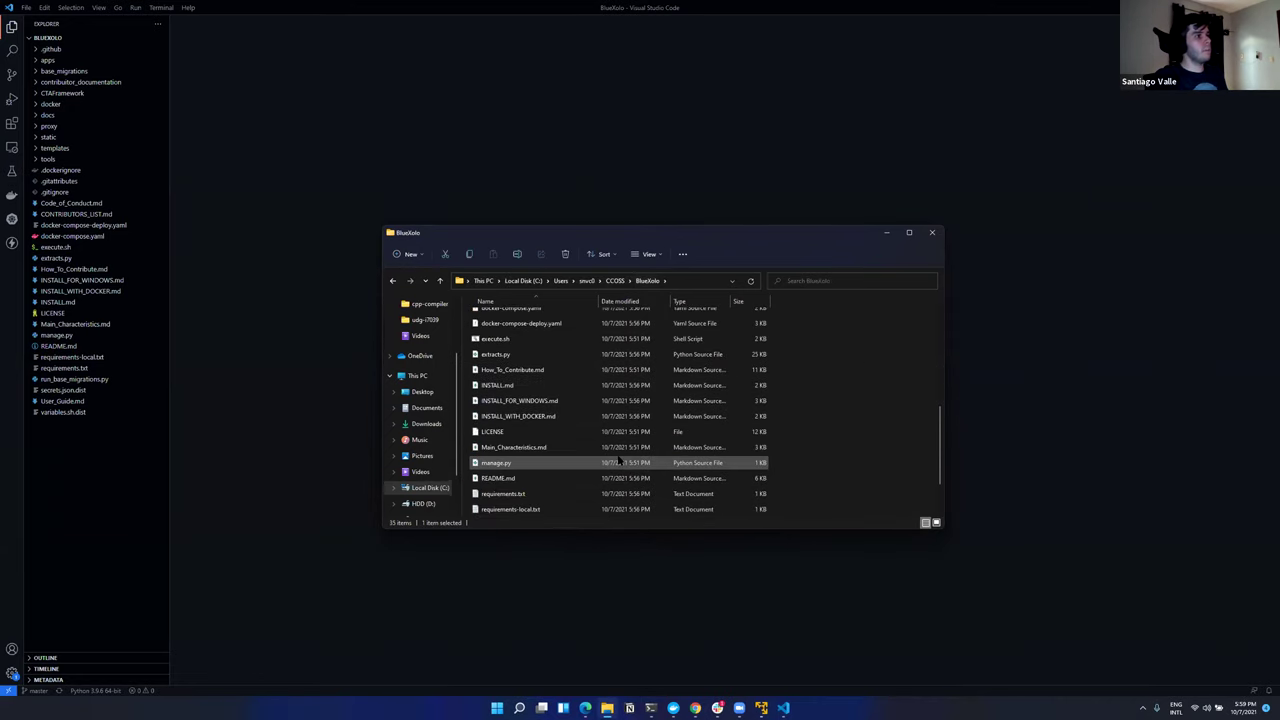
{"action": "left_click", "coordinate": [595, 401]}
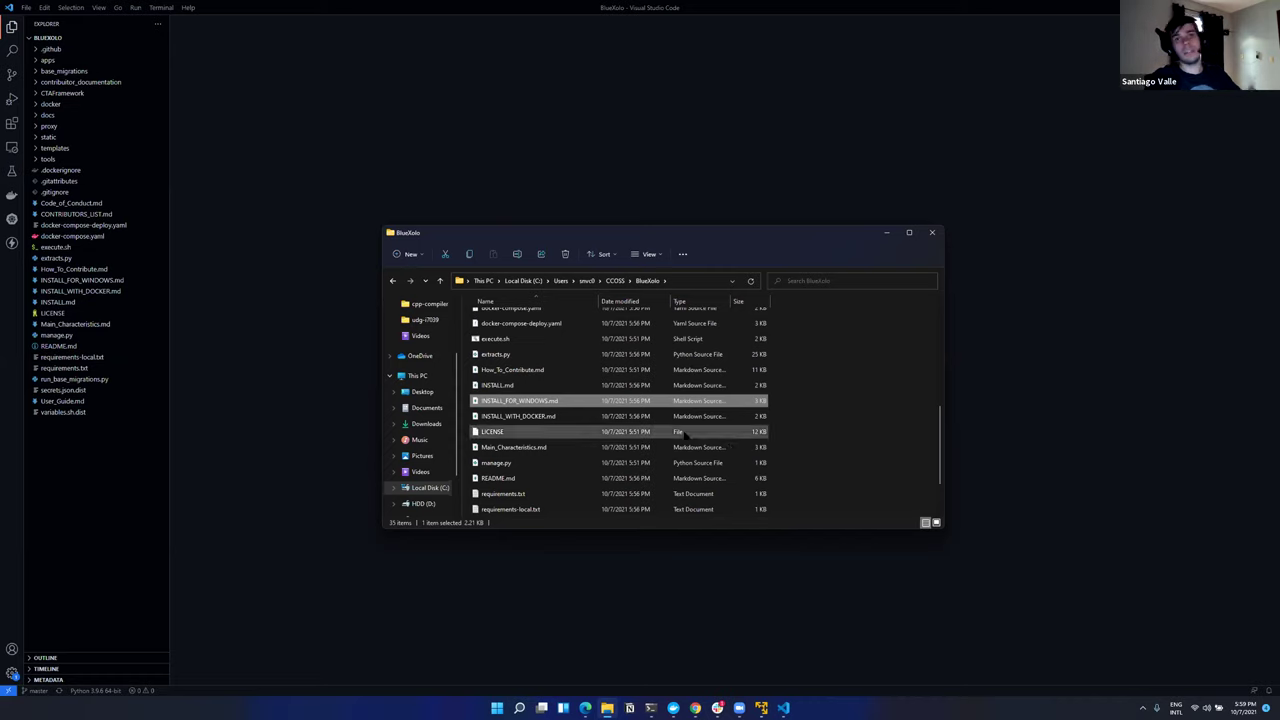
Step: Scroll through the rest of the BlueXolo file list and close File Explorer
{"action": "scroll", "coordinate": [610, 428], "scroll_direction": "down", "scroll_amount": 1}
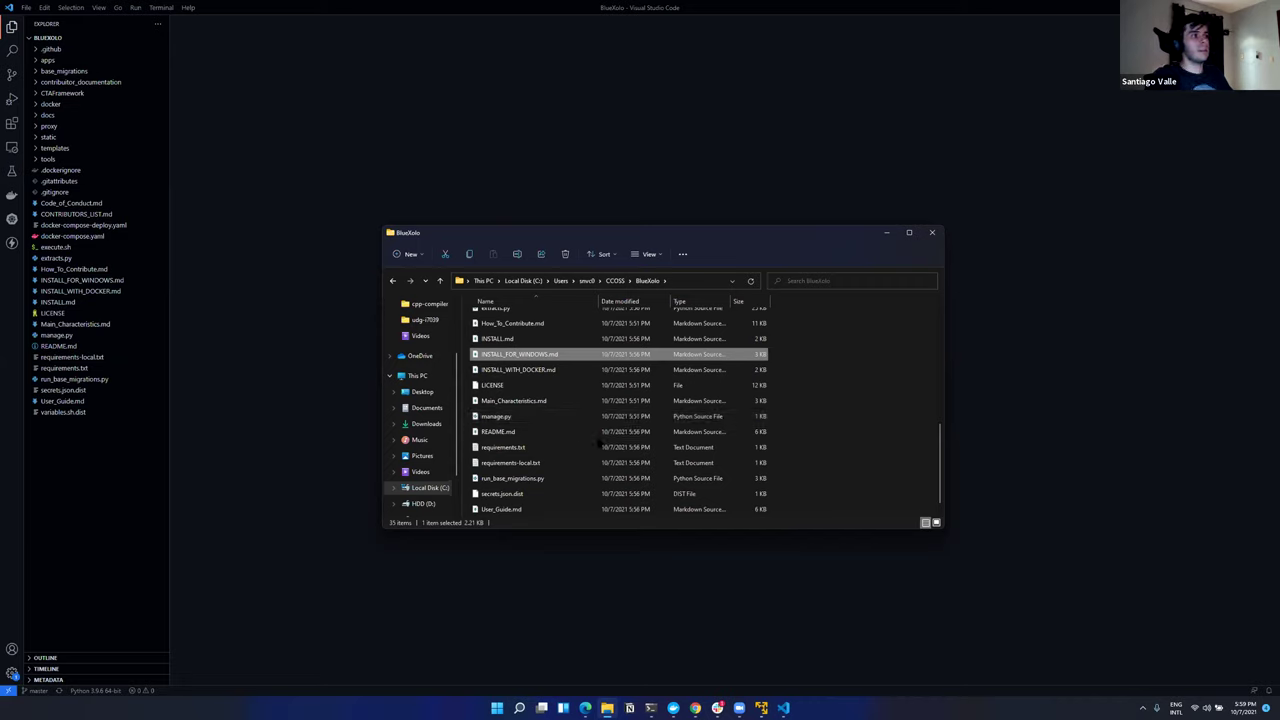
{"action": "scroll", "coordinate": [600, 441], "scroll_direction": "down", "scroll_amount": 1}
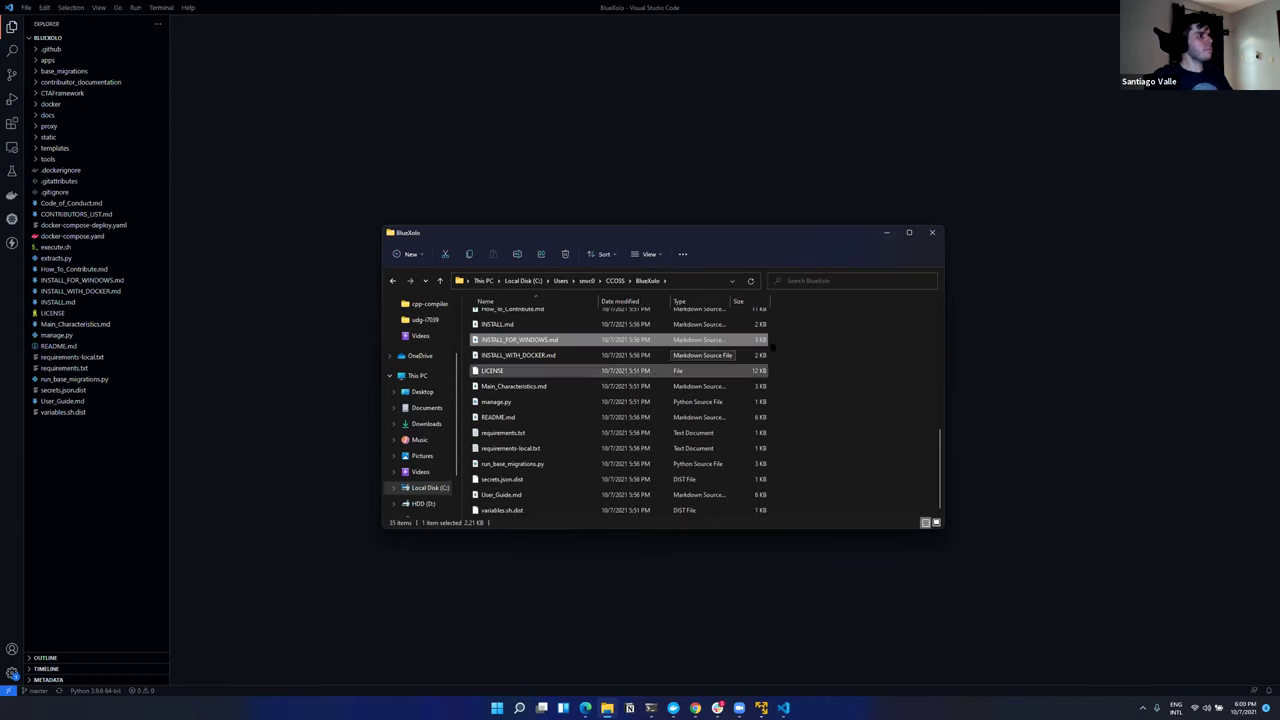
{"action": "left_click", "coordinate": [884, 232]}
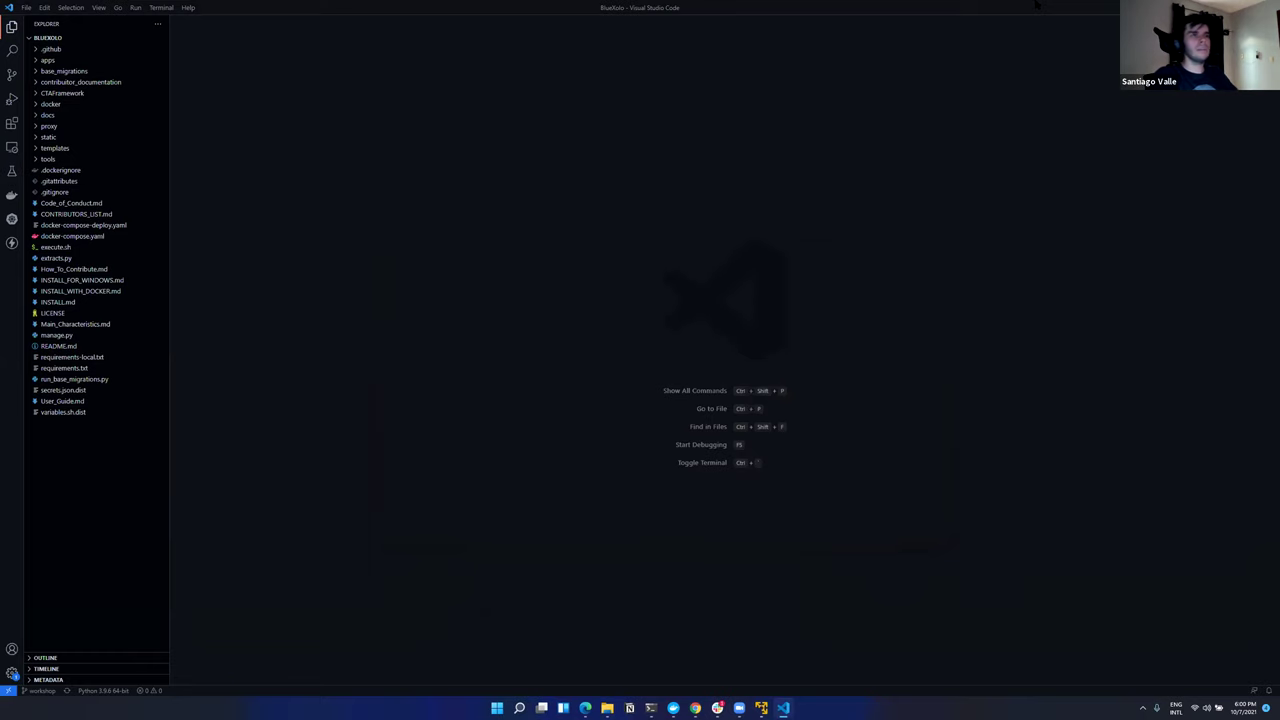
Step: Bring PowerShell to the front and clear it with cls, leaving the BlueXolo workshop prompt
{"action": "left_click", "coordinate": [651, 707]}
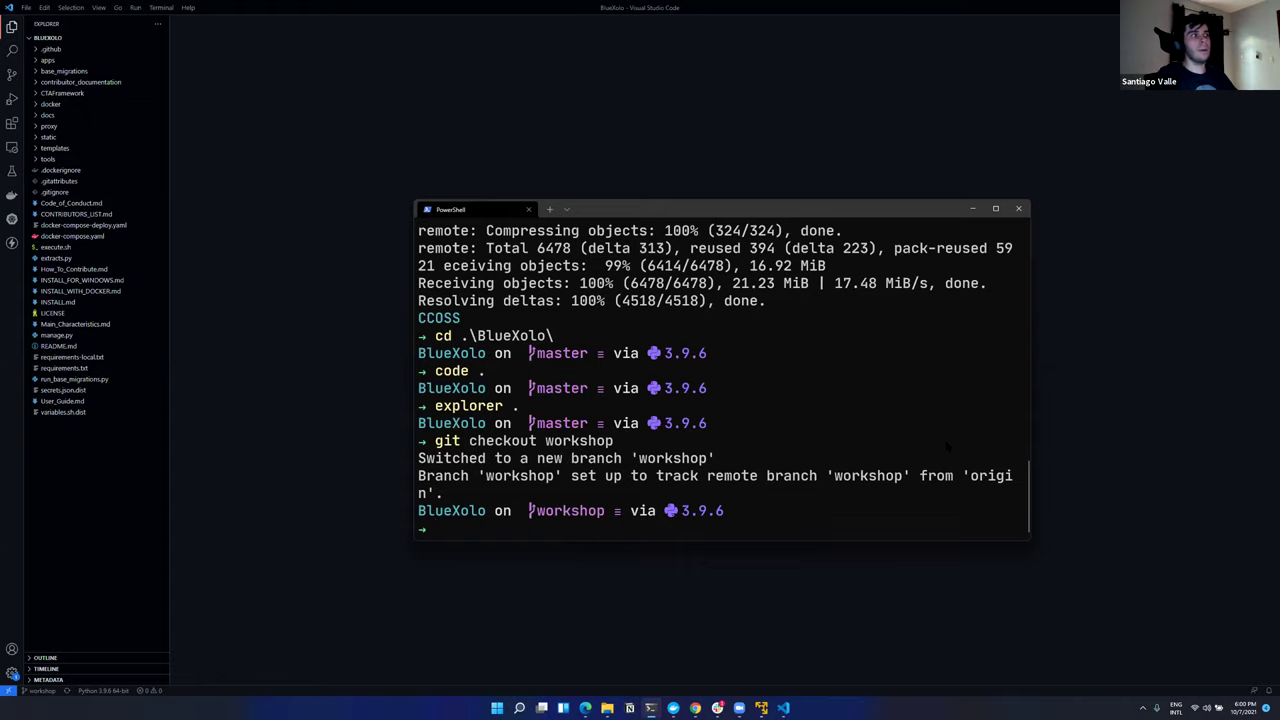
{"action": "type", "text": "cls"}
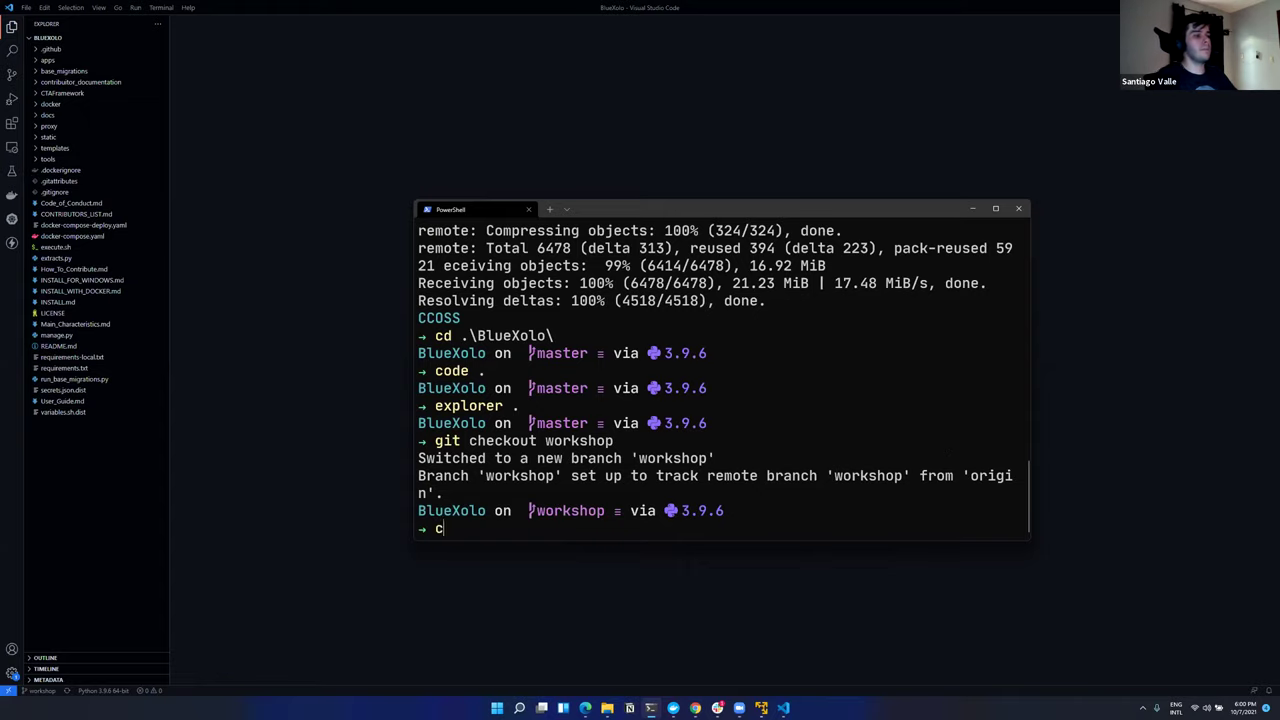
{"action": "key", "text": "Return"}
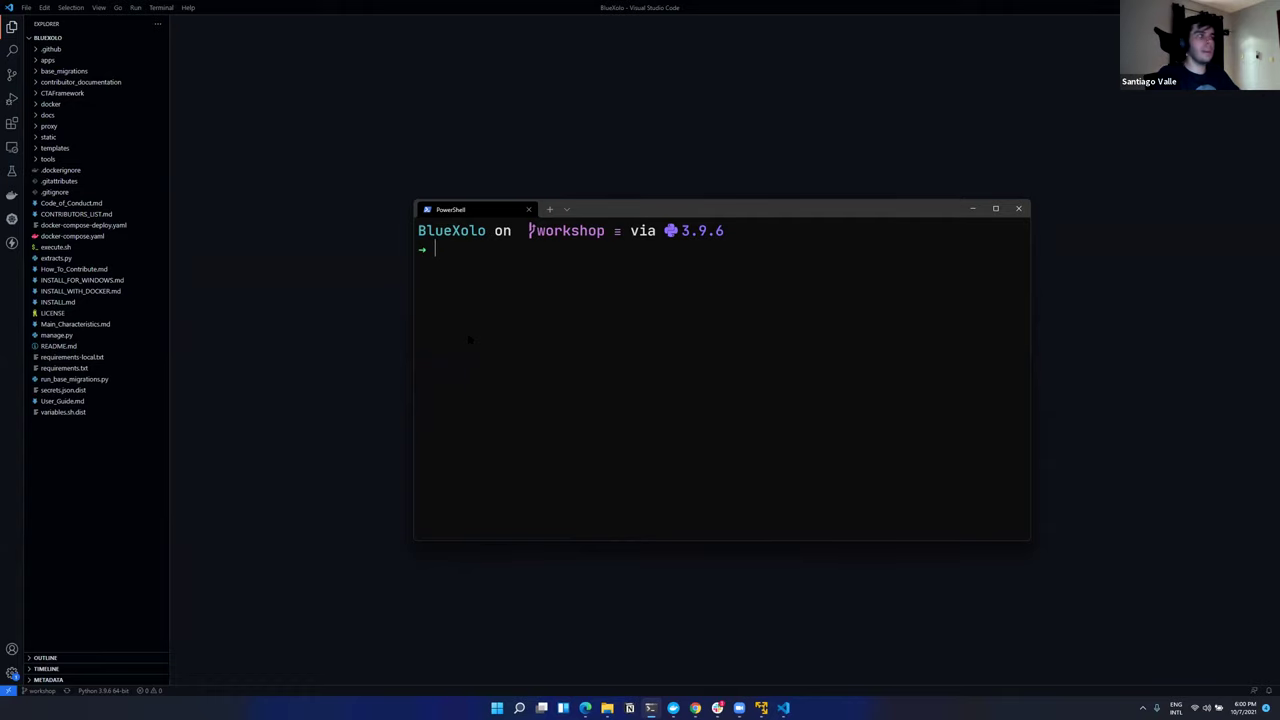
Step: Run docker compose -f docker-compose.yaml build, which fails on missing .dev.env, then minimize PowerShell
{"action": "type", "text": "docker"}
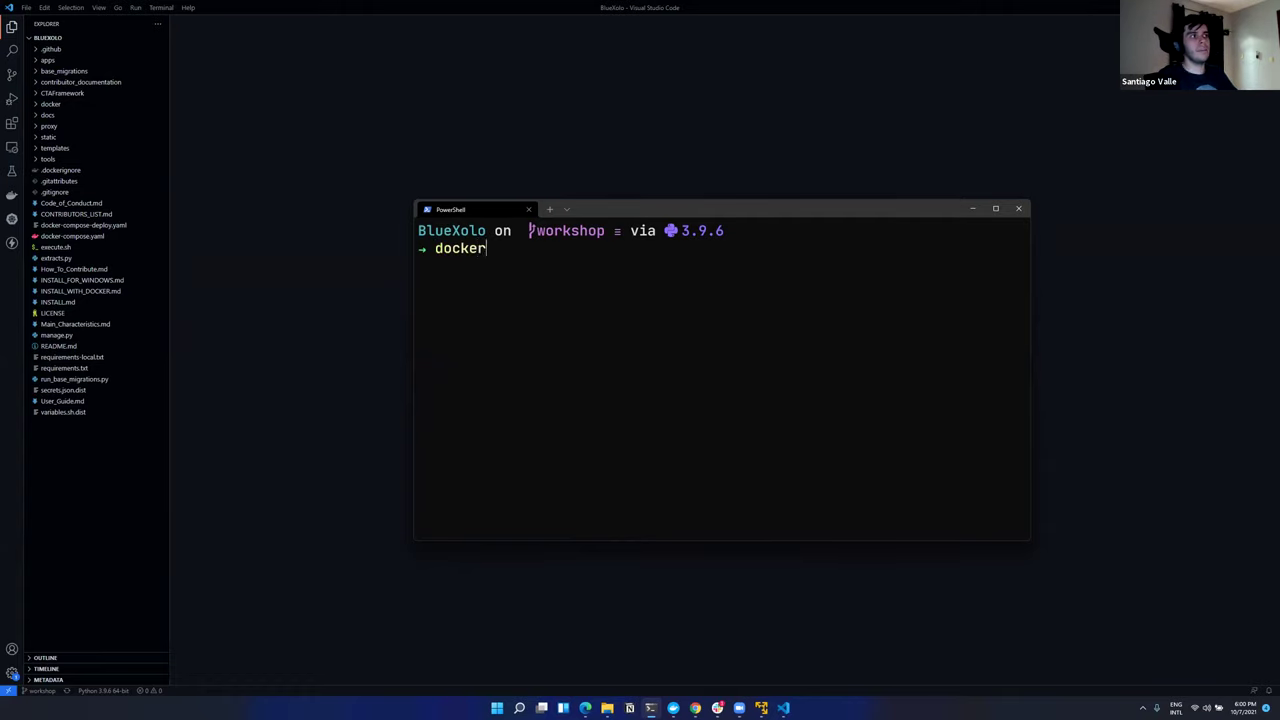
{"action": "type", "text": " compose "}
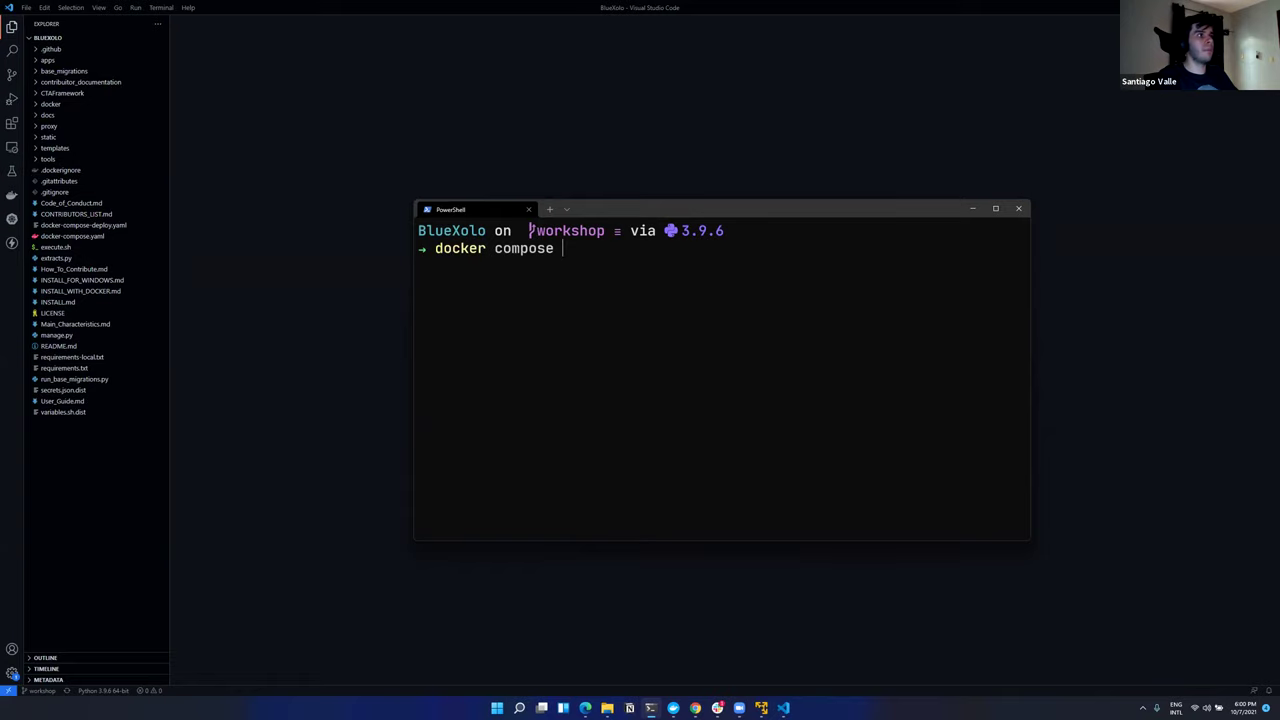
{"action": "type", "text": "-"}
{"action": "type", "text": "f "}
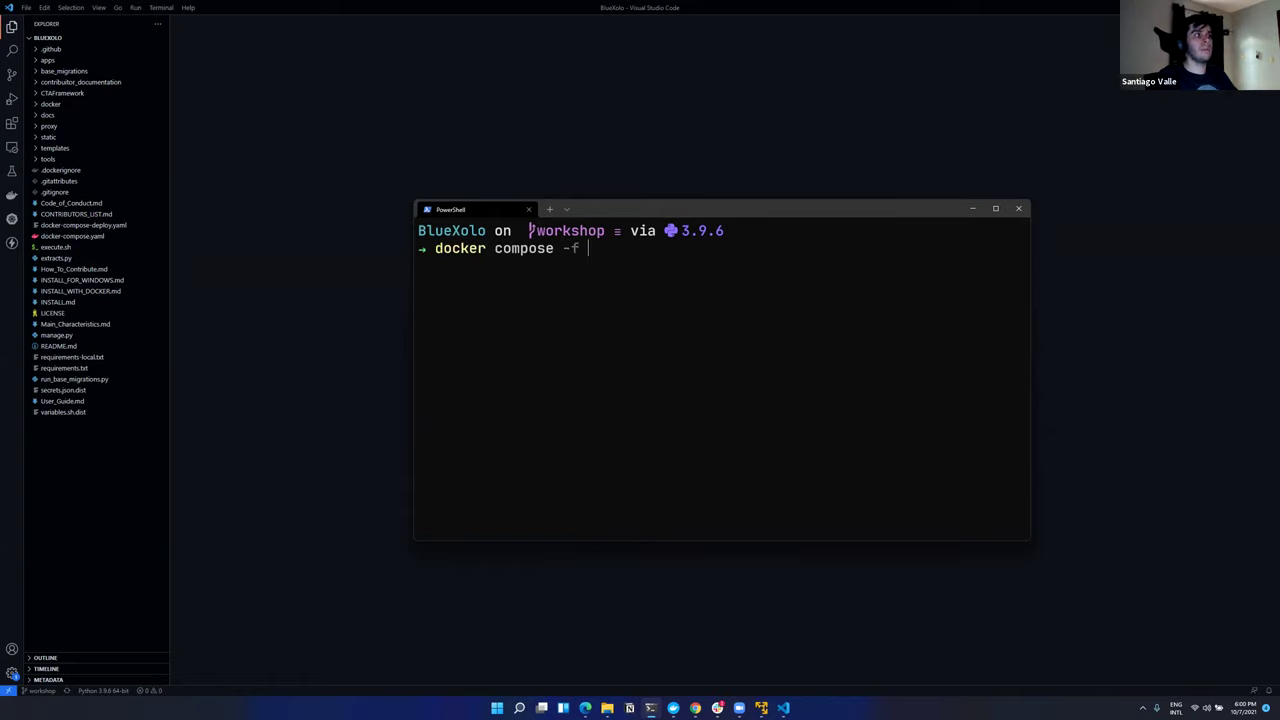
{"action": "type", "text": "docker"}
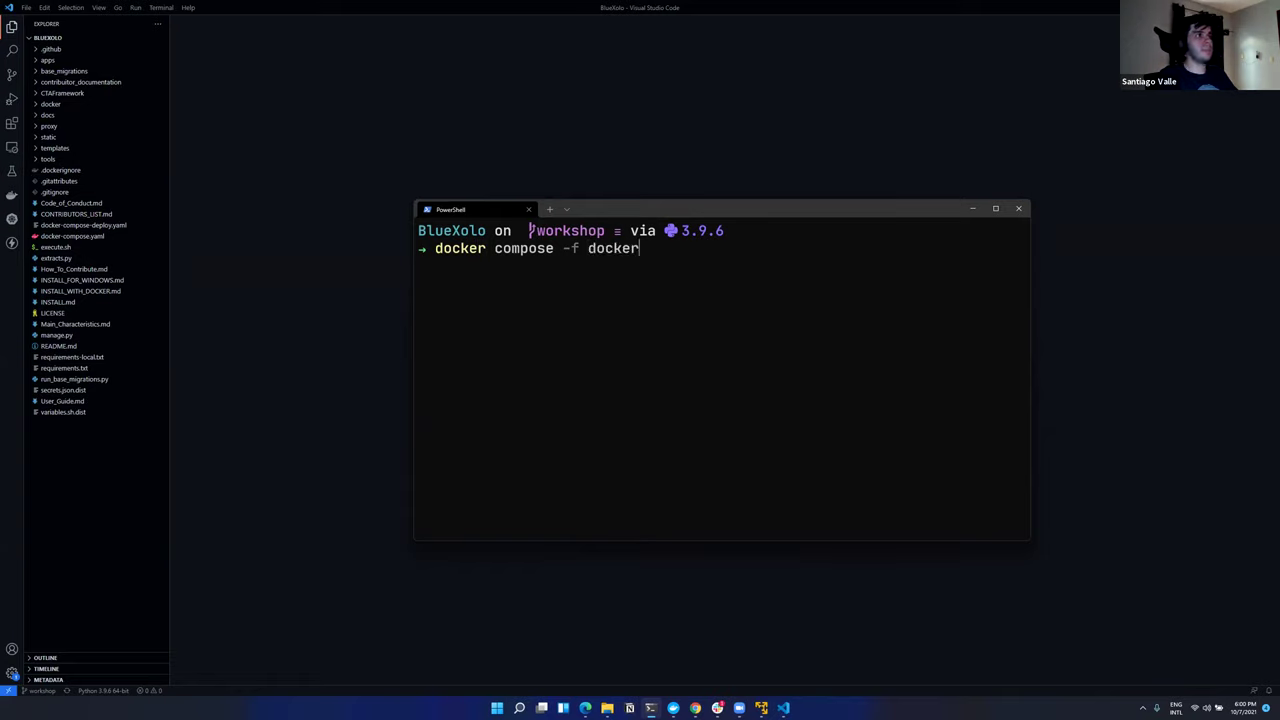
{"action": "type", "text": "-compose.yaml"}
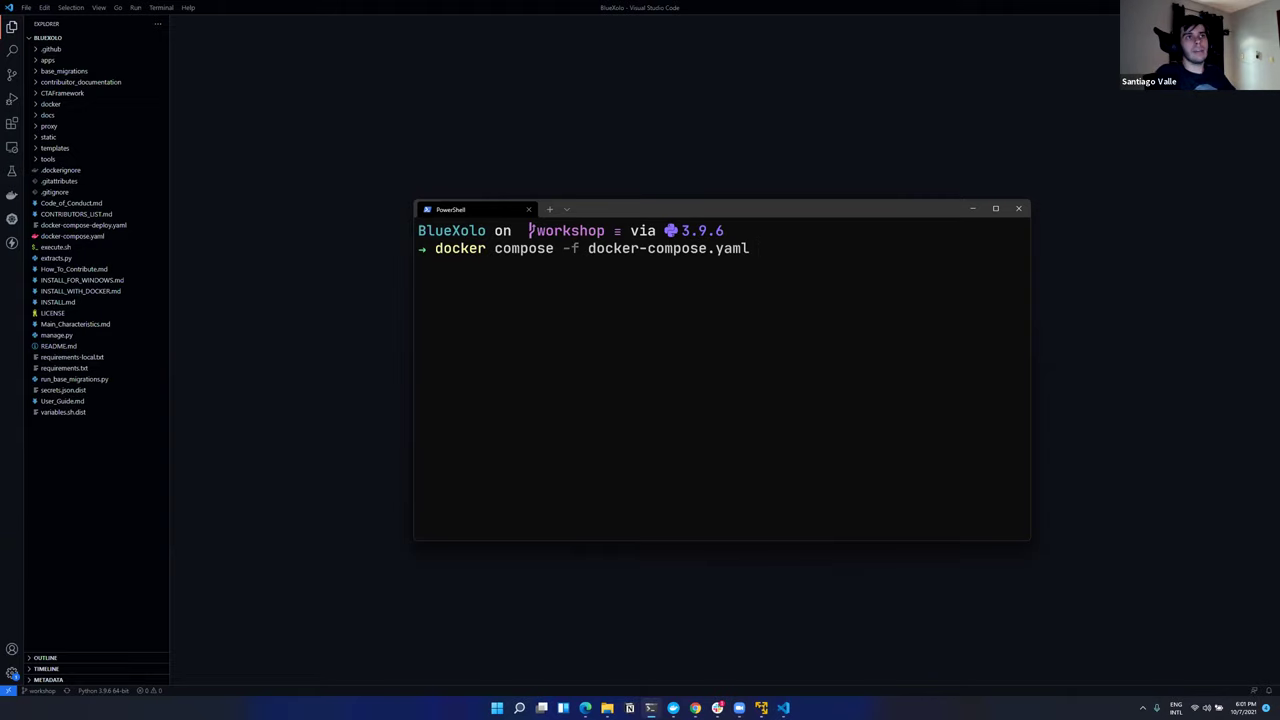
{"action": "type", "text": "buio"}
{"action": "key", "text": "BackSpace"}
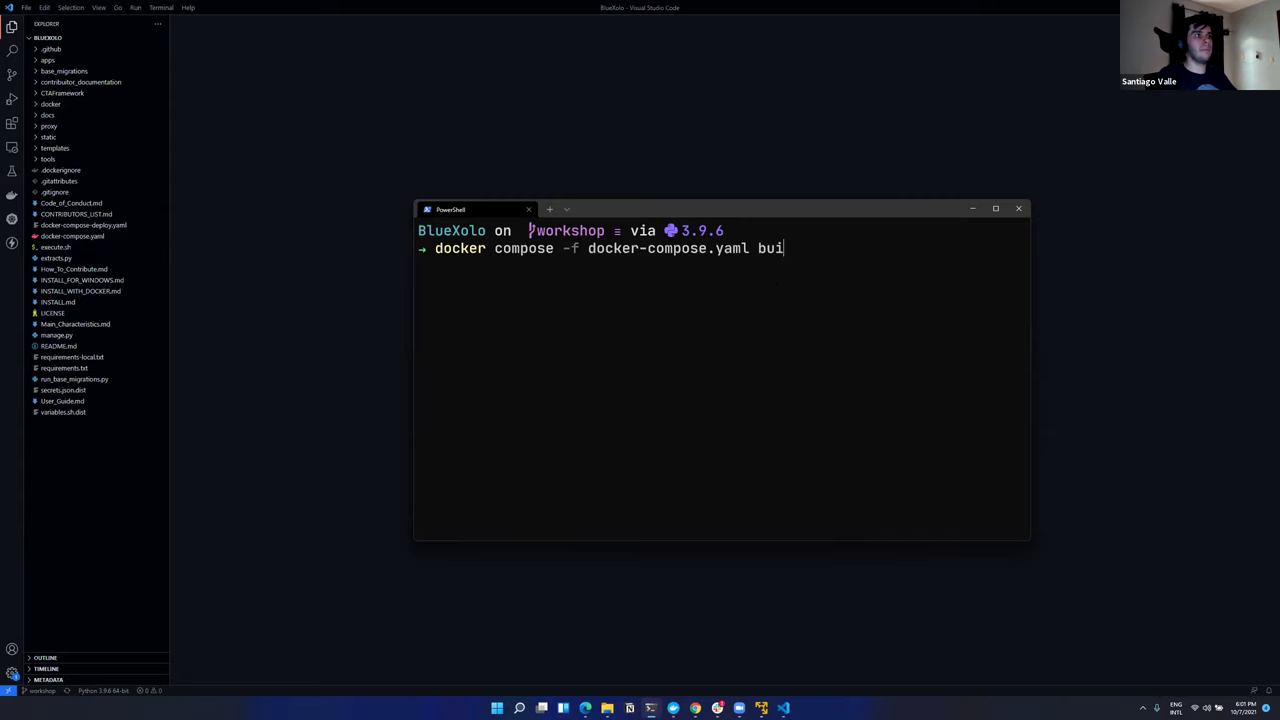
{"action": "type", "text": "ld"}
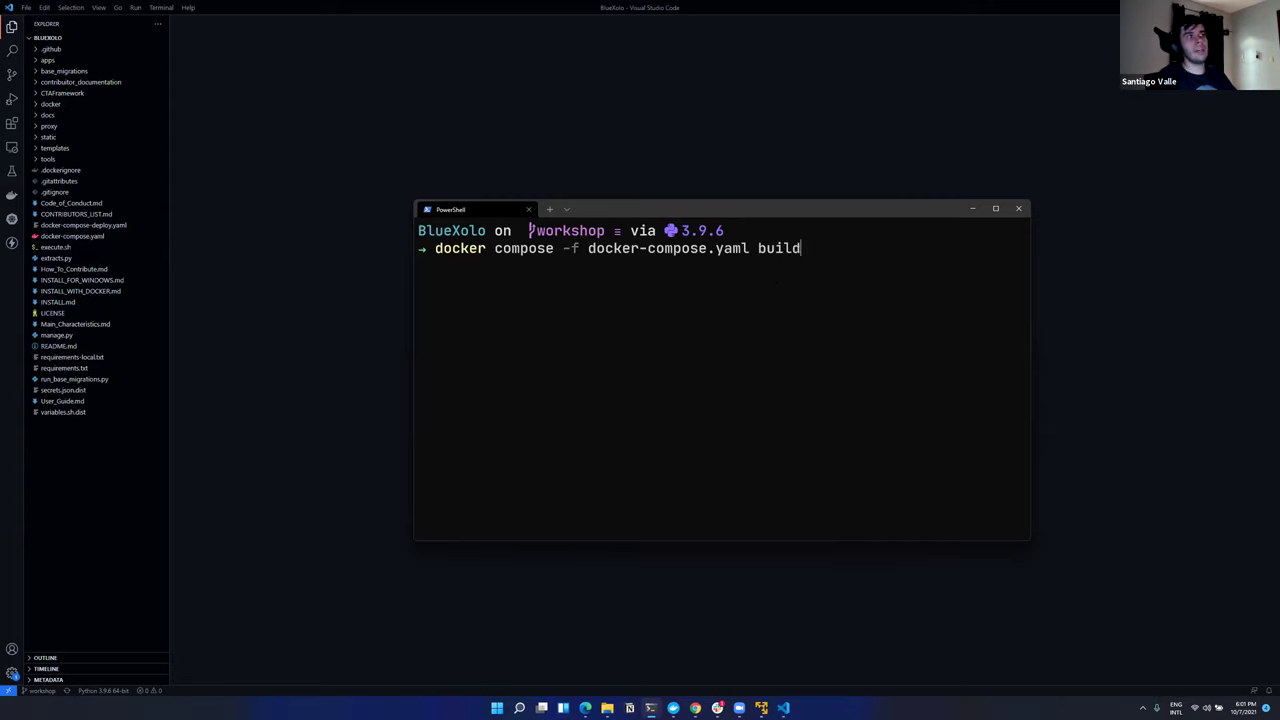
{"action": "key", "text": "Return"}
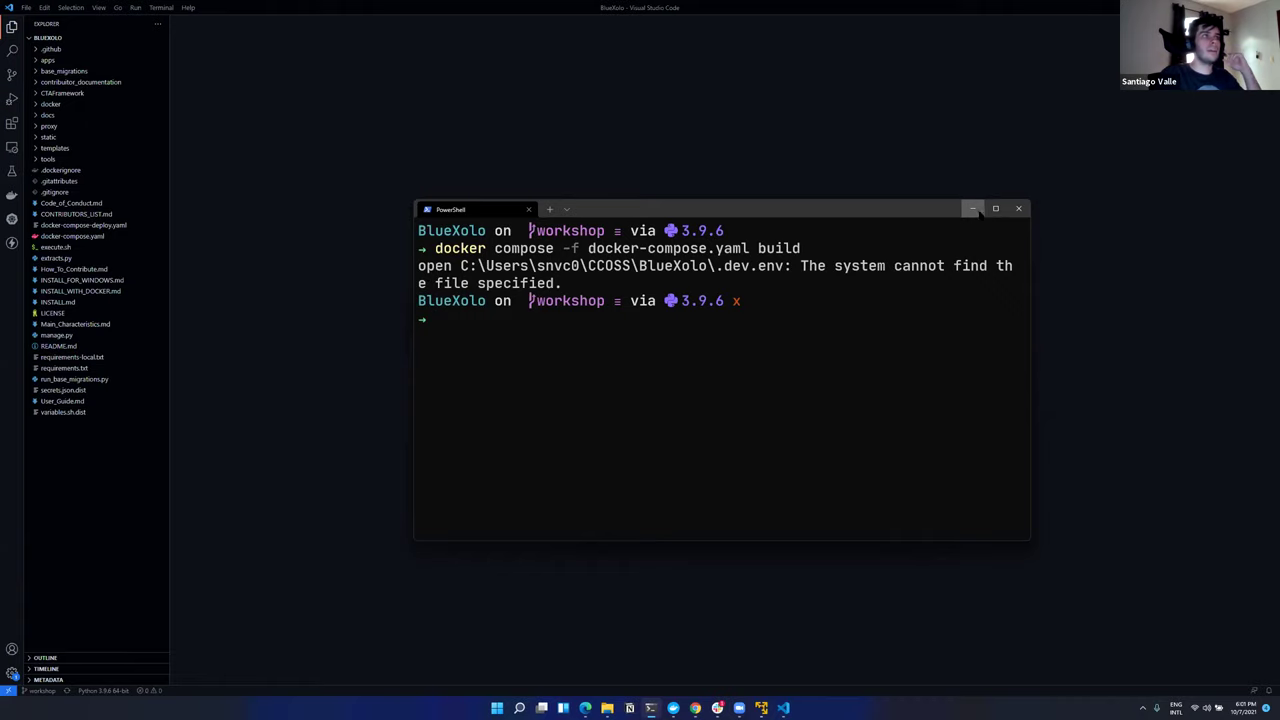
{"action": "left_click", "coordinate": [982, 210]}
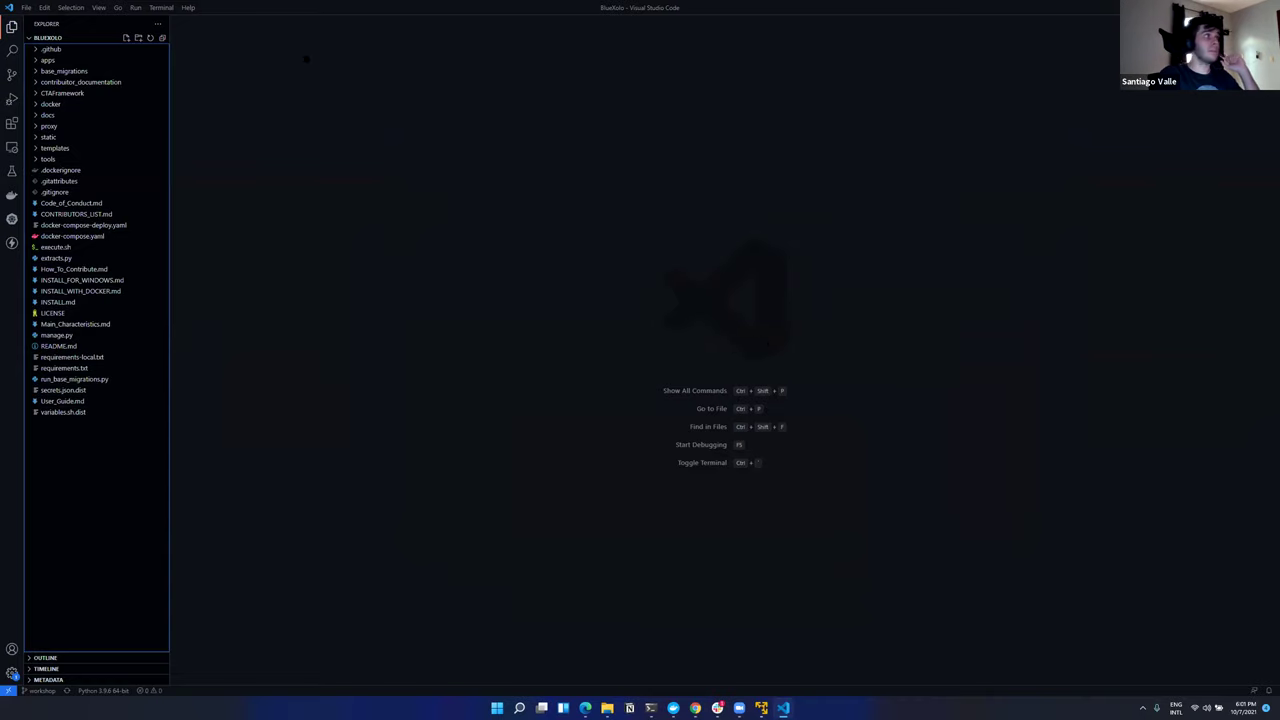
Step: Create a new file named .dev.env in the BlueXolo project root and focus its editor
{"action": "left_click", "coordinate": [126, 37]}
{"action": "type", "text": ".dev.env"}
{"action": "key", "text": "Return"}
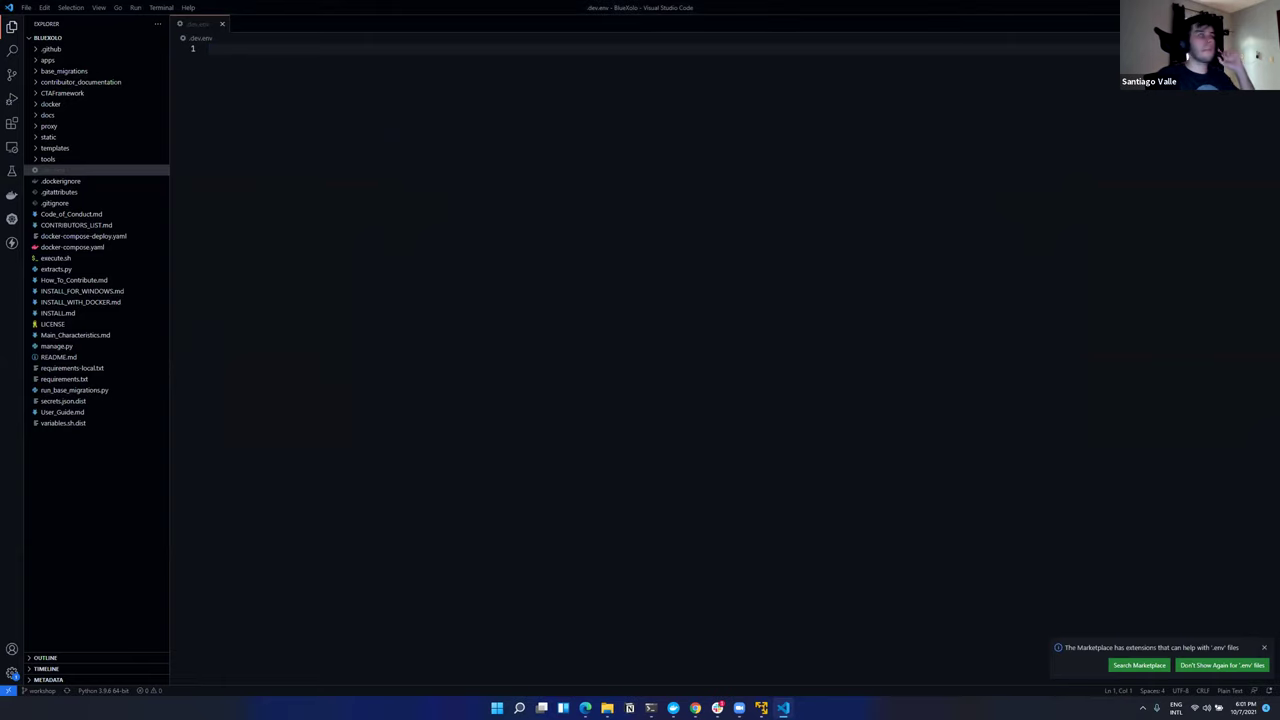
{"action": "left_click", "coordinate": [274, 217]}
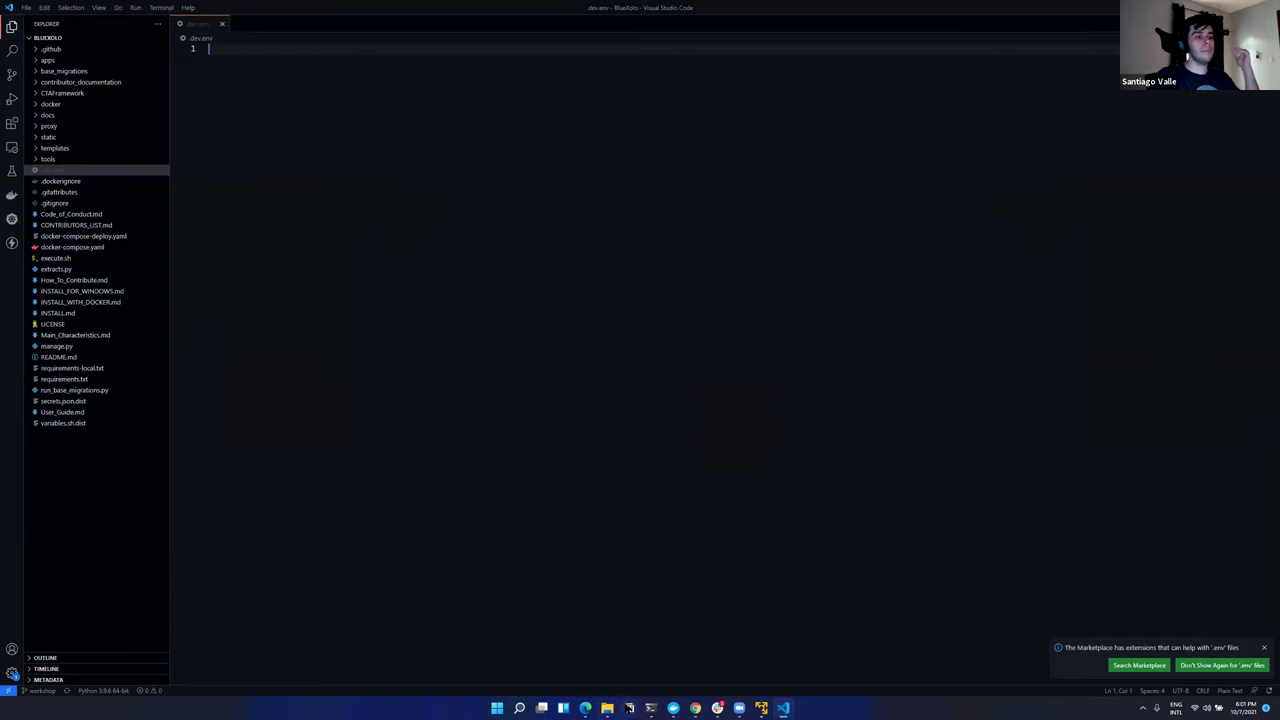
{"action": "mouse_move", "coordinate": [588, 708]}
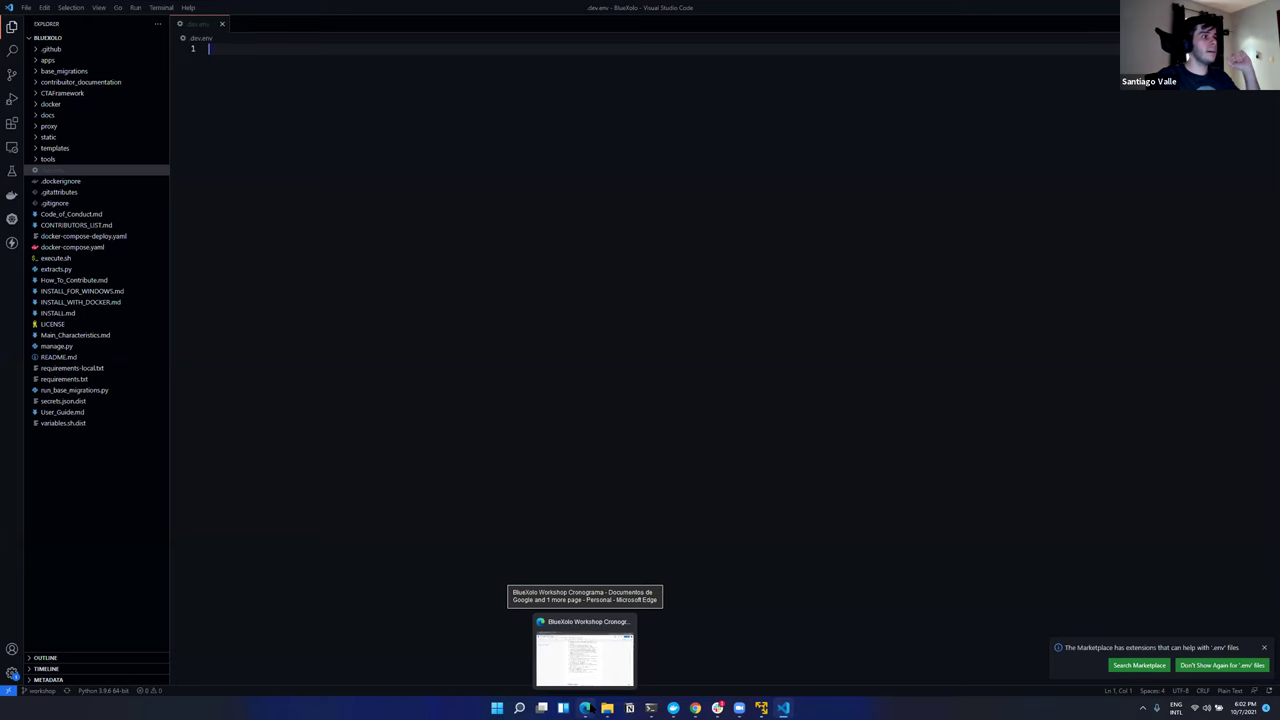
Step: Open the BlueXolo GitHub repository and look through its Full Installation guide
{"action": "left_click", "coordinate": [695, 708]}
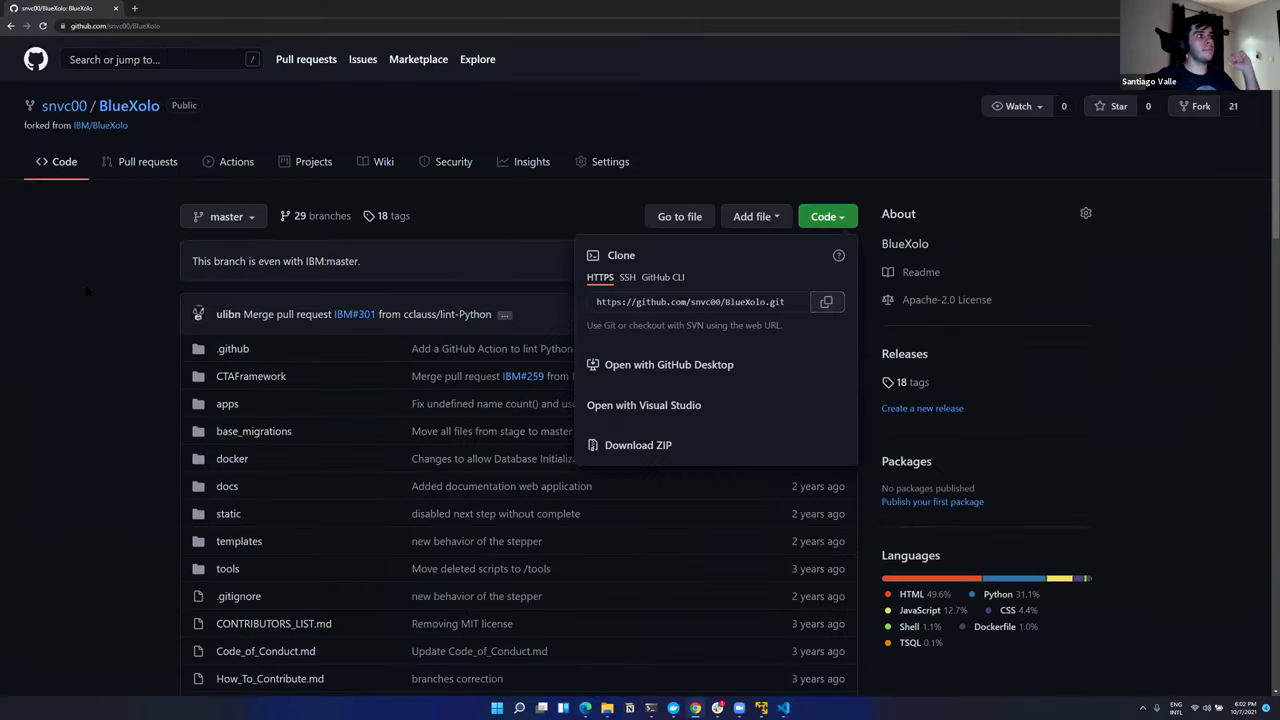
{"action": "left_click", "coordinate": [88, 291]}
{"action": "scroll", "coordinate": [88, 291], "scroll_direction": "down", "scroll_amount": 4}
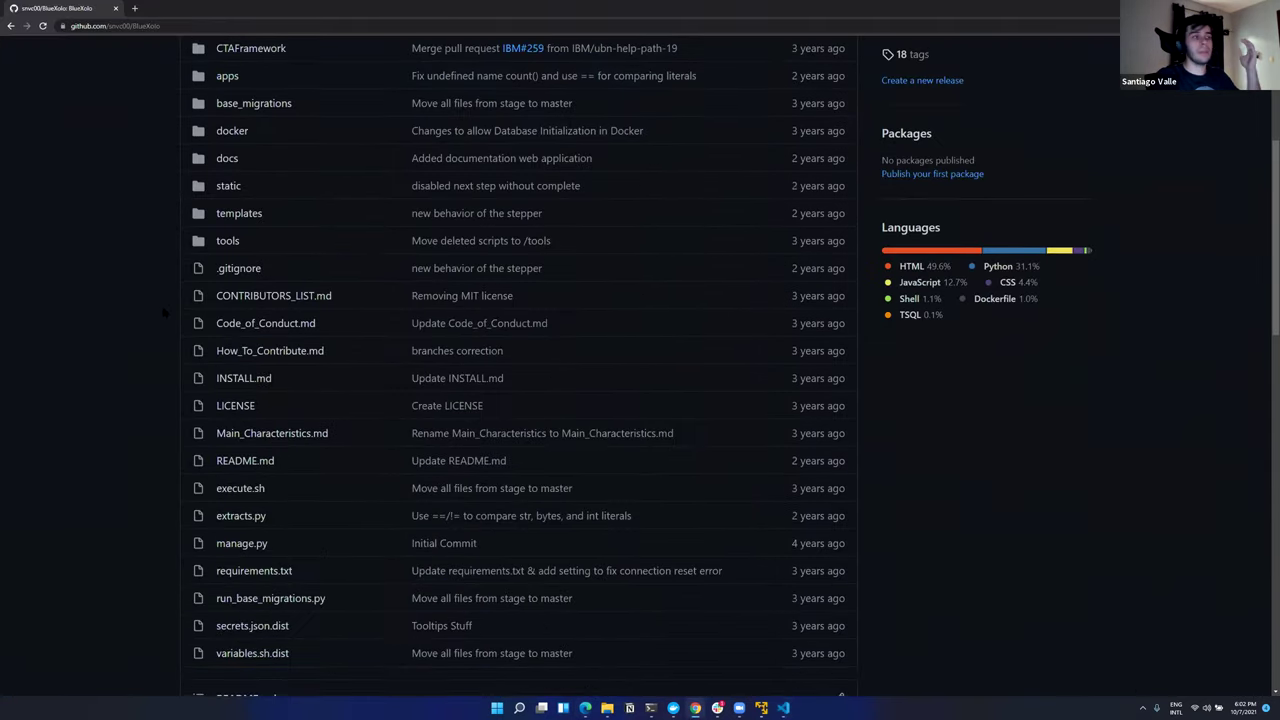
{"action": "scroll", "coordinate": [165, 312], "scroll_direction": "down", "scroll_amount": 5}
{"action": "scroll", "coordinate": [165, 309], "scroll_direction": "down", "scroll_amount": 2}
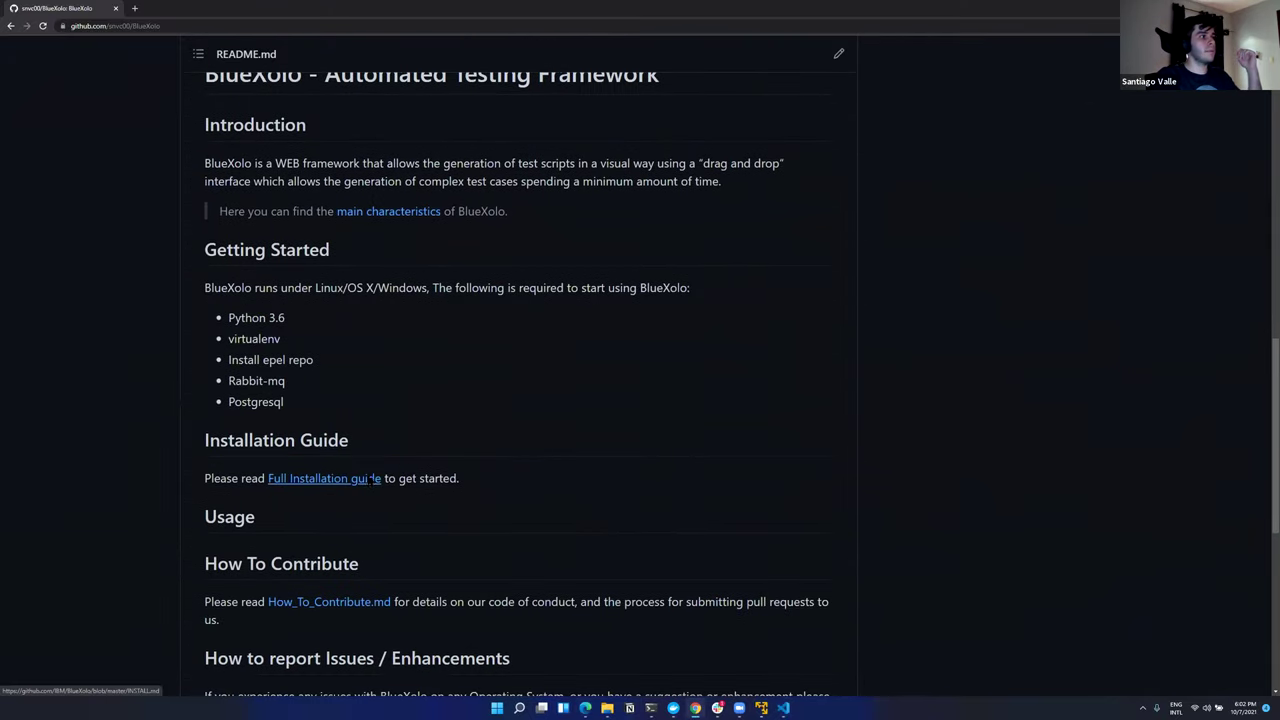
{"action": "scroll", "coordinate": [375, 478], "scroll_direction": "down", "scroll_amount": 1}
{"action": "left_click", "coordinate": [357, 440]}
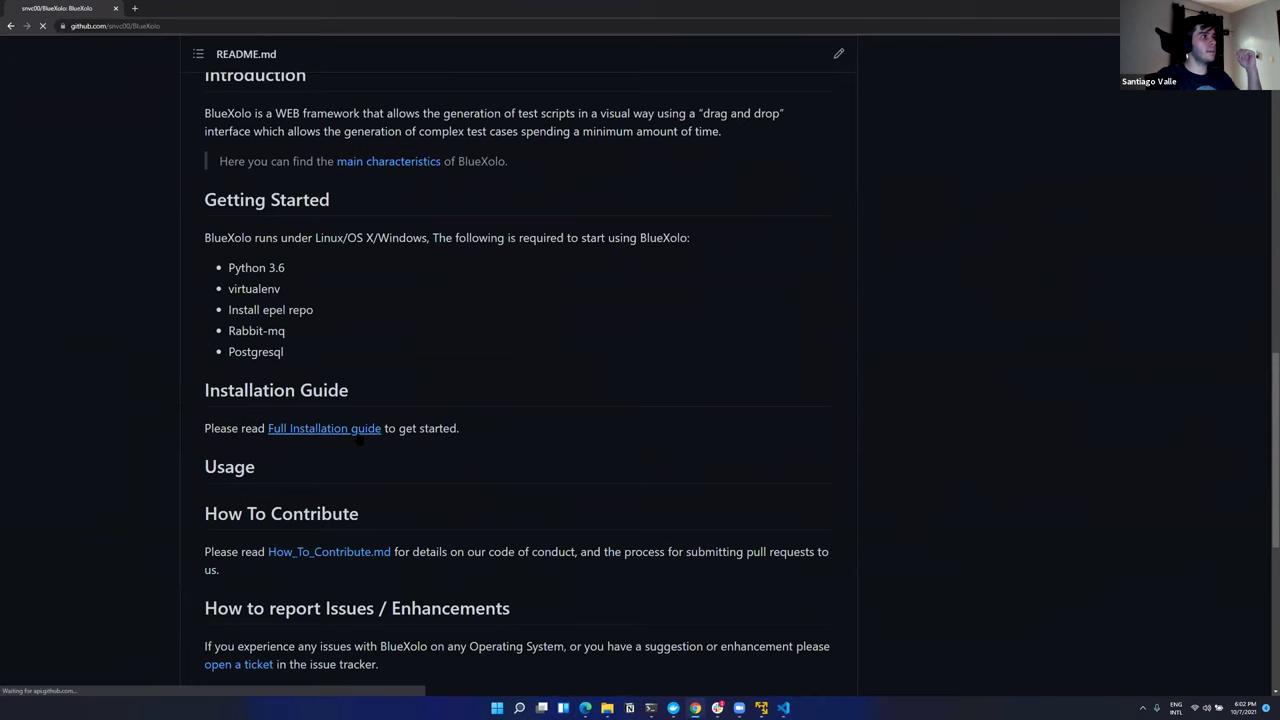
{"action": "scroll", "coordinate": [358, 430], "scroll_direction": "down", "scroll_amount": 2}
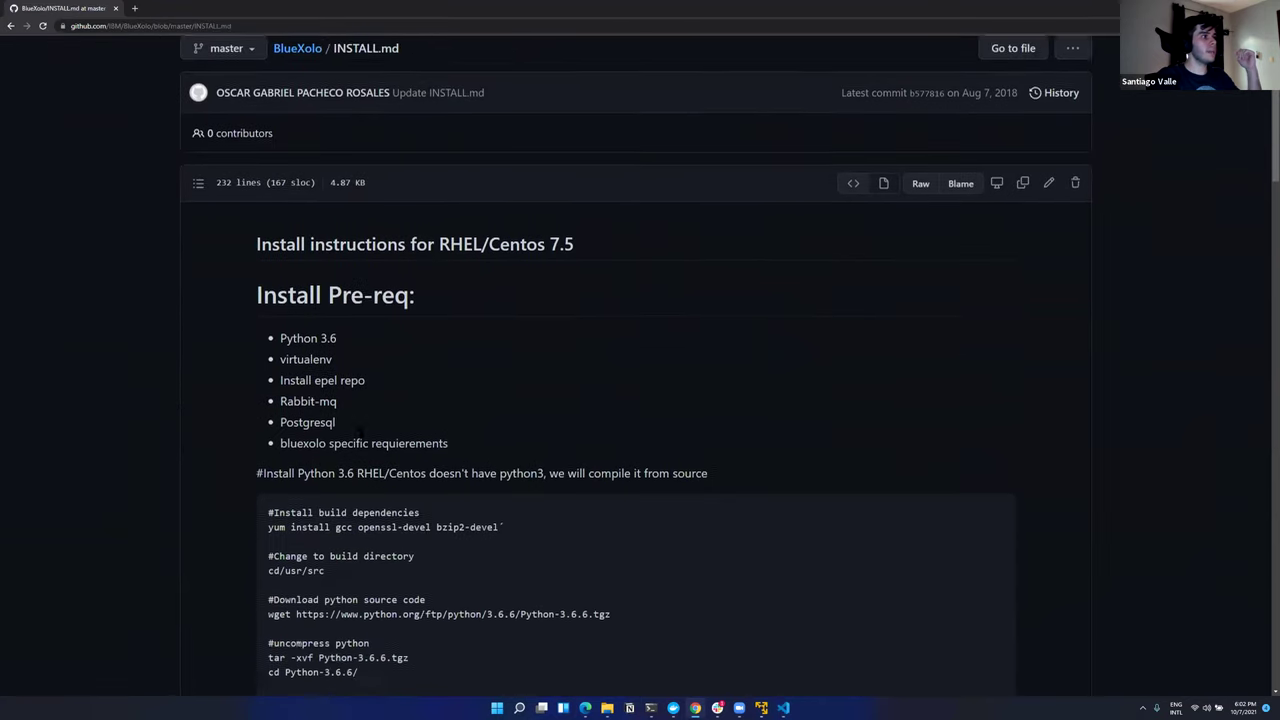
{"action": "scroll", "coordinate": [358, 430], "scroll_direction": "up", "scroll_amount": 3}
{"action": "key", "text": "alt+Left"}
Step: Switch the repository to the workshop branch and open its installation guide
{"action": "left_click", "coordinate": [224, 202]}
{"action": "scroll", "coordinate": [278, 455], "scroll_direction": "down", "scroll_amount": 3}
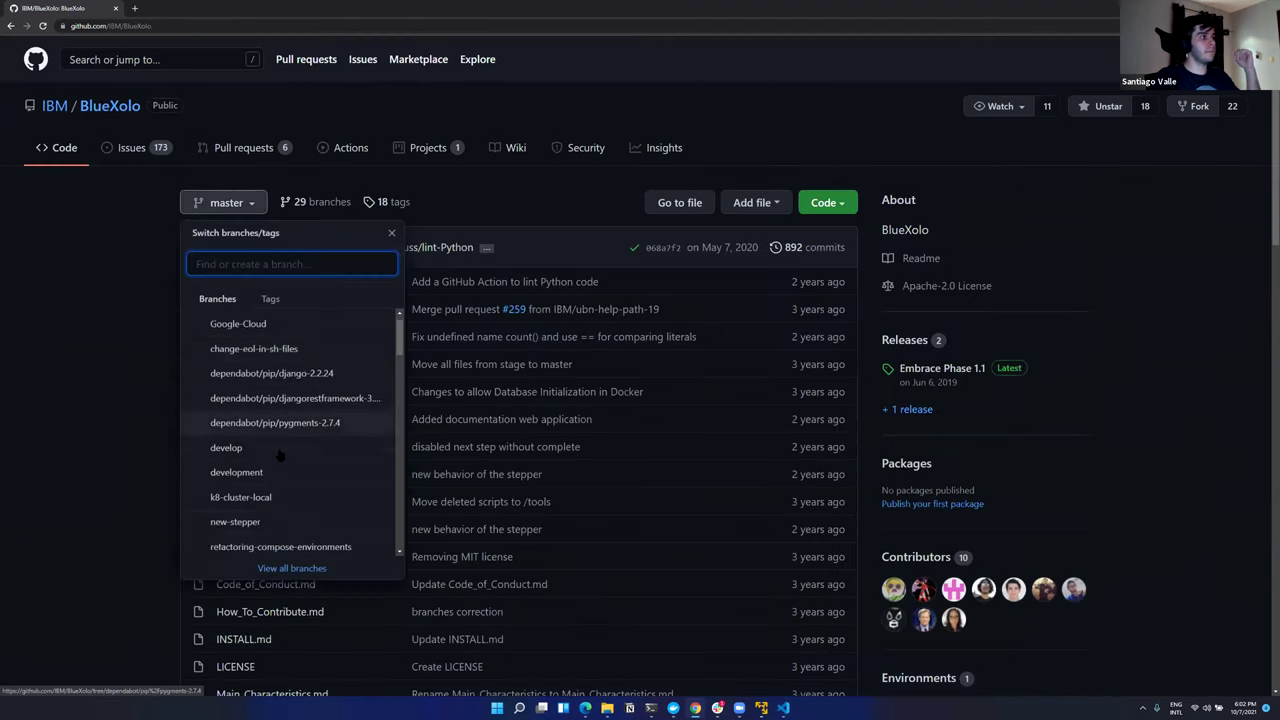
{"action": "scroll", "coordinate": [278, 457], "scroll_direction": "down", "scroll_amount": 3}
{"action": "left_click", "coordinate": [232, 369]}
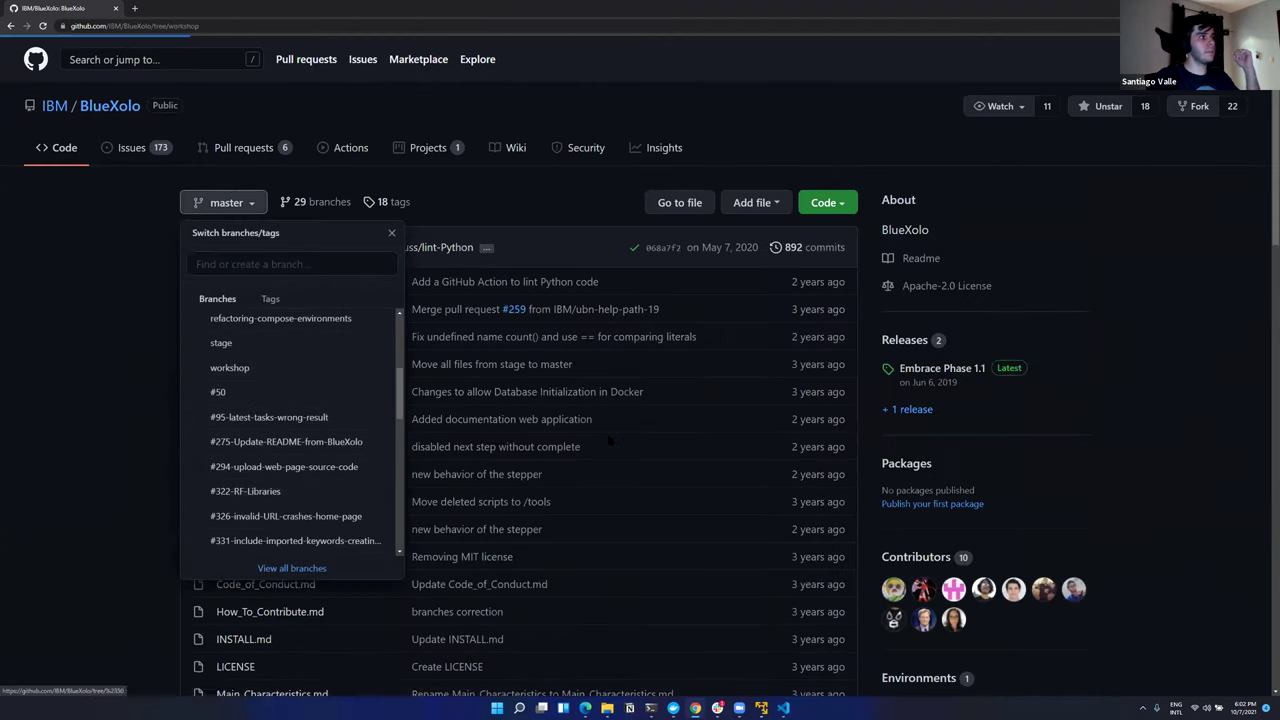
{"action": "scroll", "coordinate": [610, 440], "scroll_direction": "down", "scroll_amount": 10}
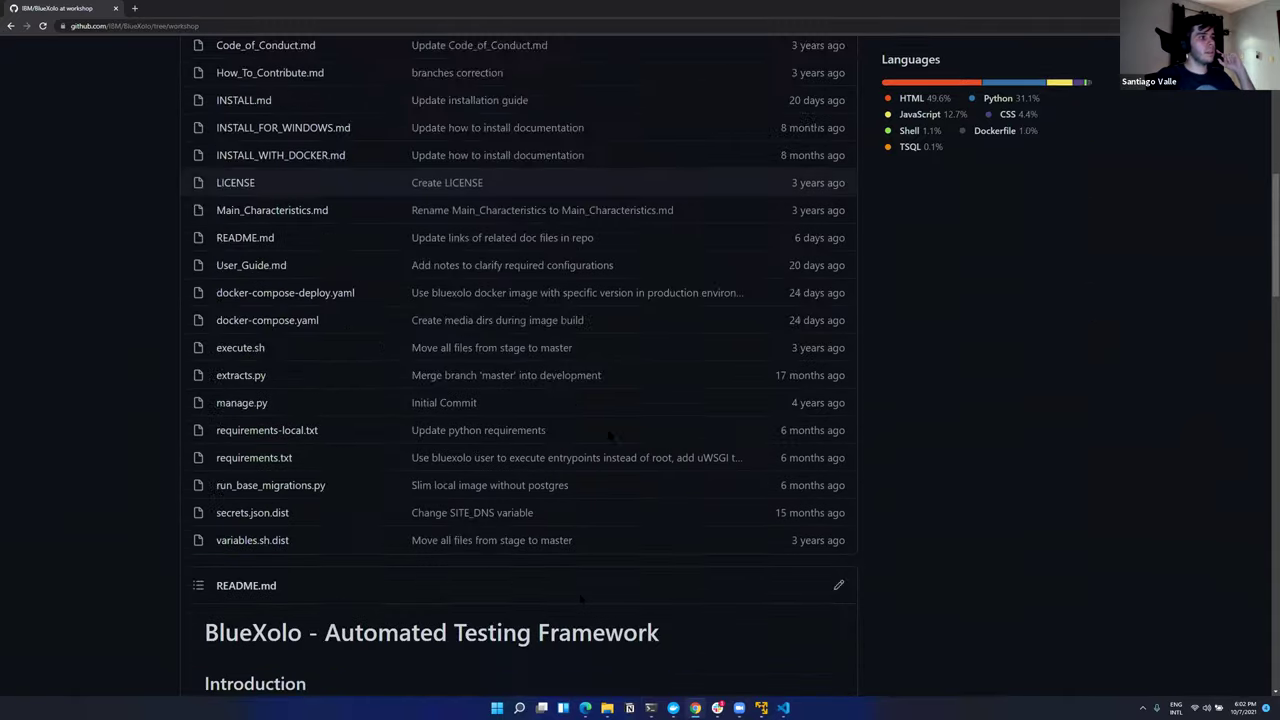
{"action": "scroll", "coordinate": [518, 437], "scroll_direction": "down", "scroll_amount": 3}
{"action": "left_click", "coordinate": [350, 500]}
{"action": "scroll", "coordinate": [480, 440], "scroll_direction": "down", "scroll_amount": 3}
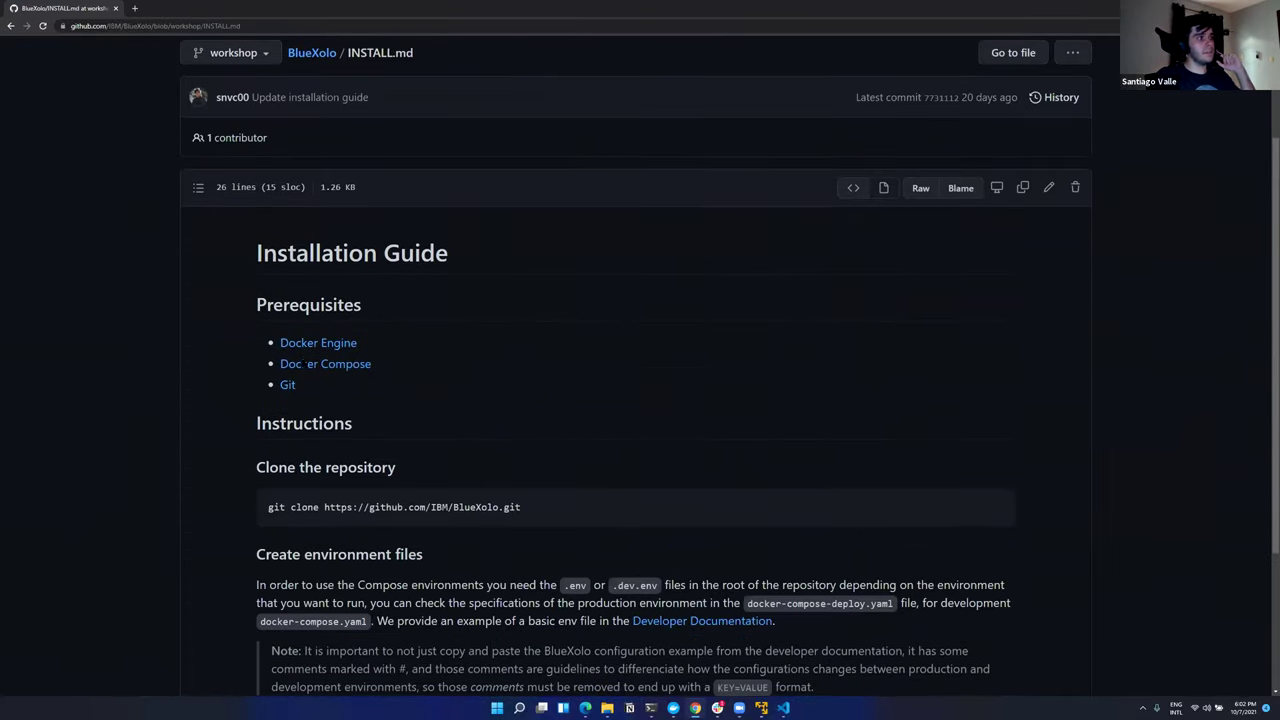
{"action": "scroll", "coordinate": [480, 440], "scroll_direction": "down", "scroll_amount": 3}
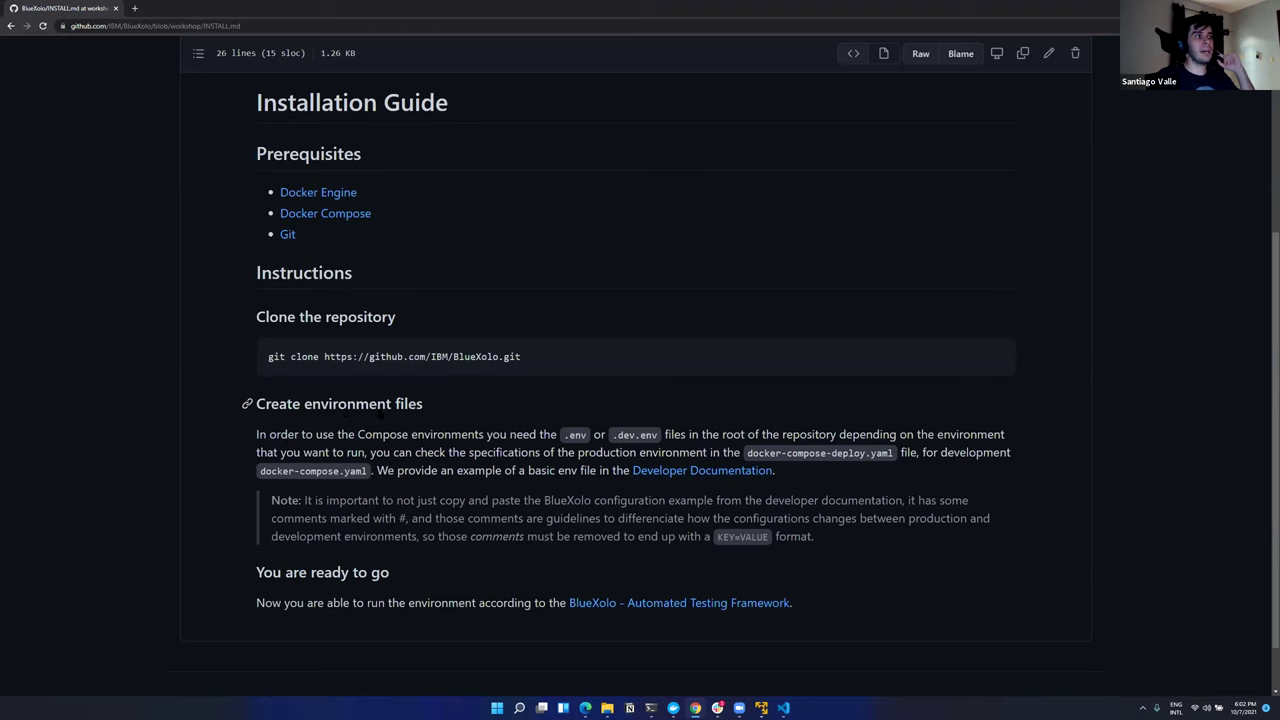
Step: Open the Developer Documentation at the BlueXolo configurations example env settings
{"action": "left_click", "coordinate": [737, 471]}
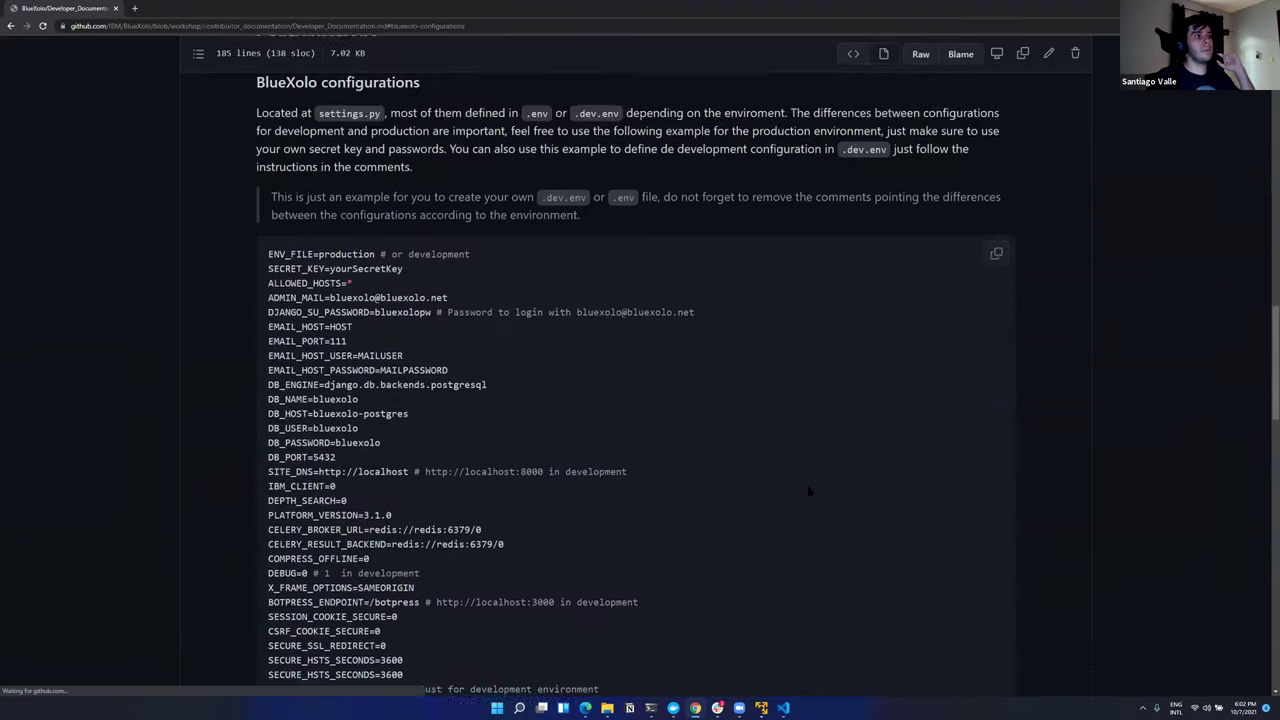
{"action": "scroll", "coordinate": [810, 490], "scroll_direction": "down", "scroll_amount": 1}
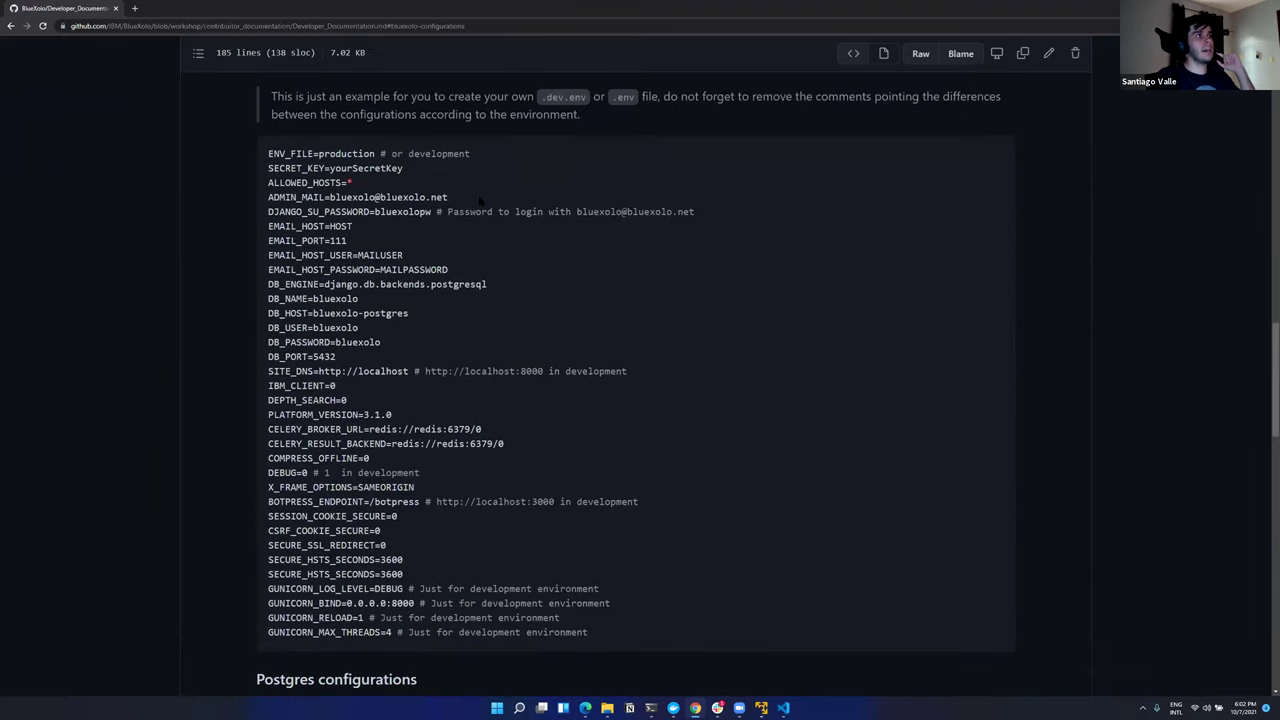
{"action": "scroll", "coordinate": [426, 240], "scroll_direction": "up", "scroll_amount": 1}
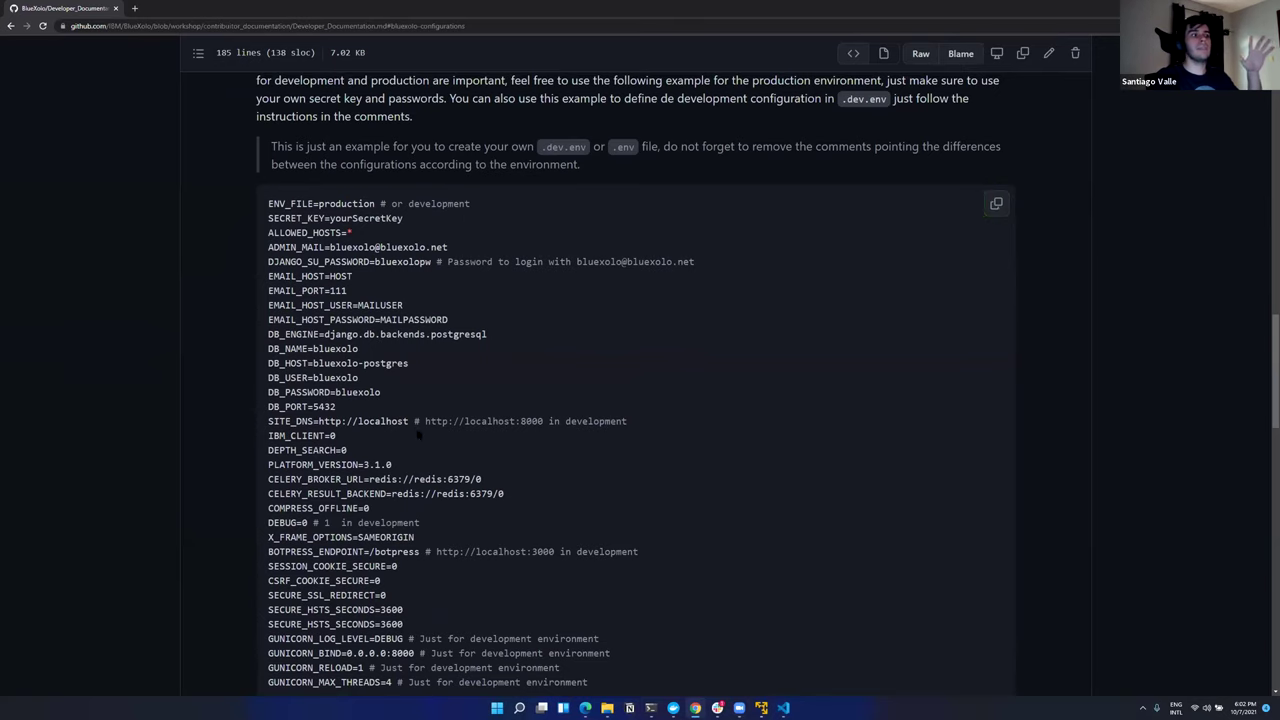
{"action": "scroll", "coordinate": [666, 623], "scroll_direction": "down", "scroll_amount": 1}
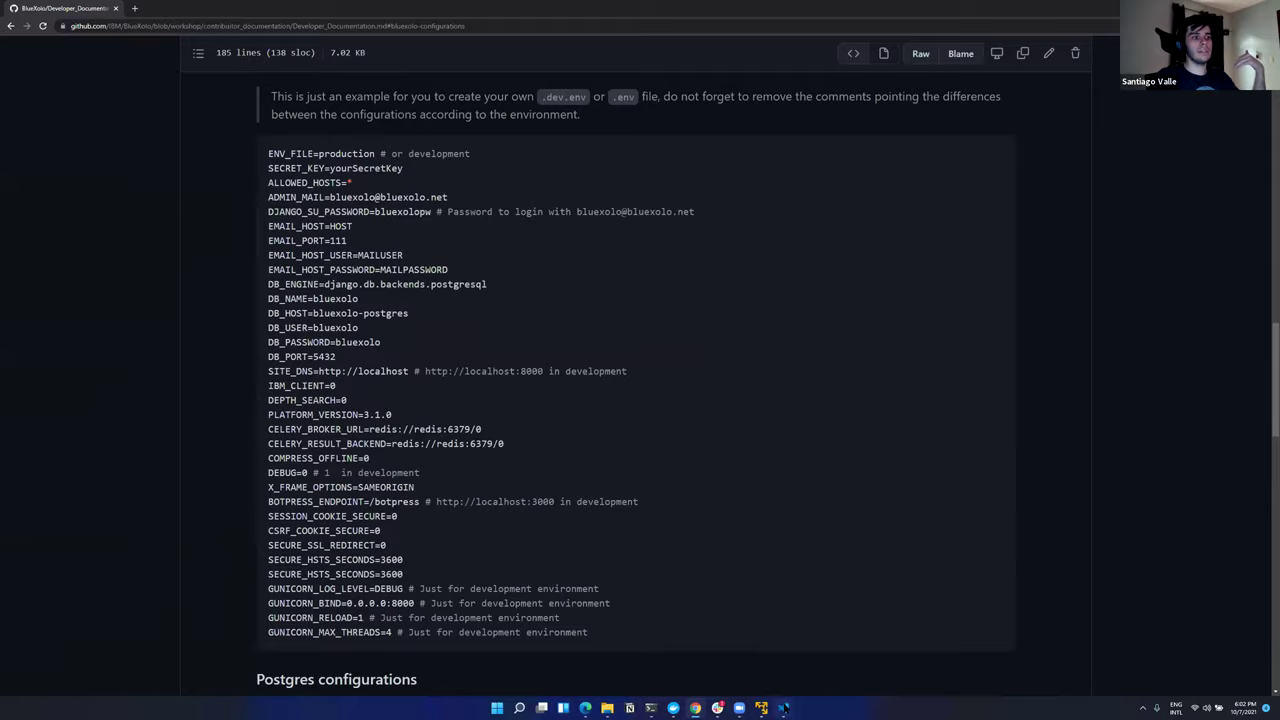
{"action": "left_click", "coordinate": [784, 708]}
Step: Paste the example configuration into .dev.env and edit the postgresql engine value on line 10
{"action": "key", "text": "ctrl+v"}
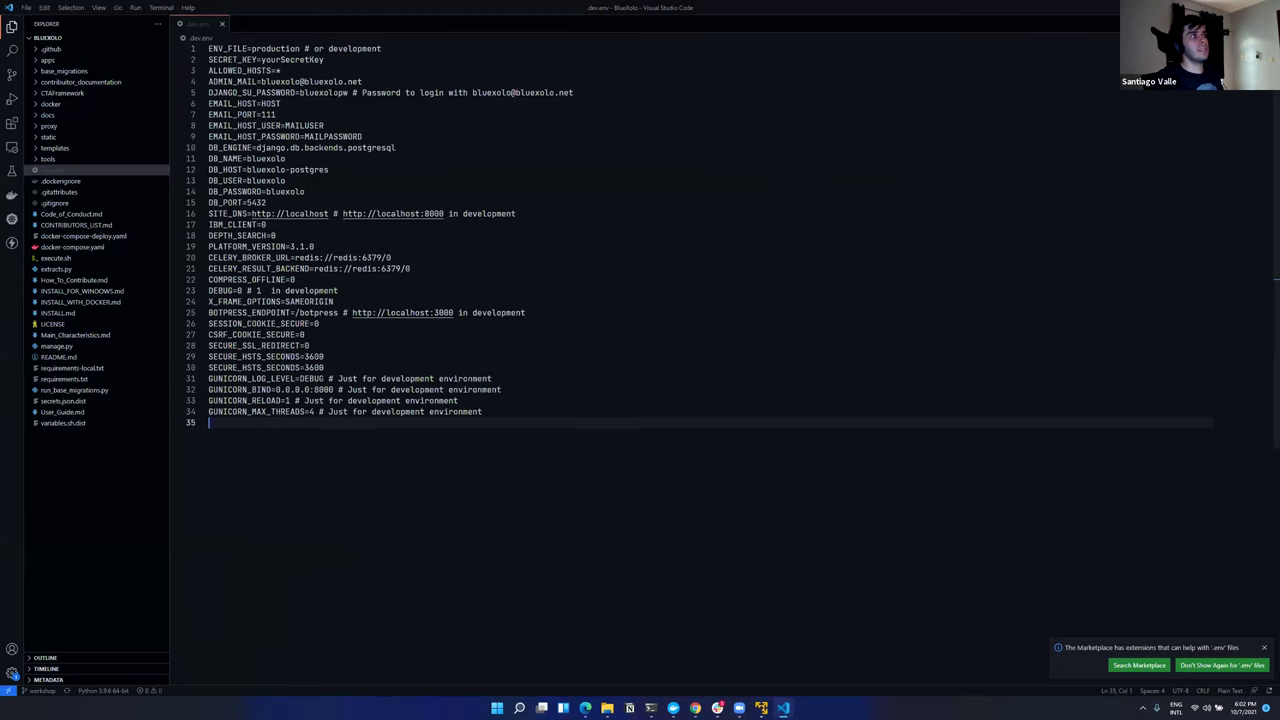
{"action": "left_click", "coordinate": [362, 147]}
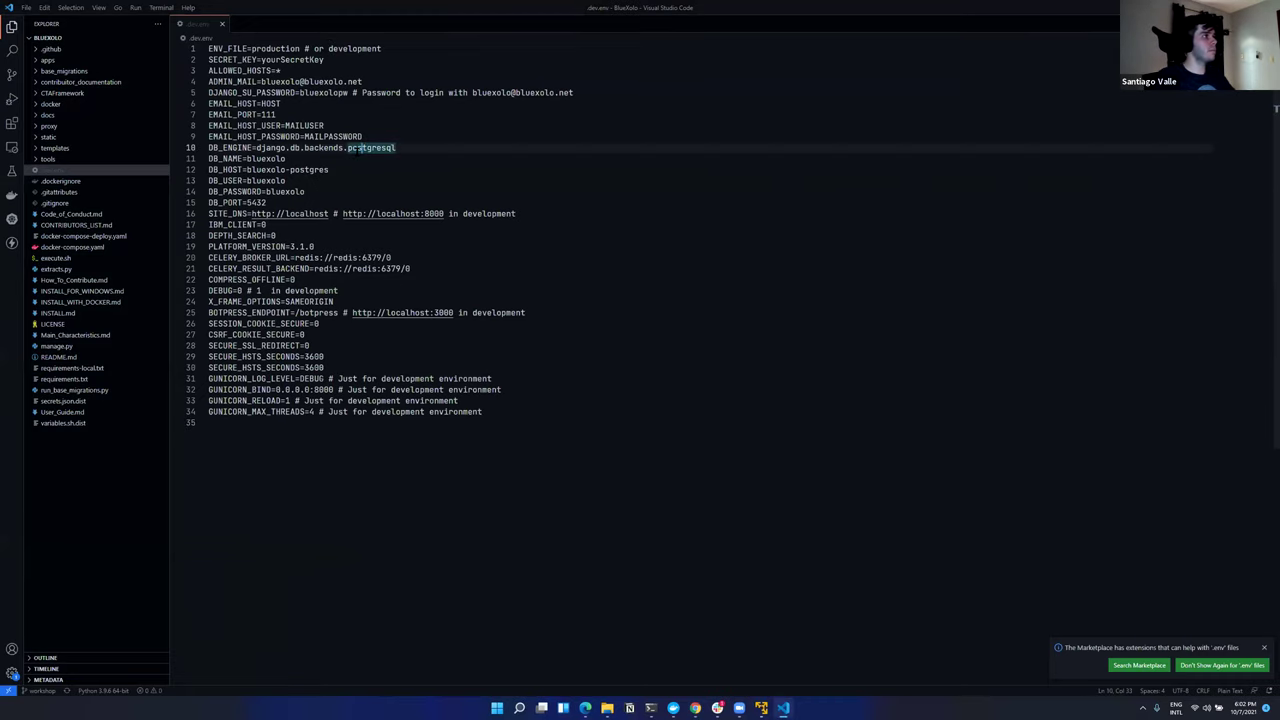
{"action": "key", "text": "BackSpace"}
{"action": "key", "text": "Right"}
{"action": "key", "text": "Delete"}
{"action": "type", "text": "eu"}
{"action": "type", "text": "s"}
Step: Review the pasted settings: database host, SECRET_KEY, port 5432 and the ENV_FILE value
{"action": "left_click", "coordinate": [494, 174]}
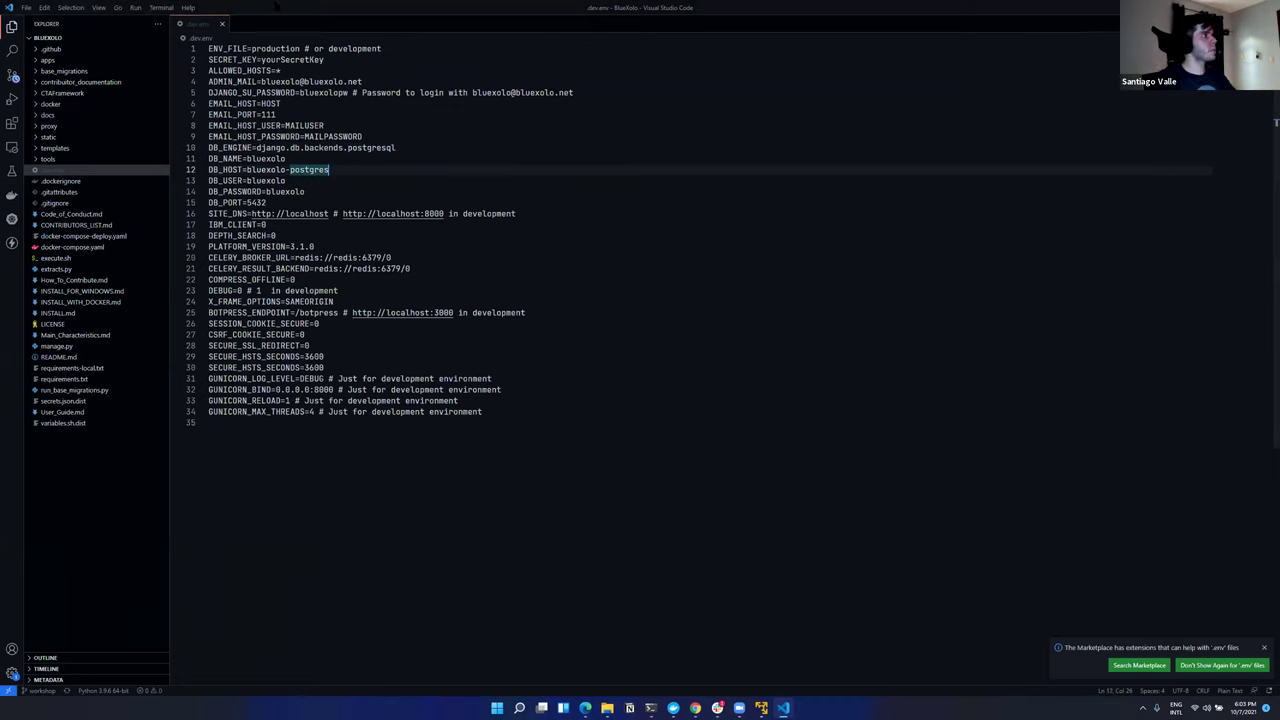
{"action": "left_click", "coordinate": [259, 60]}
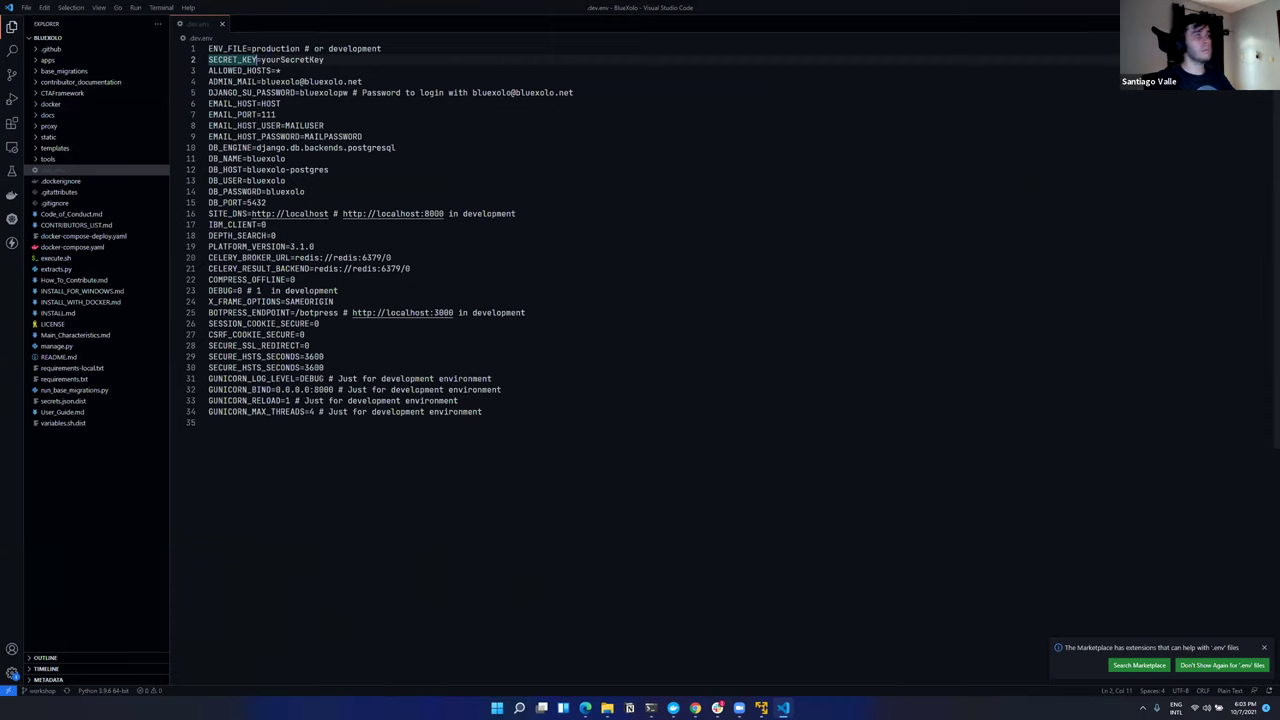
{"action": "left_click", "coordinate": [26, 7]}
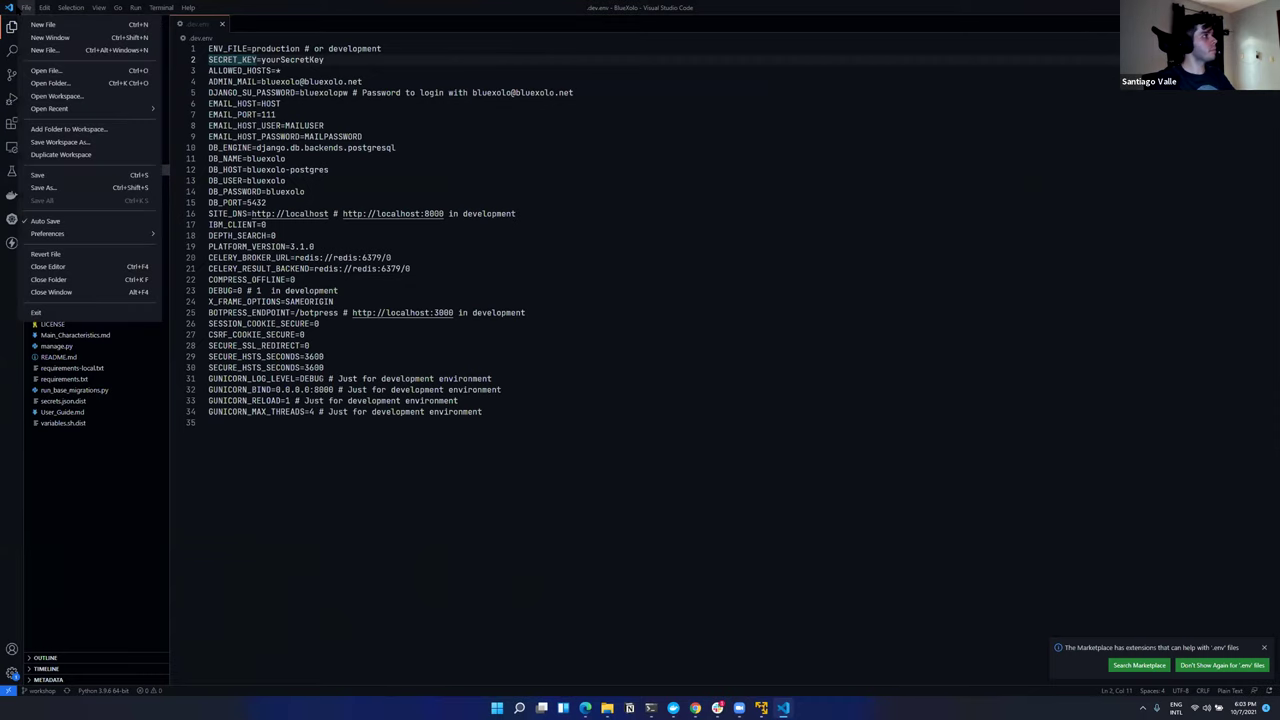
{"action": "mouse_move", "coordinate": [44, 8]}
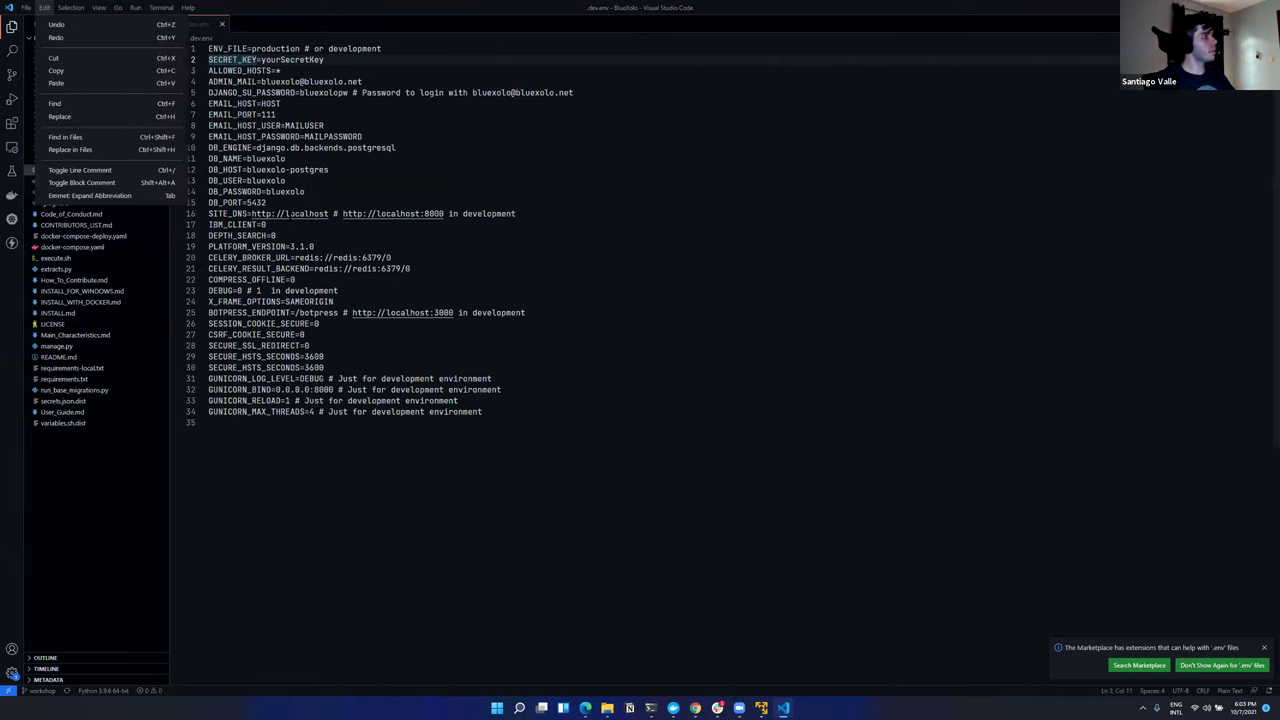
{"action": "double_click", "coordinate": [257, 202]}
{"action": "left_click", "coordinate": [509, 464]}
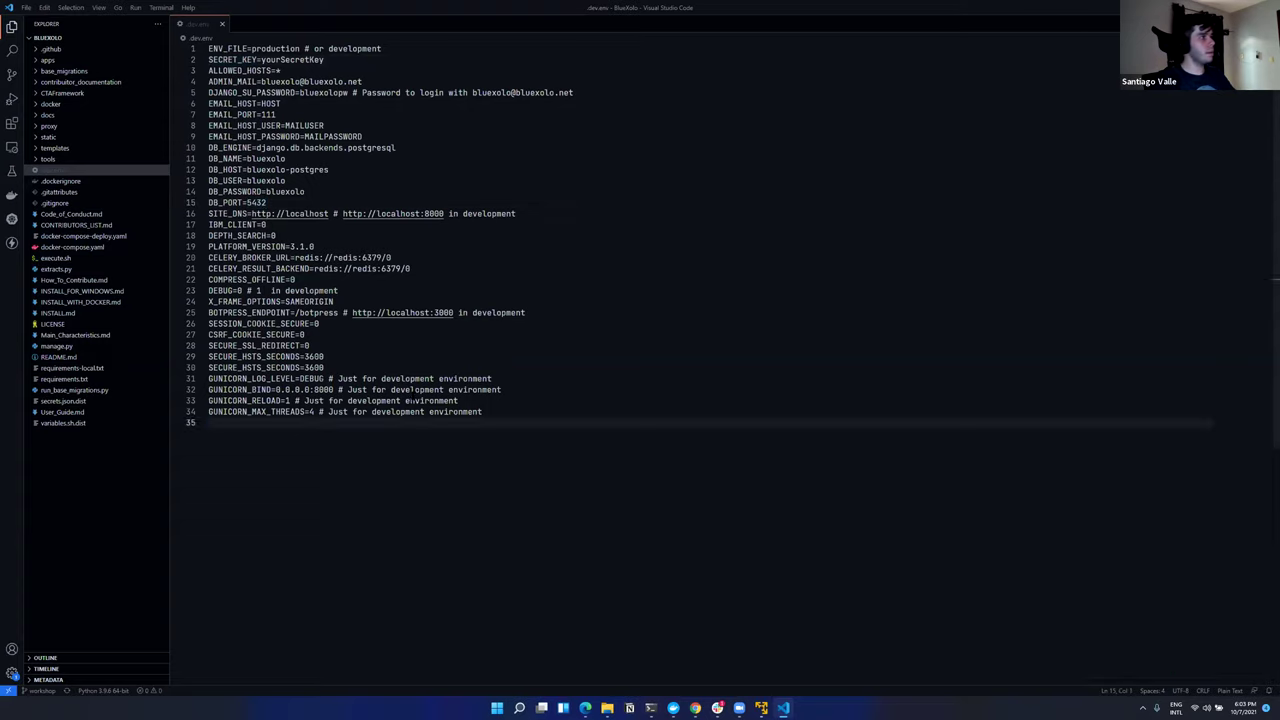
{"action": "left_click", "coordinate": [410, 400]}
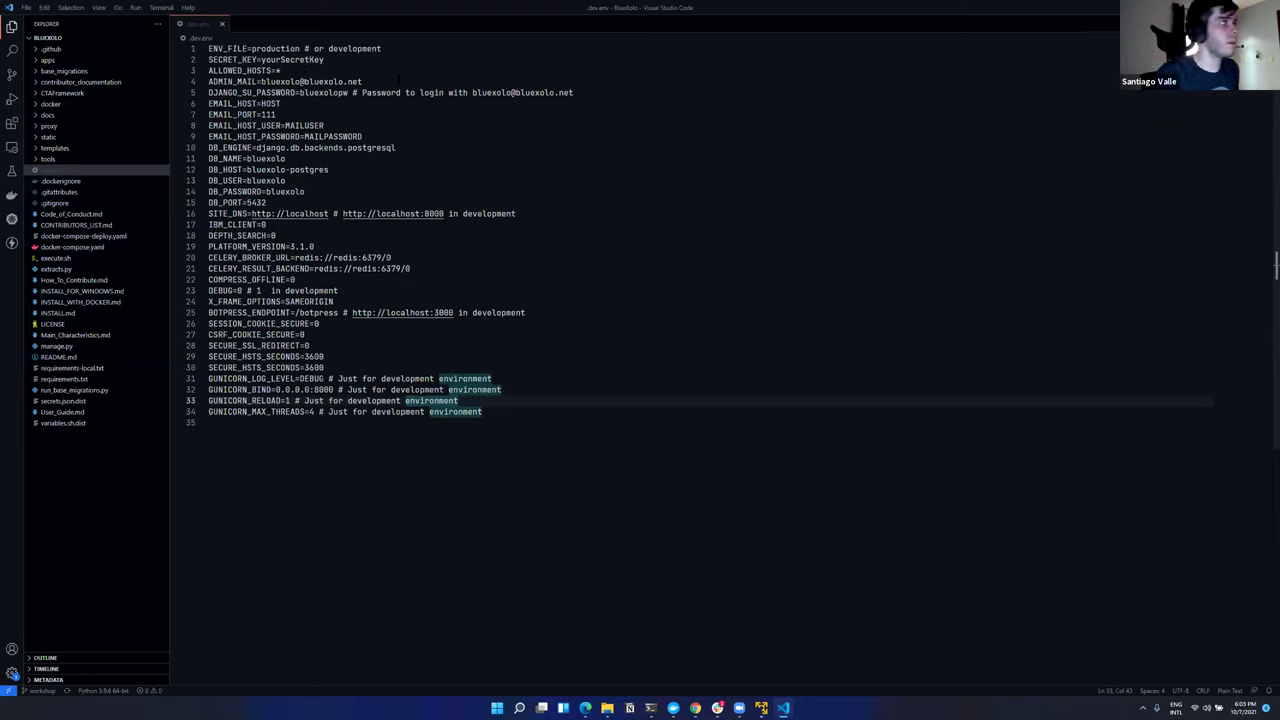
{"action": "mouse_move", "coordinate": [252, 48]}
{"action": "left_mouse_down"}
{"action": "mouse_move", "coordinate": [300, 48]}
{"action": "mouse_move", "coordinate": [268, 48]}
{"action": "left_mouse_up"}
{"action": "left_click", "coordinate": [249, 48]}
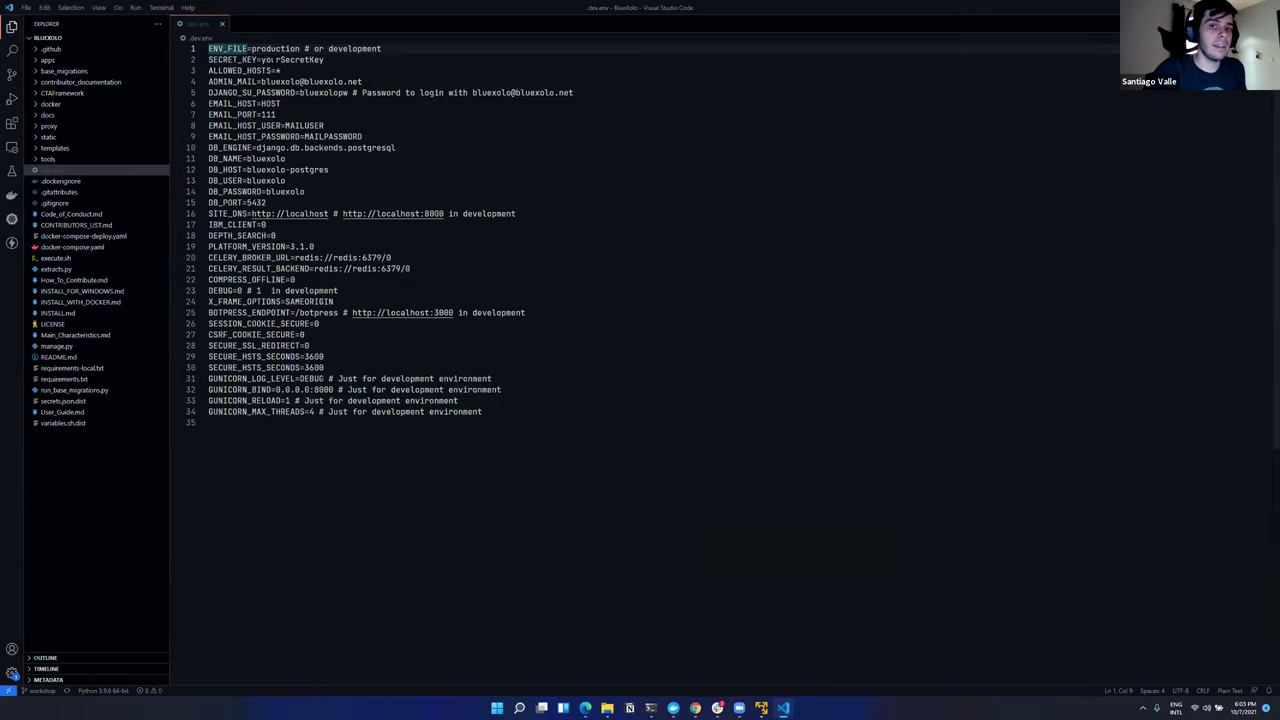
Step: Set ENV_FILE=development on line 1 and remove the password comment from line 5
{"action": "double_click", "coordinate": [272, 59]}
{"action": "left_click_drag", "start_coordinate": [251, 48], "coordinate": [328, 49]}
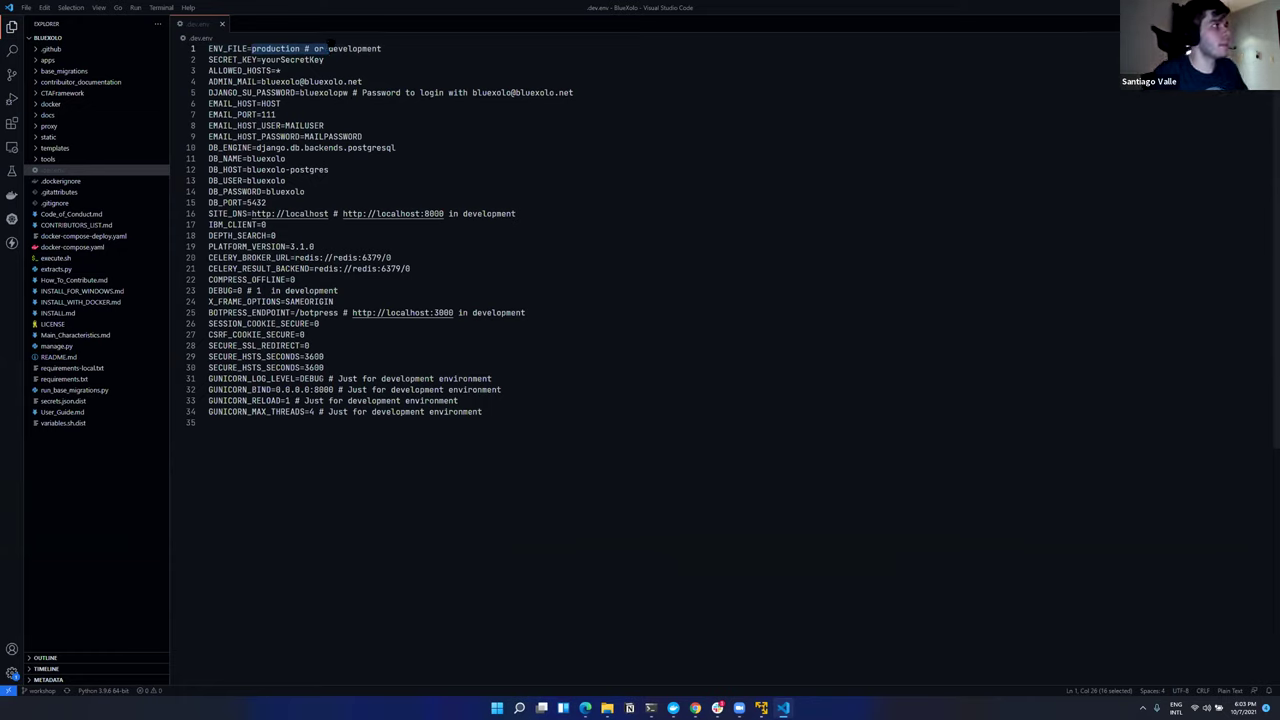
{"action": "key", "text": "BackSpace"}
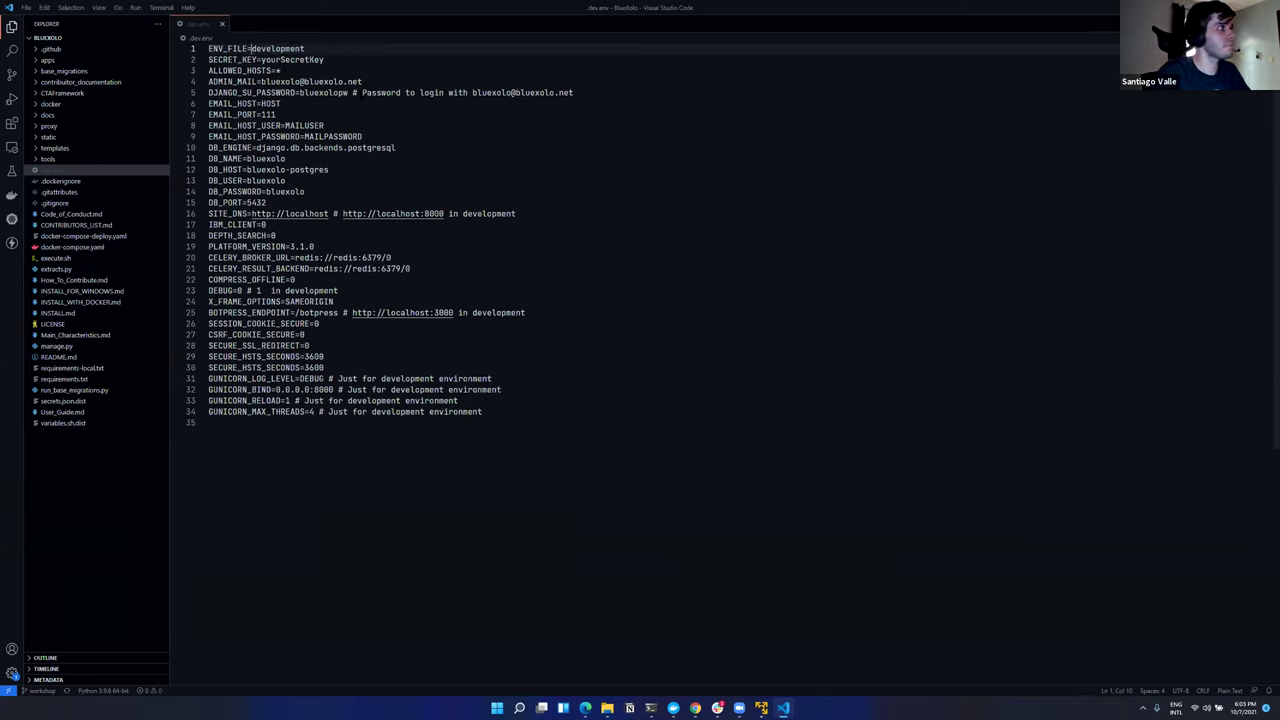
{"action": "left_click", "coordinate": [352, 92]}
{"action": "left_click", "coordinate": [605, 92]}
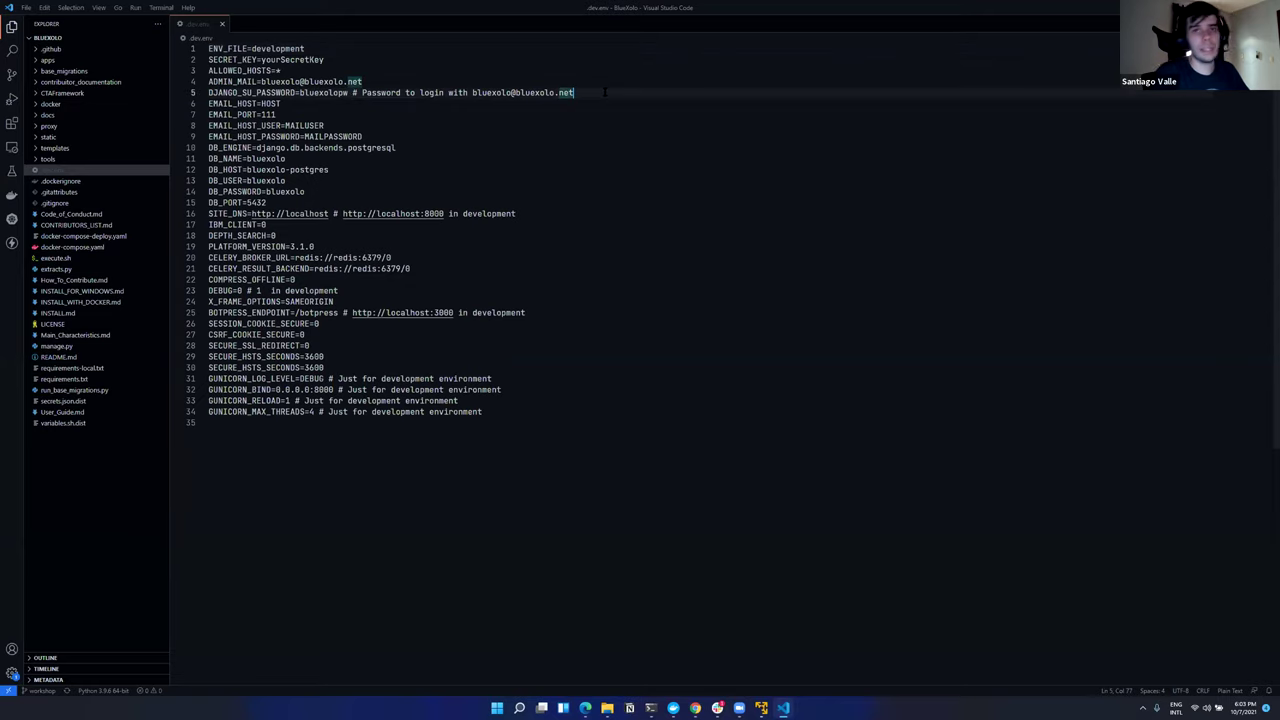
{"action": "left_click_drag", "start_coordinate": [578, 92], "coordinate": [350, 92]}
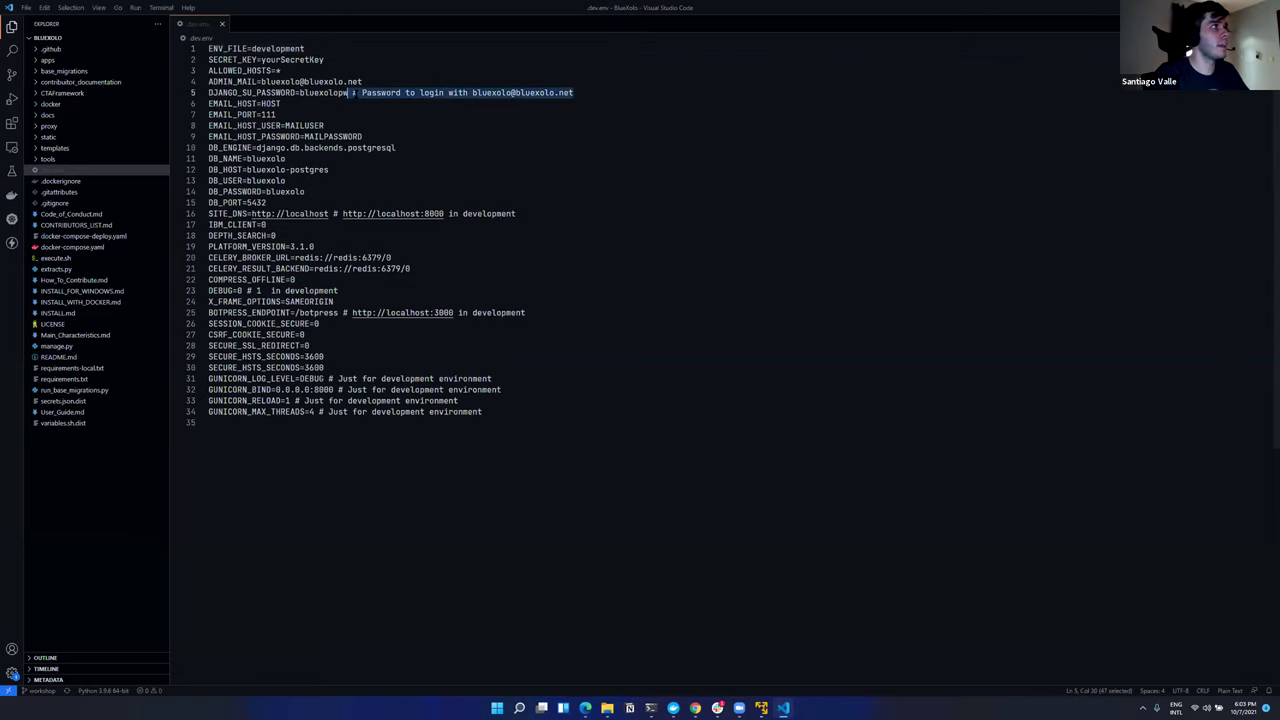
{"action": "key", "text": "BackSpace"}
{"action": "scroll", "coordinate": [372, 140], "scroll_direction": "down", "scroll_amount": 1}
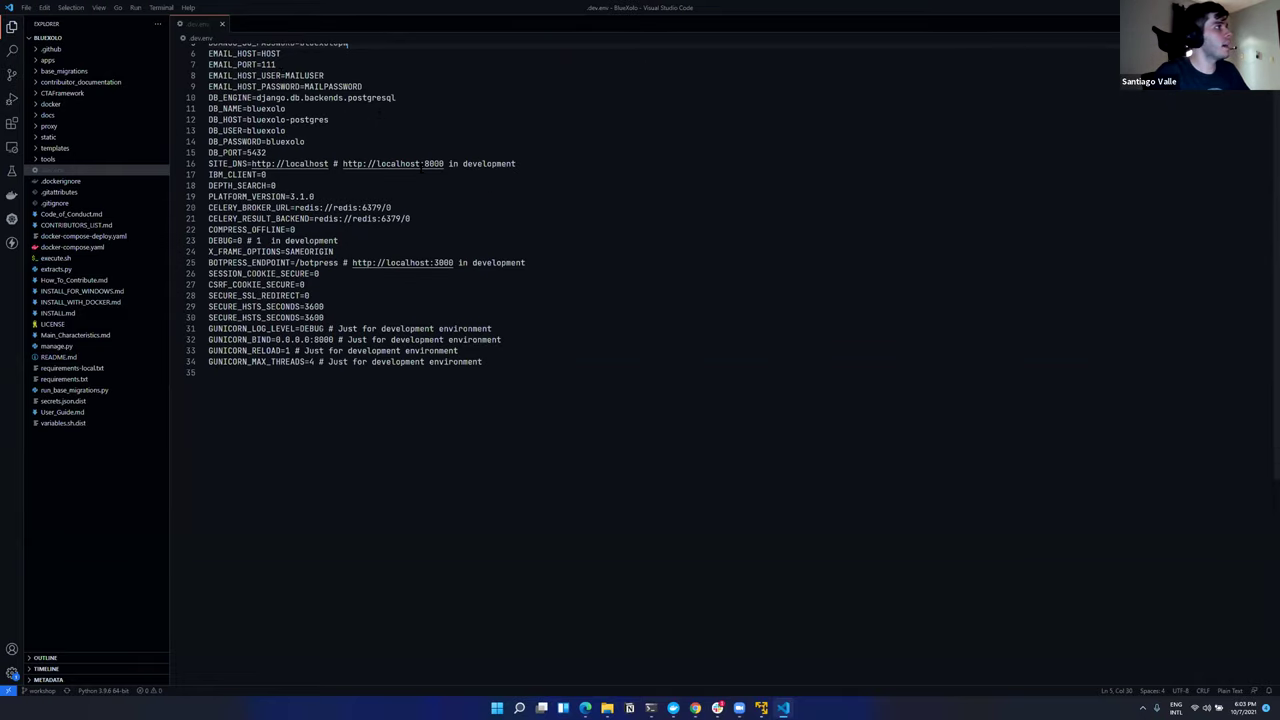
{"action": "left_click", "coordinate": [419, 163]}
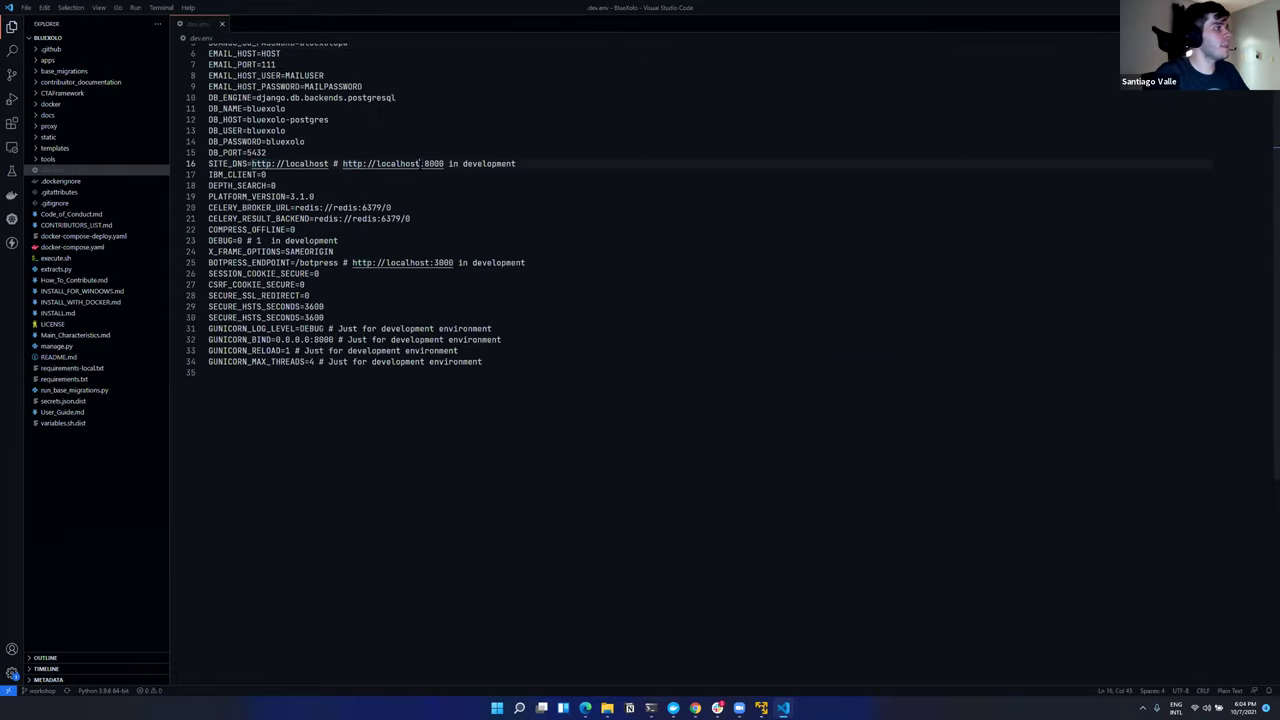
{"action": "double_click", "coordinate": [419, 163]}
{"action": "left_click", "coordinate": [428, 163]}
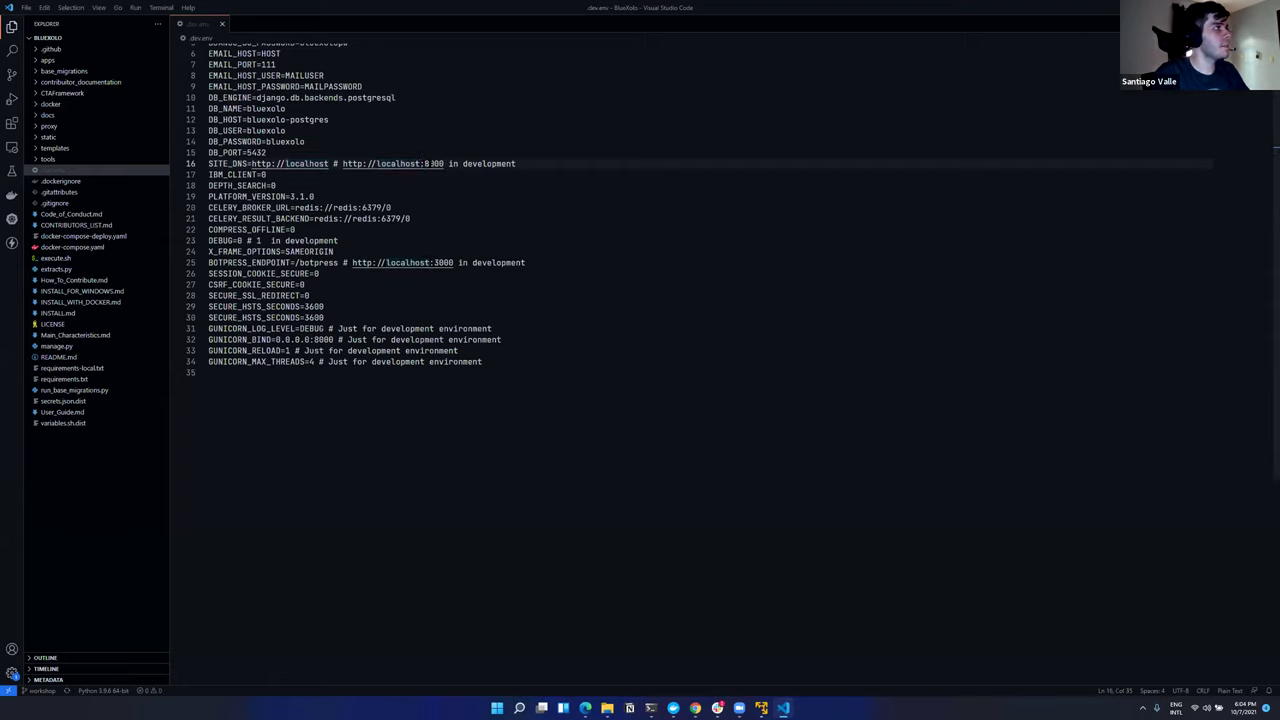
{"action": "left_click_drag", "start_coordinate": [344, 163], "coordinate": [250, 163]}
{"action": "key", "text": "BackSpace"}
{"action": "left_click_drag", "start_coordinate": [357, 163], "coordinate": [441, 162]}
{"action": "key", "text": "BackSpace"}
{"action": "key", "text": "BackSpace"}
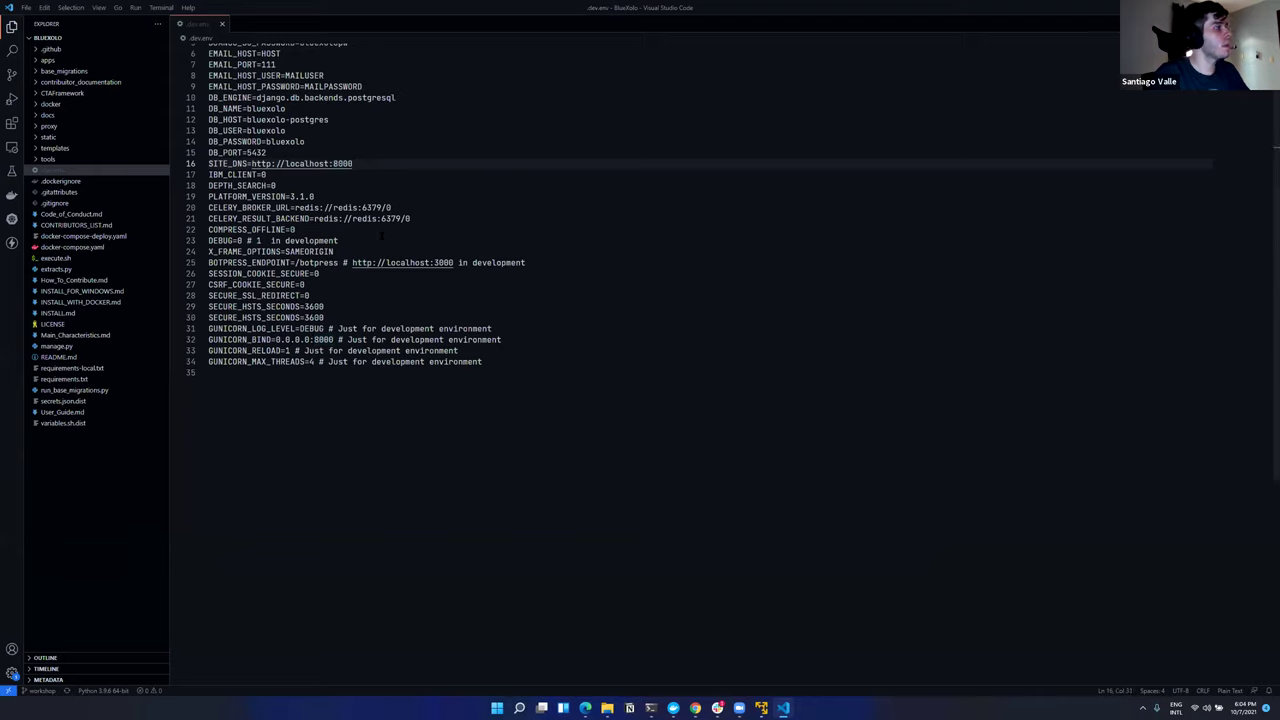
{"action": "left_click_drag", "start_coordinate": [252, 163], "coordinate": [352, 163]}
{"action": "left_click", "coordinate": [329, 167]}
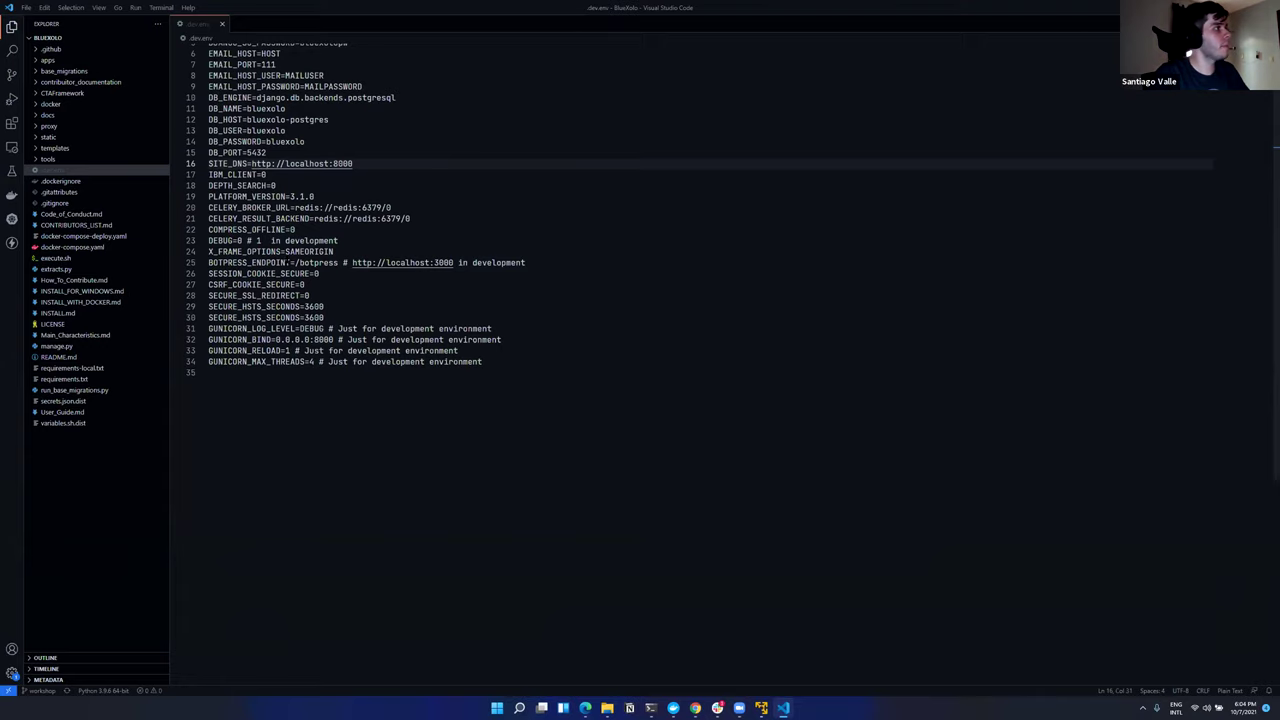
{"action": "left_click", "coordinate": [459, 262]}
{"action": "scroll", "coordinate": [330, 237], "scroll_direction": "down", "scroll_amount": 1}
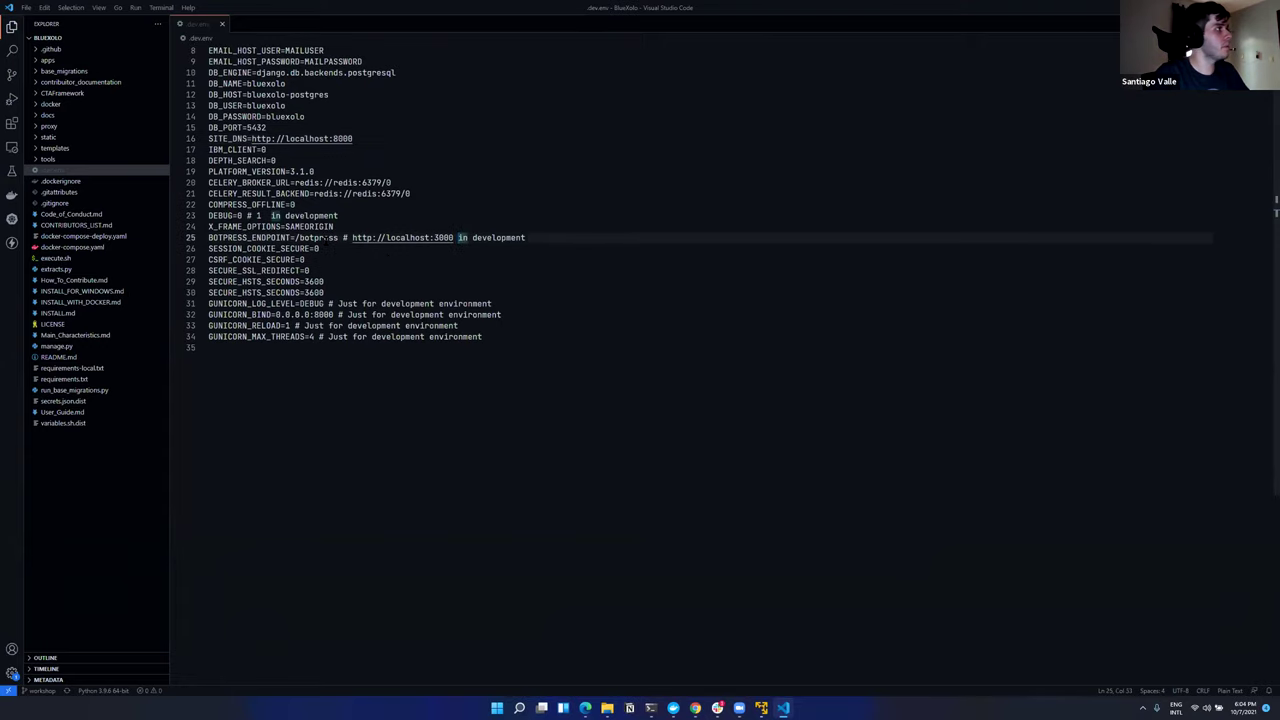
{"action": "left_click_drag", "start_coordinate": [293, 238], "coordinate": [396, 238]}
{"action": "key", "text": "BackSpace"}
{"action": "key", "text": "BackSpace"}
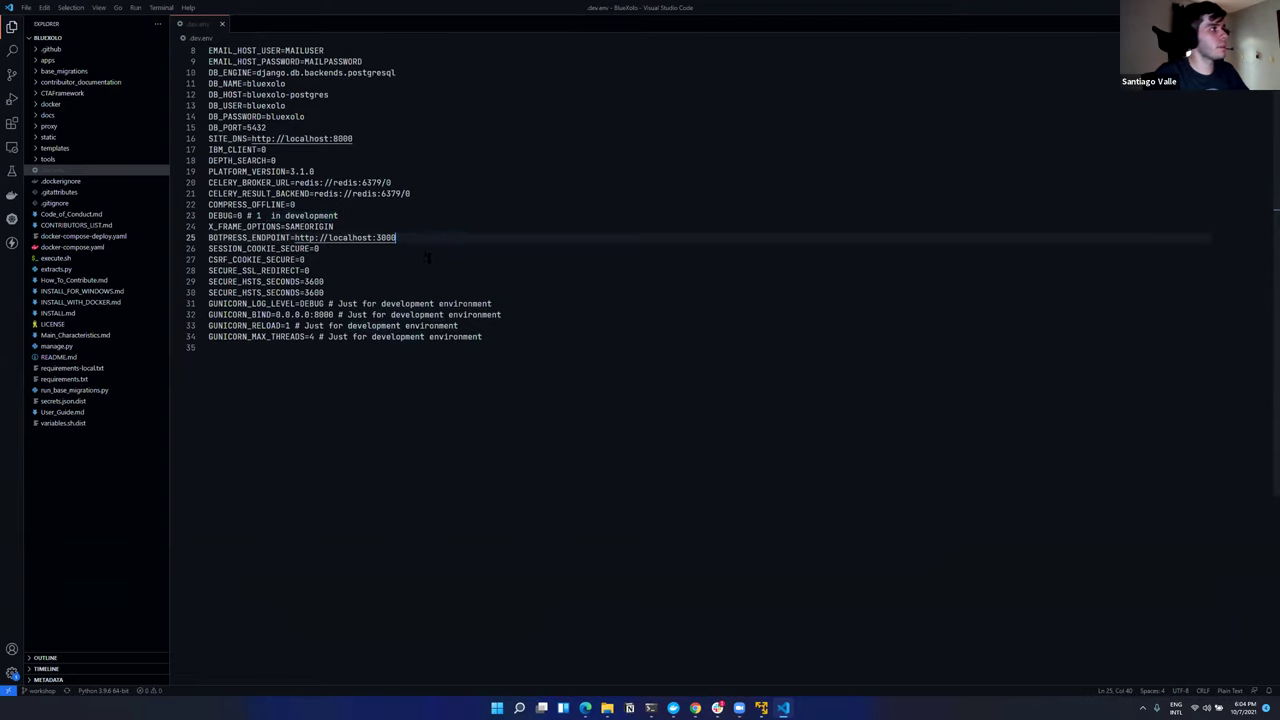
{"action": "scroll", "coordinate": [396, 238], "scroll_direction": "down", "scroll_amount": 2}
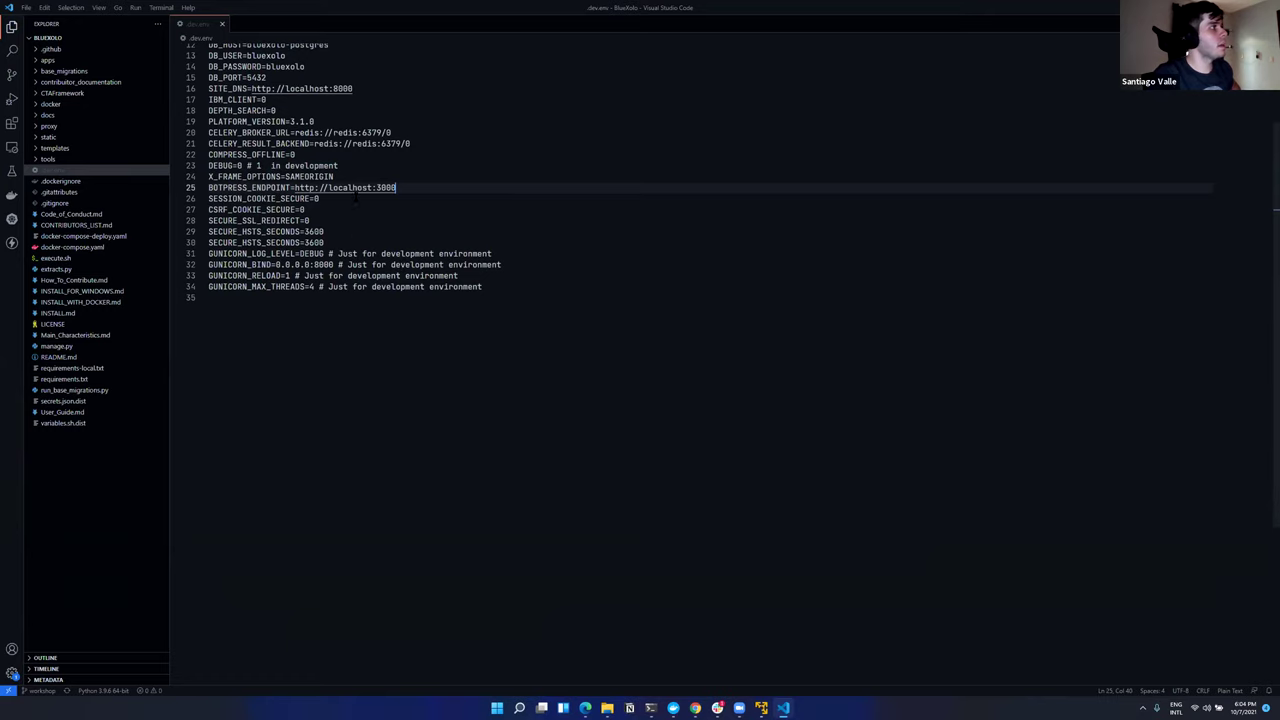
{"action": "scroll", "coordinate": [355, 197], "scroll_direction": "up", "scroll_amount": 2}
{"action": "scroll", "coordinate": [321, 222], "scroll_direction": "up", "scroll_amount": 1}
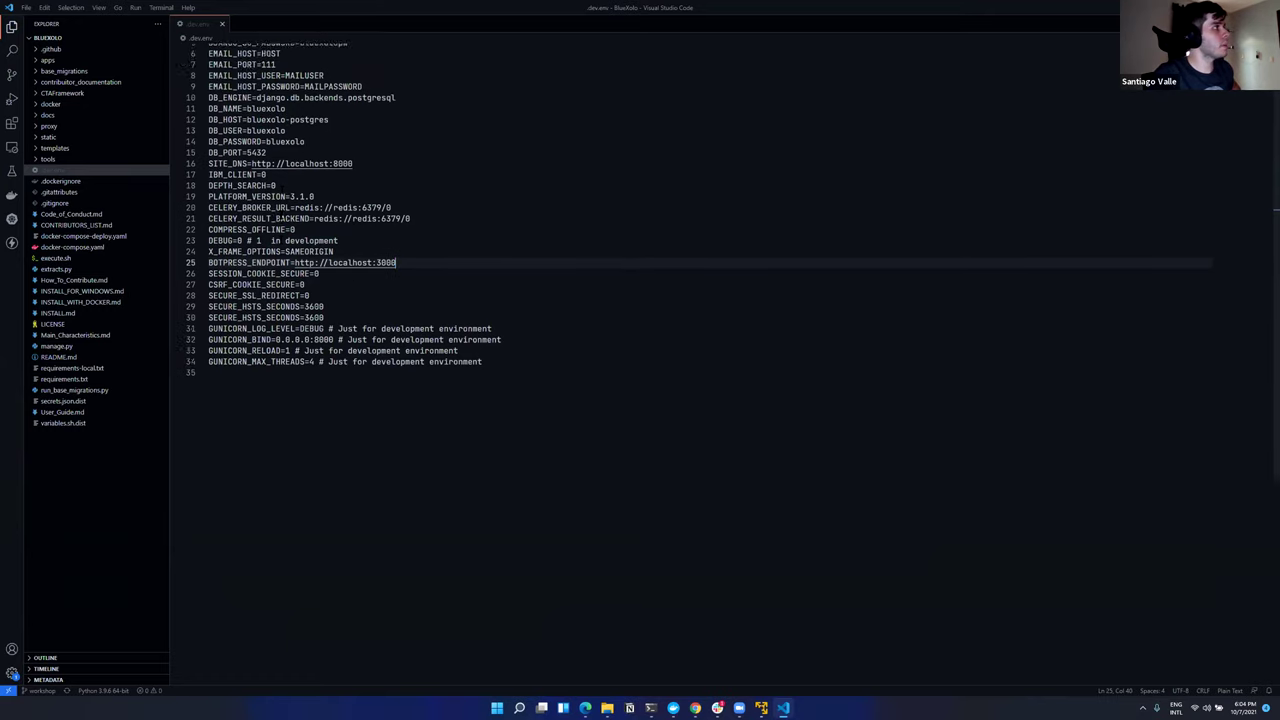
{"action": "scroll", "coordinate": [330, 266], "scroll_direction": "up", "scroll_amount": 1}
Step: Replace the value and comment after DEBUG on line 23 with 1
{"action": "double_click", "coordinate": [310, 265]}
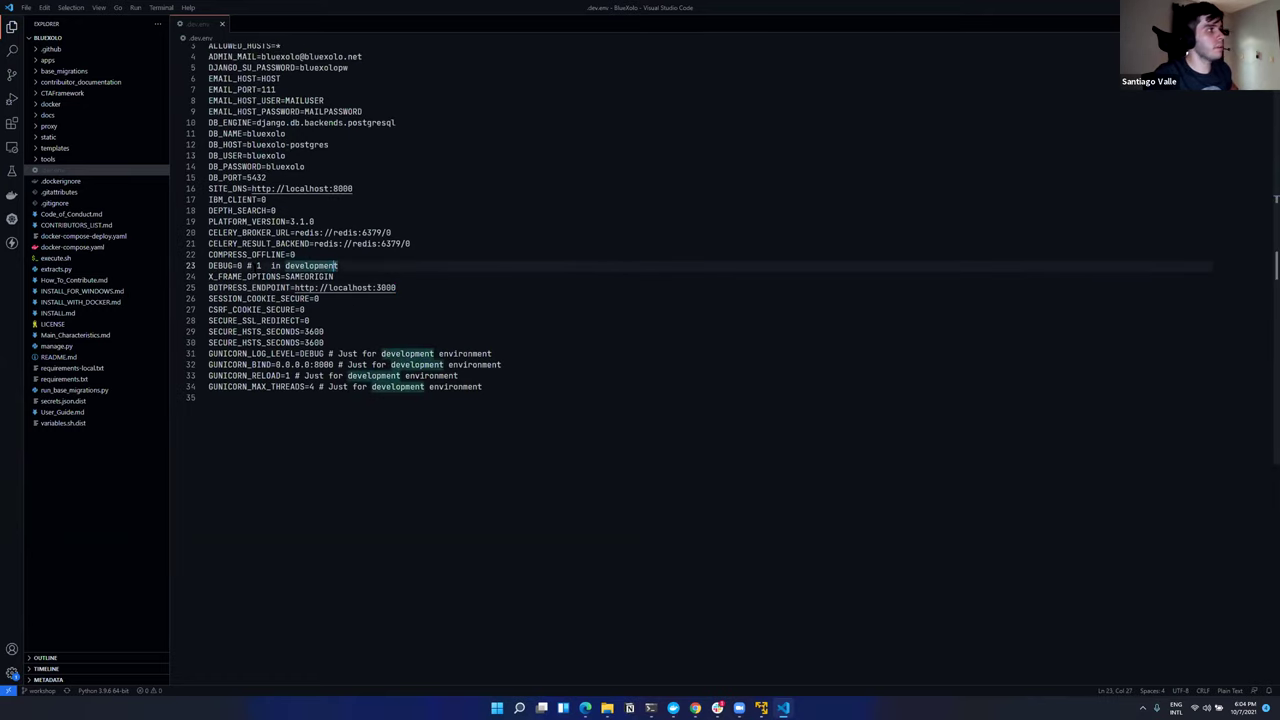
{"action": "left_click", "coordinate": [229, 265]}
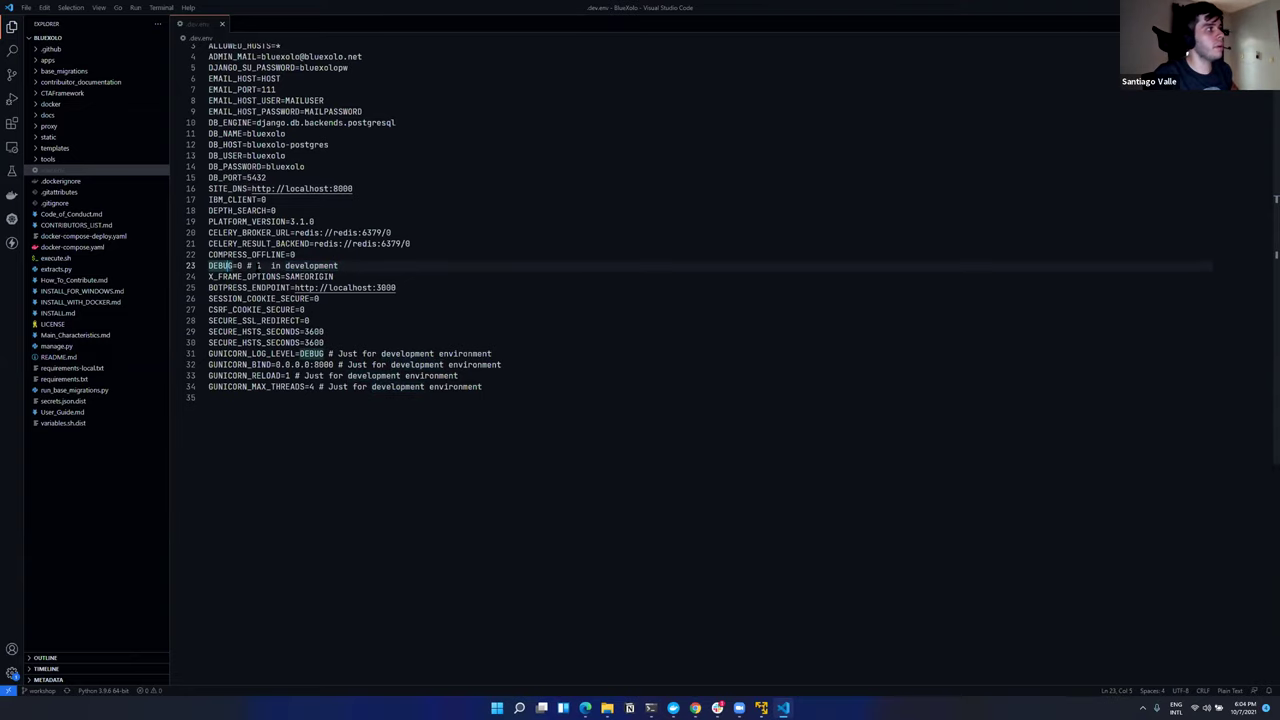
{"action": "left_click_drag", "start_coordinate": [236, 265], "coordinate": [355, 265]}
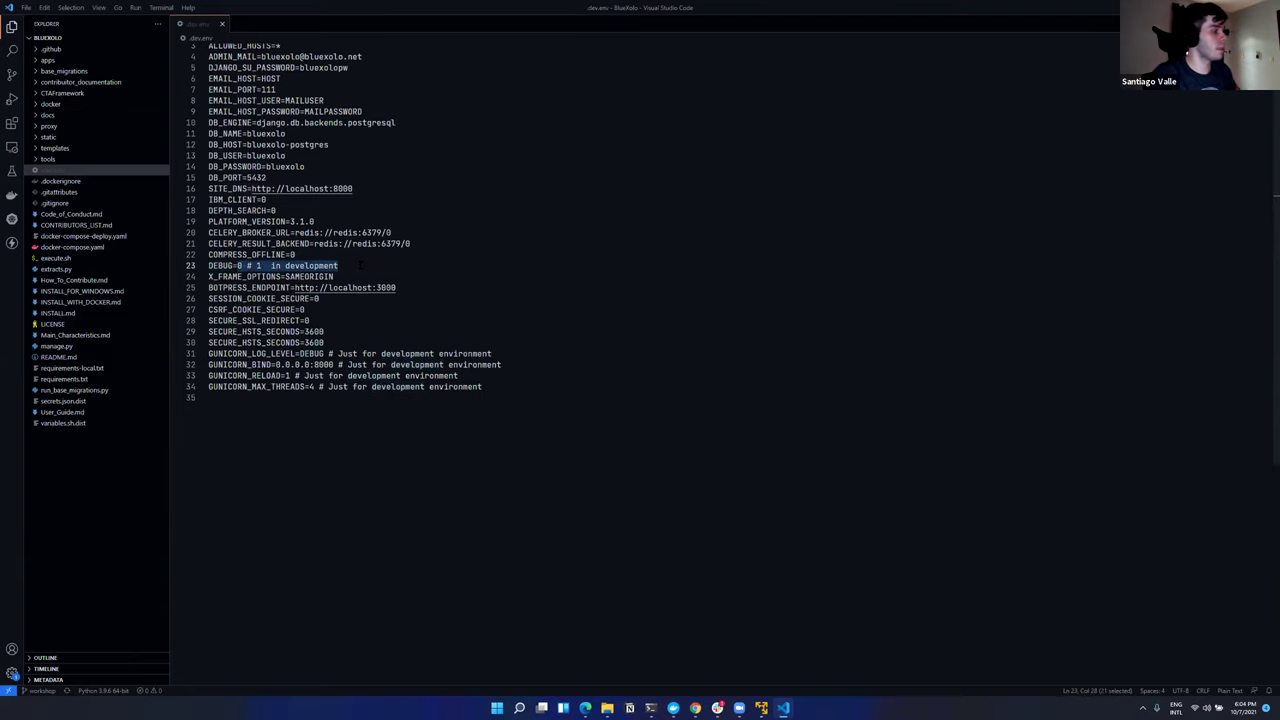
{"action": "type", "text": "1"}
{"action": "double_click", "coordinate": [300, 276]}
{"action": "scroll", "coordinate": [300, 276], "scroll_direction": "down", "scroll_amount": 2}
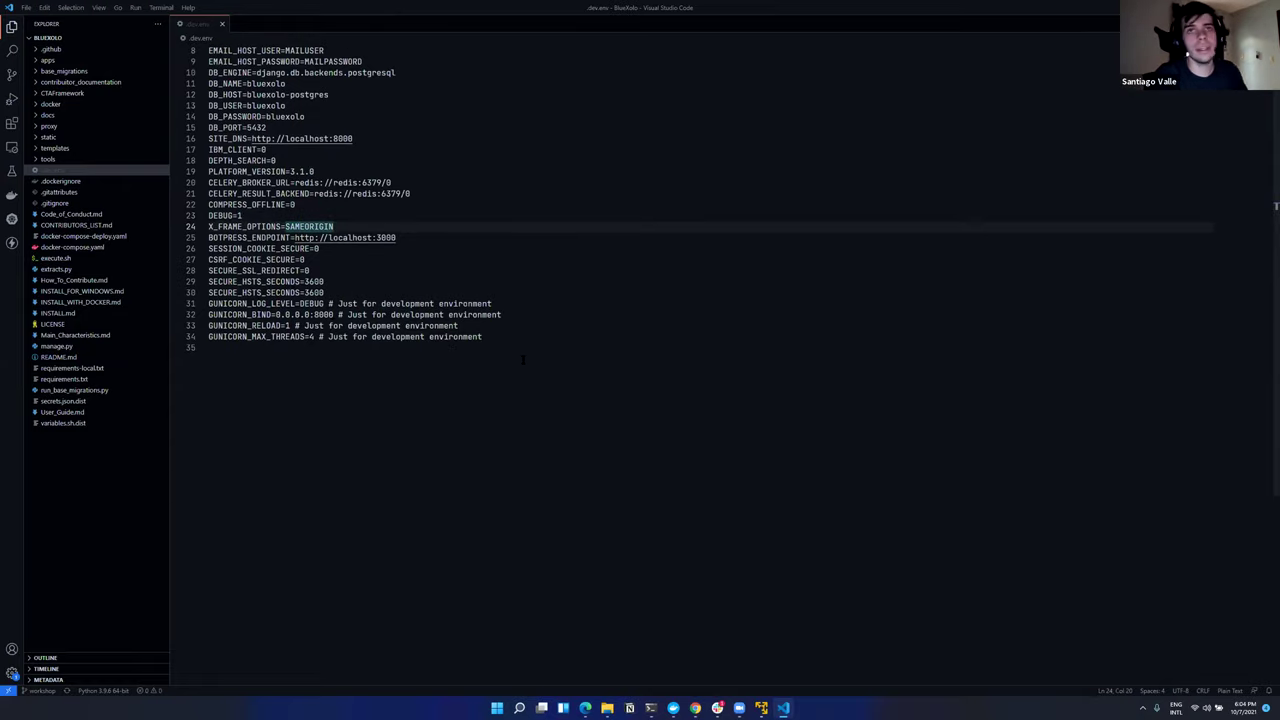
Step: Delete the development-environment comments from the four GUNICORN lines 31–34
{"action": "left_click_drag", "start_coordinate": [482, 336], "coordinate": [315, 336]}
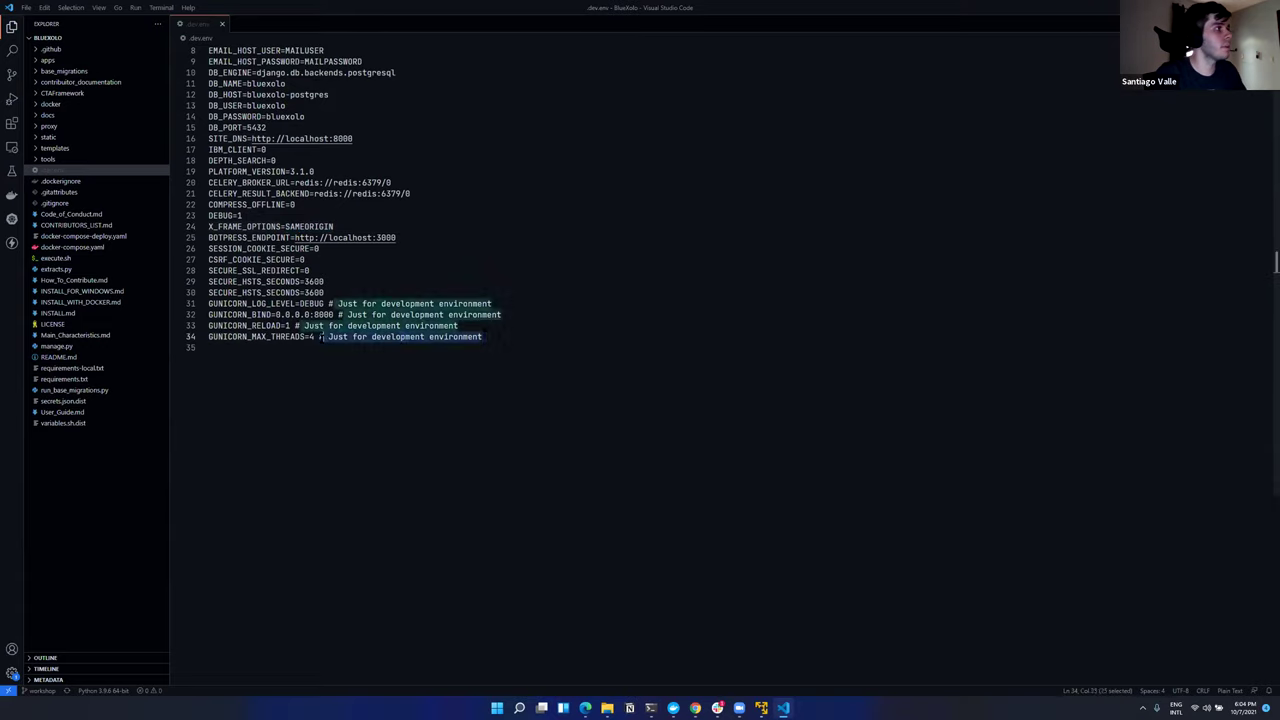
{"action": "key", "text": "BackSpace"}
{"action": "left_click_drag", "start_coordinate": [460, 325], "coordinate": [296, 325]}
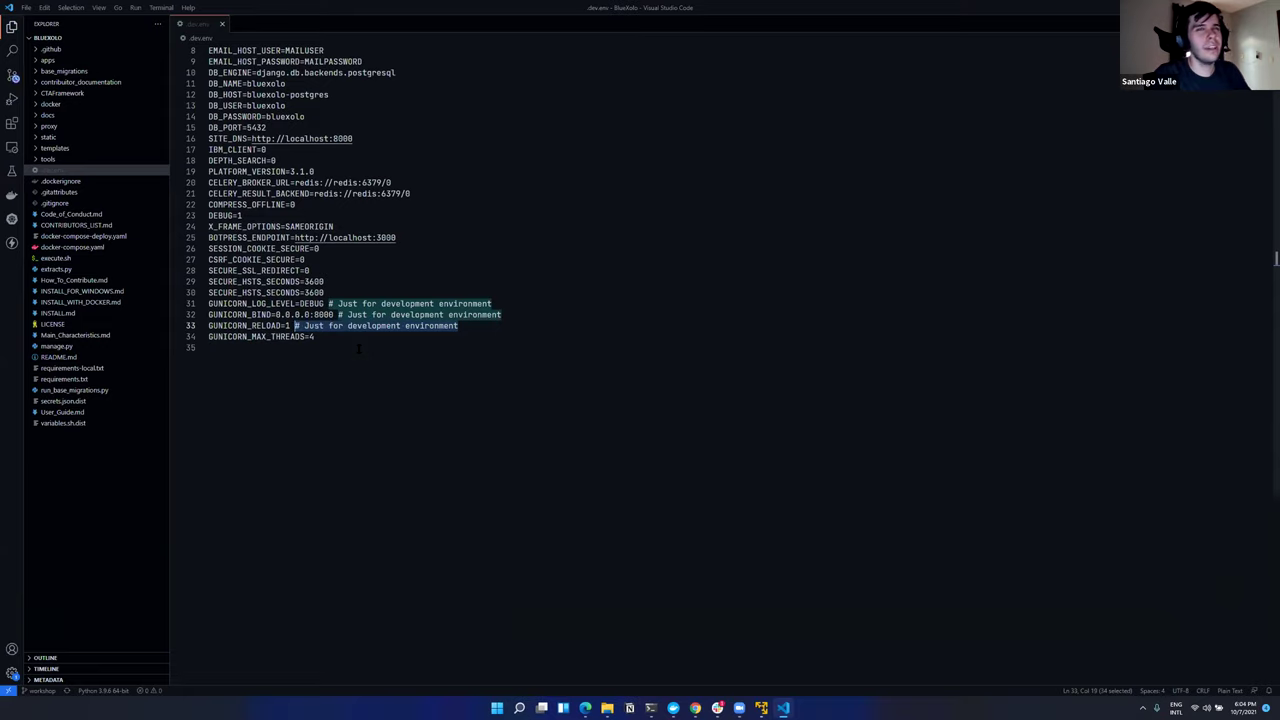
{"action": "key", "text": "BackSpace"}
{"action": "key", "text": "BackSpace"}
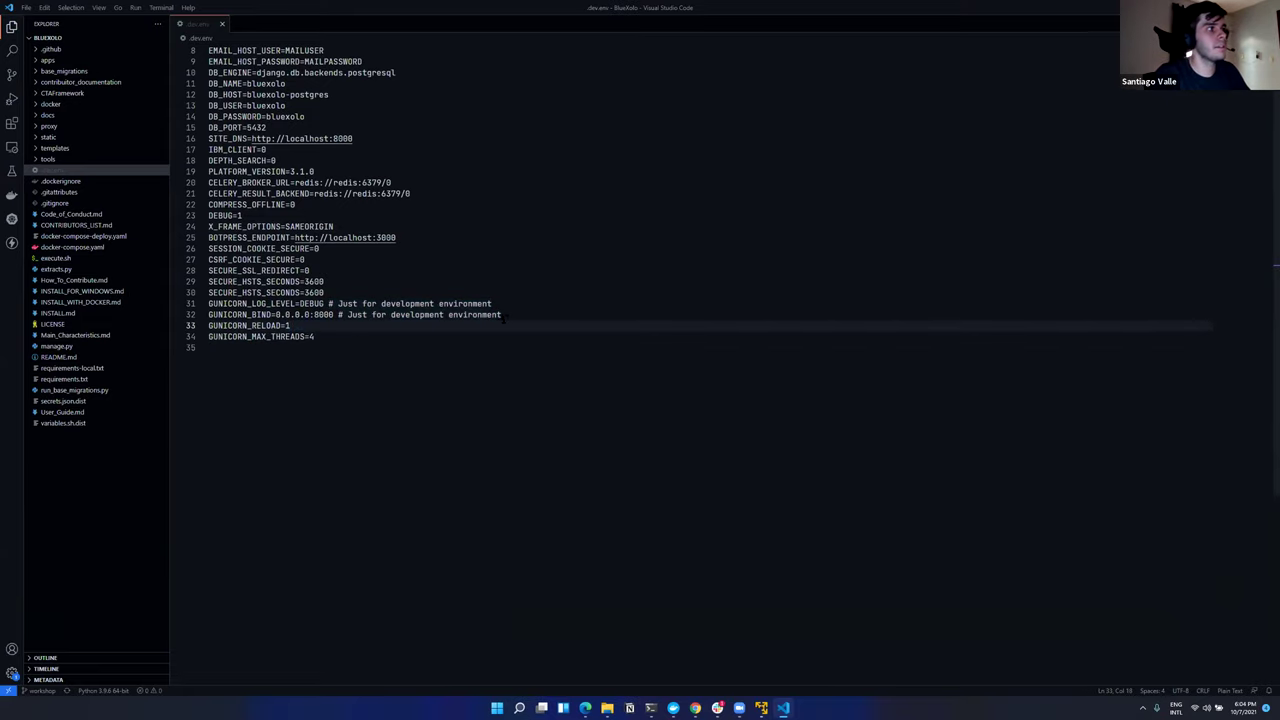
{"action": "left_click_drag", "start_coordinate": [538, 313], "coordinate": [334, 315]}
{"action": "key", "text": "BackSpace"}
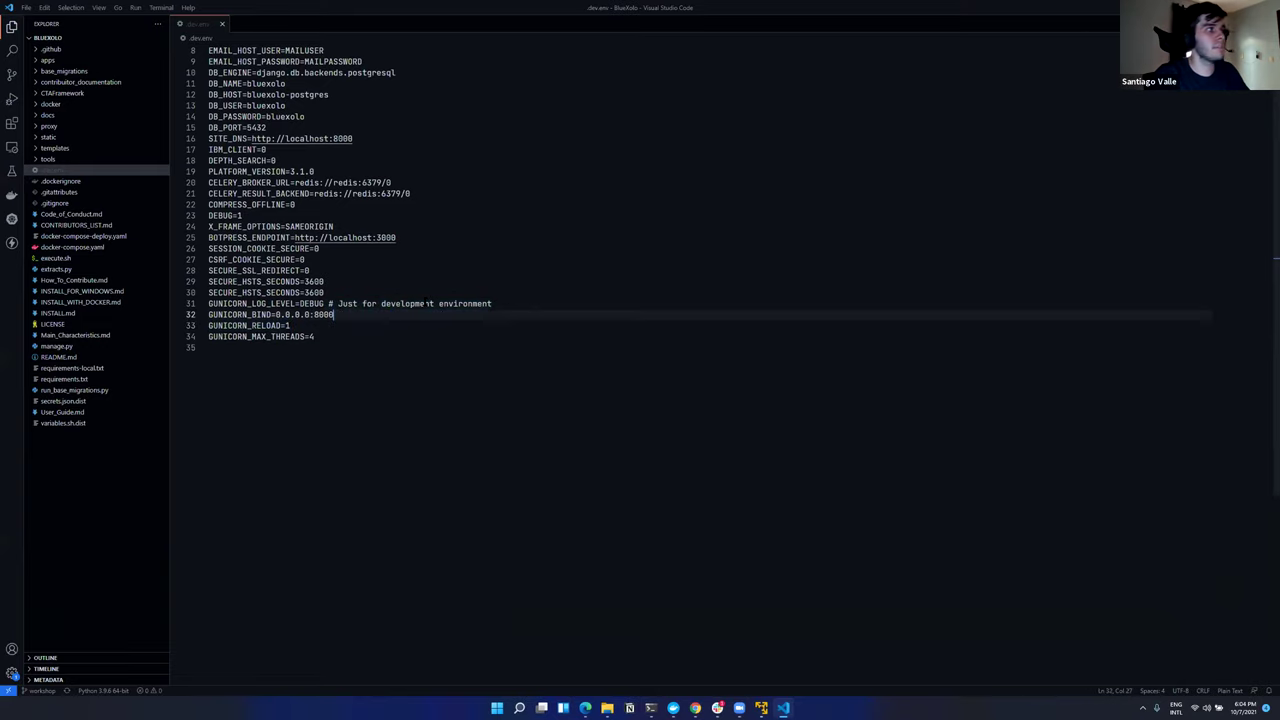
{"action": "left_click_drag", "start_coordinate": [509, 300], "coordinate": [325, 304]}
{"action": "key", "text": "BackSpace"}
{"action": "key", "text": "Down"}
{"action": "key", "text": "Down"}
{"action": "key", "text": "Down"}
{"action": "scroll", "coordinate": [425, 253], "scroll_direction": "up", "scroll_amount": 3}
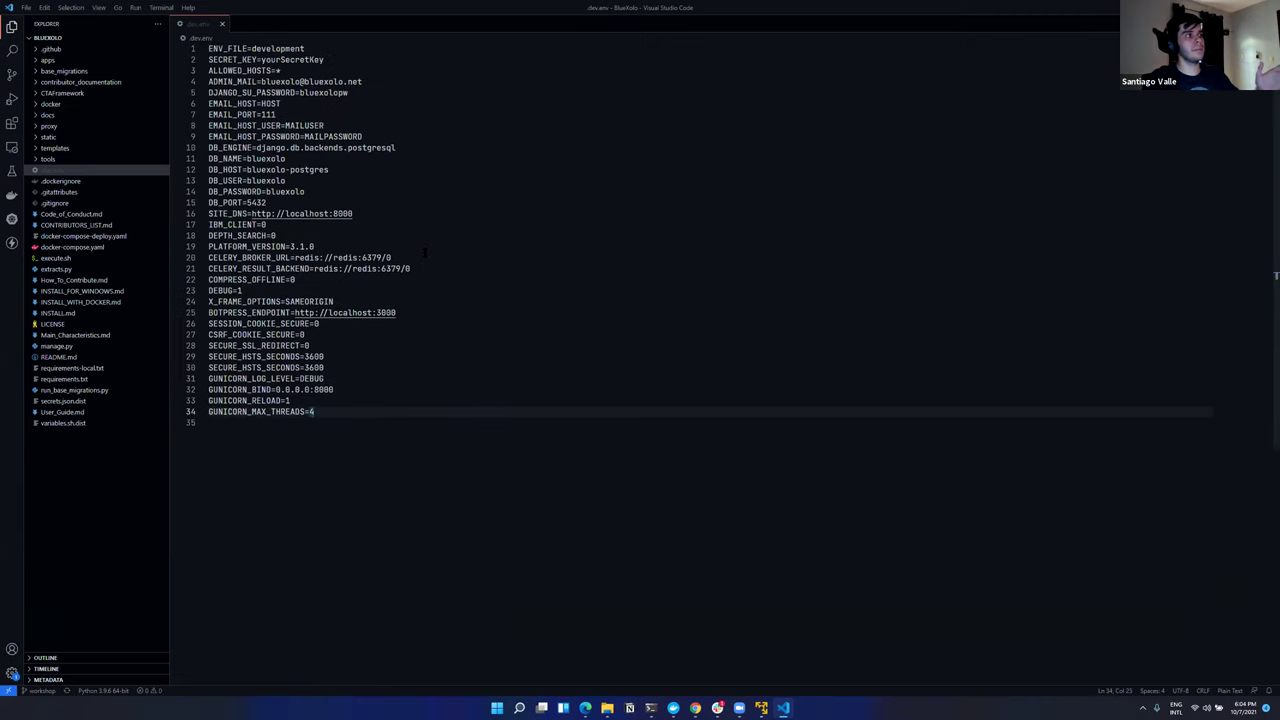
Step: Review the whole file, then delete empty line 35 so it ends at GUNICORN_MAX_THREADS=4
{"action": "left_click_drag", "start_coordinate": [209, 48], "coordinate": [249, 48]}
{"action": "left_click", "coordinate": [251, 48]}
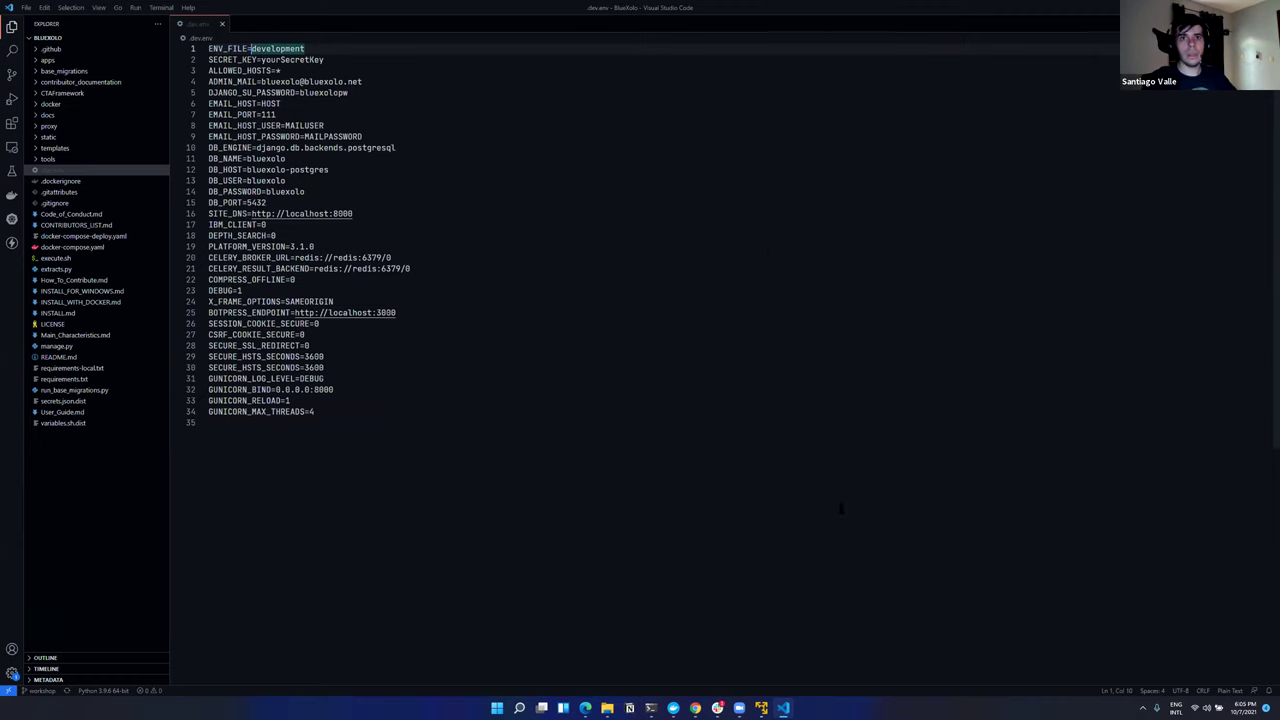
{"action": "left_click_drag", "start_coordinate": [484, 473], "coordinate": [205, 46]}
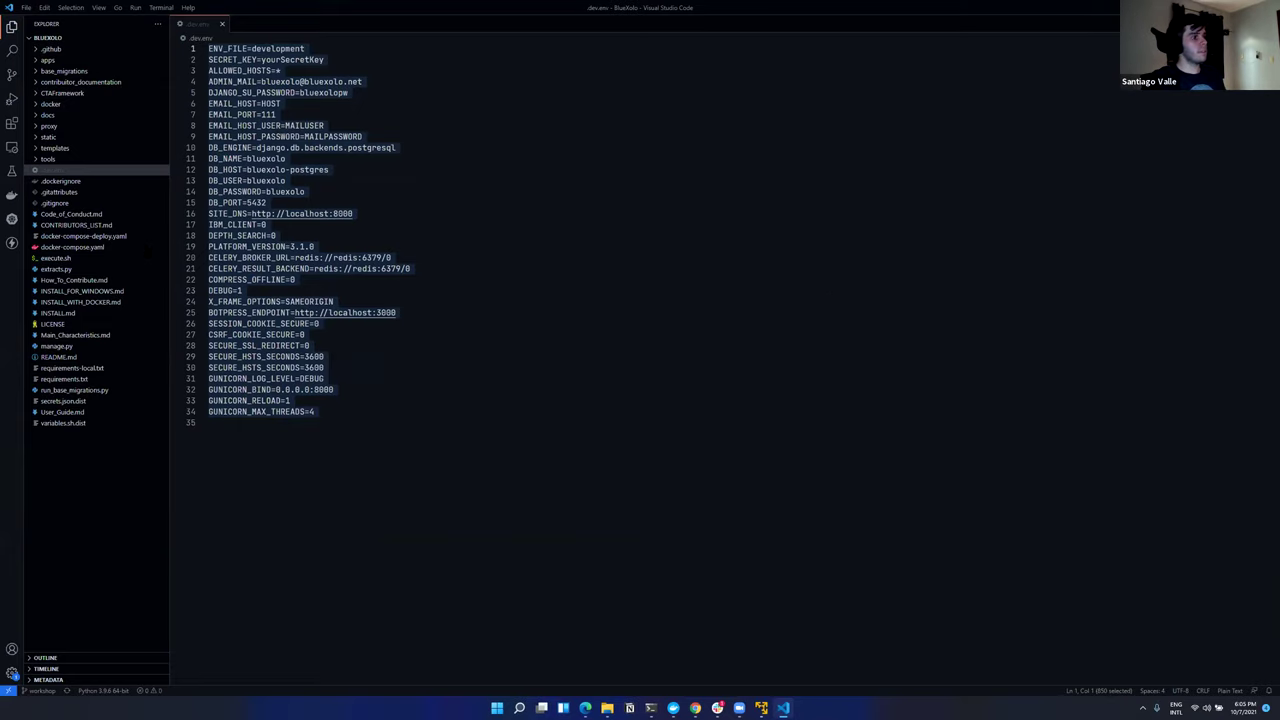
{"action": "left_click", "coordinate": [420, 348]}
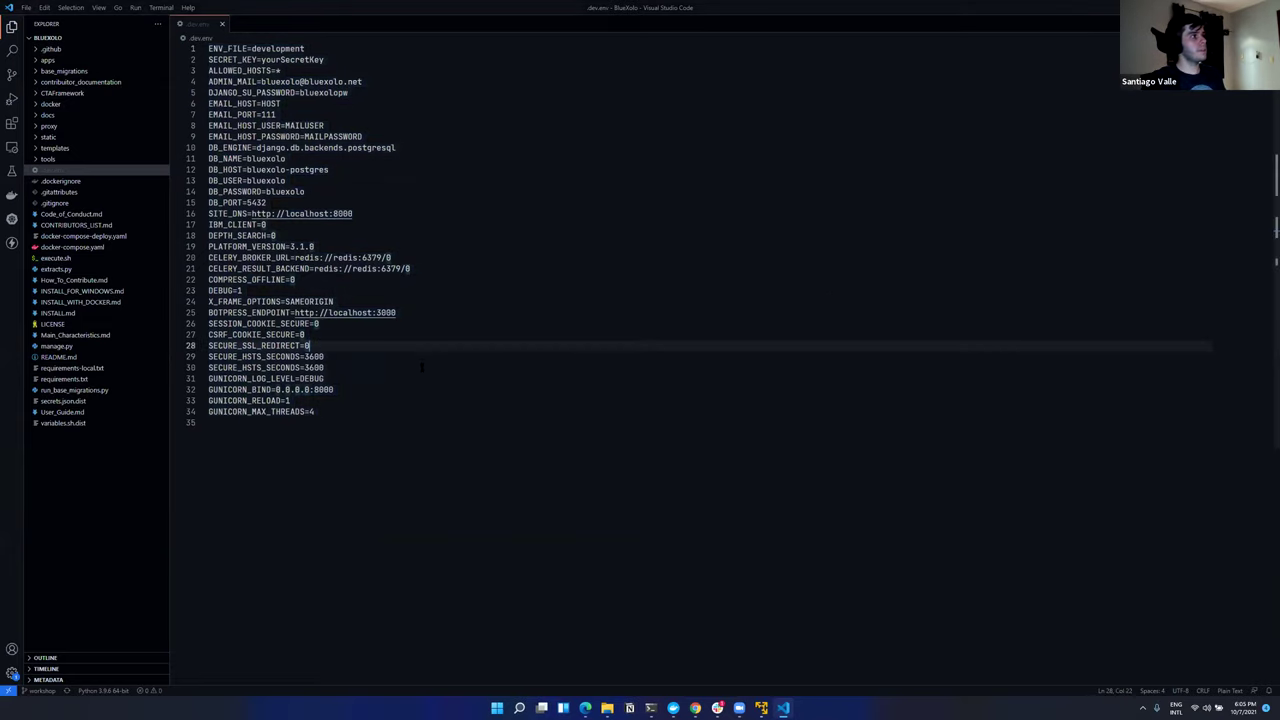
{"action": "left_click", "coordinate": [322, 438]}
{"action": "key", "text": "BackSpace"}
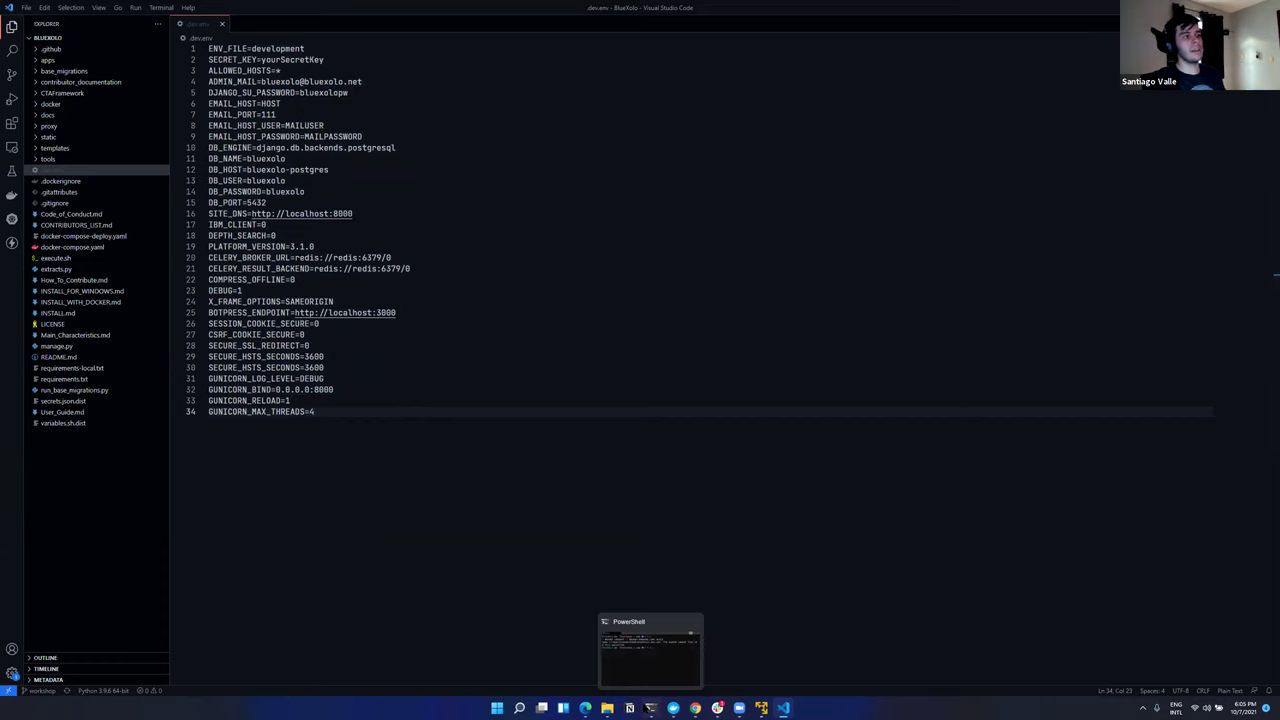
{"action": "left_click", "coordinate": [651, 707]}
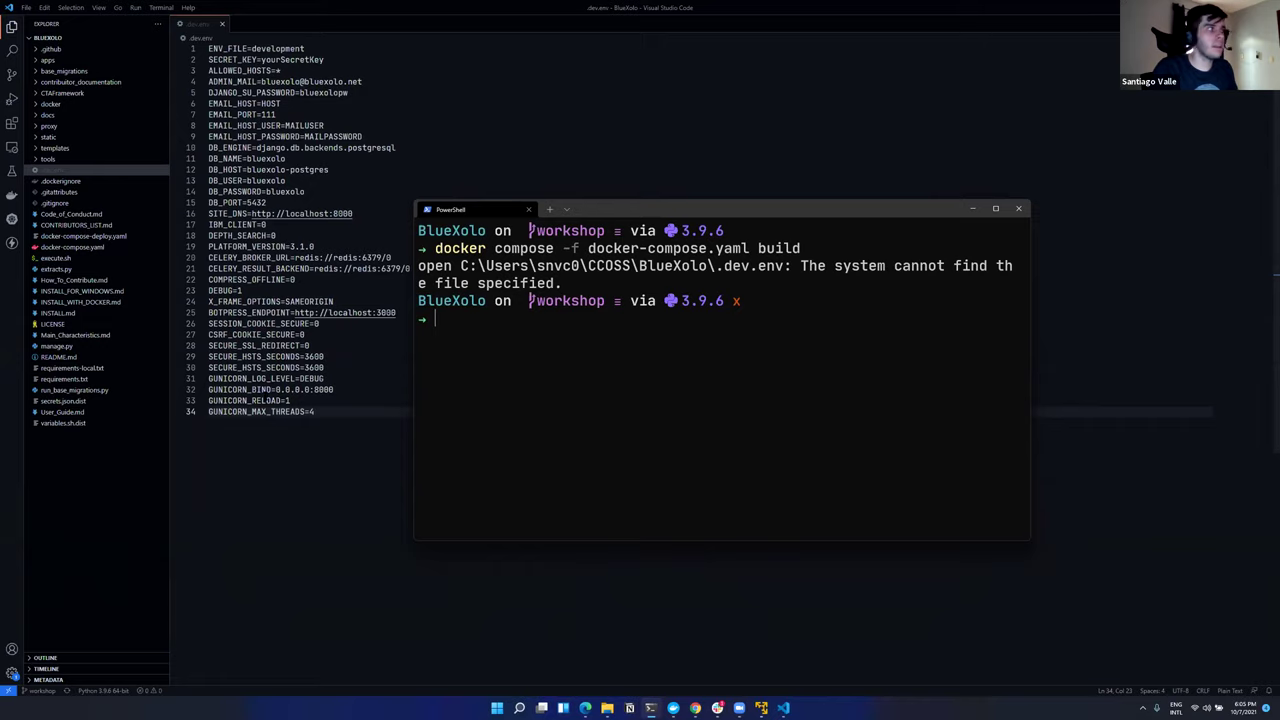
{"action": "left_click", "coordinate": [266, 400]}
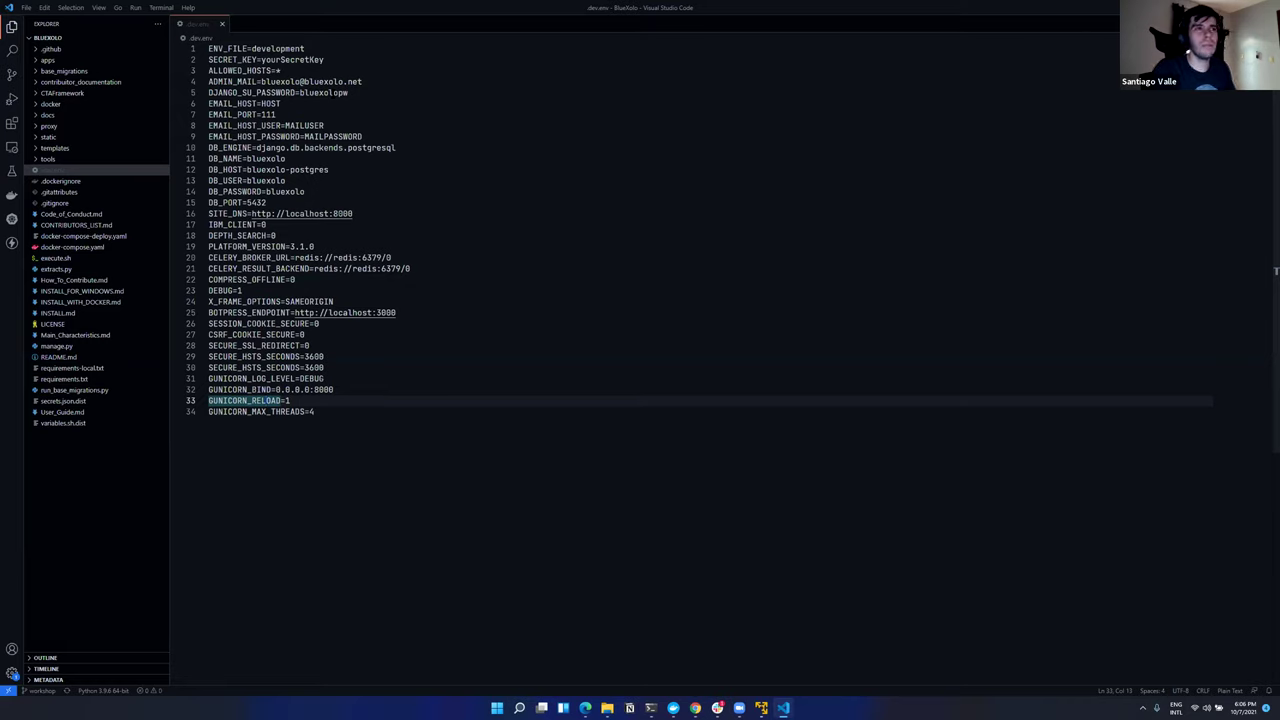
{"action": "left_click", "coordinate": [312, 92]}
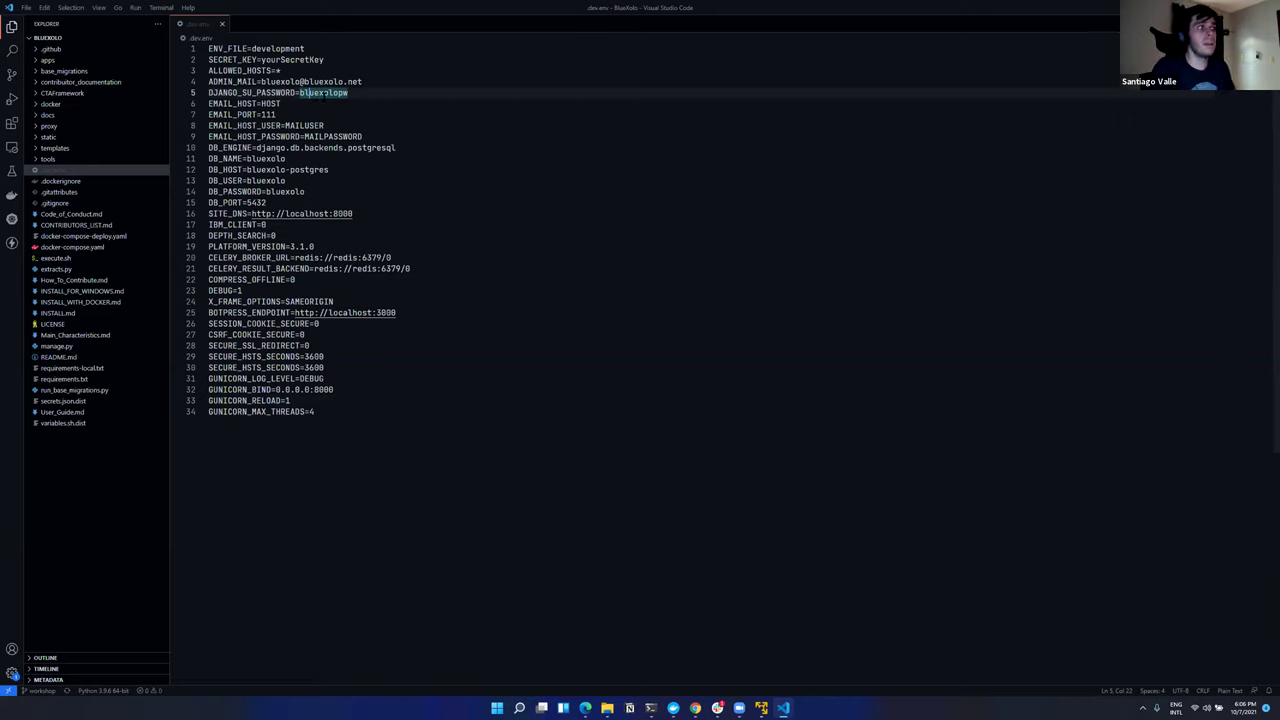
{"action": "key", "text": "ctrl+d"}
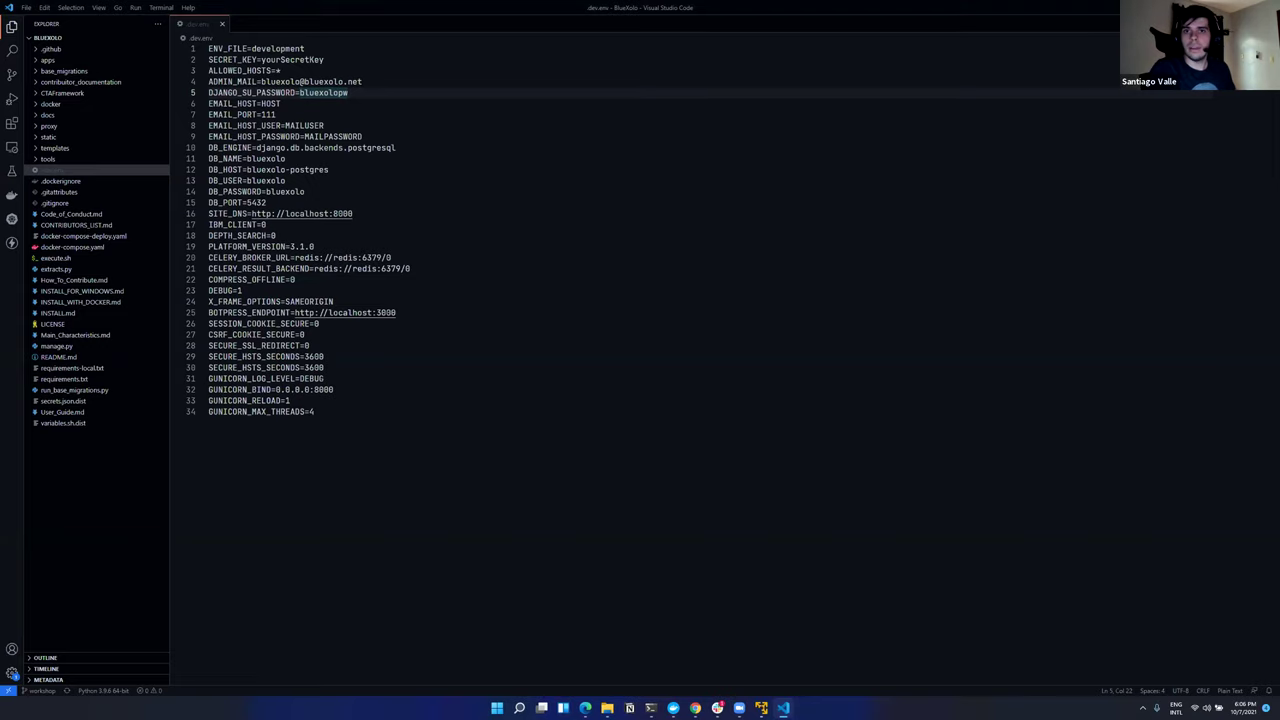
{"action": "scroll", "coordinate": [640, 250], "scroll_direction": "down", "scroll_amount": 2}
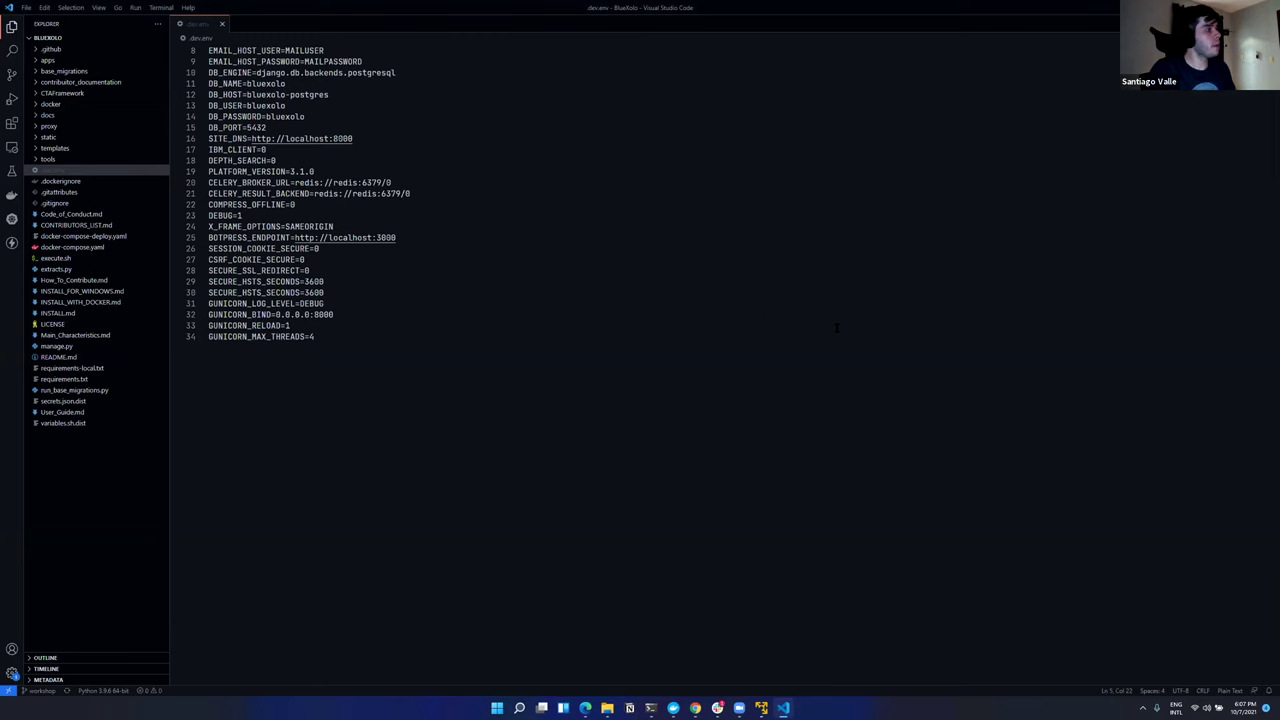
{"action": "scroll", "coordinate": [725, 655], "scroll_direction": "up", "scroll_amount": 2}
Step: Rerun the recalled docker compose -f docker-compose.yaml build in PowerShell
{"action": "left_click", "coordinate": [651, 707]}
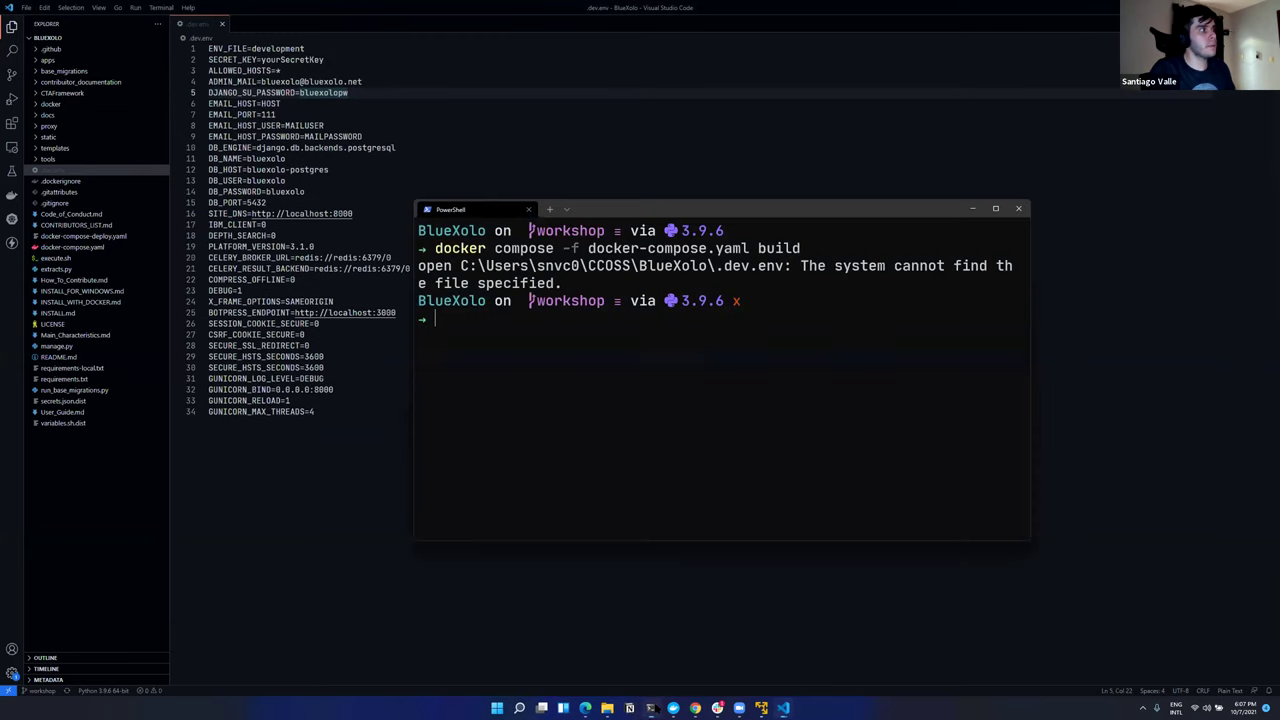
{"action": "left_click_drag", "start_coordinate": [630, 213], "coordinate": [687, 210]}
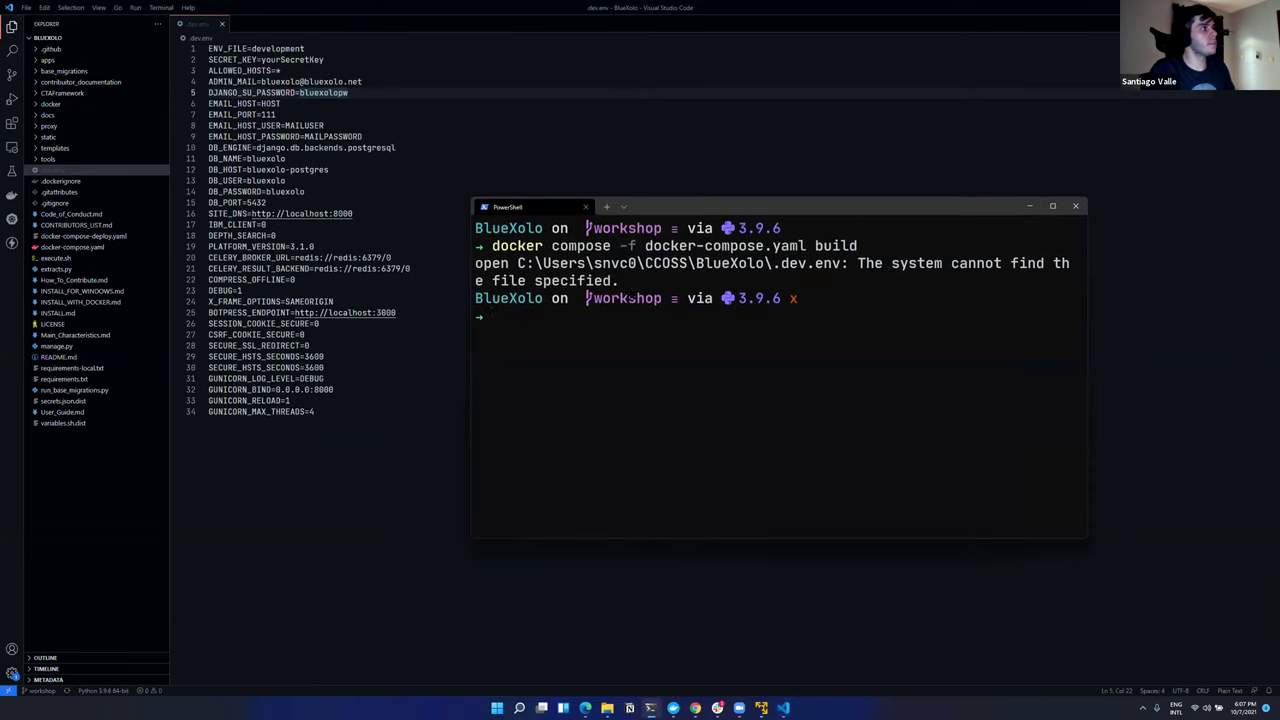
{"action": "key", "text": "Up"}
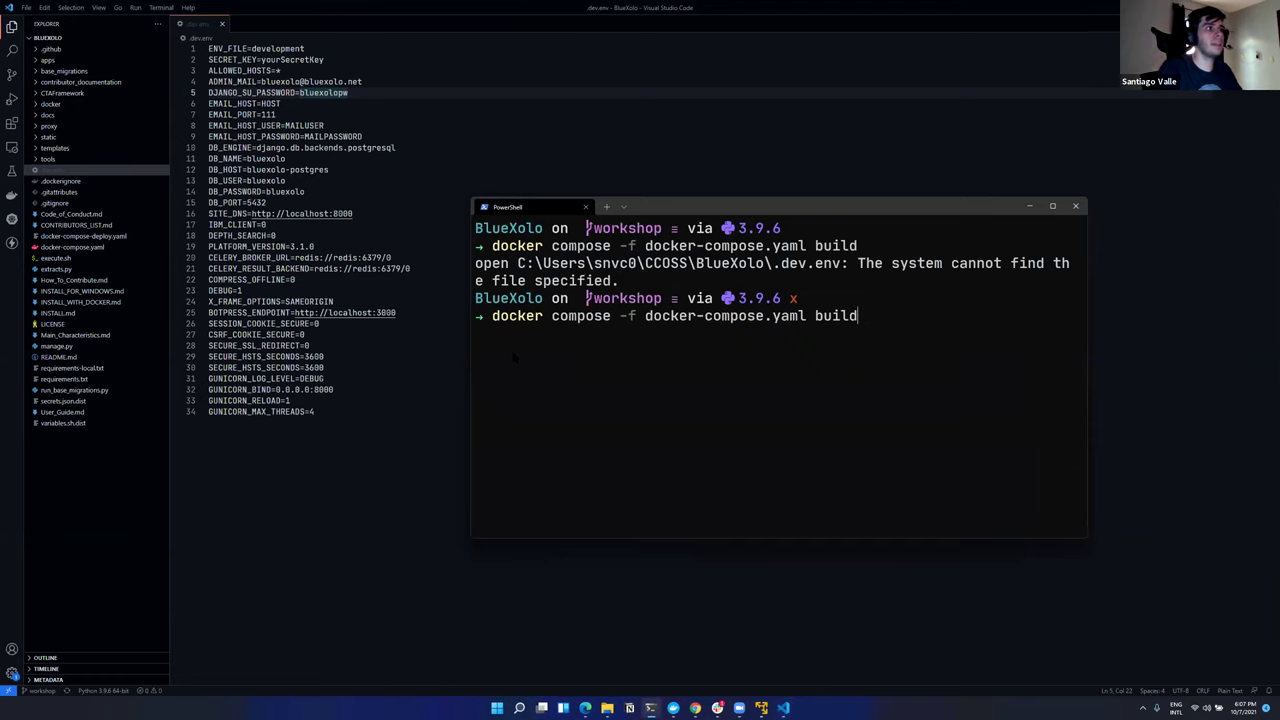
{"action": "key", "text": "ctrl+a"}
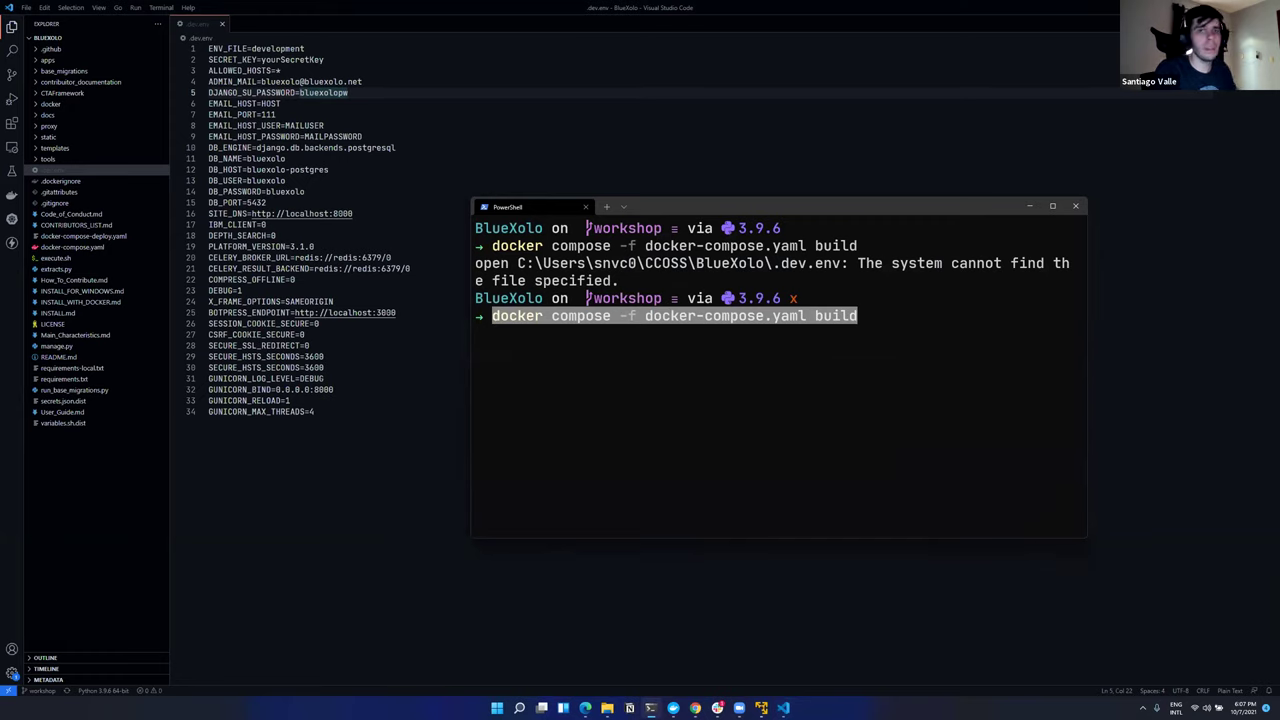
{"action": "key", "text": "Return"}
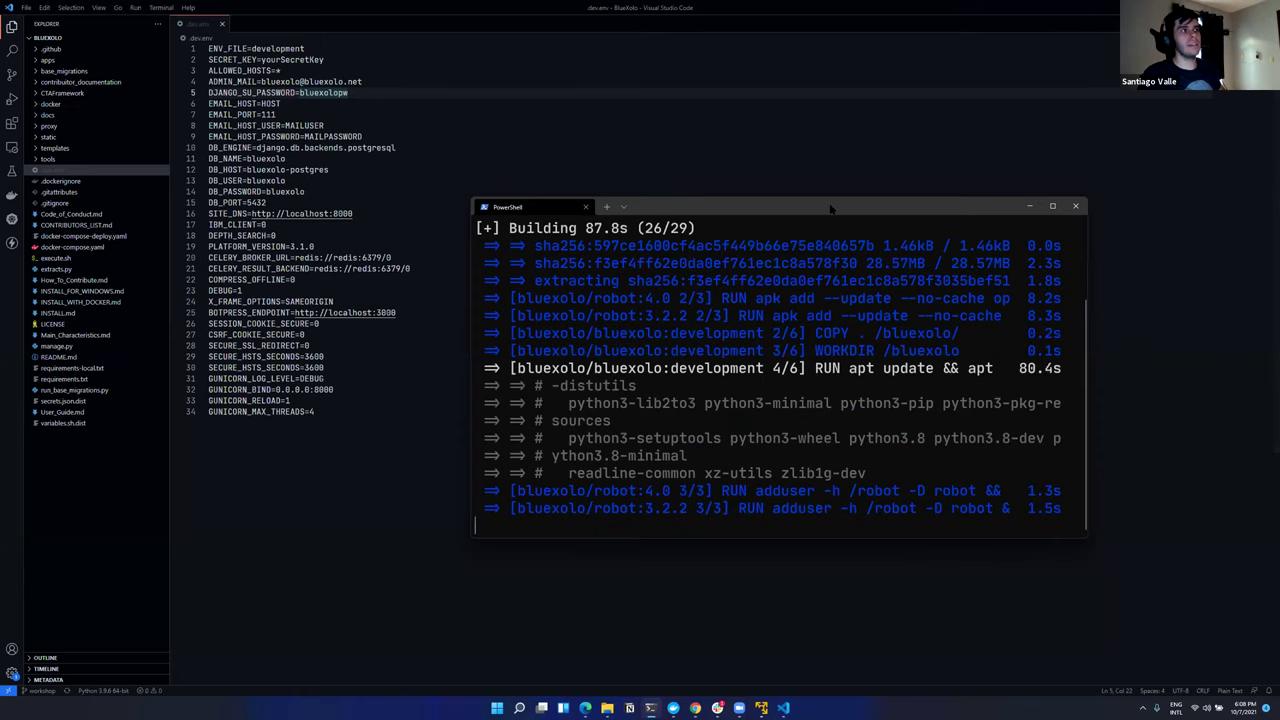
{"action": "left_click_drag", "start_coordinate": [830, 207], "coordinate": [834, 199]}
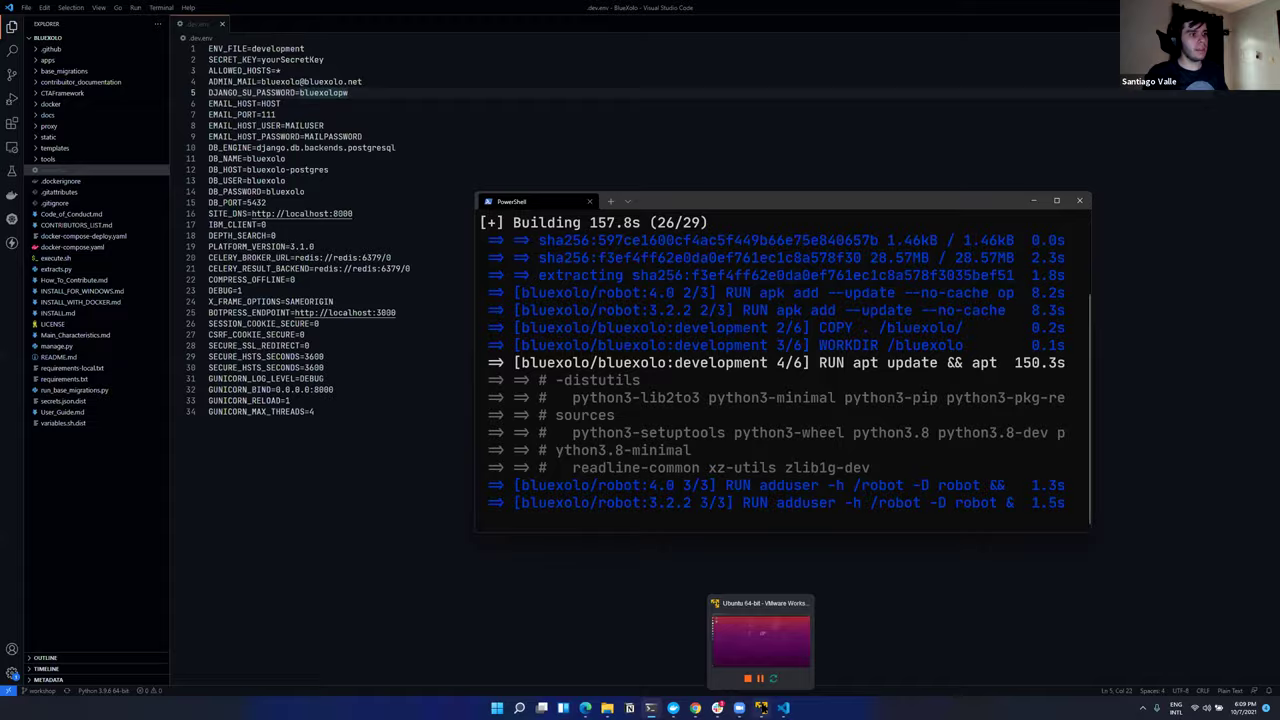
Step: Log into the Ubuntu VM with the account password and open a Terminal
{"action": "left_click", "coordinate": [761, 708]}
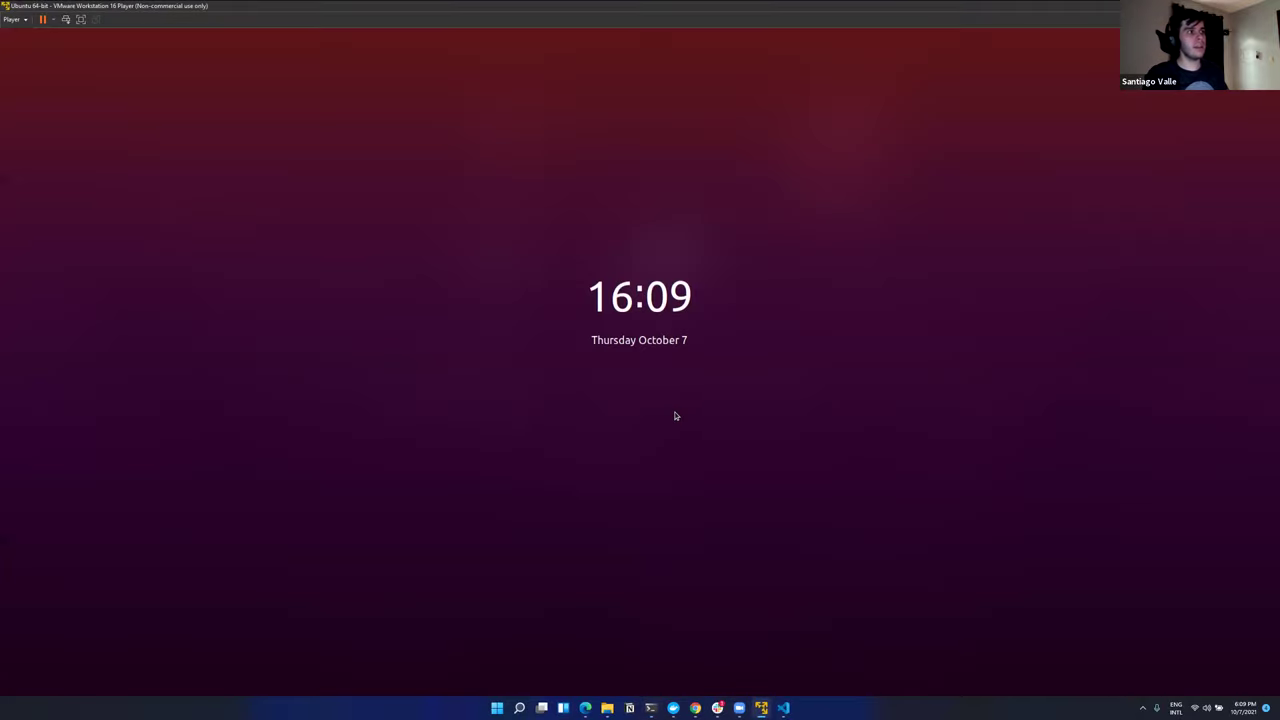
{"action": "left_click", "coordinate": [666, 424]}
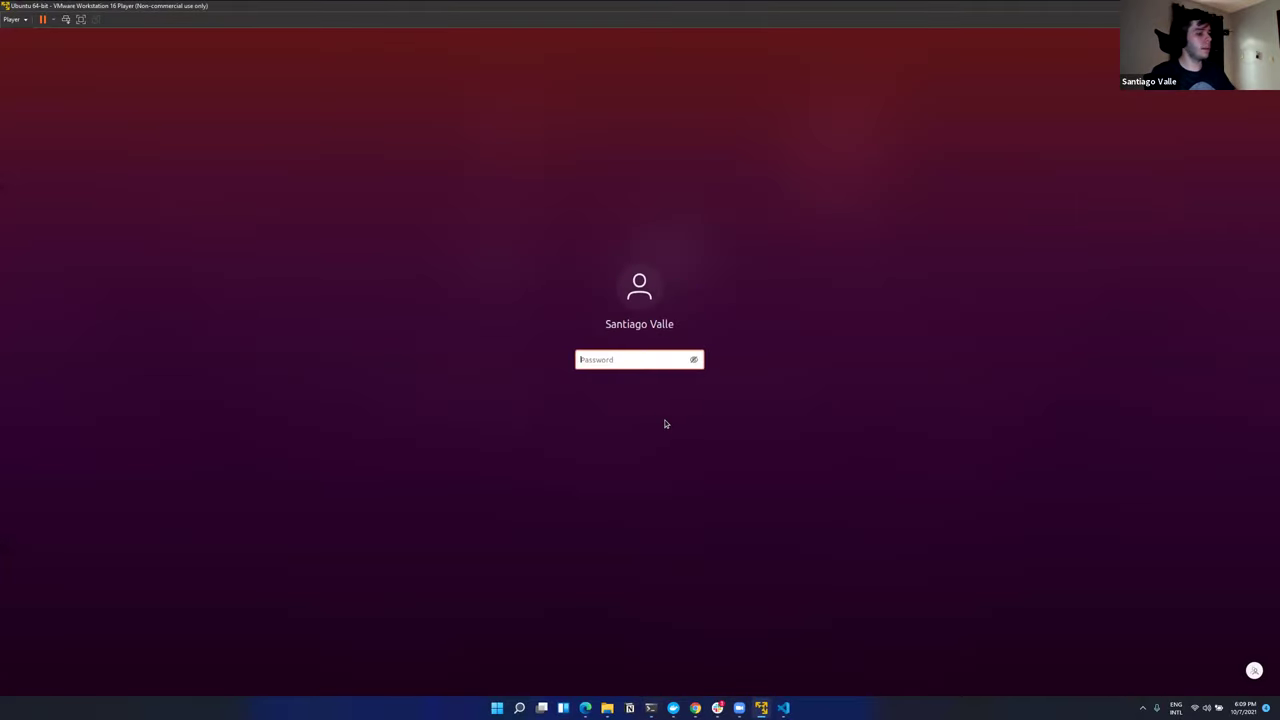
{"action": "type", "text": "******"}
{"action": "key", "text": "Return"}
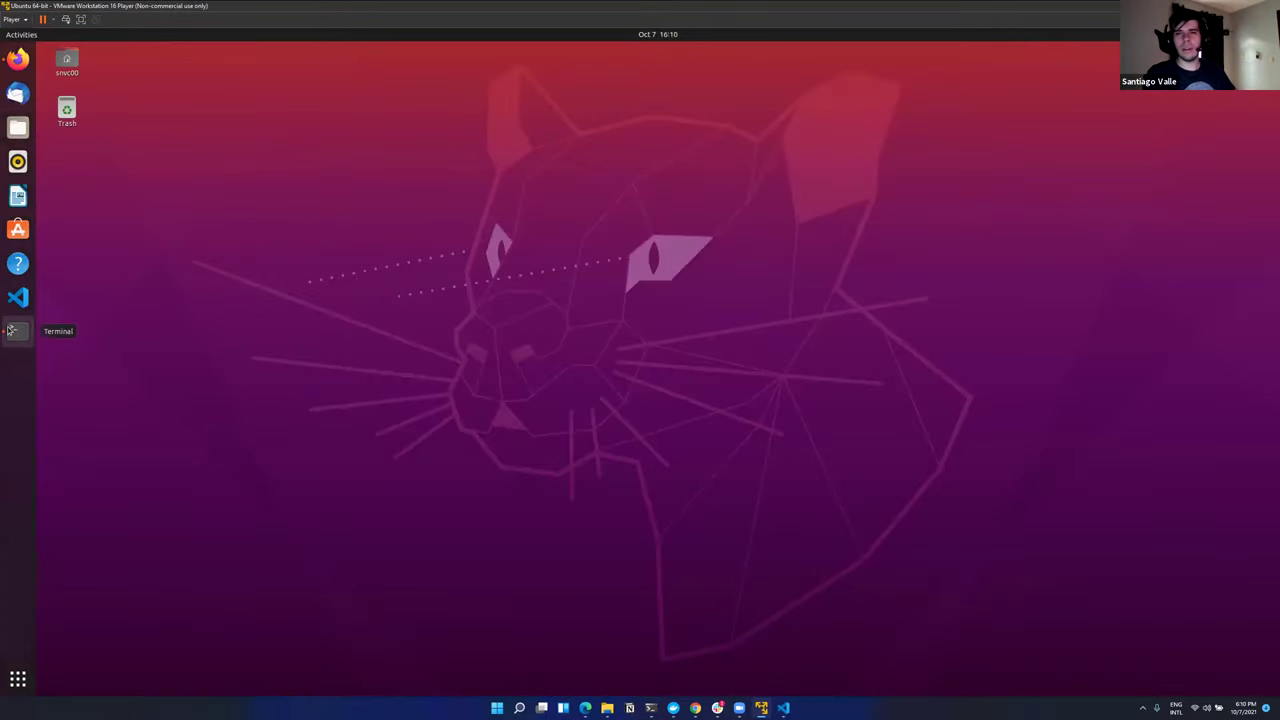
{"action": "left_click", "coordinate": [12, 330]}
{"action": "left_click_drag", "start_coordinate": [813, 159], "coordinate": [841, 152]}
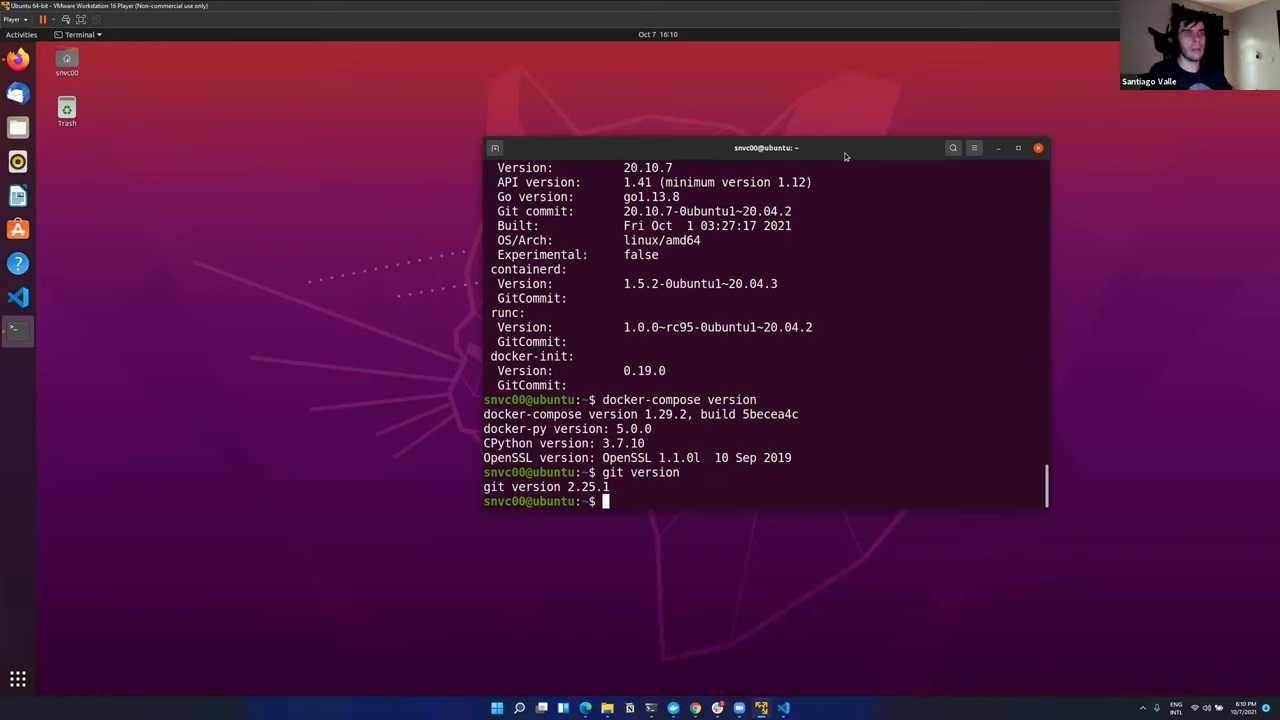
Step: Clear the terminal and enter a sudo apt-get install docker command, then select it
{"action": "type", "text": "code"}
{"action": "key", "text": "BackSpace"}
{"action": "key", "text": "BackSpace"}
{"action": "key", "text": "BackSpace"}
{"action": "key", "text": "BackSpace"}
{"action": "type", "text": "cle"}
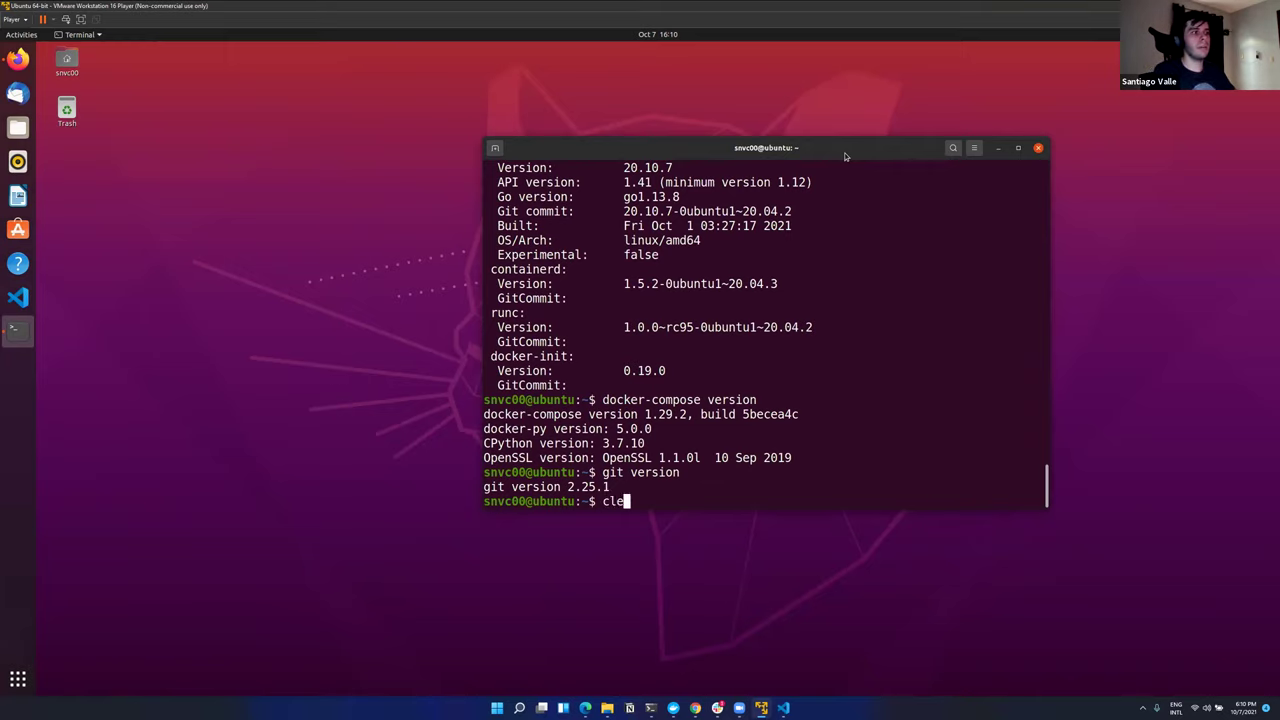
{"action": "type", "text": "ar"}
{"action": "key", "text": "Return"}
{"action": "type", "text": "sudo g"}
{"action": "key", "text": "BackSpace"}
{"action": "type", "text": "apt-get install docker.iu"}
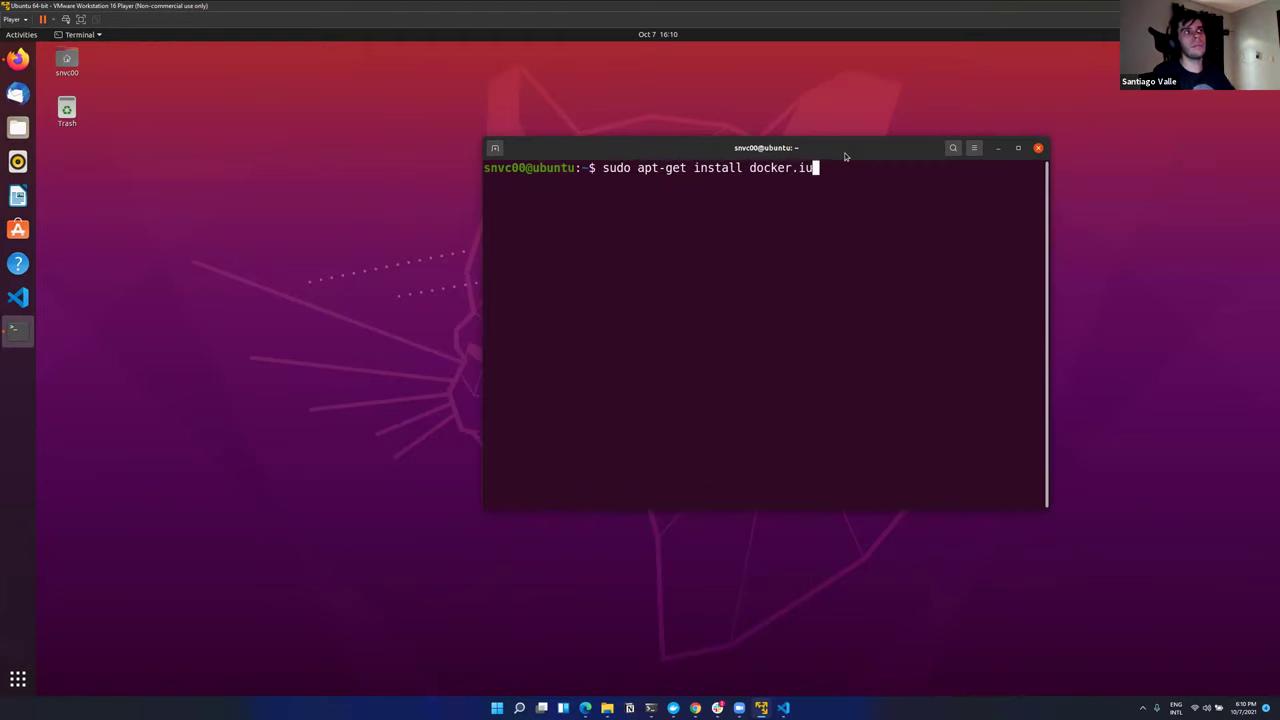
{"action": "left_click_drag", "start_coordinate": [818, 168], "coordinate": [599, 167]}
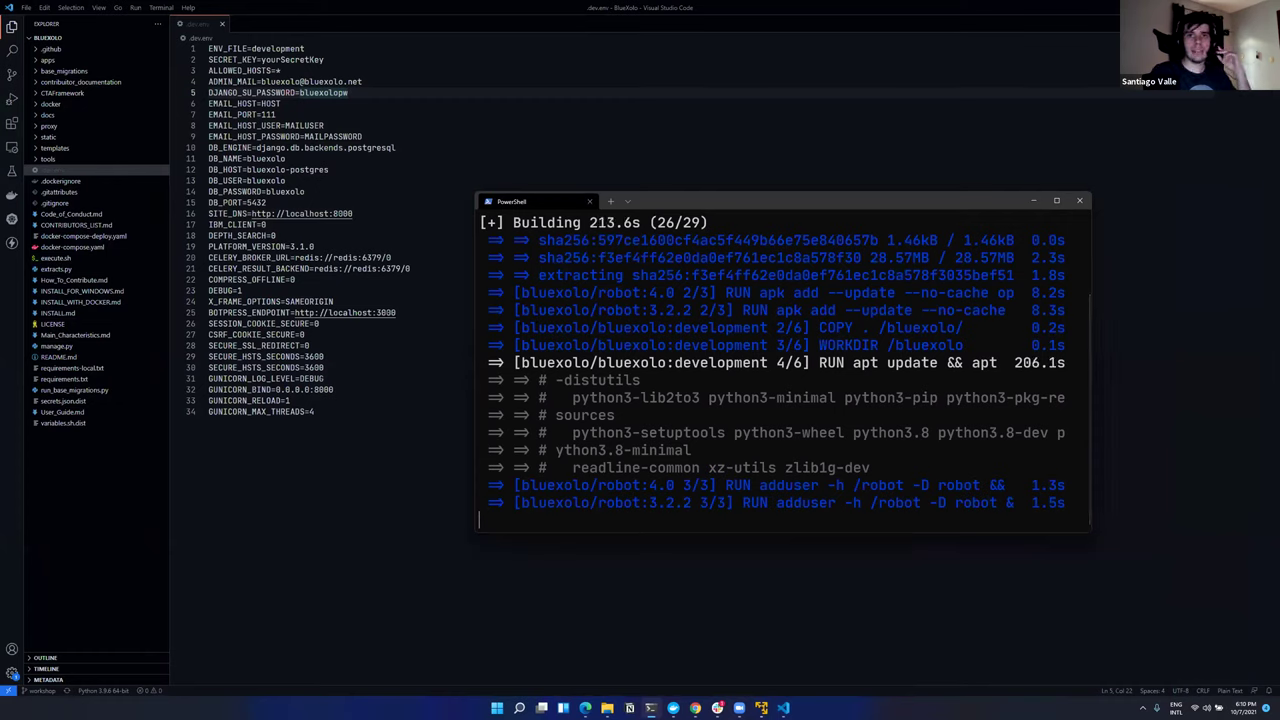
Step: Open a second PowerShell tab, cd into .\CCOSS\BlueXolo\ and type EXPLORER
{"action": "left_click", "coordinate": [285, 268]}
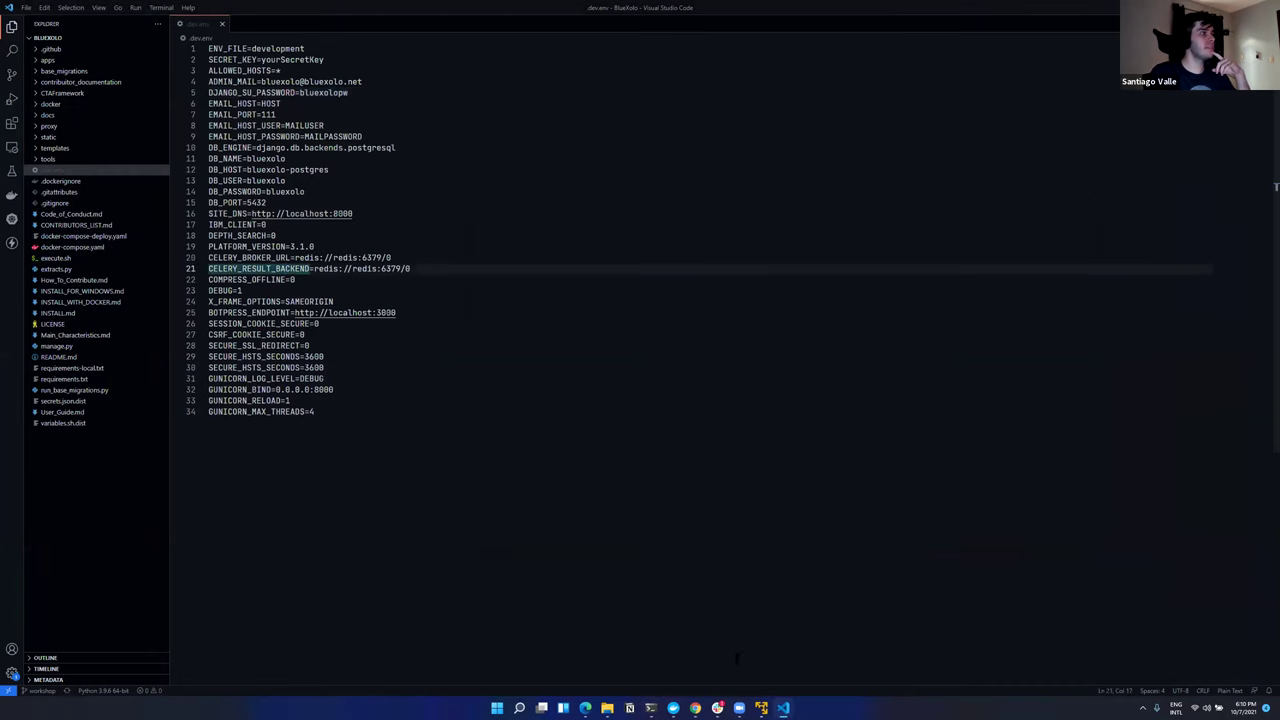
{"action": "key", "text": "alt+Tab"}
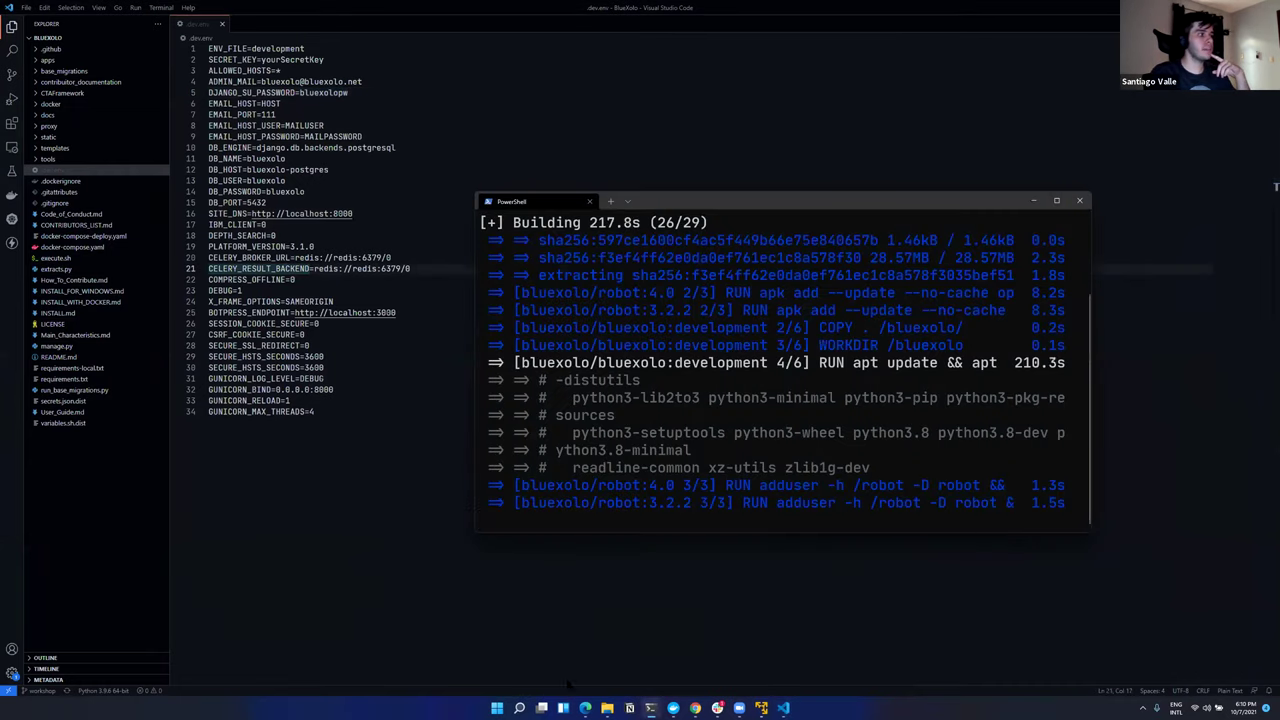
{"action": "left_click", "coordinate": [610, 201]}
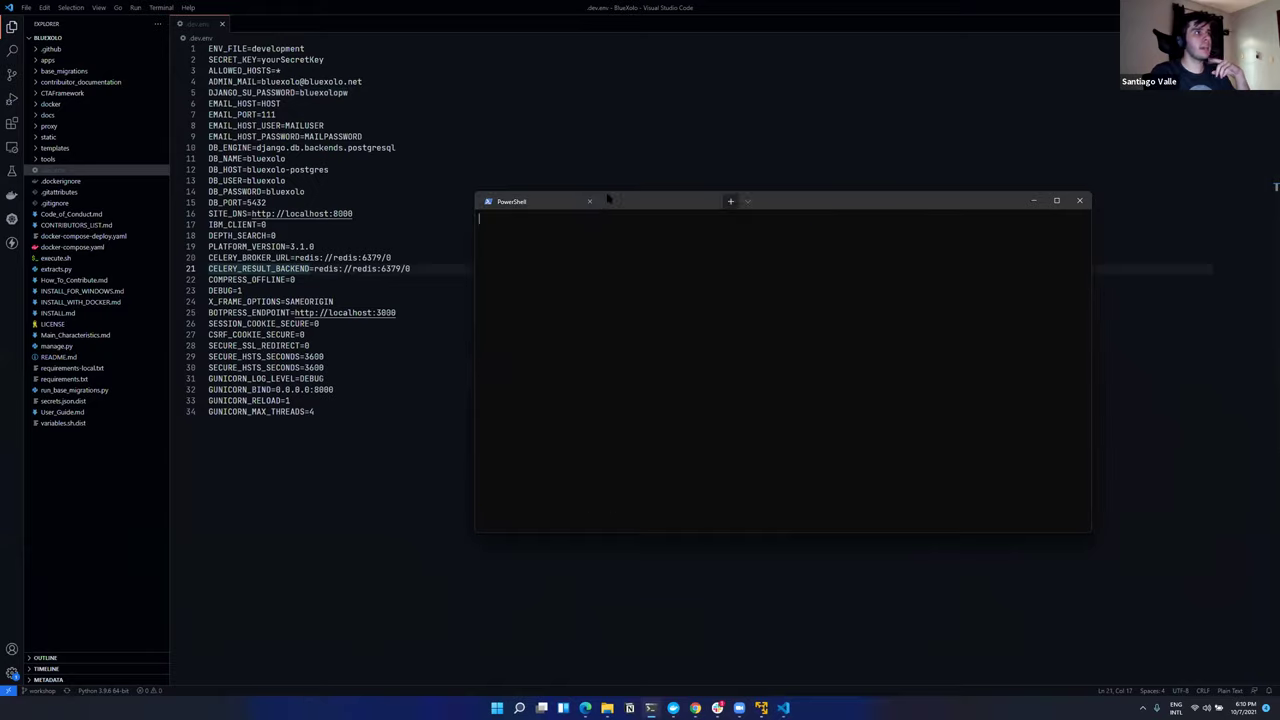
{"action": "type", "text": "cd .\\CCOSS\\BlueXolo\\"}
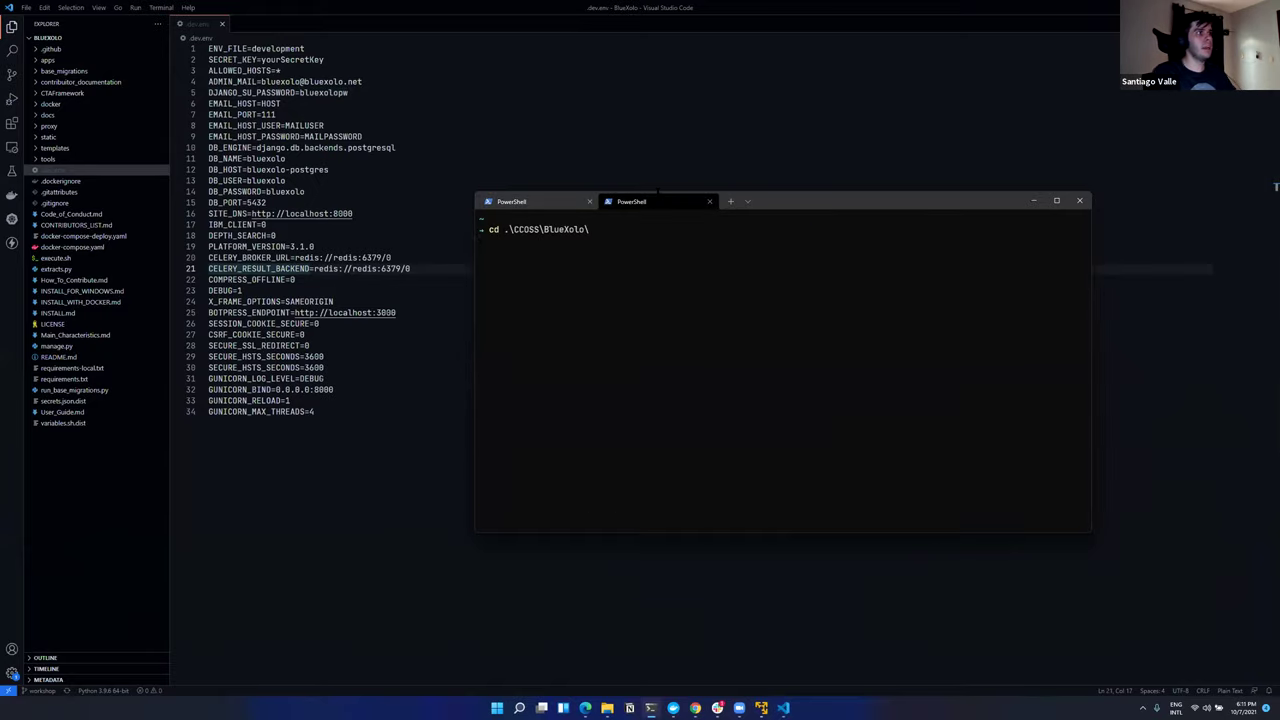
{"action": "scroll", "coordinate": [627, 323], "scroll_direction": "up", "scroll_amount": 5}
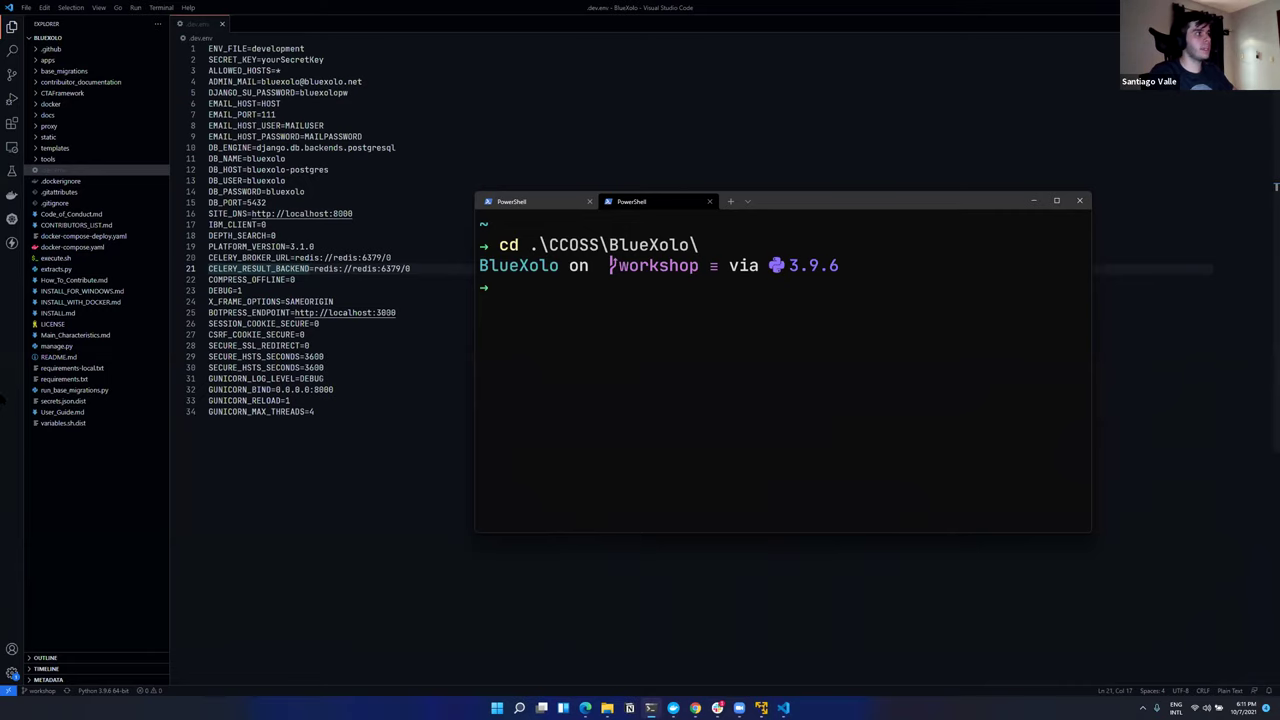
{"action": "type", "text": "EXPLORER ."}
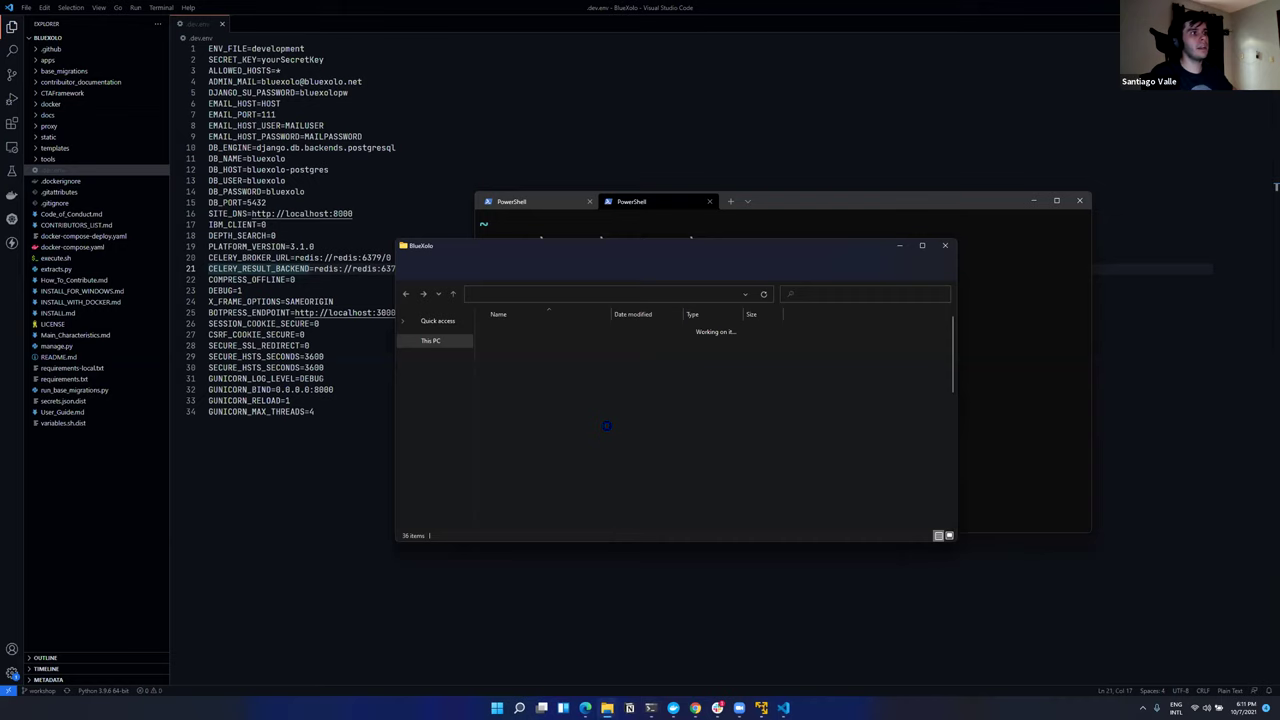
Step: Locate and select docker-compose.yaml in the BlueXolo folder, then close it and return to .dev.env in VS Code
{"action": "scroll", "coordinate": [733, 458], "scroll_direction": "down", "scroll_amount": 3}
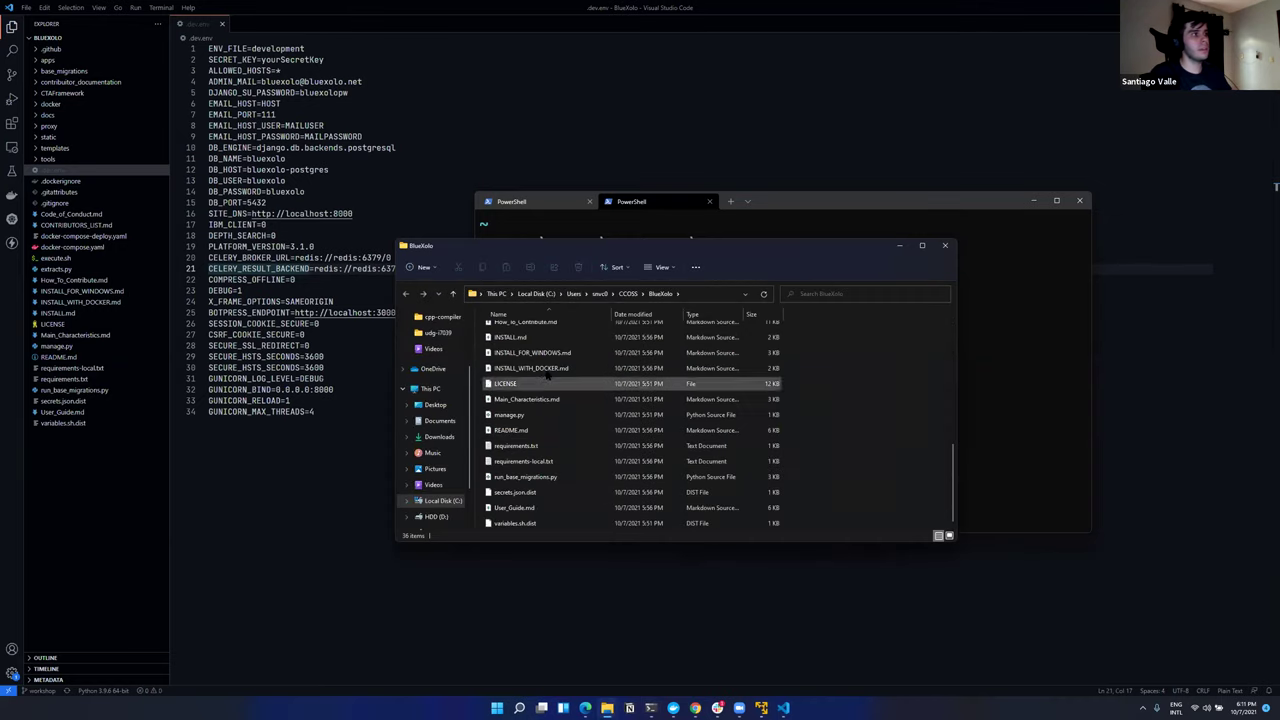
{"action": "scroll", "coordinate": [557, 367], "scroll_direction": "down", "scroll_amount": 3}
{"action": "scroll", "coordinate": [557, 370], "scroll_direction": "up", "scroll_amount": 1}
{"action": "left_click", "coordinate": [551, 391]}
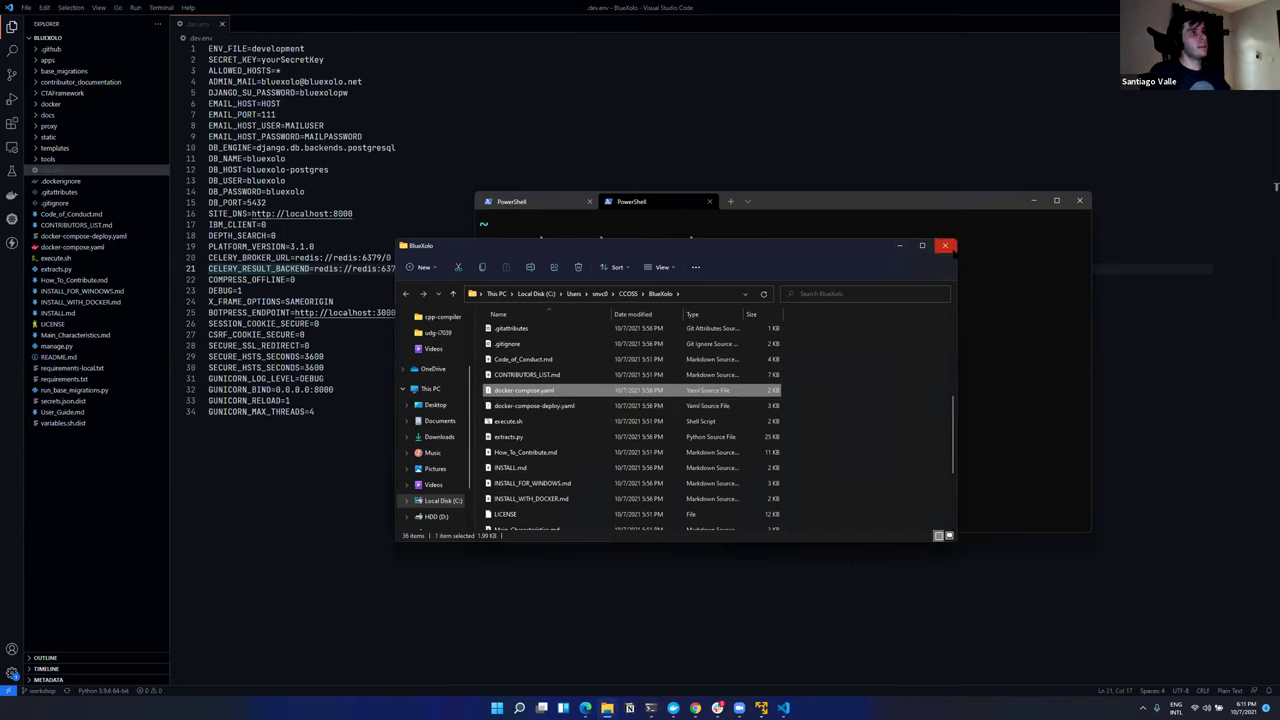
{"action": "left_click", "coordinate": [945, 246]}
{"action": "key", "text": "alt+Tab"}
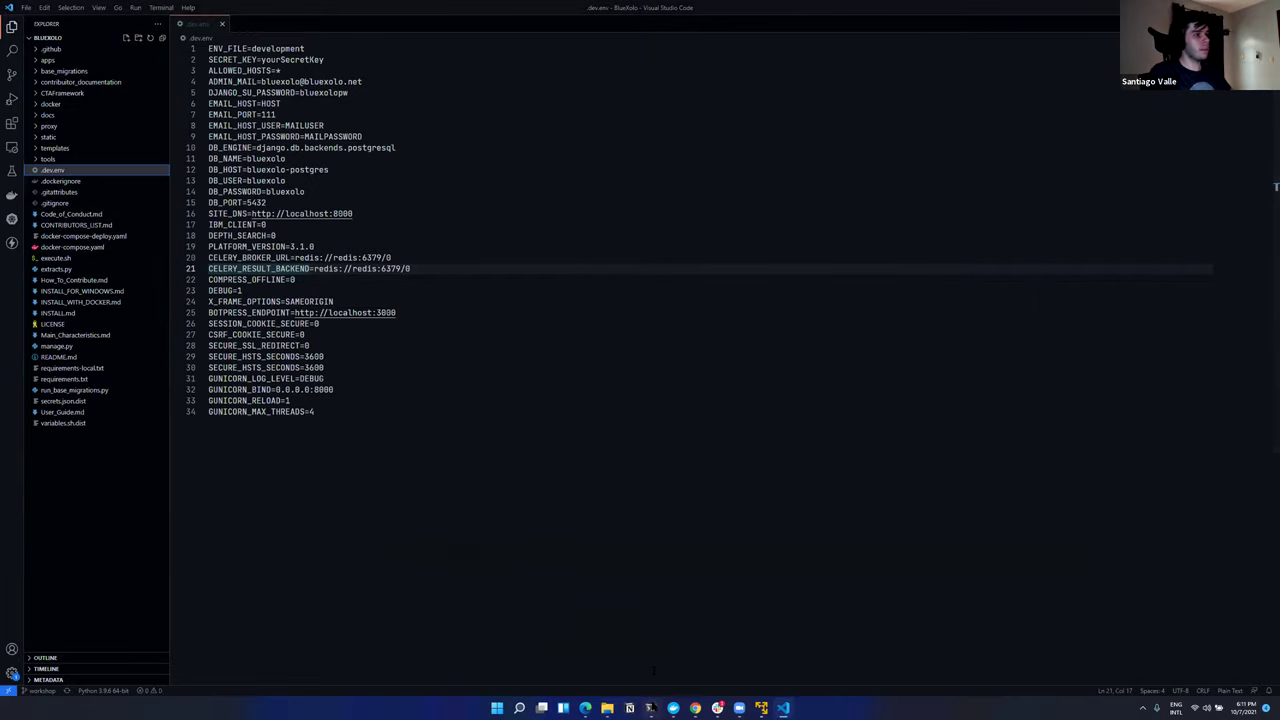
Step: Check the PowerShell Docker build, then compare docker-compose-deploy.yaml with docker-compose.yaml, ending on docker-compose.yaml
{"action": "left_click", "coordinate": [651, 708]}
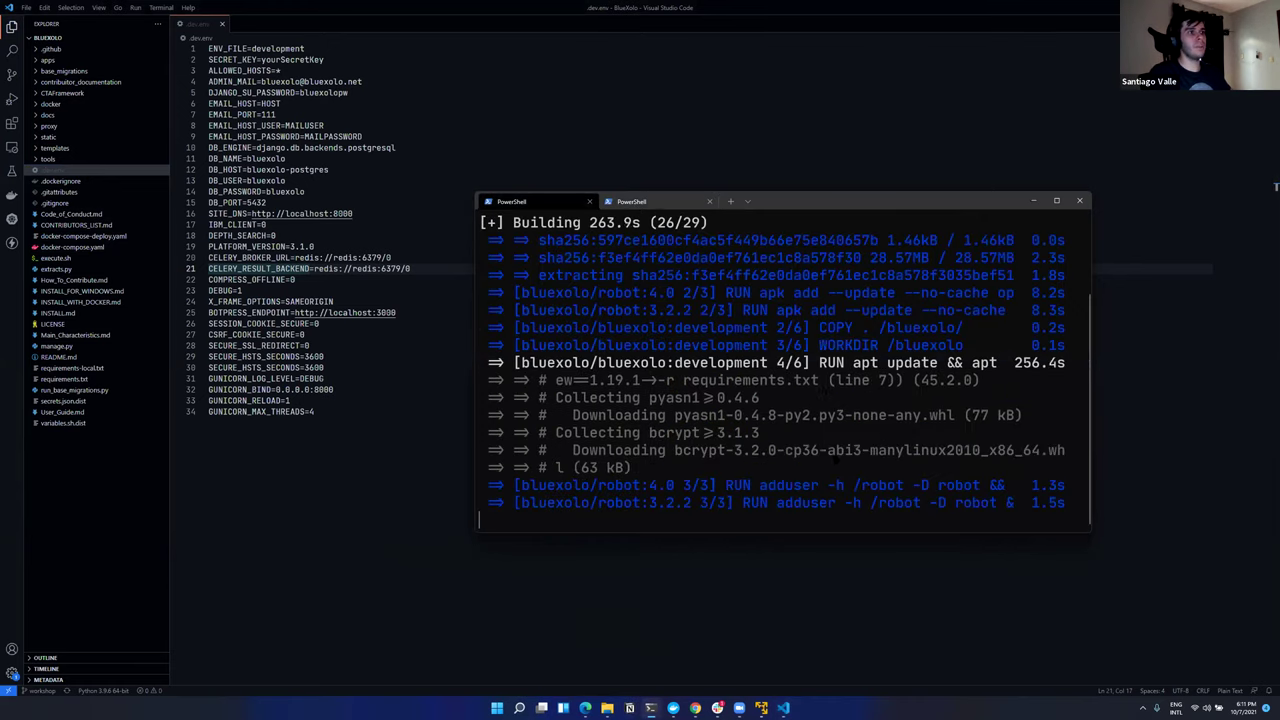
{"action": "left_click", "coordinate": [360, 368]}
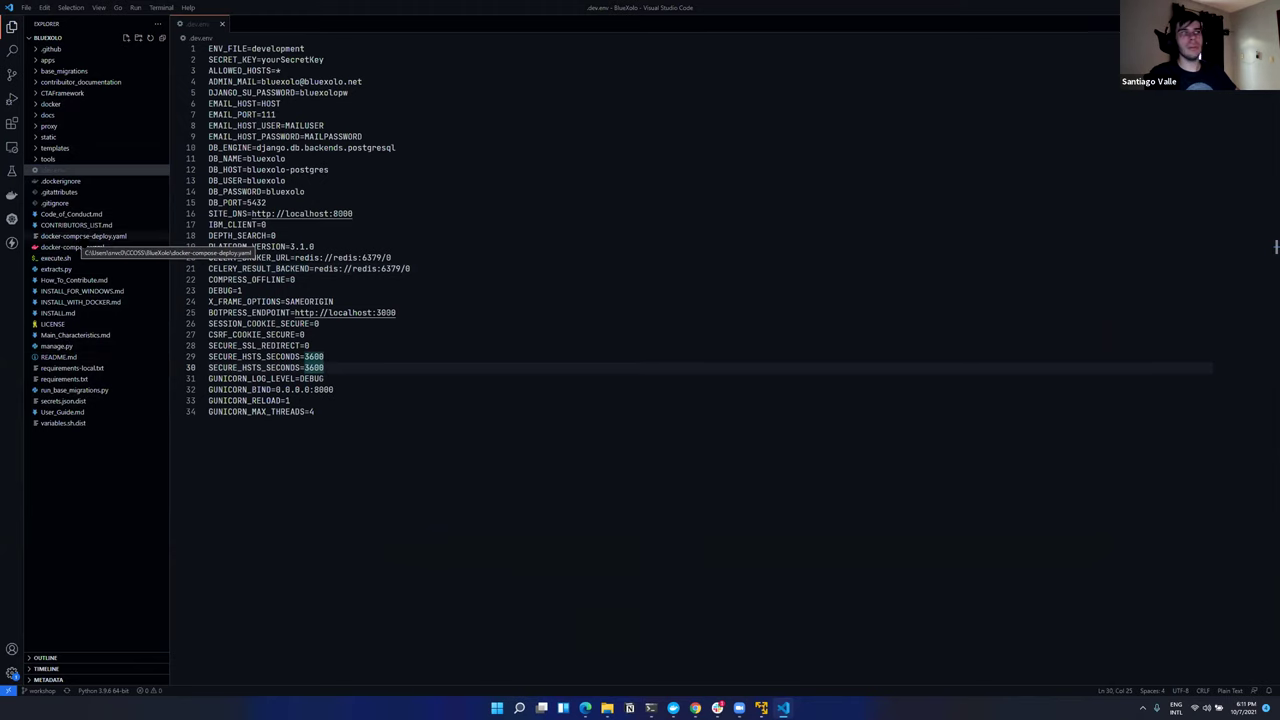
{"action": "left_click", "coordinate": [86, 237]}
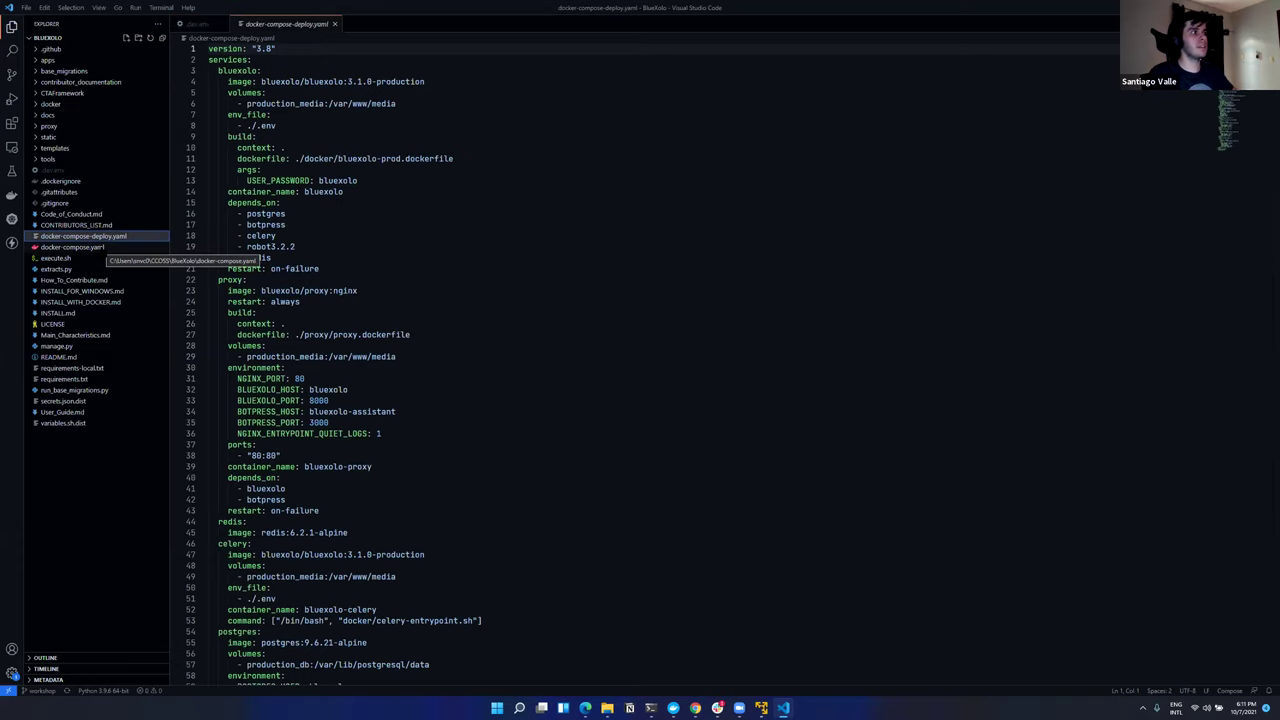
{"action": "left_click", "coordinate": [100, 247]}
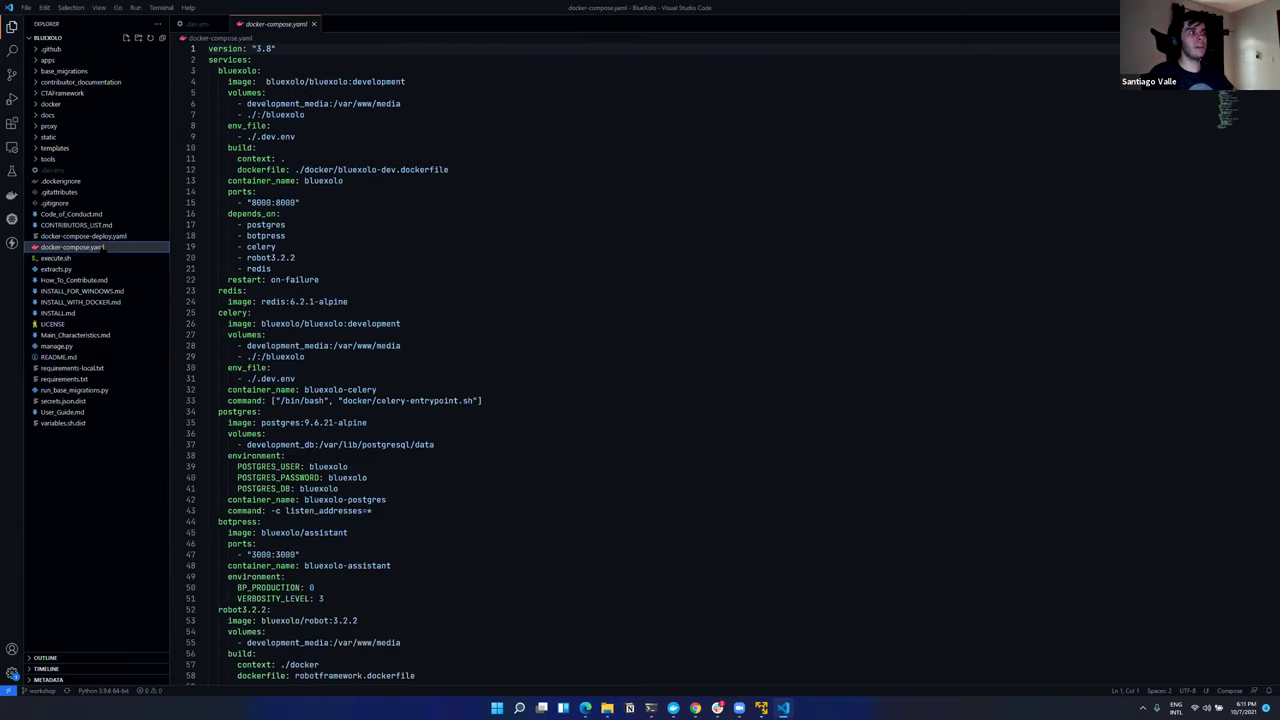
{"action": "left_click", "coordinate": [104, 236]}
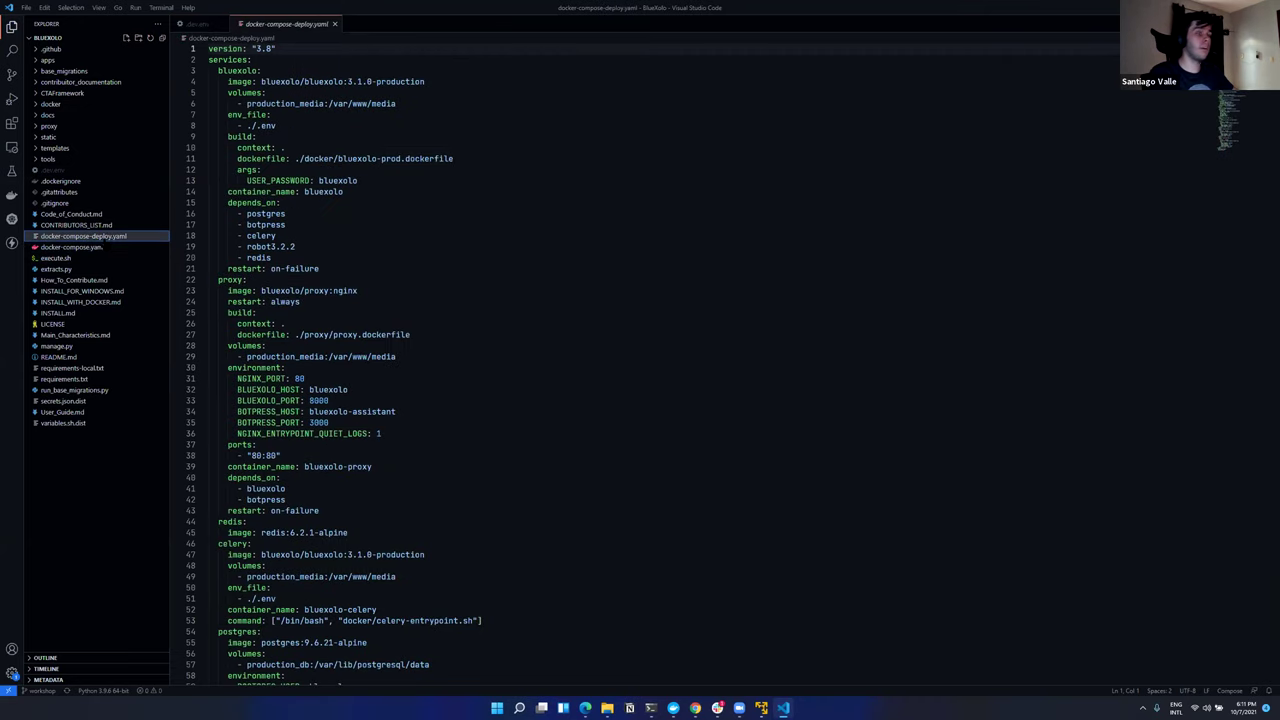
{"action": "left_click", "coordinate": [100, 247]}
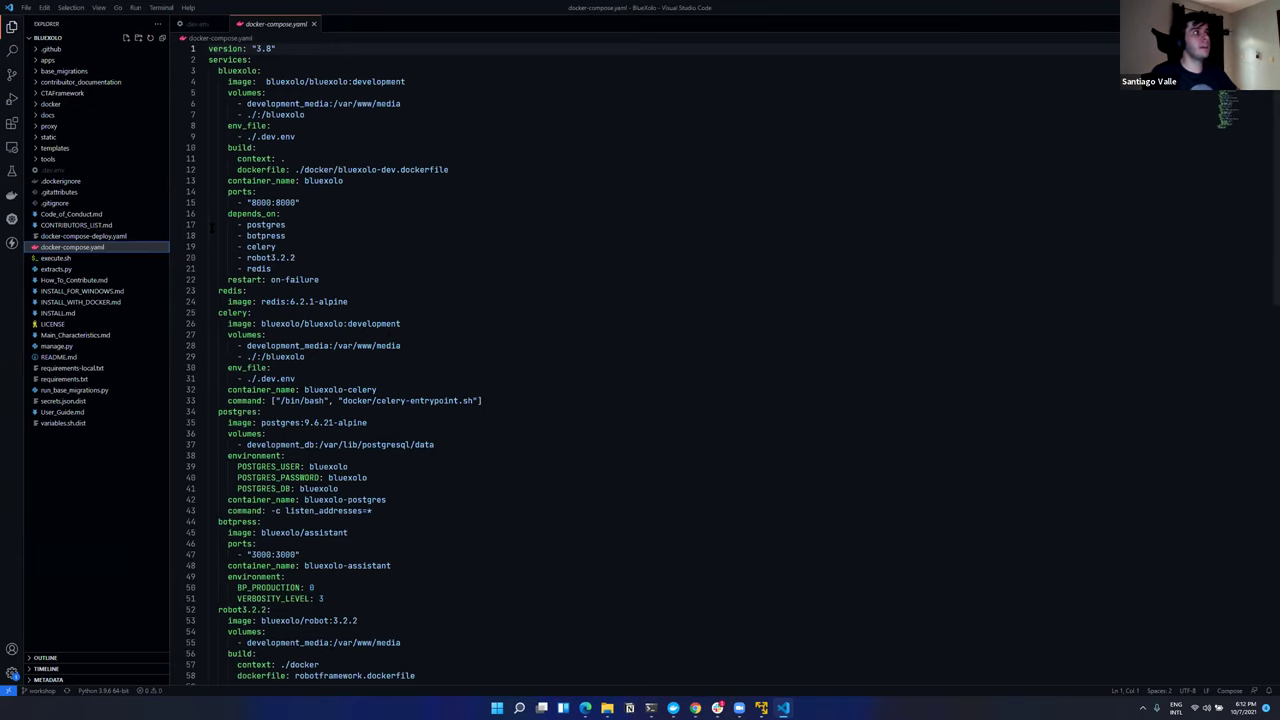
Step: Highlight the services heading, bluexolo service, restart policy, bluexolo/bluexolo:development image and project volume mount
{"action": "double_click", "coordinate": [228, 59]}
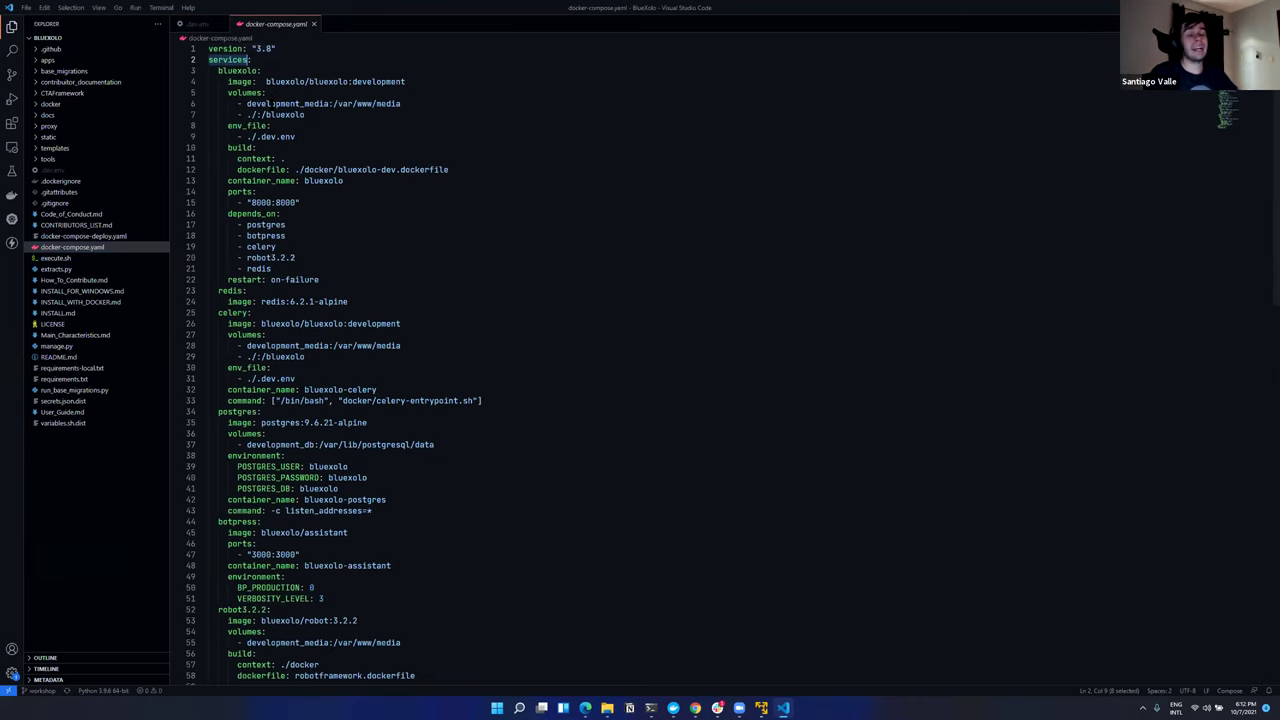
{"action": "double_click", "coordinate": [238, 70]}
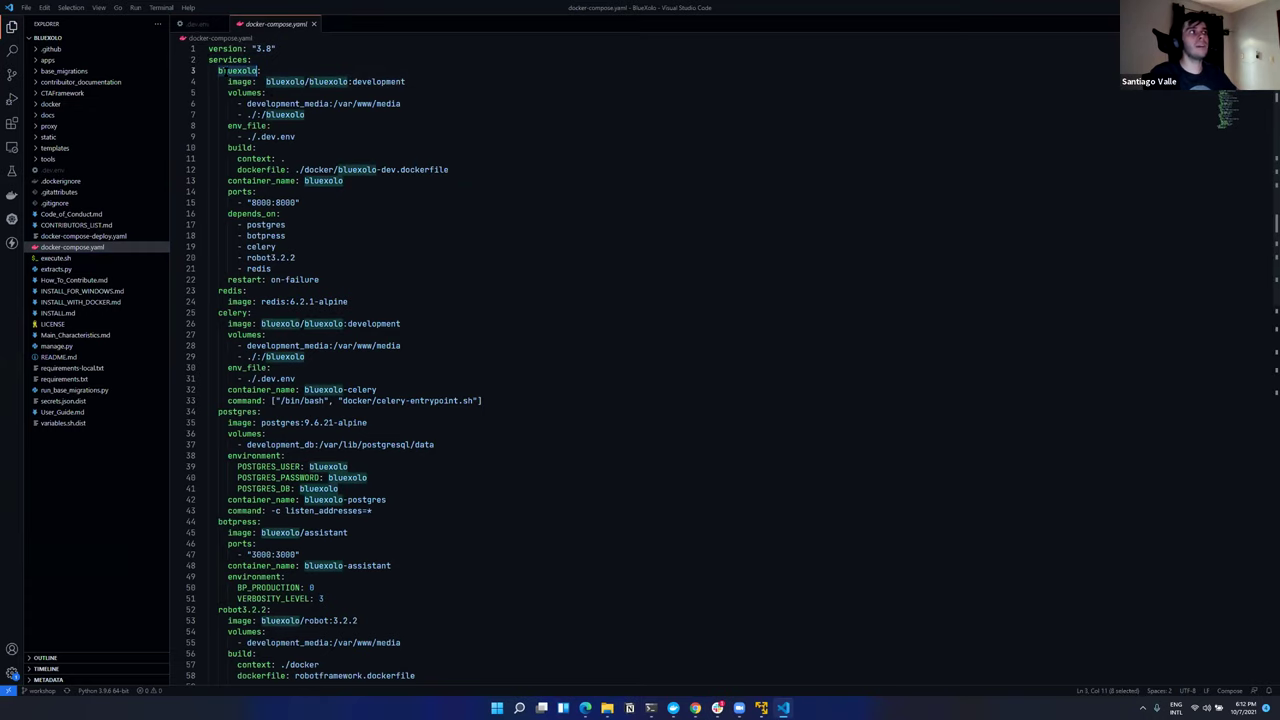
{"action": "left_click", "coordinate": [222, 279]}
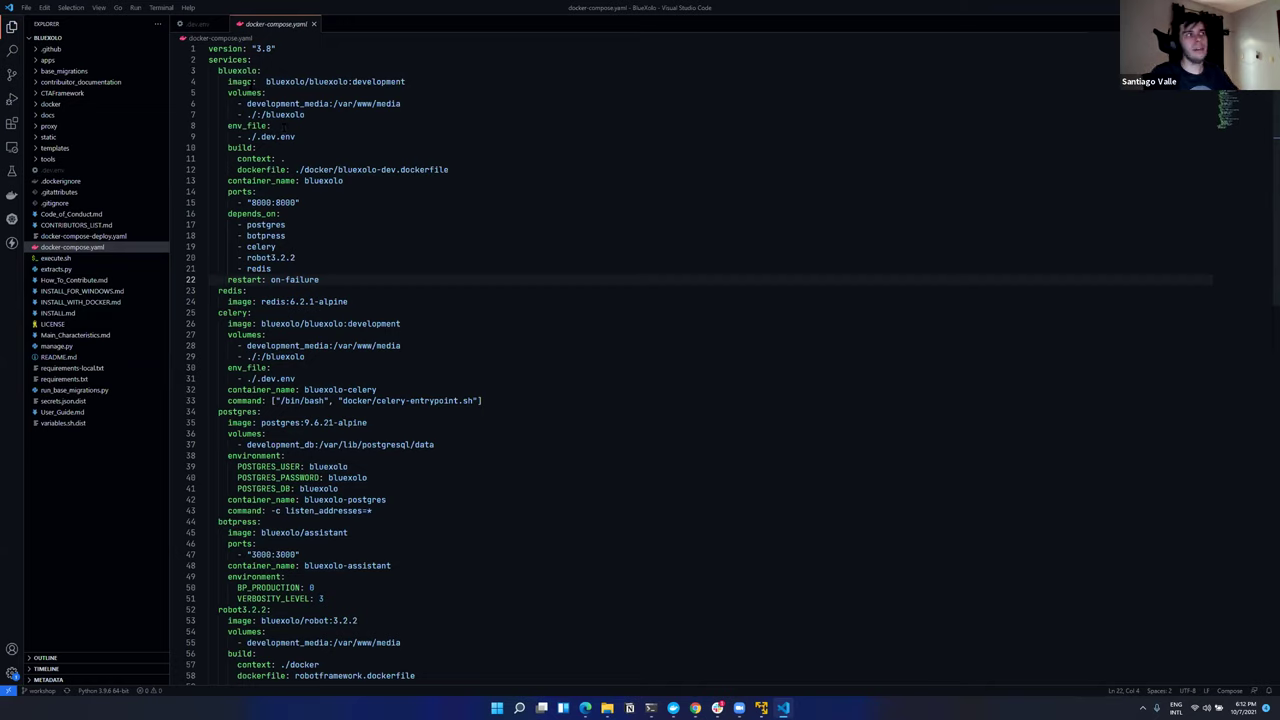
{"action": "left_click_drag", "start_coordinate": [265, 82], "coordinate": [408, 82]}
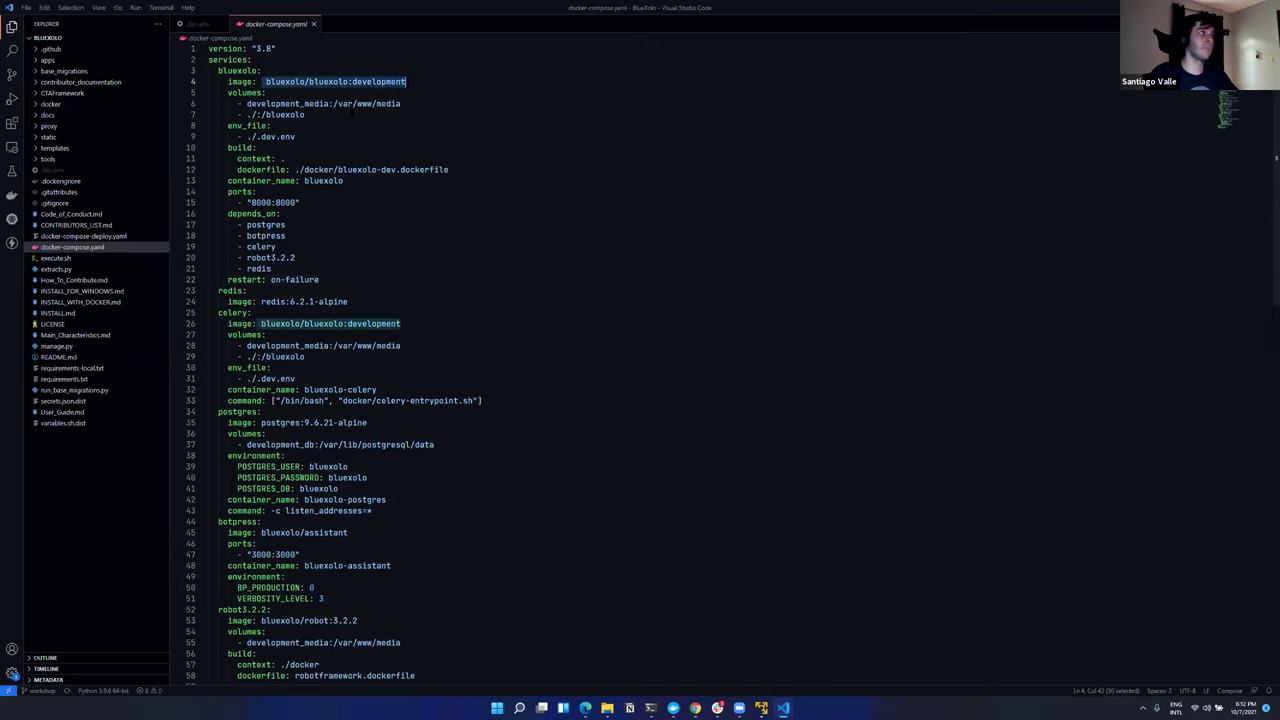
{"action": "left_click", "coordinate": [268, 115]}
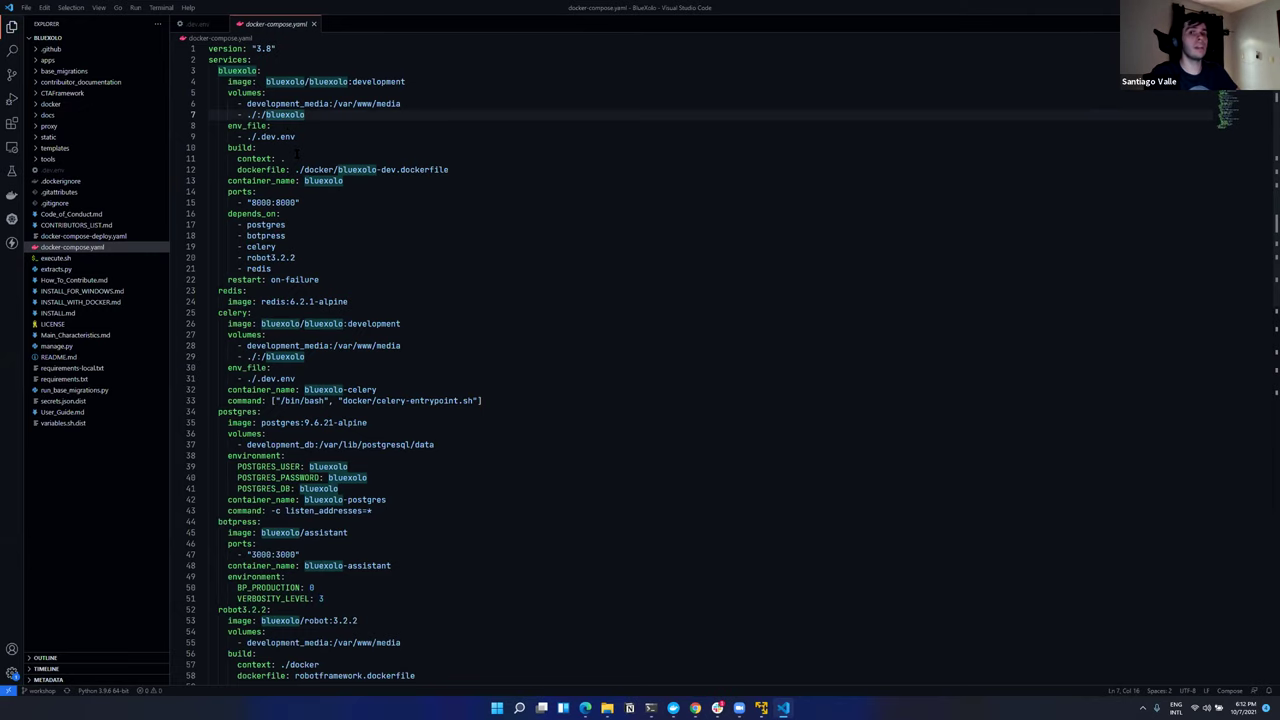
{"action": "scroll", "coordinate": [700, 364], "scroll_direction": "down", "scroll_amount": 2}
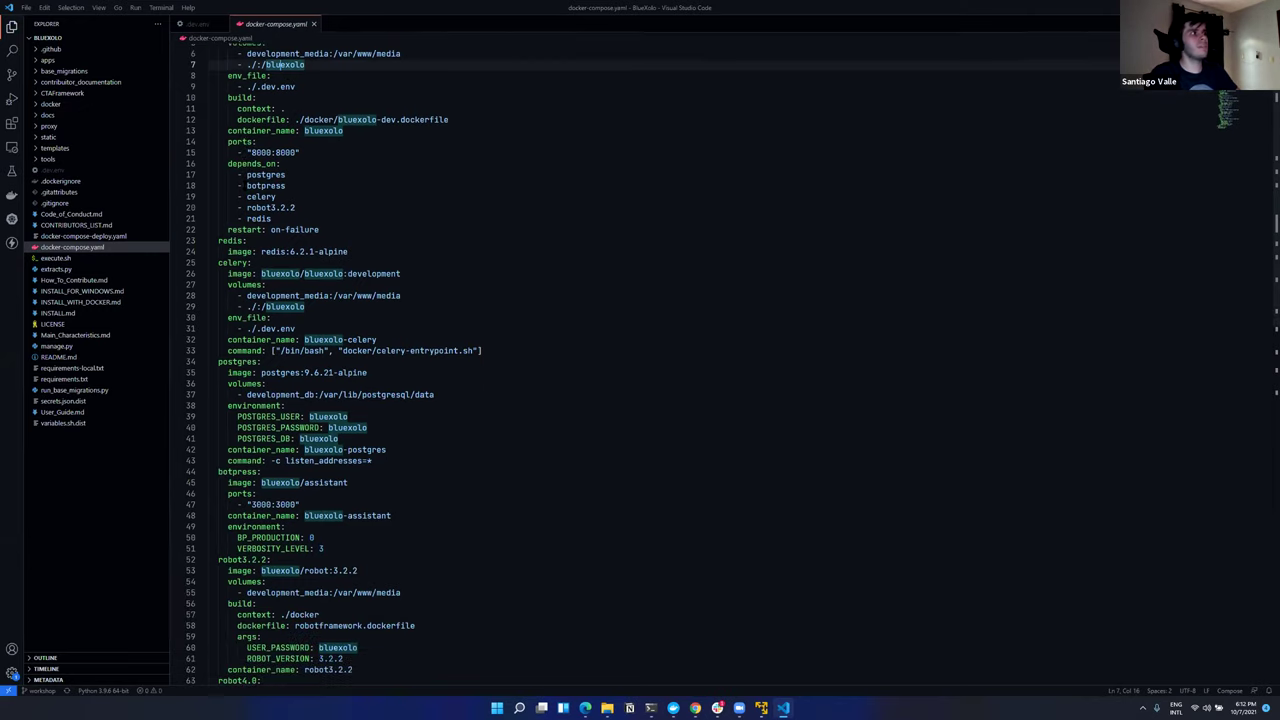
{"action": "double_click", "coordinate": [240, 141]}
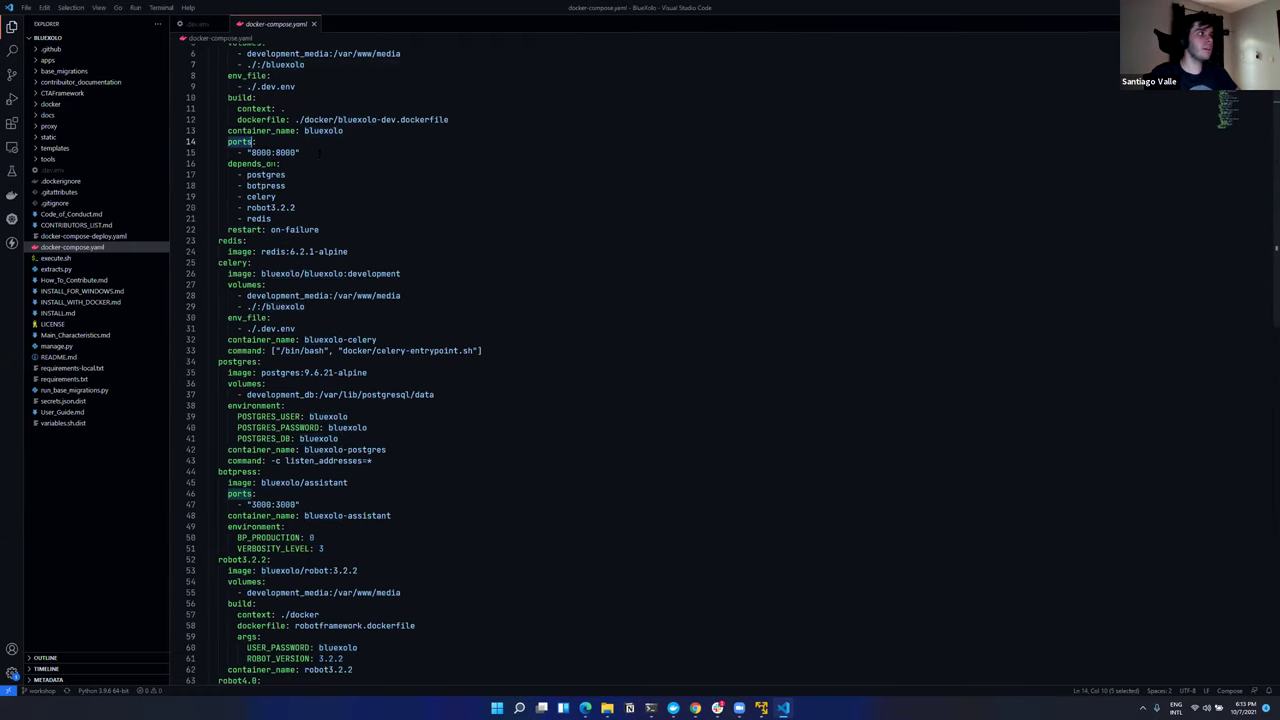
{"action": "scroll", "coordinate": [279, 185], "scroll_direction": "down", "scroll_amount": 1}
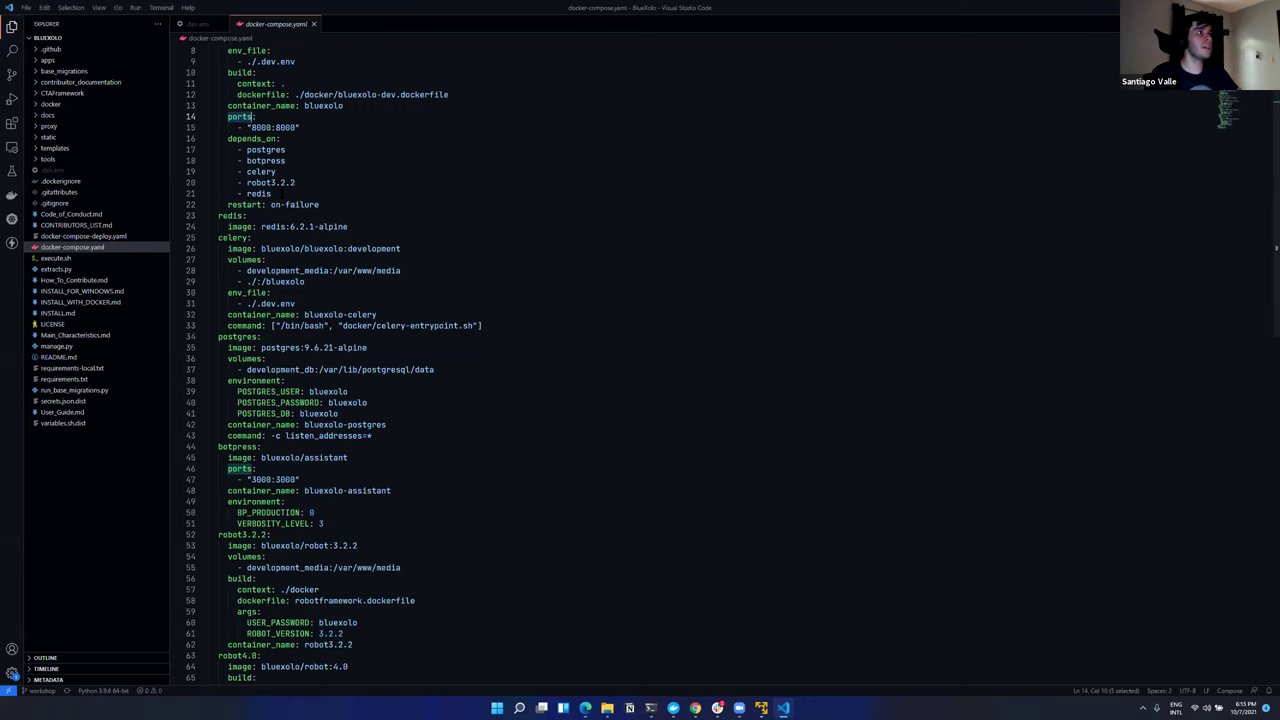
{"action": "scroll", "coordinate": [283, 190], "scroll_direction": "down", "scroll_amount": 1}
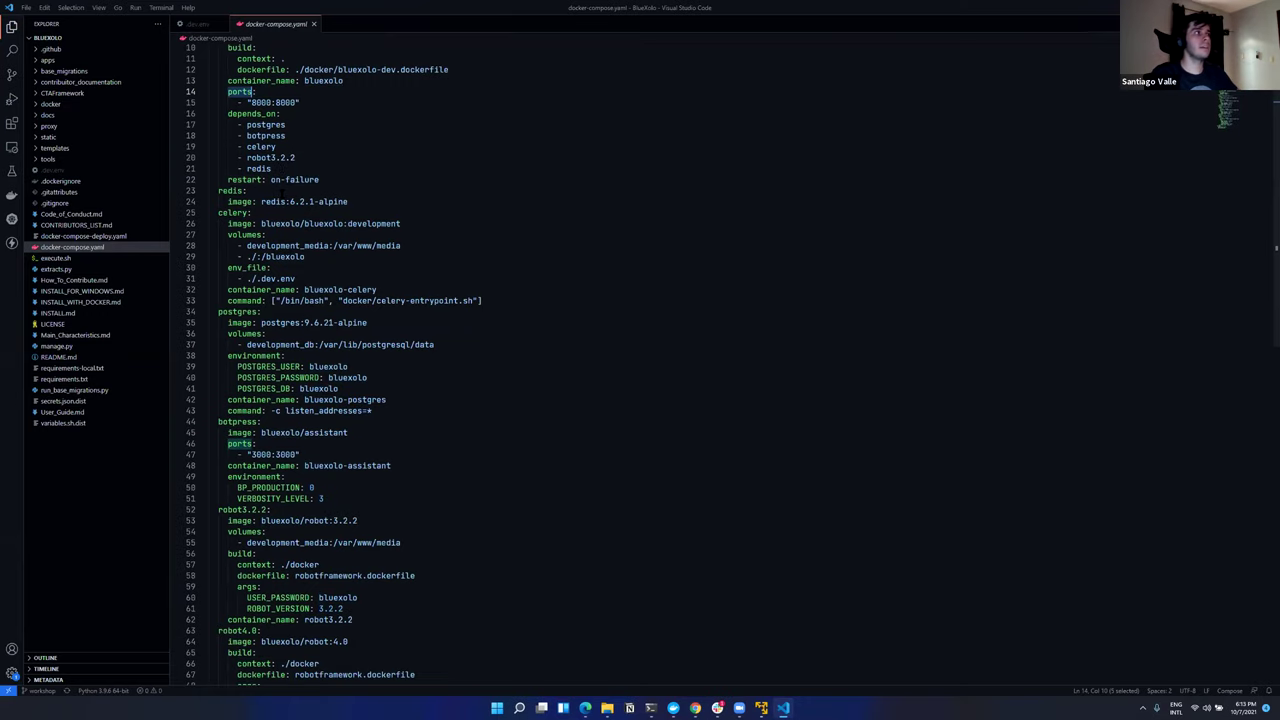
{"action": "left_click", "coordinate": [258, 124]}
{"action": "left_click", "coordinate": [258, 135]}
{"action": "left_click", "coordinate": [258, 146]}
{"action": "double_click", "coordinate": [262, 157]}
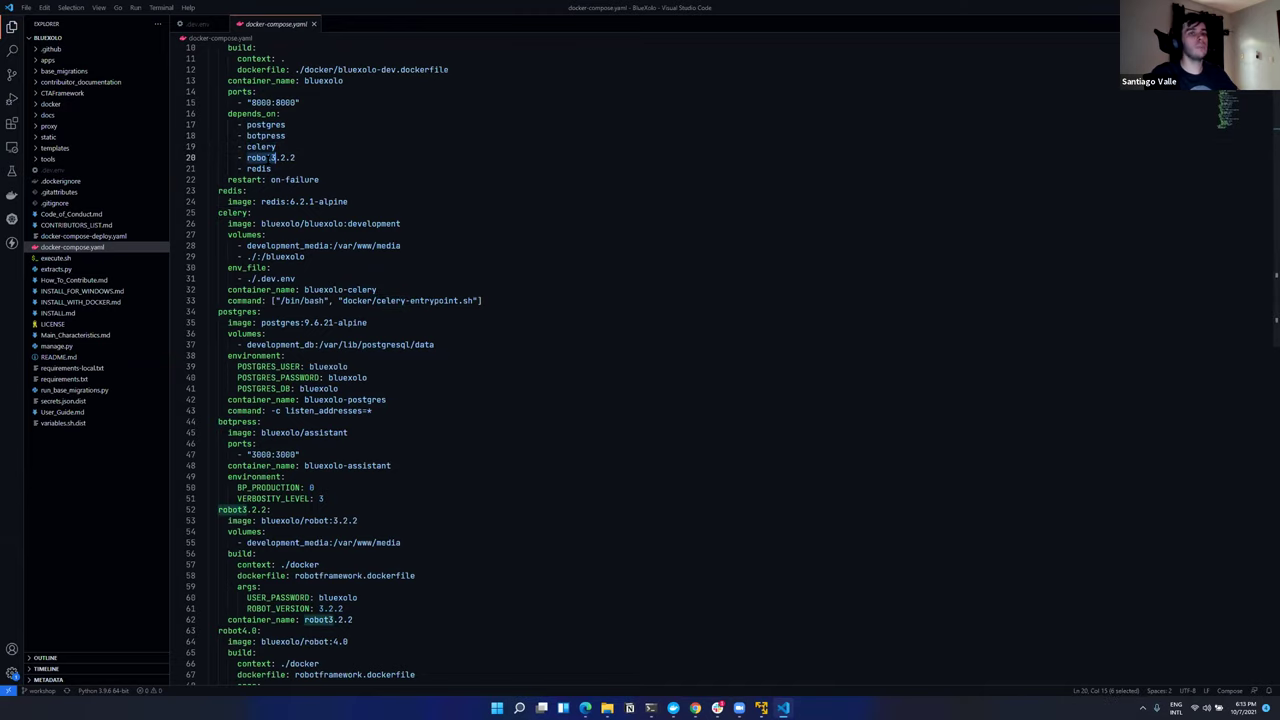
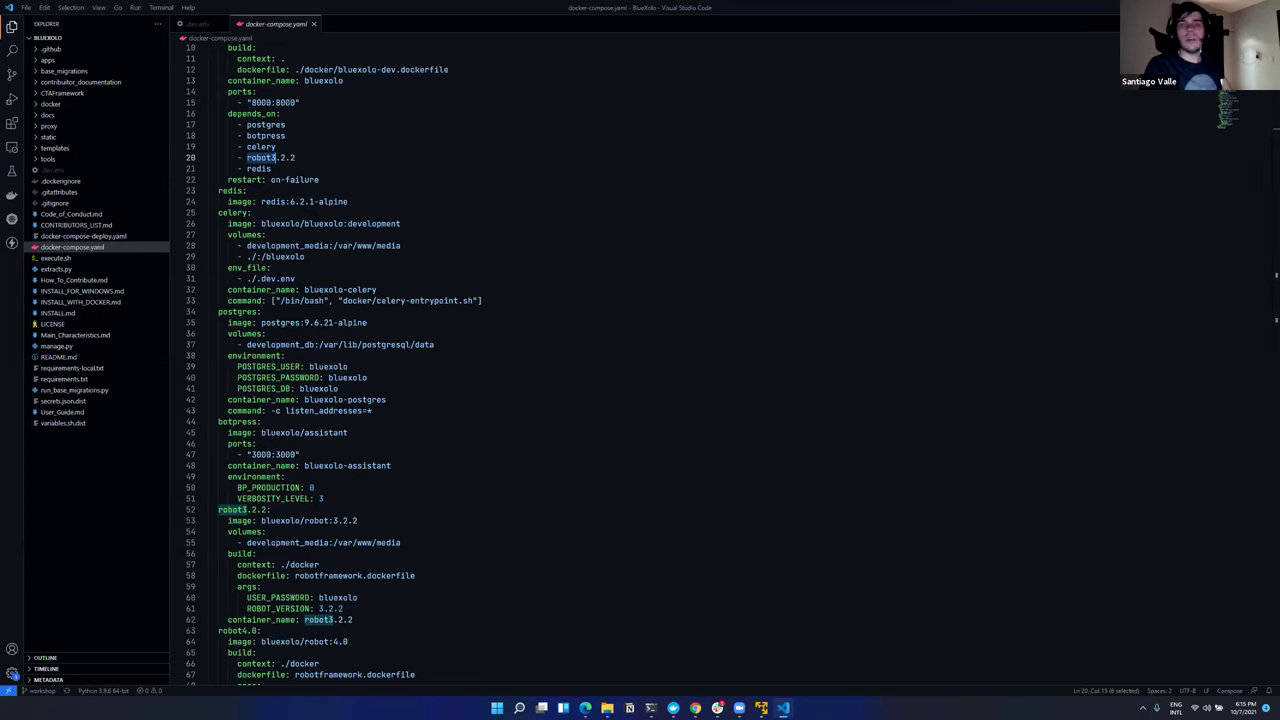
Step: Change the container port of the bluexolo mapping on line 15 from 8000 to 7000
{"action": "scroll", "coordinate": [395, 270], "scroll_direction": "up", "scroll_amount": 3}
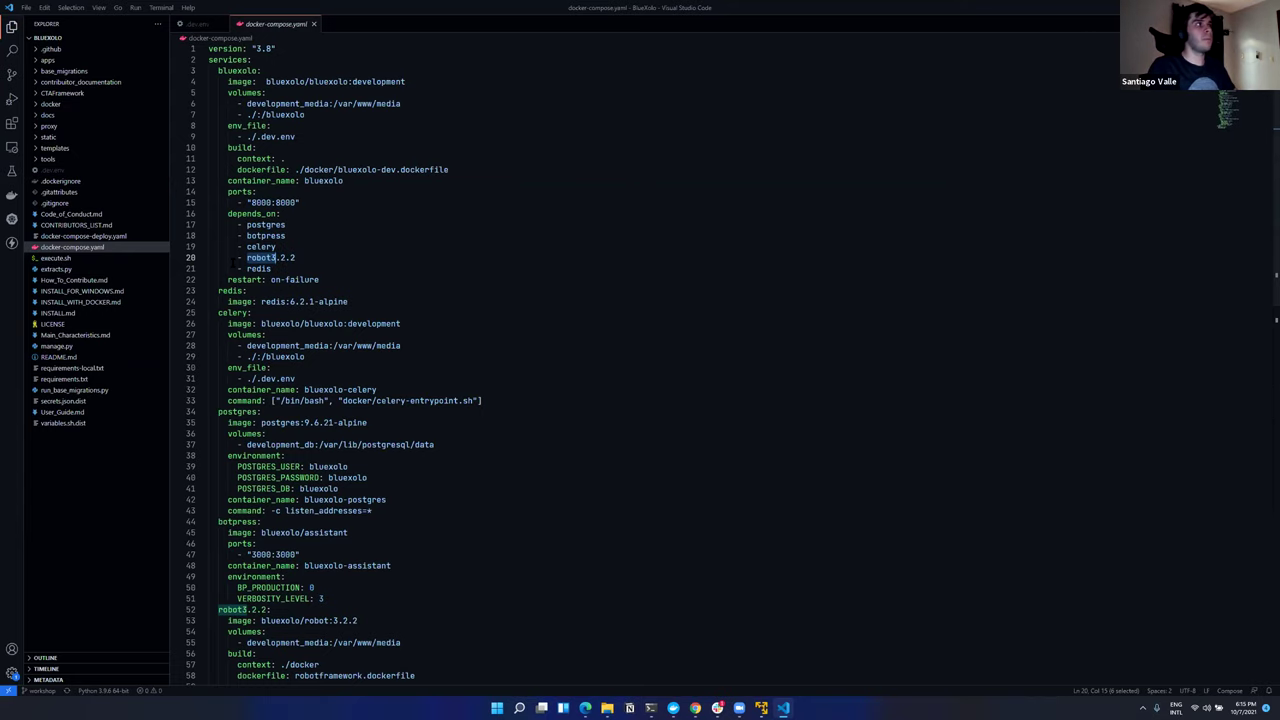
{"action": "scroll", "coordinate": [232, 266], "scroll_direction": "down", "scroll_amount": 3}
{"action": "scroll", "coordinate": [233, 262], "scroll_direction": "up", "scroll_amount": 3}
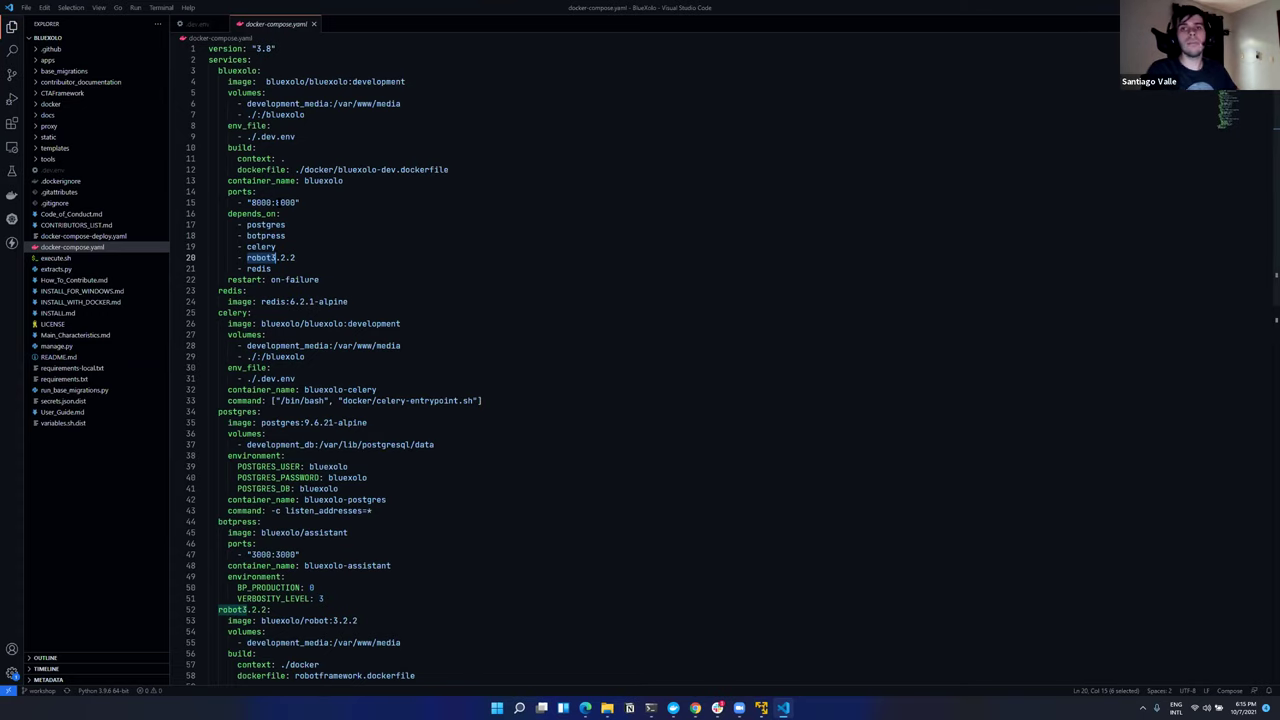
{"action": "left_click_drag", "start_coordinate": [300, 202], "coordinate": [238, 203]}
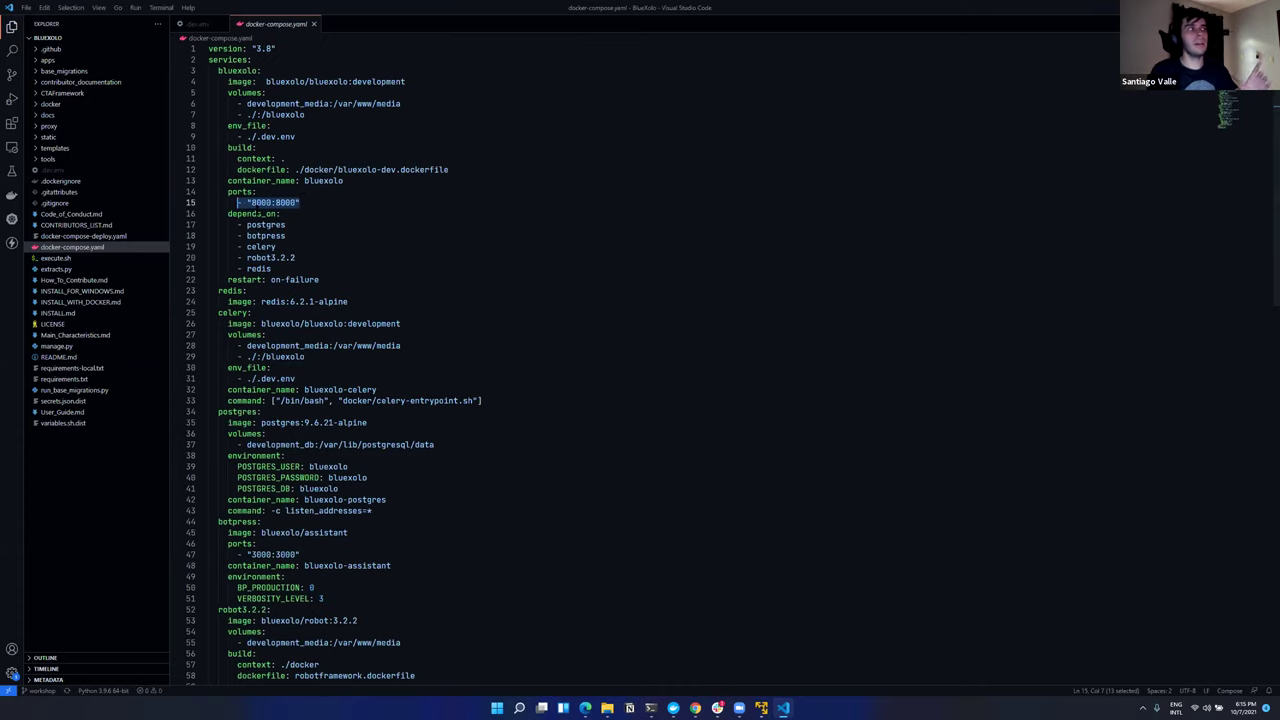
{"action": "double_click", "coordinate": [262, 202]}
{"action": "left_click", "coordinate": [277, 202]}
{"action": "type", "text": "6"}
{"action": "key", "text": "BackSpace"}
{"action": "type", "text": "7"}
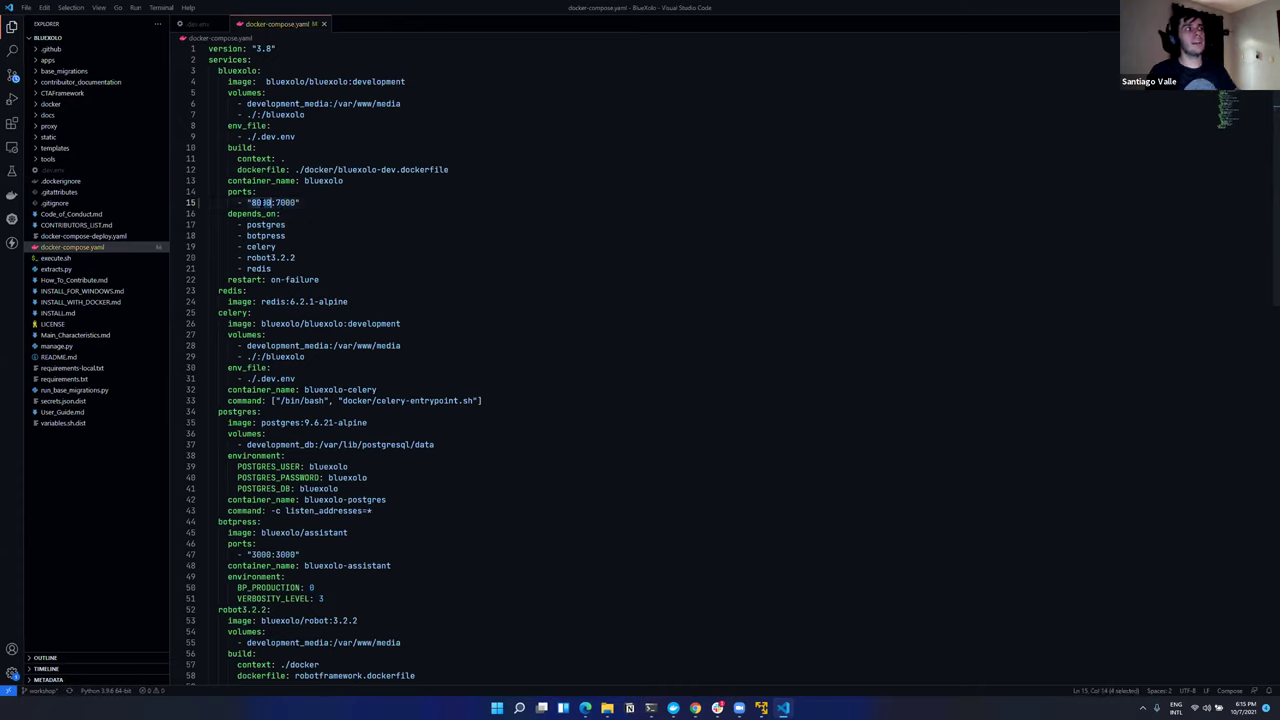
{"action": "double_click", "coordinate": [285, 202]}
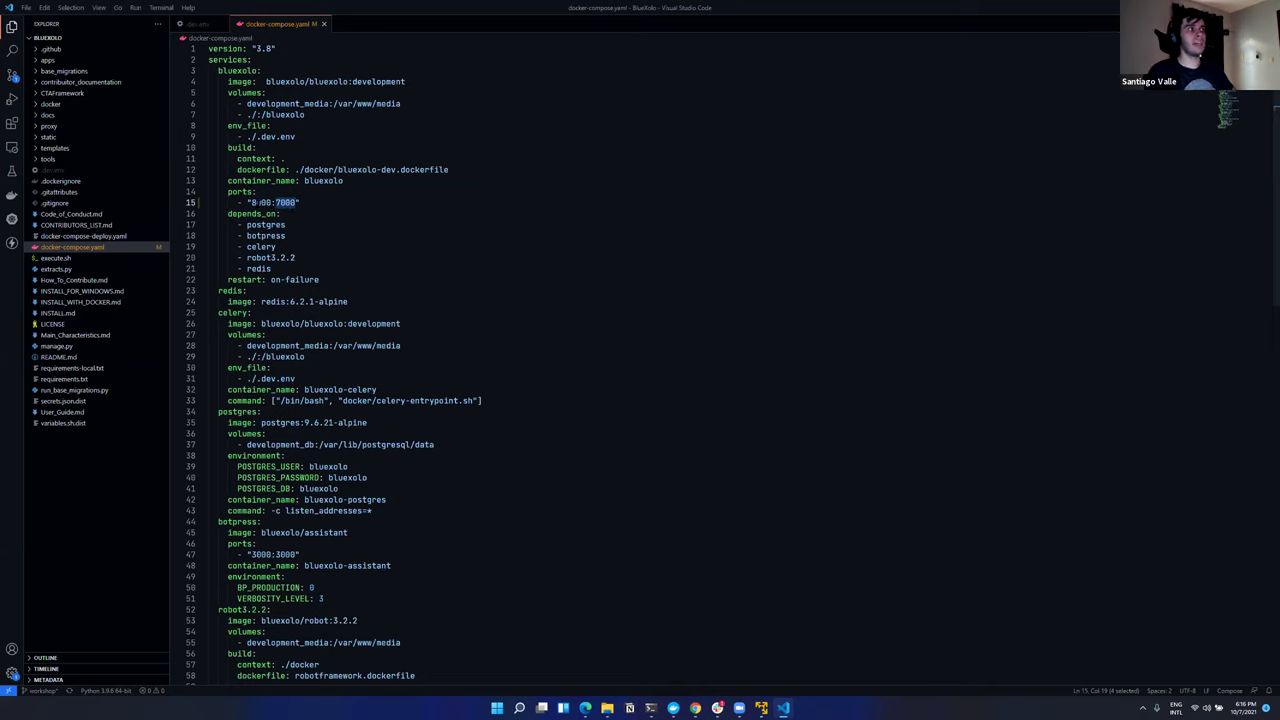
Step: Change the host port to 7000 as well, then select the SITE_DNS port in .dev.env
{"action": "left_click", "coordinate": [255, 202]}
{"action": "key", "text": "BackSpace"}
{"action": "type", "text": "7"}
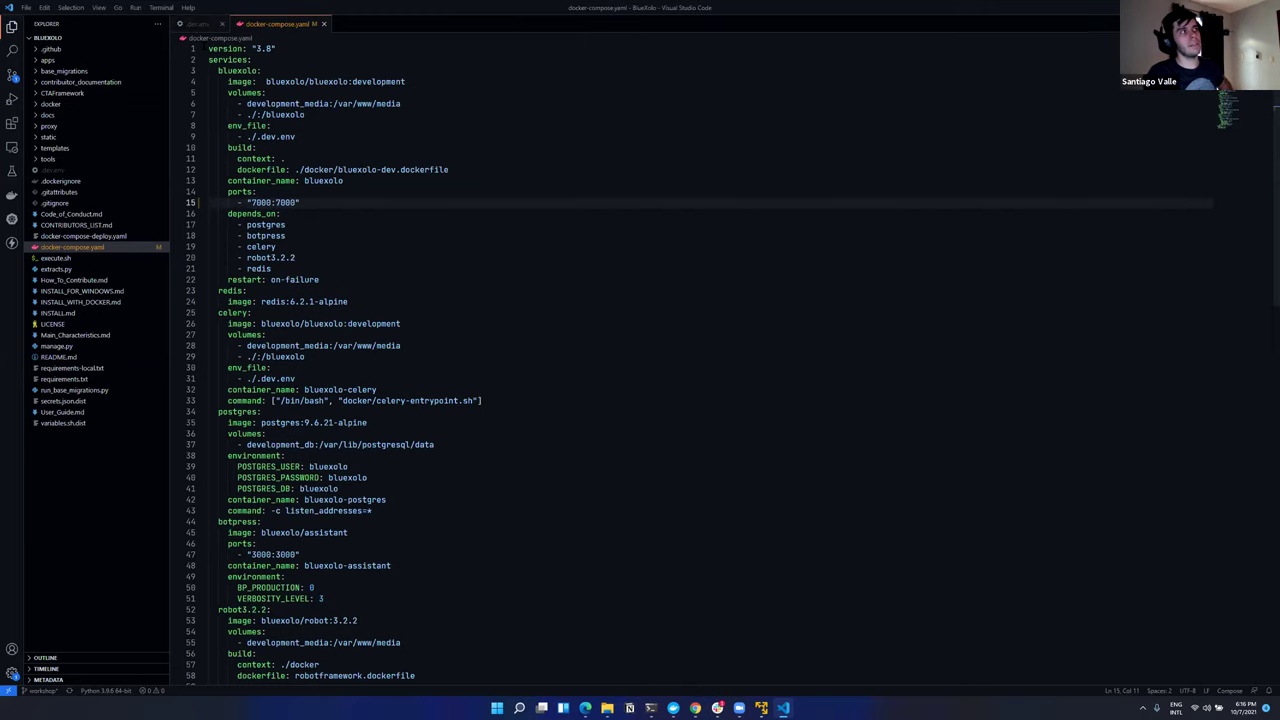
{"action": "left_click", "coordinate": [196, 23]}
{"action": "double_click", "coordinate": [342, 213]}
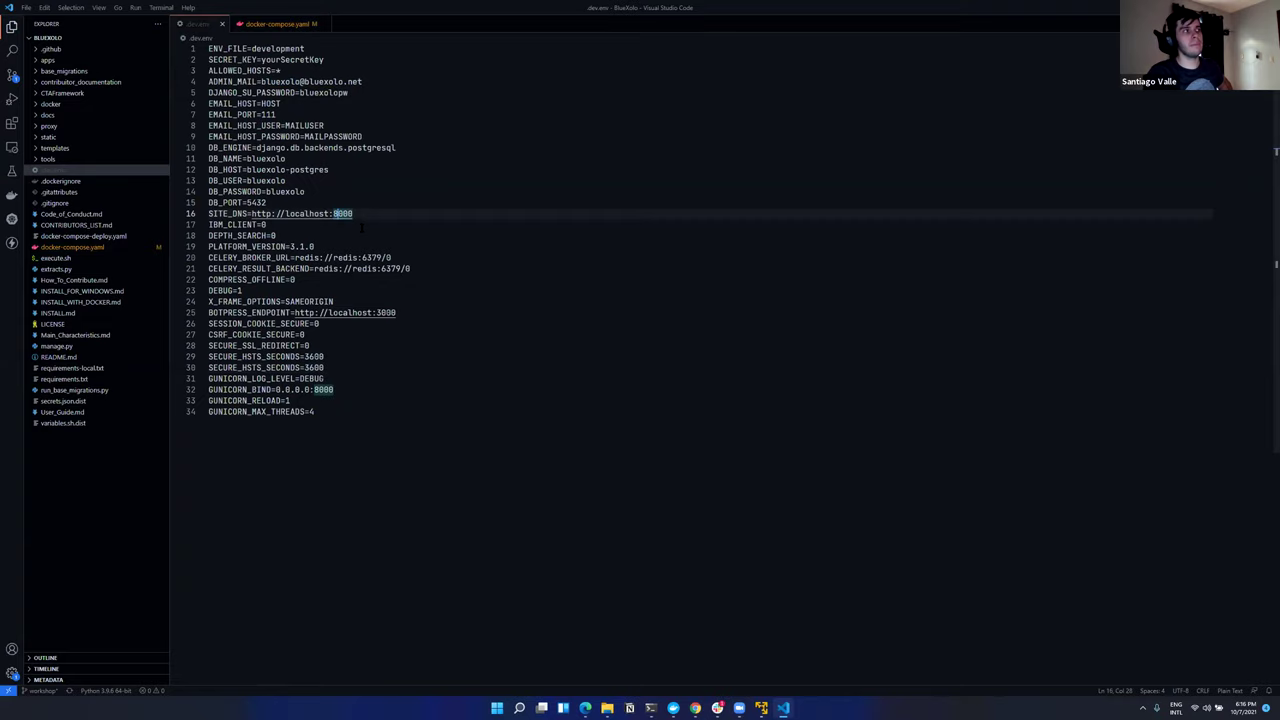
Step: Set the SITE_DNS and GUNICORN_BIND ports in .dev.env to 7000
{"action": "type", "text": "7000"}
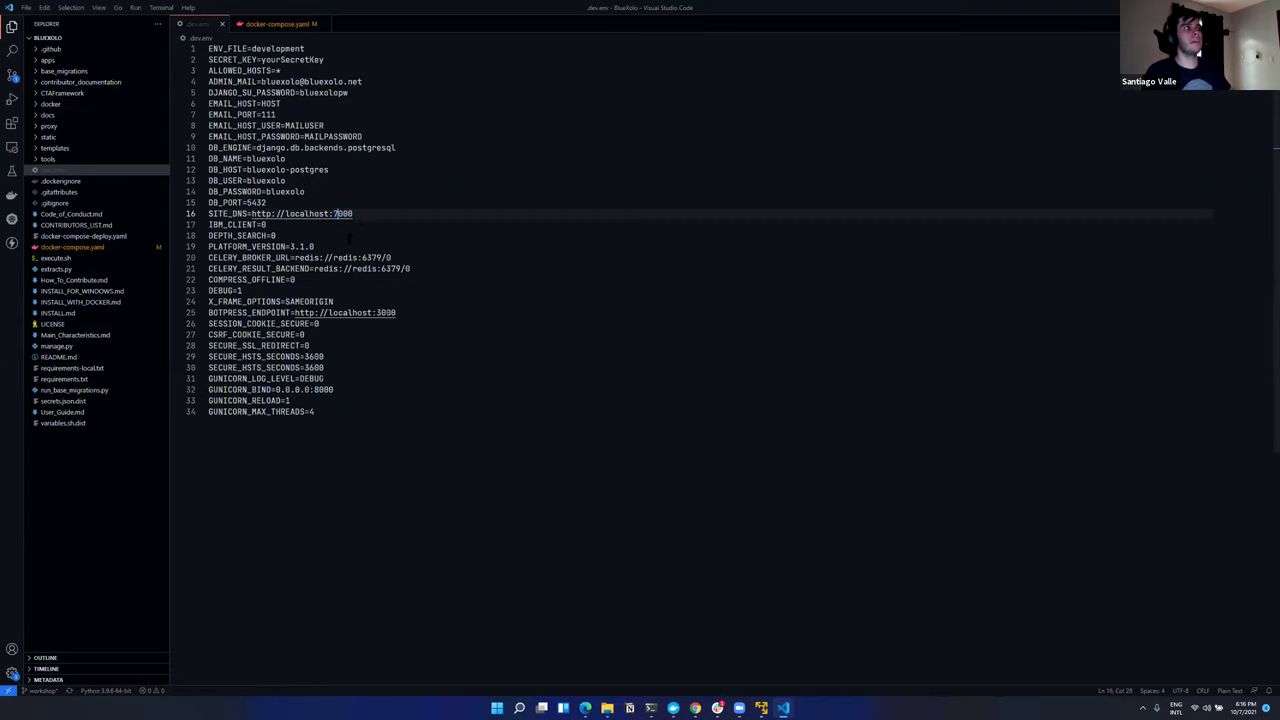
{"action": "double_click", "coordinate": [324, 389]}
{"action": "type", "text": "7000"}
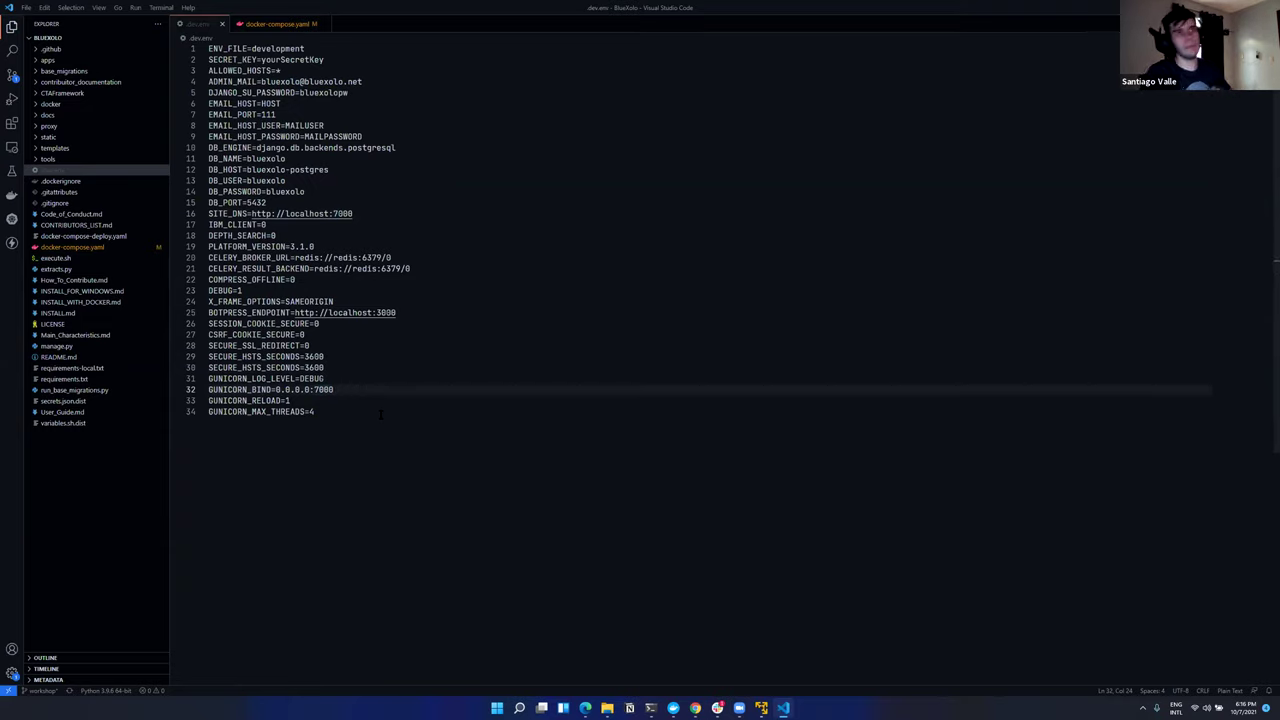
Step: Undo the port changes in both .dev.env and docker-compose.yaml, restoring 8000
{"action": "key", "text": "ctrl+z"}
{"action": "key", "text": "ctrl+z"}
{"action": "key", "text": "ctrl+z"}
{"action": "key", "text": "ctrl+z"}
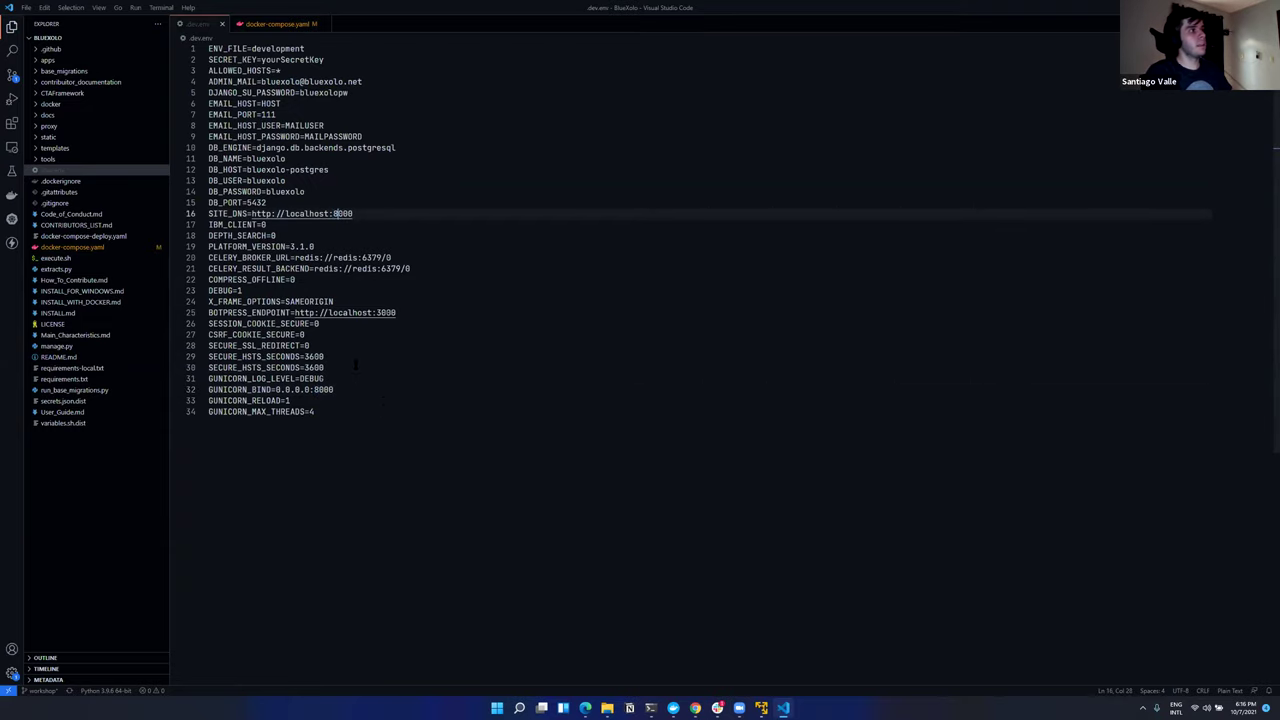
{"action": "left_click", "coordinate": [278, 23]}
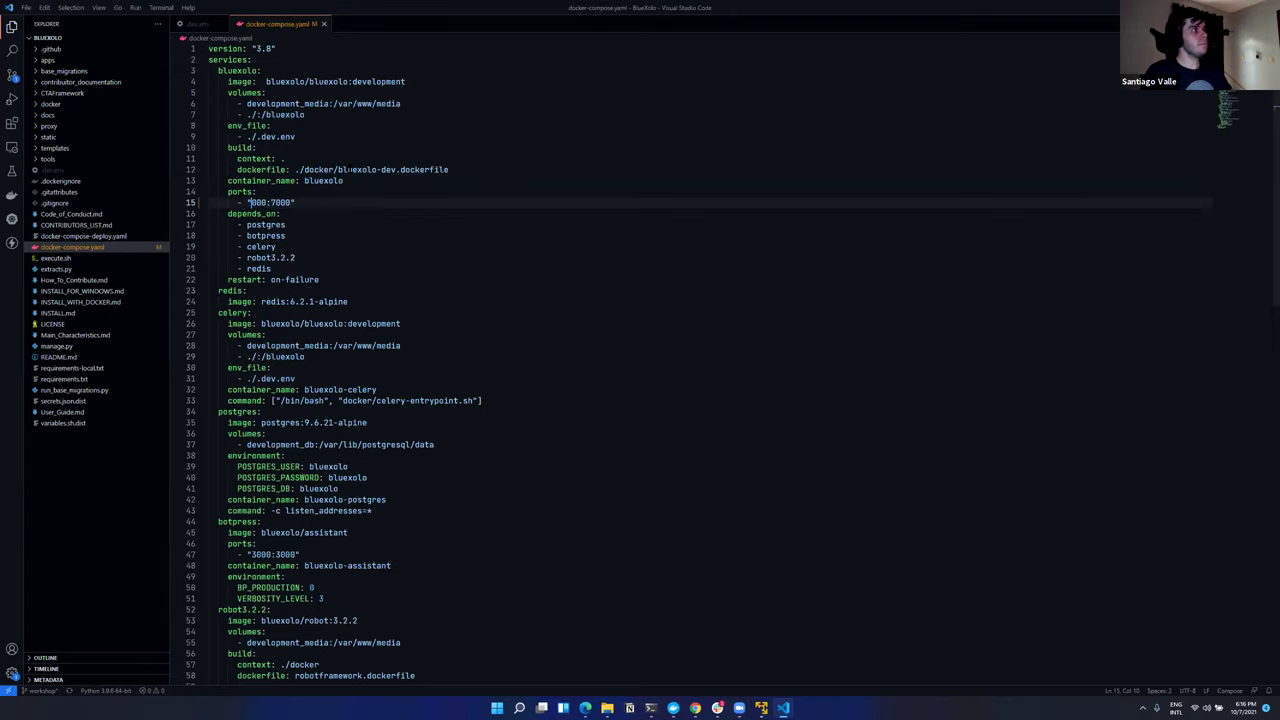
{"action": "key", "text": "ctrl+z"}
{"action": "left_click", "coordinate": [195, 23]}
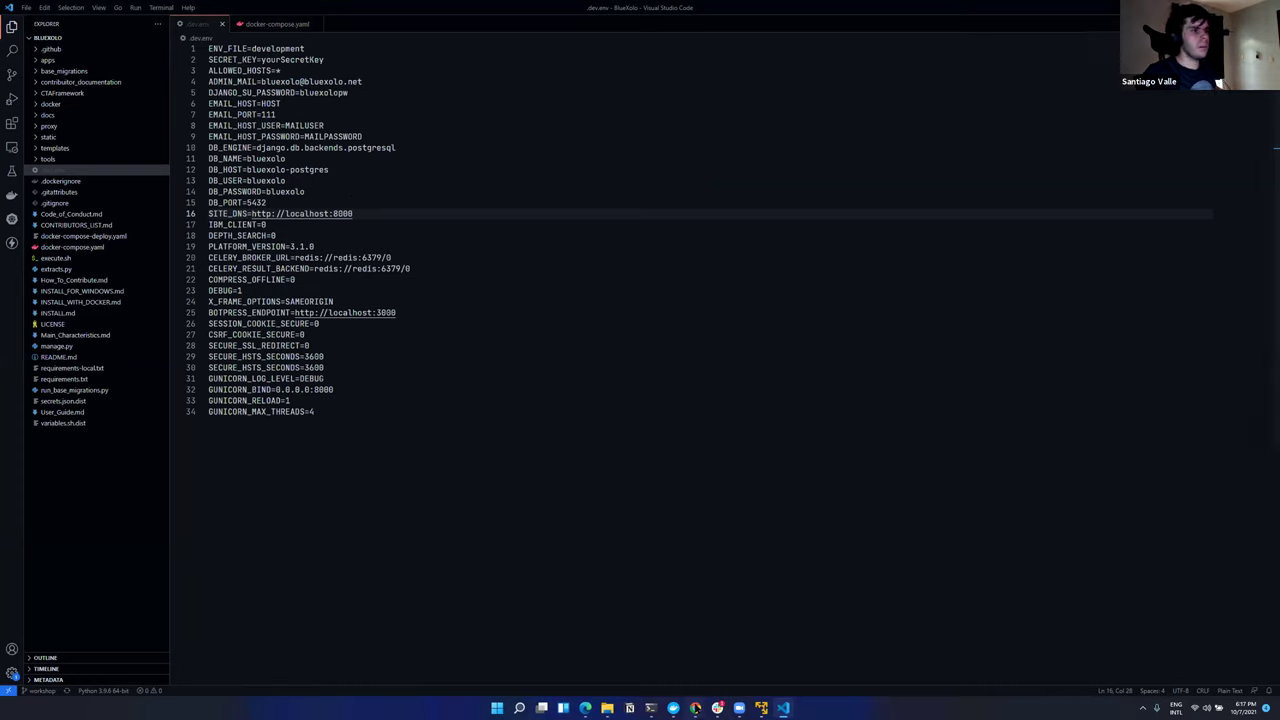
Step: Bring up the BlueXolo developer documentation in Chrome
{"action": "mouse_move", "coordinate": [695, 708]}
{"action": "left_click", "coordinate": [693, 650]}
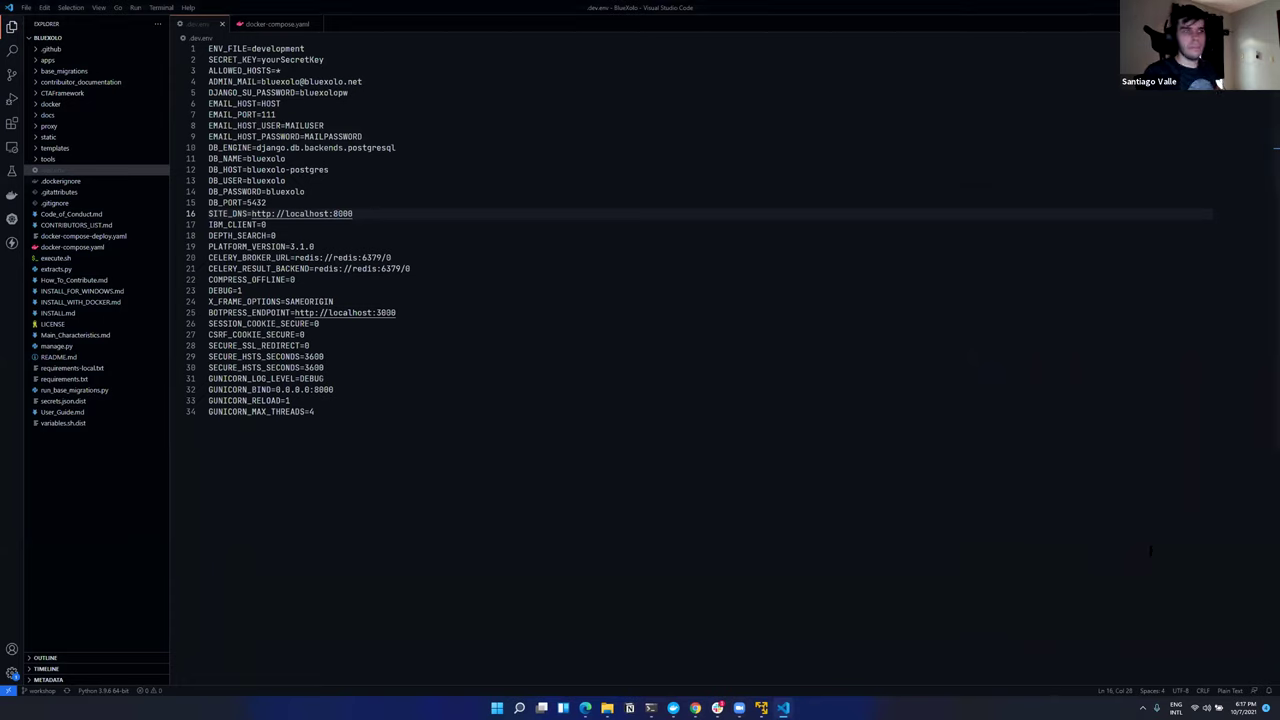
{"action": "left_click", "coordinate": [695, 707]}
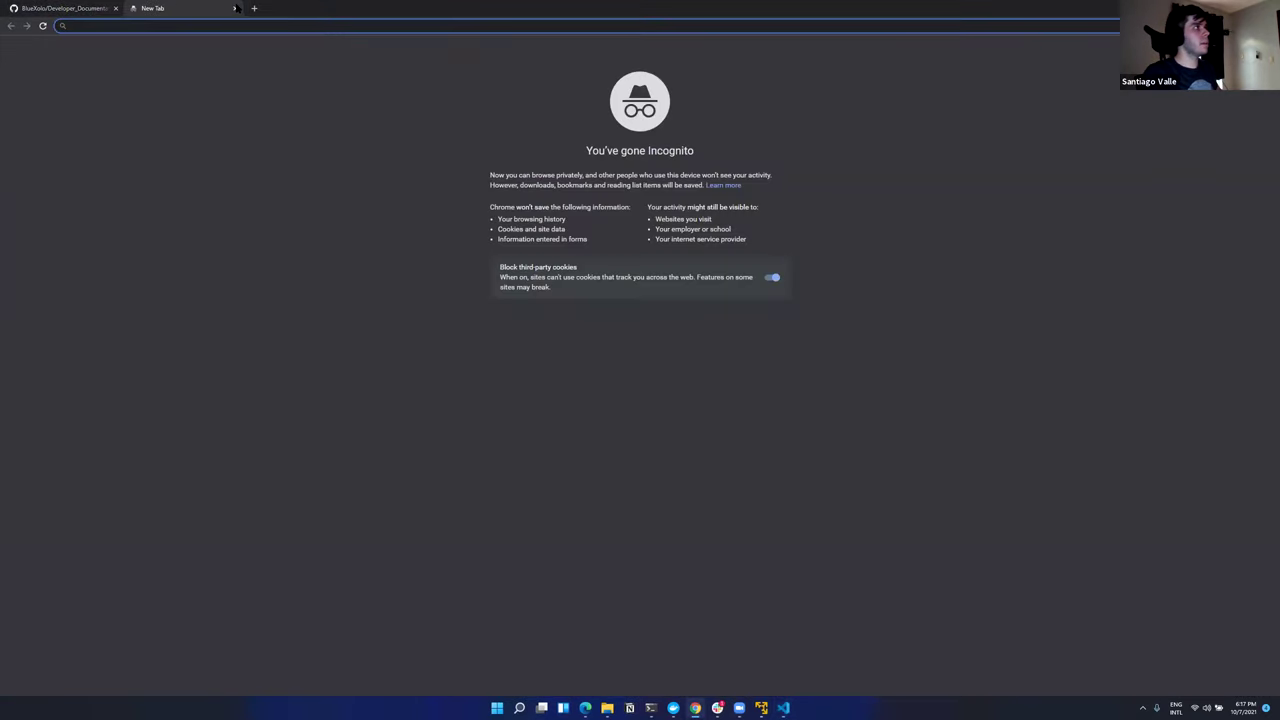
Step: Close the empty incognito tab and switch to the Ubuntu virtual machine
{"action": "left_click", "coordinate": [235, 8]}
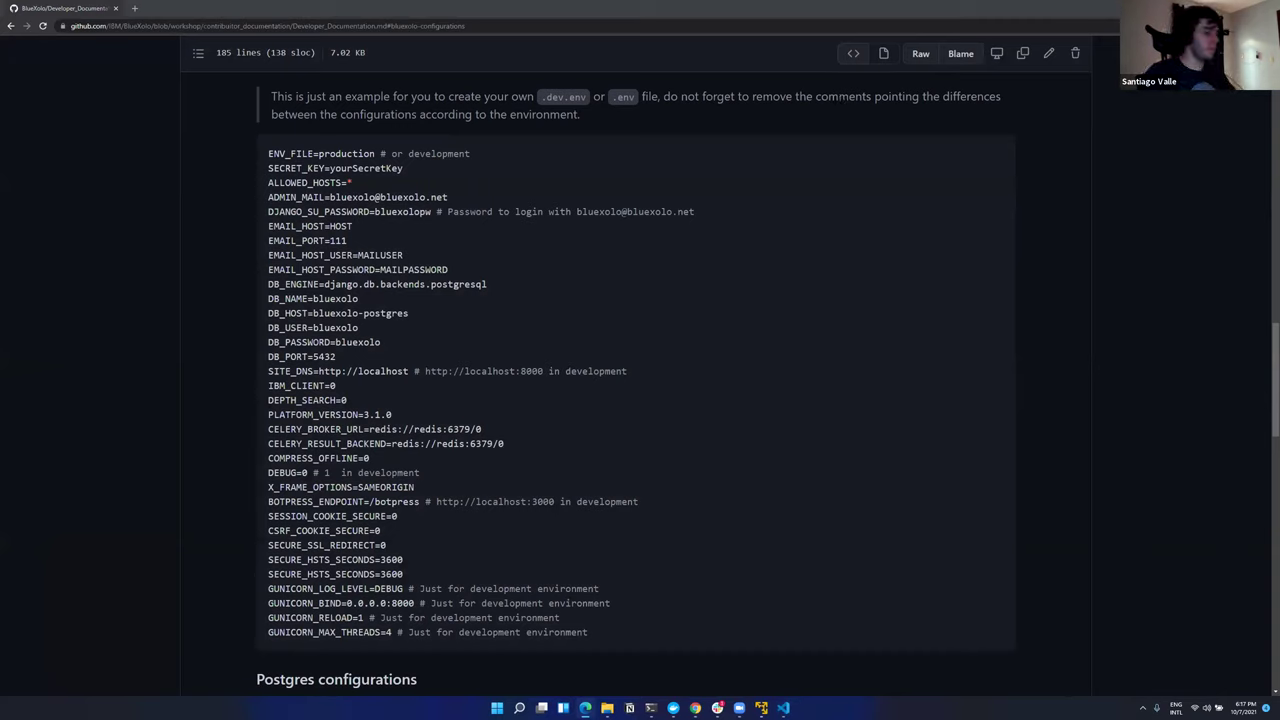
{"action": "left_click", "coordinate": [761, 707]}
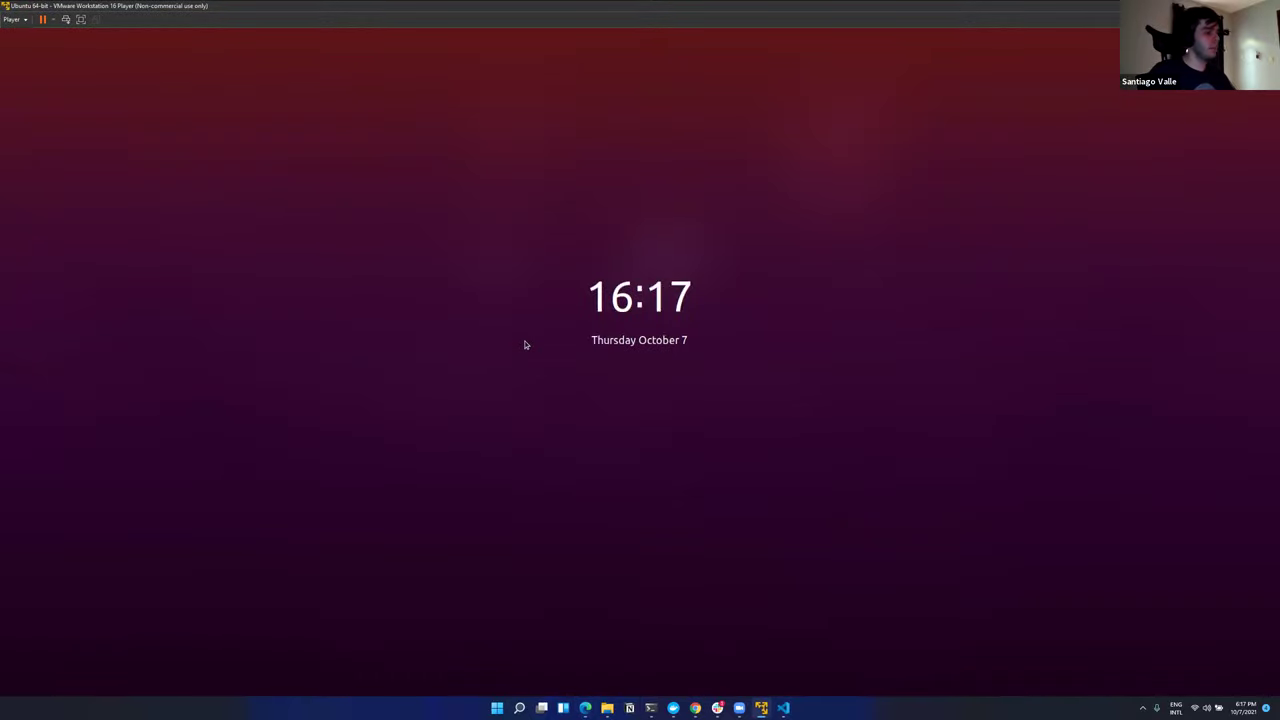
Step: Unlock the Ubuntu VM with the account password
{"action": "left_click", "coordinate": [524, 344]}
{"action": "type", "text": "******"}
{"action": "key", "text": "Return"}
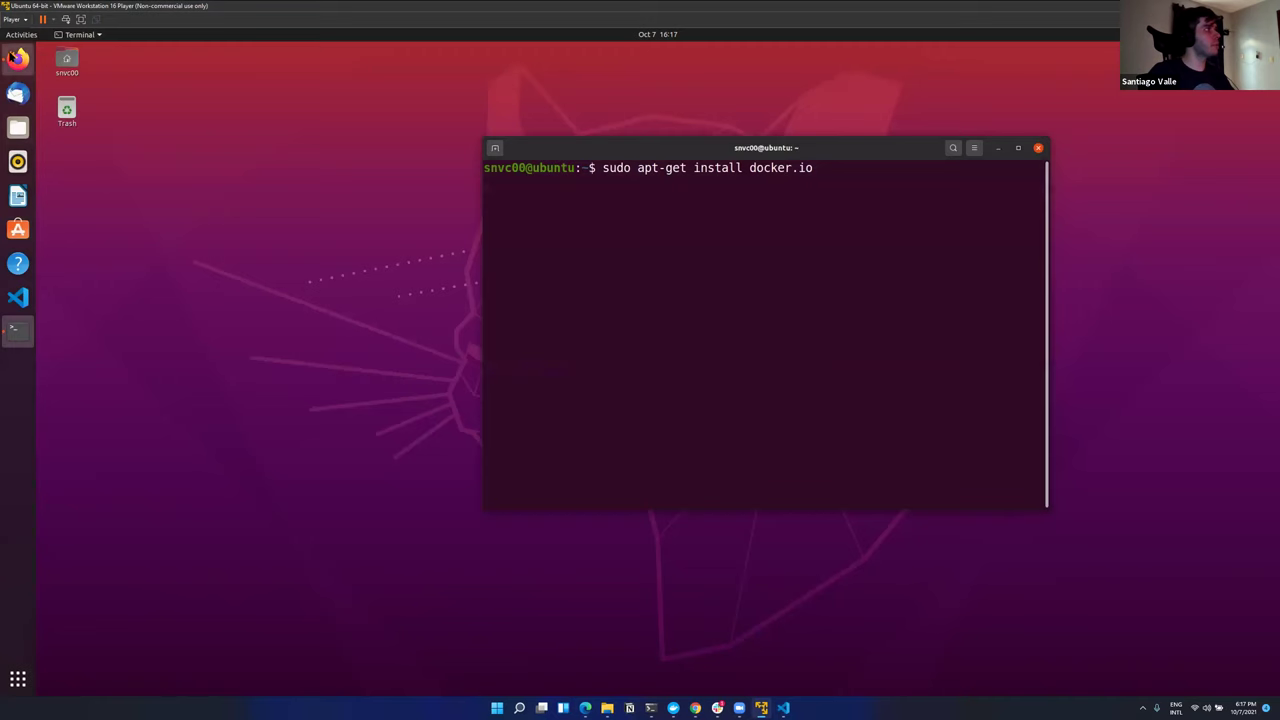
Step: Open Docker's Linux post-installation steps page in Firefox
{"action": "left_click", "coordinate": [17, 59]}
{"action": "left_click", "coordinate": [656, 139]}
{"action": "left_click", "coordinate": [715, 160]}
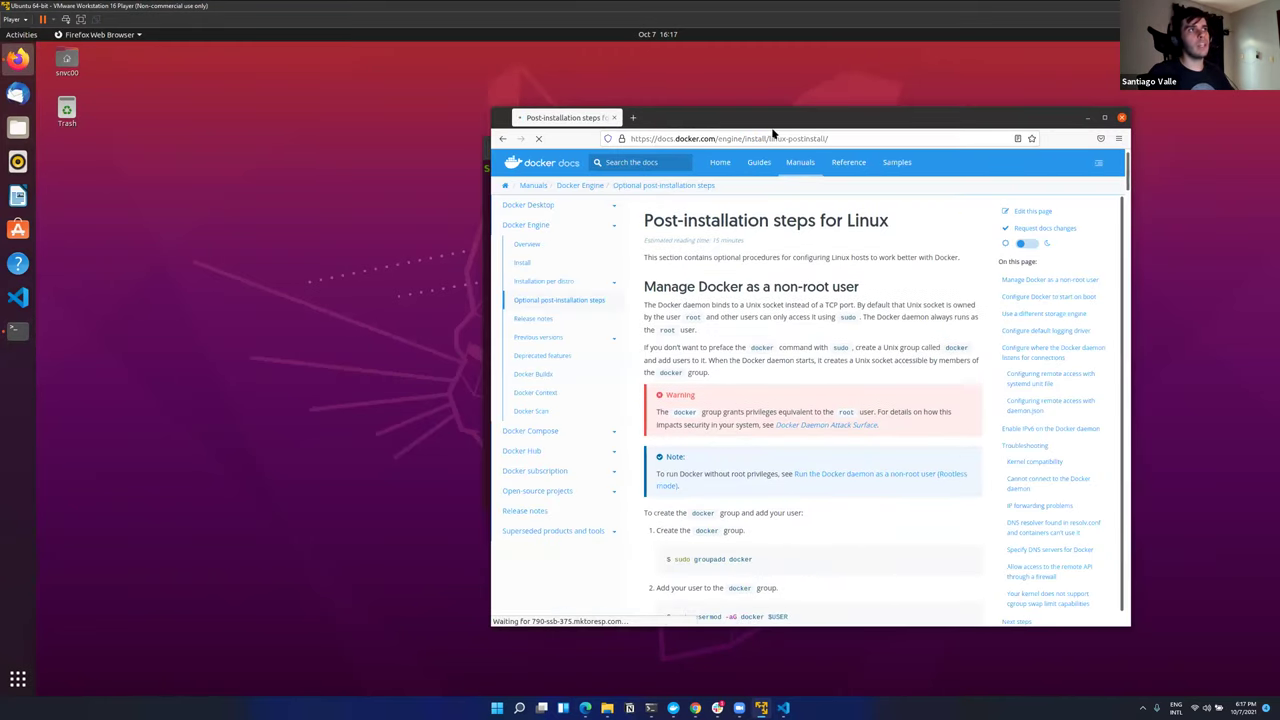
{"action": "left_click_drag", "start_coordinate": [779, 130], "coordinate": [652, 111]}
{"action": "scroll", "coordinate": [617, 391], "scroll_direction": "down", "scroll_amount": 3}
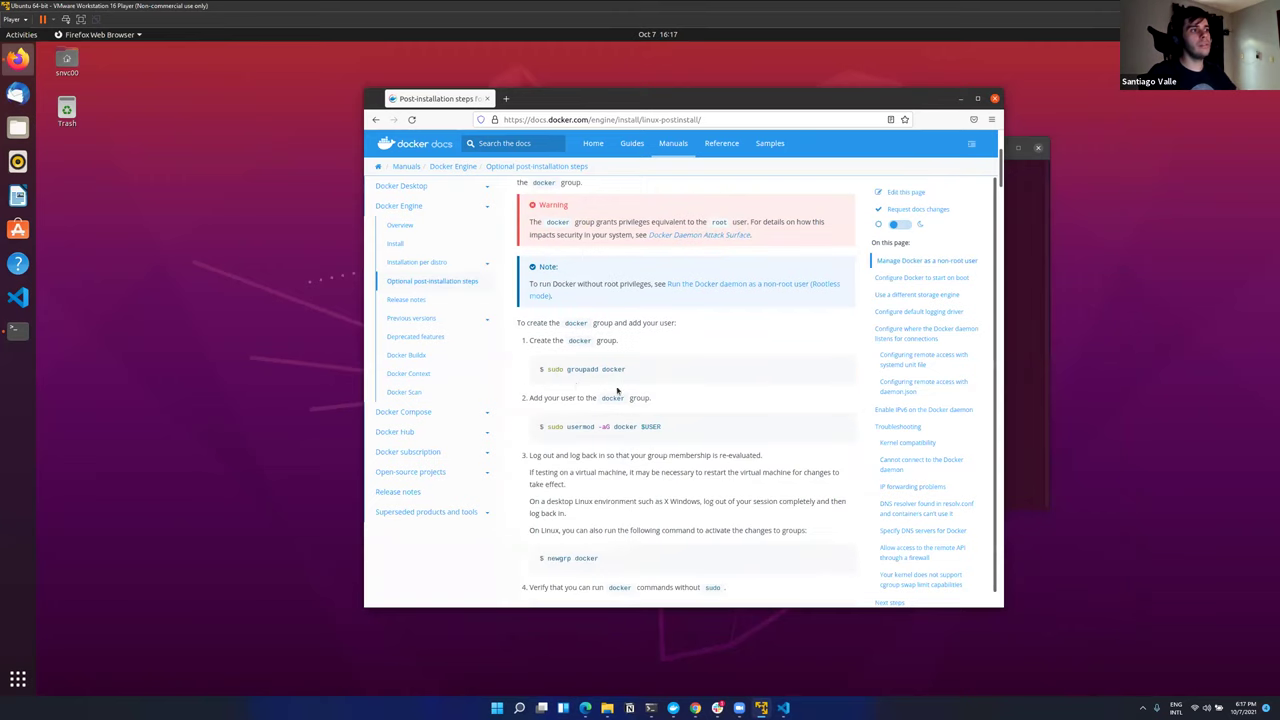
{"action": "scroll", "coordinate": [626, 390], "scroll_direction": "down", "scroll_amount": 2}
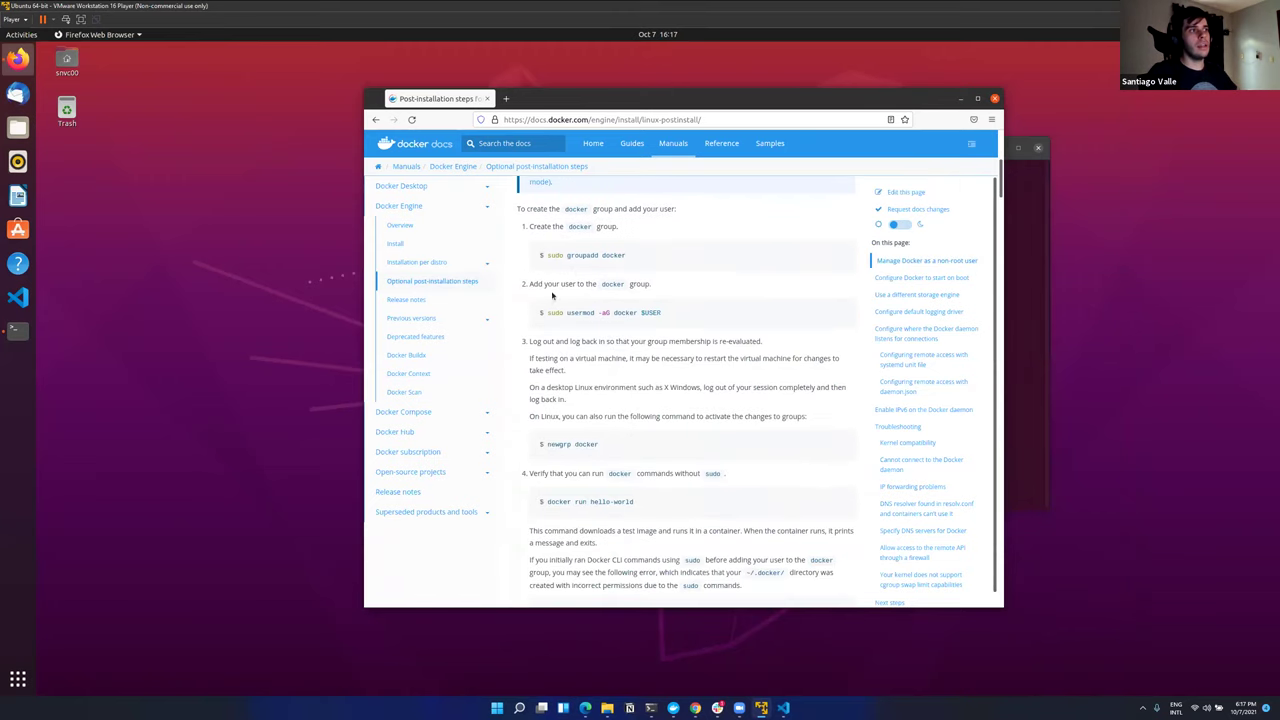
Step: Select the 'sudo usermod -aG docker $USER' command, then minimise the VM
{"action": "left_click_drag", "start_coordinate": [548, 313], "coordinate": [666, 318]}
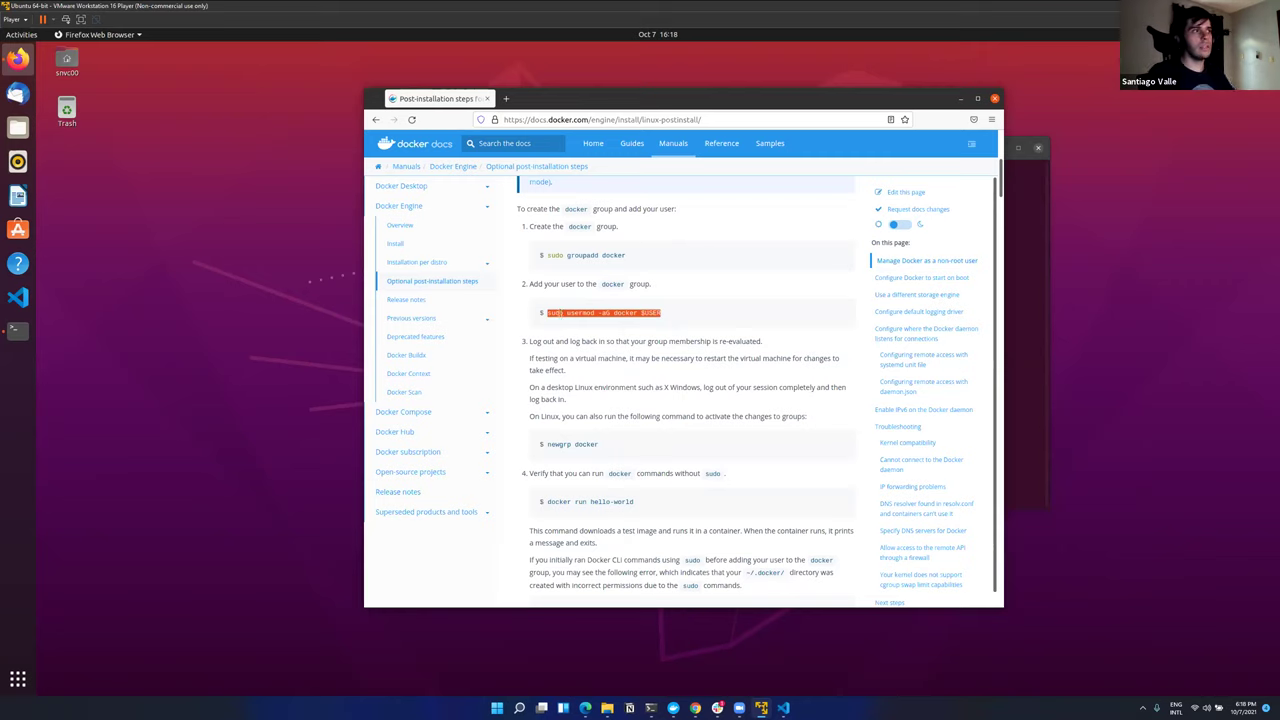
{"action": "key", "text": "ctrl+l"}
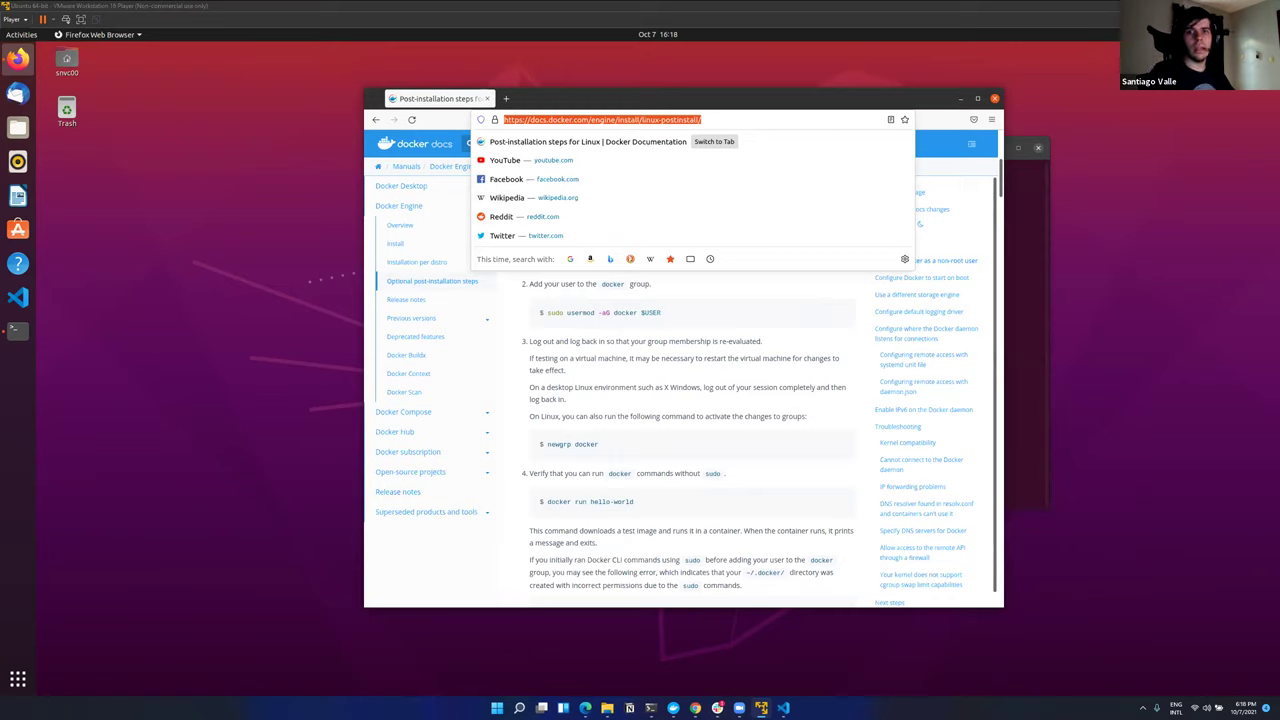
{"action": "left_click", "coordinate": [668, 324]}
{"action": "mouse_move", "coordinate": [662, 313]}
{"action": "left_mouse_down"}
{"action": "mouse_move", "coordinate": [541, 318]}
{"action": "mouse_move", "coordinate": [663, 314]}
{"action": "left_mouse_up"}
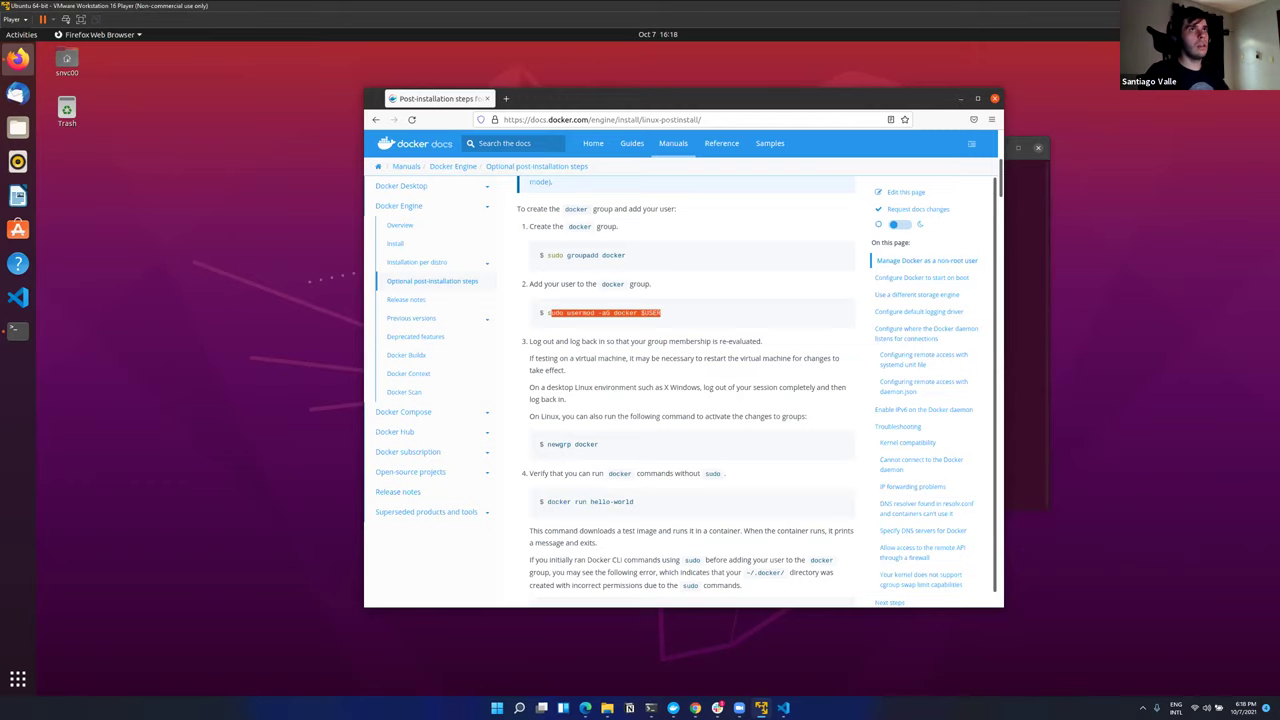
{"action": "left_click", "coordinate": [761, 707]}
Step: List the Docker images, then stage 'docker compose -f docker-compose.yaml build' at the prompt
{"action": "scroll", "coordinate": [636, 400], "scroll_direction": "down", "scroll_amount": 2}
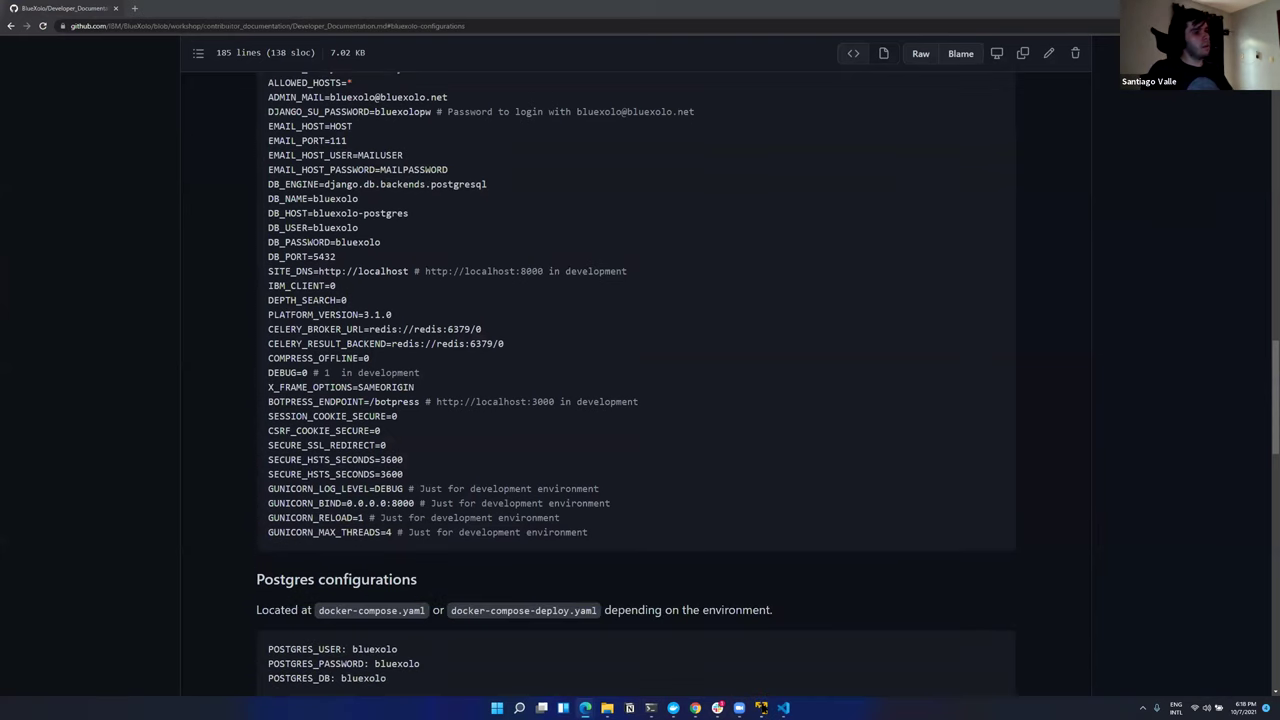
{"action": "mouse_move", "coordinate": [784, 708]}
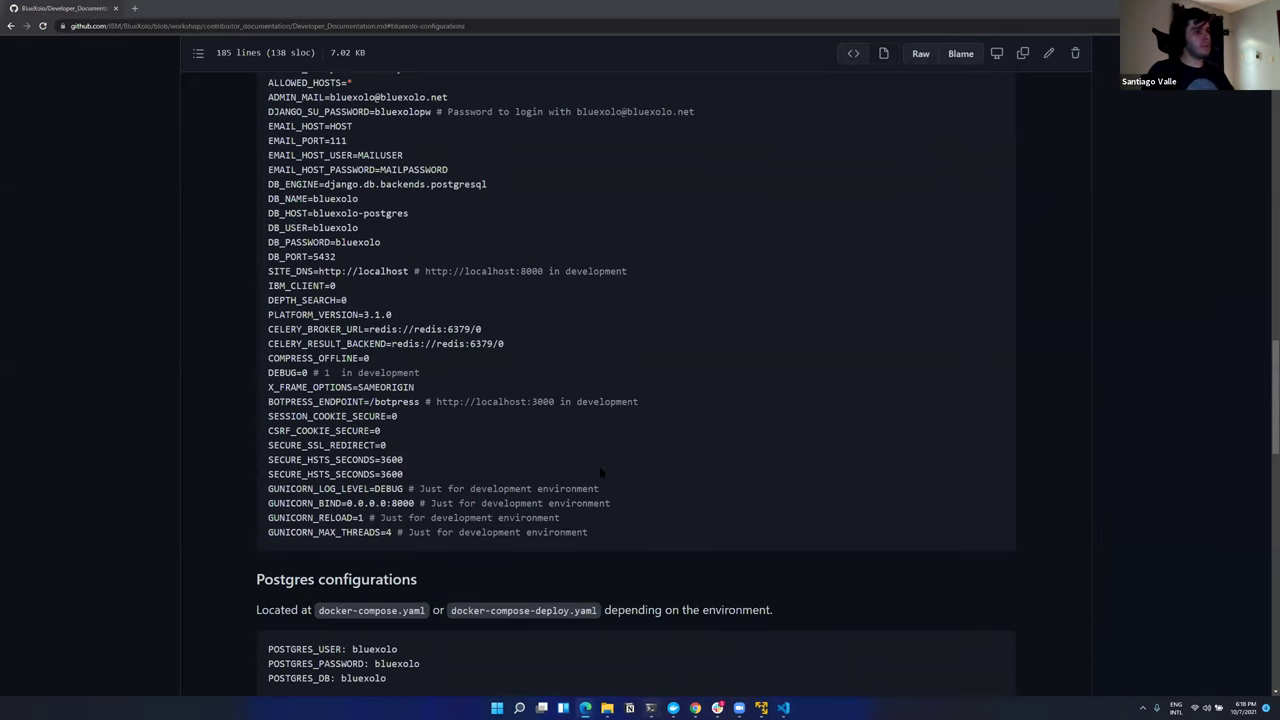
{"action": "left_click", "coordinate": [650, 707]}
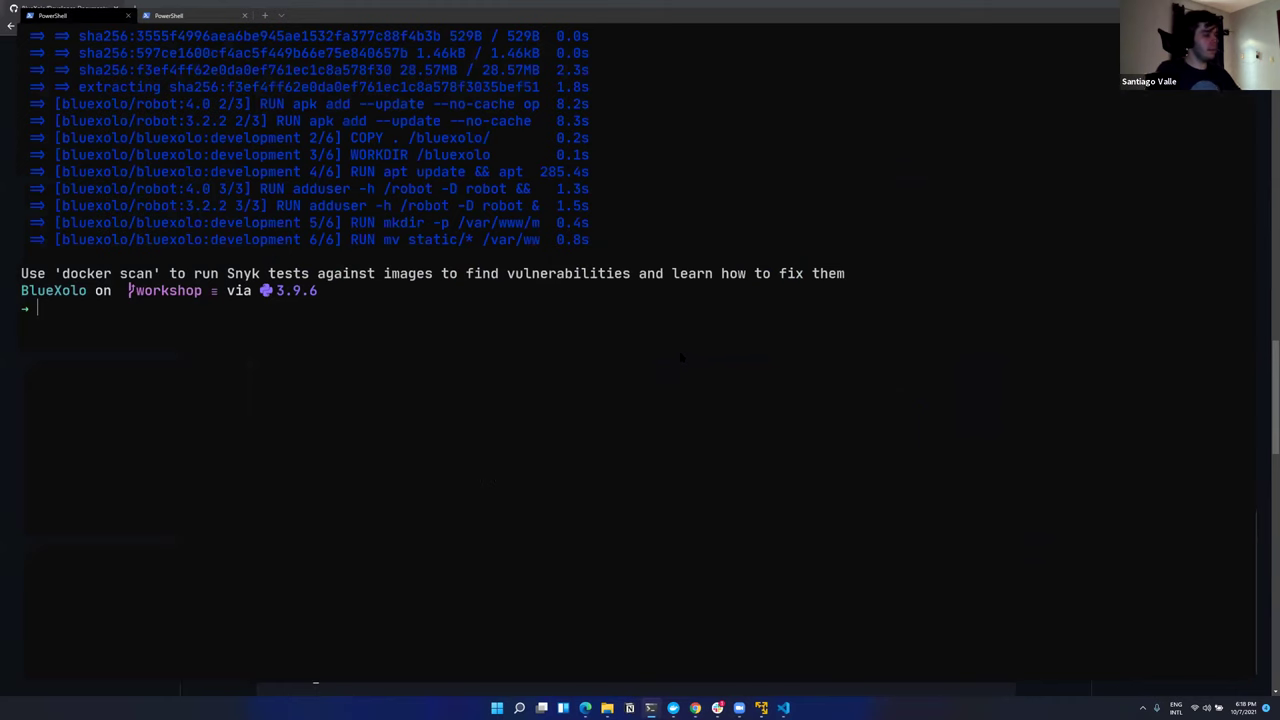
{"action": "type", "text": "docker "}
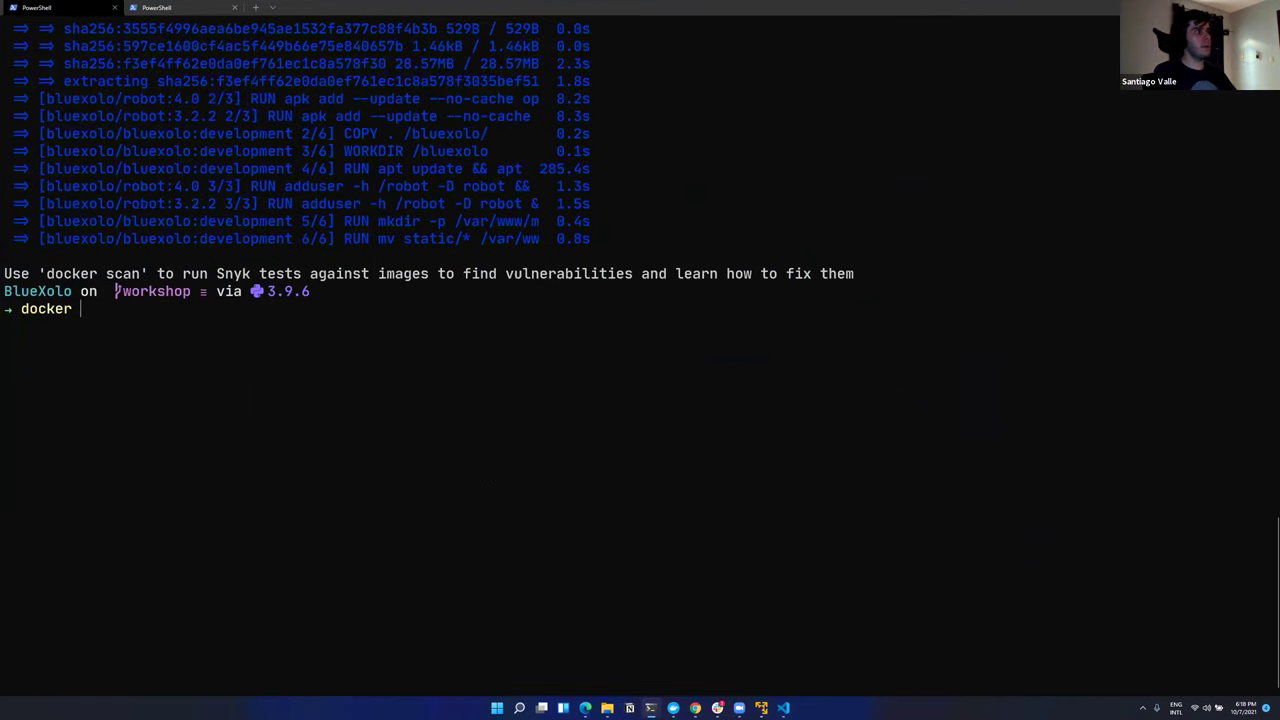
{"action": "type", "text": "images"}
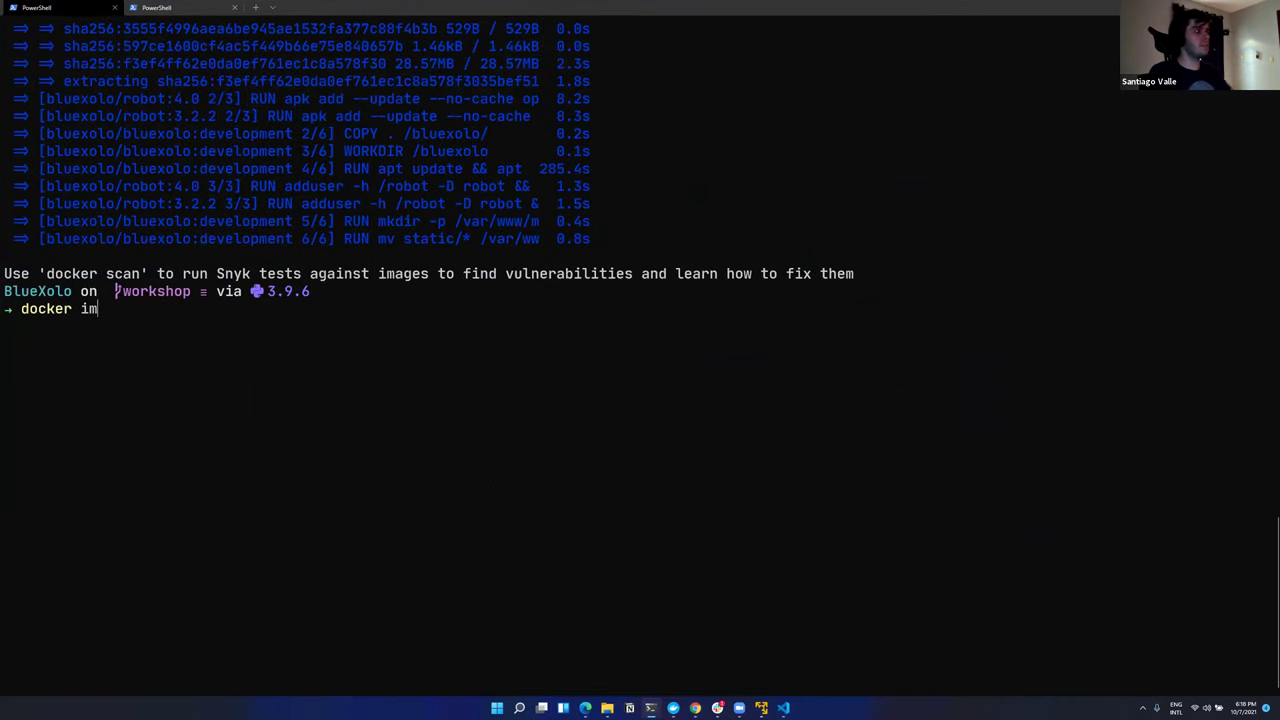
{"action": "key", "text": "Return"}
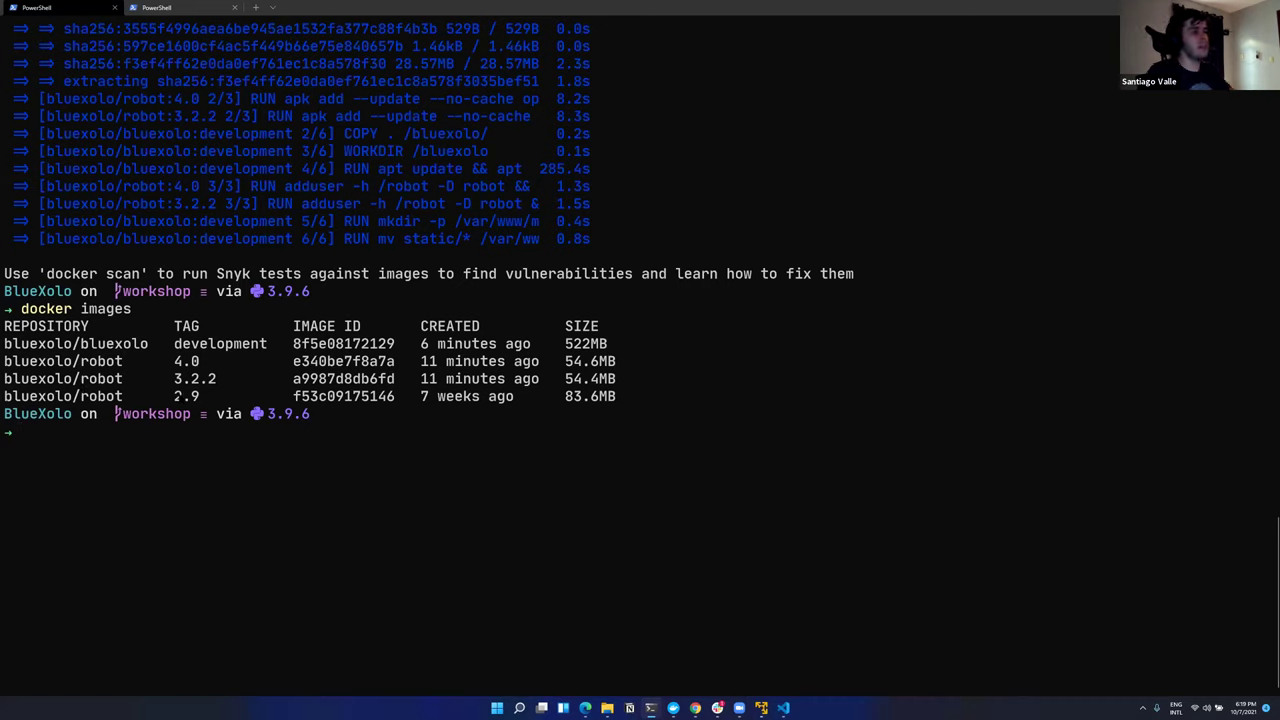
{"action": "type", "text": "docker compose -f docker-compose.yaml build"}
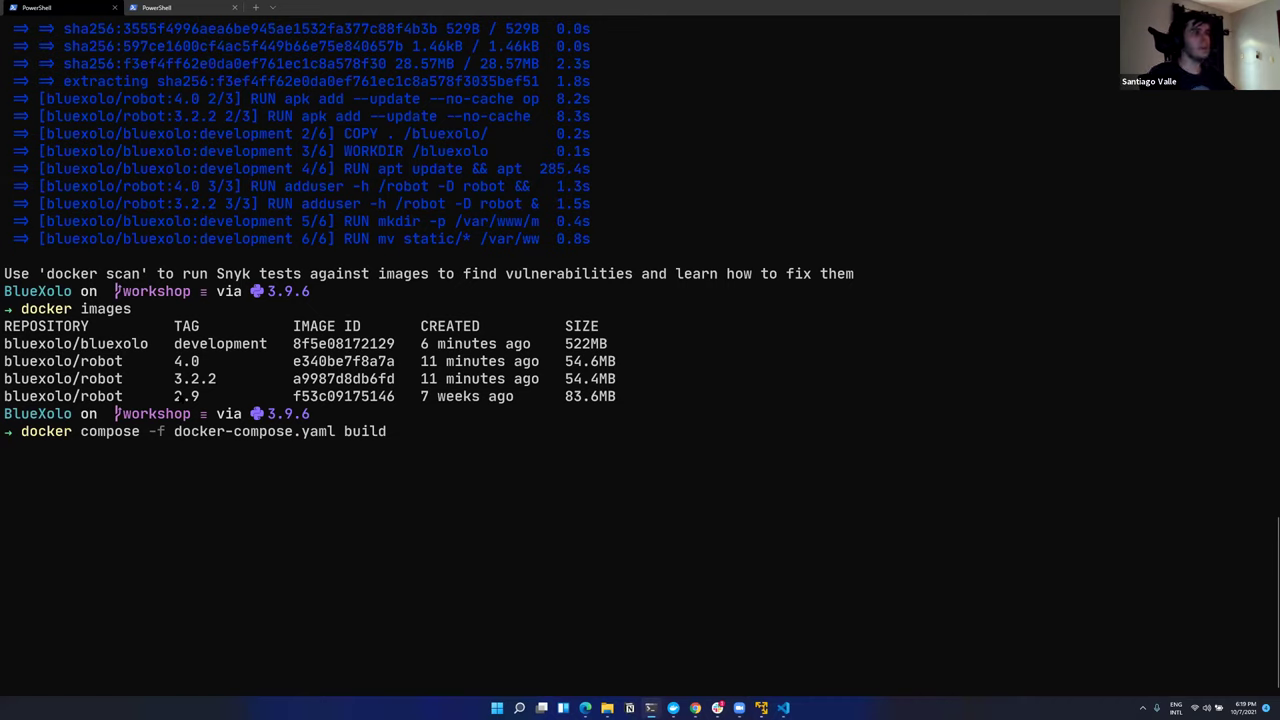
Step: Change the command to 'docker compose -f docker-compose.yaml up', run it, then switch to Chrome
{"action": "key", "text": "BackSpace"}
{"action": "key", "text": "BackSpace"}
{"action": "key", "text": "BackSpace"}
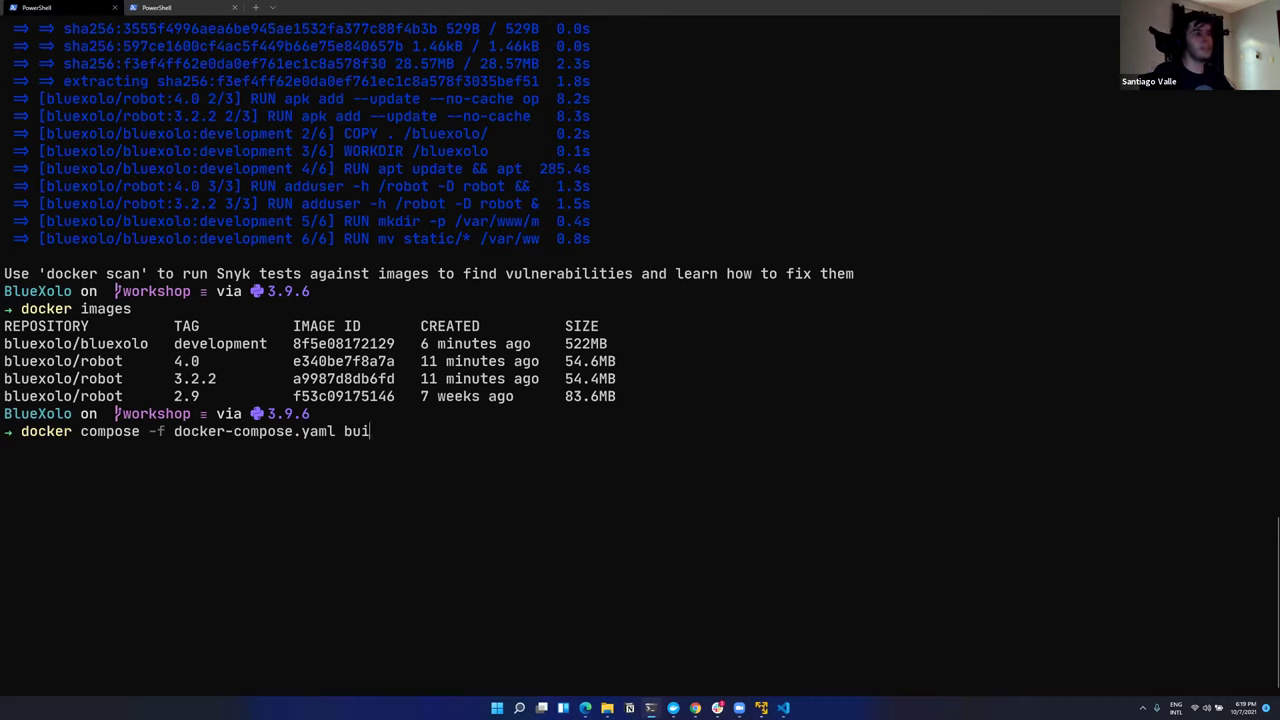
{"action": "key", "text": "BackSpace"}
{"action": "key", "text": "BackSpace"}
{"action": "type", "text": "run"}
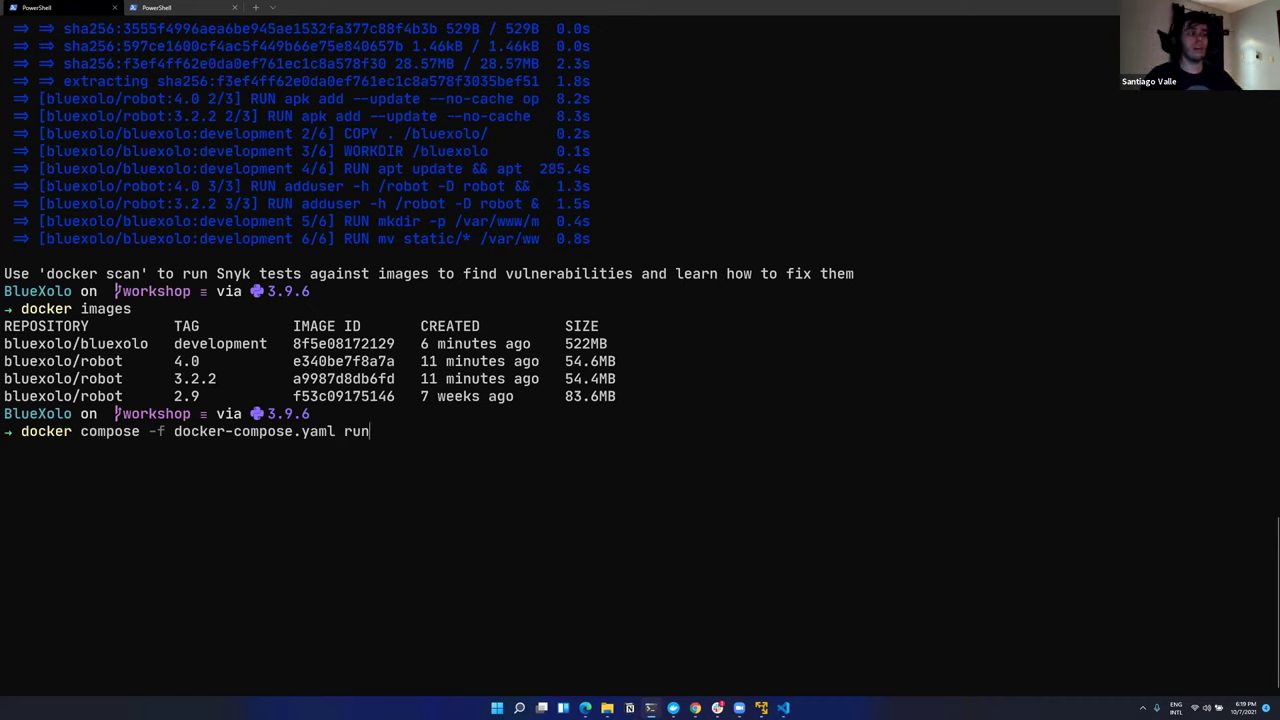
{"action": "left_click_drag", "start_coordinate": [4, 431], "coordinate": [370, 431]}
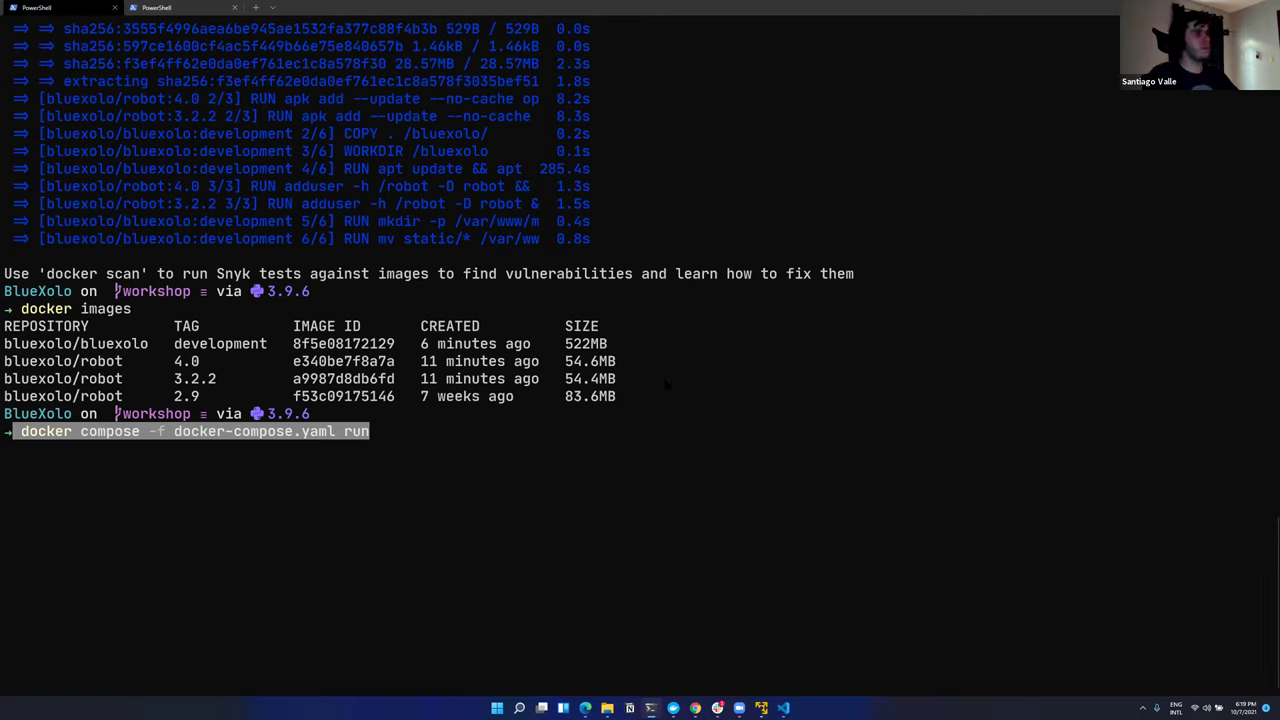
{"action": "key", "text": "ctrl+c"}
{"action": "key", "text": "BackSpace"}
{"action": "key", "text": "BackSpace"}
{"action": "key", "text": "BackSpace"}
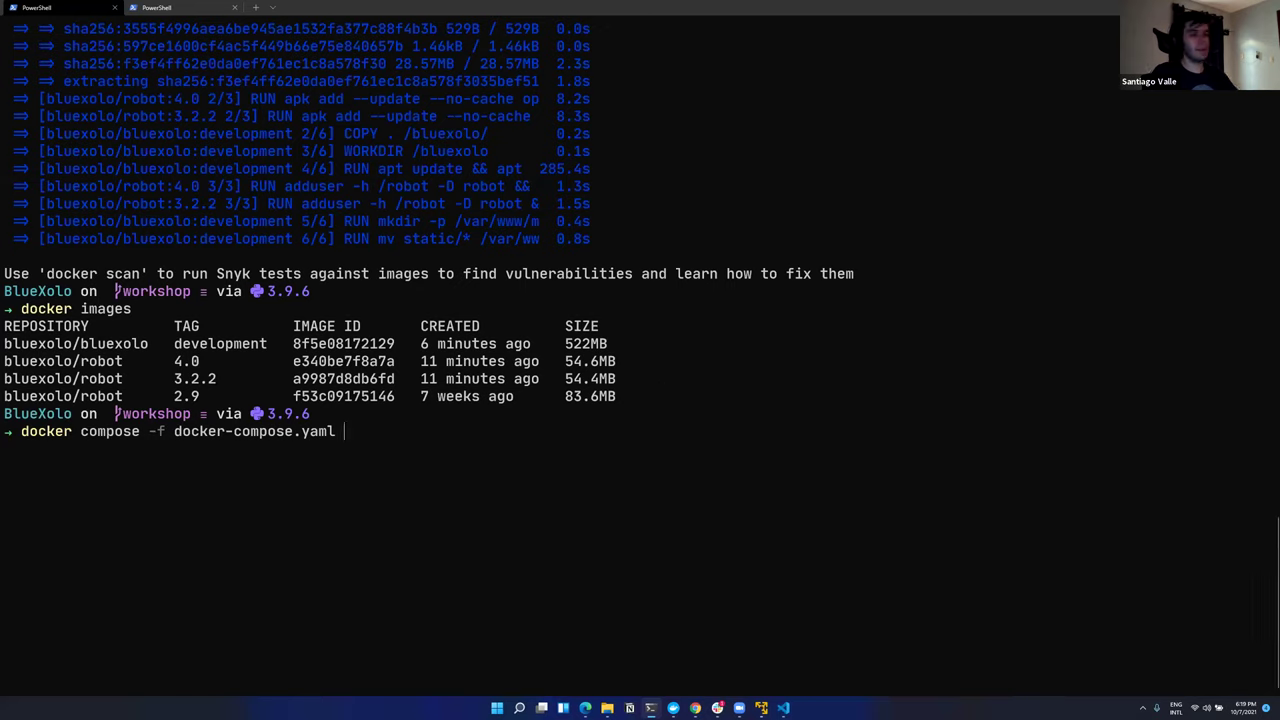
{"action": "type", "text": "up"}
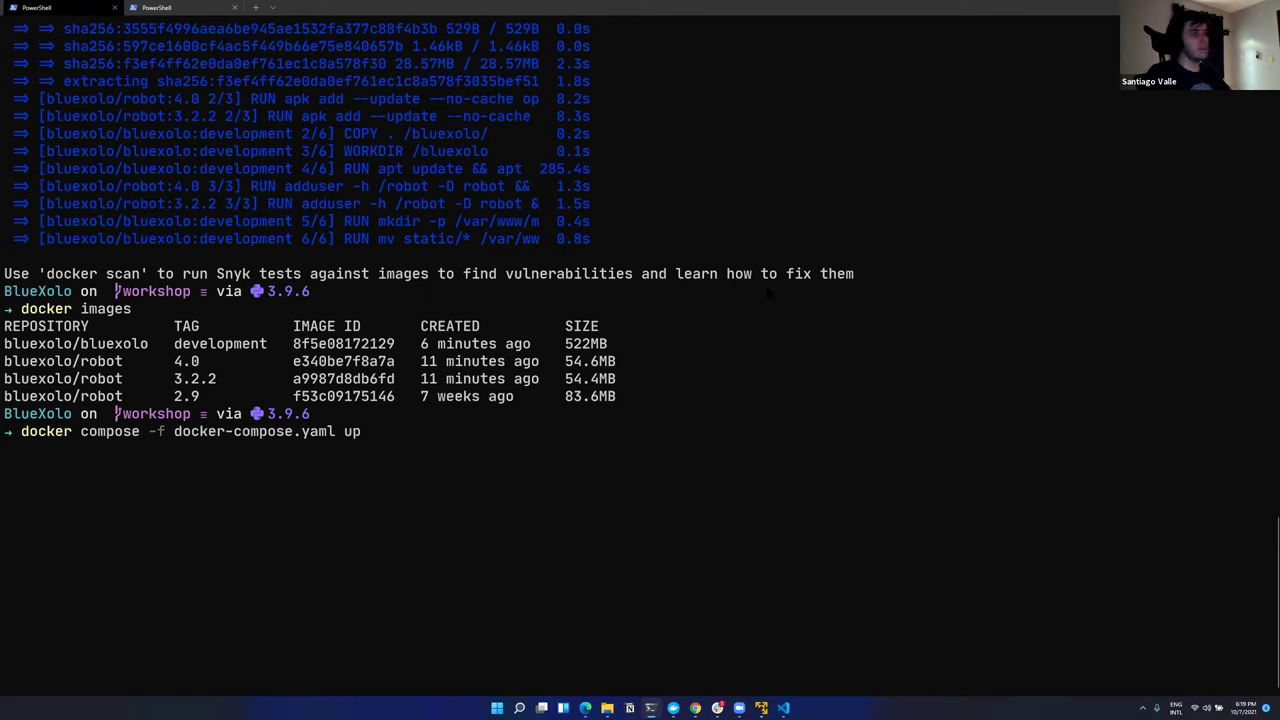
{"action": "key", "text": "Return"}
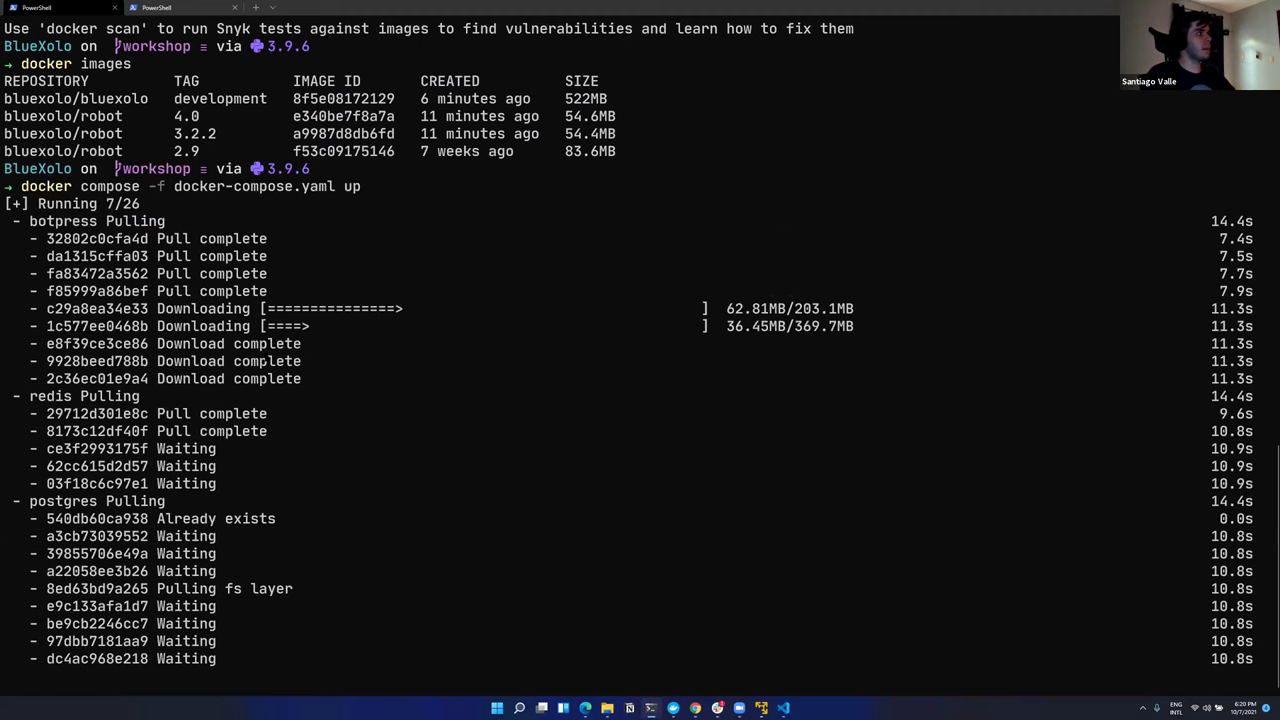
{"action": "key", "text": "alt+Tab"}
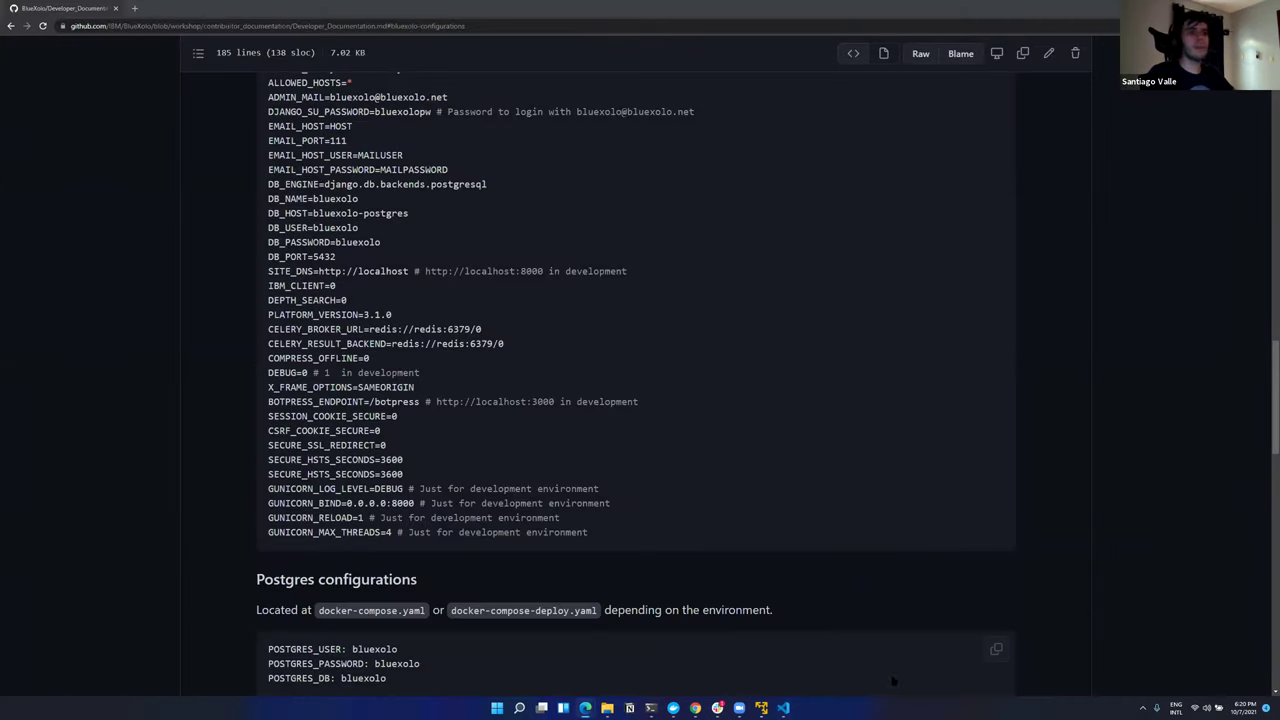
{"action": "left_click", "coordinate": [786, 708]}
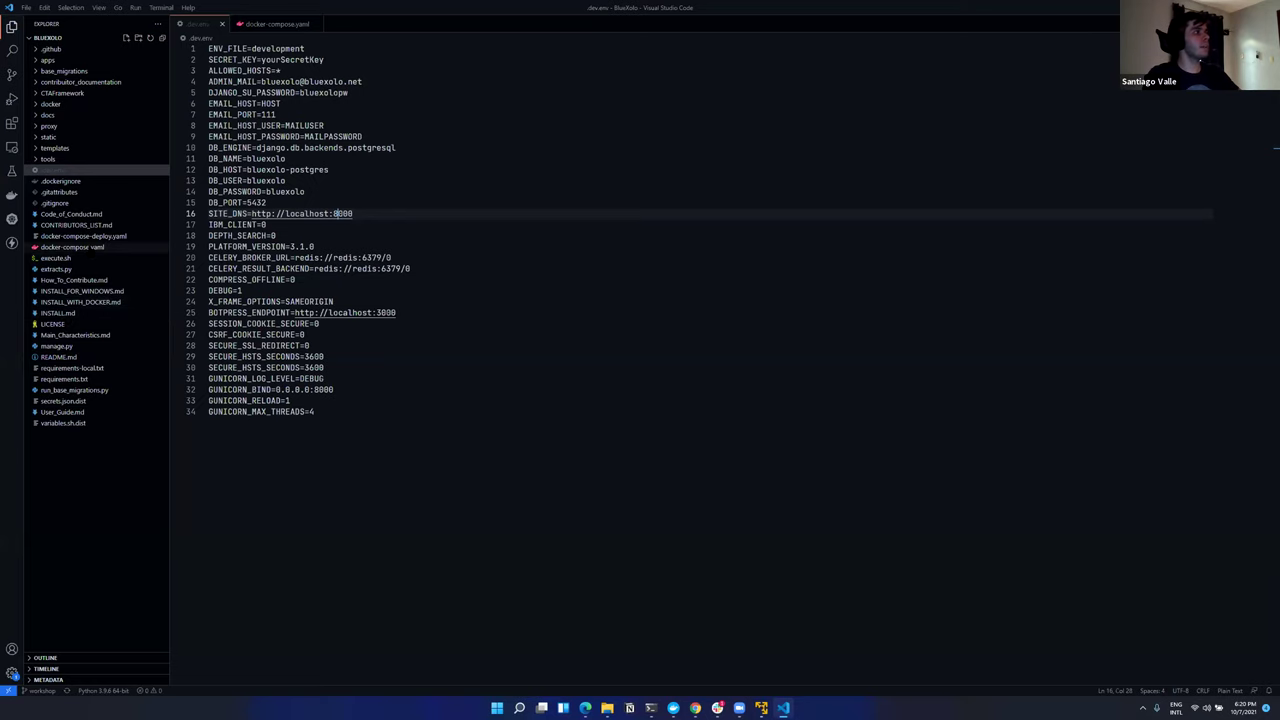
Step: Review the robot3.2.2, robot4.0 and robot2.9 services in docker-compose.yaml, then return to the terminal
{"action": "left_click", "coordinate": [72, 246]}
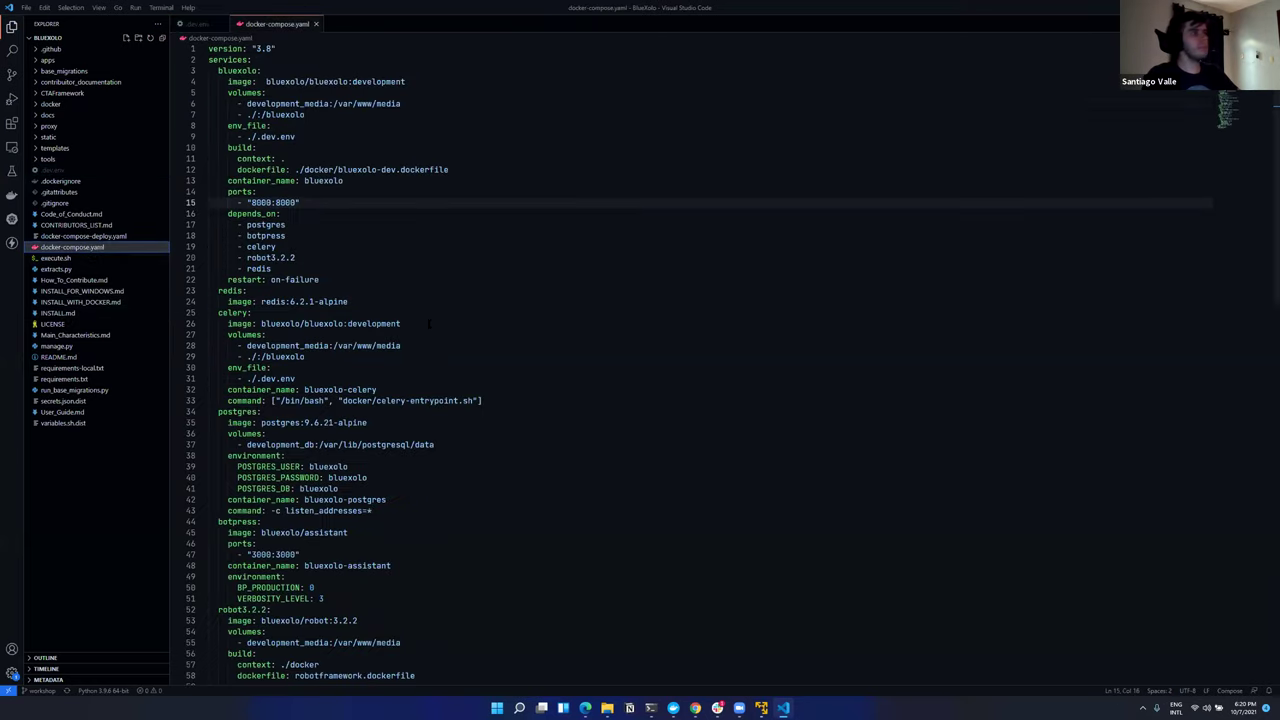
{"action": "scroll", "coordinate": [429, 323], "scroll_direction": "down", "scroll_amount": 11}
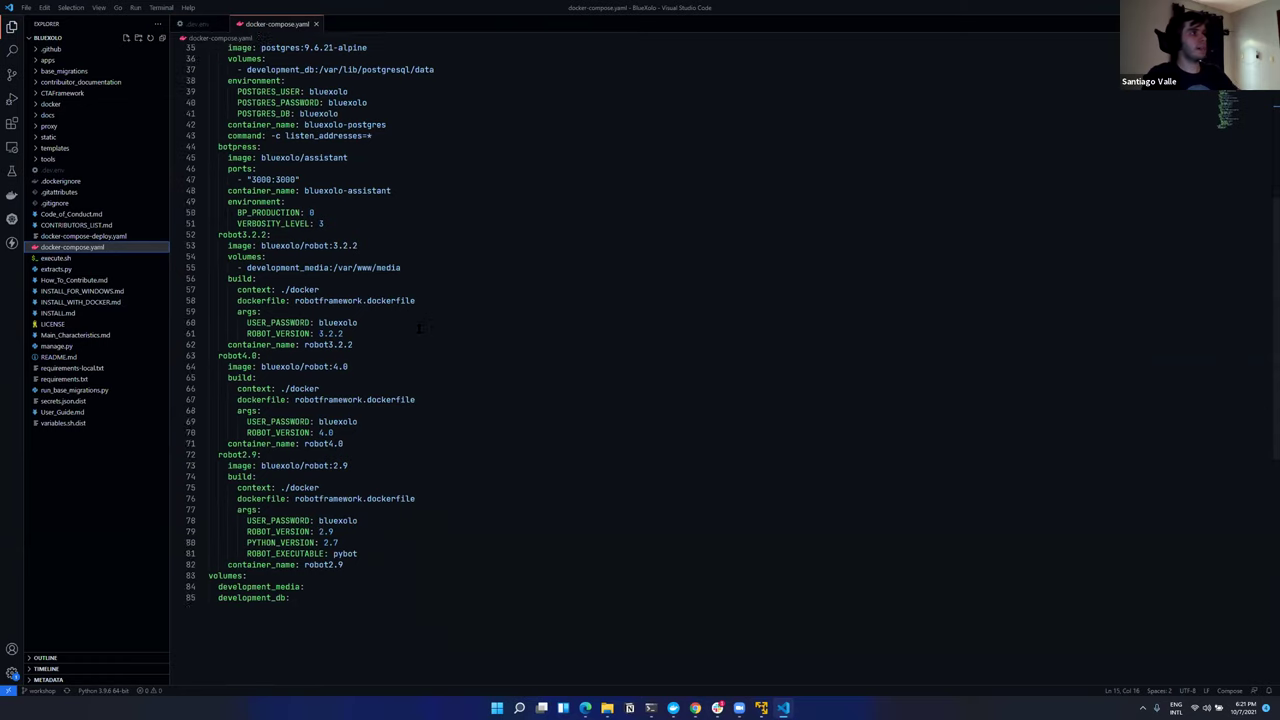
{"action": "left_click_drag", "start_coordinate": [218, 235], "coordinate": [266, 235]}
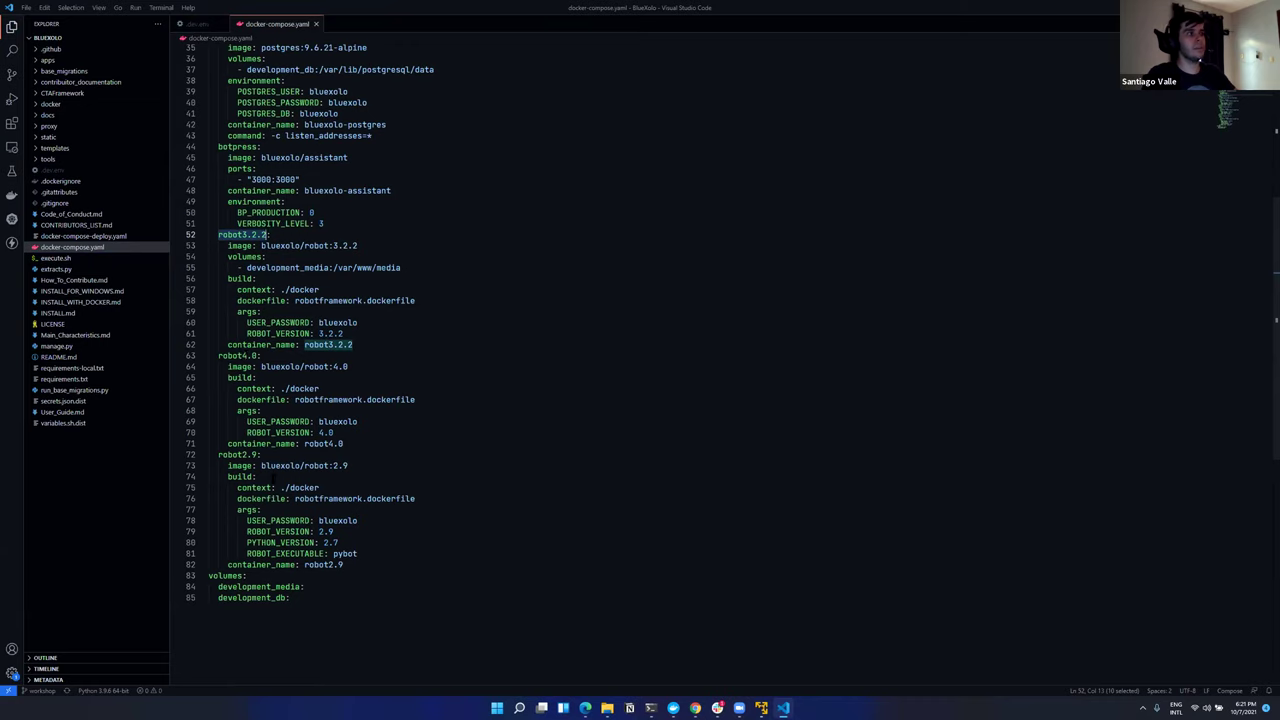
{"action": "scroll", "coordinate": [273, 480], "scroll_direction": "down", "scroll_amount": 1}
{"action": "left_click", "coordinate": [343, 539]}
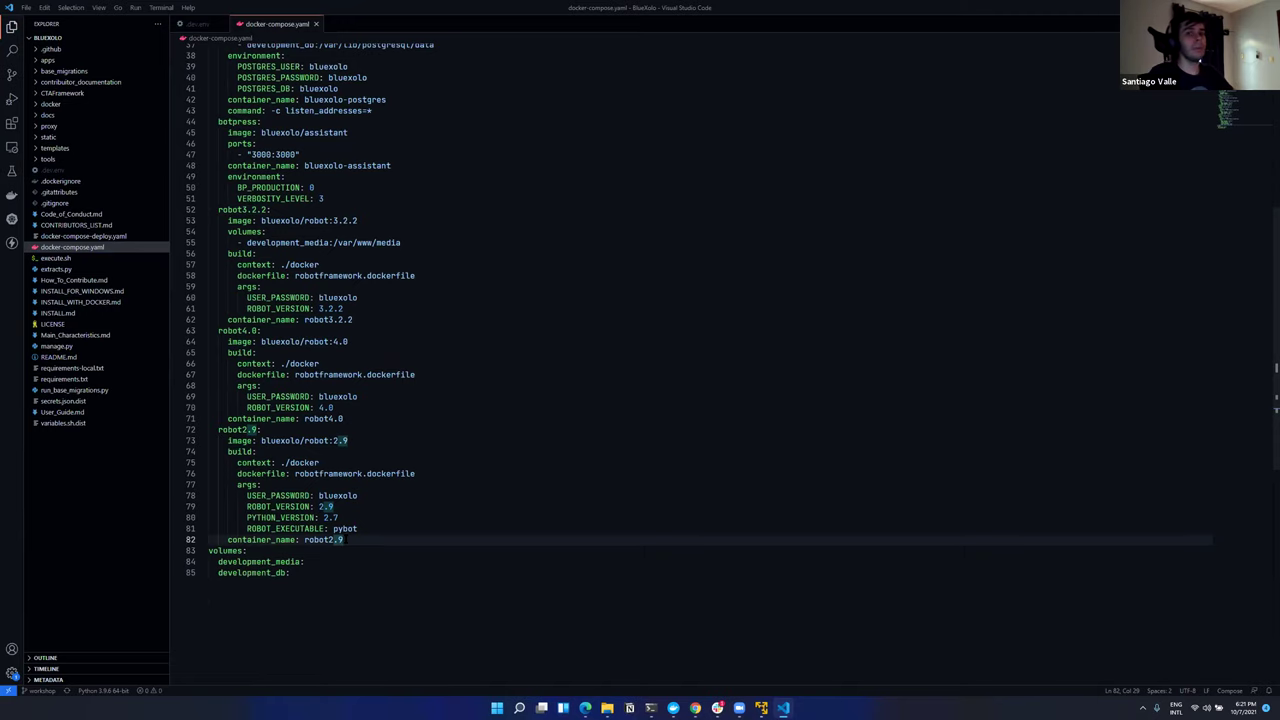
{"action": "scroll", "coordinate": [338, 549], "scroll_direction": "down", "scroll_amount": 1}
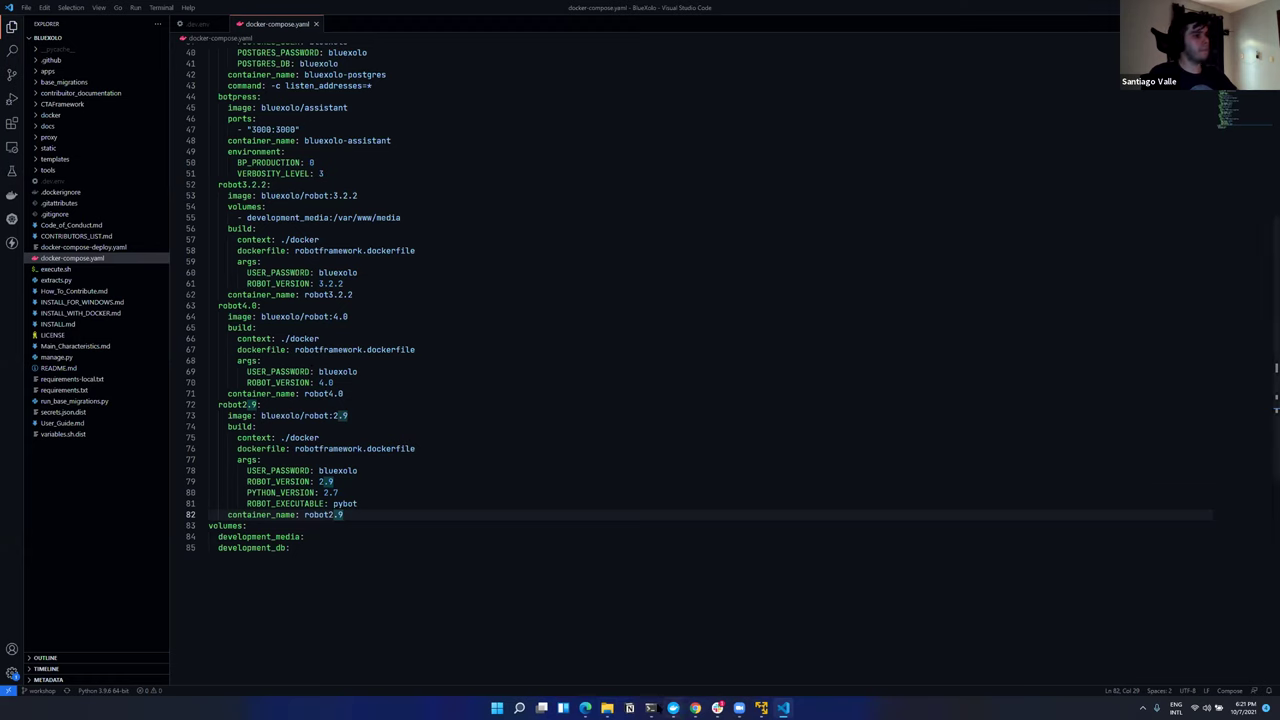
{"action": "left_click", "coordinate": [650, 708]}
{"action": "scroll", "coordinate": [410, 505], "scroll_direction": "up", "scroll_amount": 8}
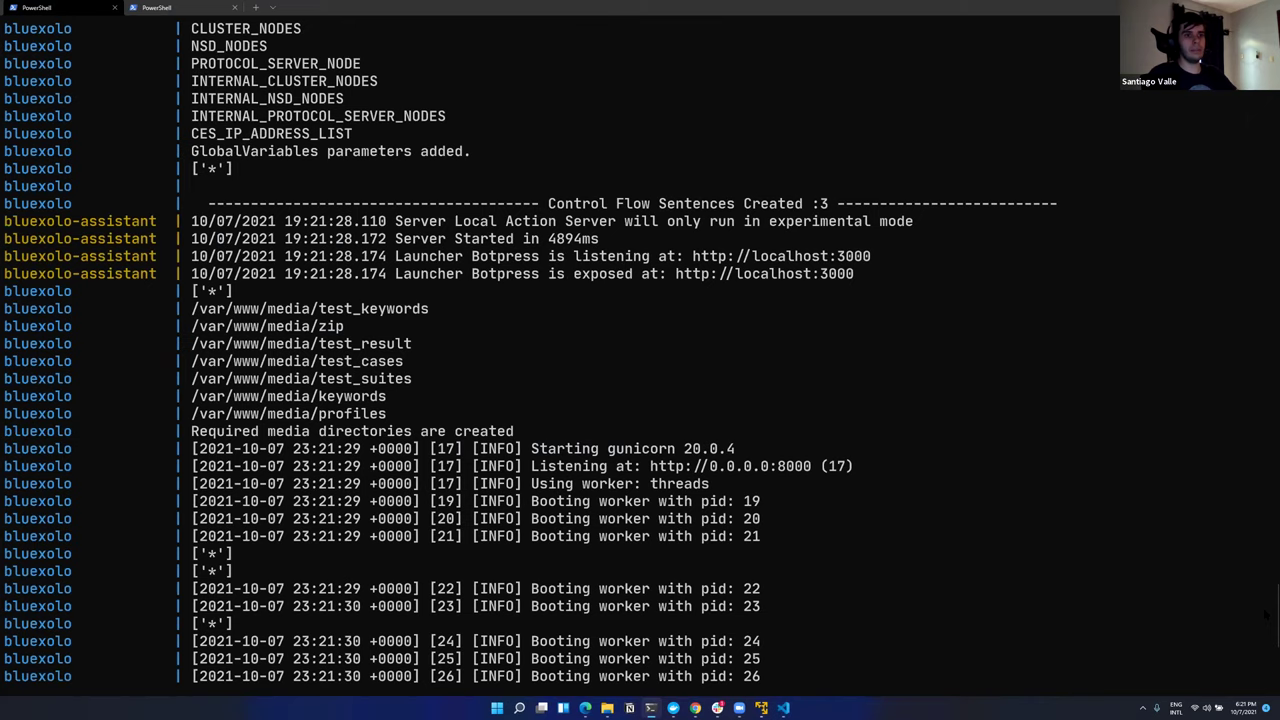
Step: Scroll the docker compose logs to confirm all containers created and gunicorn on port 8000, then switch to Chrome
{"action": "scroll", "coordinate": [640, 350], "scroll_direction": "up", "scroll_amount": 15}
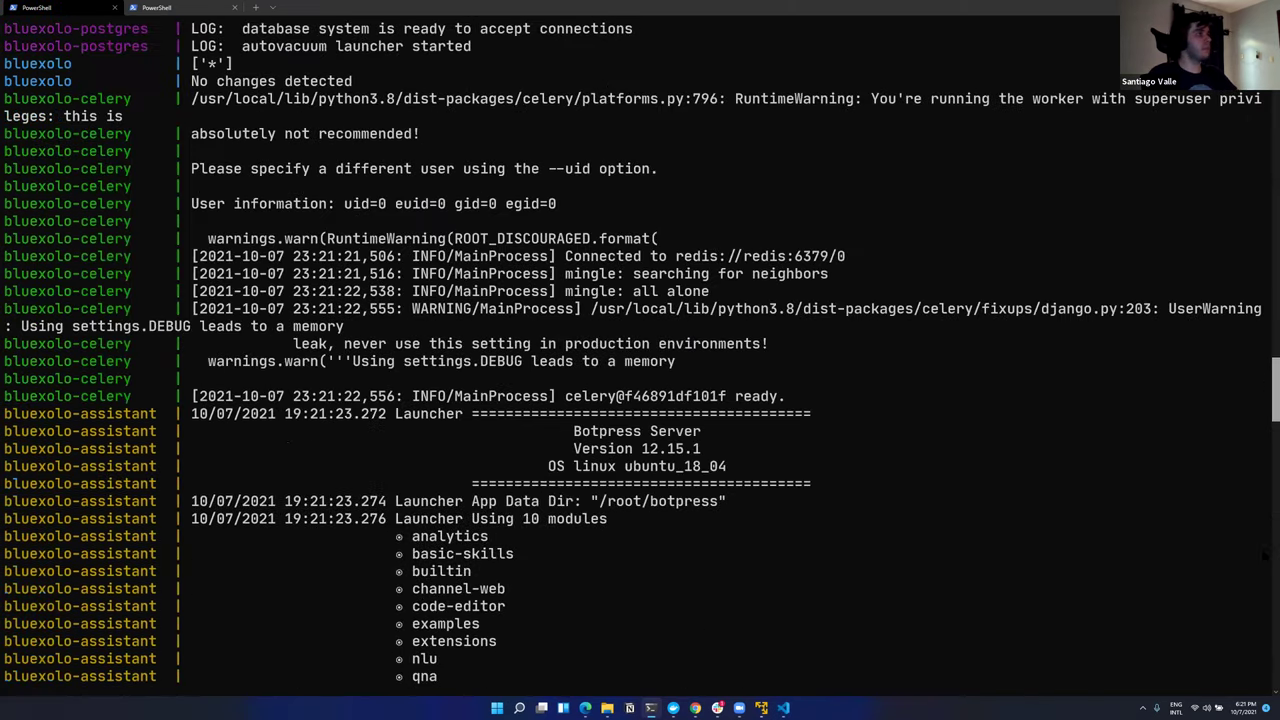
{"action": "scroll", "coordinate": [640, 350], "scroll_direction": "up", "scroll_amount": 20}
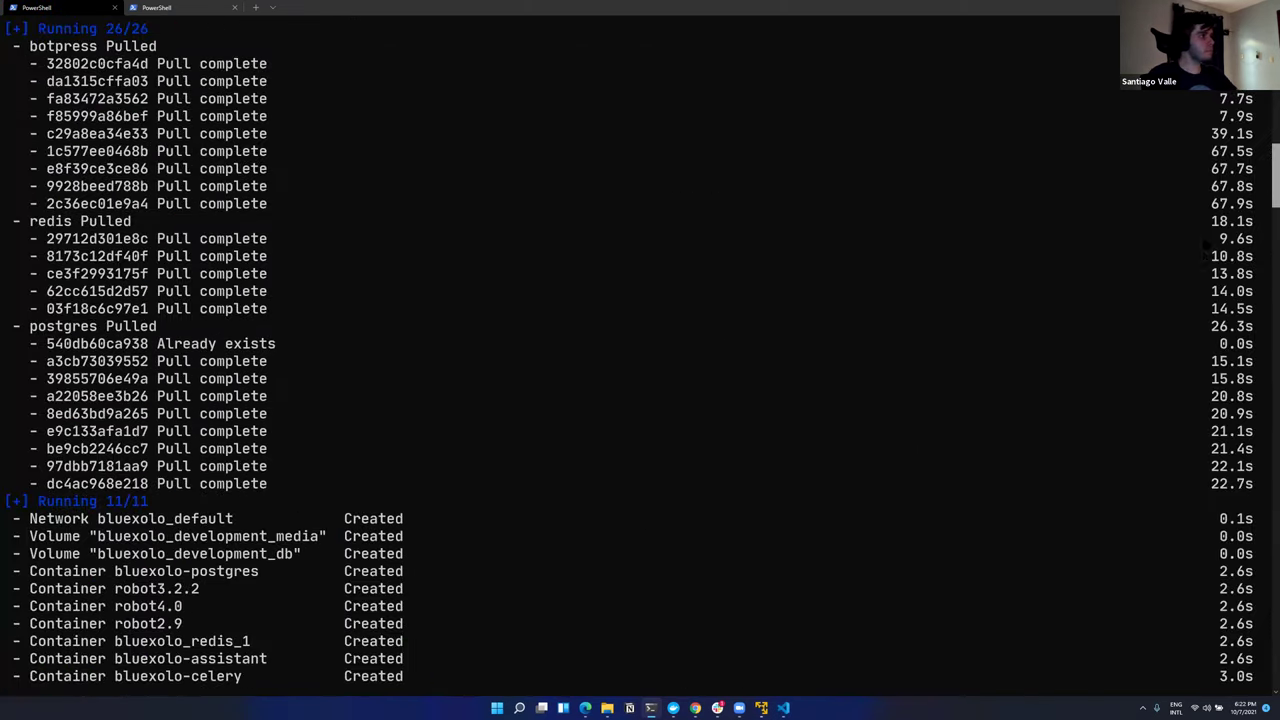
{"action": "scroll", "coordinate": [640, 350], "scroll_direction": "down", "scroll_amount": 10}
{"action": "scroll", "coordinate": [640, 350], "scroll_direction": "up", "scroll_amount": 6}
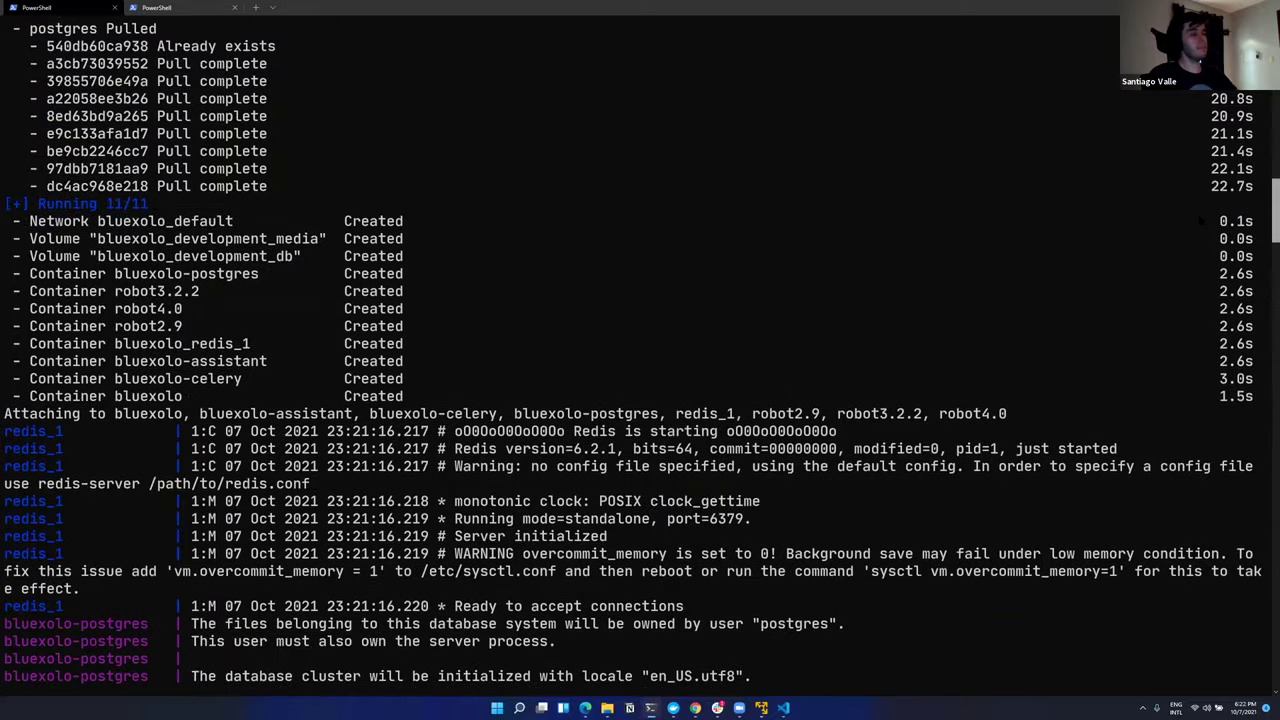
{"action": "scroll", "coordinate": [1200, 218], "scroll_direction": "down", "scroll_amount": 6}
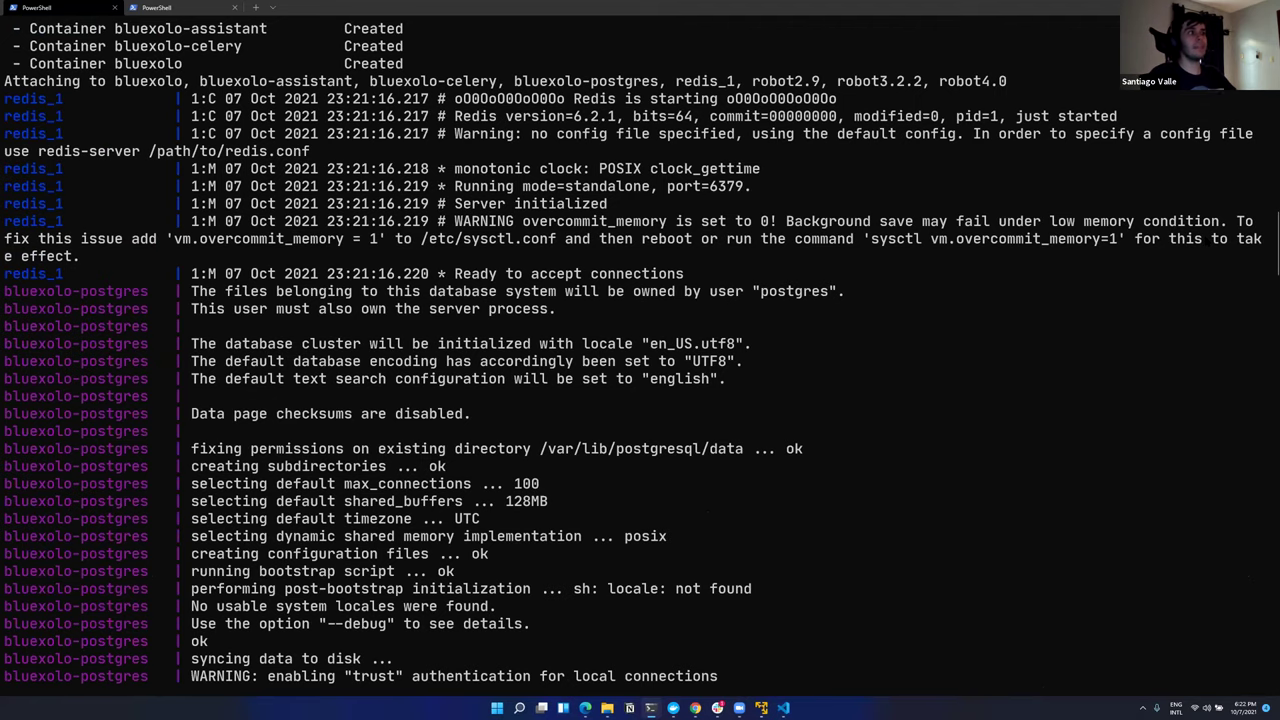
{"action": "scroll", "coordinate": [640, 350], "scroll_direction": "down", "scroll_amount": 3}
{"action": "scroll", "coordinate": [640, 350], "scroll_direction": "down", "scroll_amount": 13}
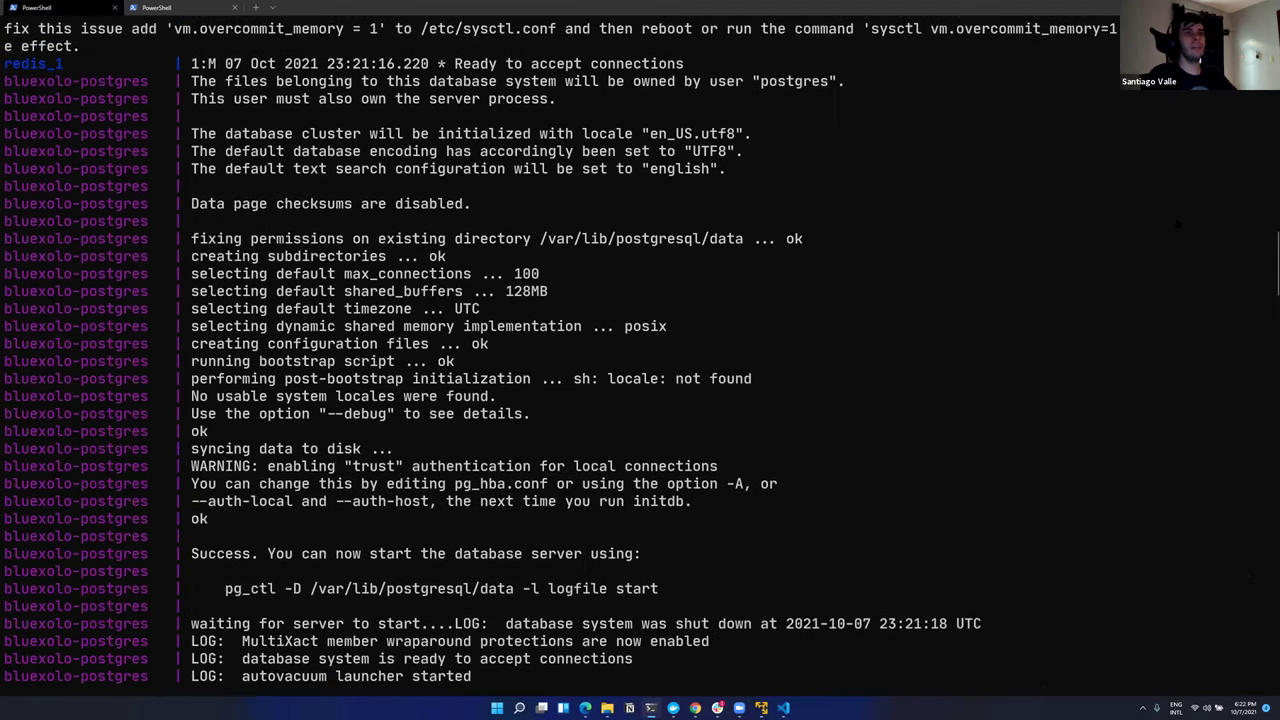
{"action": "scroll", "coordinate": [811, 336], "scroll_direction": "down", "scroll_amount": 18}
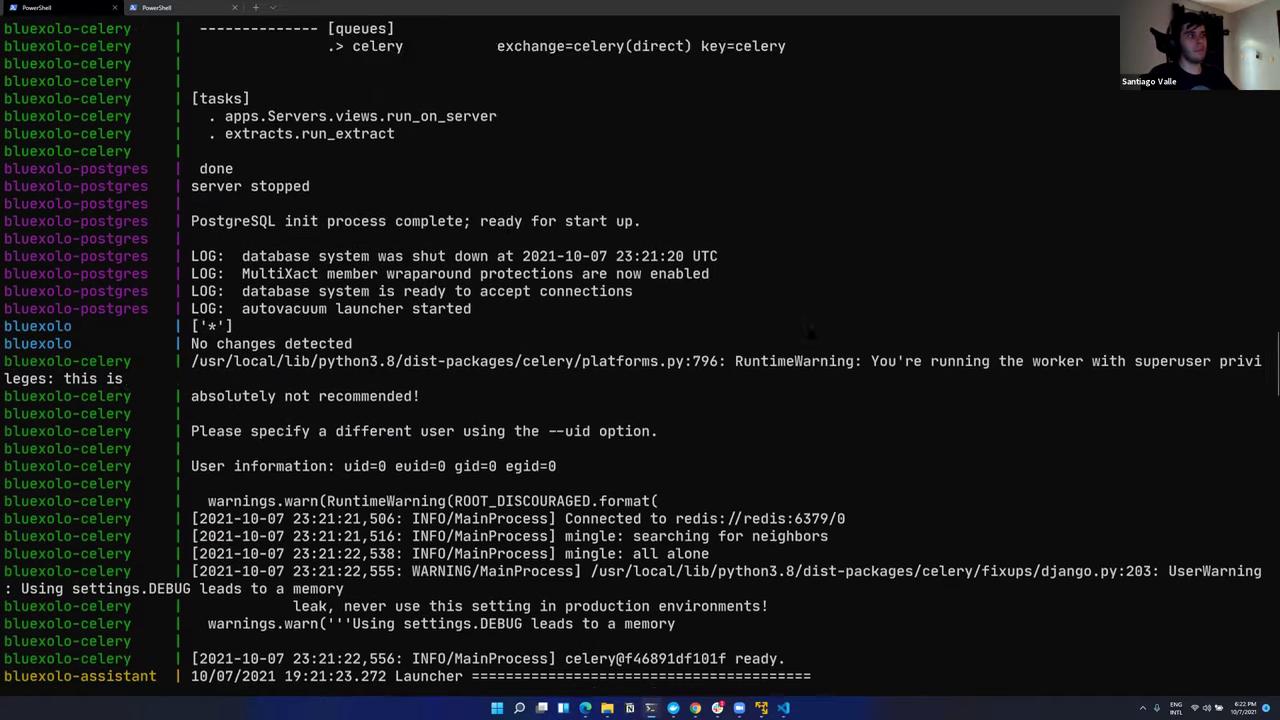
{"action": "scroll", "coordinate": [811, 331], "scroll_direction": "down", "scroll_amount": 20}
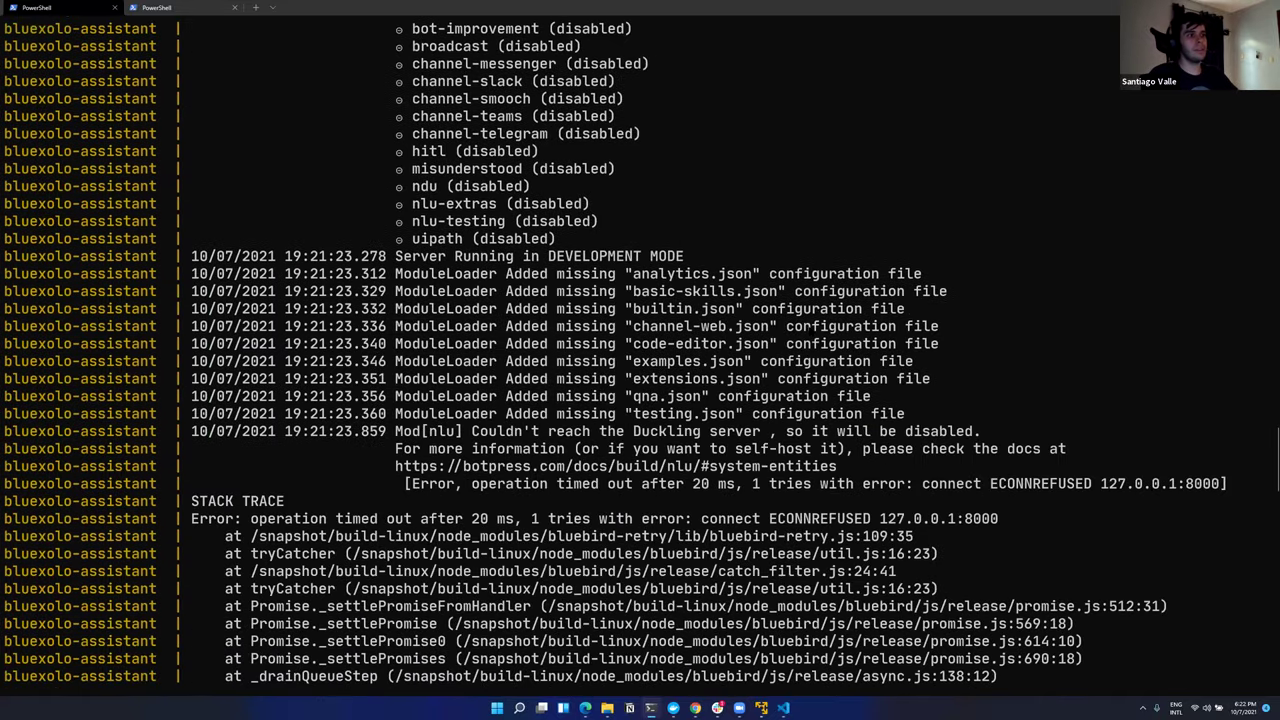
{"action": "scroll", "coordinate": [811, 328], "scroll_direction": "down", "scroll_amount": 20}
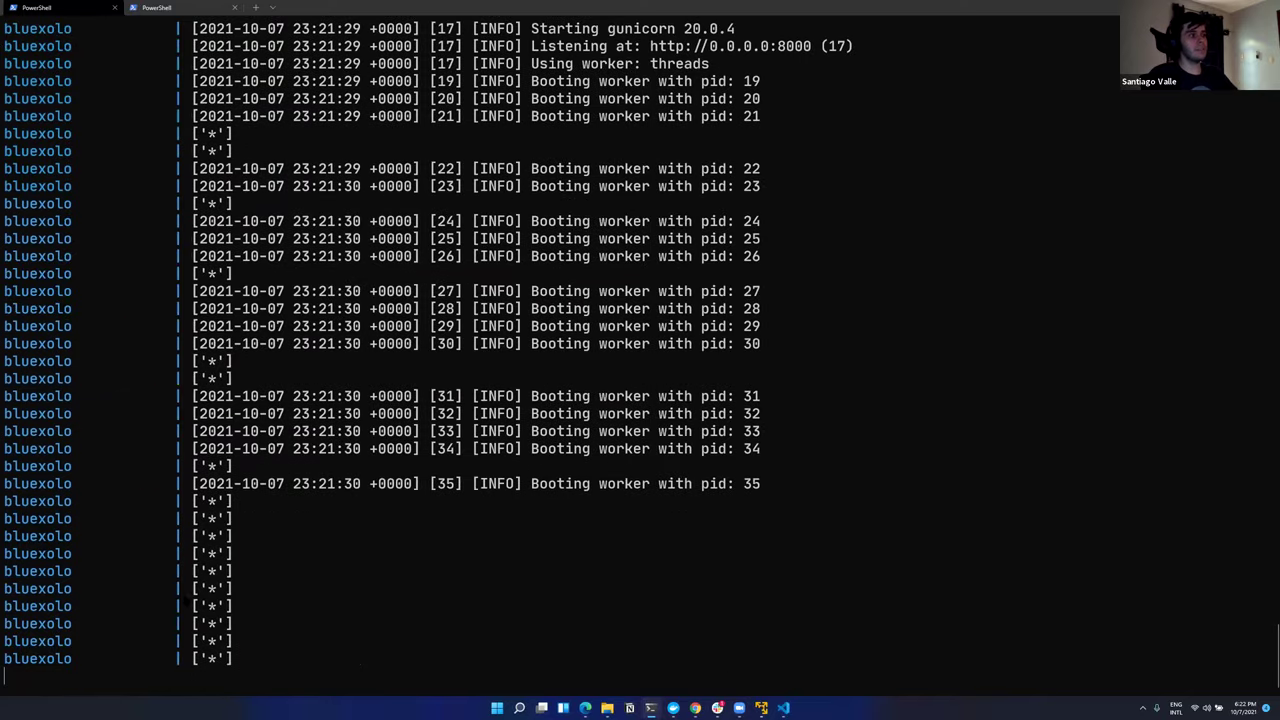
{"action": "scroll", "coordinate": [640, 350], "scroll_direction": "up", "scroll_amount": 2}
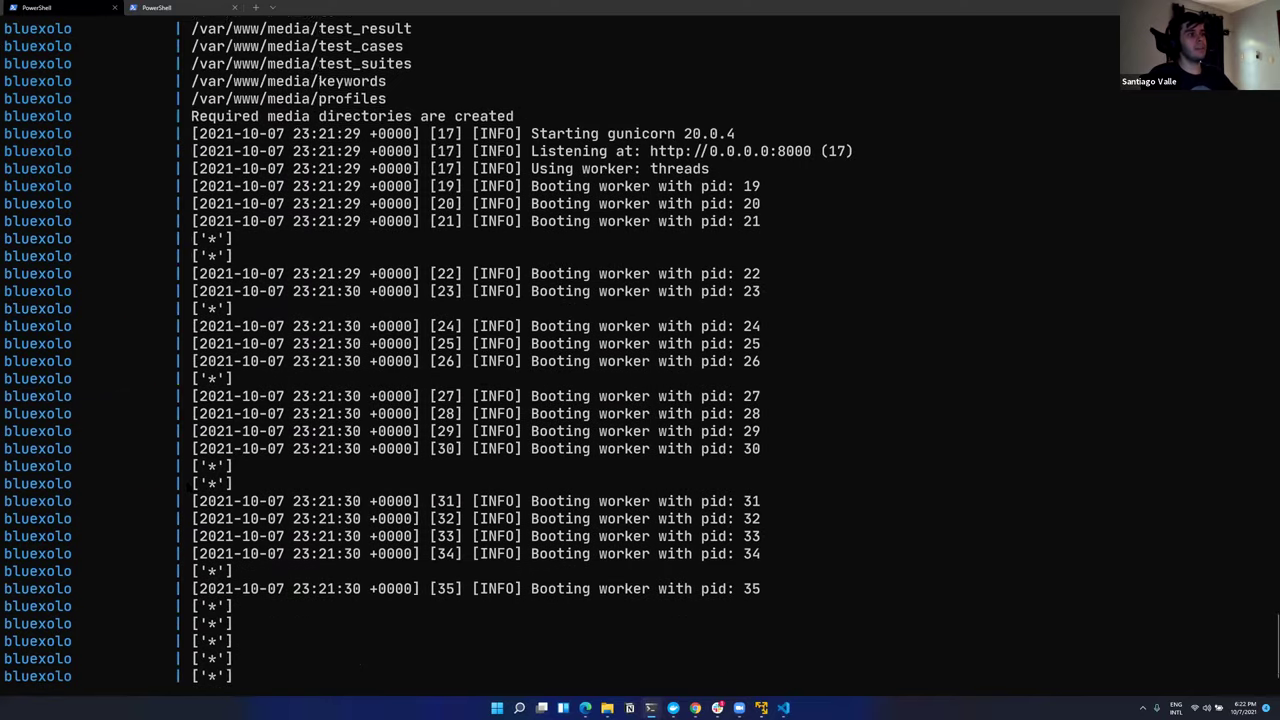
{"action": "scroll", "coordinate": [640, 350], "scroll_direction": "down", "scroll_amount": 2}
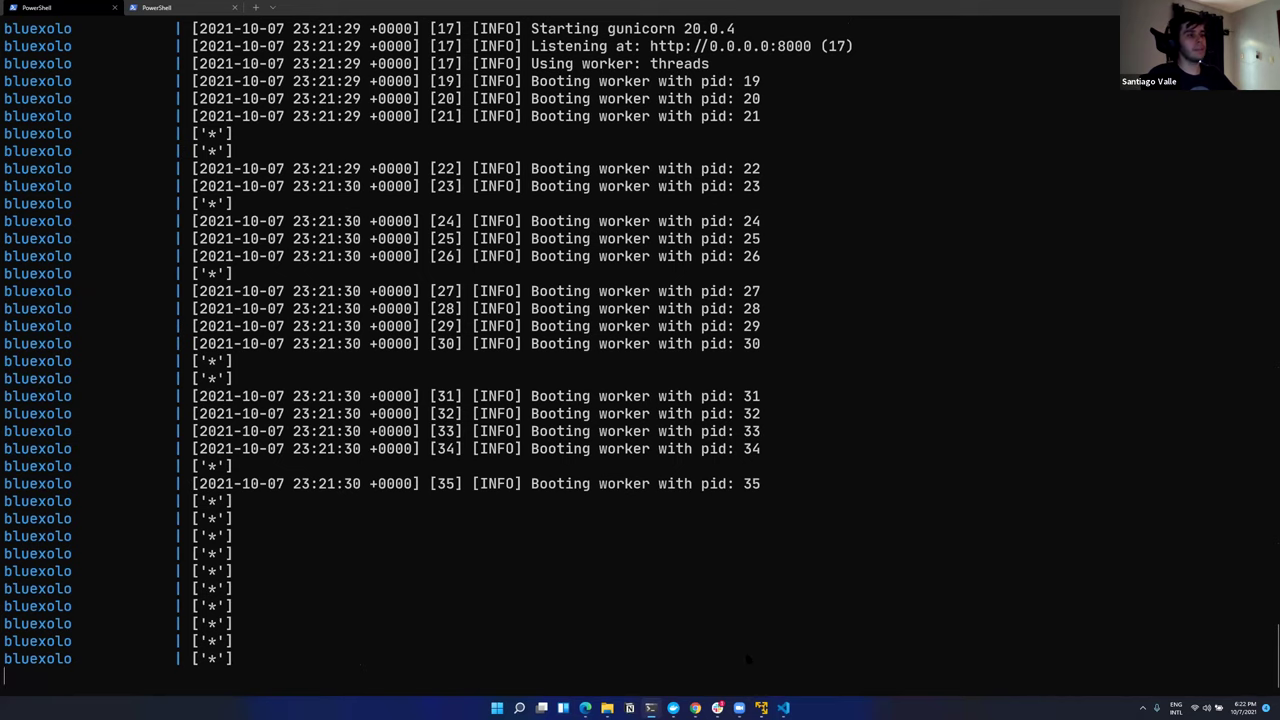
{"action": "scroll", "coordinate": [640, 350], "scroll_direction": "up", "scroll_amount": 2}
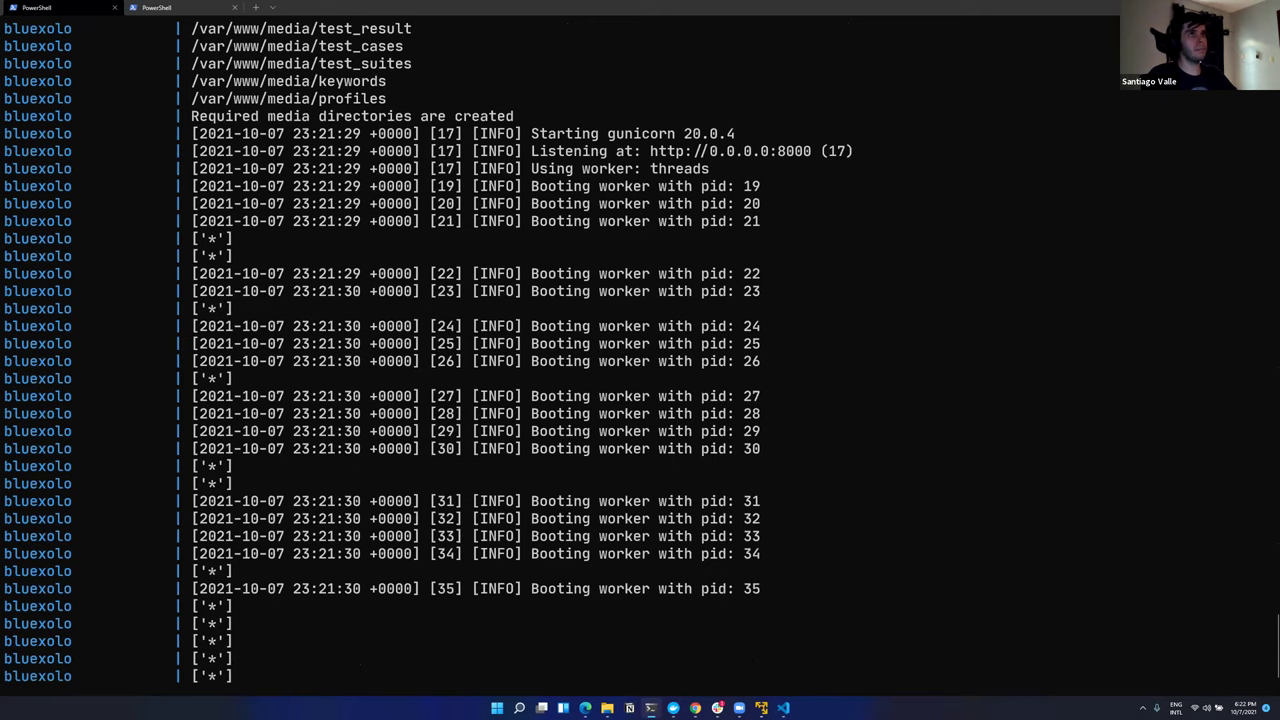
{"action": "scroll", "coordinate": [640, 350], "scroll_direction": "down", "scroll_amount": 2}
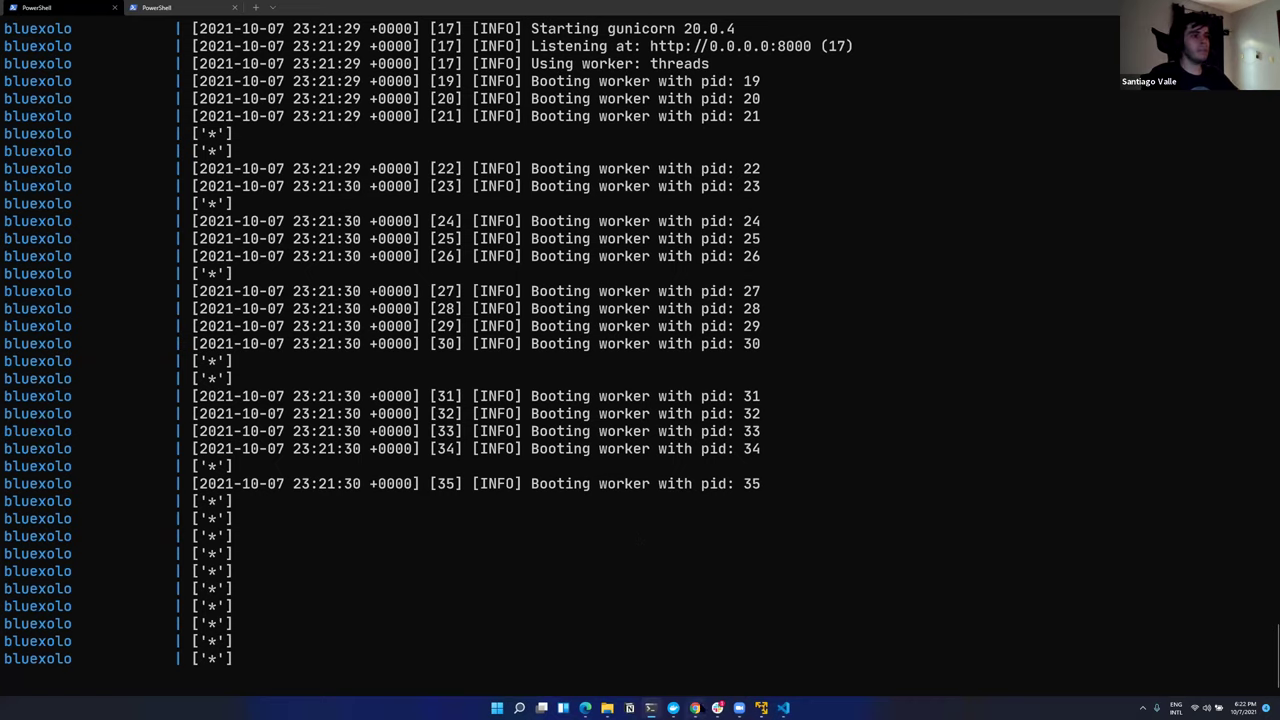
{"action": "mouse_move", "coordinate": [695, 707]}
{"action": "left_click", "coordinate": [695, 707]}
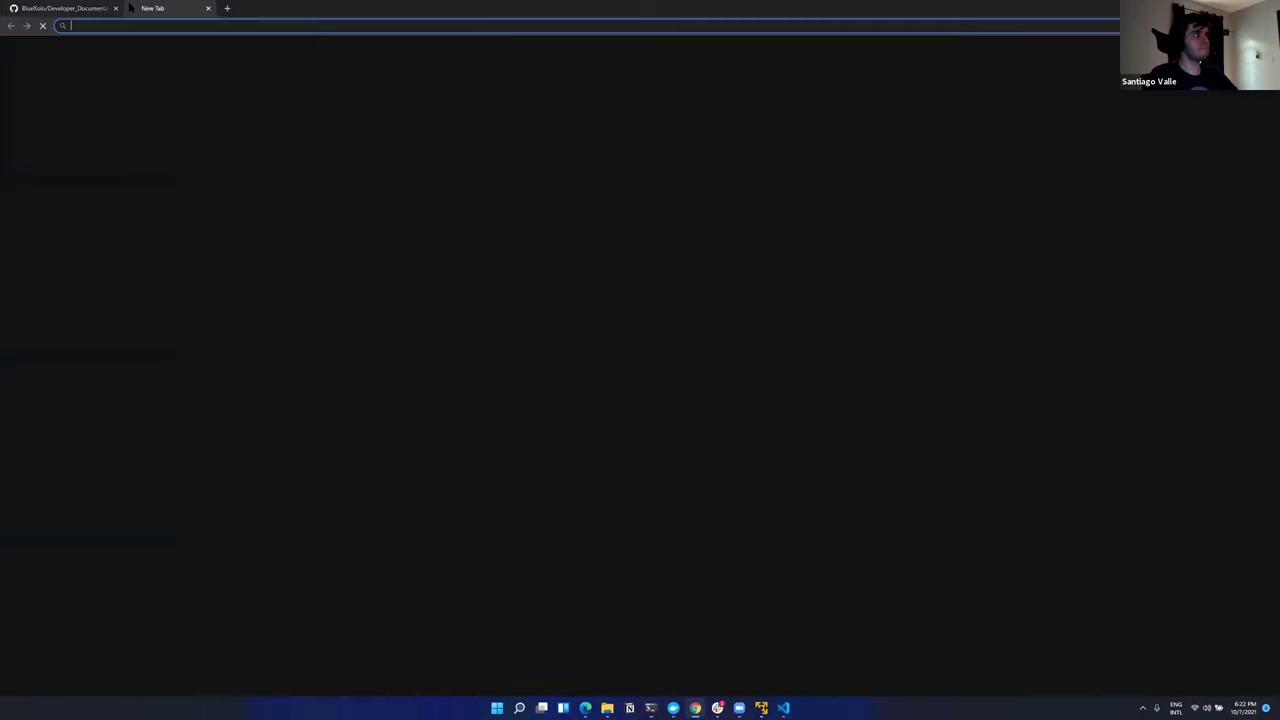
Step: Load localhost:8000 in a new Chrome tab
{"action": "left_click", "coordinate": [134, 8]}
{"action": "type", "text": "localh"}
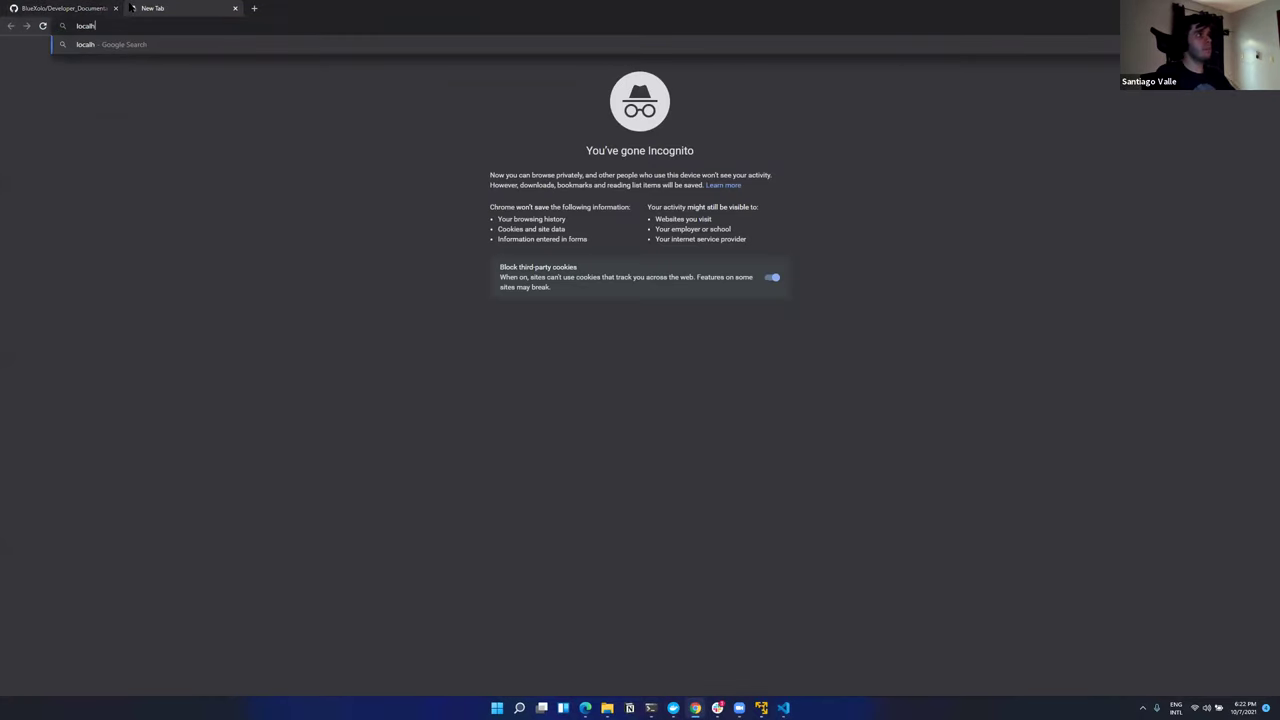
{"action": "type", "text": "ost:8000"}
{"action": "key", "text": "Return"}
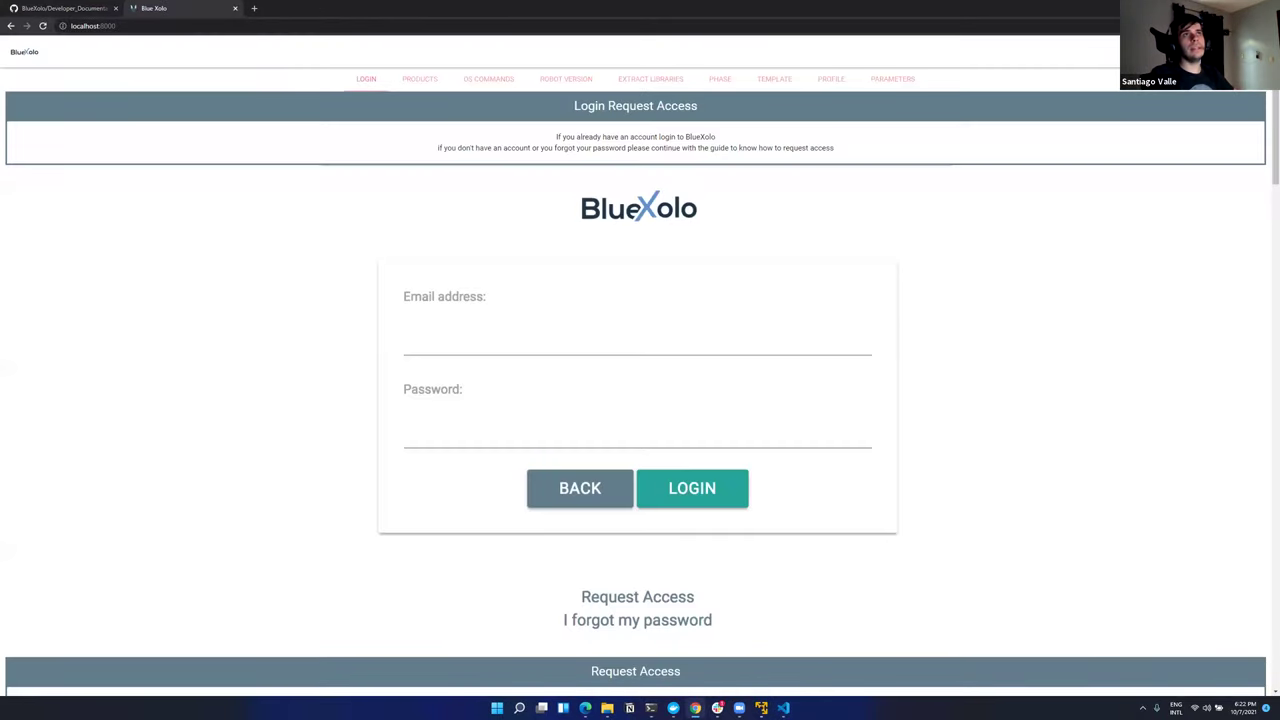
Step: Log in with the admin account's email and password, then switch to the terminal
{"action": "left_click", "coordinate": [663, 112]}
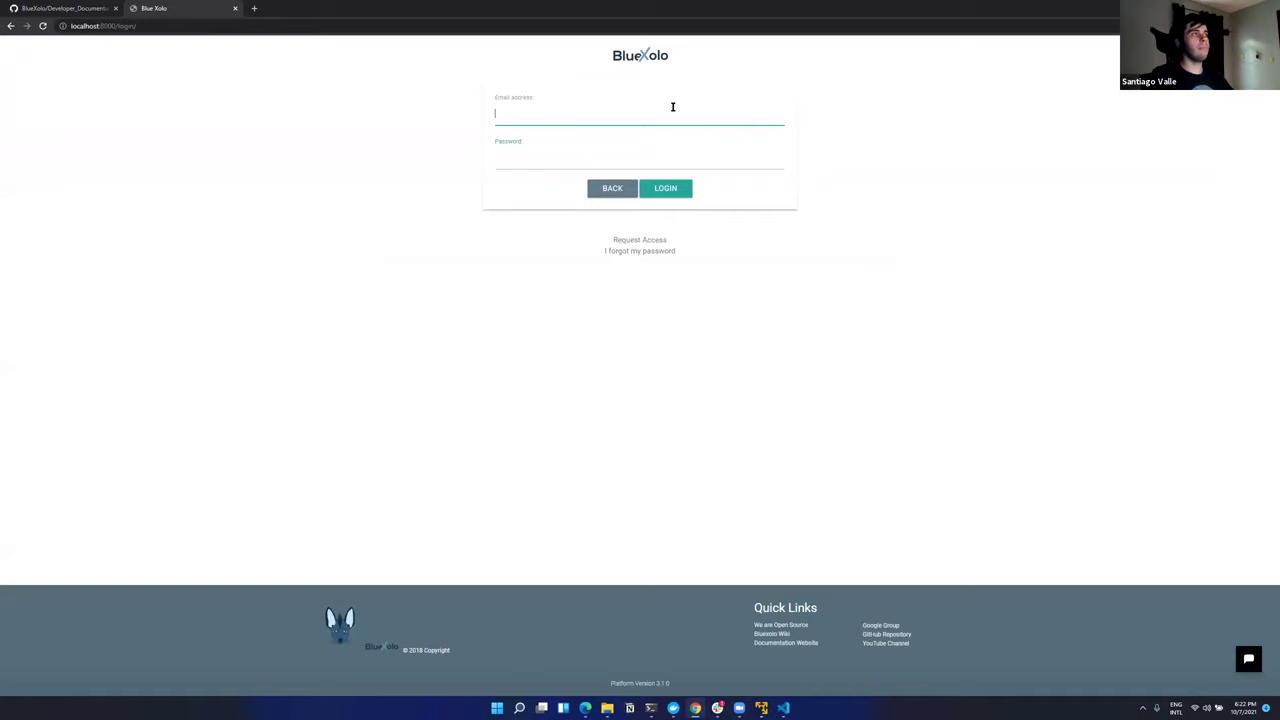
{"action": "key", "text": "Tab"}
{"action": "key", "text": "Return"}
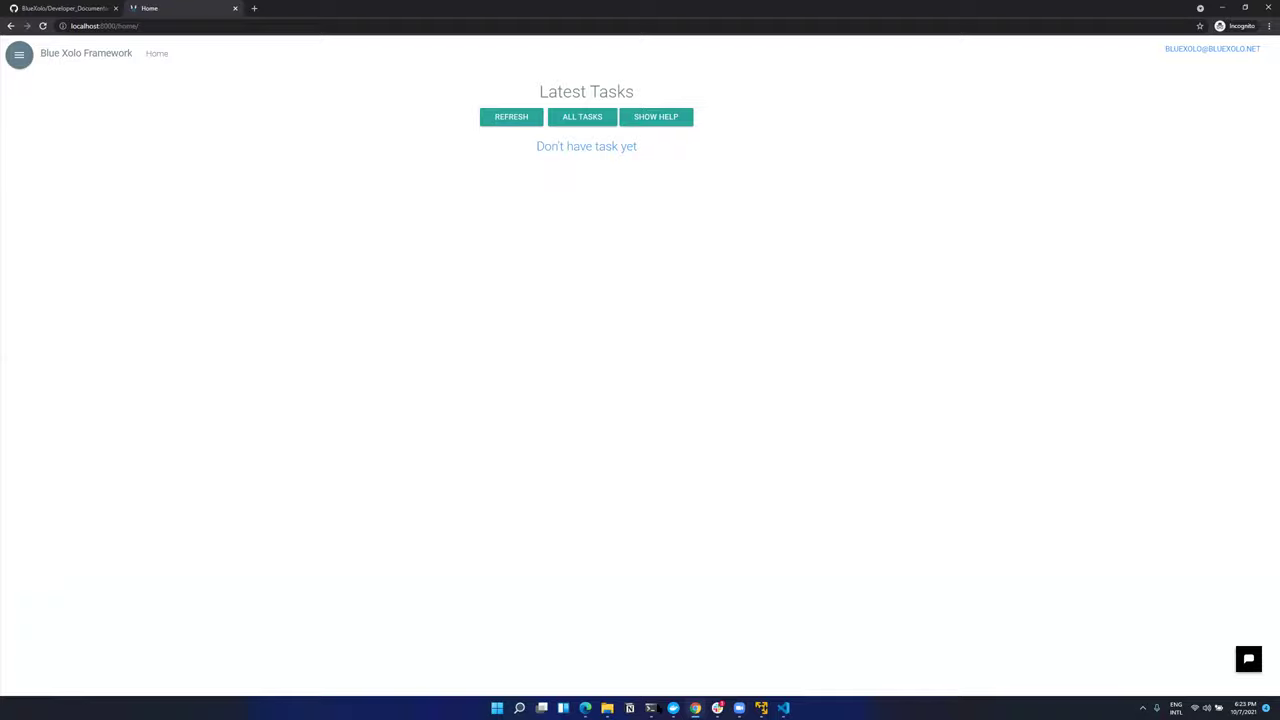
{"action": "left_click", "coordinate": [650, 708]}
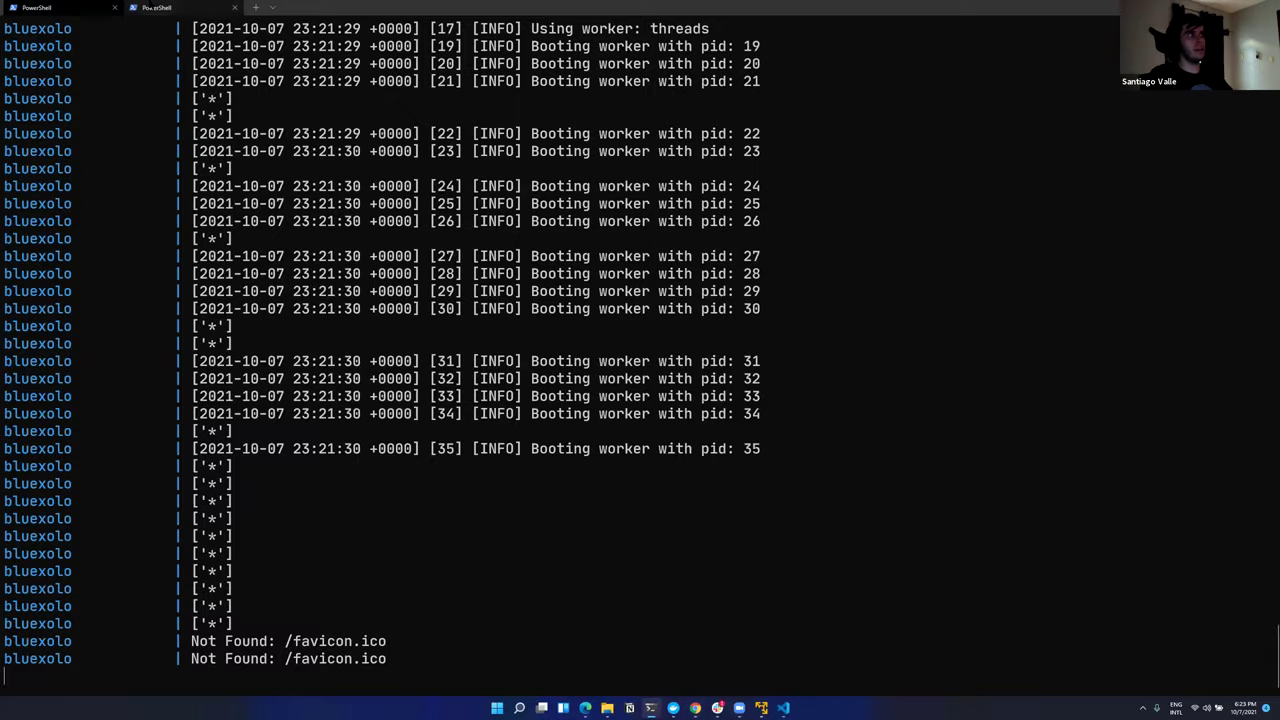
Step: Run docker ps in the second PowerShell tab and resize the text so the container table fits
{"action": "key", "text": "ctrl+Tab"}
{"action": "type", "text": "doc"}
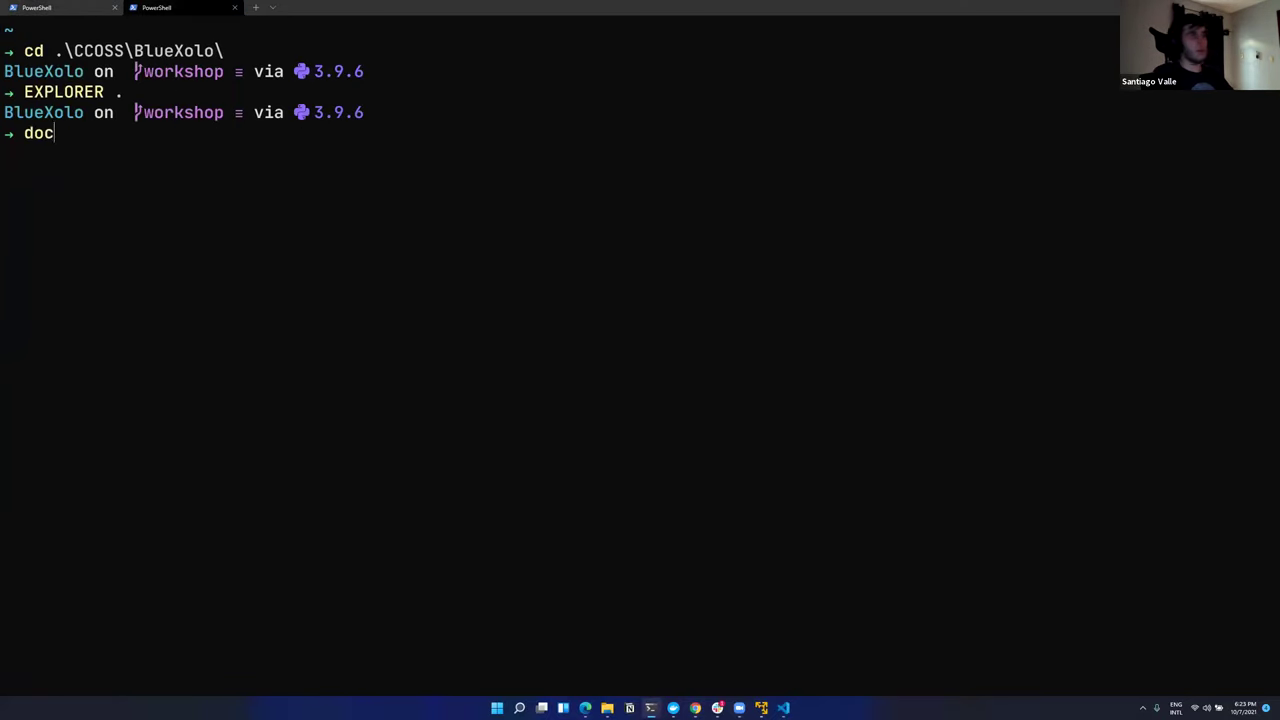
{"action": "type", "text": "ker ps"}
{"action": "key", "text": "Return"}
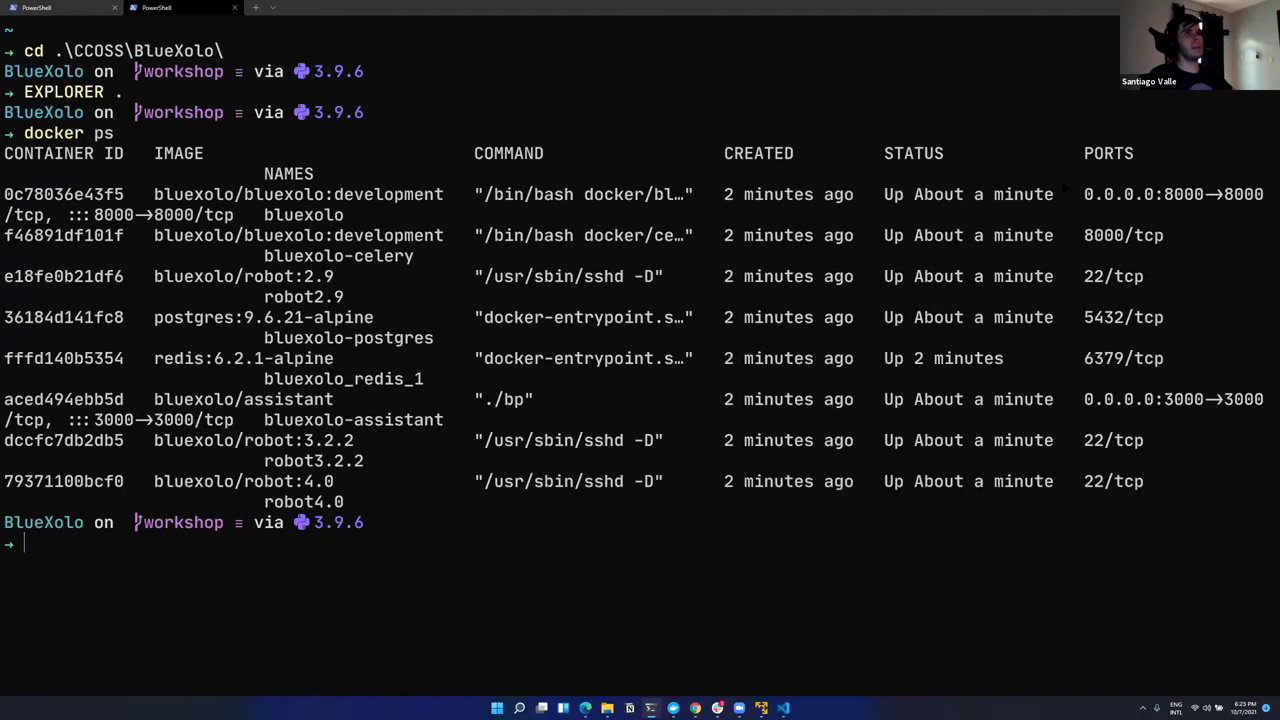
{"action": "key", "text": "ctrl+minus"}
{"action": "key", "text": "ctrl+minus"}
{"action": "key", "text": "ctrl+minus"}
{"action": "key", "text": "ctrl+minus"}
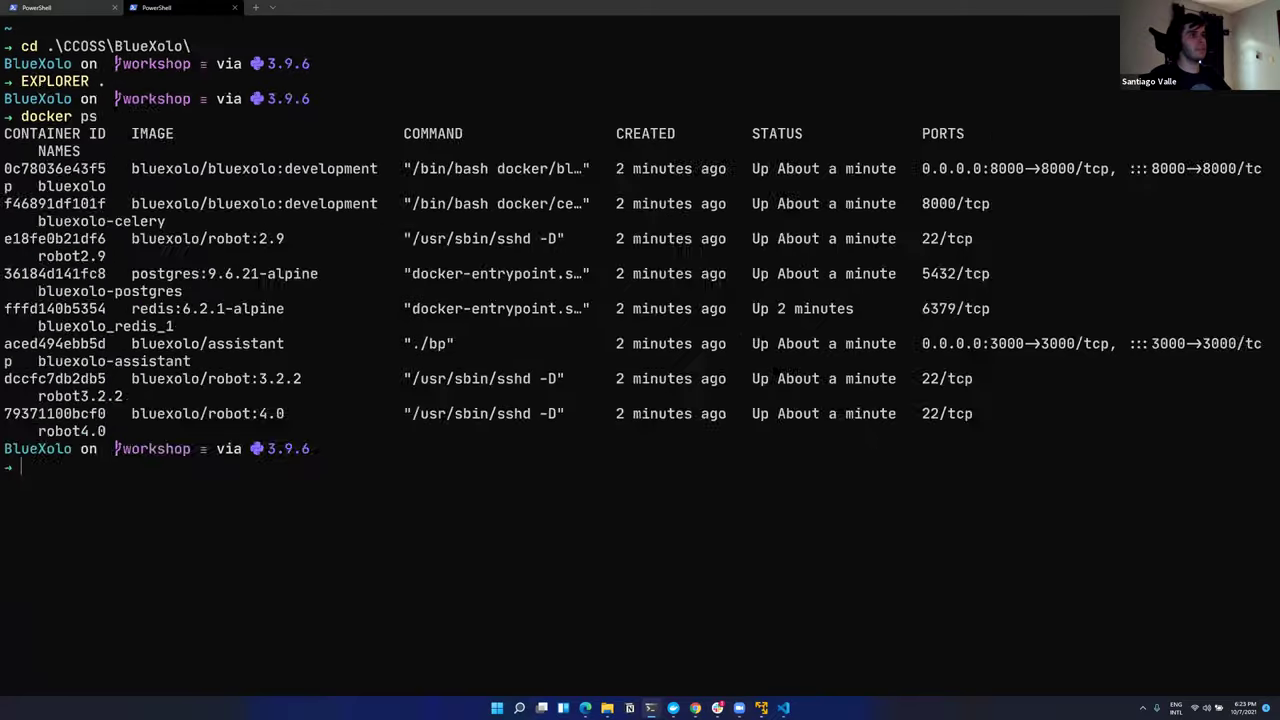
{"action": "key", "text": "ctrl+plus"}
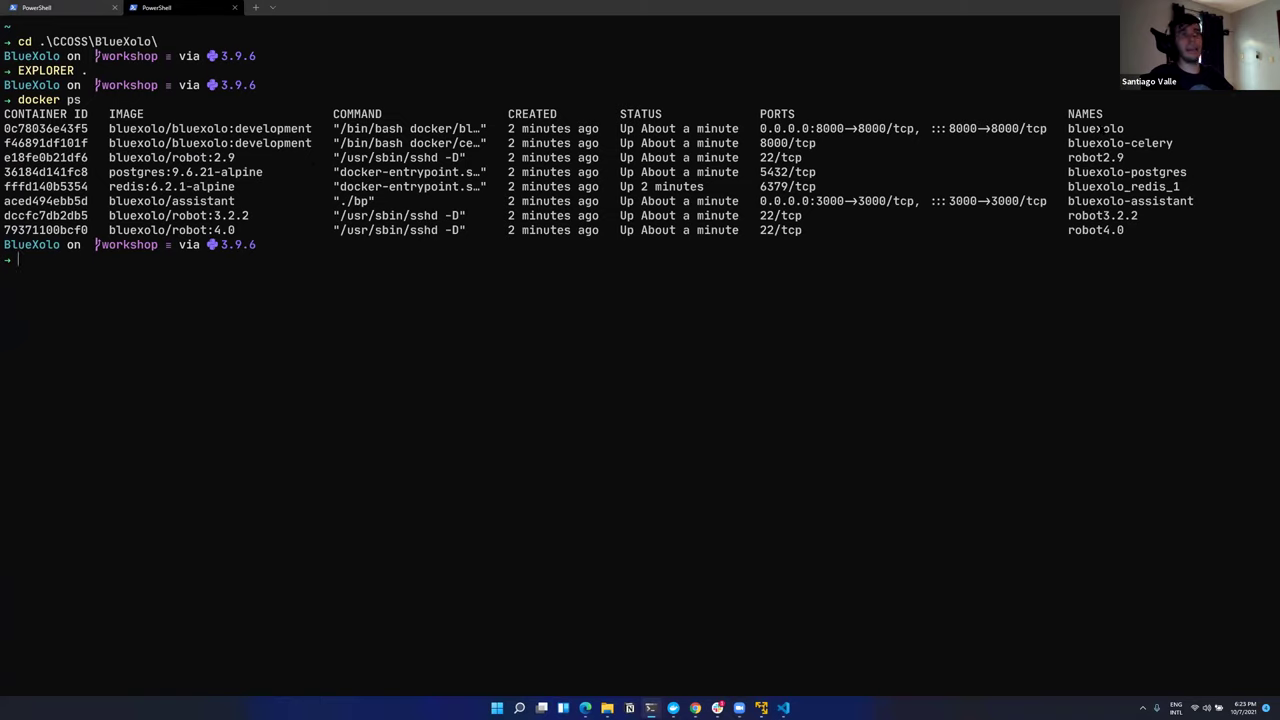
Step: Highlight the bluexolo, robot, assistant, redis and postgres container names, then return to the server log tab
{"action": "double_click", "coordinate": [1095, 128]}
{"action": "left_click_drag", "start_coordinate": [1172, 143], "coordinate": [1110, 157]}
{"action": "left_click_drag", "start_coordinate": [1068, 215], "coordinate": [1123, 244]}
{"action": "left_click", "coordinate": [1123, 244]}
{"action": "double_click", "coordinate": [1150, 202]}
{"action": "left_click_drag", "start_coordinate": [1180, 186], "coordinate": [1068, 172]}
{"action": "left_click", "coordinate": [1068, 172]}
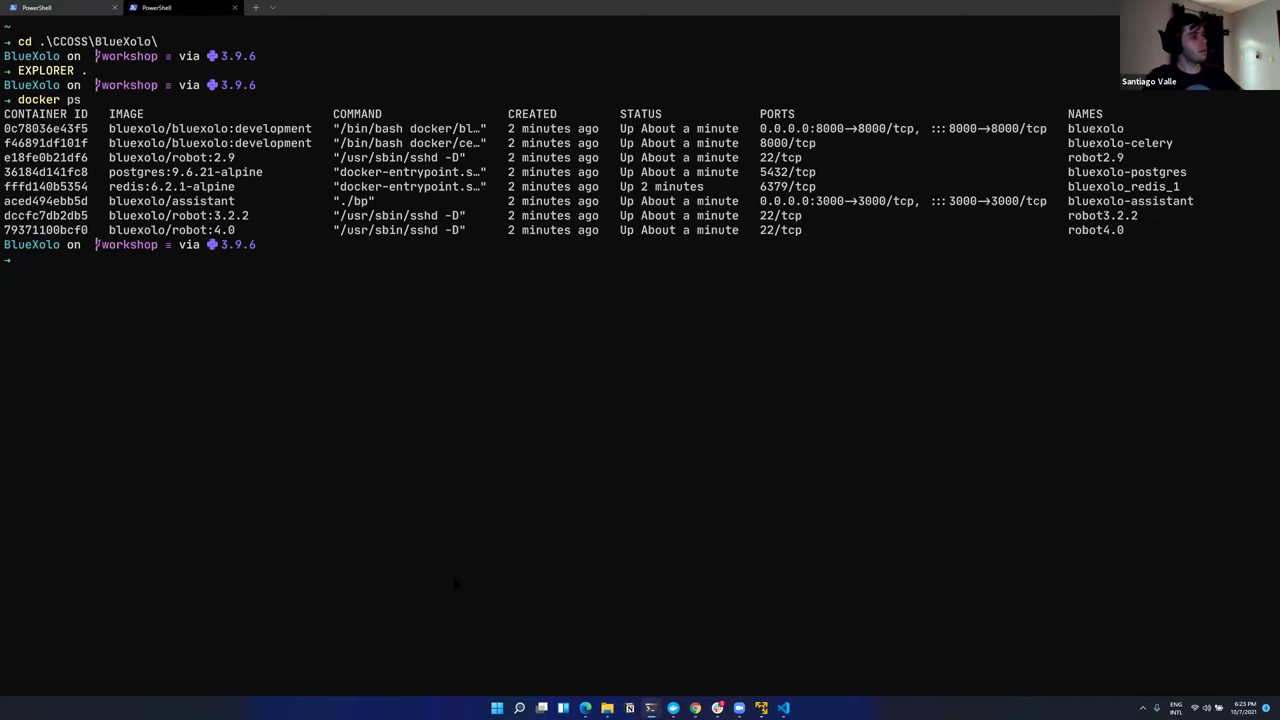
{"action": "left_click", "coordinate": [111, 5]}
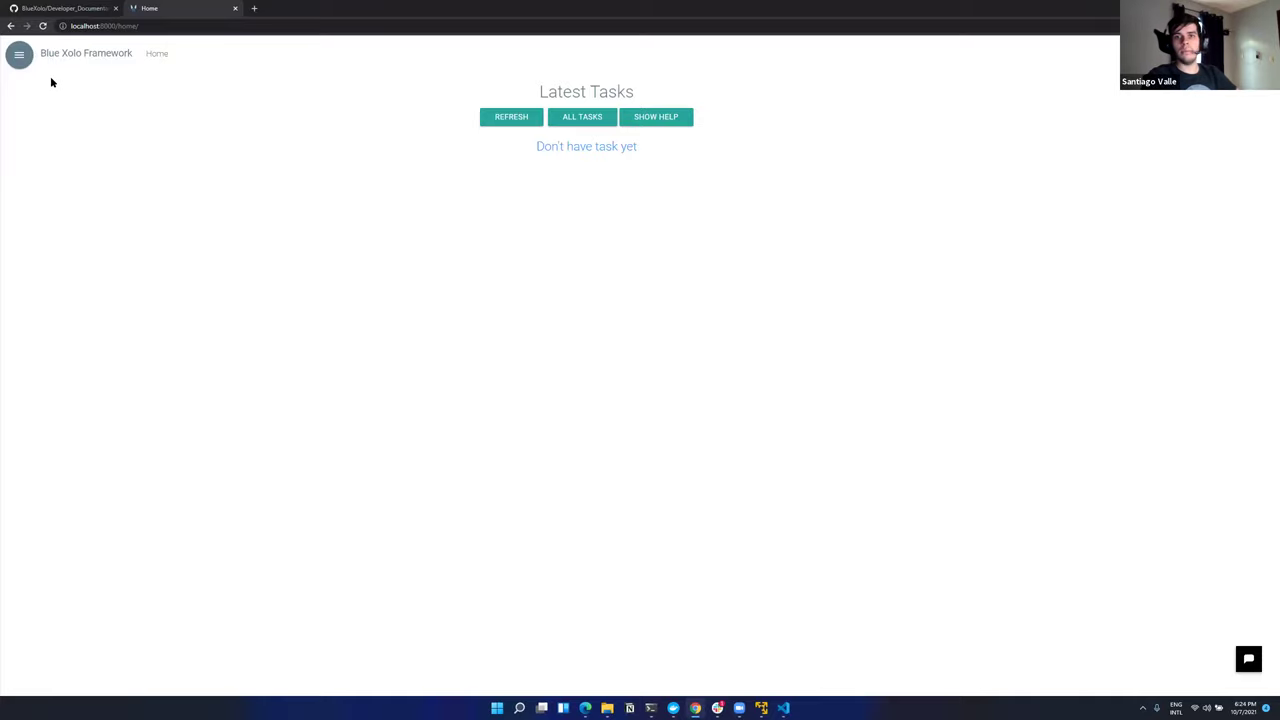
Step: Open Sources > Robot Framework in BlueXolo and follow the form's Robot Framework documentation link
{"action": "left_click", "coordinate": [18, 54]}
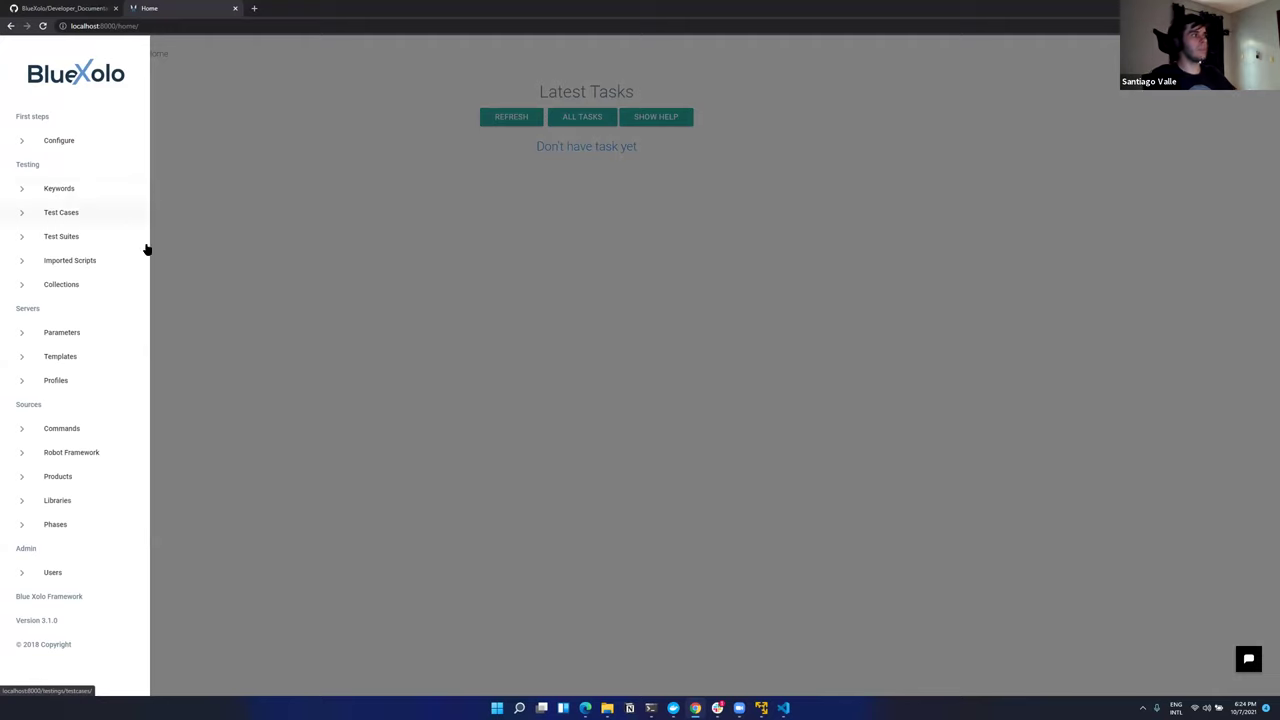
{"action": "left_click", "coordinate": [72, 452]}
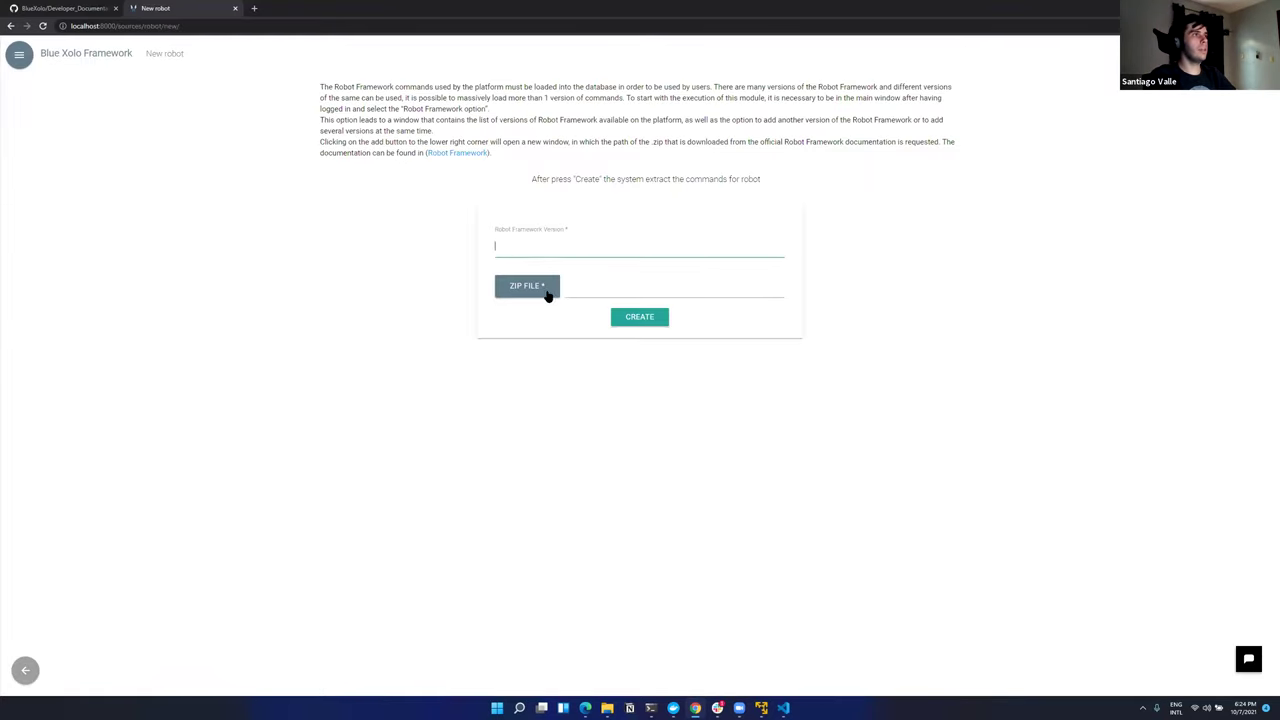
{"action": "left_click", "coordinate": [448, 153]}
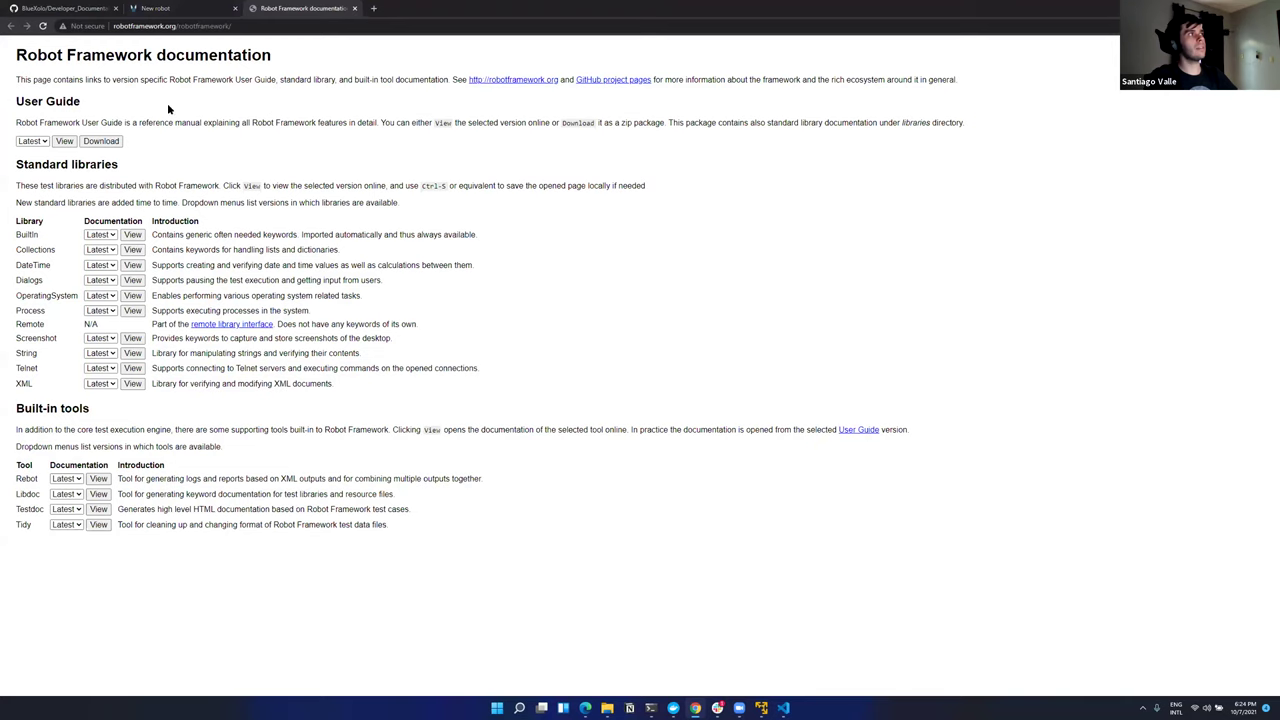
Step: Pick 3.2.2 in the User Guide list, download its zip, and return to BlueXolo's New robot tab
{"action": "left_click", "coordinate": [26, 141]}
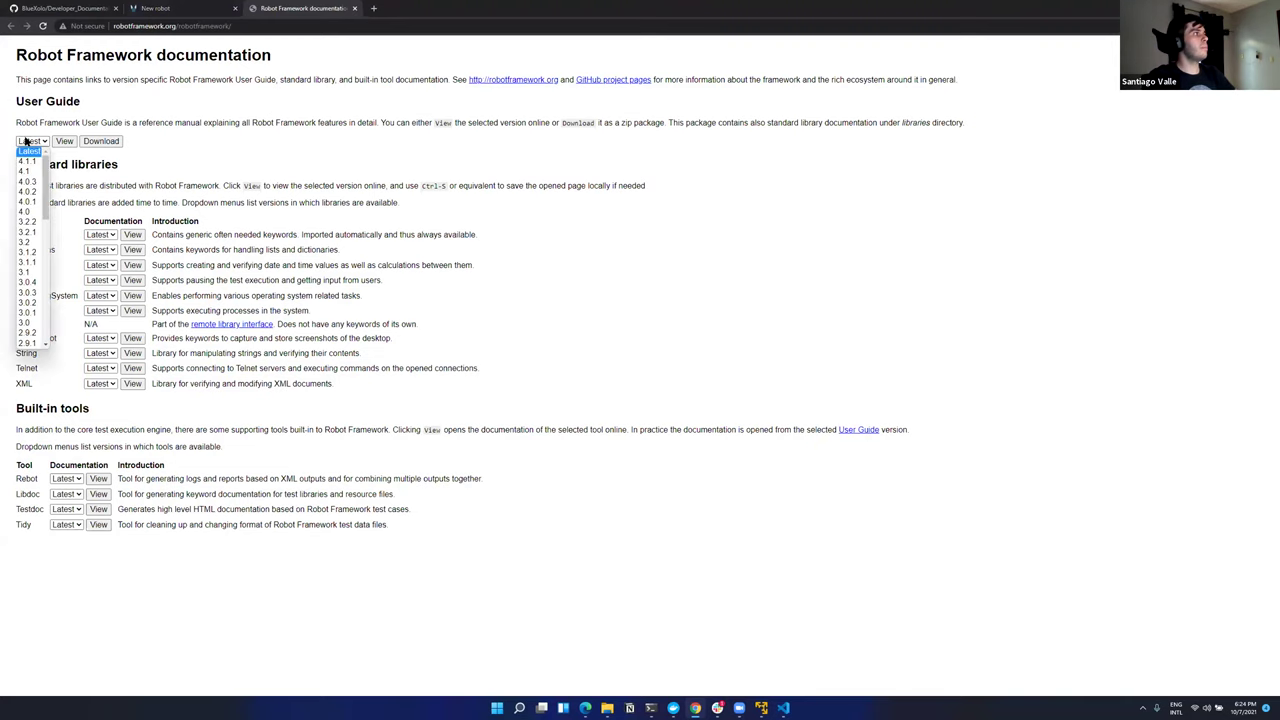
{"action": "left_click", "coordinate": [26, 222]}
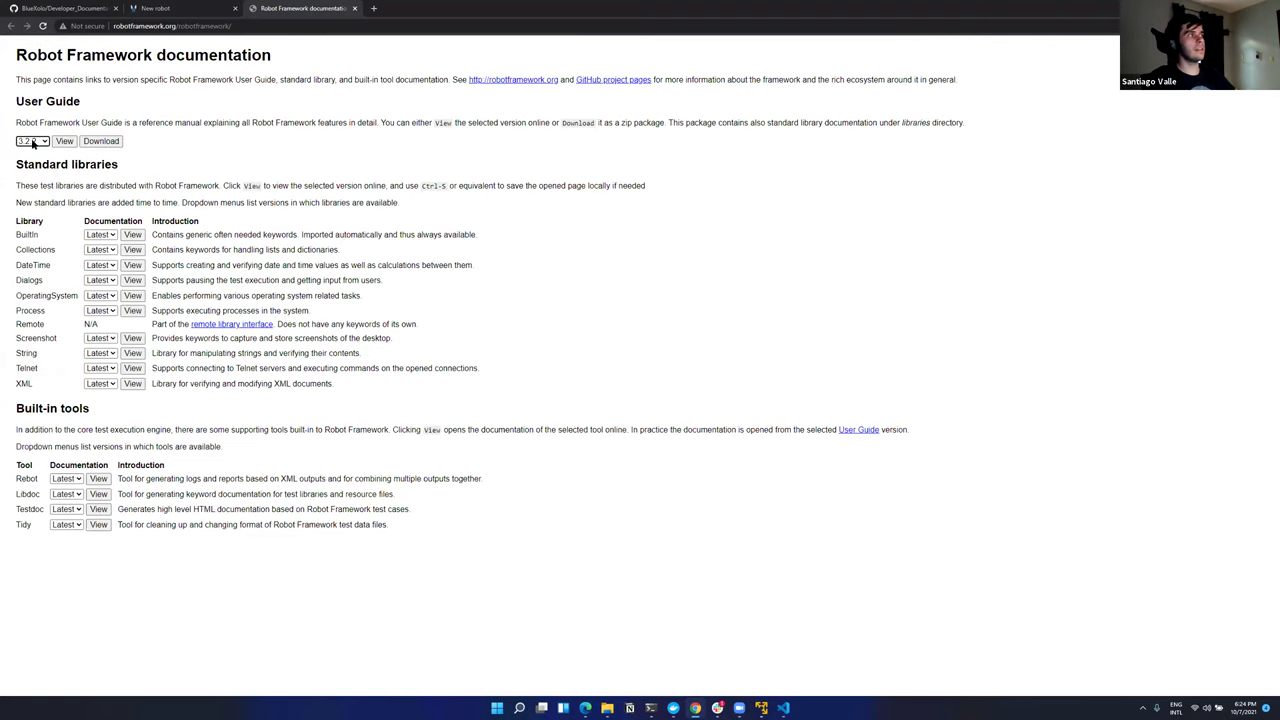
{"action": "left_click", "coordinate": [92, 142]}
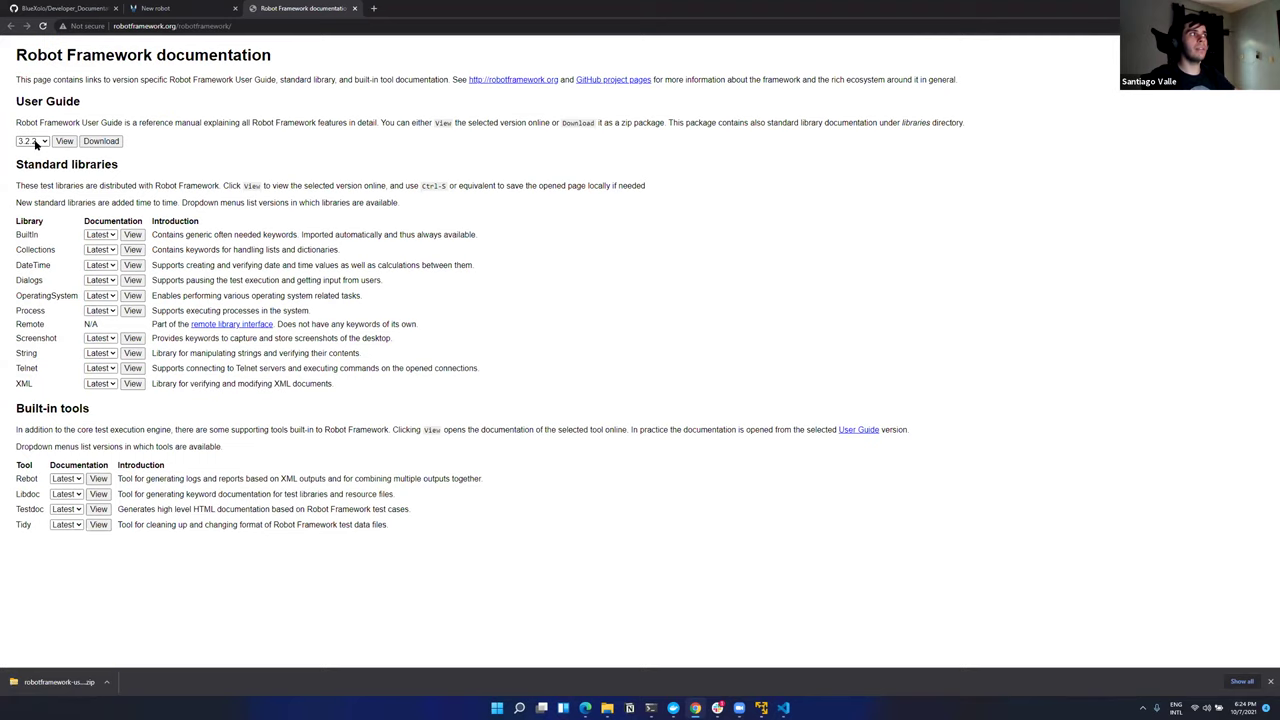
{"action": "left_click", "coordinate": [158, 8]}
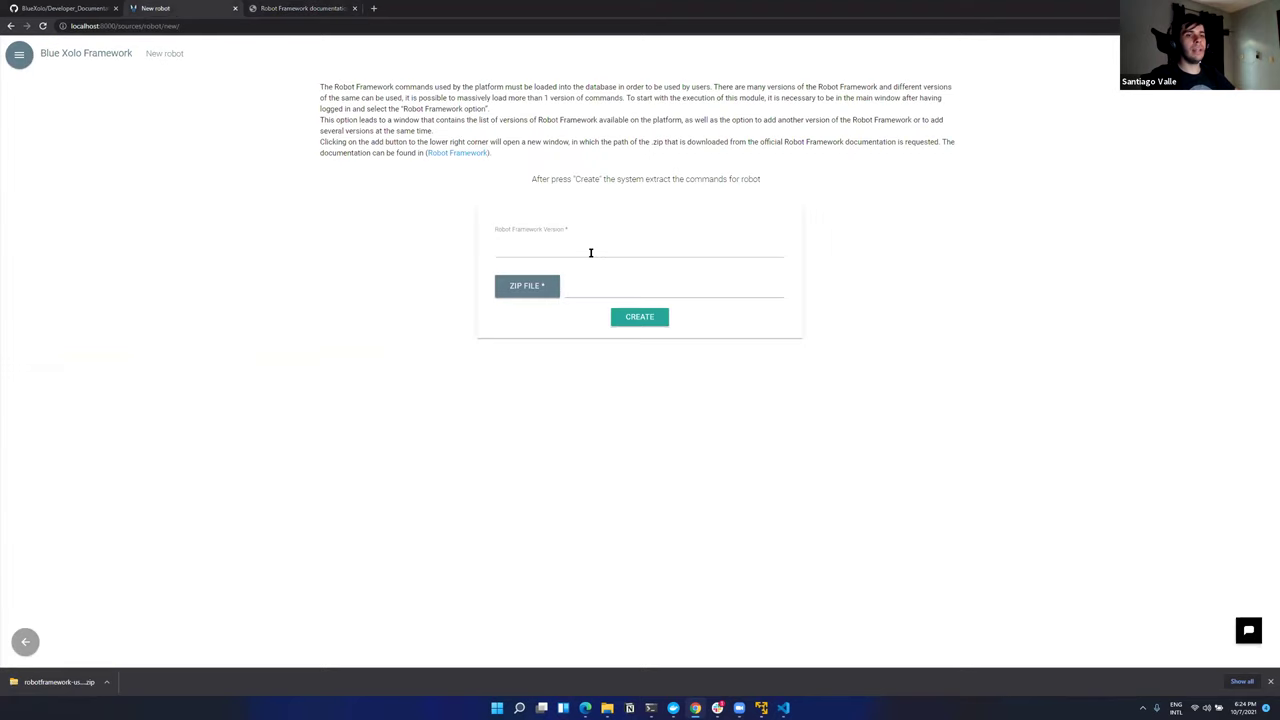
Step: Enter 3.2.2 as the Robot Framework Version on the New robot form
{"action": "left_click", "coordinate": [590, 252]}
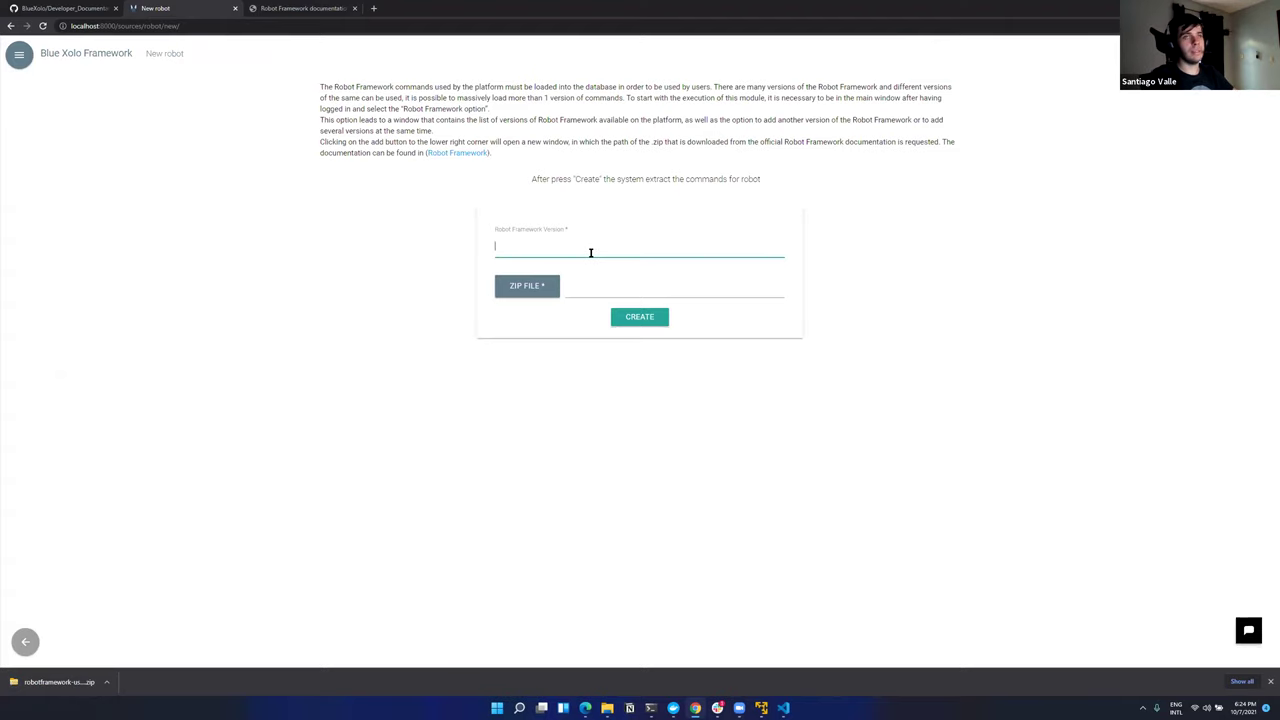
{"action": "type", "text": "3.2.2"}
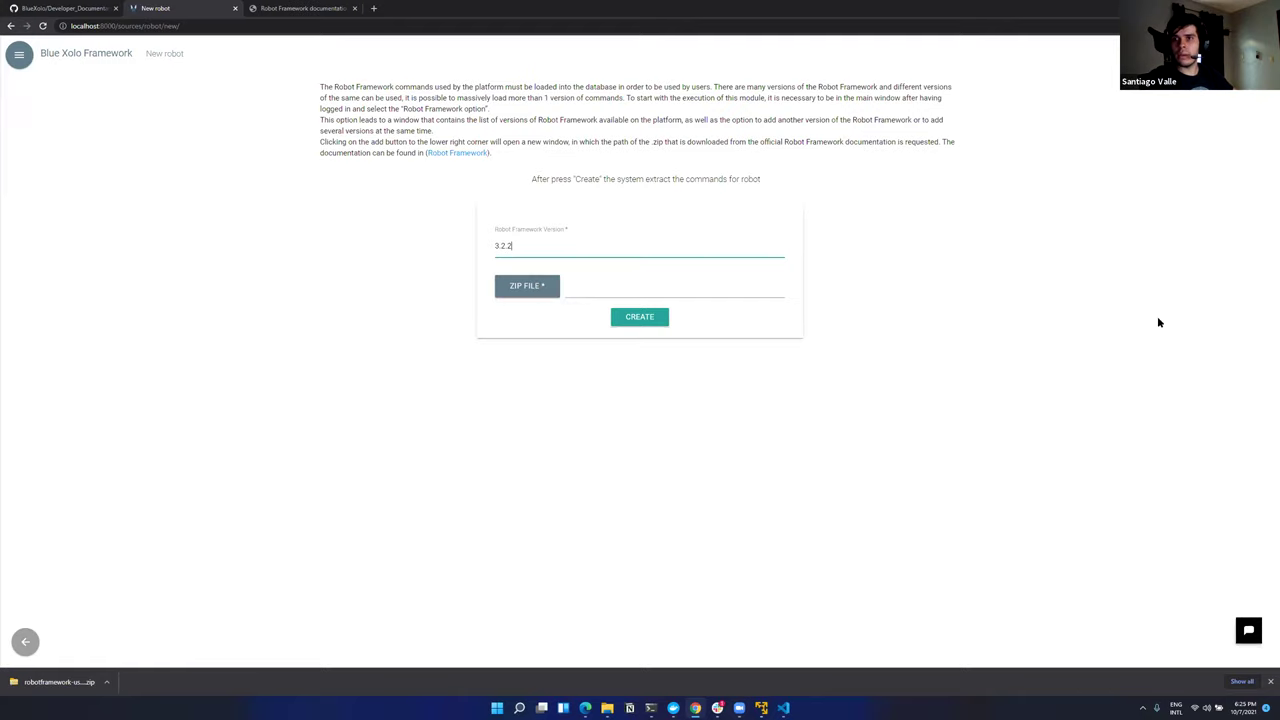
{"action": "left_click", "coordinate": [783, 707]}
Step: Look up the DJANGO_SU_PASSWORD value in dev.env, then go back to Chrome
{"action": "left_click", "coordinate": [198, 23]}
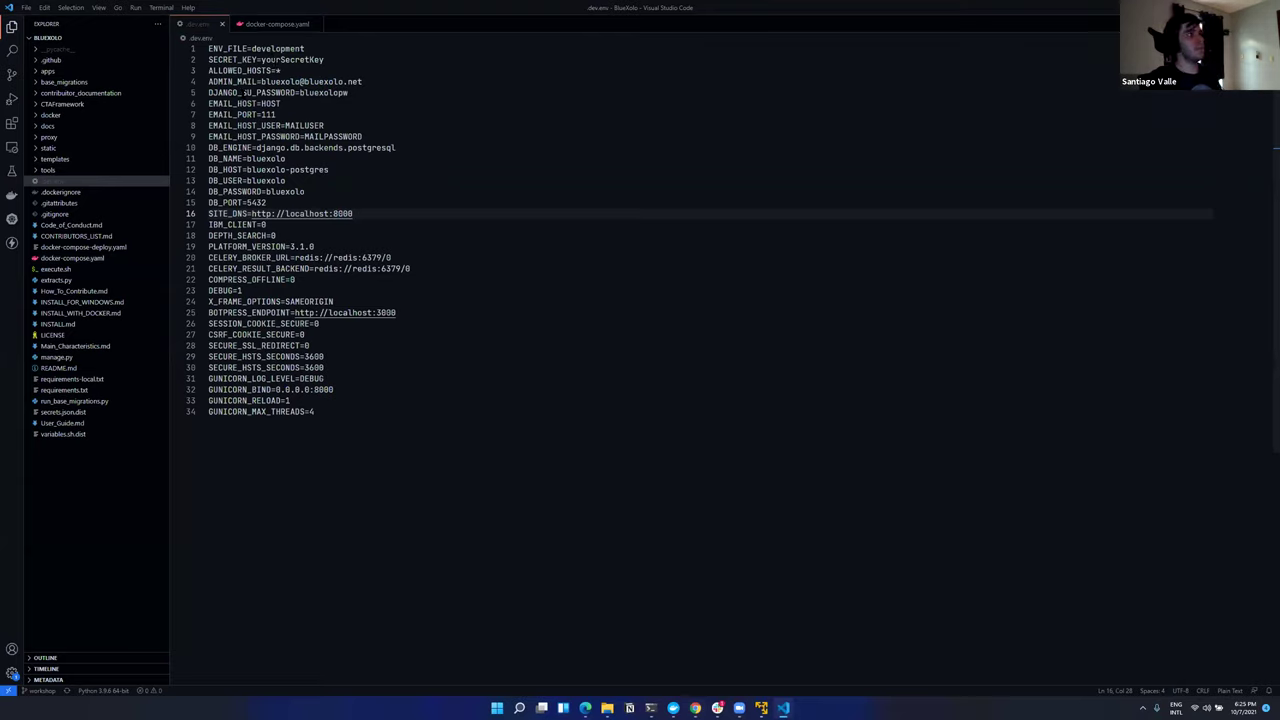
{"action": "double_click", "coordinate": [323, 92]}
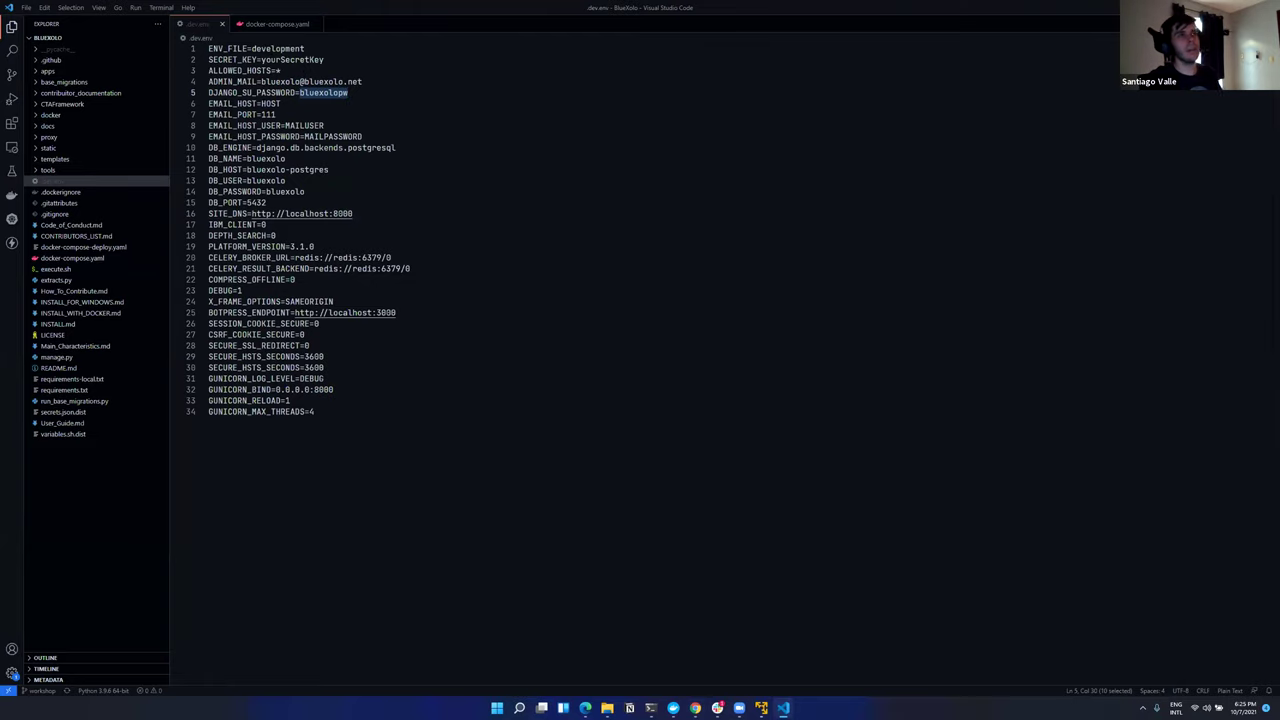
{"action": "key", "text": "alt+Tab"}
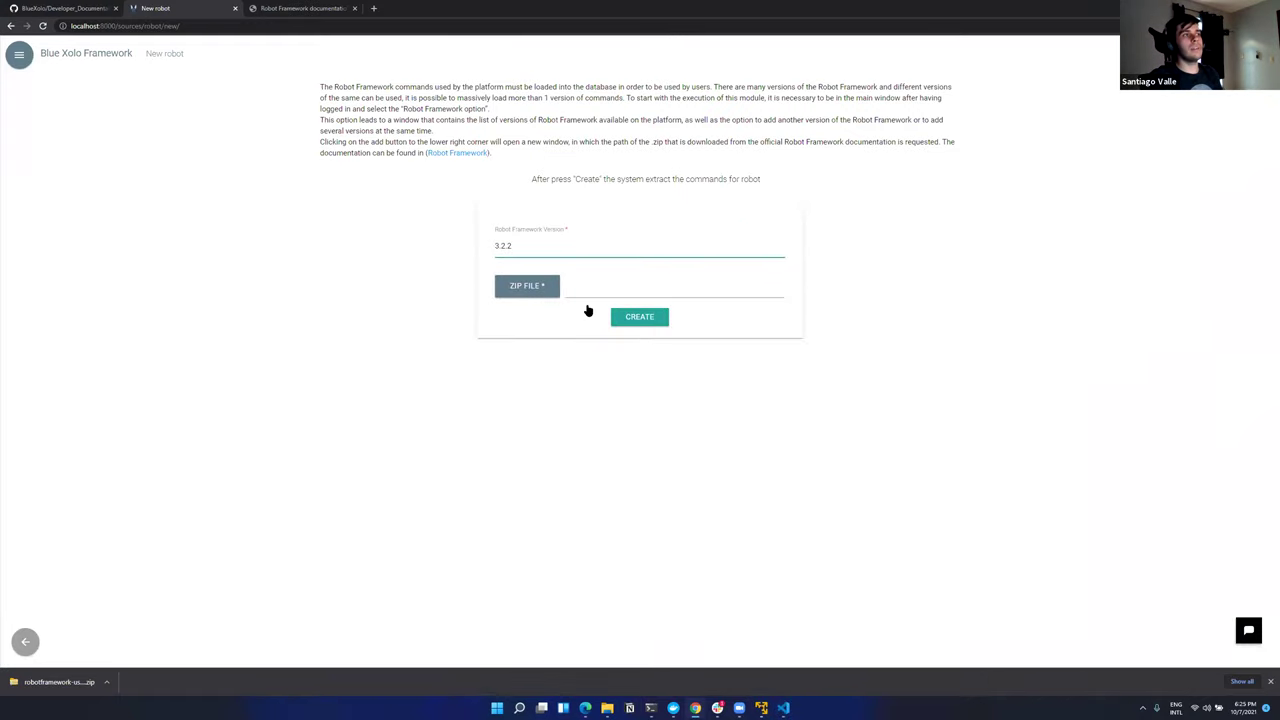
Step: Attach robotframework-userguide-3.2.2.zip from Downloads and create the 3.2.2 Robot Framework source
{"action": "left_click", "coordinate": [535, 290]}
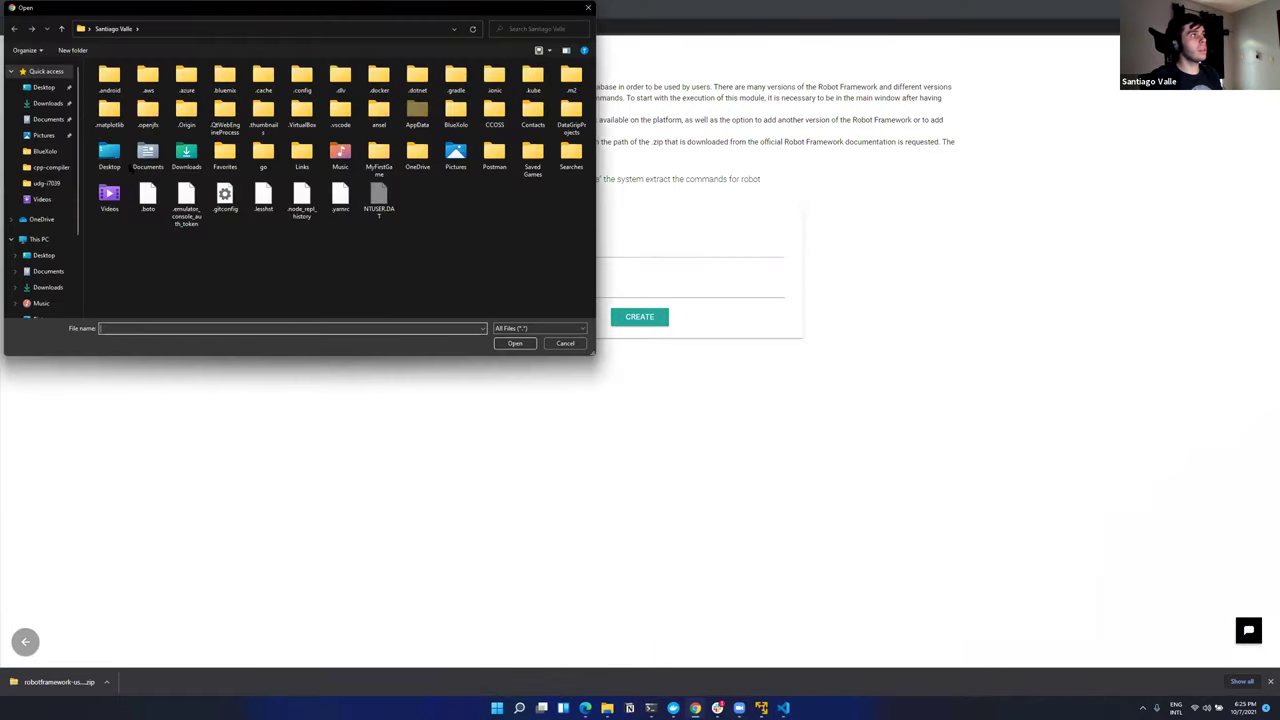
{"action": "left_click", "coordinate": [44, 103]}
{"action": "left_click", "coordinate": [172, 96]}
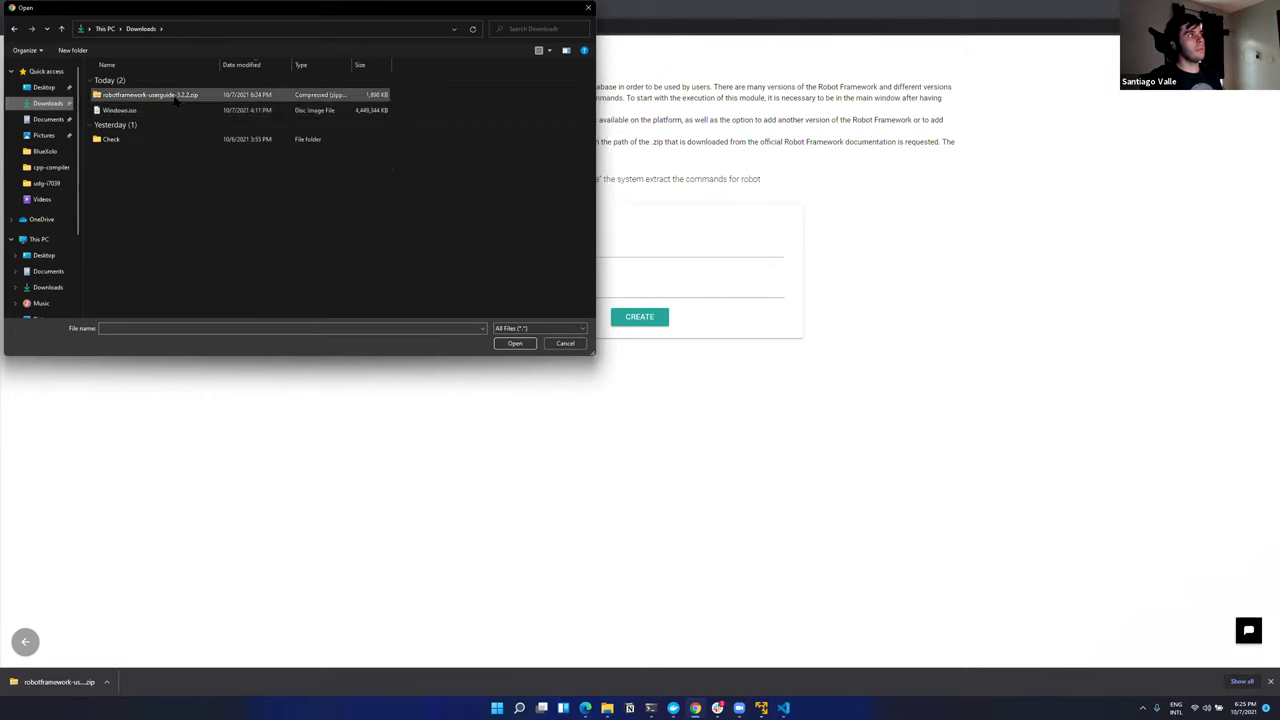
{"action": "left_click", "coordinate": [514, 343]}
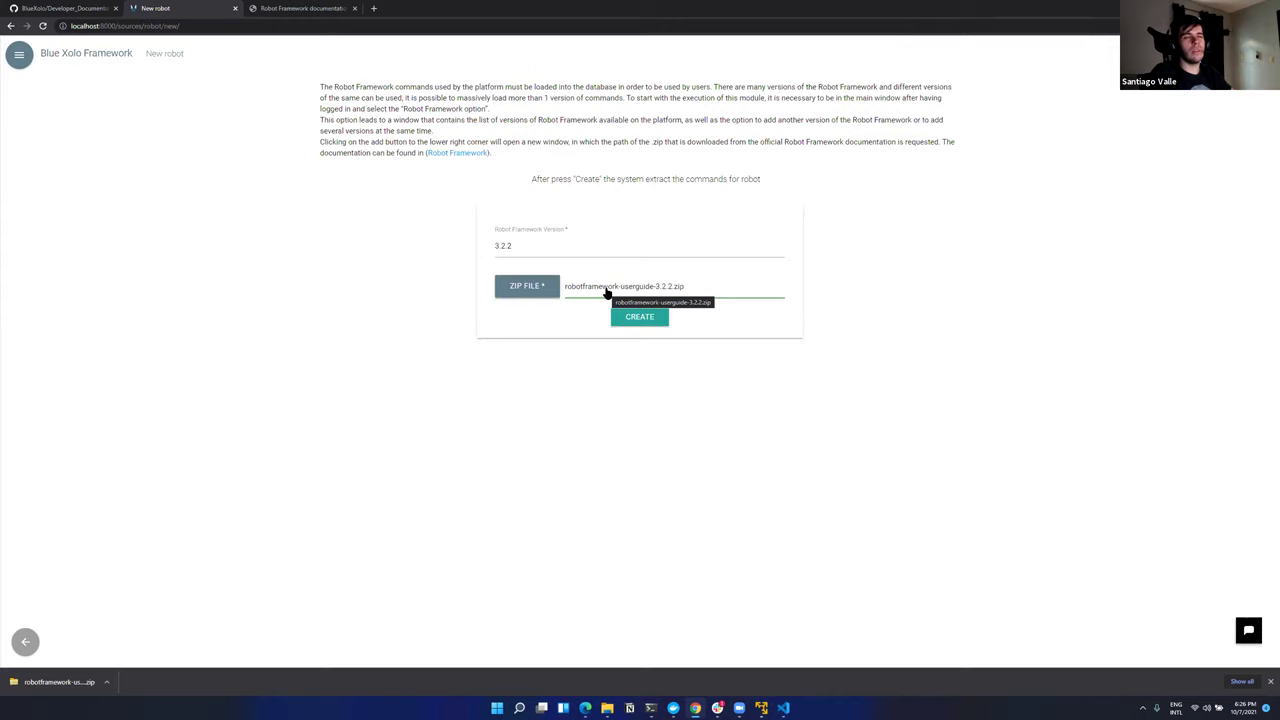
{"action": "left_click", "coordinate": [658, 319]}
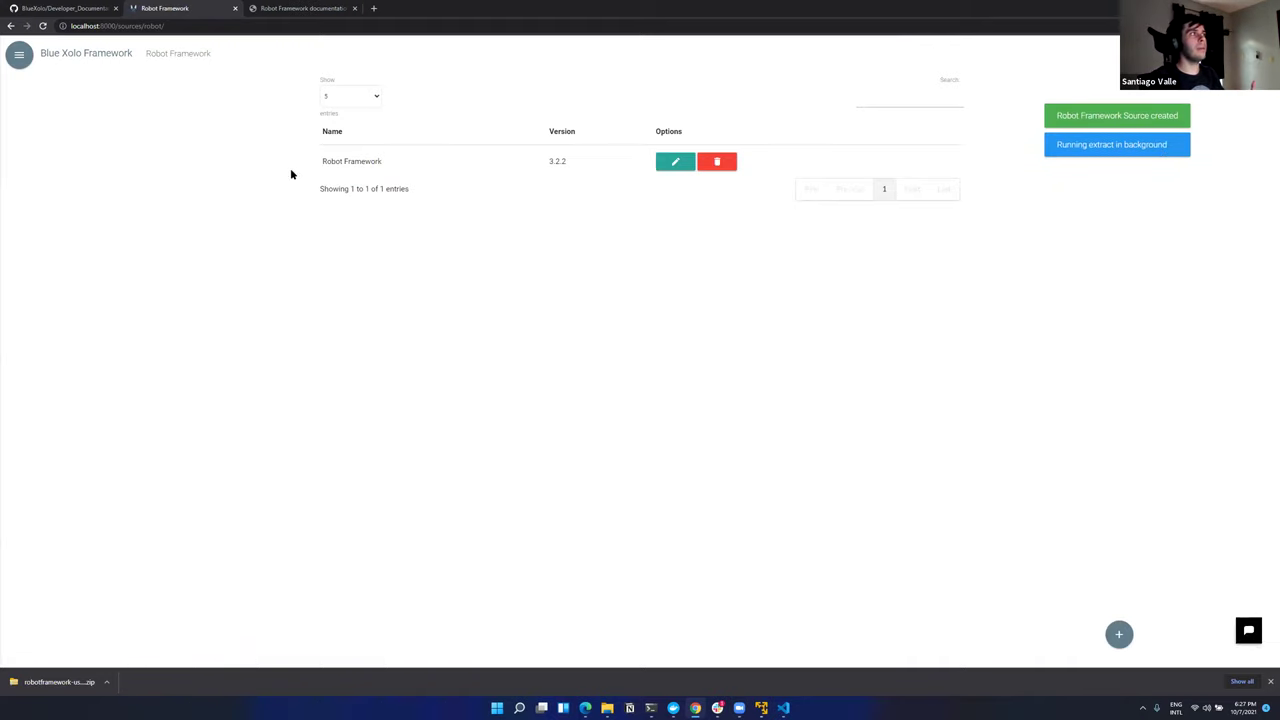
Step: Open the Products list and start a new product, placing the cursor in Product Name
{"action": "left_click", "coordinate": [22, 62]}
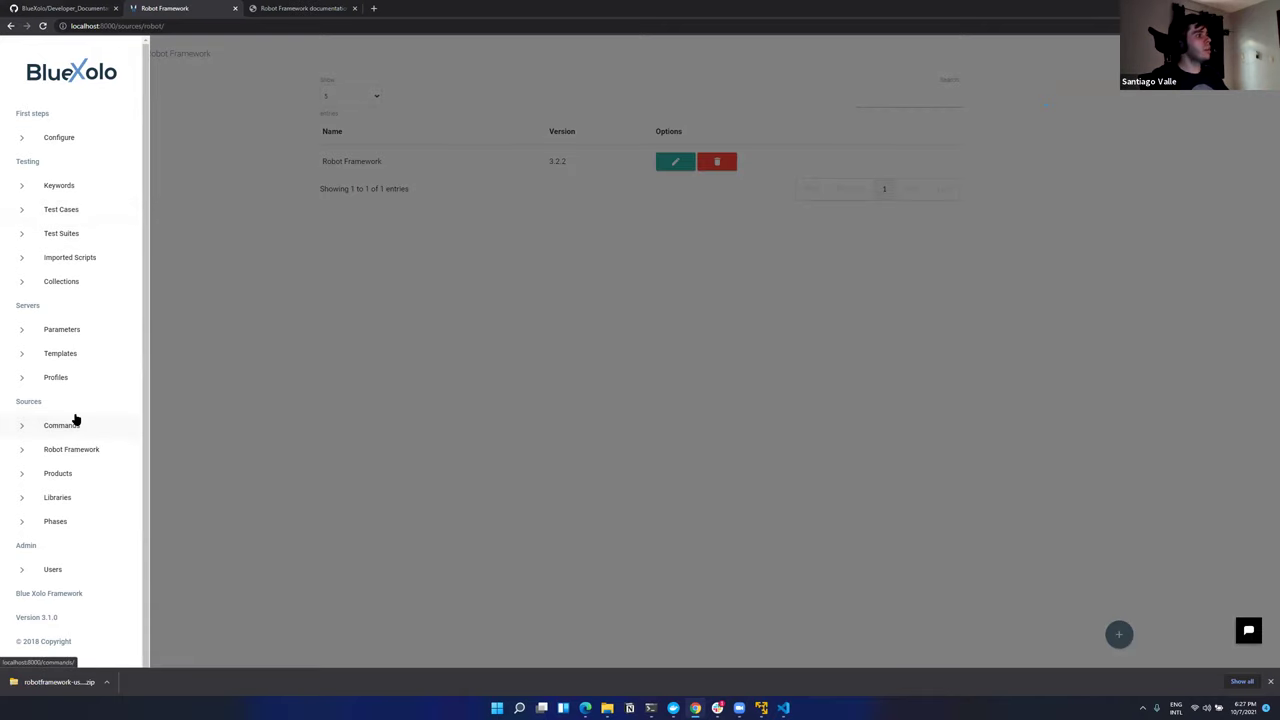
{"action": "left_click", "coordinate": [80, 480]}
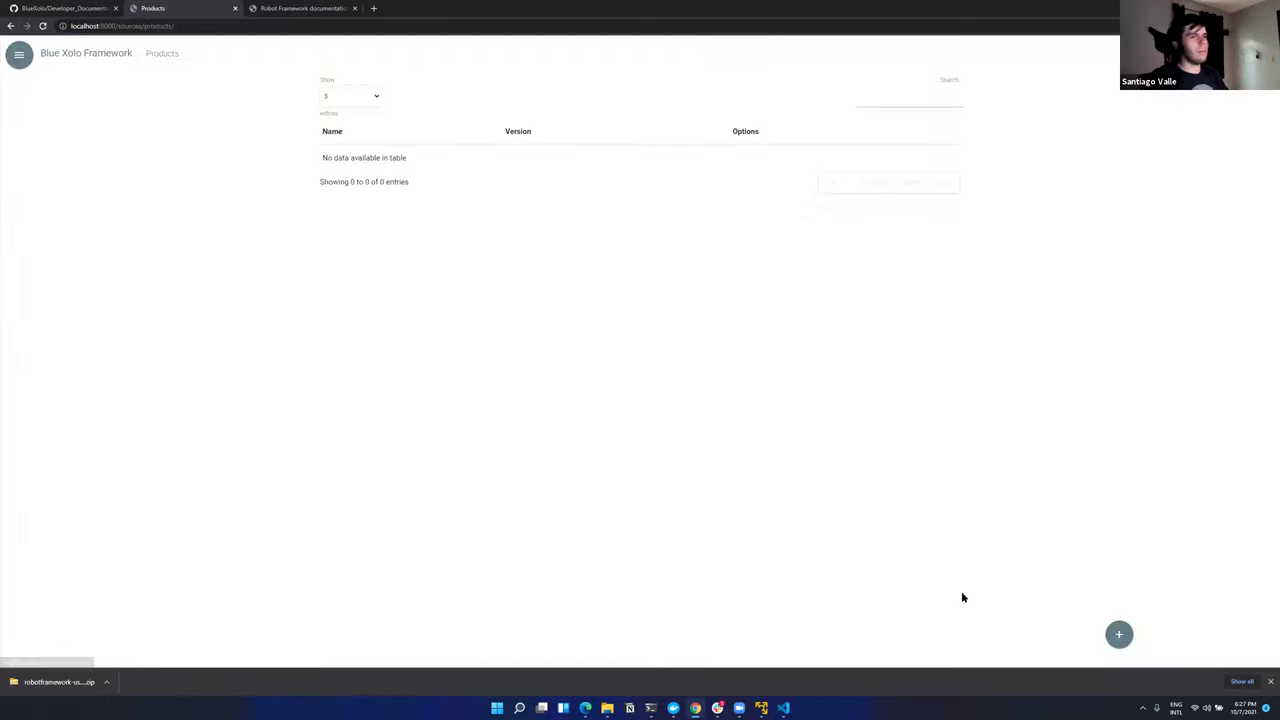
{"action": "left_click", "coordinate": [1119, 634]}
{"action": "left_click", "coordinate": [506, 178]}
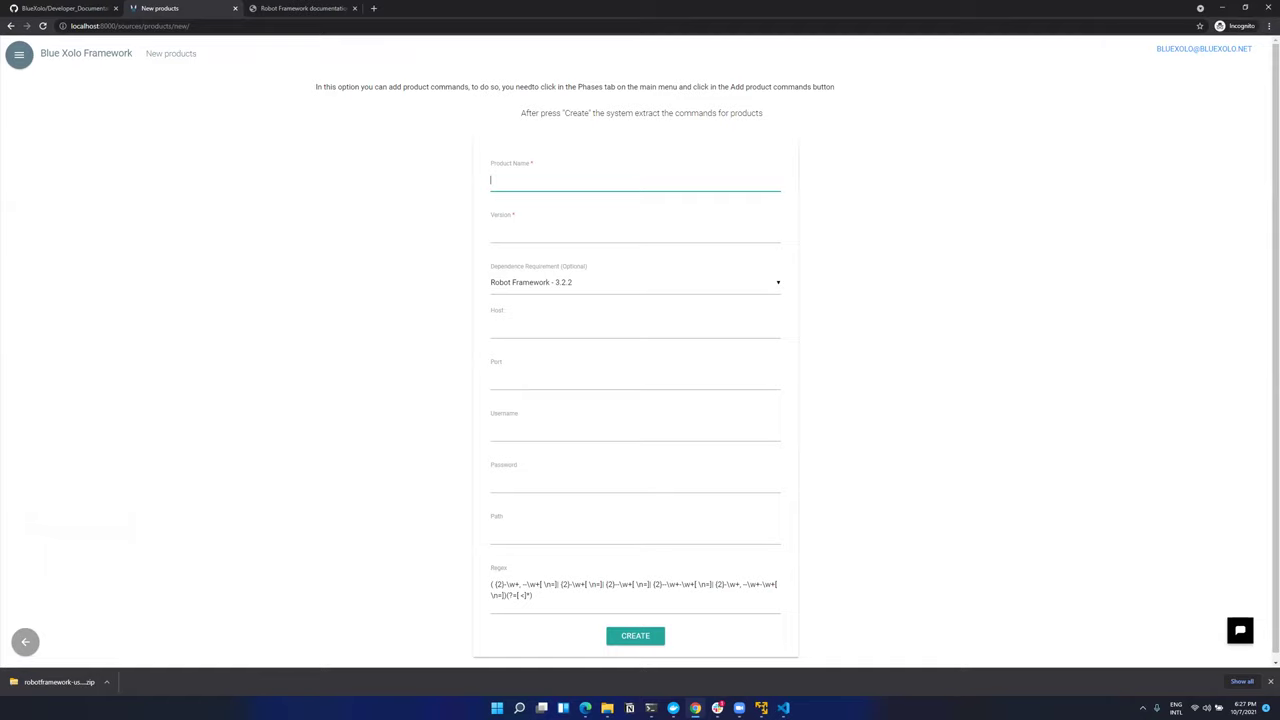
Step: Go to the Robot Framework versions list, enlarge the page, reload the list, and dismiss the downloads bar
{"action": "left_click", "coordinate": [29, 58]}
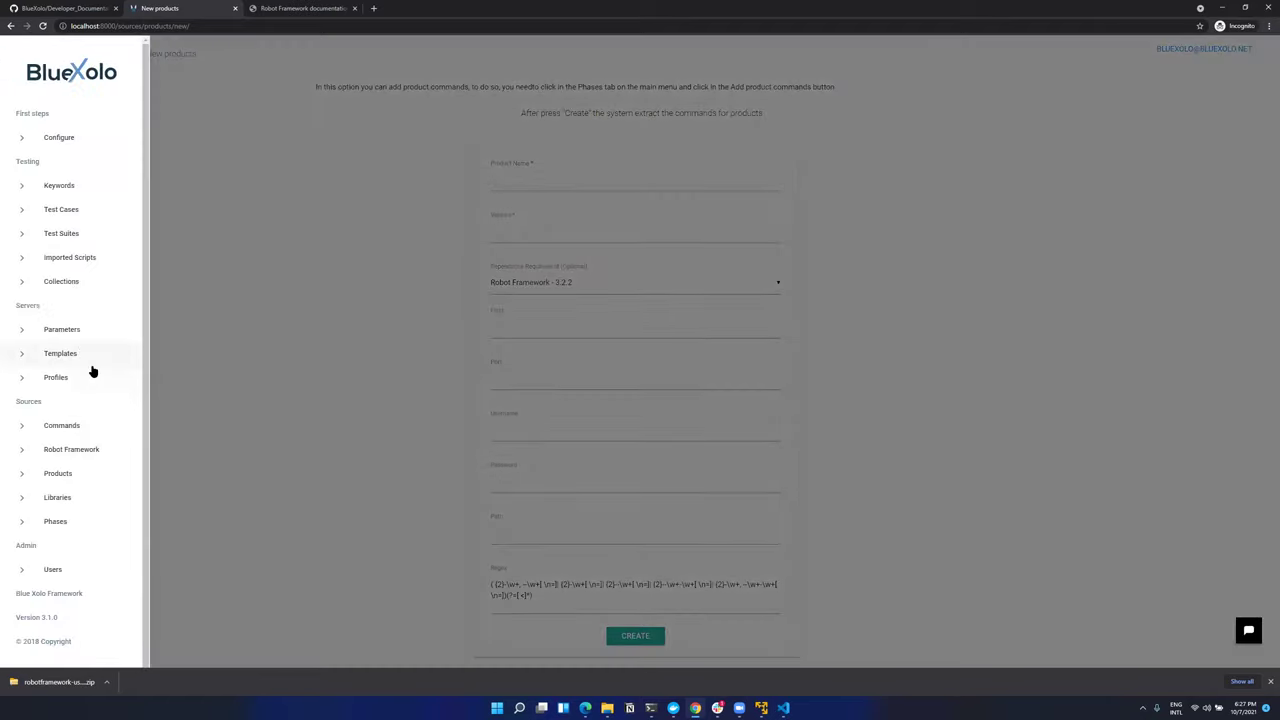
{"action": "left_click", "coordinate": [97, 457]}
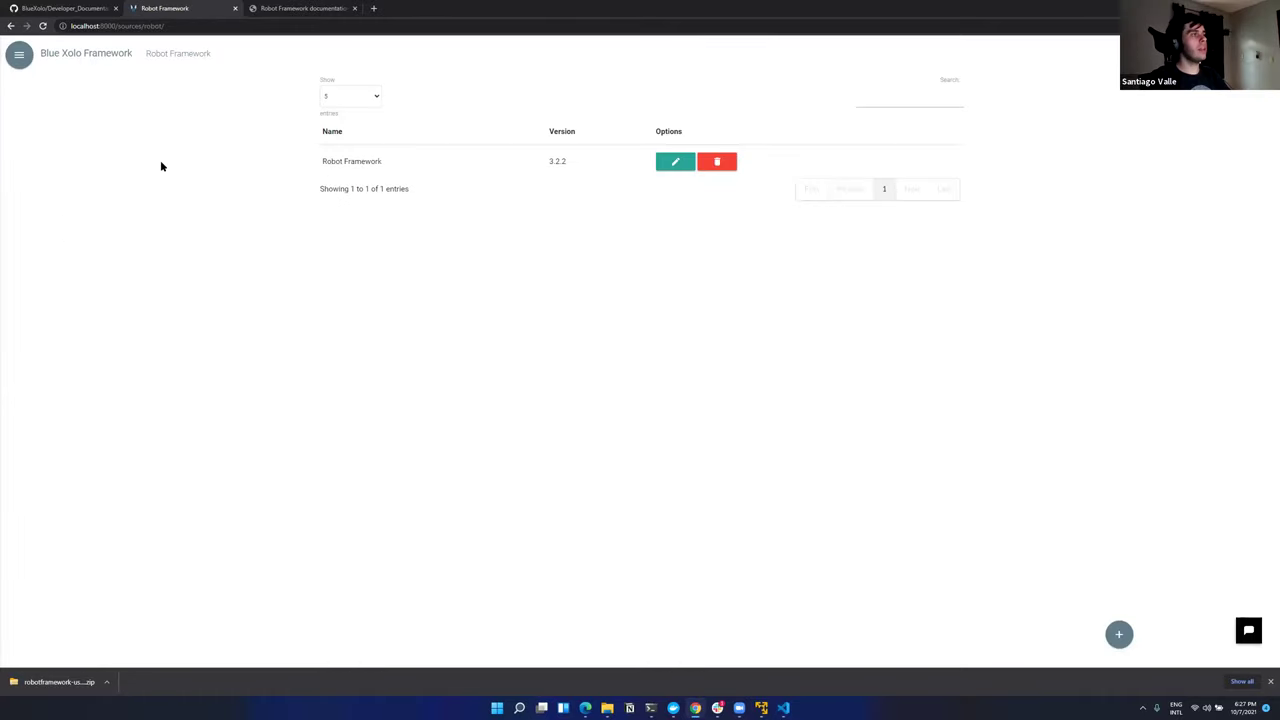
{"action": "key", "text": "ctrl+plus"}
{"action": "key", "text": "ctrl+plus"}
{"action": "key", "text": "ctrl+plus"}
{"action": "key", "text": "ctrl+plus"}
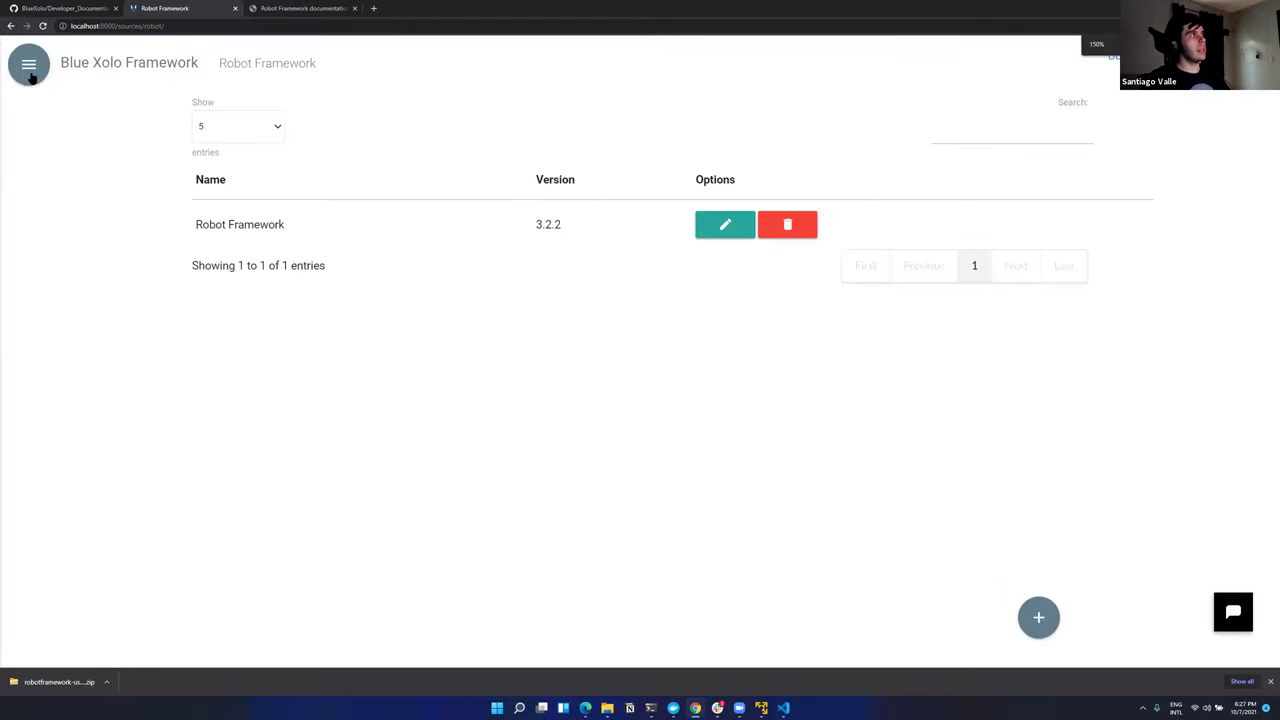
{"action": "left_click", "coordinate": [33, 68]}
{"action": "scroll", "coordinate": [132, 190], "scroll_direction": "down", "scroll_amount": 5}
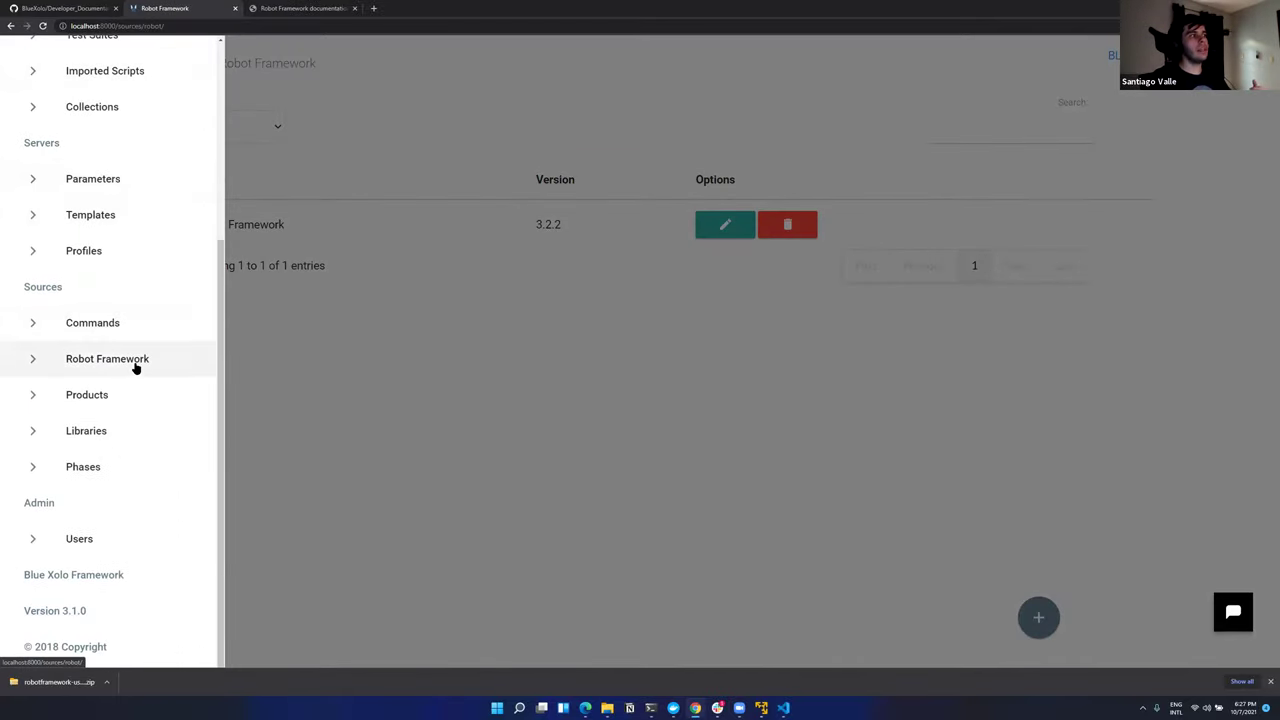
{"action": "left_click", "coordinate": [108, 359]}
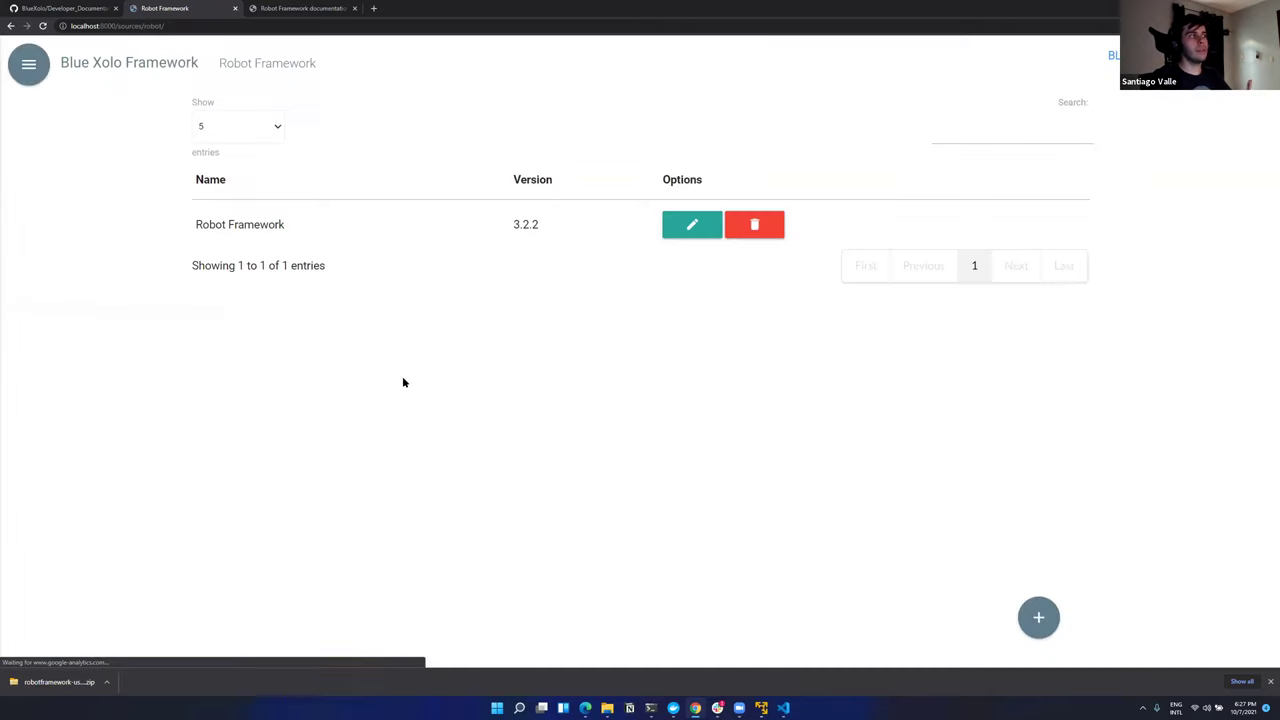
{"action": "left_click", "coordinate": [1270, 681]}
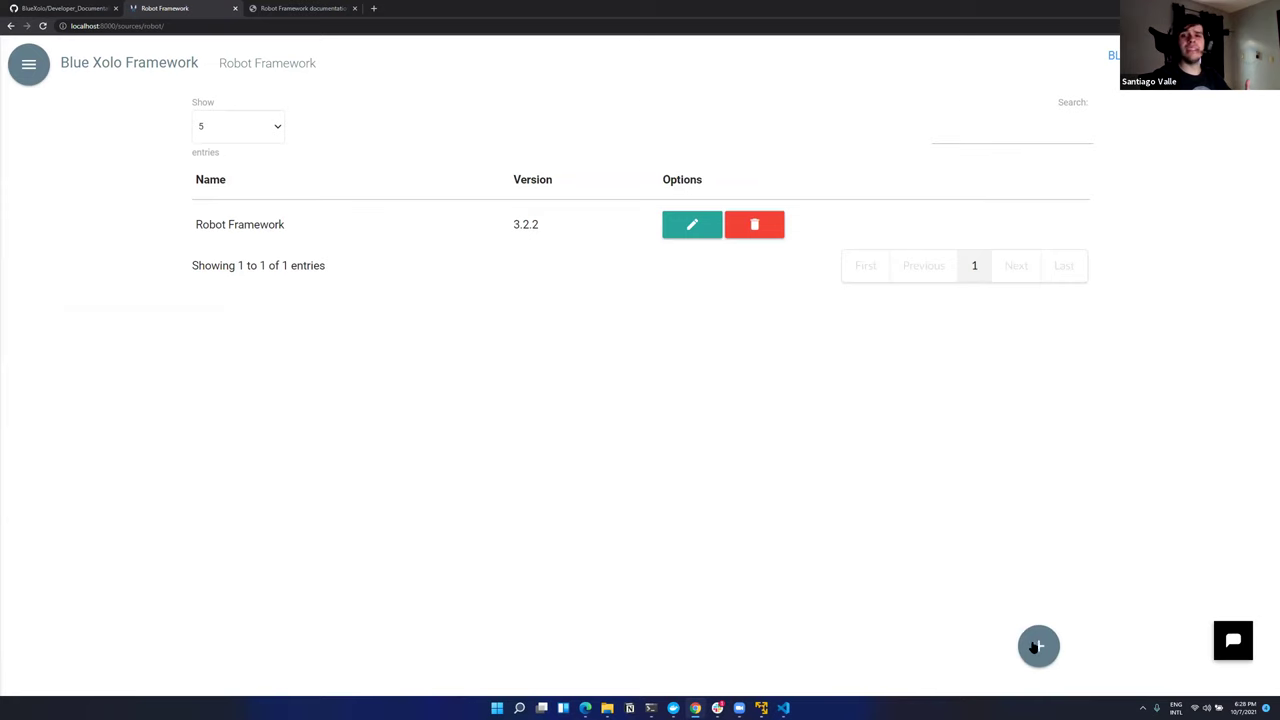
Step: Start a new Robot Framework version and open the official Robot Framework documentation in a new tab
{"action": "left_click", "coordinate": [1039, 646]}
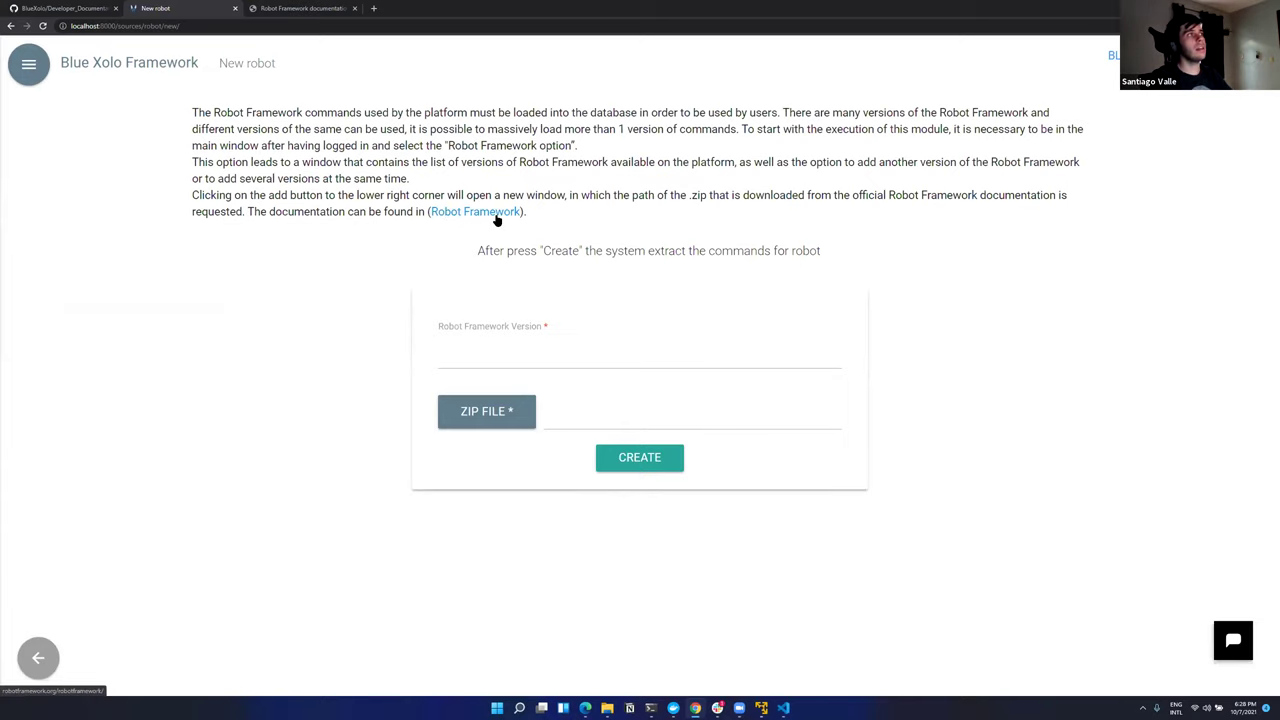
{"action": "left_click", "coordinate": [496, 216]}
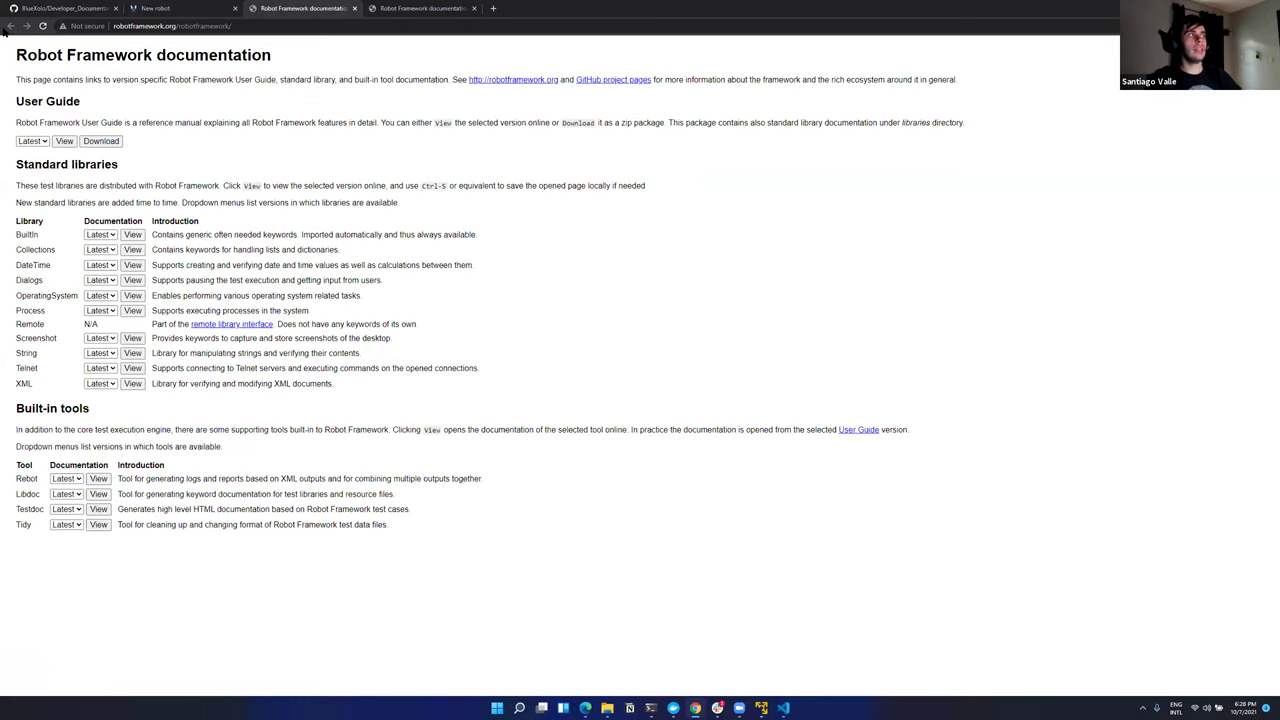
Step: Select and download the 3.2.2 User Guide, then close the documentation tab
{"action": "left_click", "coordinate": [33, 141]}
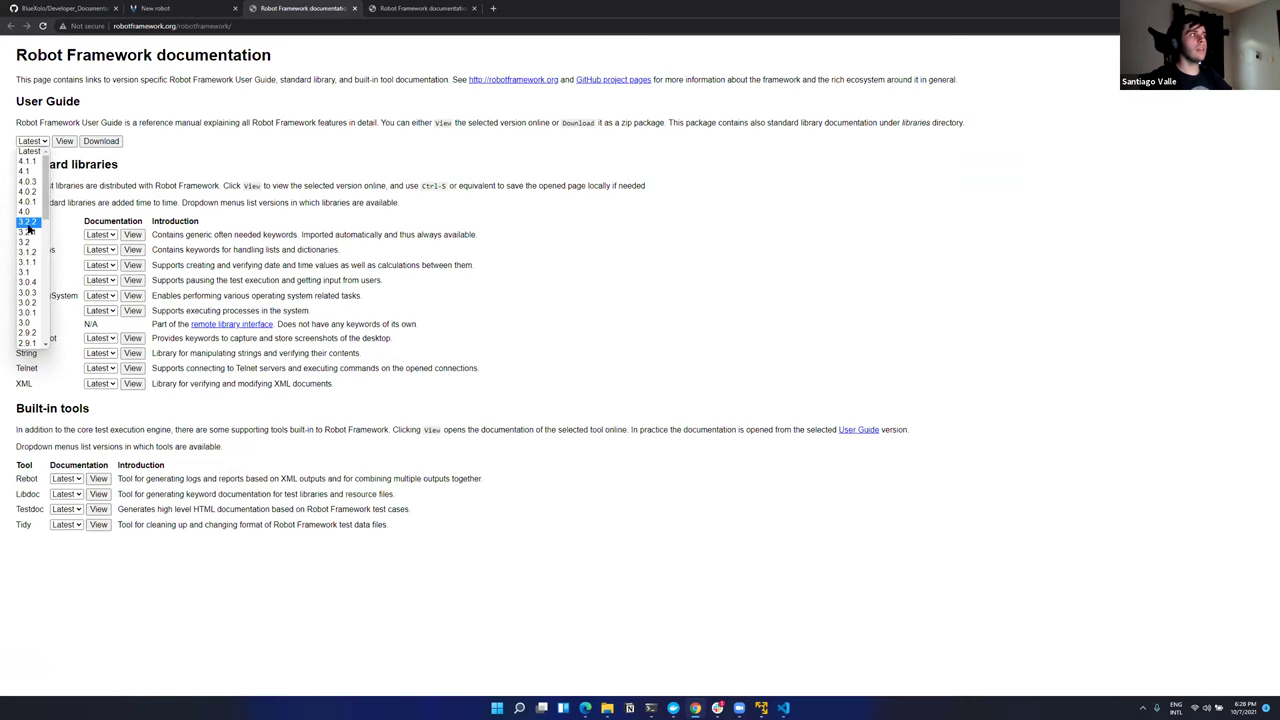
{"action": "left_click", "coordinate": [28, 229]}
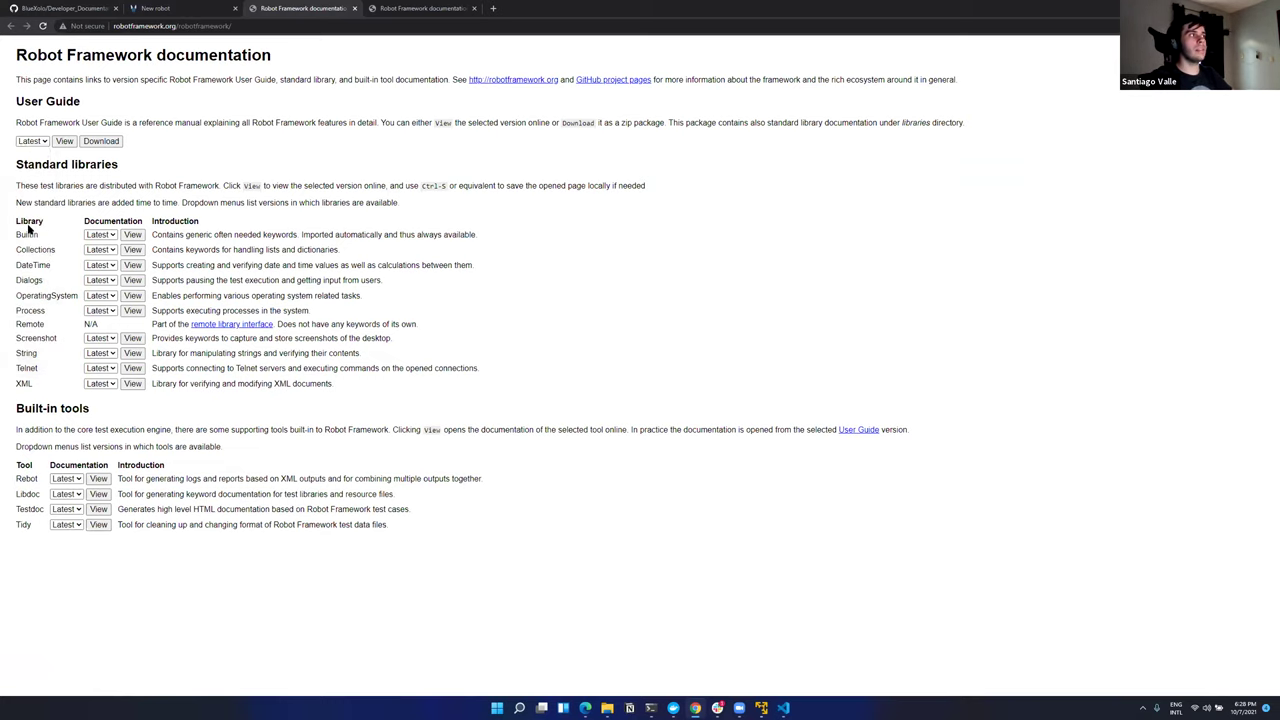
{"action": "left_click", "coordinate": [101, 142]}
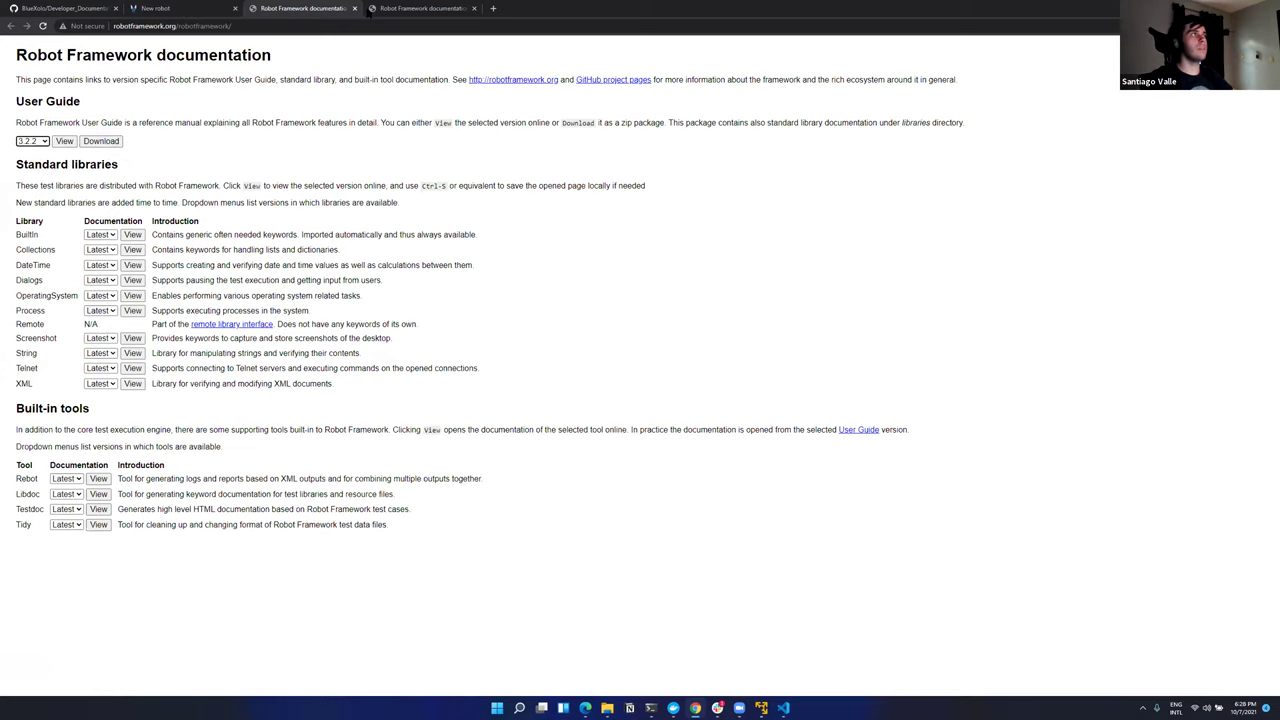
{"action": "left_click", "coordinate": [355, 8]}
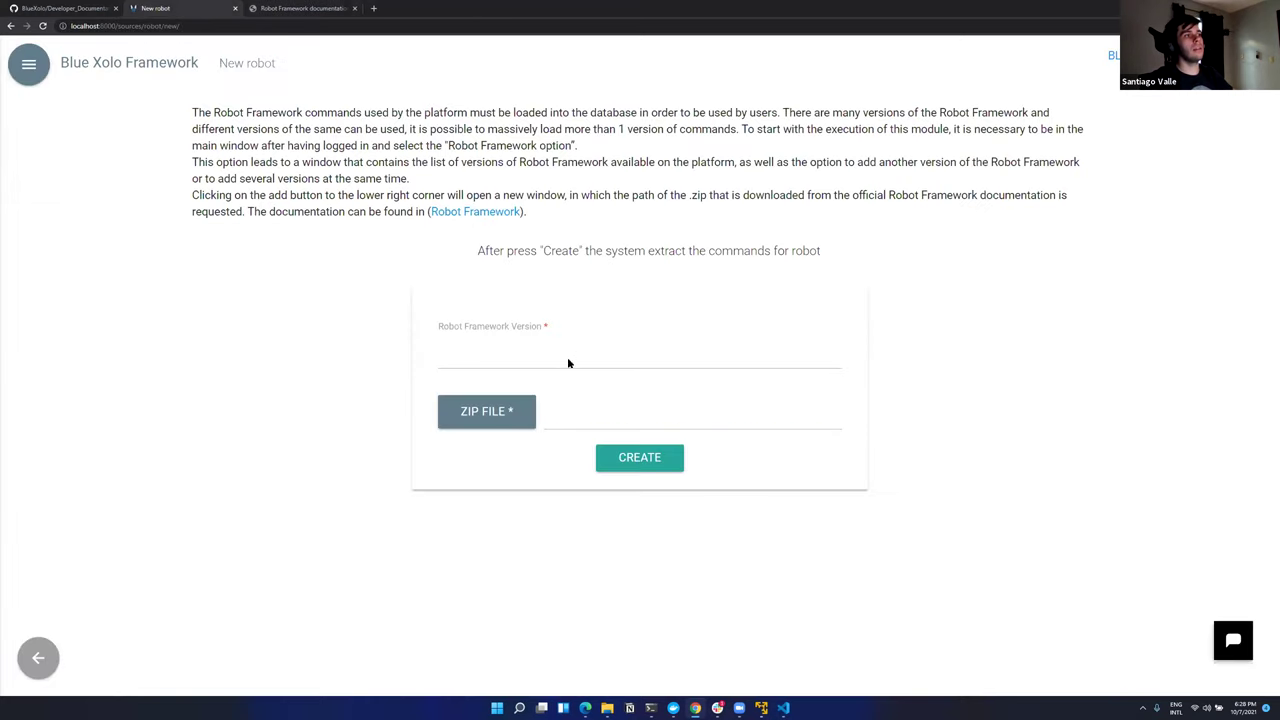
Step: Attach robotframework-userguide-3.2.2.zip from Downloads and enter version 3.2.2 on the New robot form
{"action": "left_click", "coordinate": [724, 398]}
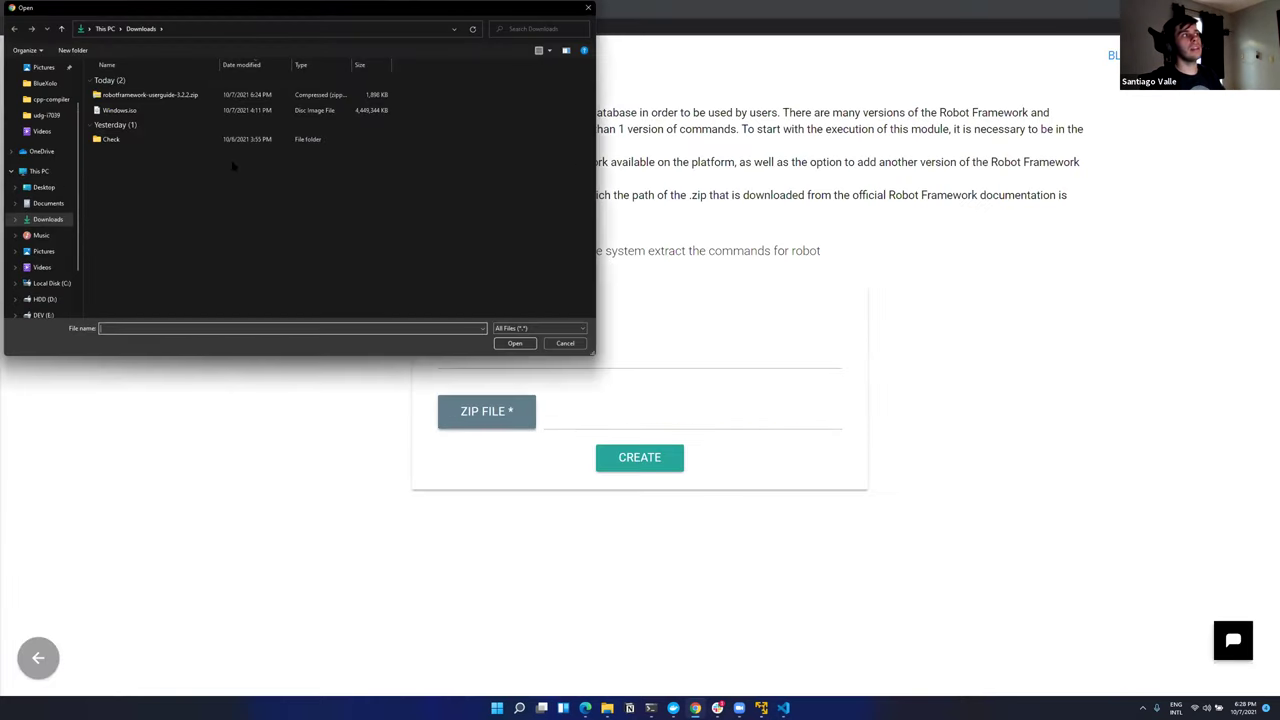
{"action": "left_click", "coordinate": [214, 97]}
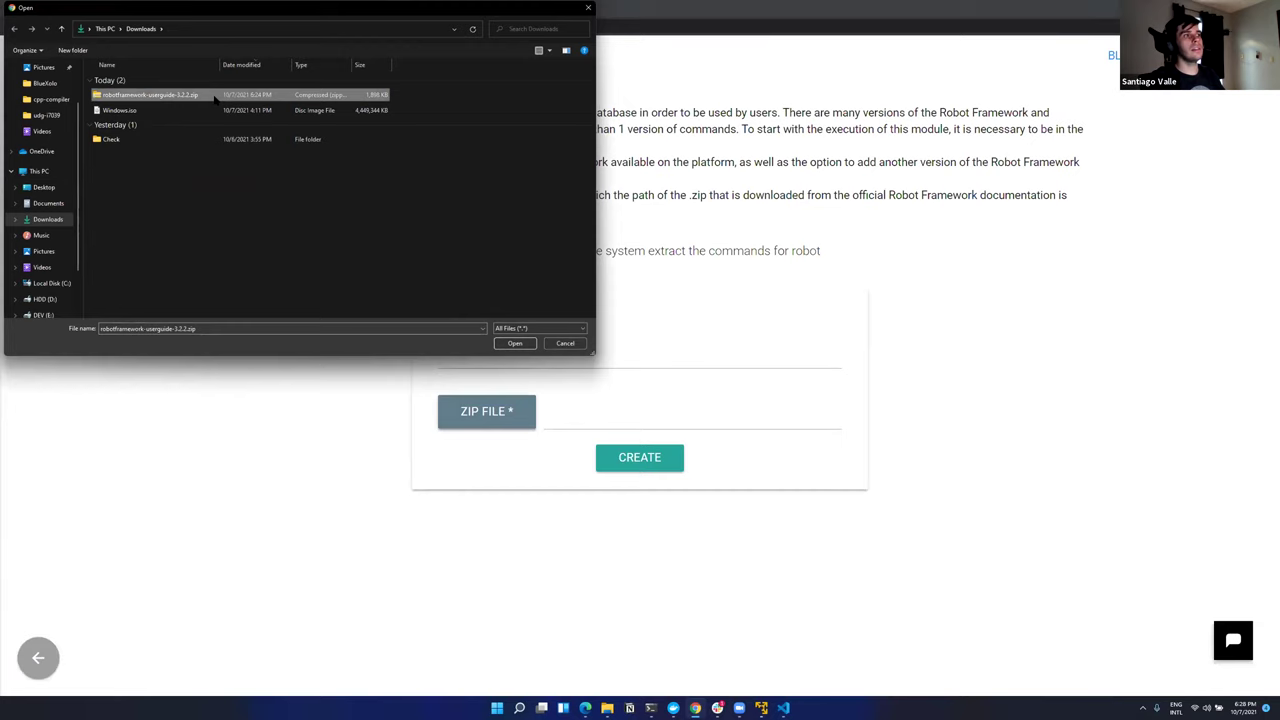
{"action": "double_click", "coordinate": [214, 97]}
{"action": "left_click", "coordinate": [549, 354]}
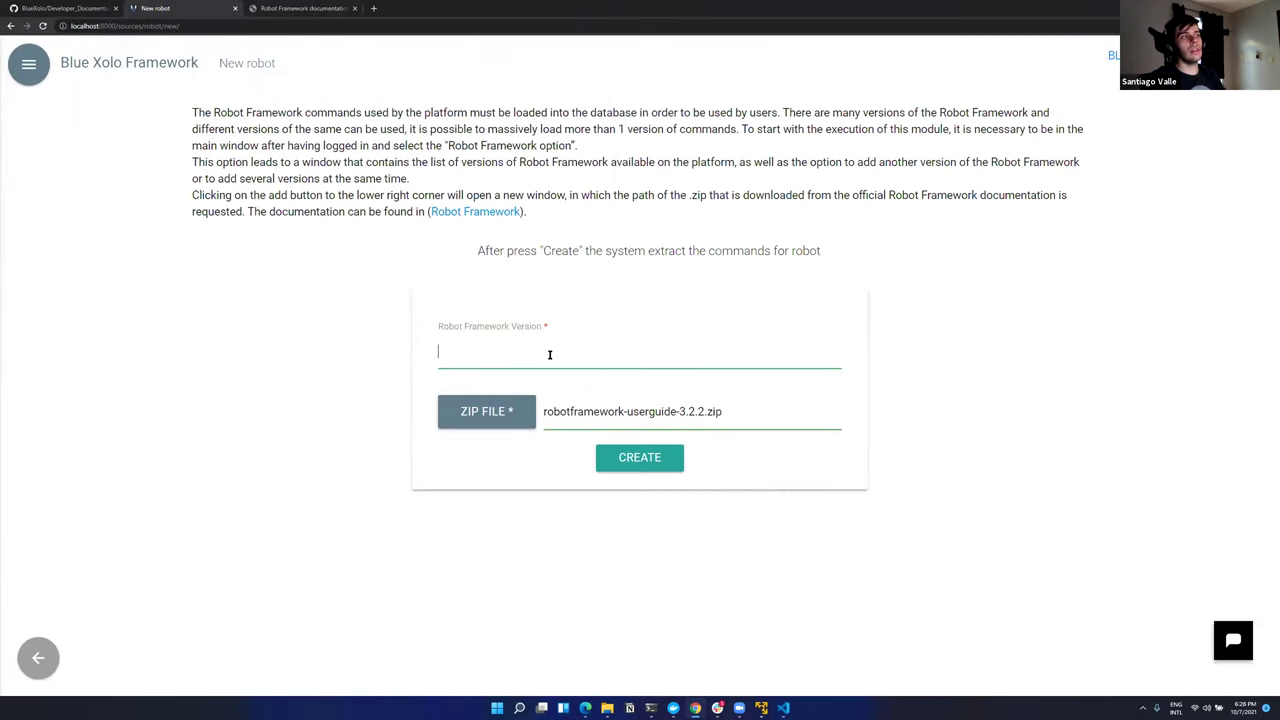
{"action": "type", "text": "3.2.2"}
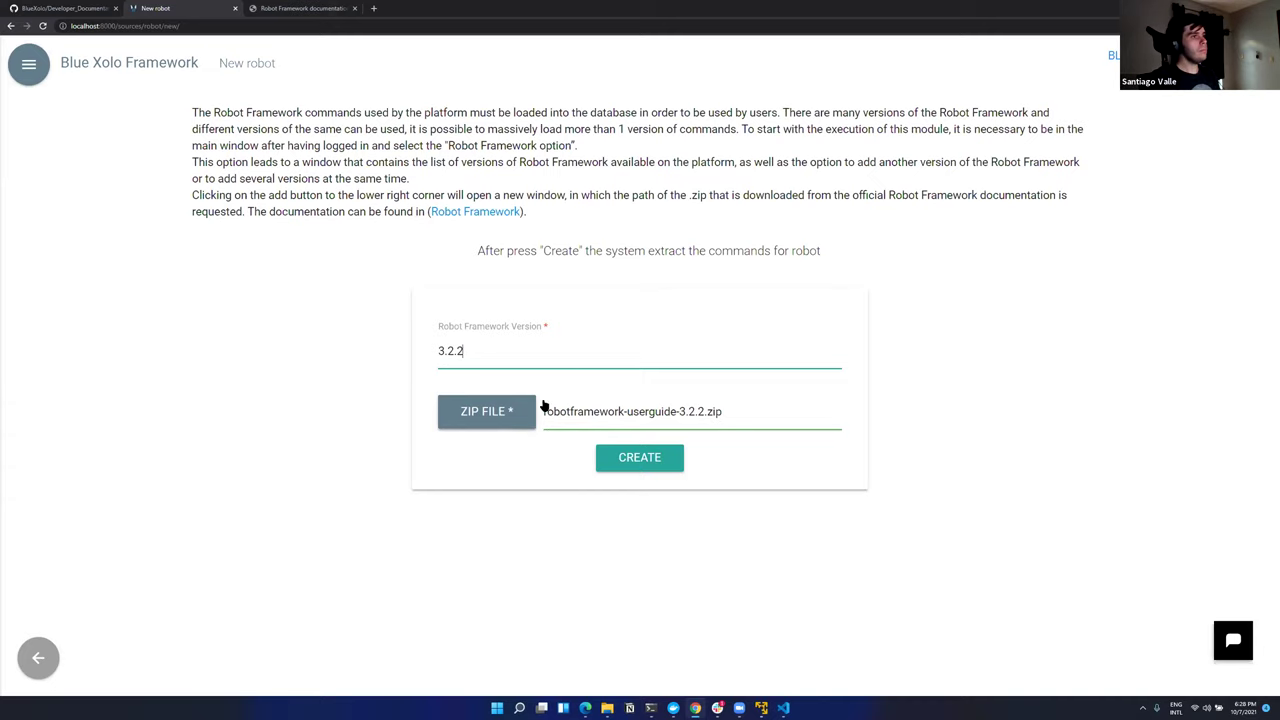
{"action": "left_click", "coordinate": [28, 64]}
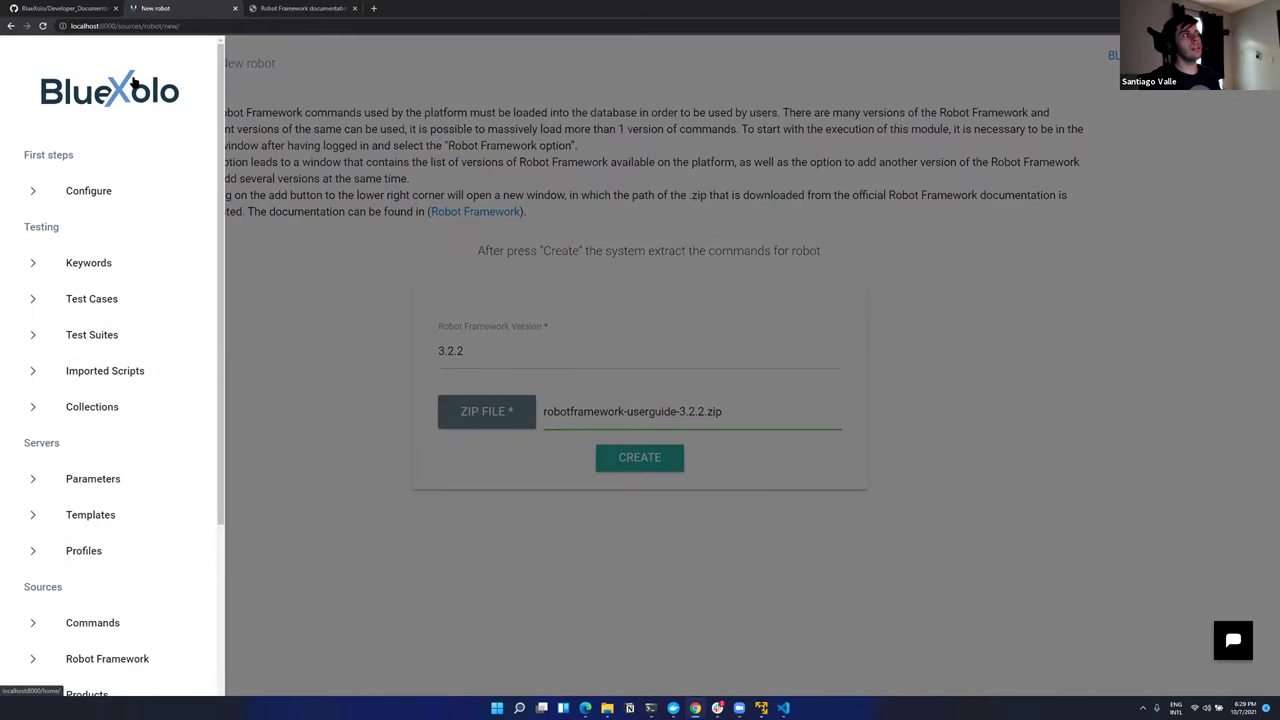
Step: Check that the extract-commands task completed, then start a new product under Sources > Products
{"action": "left_click", "coordinate": [136, 100]}
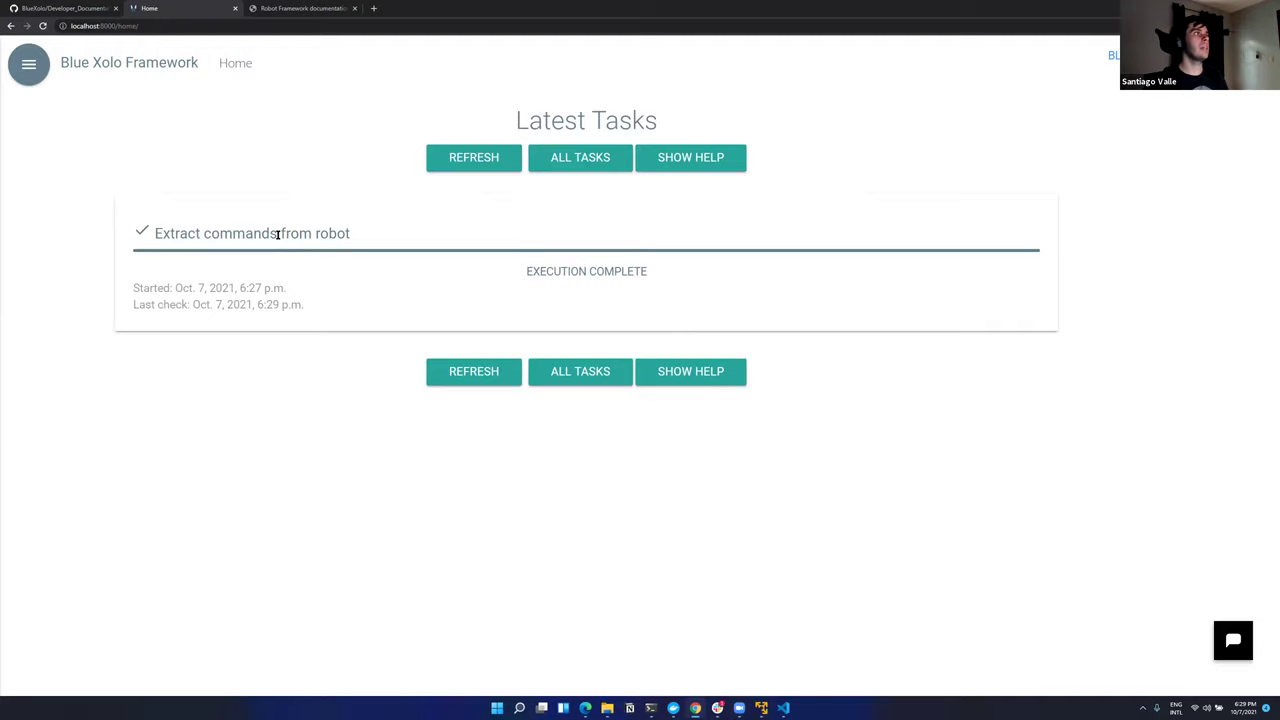
{"action": "left_click", "coordinate": [29, 64]}
{"action": "scroll", "coordinate": [120, 570], "scroll_direction": "down", "scroll_amount": 1}
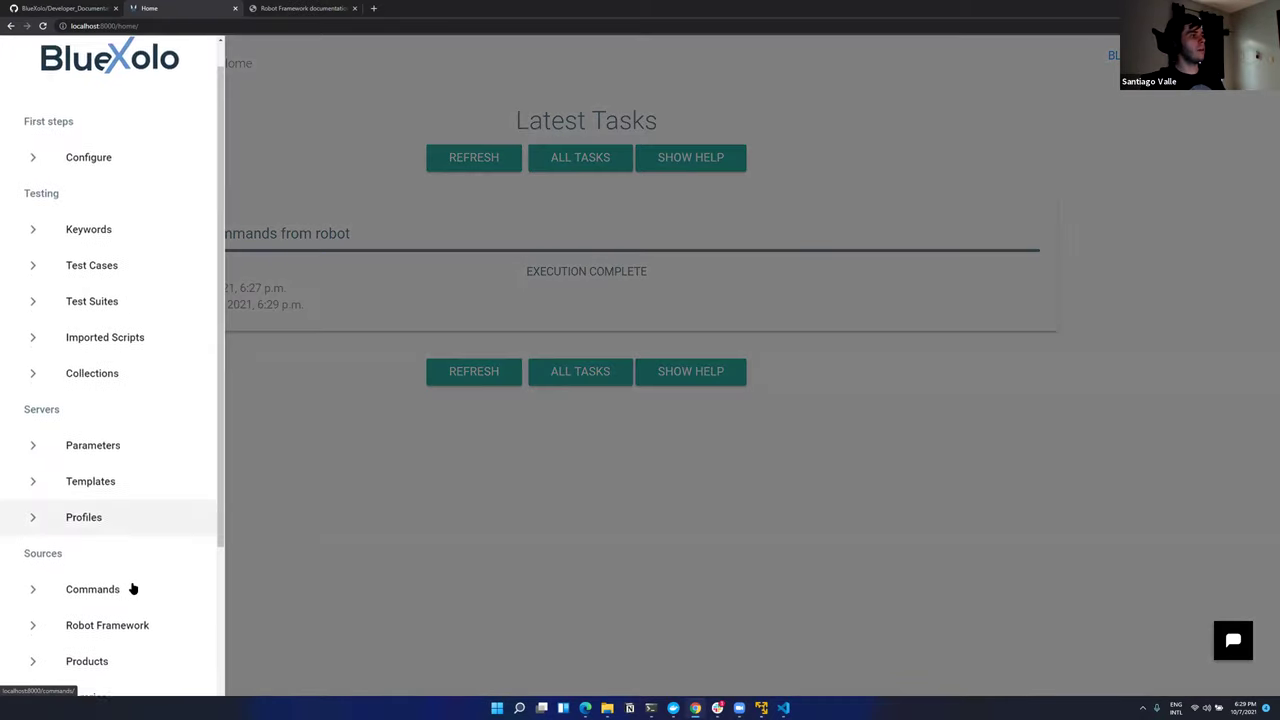
{"action": "scroll", "coordinate": [133, 589], "scroll_direction": "down", "scroll_amount": 1}
{"action": "scroll", "coordinate": [34, 569], "scroll_direction": "up", "scroll_amount": 1}
{"action": "scroll", "coordinate": [34, 568], "scroll_direction": "down", "scroll_amount": 1}
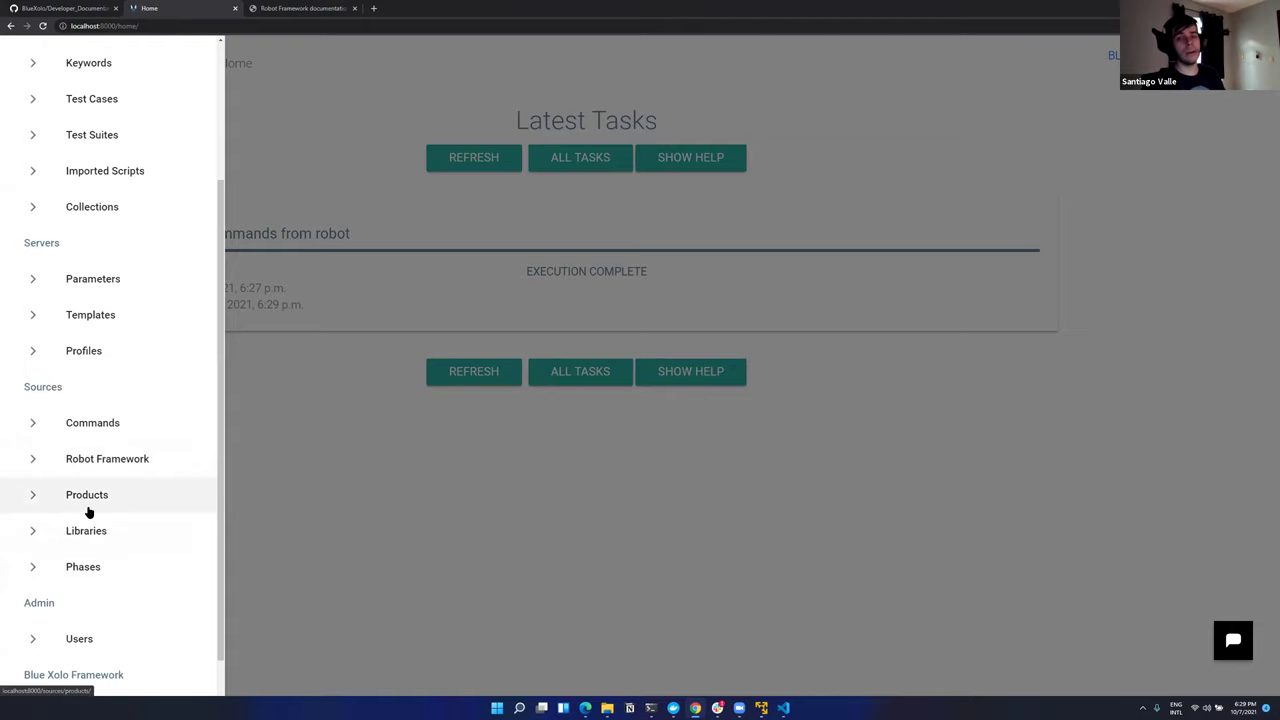
{"action": "left_click", "coordinate": [88, 500]}
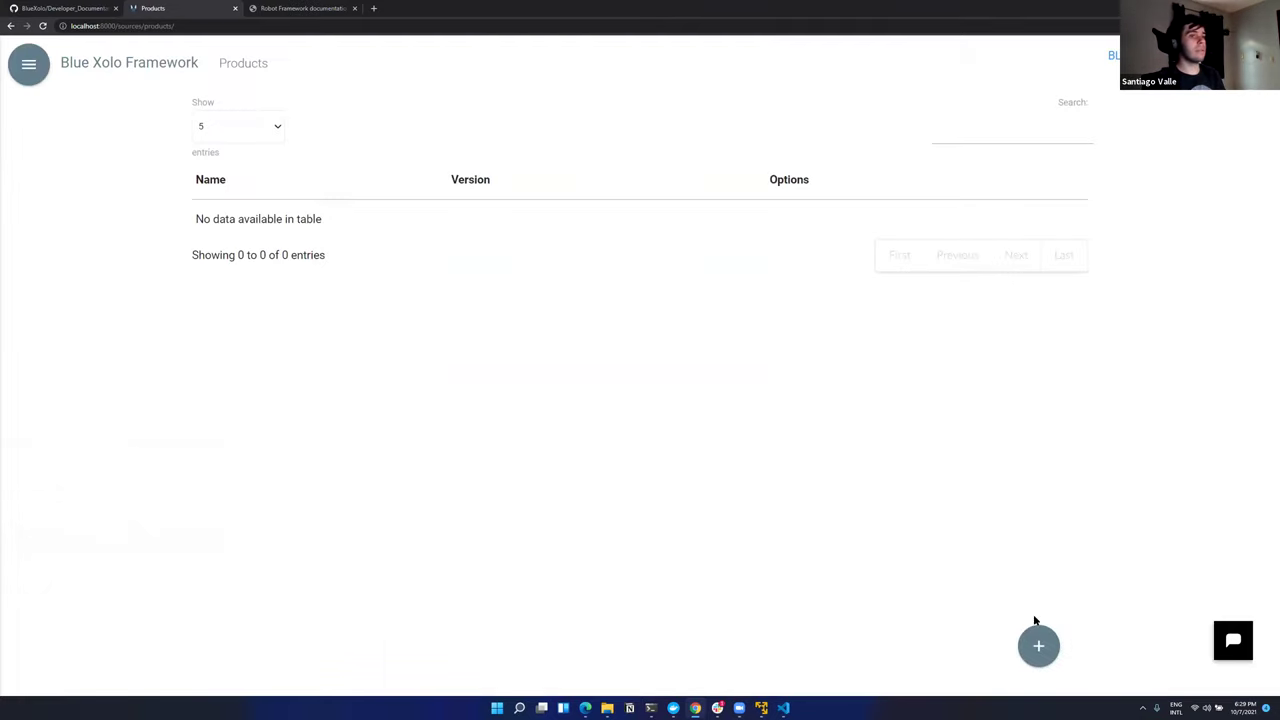
{"action": "left_click", "coordinate": [1045, 643]}
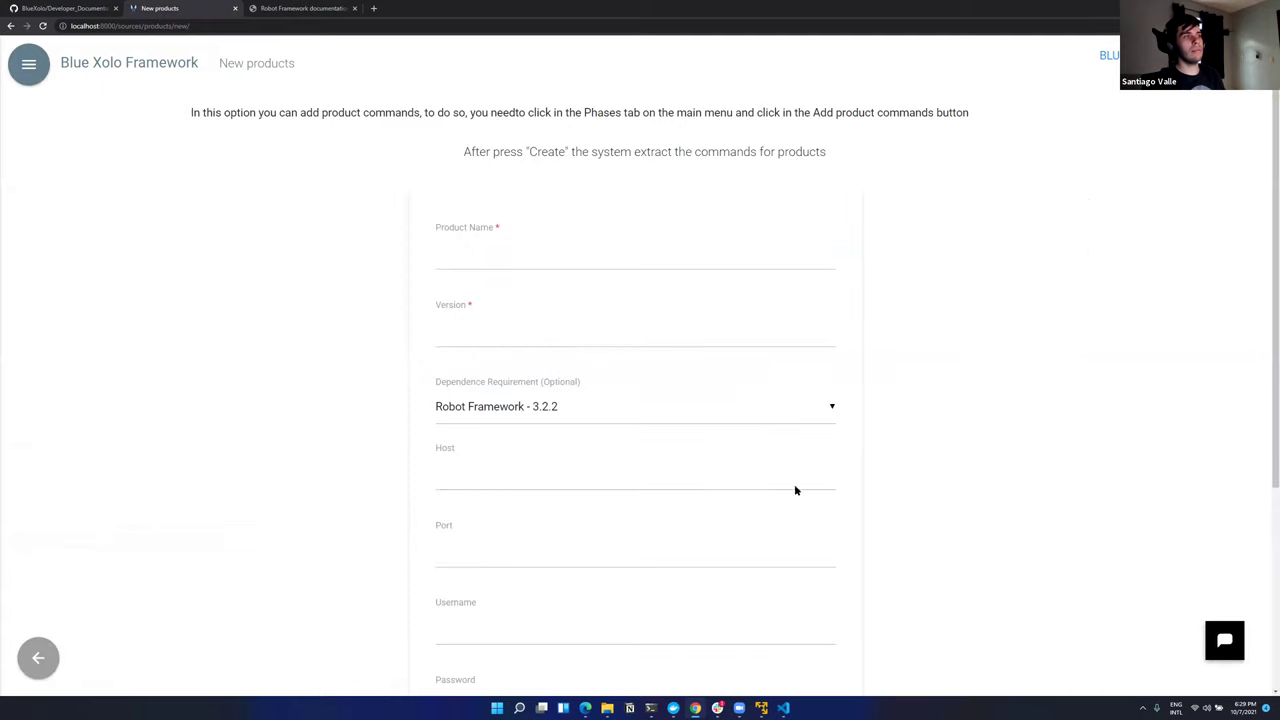
Step: Enter the product name 'Mi aplicación', correcting the spelling and accent
{"action": "left_click", "coordinate": [548, 256]}
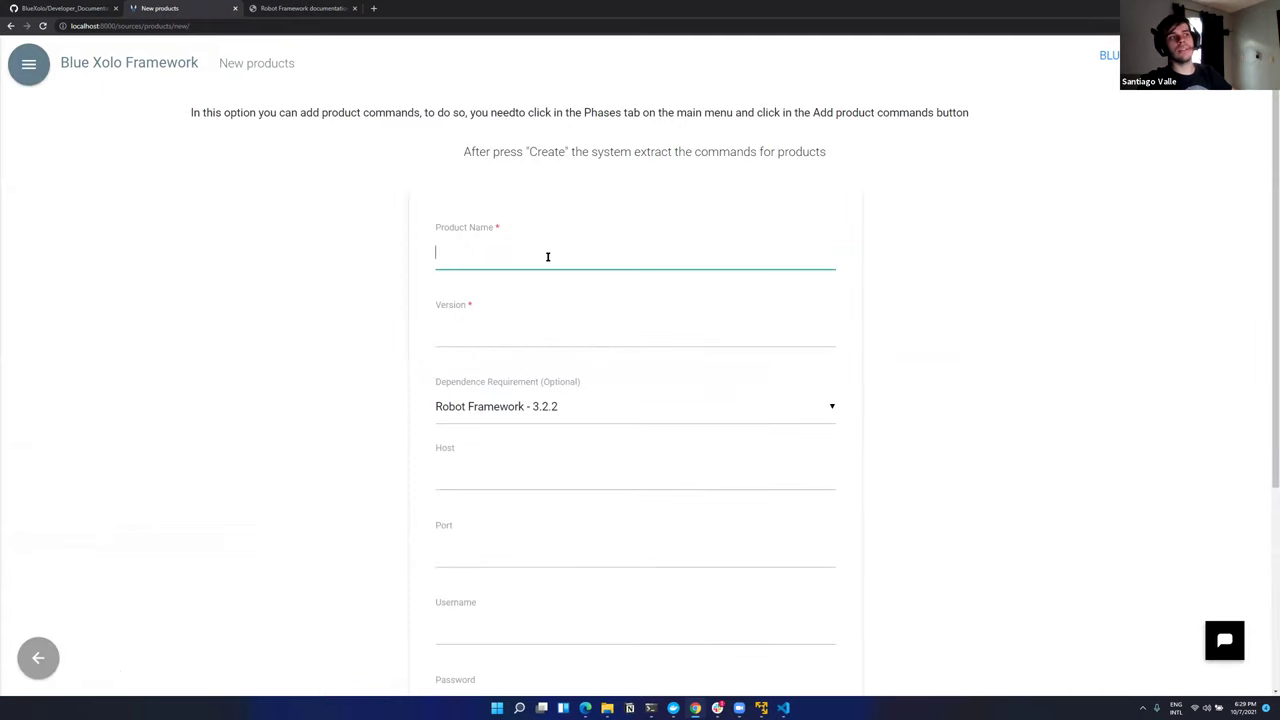
{"action": "type", "text": "My app"}
{"action": "key", "text": "Left"}
{"action": "key", "text": "Left"}
{"action": "key", "text": "Left"}
{"action": "key", "text": "Left"}
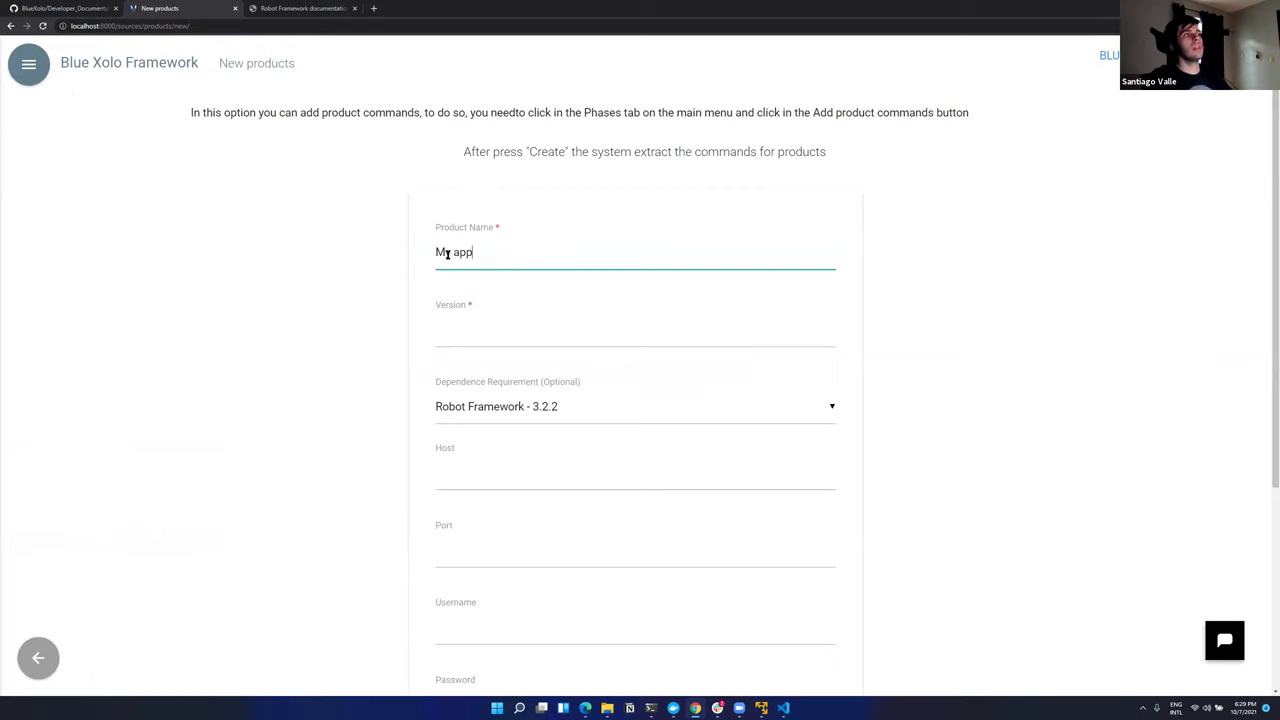
{"action": "key", "text": "BackSpace"}
{"action": "type", "text": "i"}
{"action": "left_click", "coordinate": [468, 318]}
{"action": "left_click", "coordinate": [484, 252]}
{"action": "key", "text": "BackSpace"}
{"action": "type", "text": "licacion"}
{"action": "left_click", "coordinate": [497, 264]}
{"action": "key", "text": "BackSpace"}
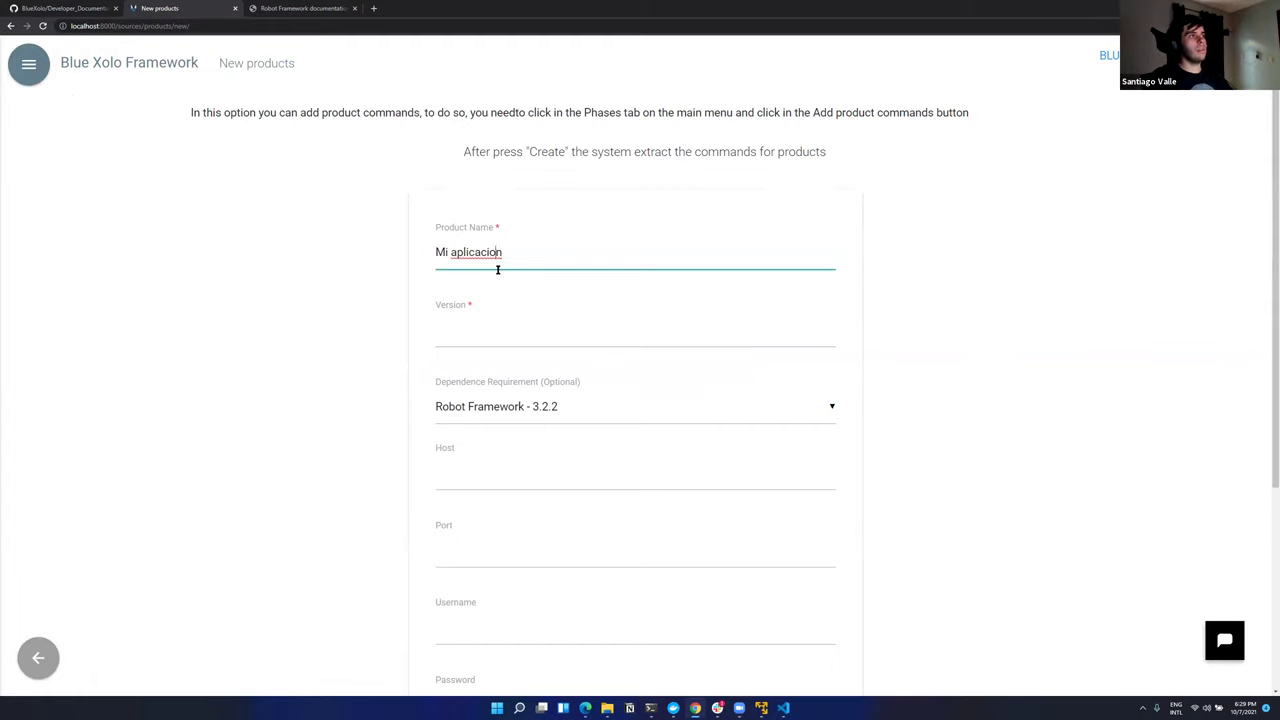
{"action": "type", "text": "ó"}
Step: Set the version to 1.0.0 and create the Mi aplicación product
{"action": "left_click", "coordinate": [486, 331]}
{"action": "type", "text": "1.0.0"}
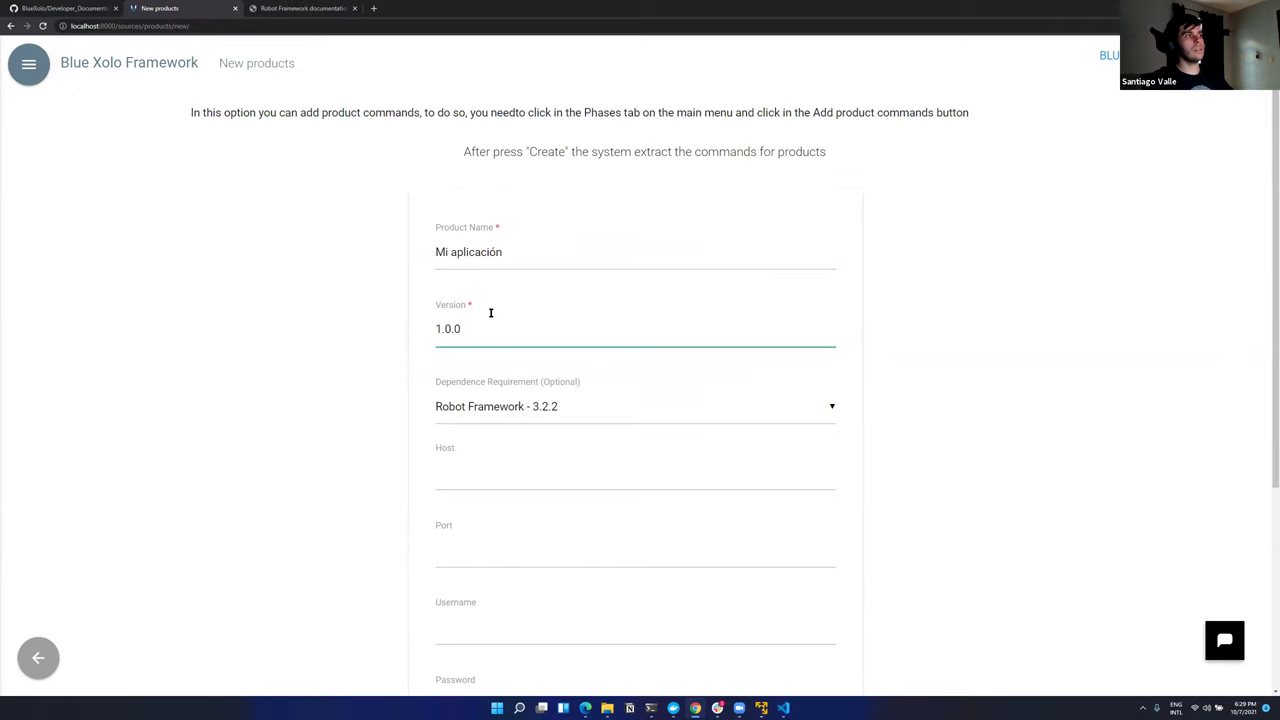
{"action": "scroll", "coordinate": [757, 491], "scroll_direction": "down", "scroll_amount": 2}
{"action": "scroll", "coordinate": [464, 358], "scroll_direction": "down", "scroll_amount": 3}
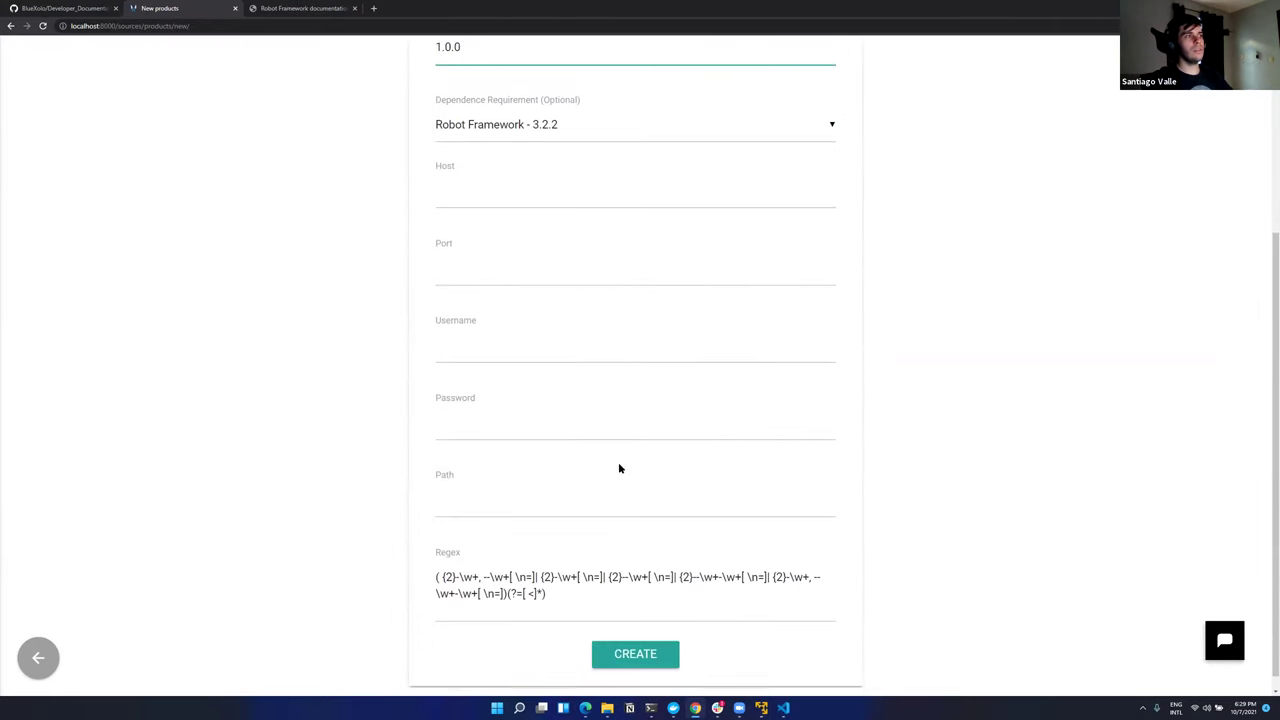
{"action": "left_click", "coordinate": [657, 641]}
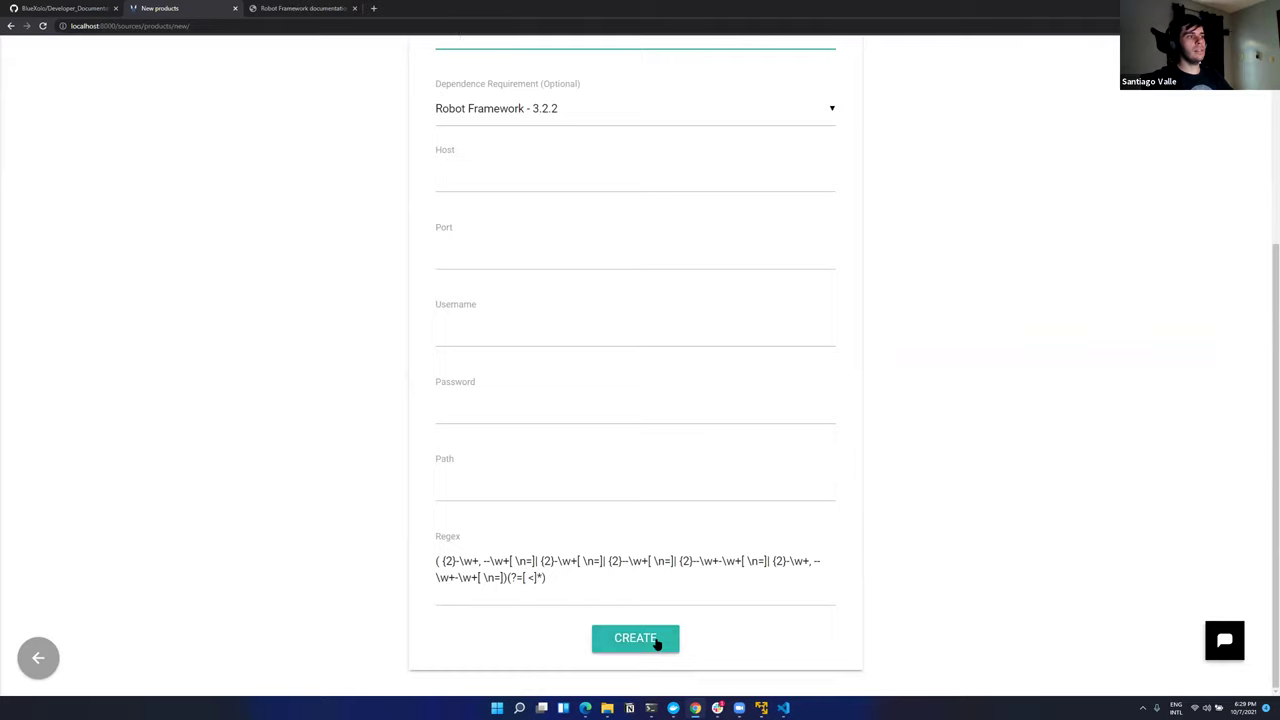
{"action": "scroll", "coordinate": [660, 639], "scroll_direction": "down", "scroll_amount": 1}
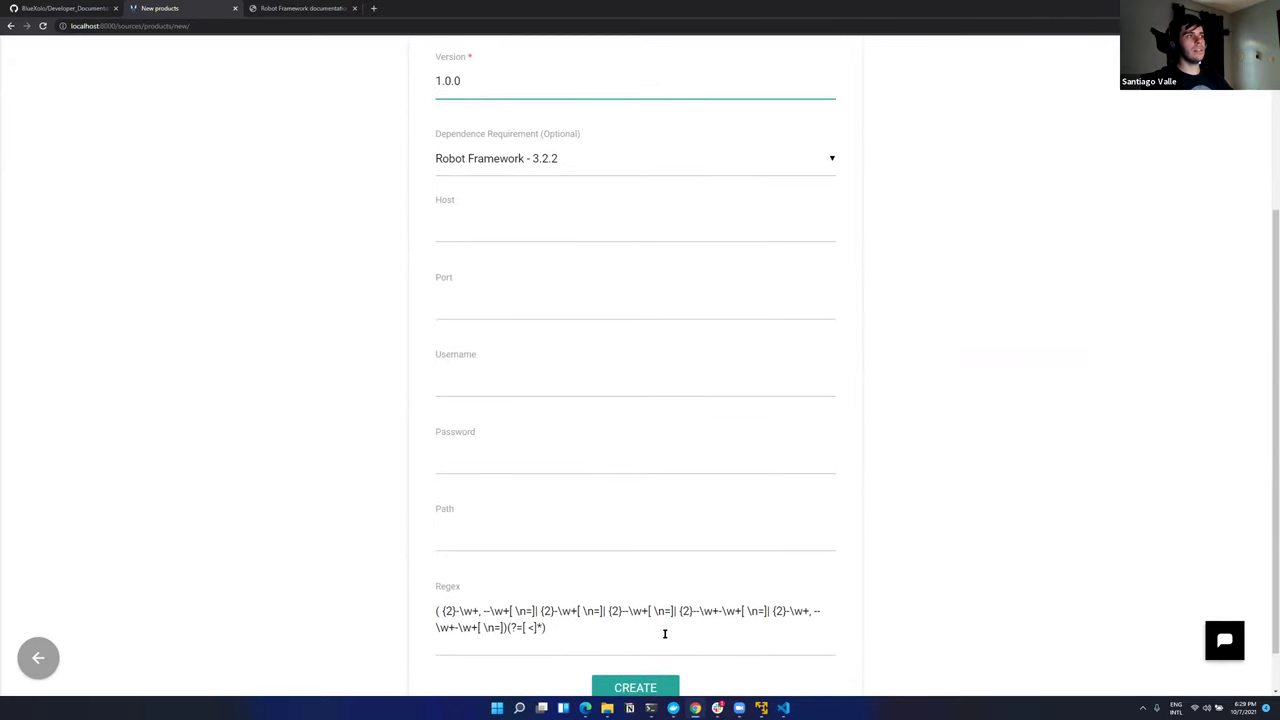
{"action": "left_click", "coordinate": [640, 640]}
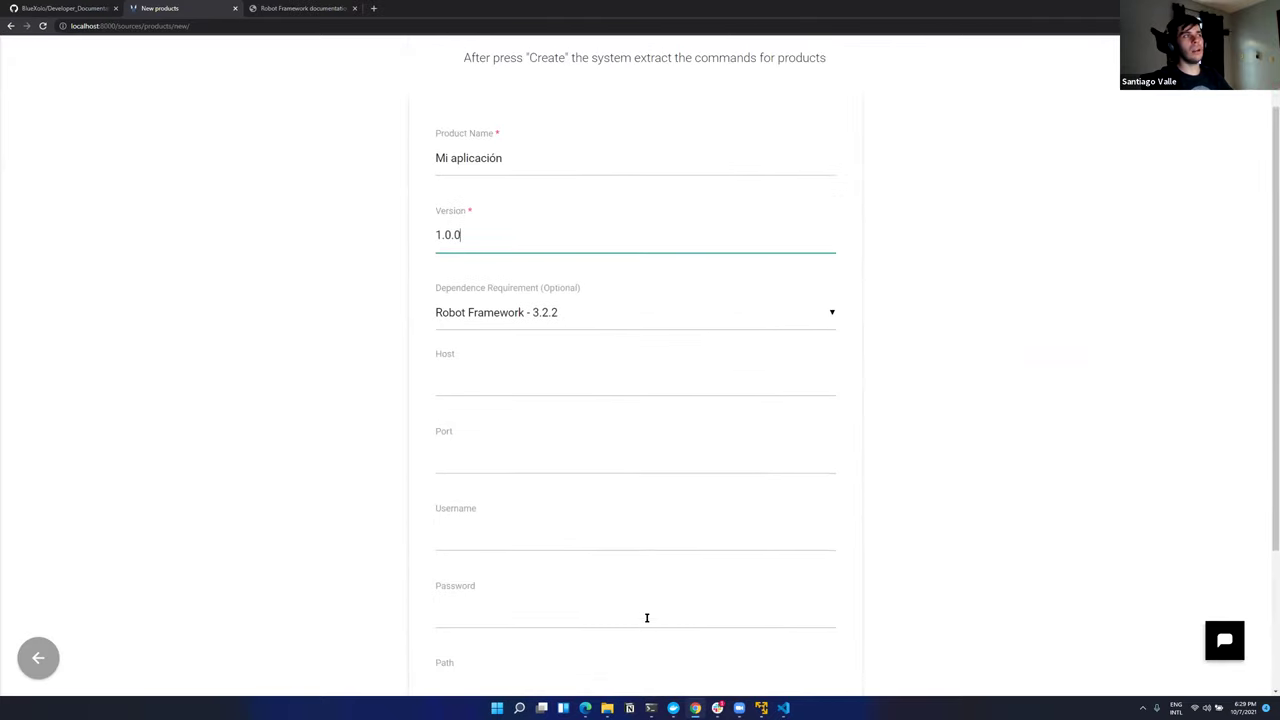
{"action": "scroll", "coordinate": [494, 453], "scroll_direction": "down", "scroll_amount": 2}
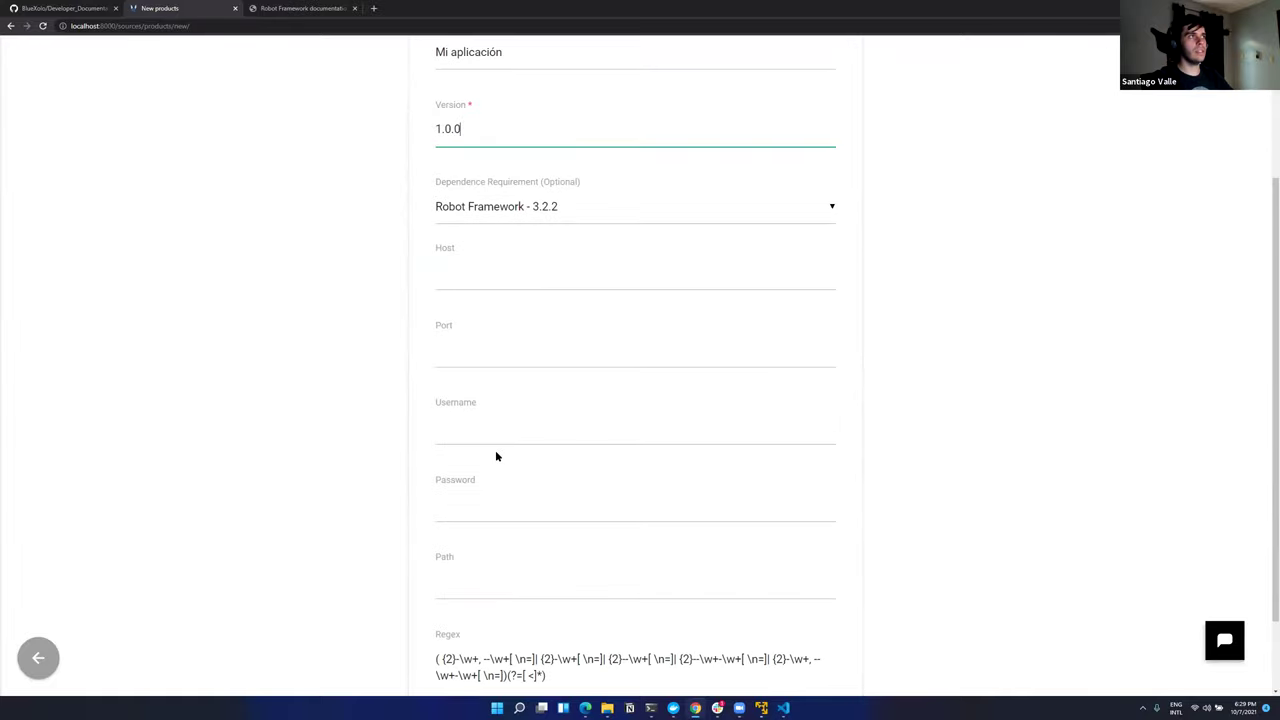
{"action": "scroll", "coordinate": [500, 455], "scroll_direction": "down", "scroll_amount": 1}
{"action": "left_click", "coordinate": [652, 646]}
Step: Go to the Collections page through the navigation sidebar
{"action": "left_click", "coordinate": [28, 64]}
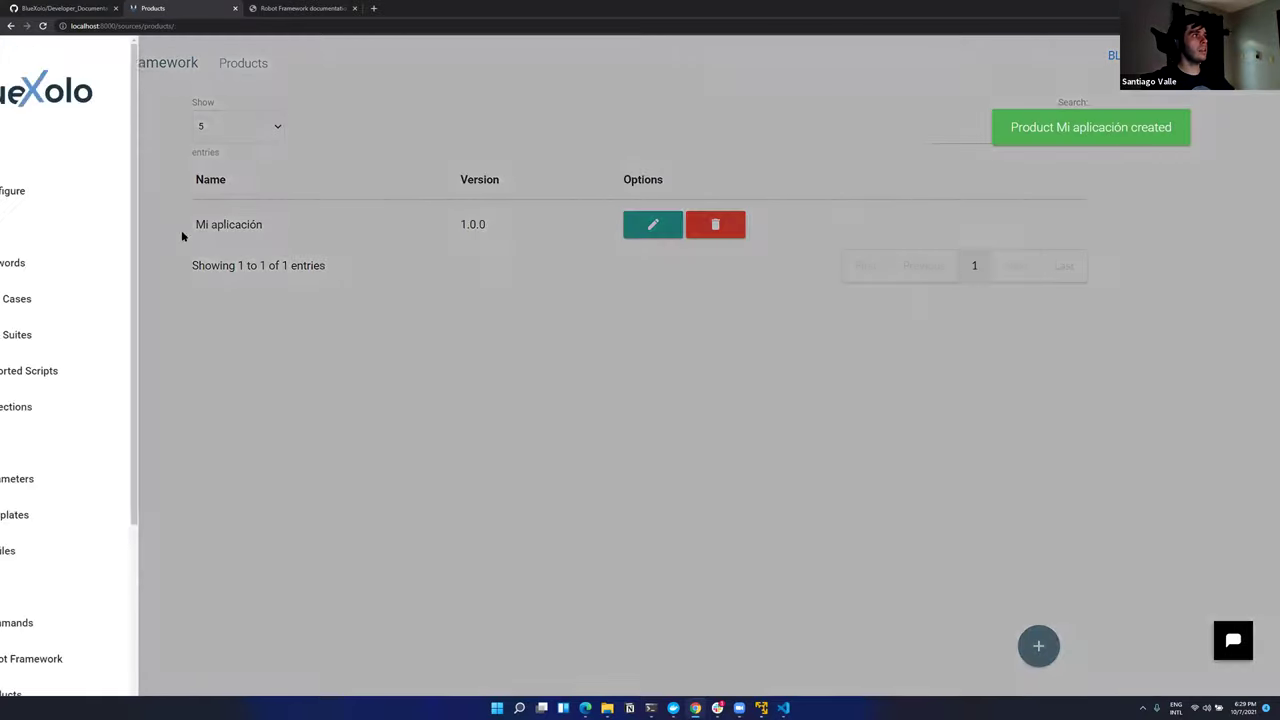
{"action": "left_click", "coordinate": [325, 380]}
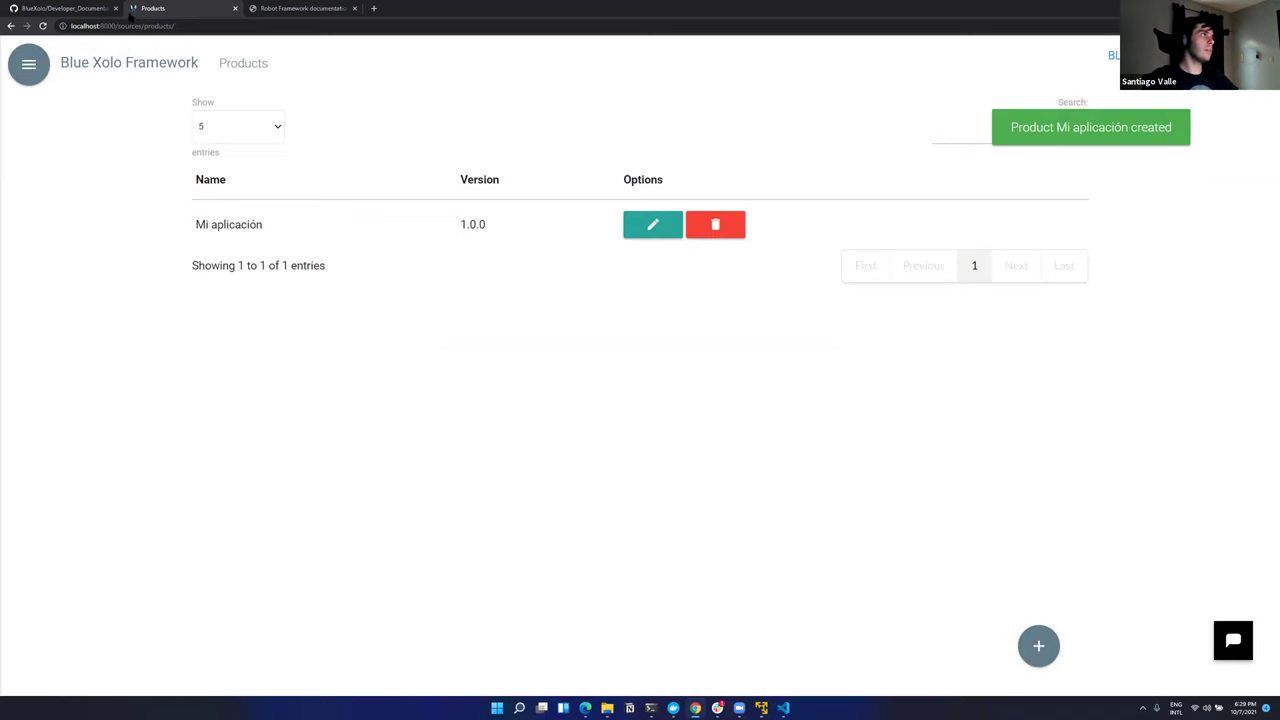
{"action": "left_click", "coordinate": [48, 65]}
{"action": "left_click", "coordinate": [118, 400]}
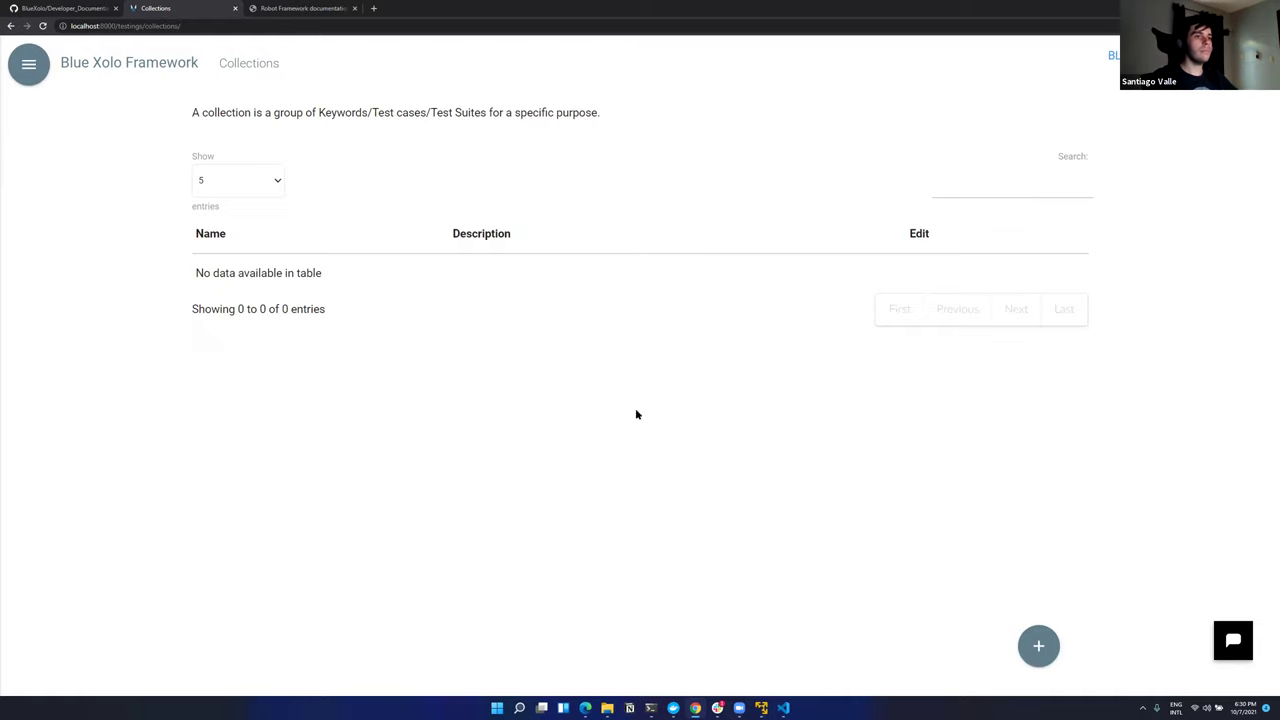
Step: Start a new collection named C1 and link it to the product 'Mi aplicación - 1.0.0'
{"action": "left_click", "coordinate": [1054, 645]}
{"action": "left_click", "coordinate": [537, 231]}
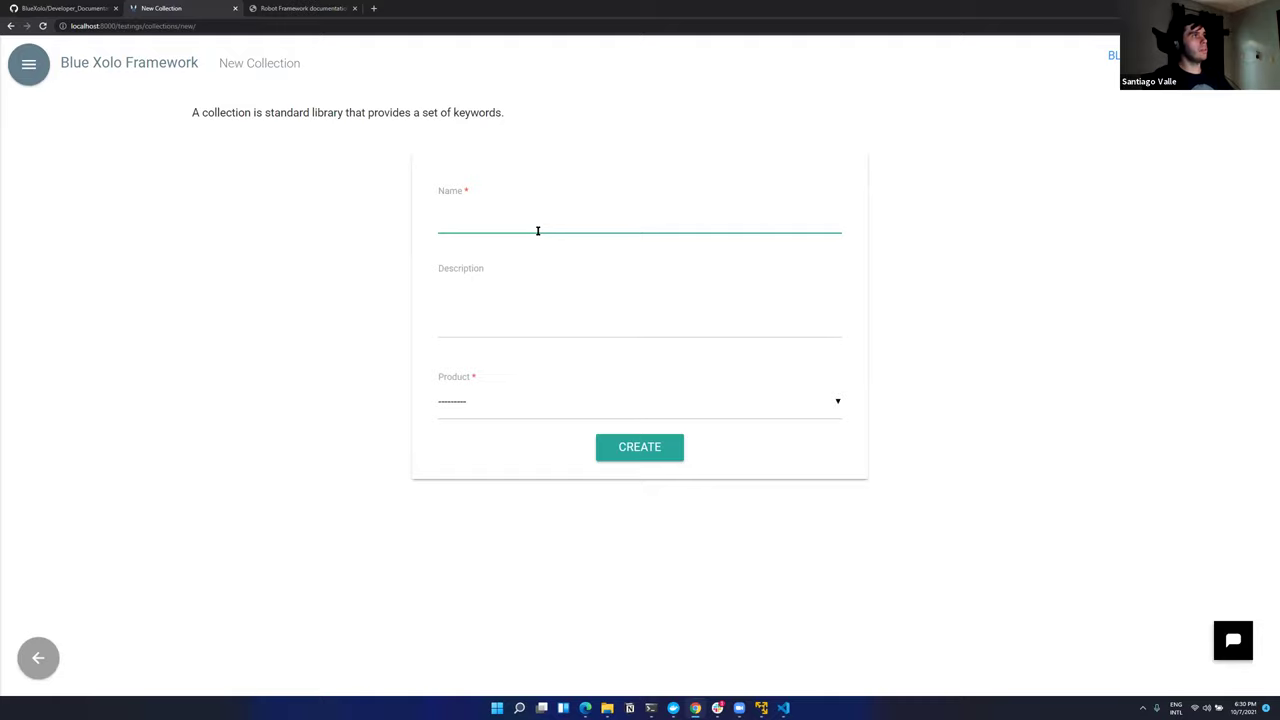
{"action": "type", "text": "Colecic"}
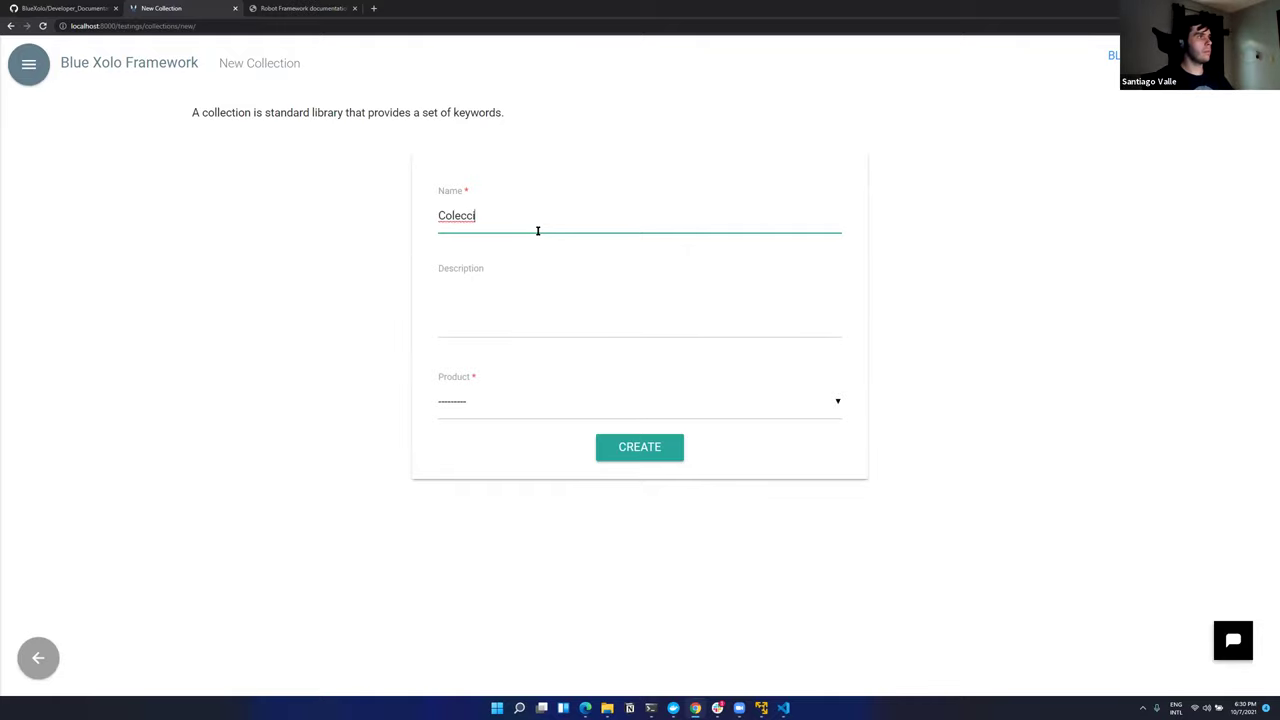
{"action": "type", "text": "on"}
{"action": "key", "text": "BackSpace"}
{"action": "key", "text": "BackSpace"}
{"action": "key", "text": "BackSpace"}
{"action": "key", "text": "BackSpace"}
{"action": "key", "text": "BackSpace"}
{"action": "key", "text": "BackSpace"}
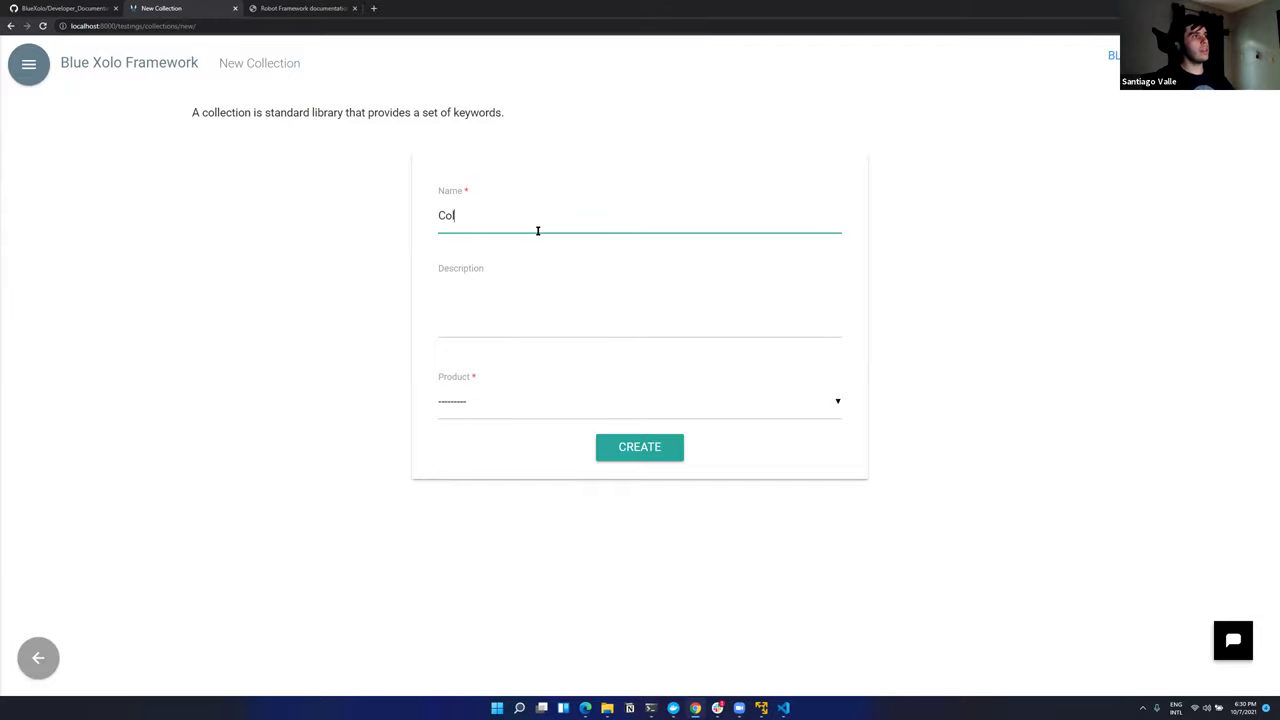
{"action": "type", "text": "1"}
{"action": "left_click", "coordinate": [517, 408]}
{"action": "left_click", "coordinate": [502, 438]}
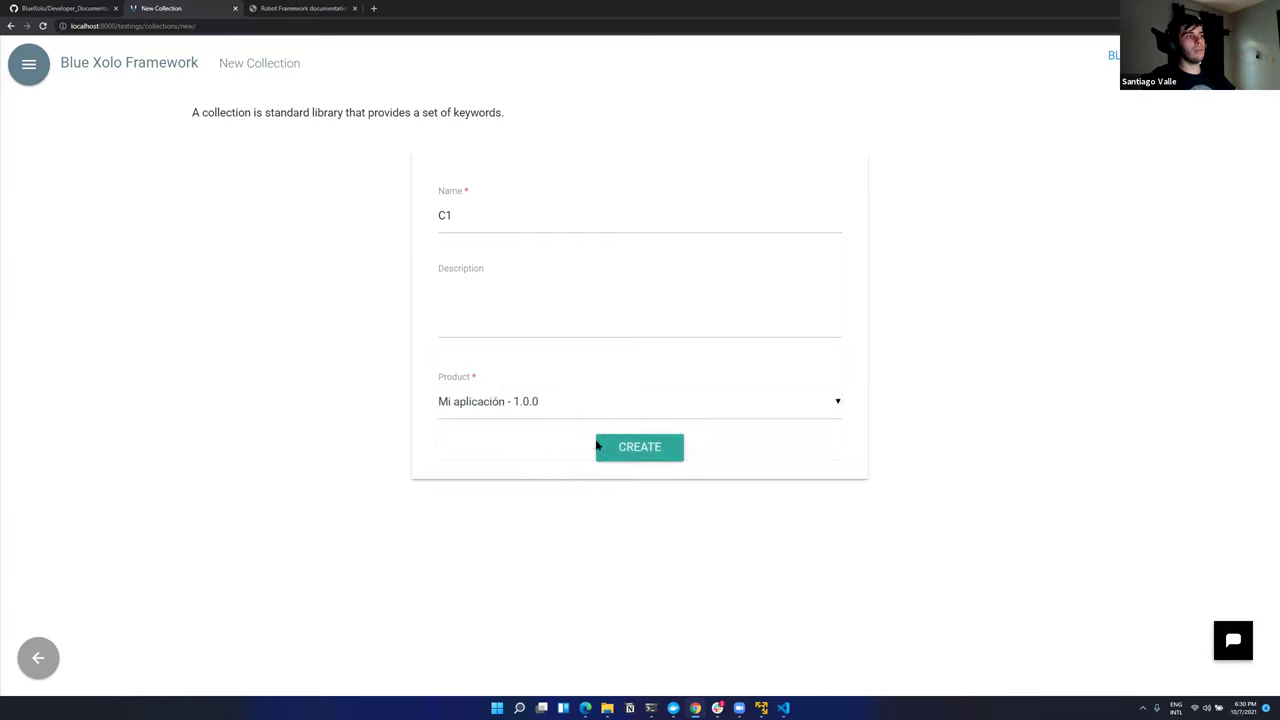
{"action": "left_click", "coordinate": [655, 449]}
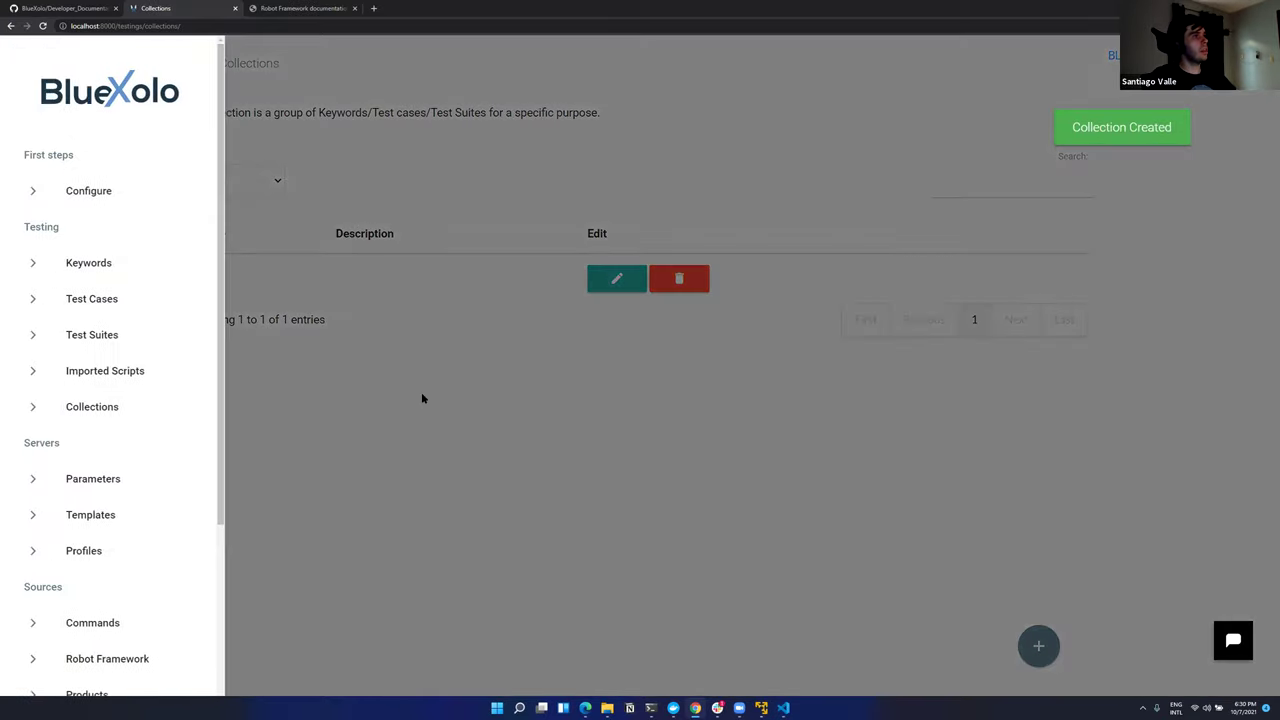
{"action": "left_click", "coordinate": [422, 398]}
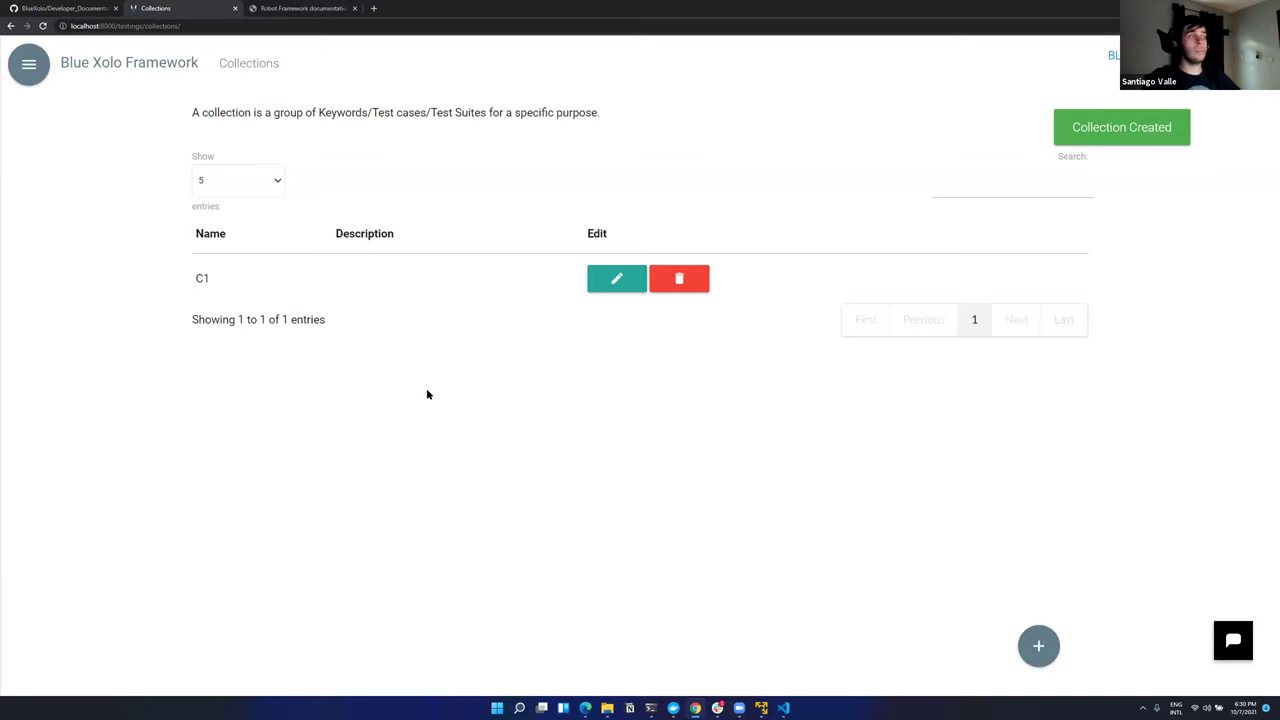
Step: Look through the BlueXolo navigation sidebar, then switch to the terminal showing the container logs
{"action": "left_click", "coordinate": [28, 64]}
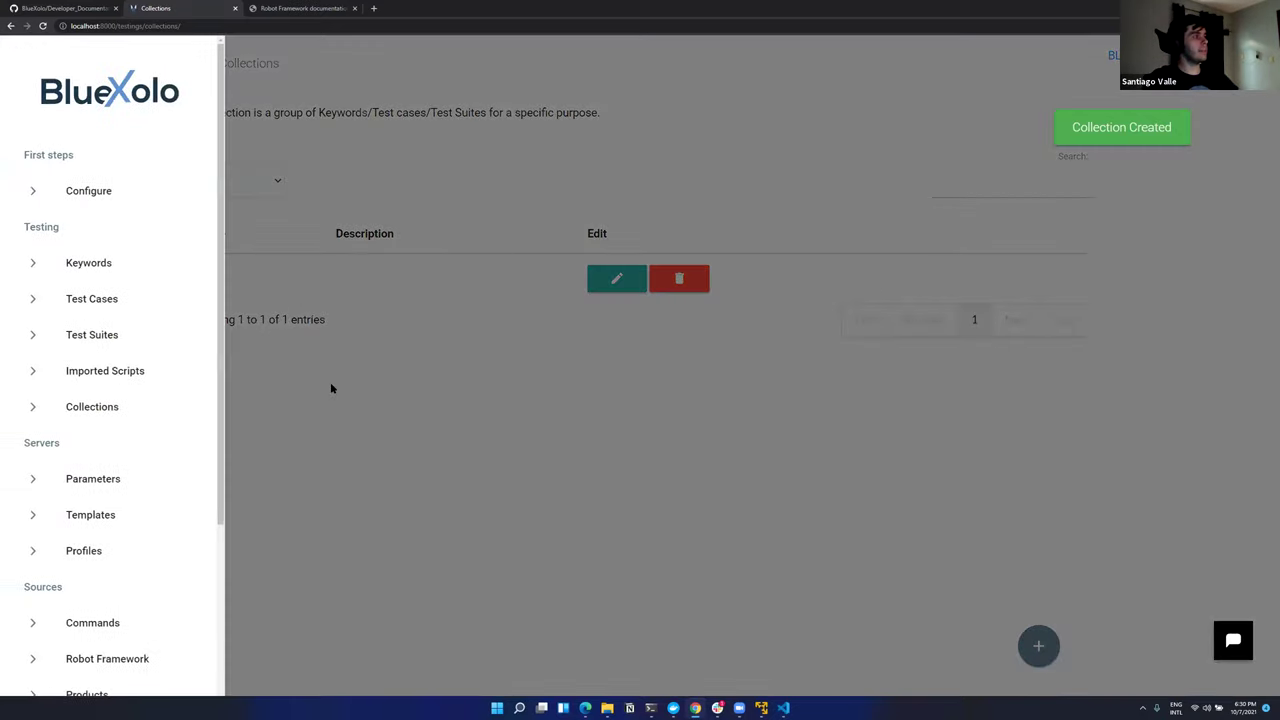
{"action": "scroll", "coordinate": [129, 428], "scroll_direction": "down", "scroll_amount": 1}
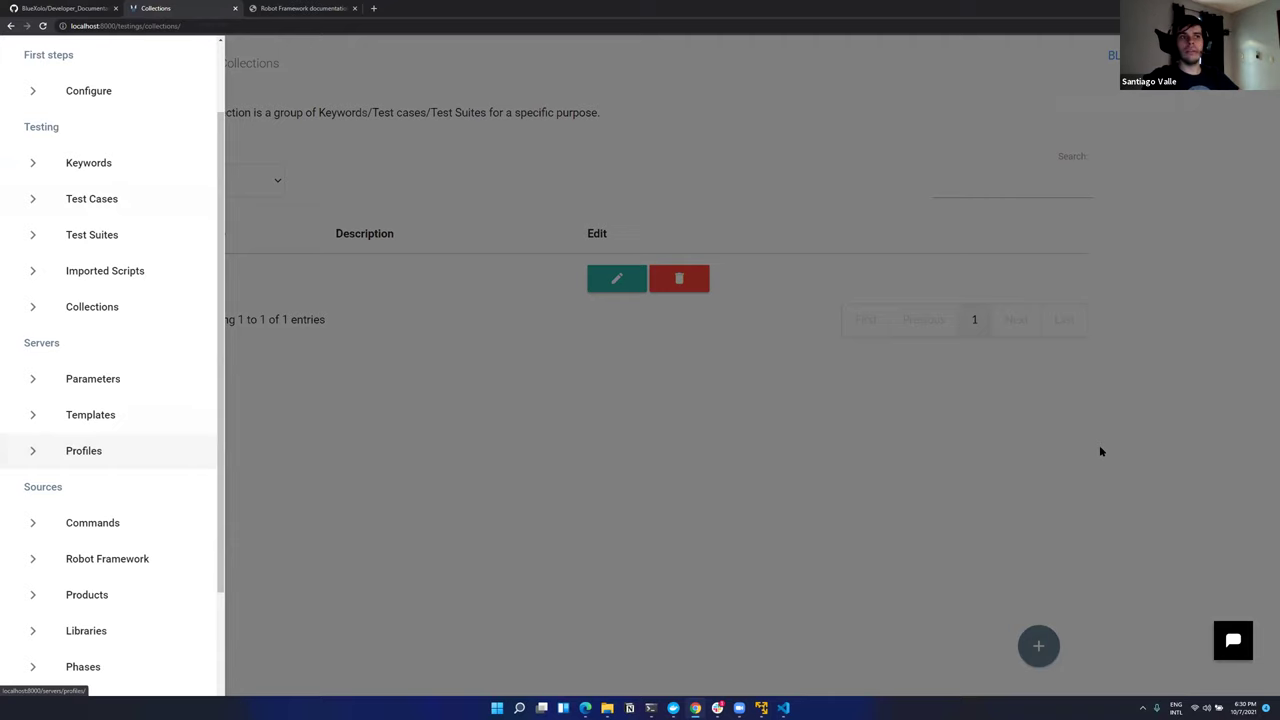
{"action": "left_click", "coordinate": [286, 170]}
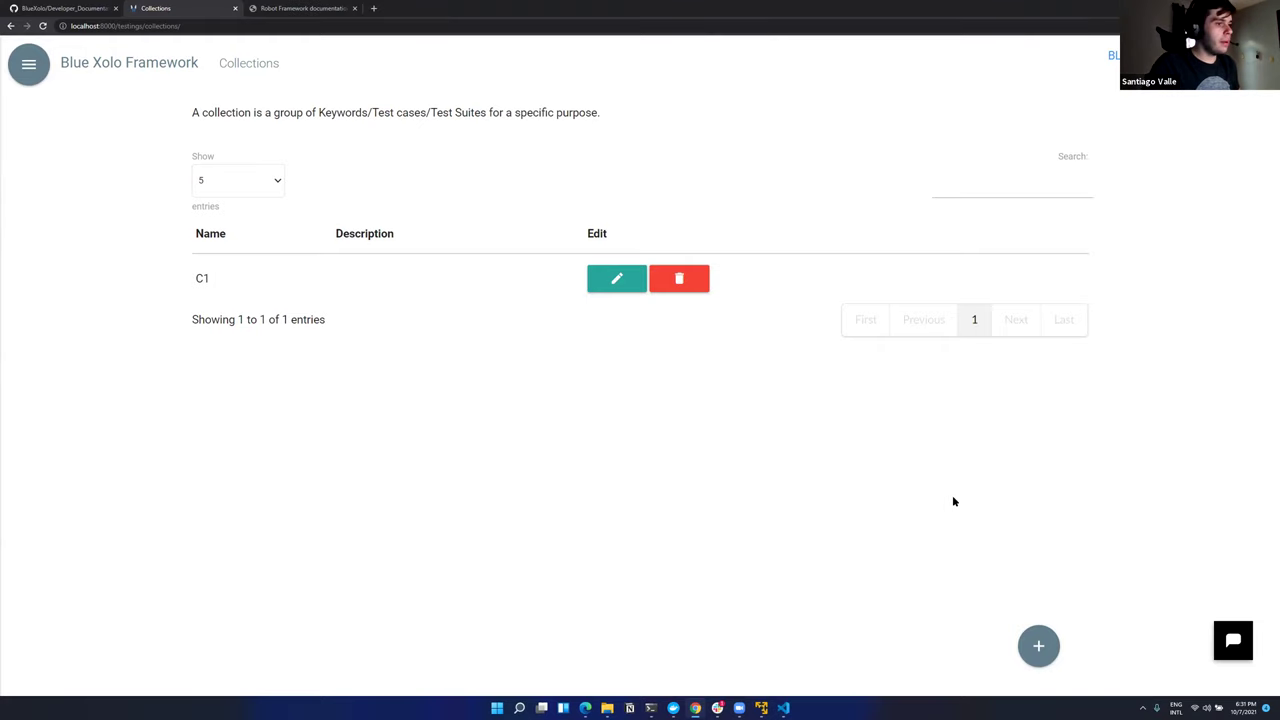
{"action": "left_click", "coordinate": [651, 707]}
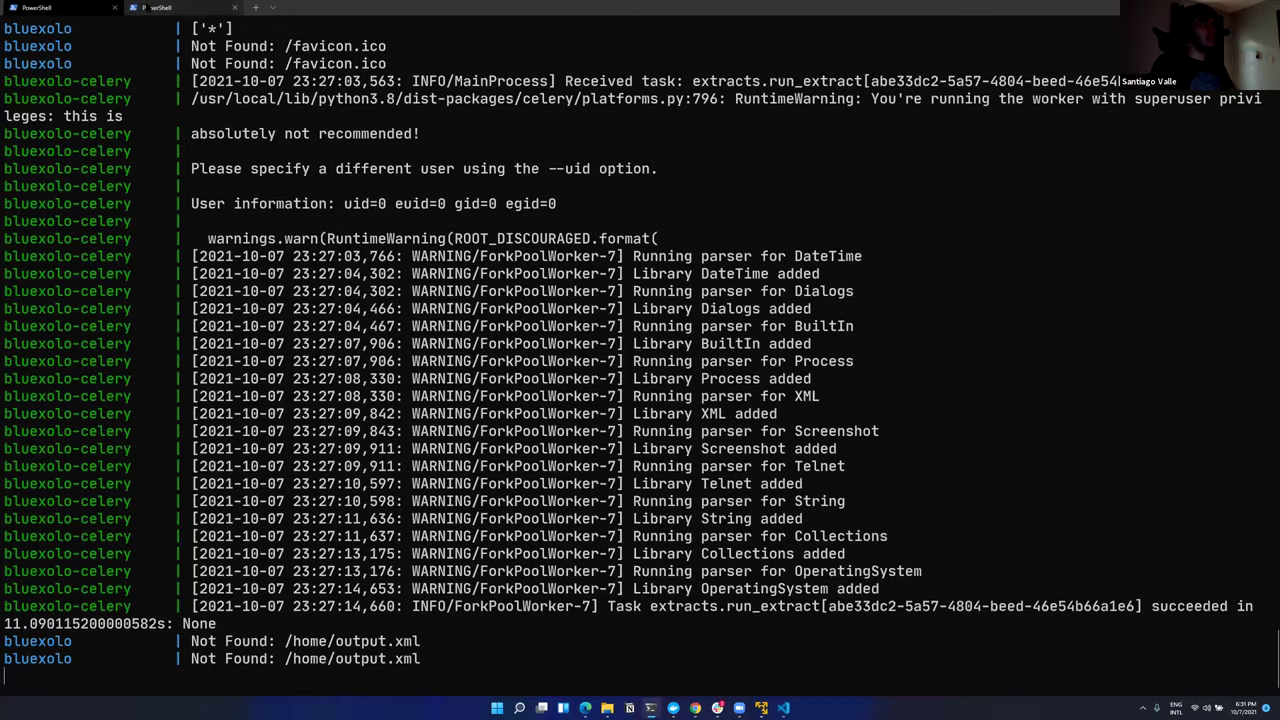
Step: In the docker ps tab, zoom in and enter 'git clone' at the prompt
{"action": "left_click", "coordinate": [151, 7]}
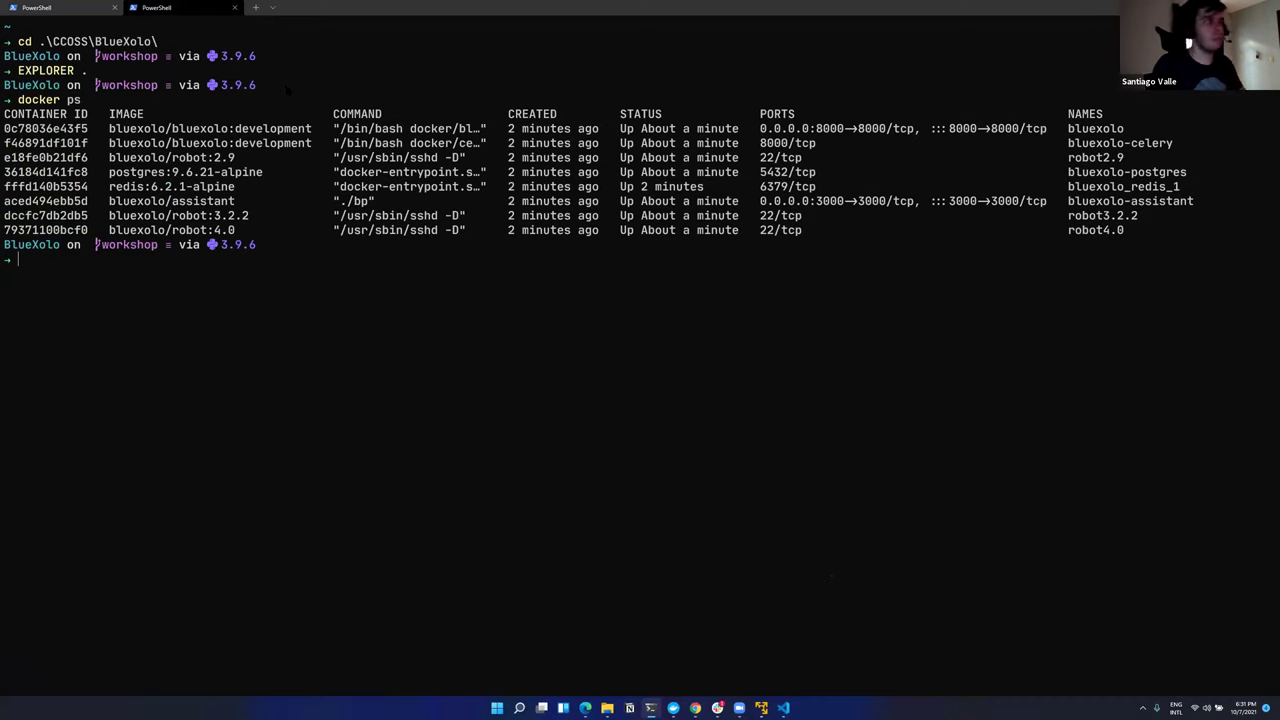
{"action": "type", "text": "gi"}
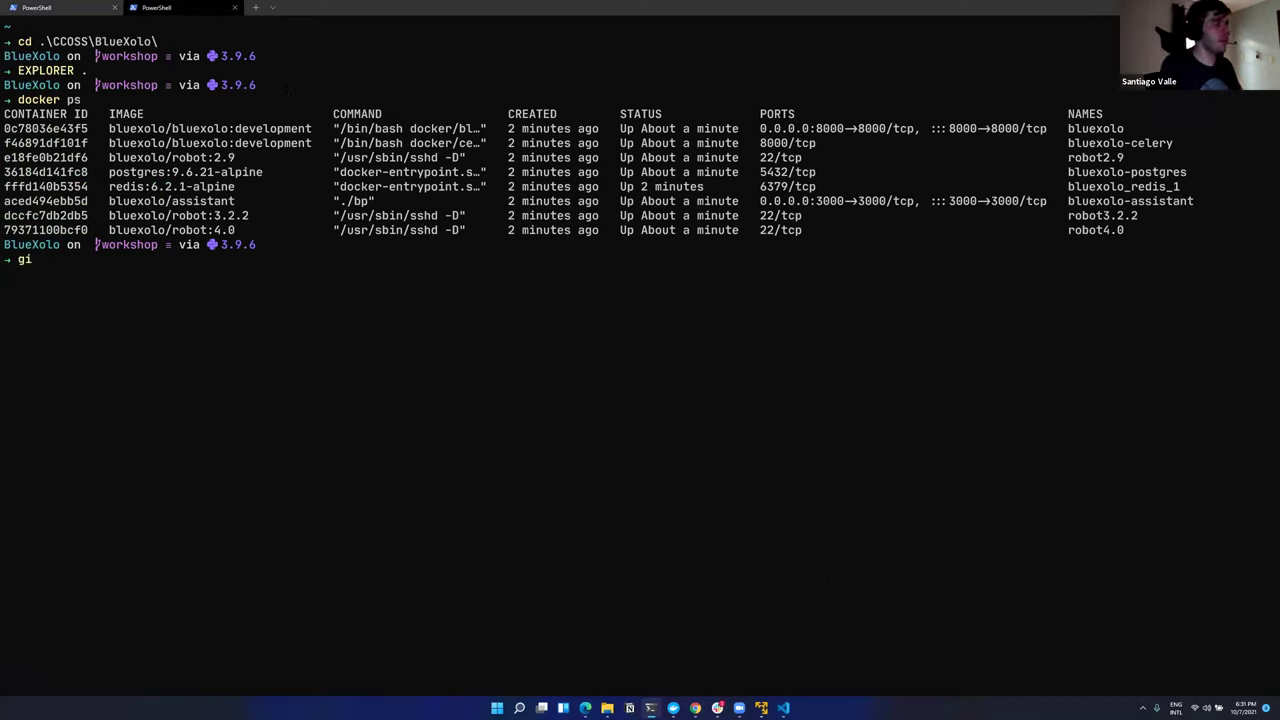
{"action": "scroll", "coordinate": [151, 276], "scroll_direction": "up", "scroll_amount": 3}
{"action": "type", "text": "t clone"}
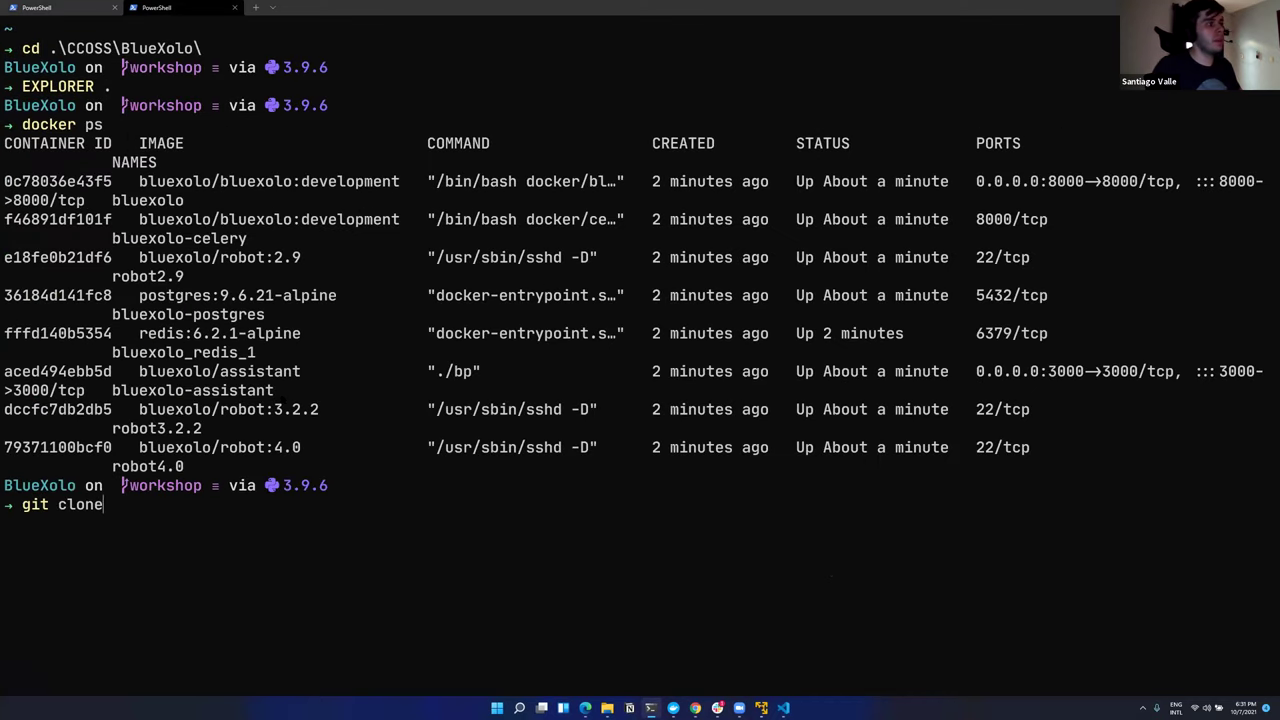
{"action": "mouse_move", "coordinate": [586, 708]}
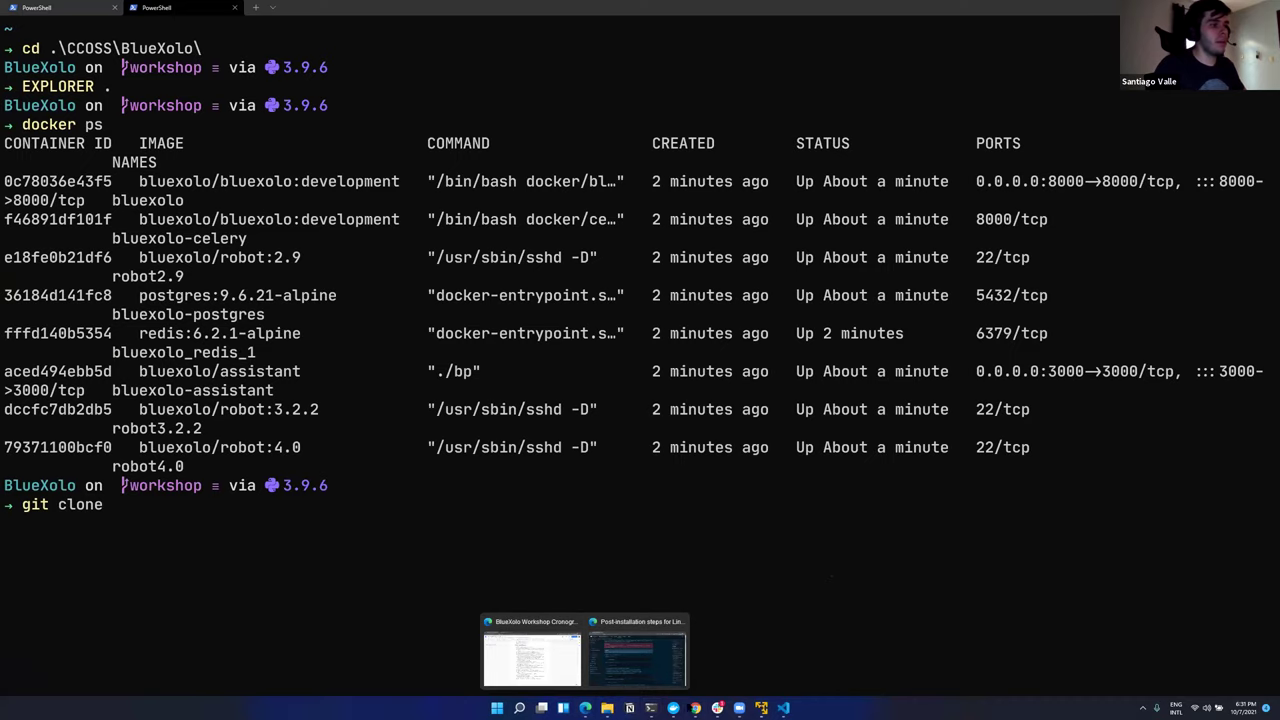
{"action": "left_click", "coordinate": [695, 708]}
Step: Load the snvc00/BlueXolo GitHub repository and copy its HTTPS clone URL
{"action": "left_click", "coordinate": [77, 8]}
{"action": "scroll", "coordinate": [234, 172], "scroll_direction": "up", "scroll_amount": 12}
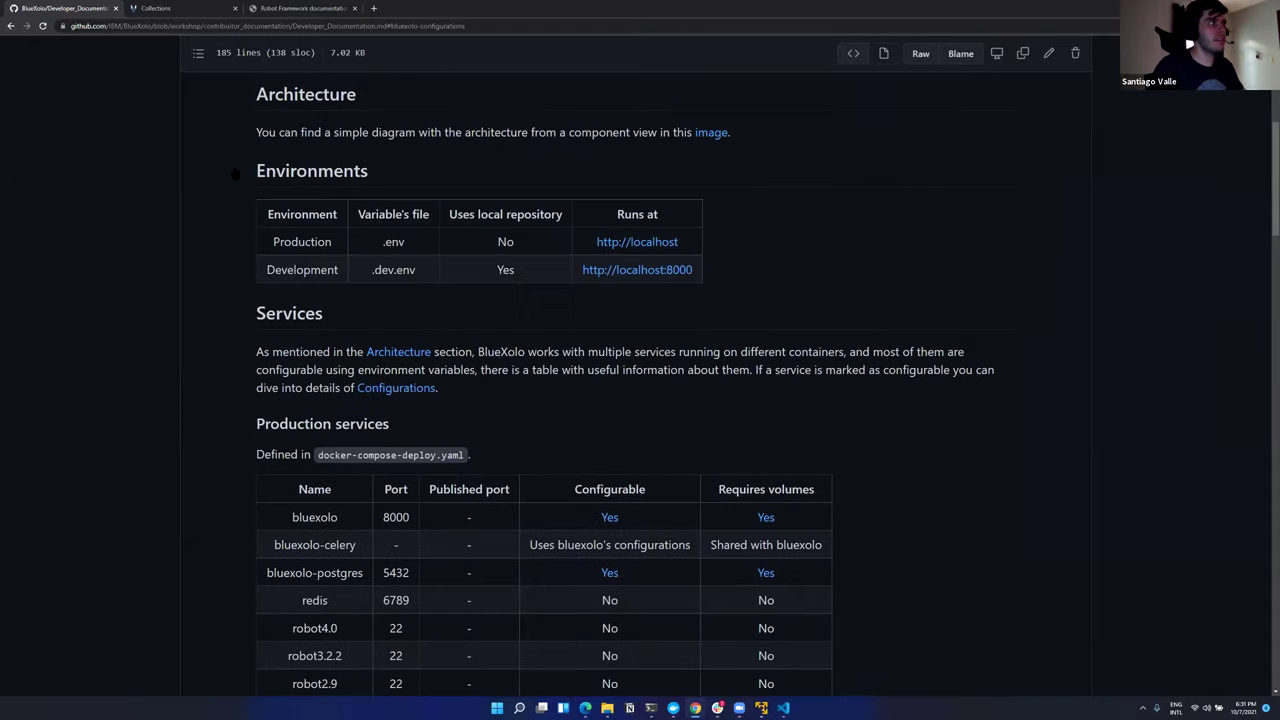
{"action": "scroll", "coordinate": [234, 172], "scroll_direction": "up", "scroll_amount": 5}
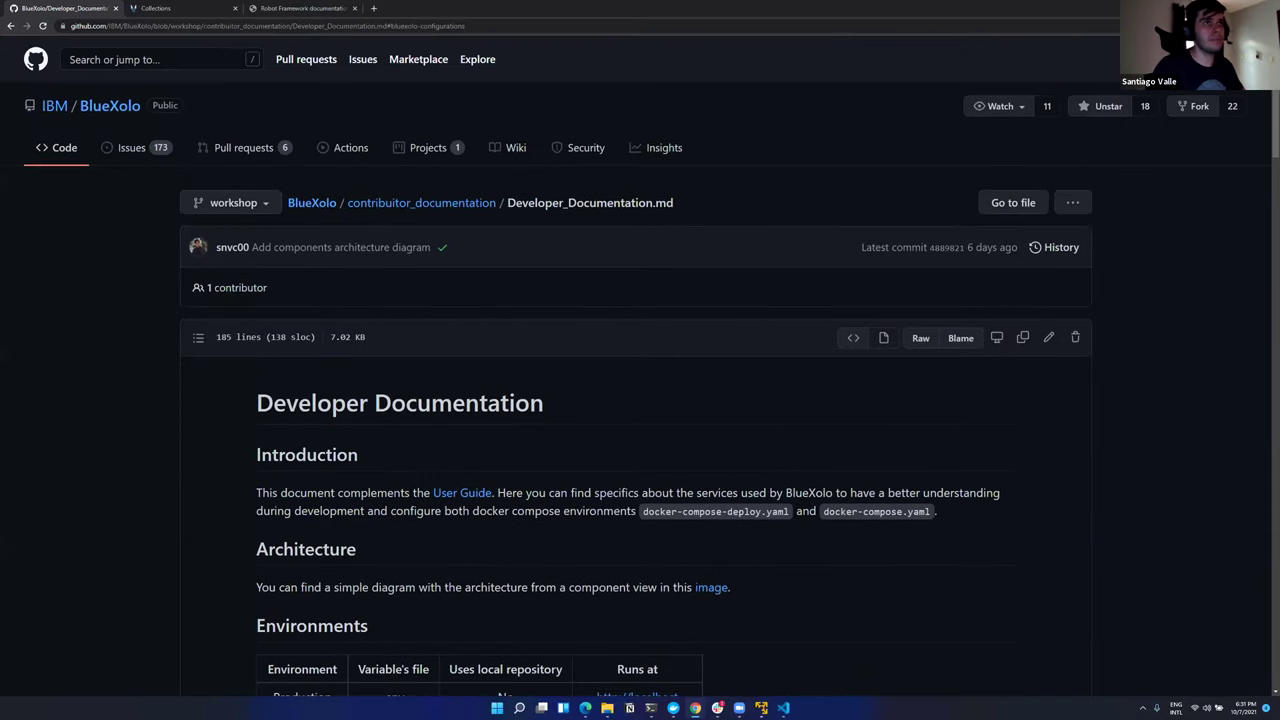
{"action": "left_click", "coordinate": [1240, 59]}
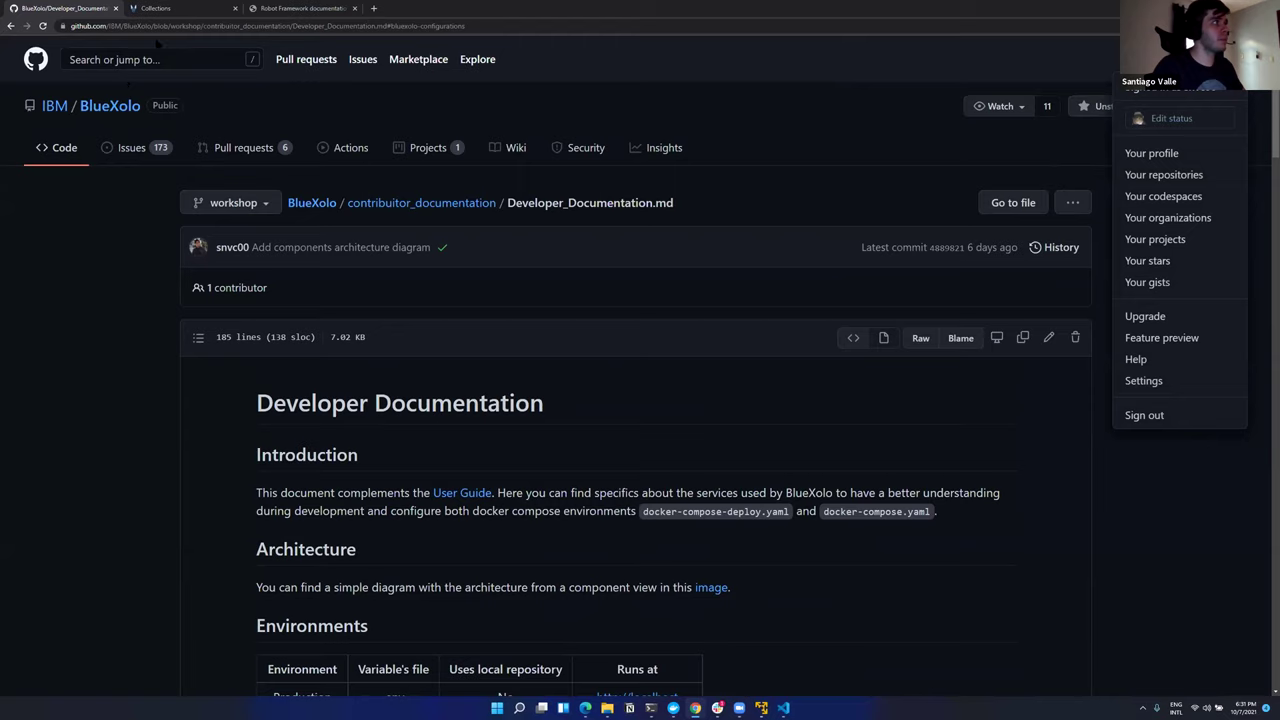
{"action": "left_click_drag", "start_coordinate": [113, 26], "coordinate": [735, 60]}
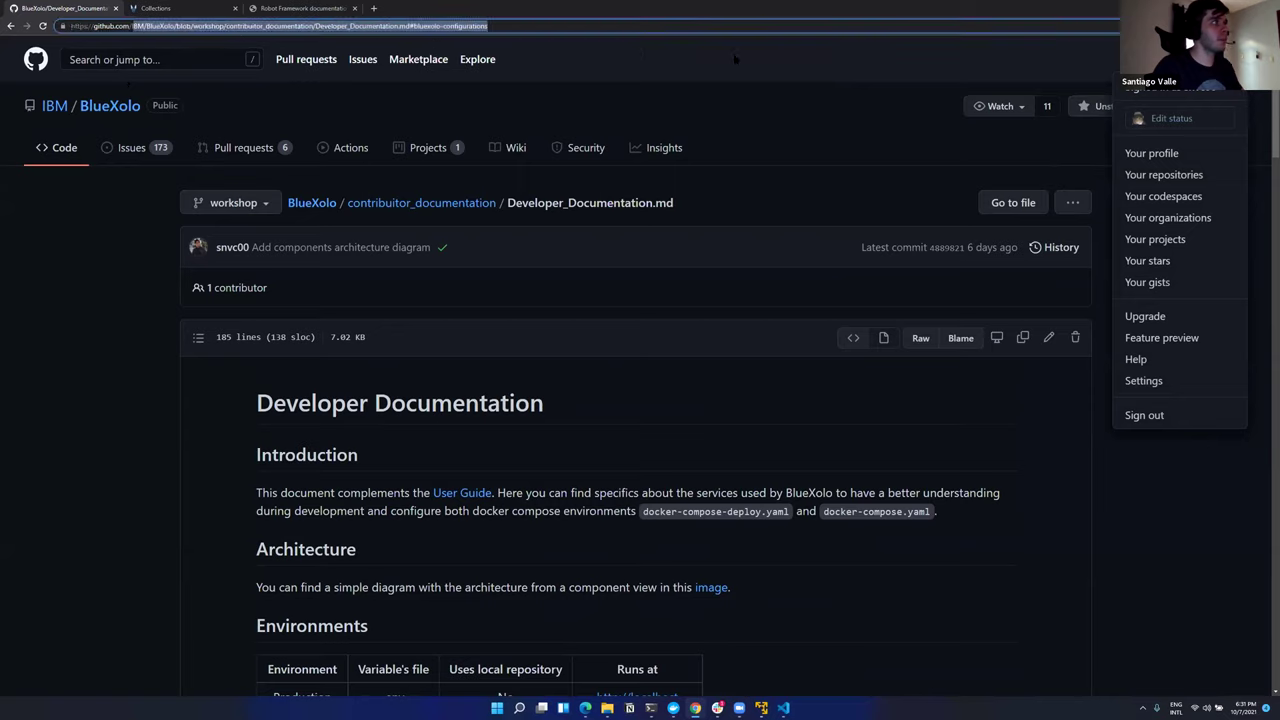
{"action": "key", "text": "BackSpace"}
{"action": "type", "text": "snv"}
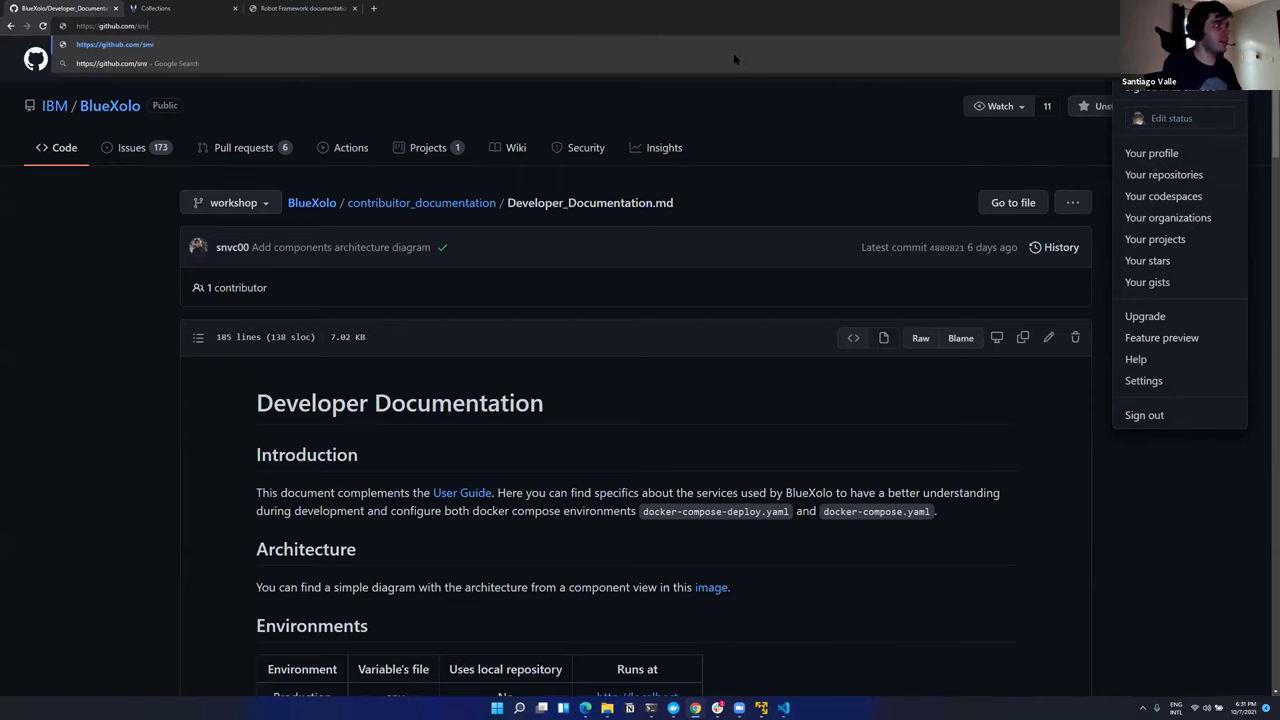
{"action": "type", "text": "c00/BlueXolo"}
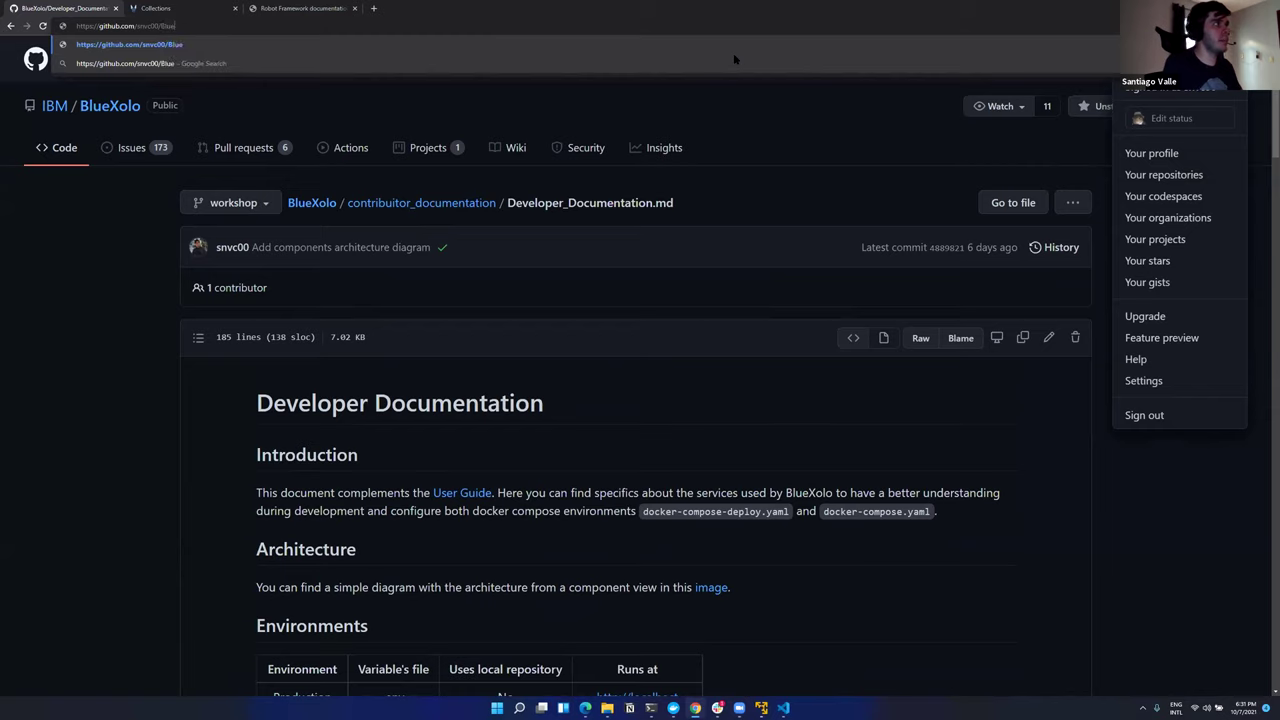
{"action": "key", "text": "Return"}
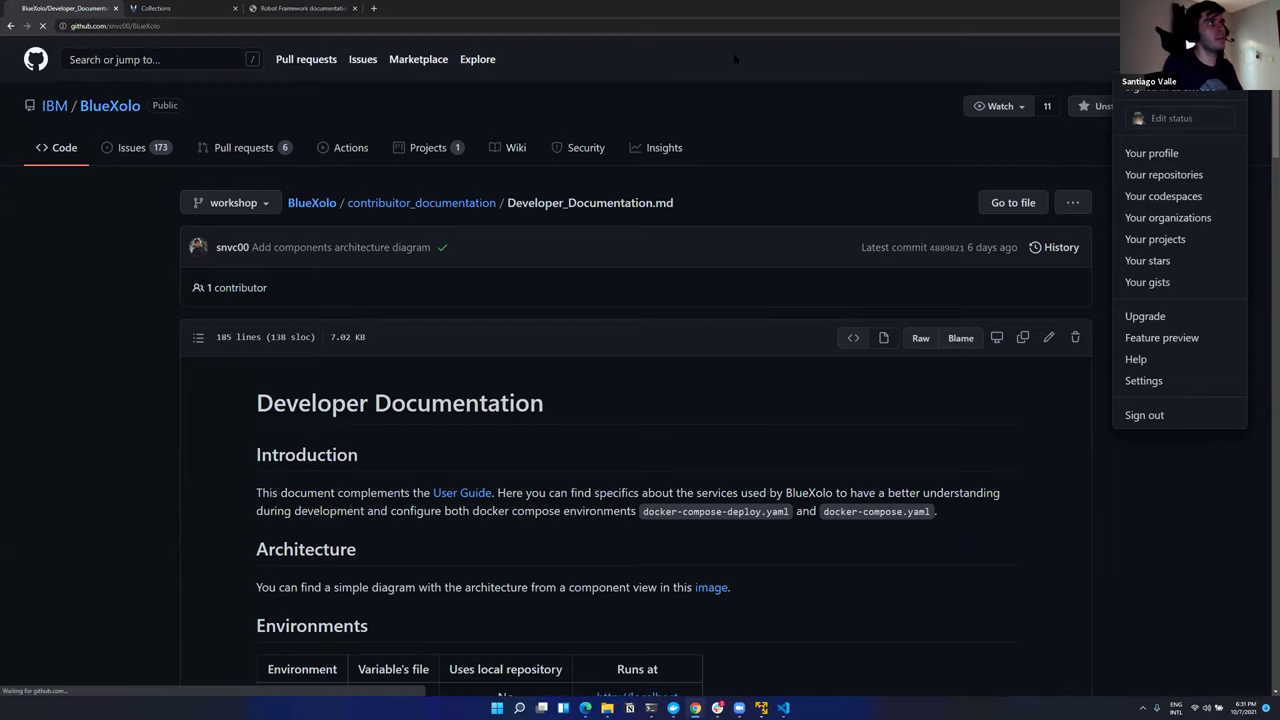
{"action": "left_click", "coordinate": [836, 218]}
{"action": "left_click", "coordinate": [827, 302]}
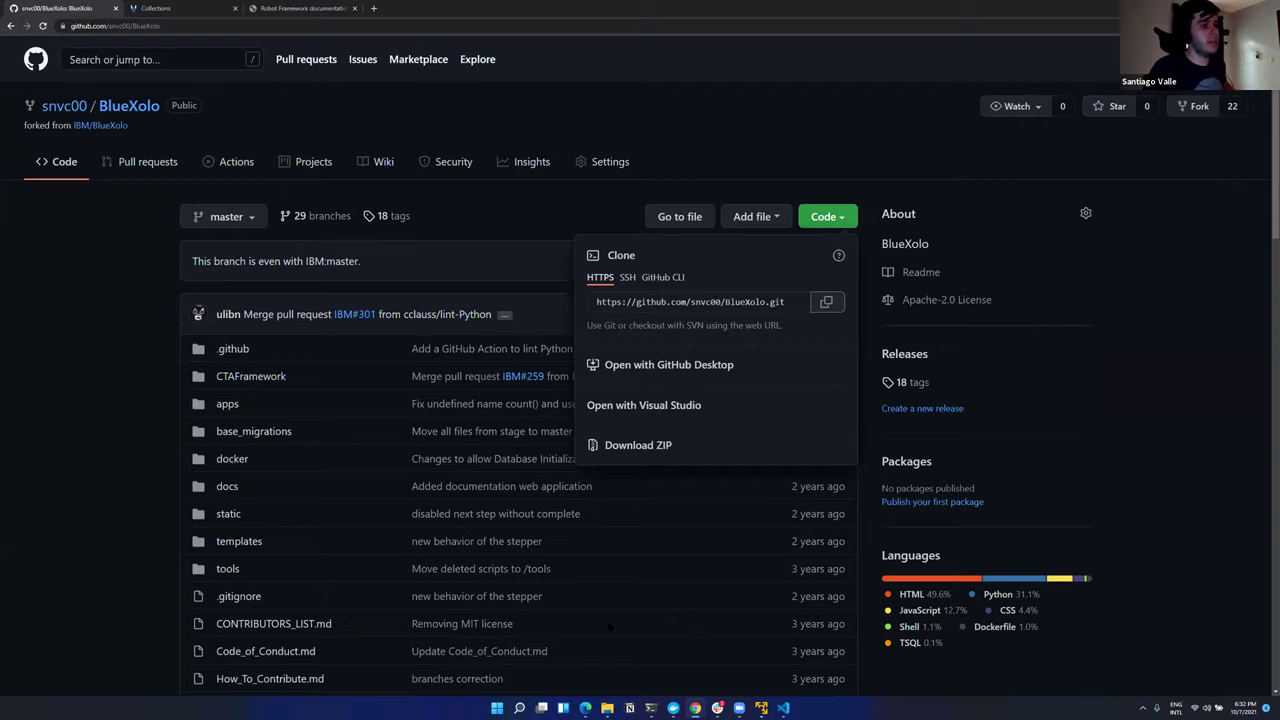
Step: Paste the clone URL after git clone, then close the second terminal tab
{"action": "left_click", "coordinate": [651, 707]}
{"action": "key", "text": "ctrl+v"}
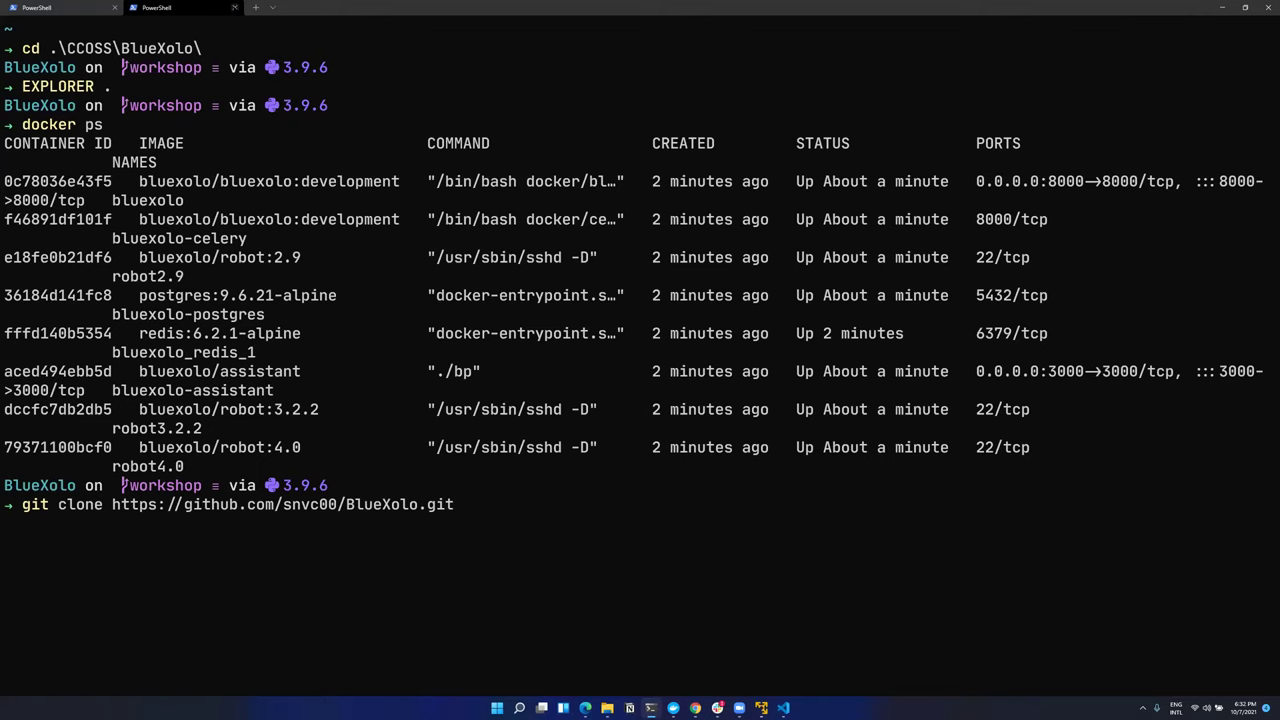
{"action": "left_click", "coordinate": [234, 8]}
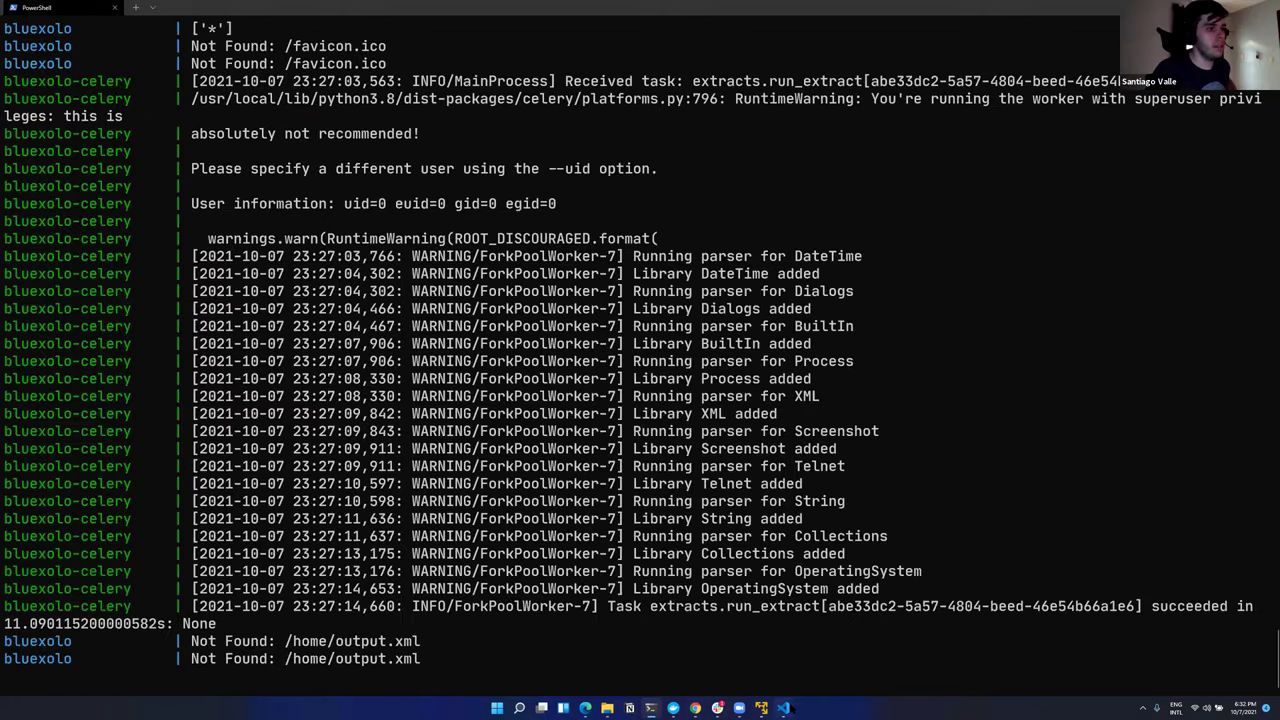
Step: Return to Chrome's BlueXolo tab, go to Collections, and start a new collection
{"action": "left_click", "coordinate": [695, 708]}
{"action": "left_click", "coordinate": [173, 7]}
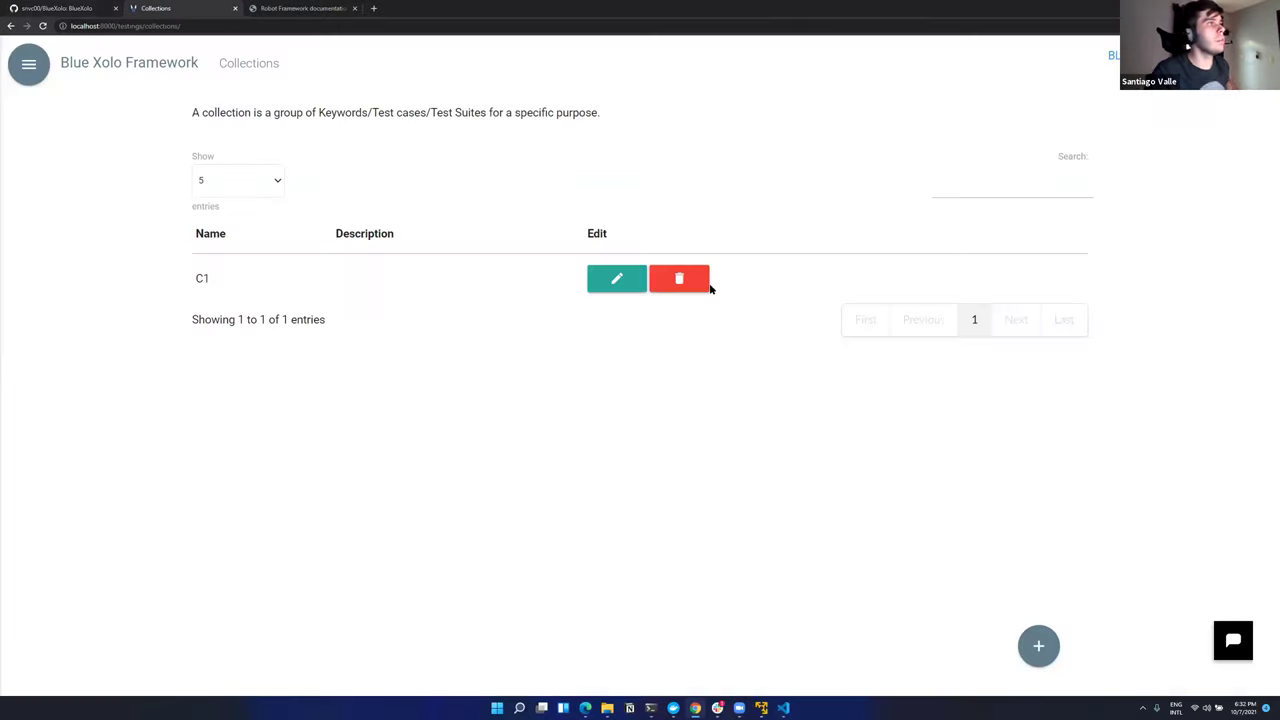
{"action": "left_click", "coordinate": [31, 68]}
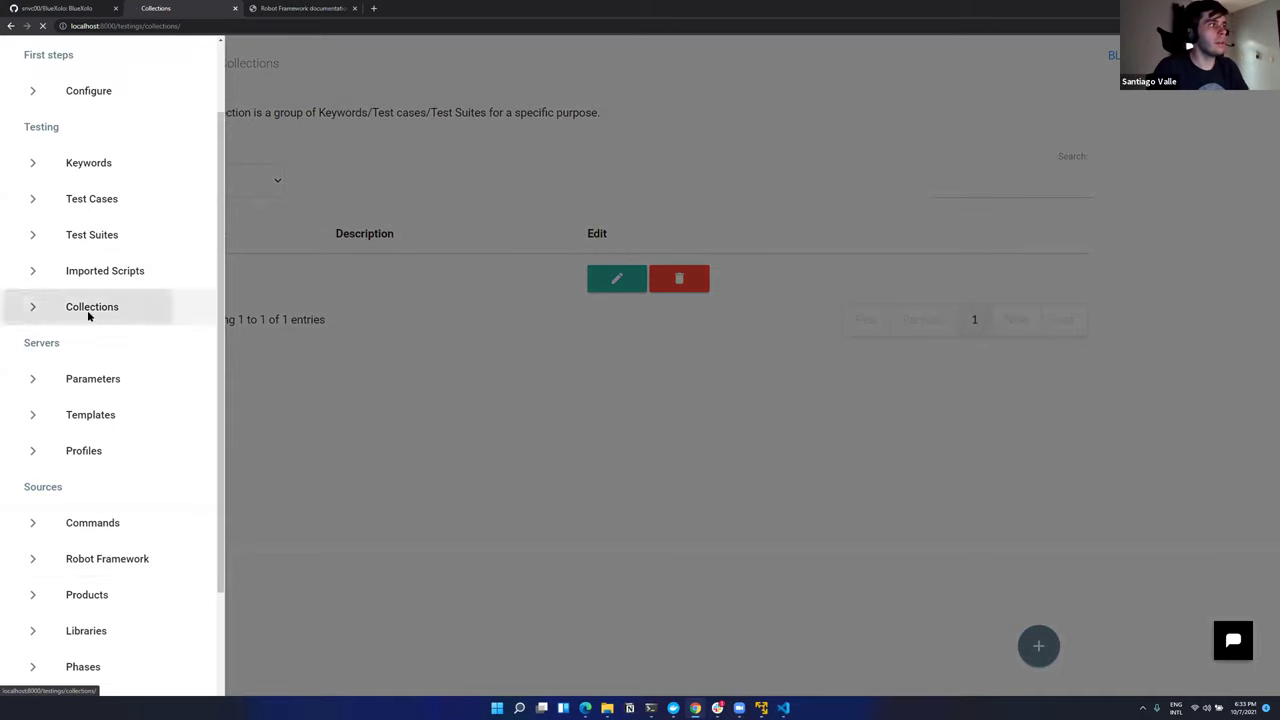
{"action": "left_click", "coordinate": [88, 312]}
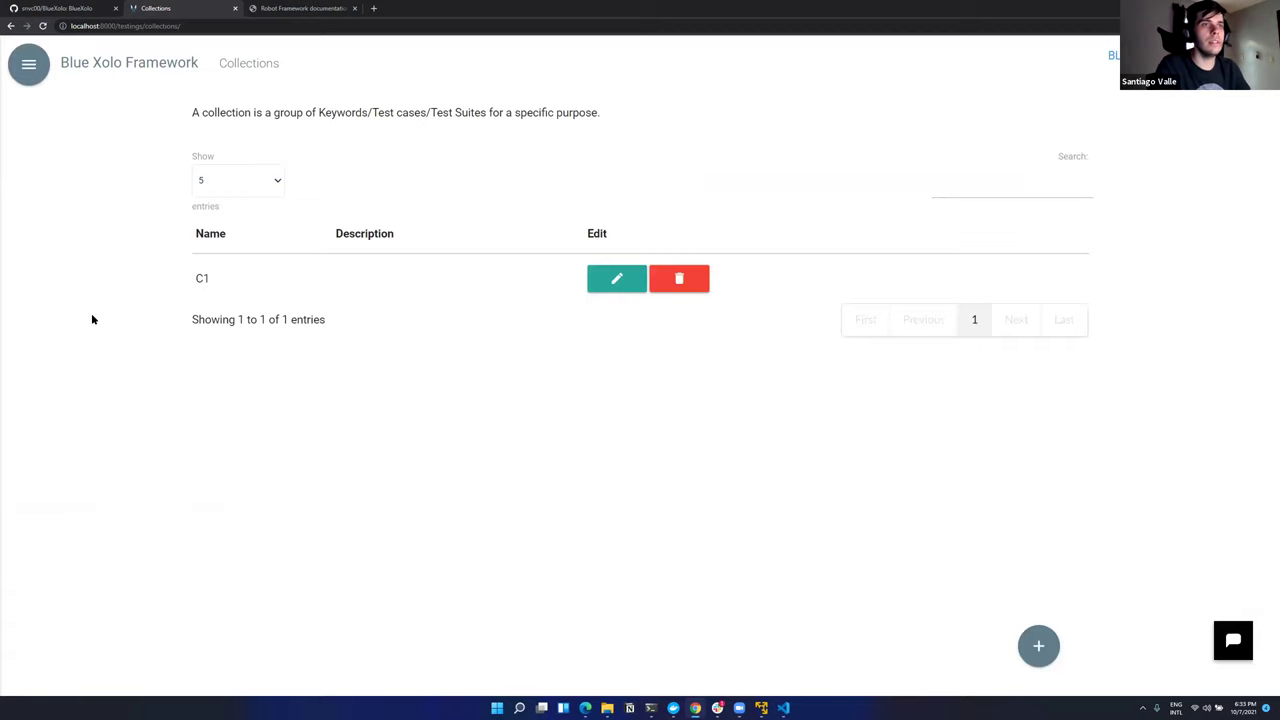
{"action": "left_click", "coordinate": [28, 72]}
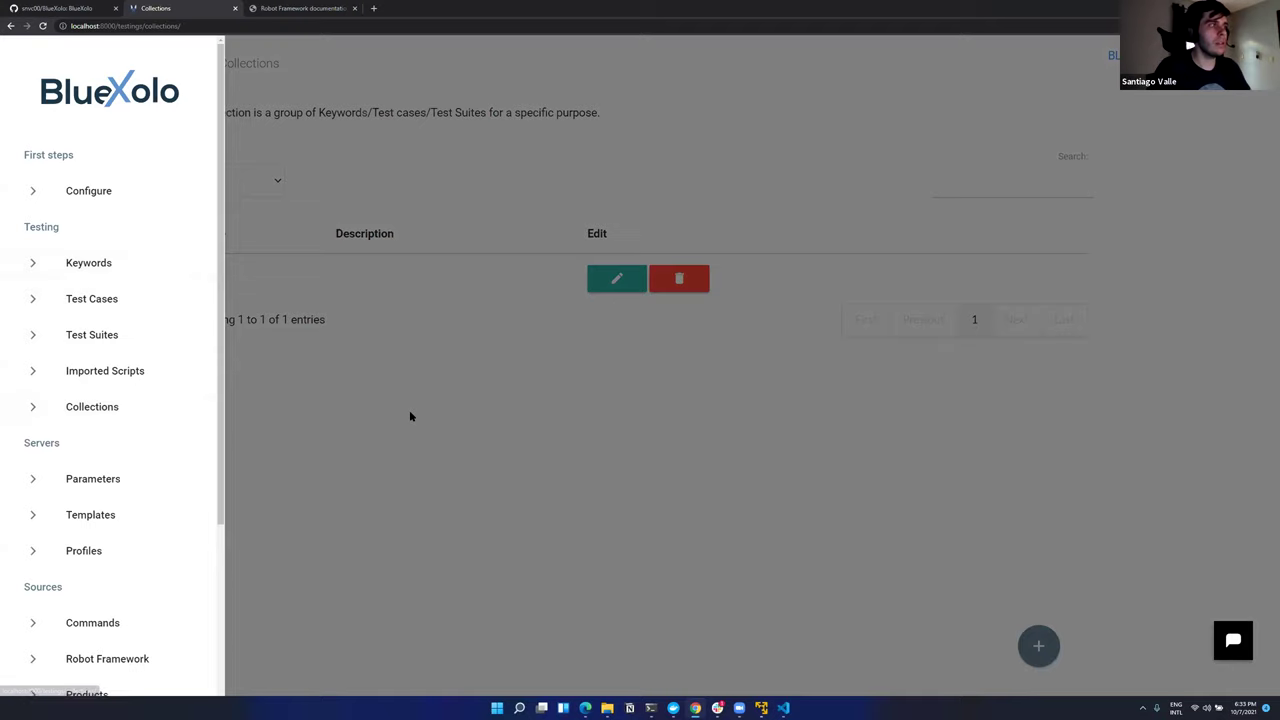
{"action": "left_click", "coordinate": [400, 500]}
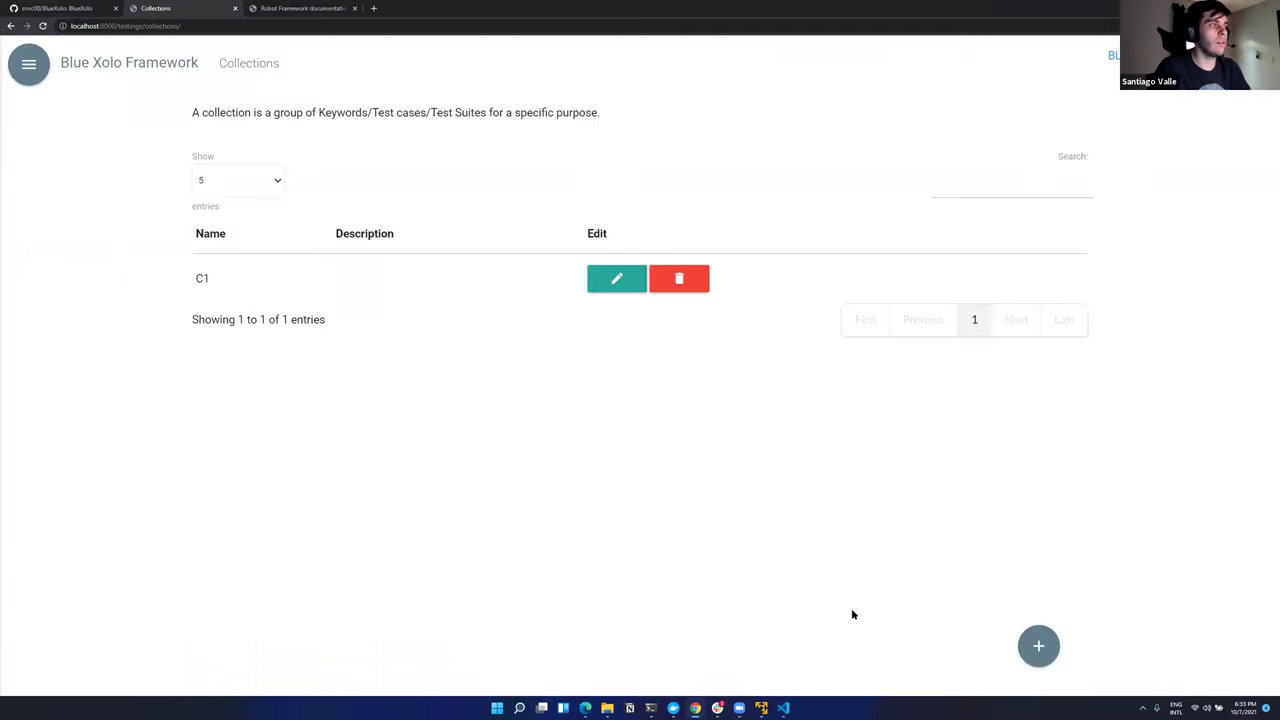
{"action": "left_click", "coordinate": [1038, 646]}
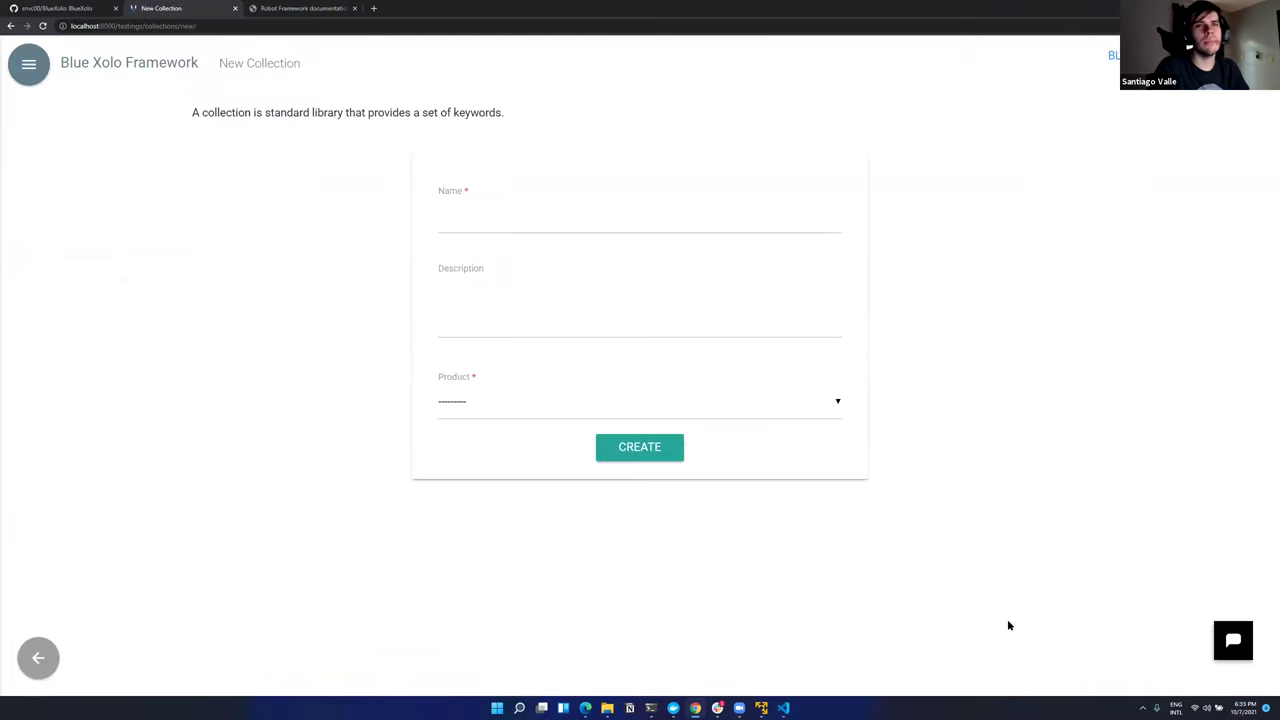
Step: Enter C2 as the collection name and pick 'Mi aplicación - 1.0.0' as its product
{"action": "left_click", "coordinate": [493, 229]}
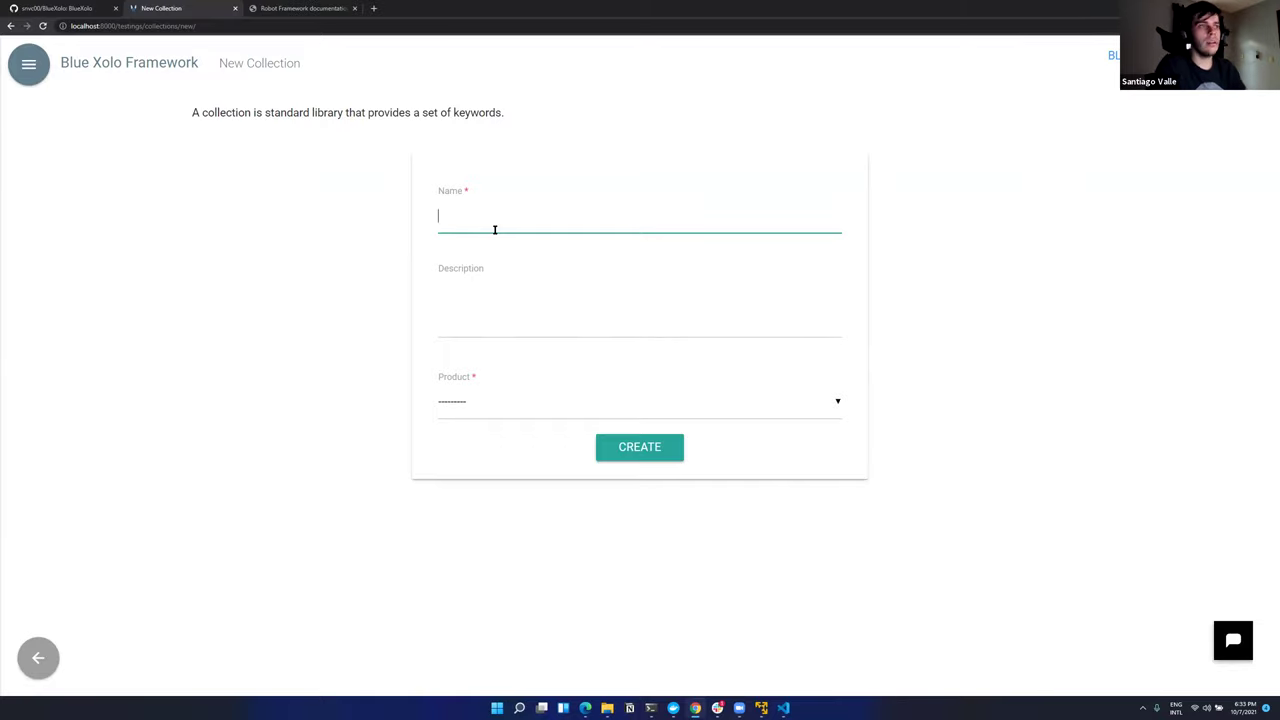
{"action": "type", "text": "C2"}
{"action": "left_click", "coordinate": [506, 410]}
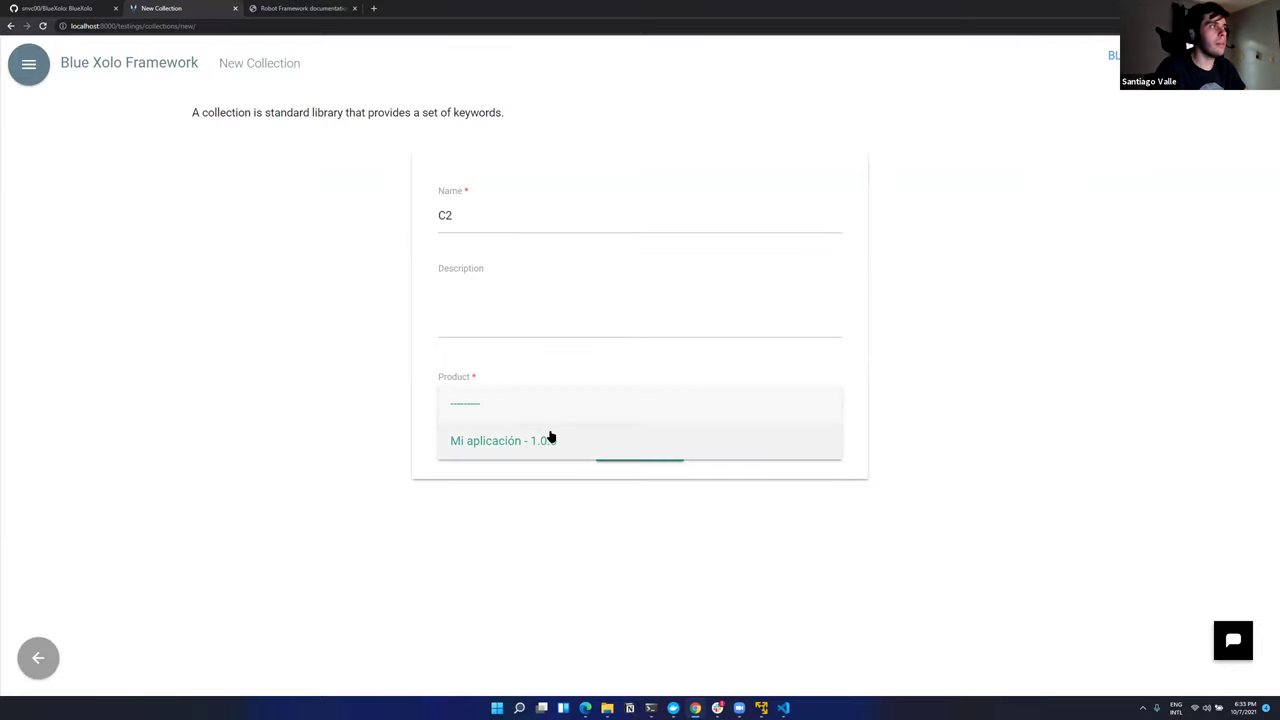
{"action": "left_click", "coordinate": [550, 438]}
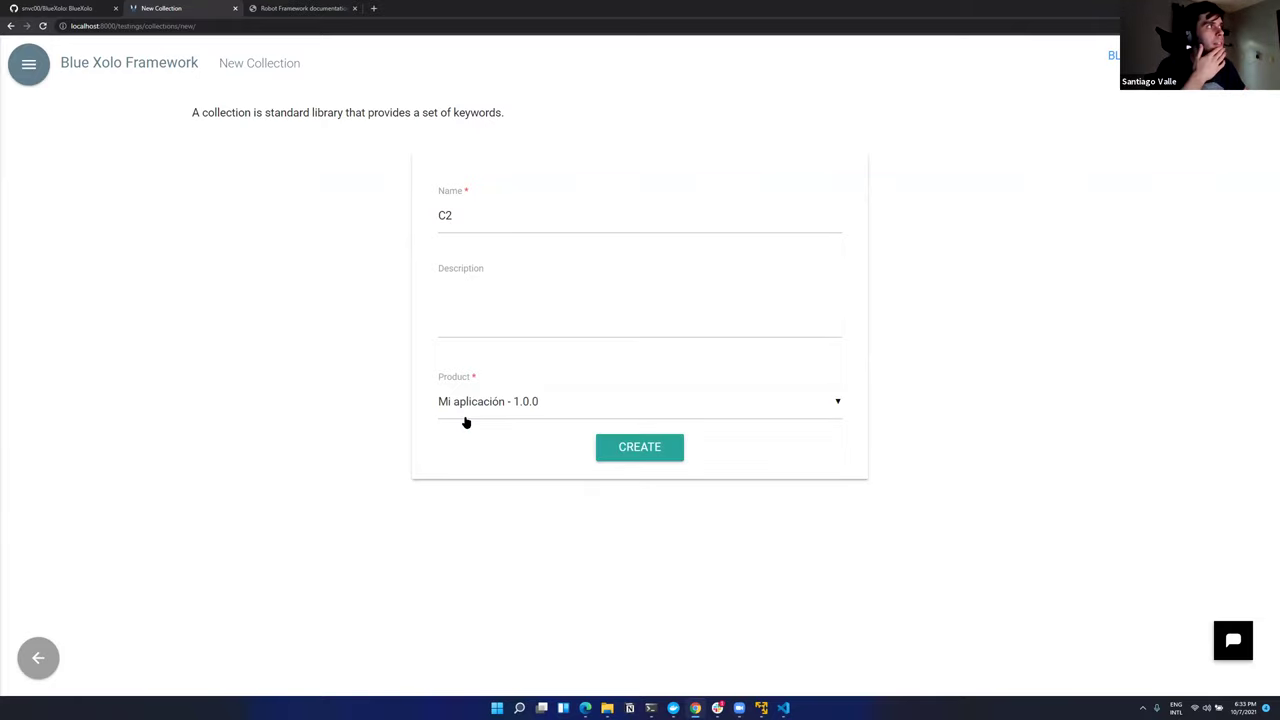
Step: Leave the unsaved form and go to the Products list under Sources
{"action": "left_click", "coordinate": [37, 79]}
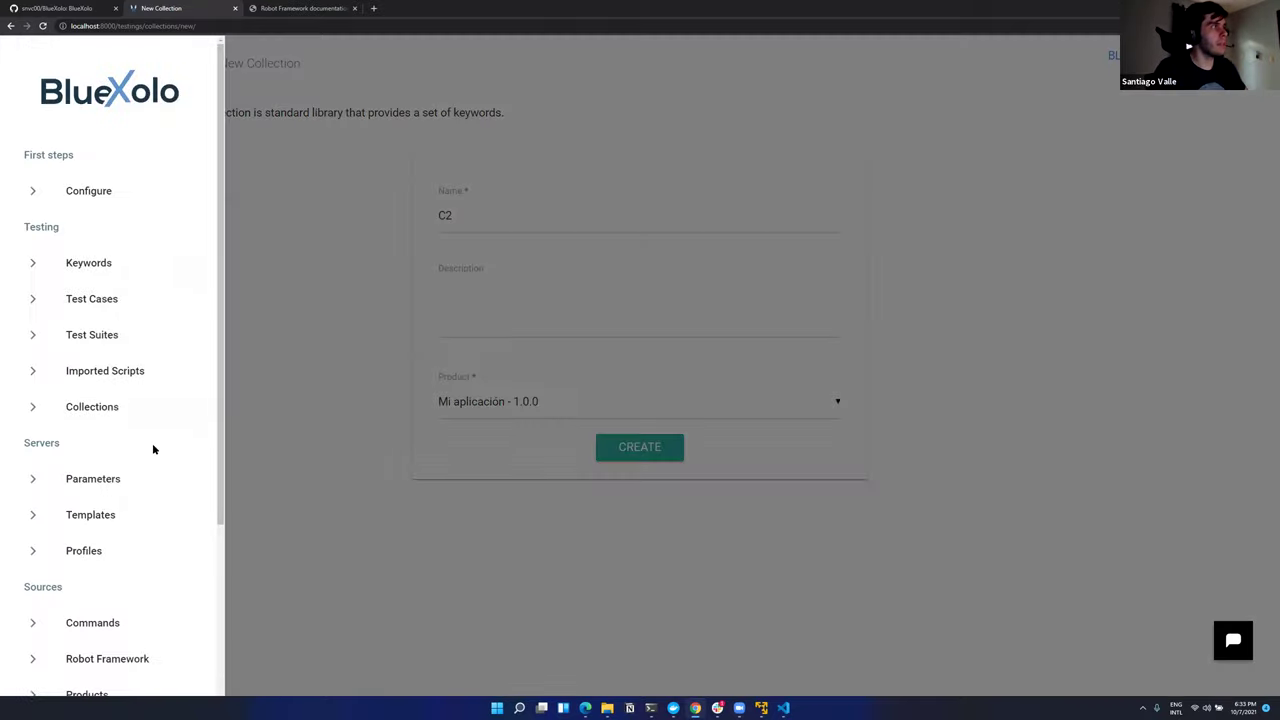
{"action": "left_click", "coordinate": [505, 451]}
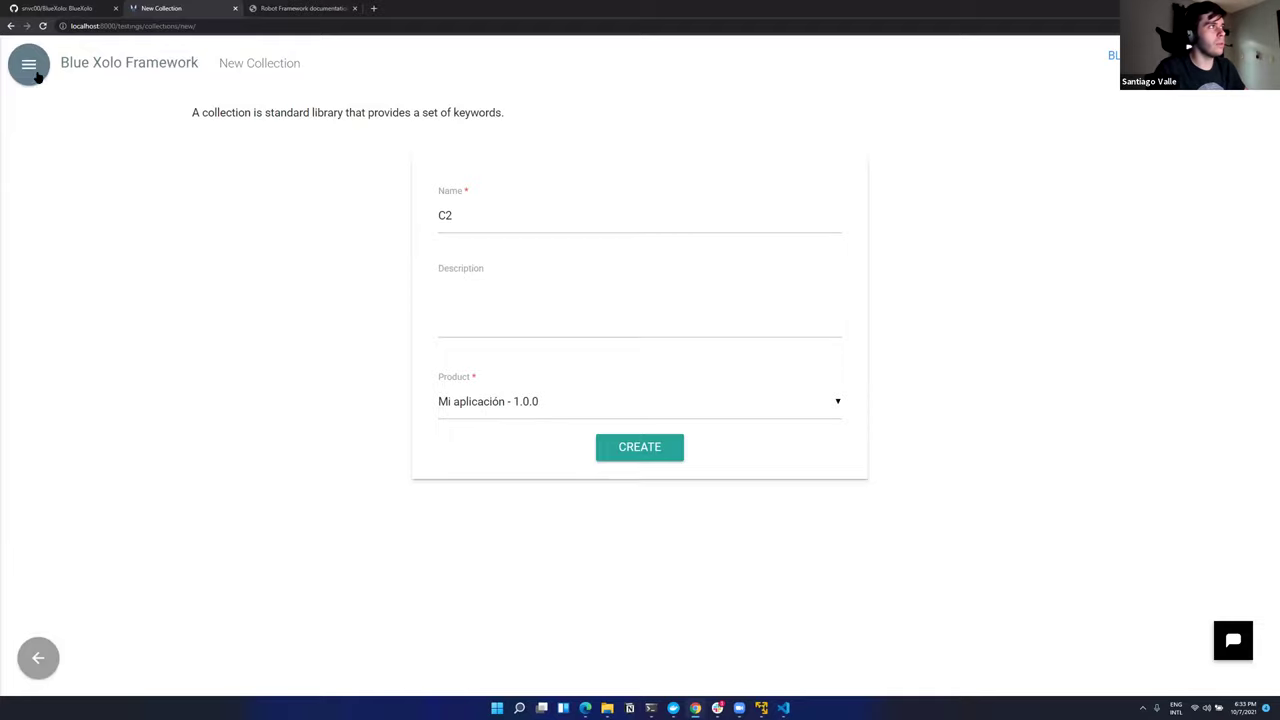
{"action": "left_click", "coordinate": [37, 70]}
{"action": "scroll", "coordinate": [151, 549], "scroll_direction": "down", "scroll_amount": 1}
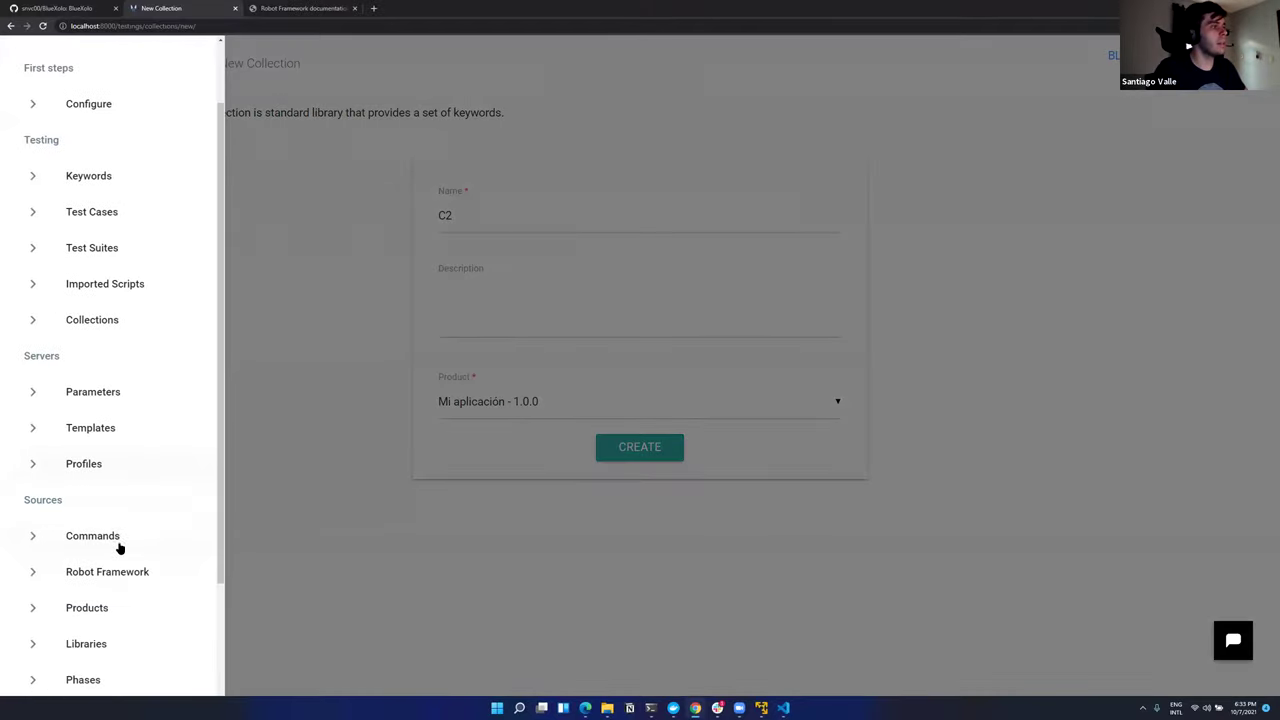
{"action": "scroll", "coordinate": [177, 583], "scroll_direction": "down", "scroll_amount": 1}
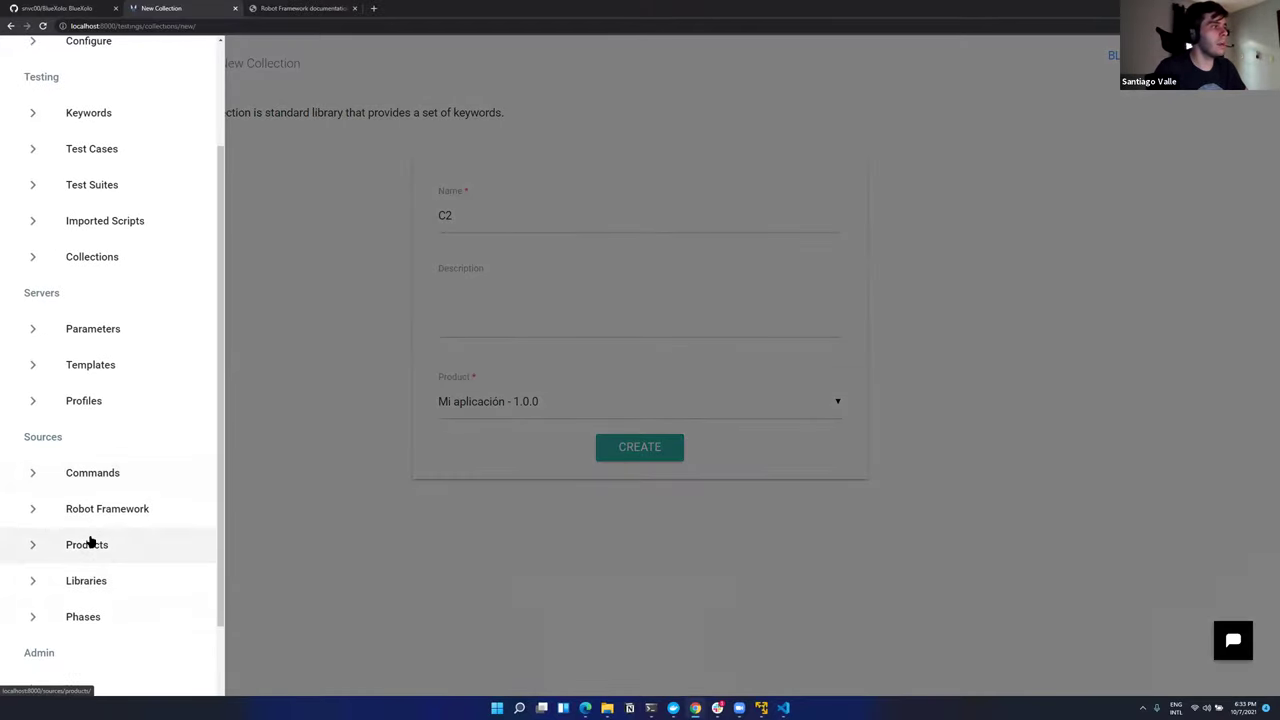
{"action": "left_click", "coordinate": [92, 542]}
Step: Create a new product named 'My app' with version 1.0.0
{"action": "left_click", "coordinate": [1039, 646]}
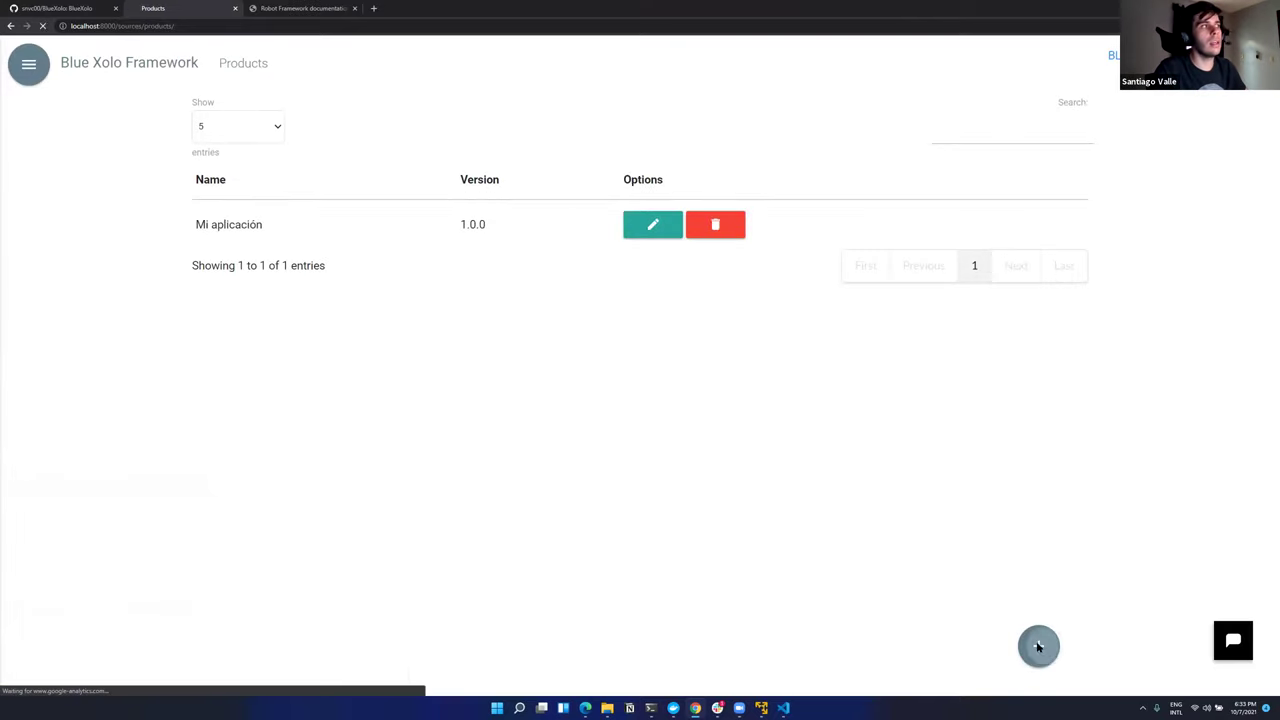
{"action": "scroll", "coordinate": [523, 229], "scroll_direction": "down", "scroll_amount": 1}
{"action": "left_click", "coordinate": [529, 198]}
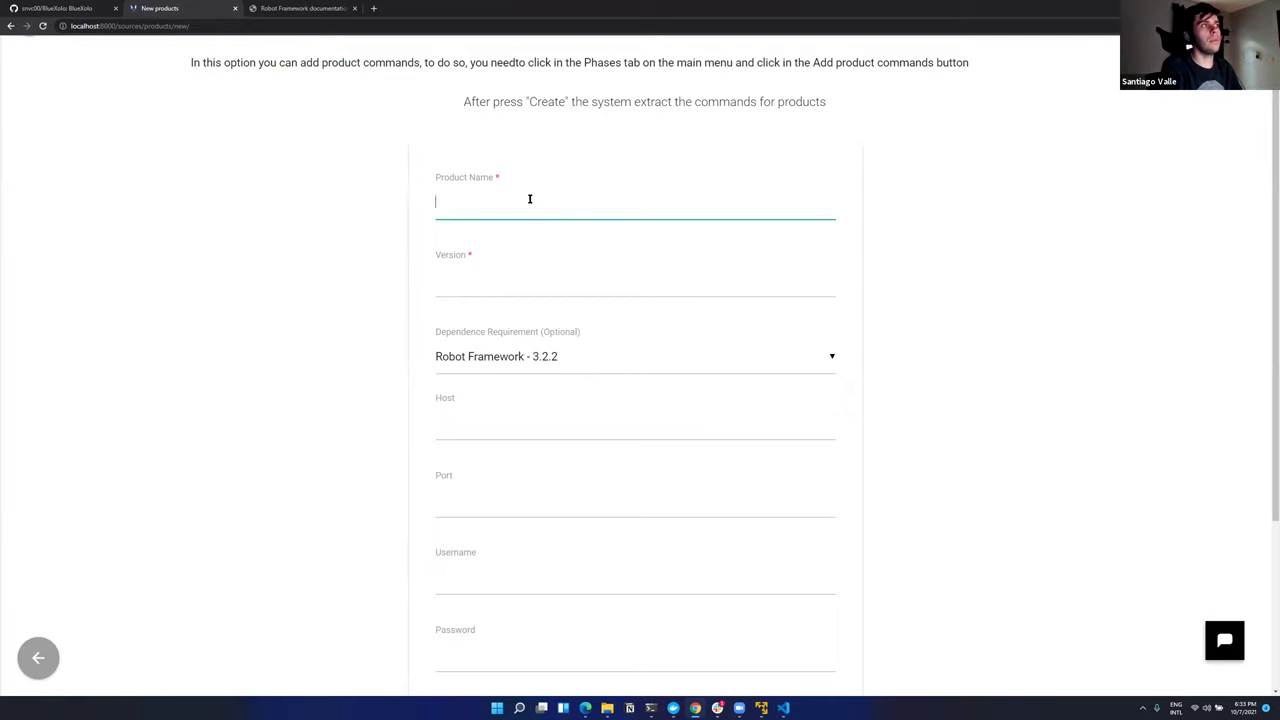
{"action": "type", "text": "My app"}
{"action": "key", "text": "Tab"}
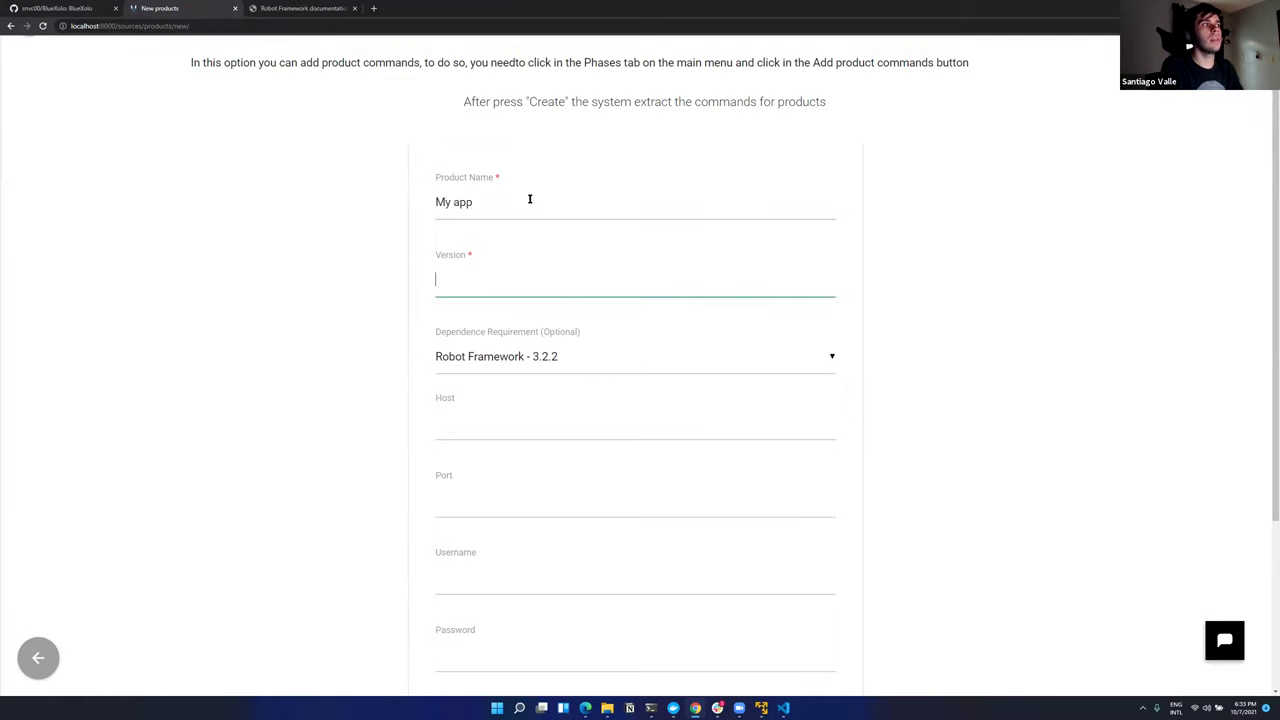
{"action": "type", "text": "1.0.0"}
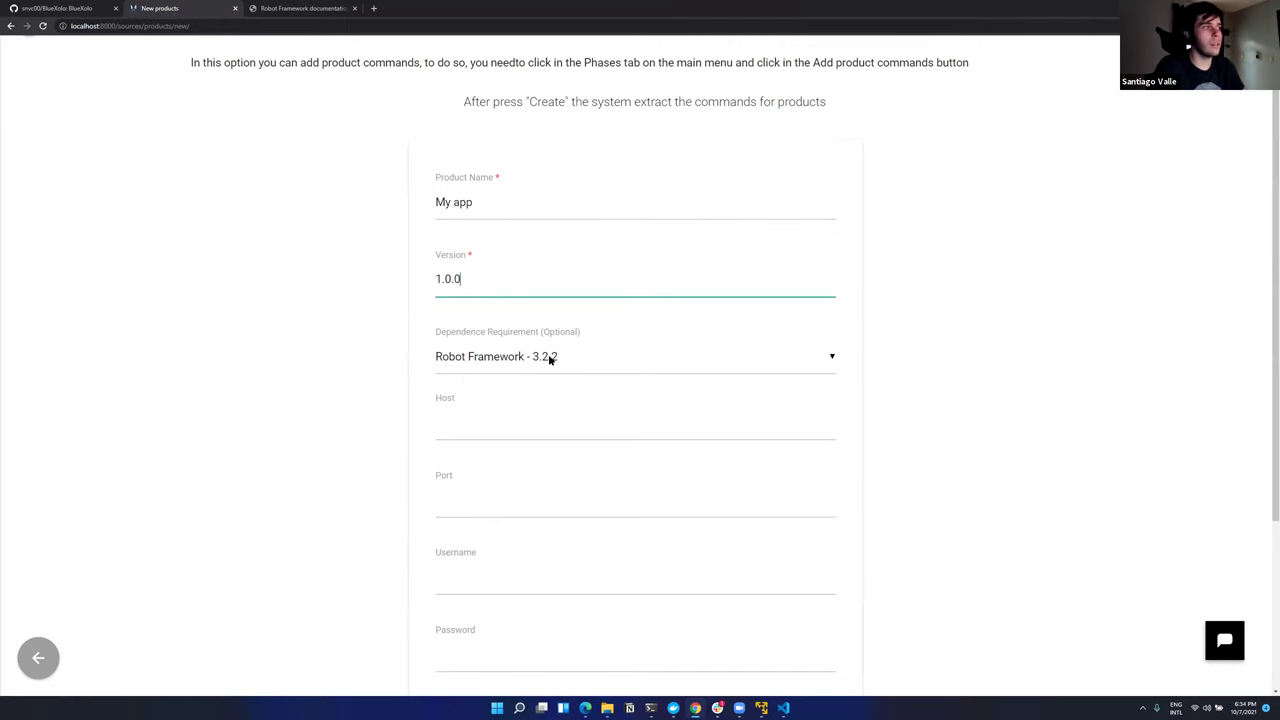
{"action": "scroll", "coordinate": [540, 357], "scroll_direction": "down", "scroll_amount": 3}
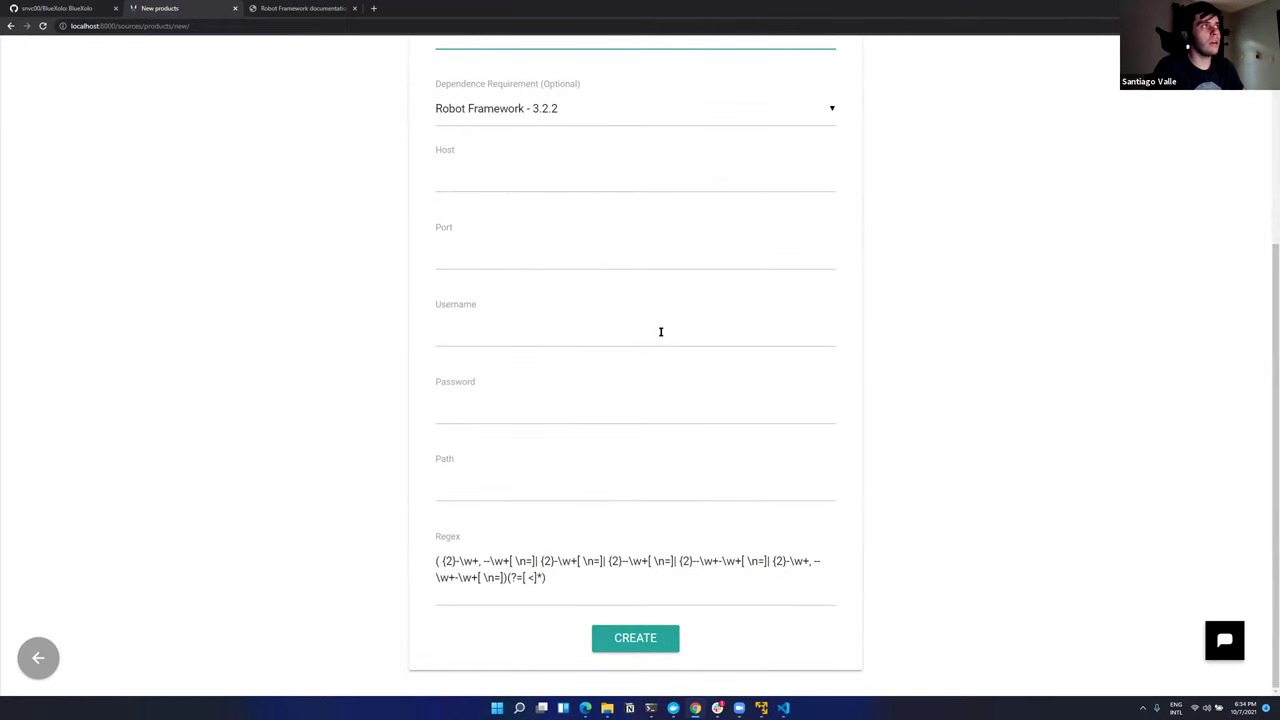
{"action": "left_click", "coordinate": [662, 638]}
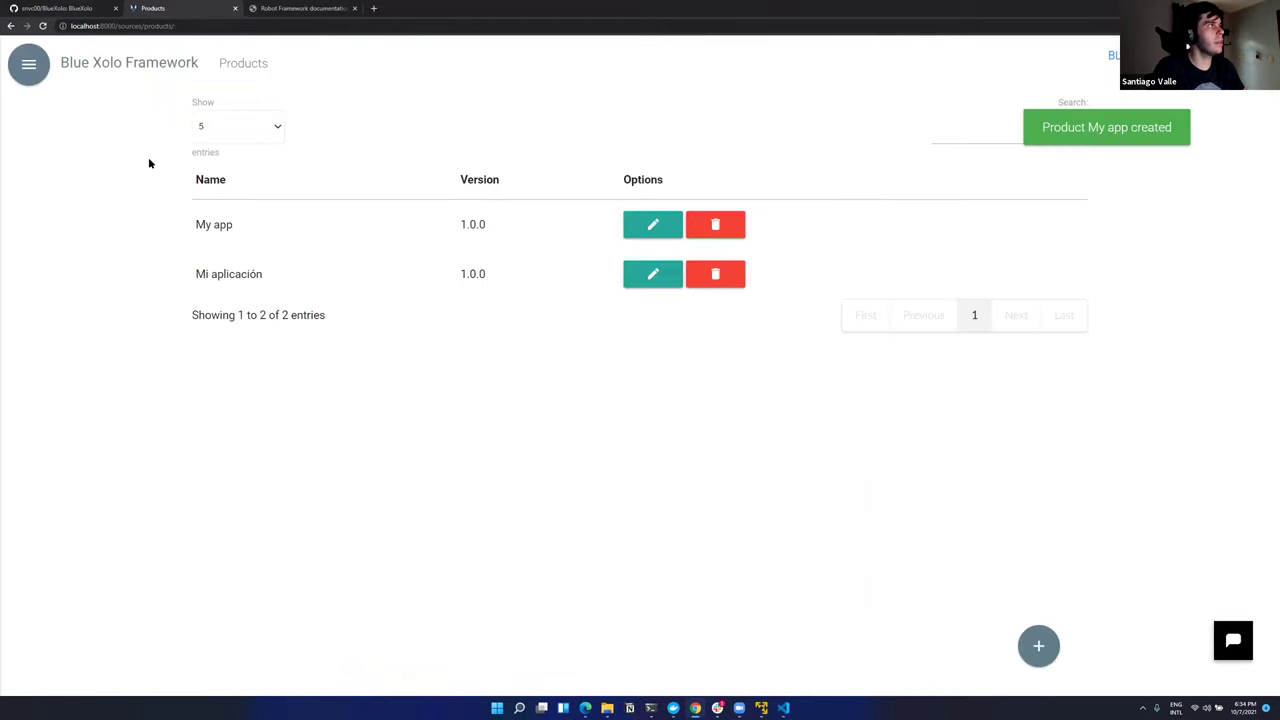
Step: Go to the Collections page and start a new collection
{"action": "left_click", "coordinate": [36, 72]}
{"action": "left_click", "coordinate": [535, 490]}
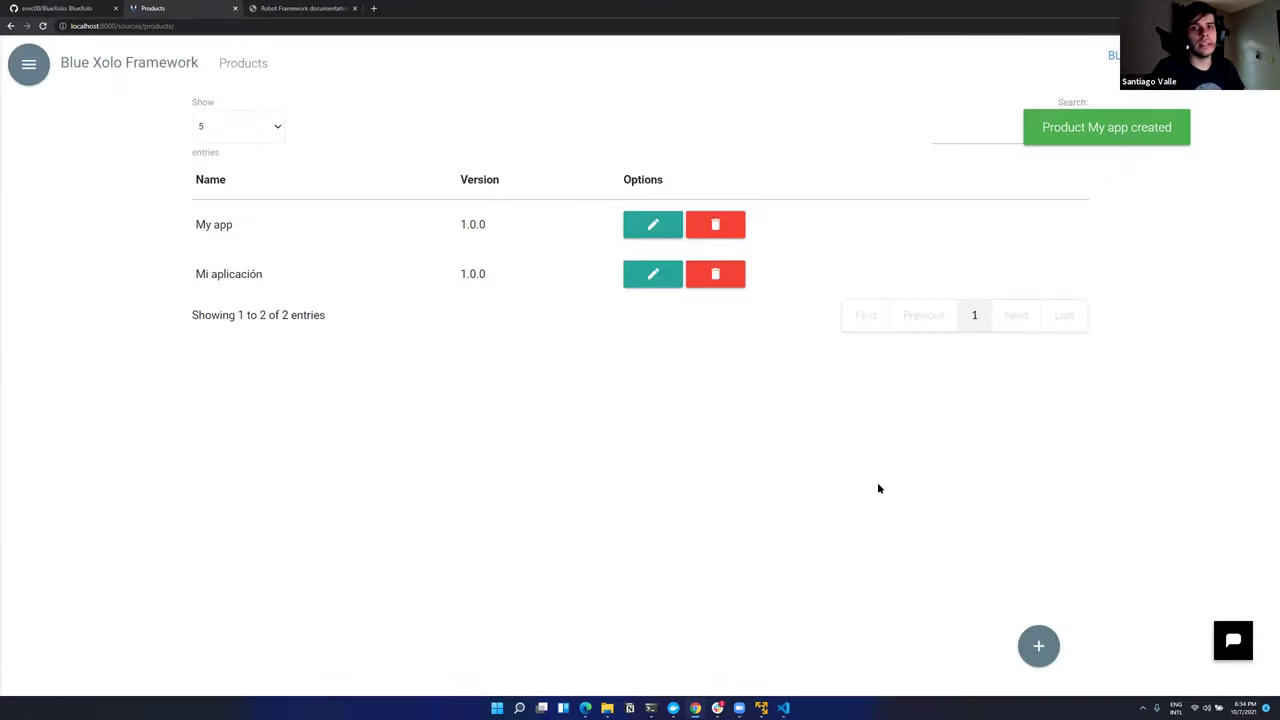
{"action": "left_click", "coordinate": [29, 64]}
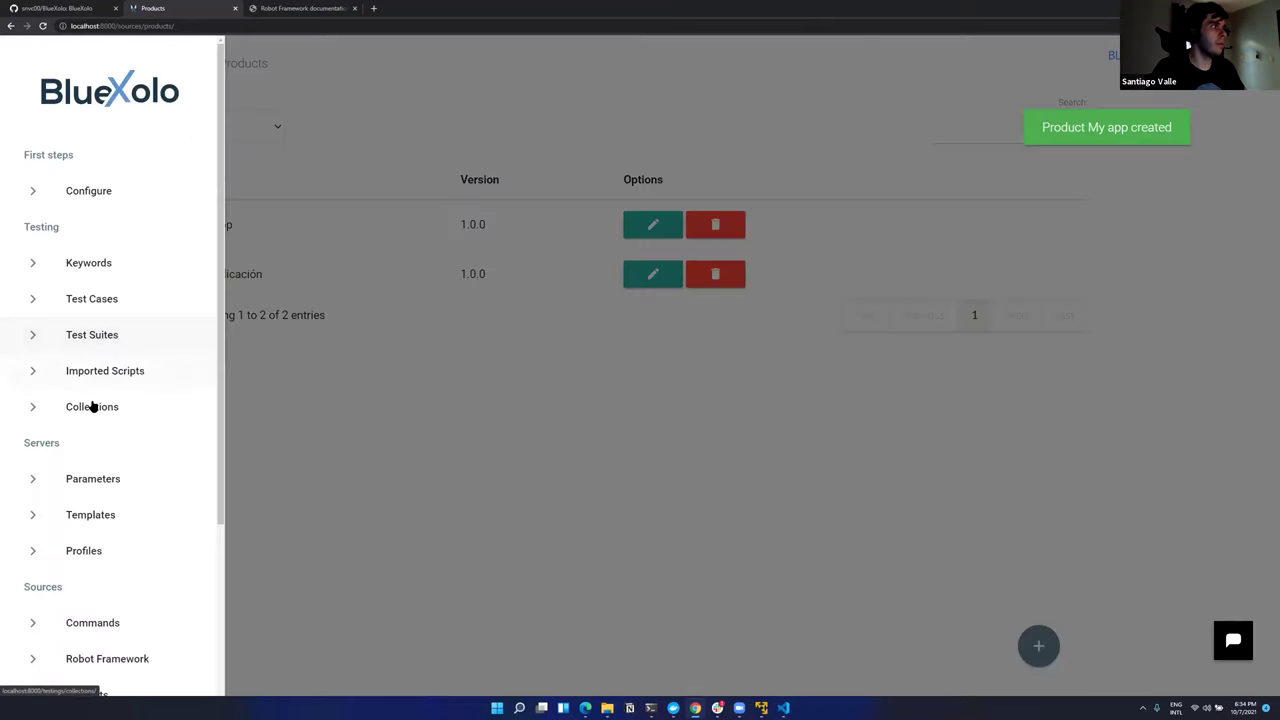
{"action": "left_click", "coordinate": [91, 406]}
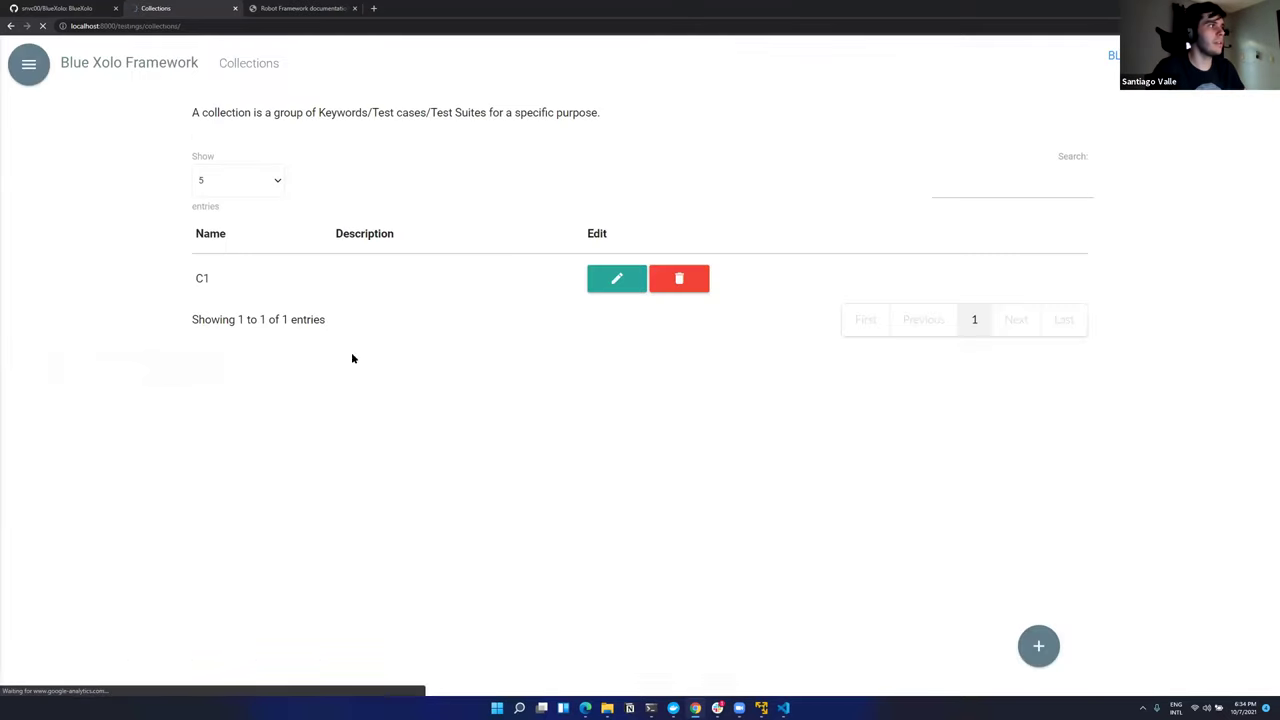
{"action": "left_click", "coordinate": [1038, 646]}
Step: Name the collection C2, link it to 'My app - 1.0.0', and create it
{"action": "left_click", "coordinate": [472, 222]}
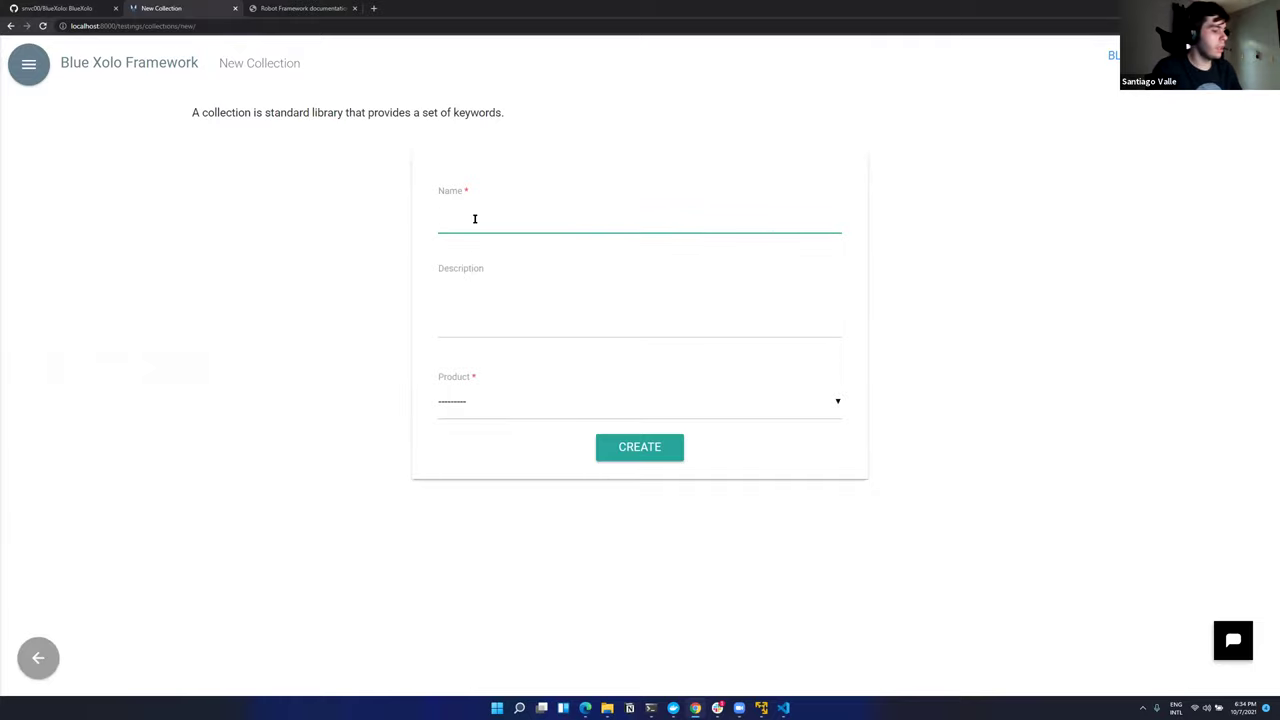
{"action": "type", "text": "C2"}
{"action": "left_click", "coordinate": [540, 410]}
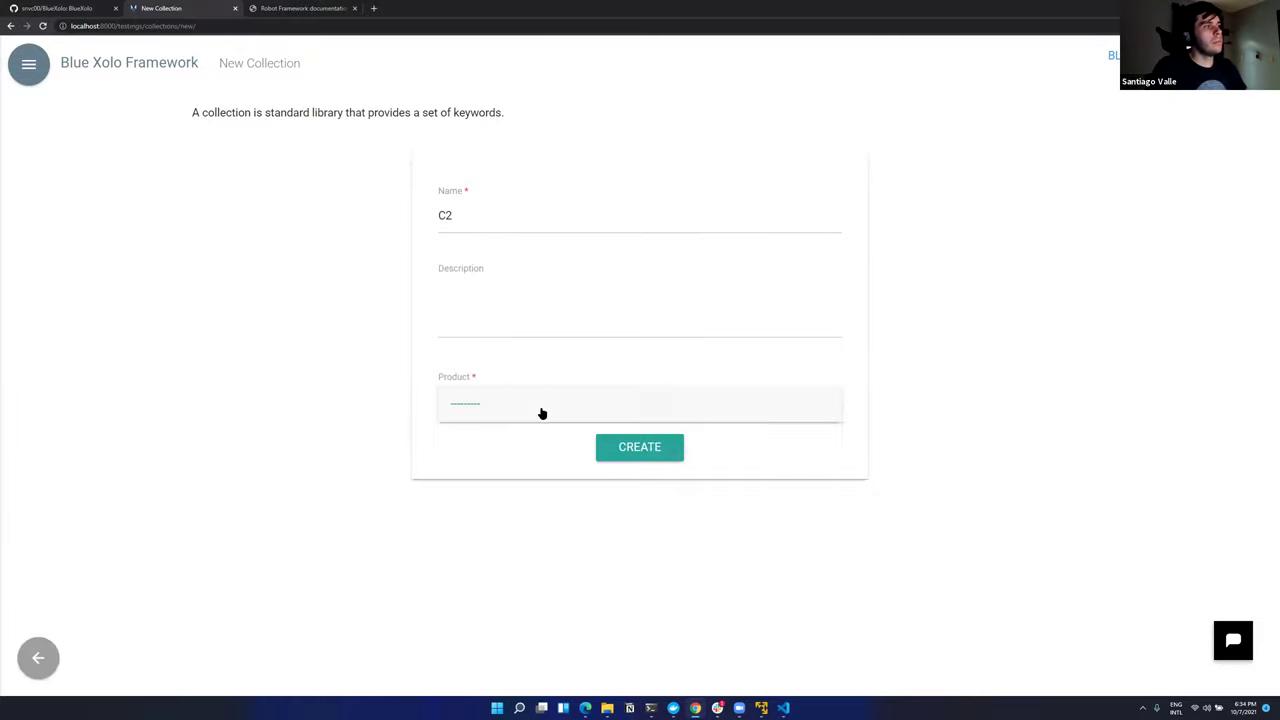
{"action": "left_click", "coordinate": [513, 478]}
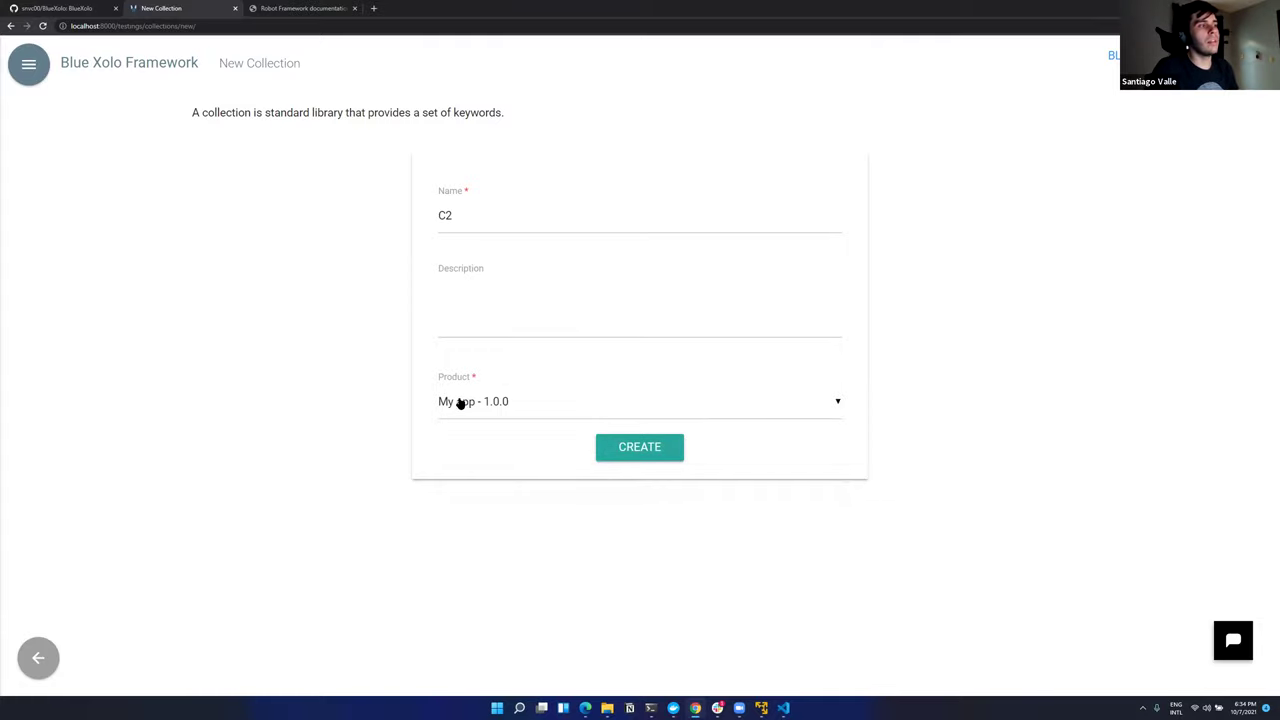
{"action": "left_click", "coordinate": [508, 417]}
{"action": "left_click", "coordinate": [506, 477]}
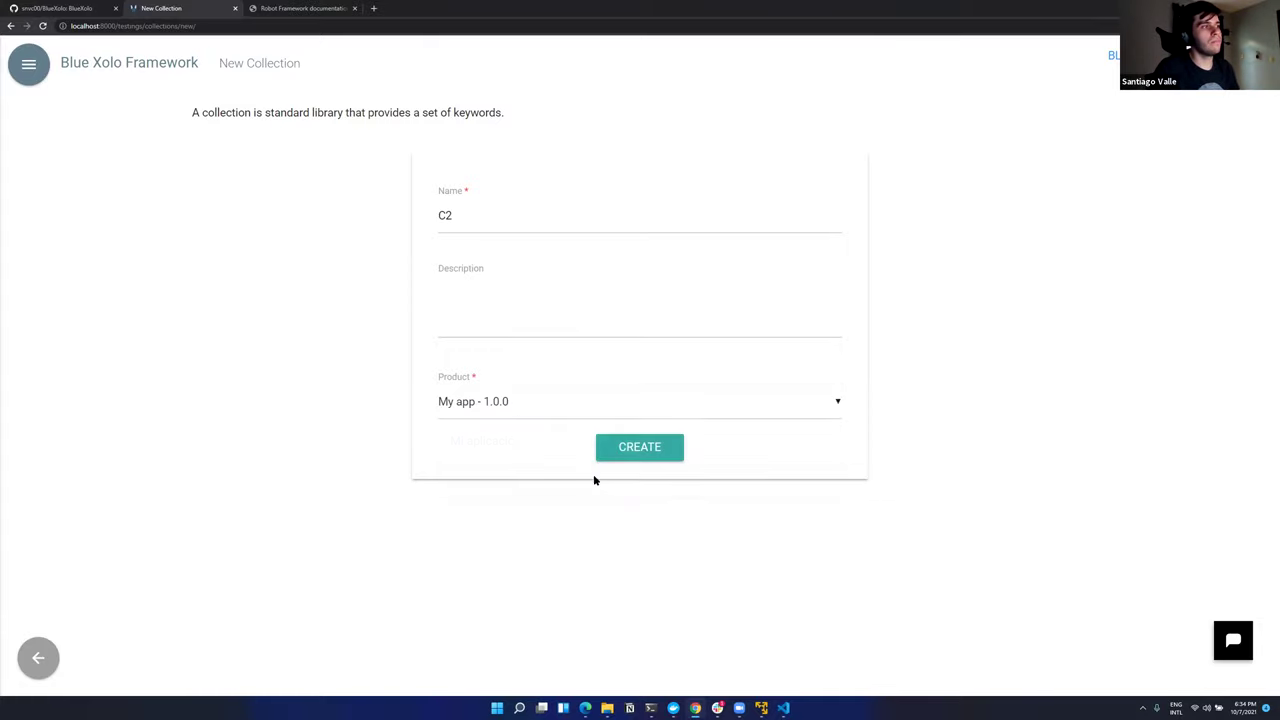
{"action": "left_click", "coordinate": [651, 453]}
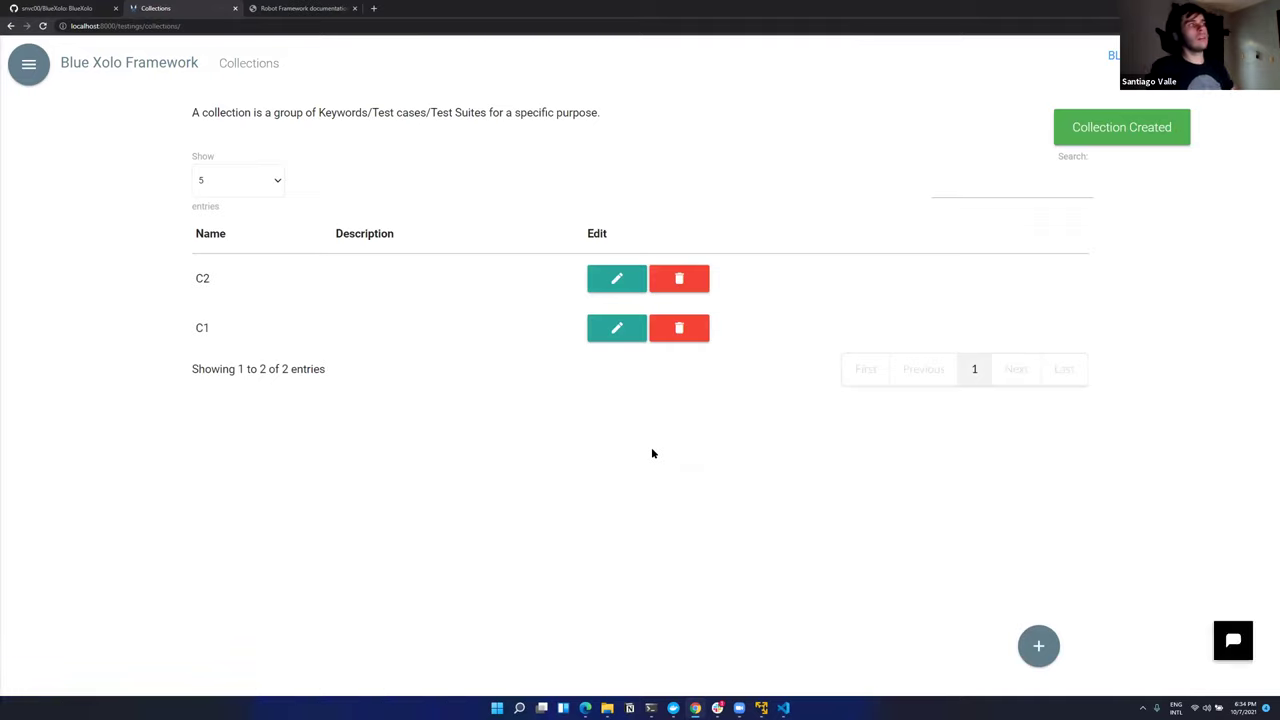
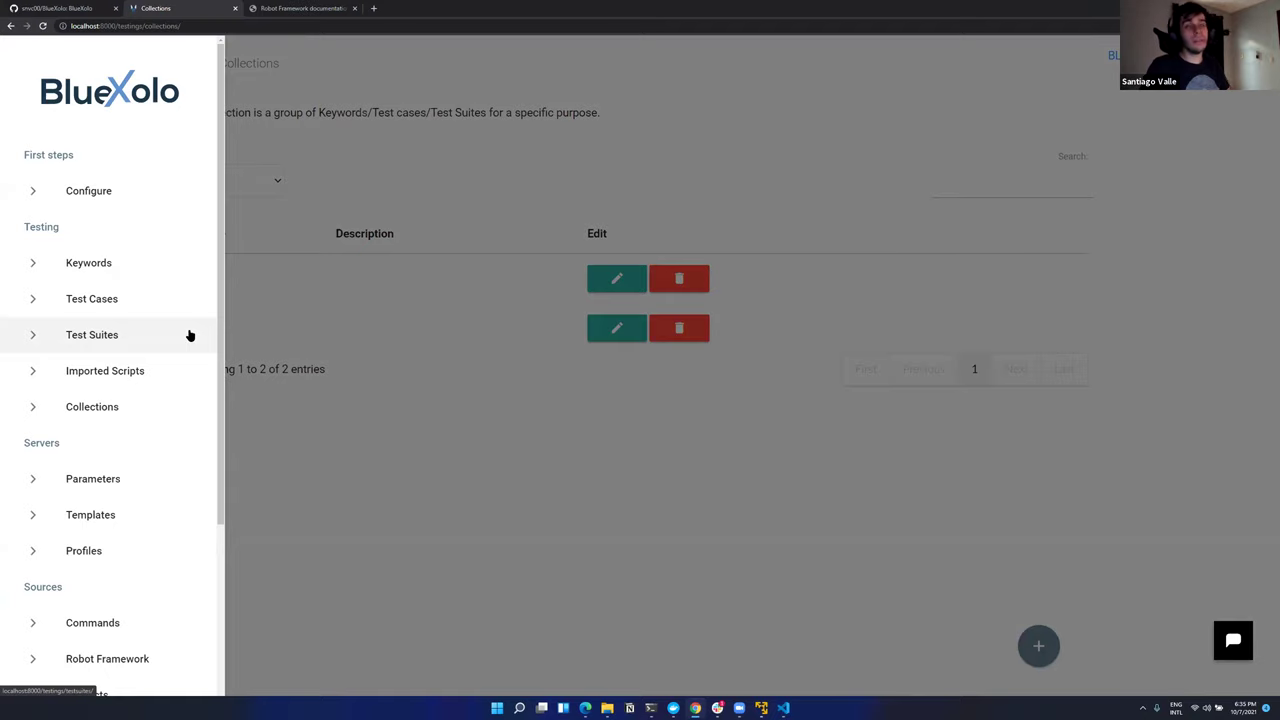
Step: Start a new server profile named 'Robot Server 4.0' on the BaseConnection template
{"action": "left_click", "coordinate": [117, 556]}
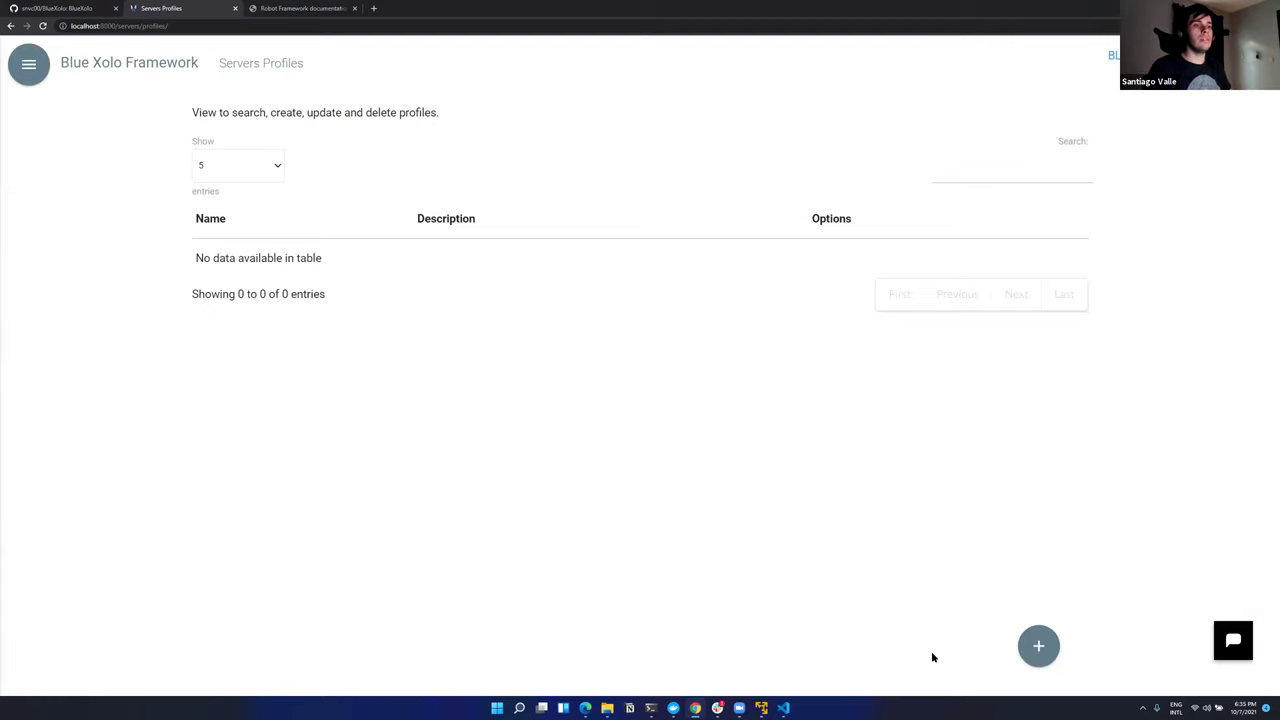
{"action": "left_click", "coordinate": [1039, 646]}
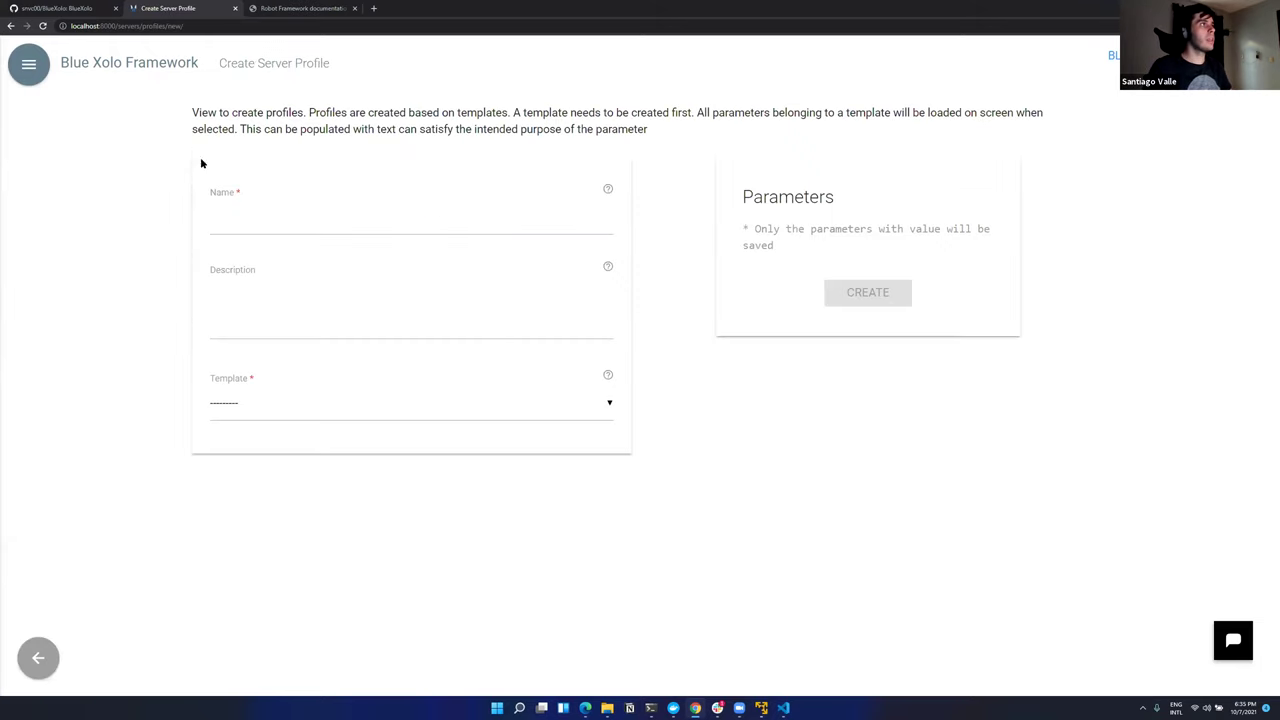
{"action": "left_click", "coordinate": [14, 76]}
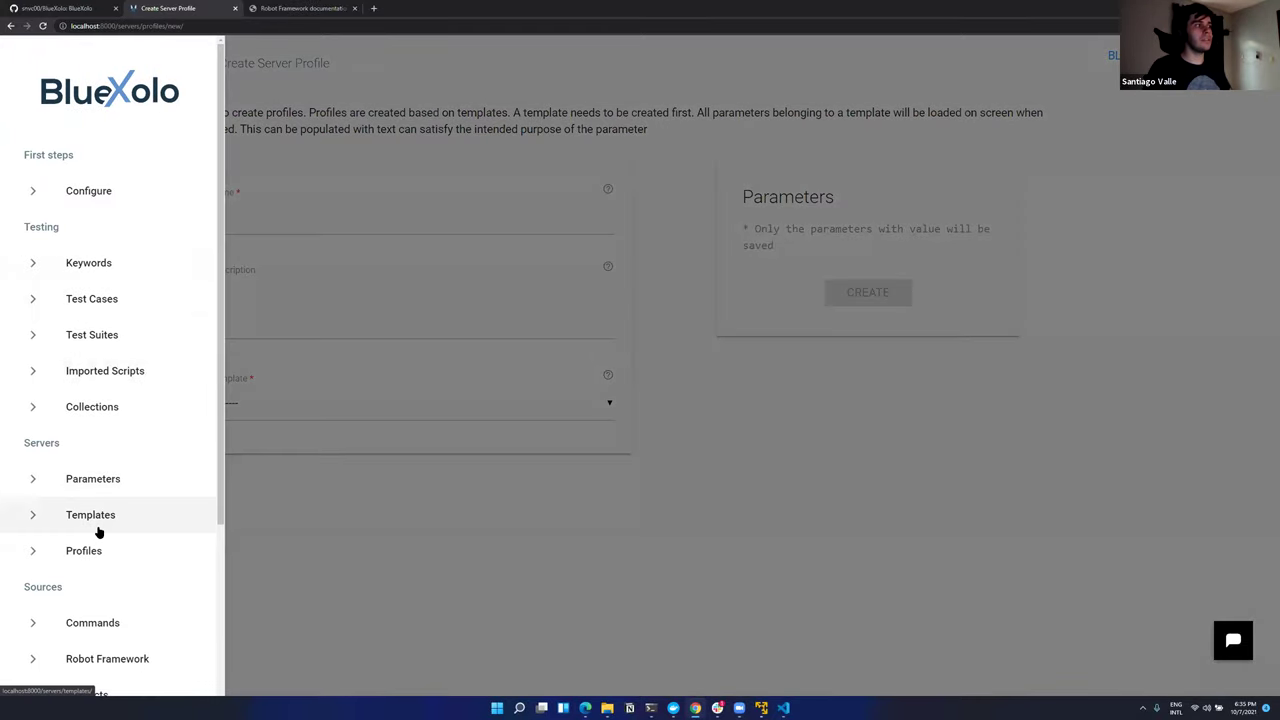
{"action": "left_click", "coordinate": [110, 550]}
{"action": "left_click", "coordinate": [1038, 646]}
{"action": "left_click", "coordinate": [388, 230]}
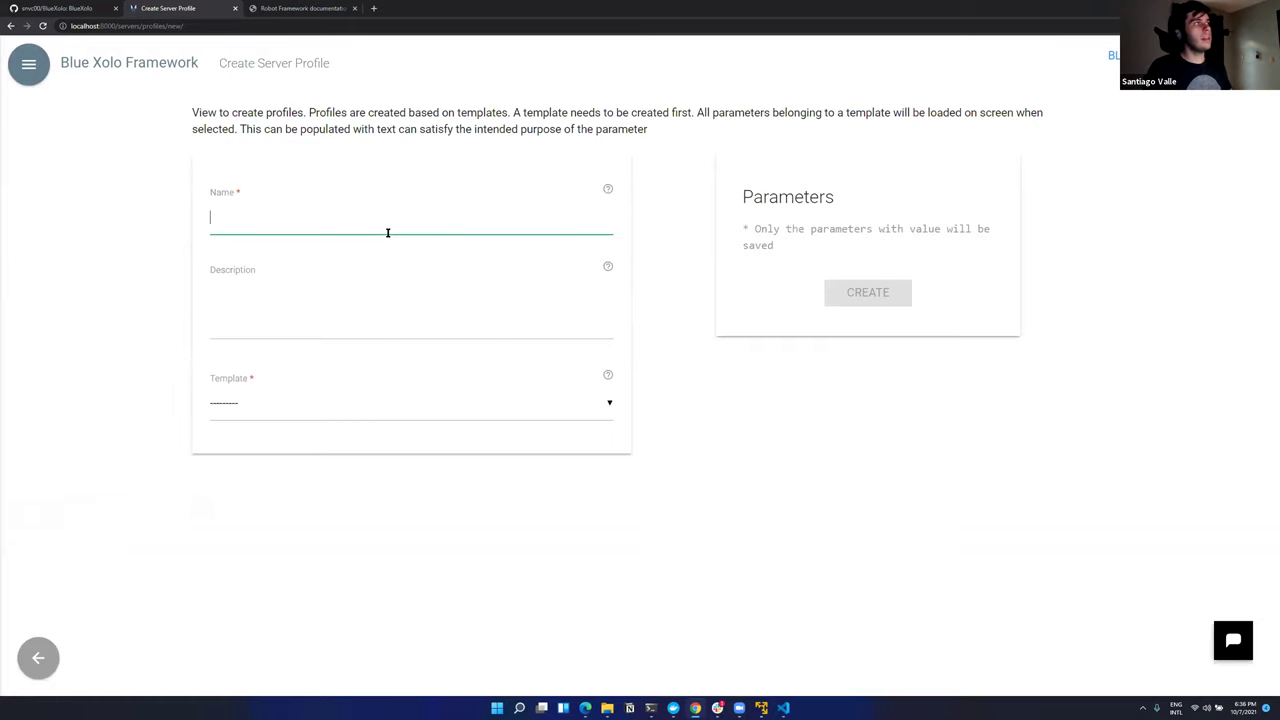
{"action": "type", "text": "Robo"}
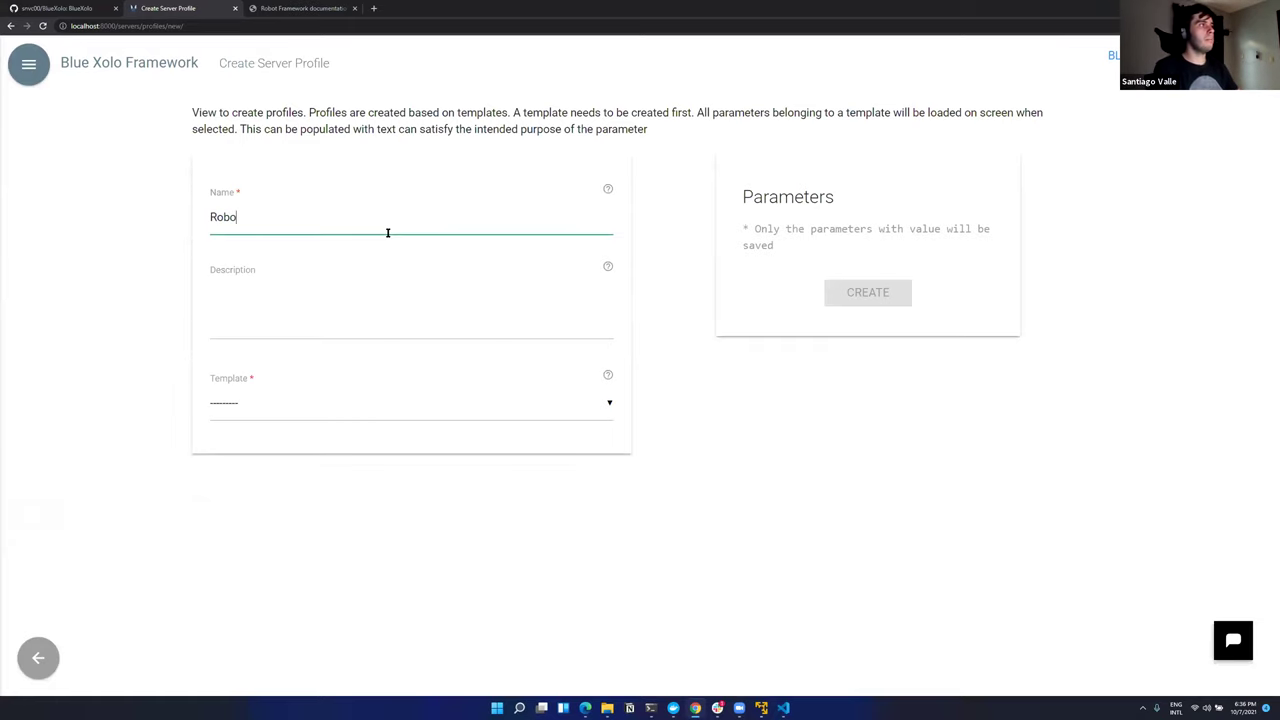
{"action": "type", "text": "t Server "}
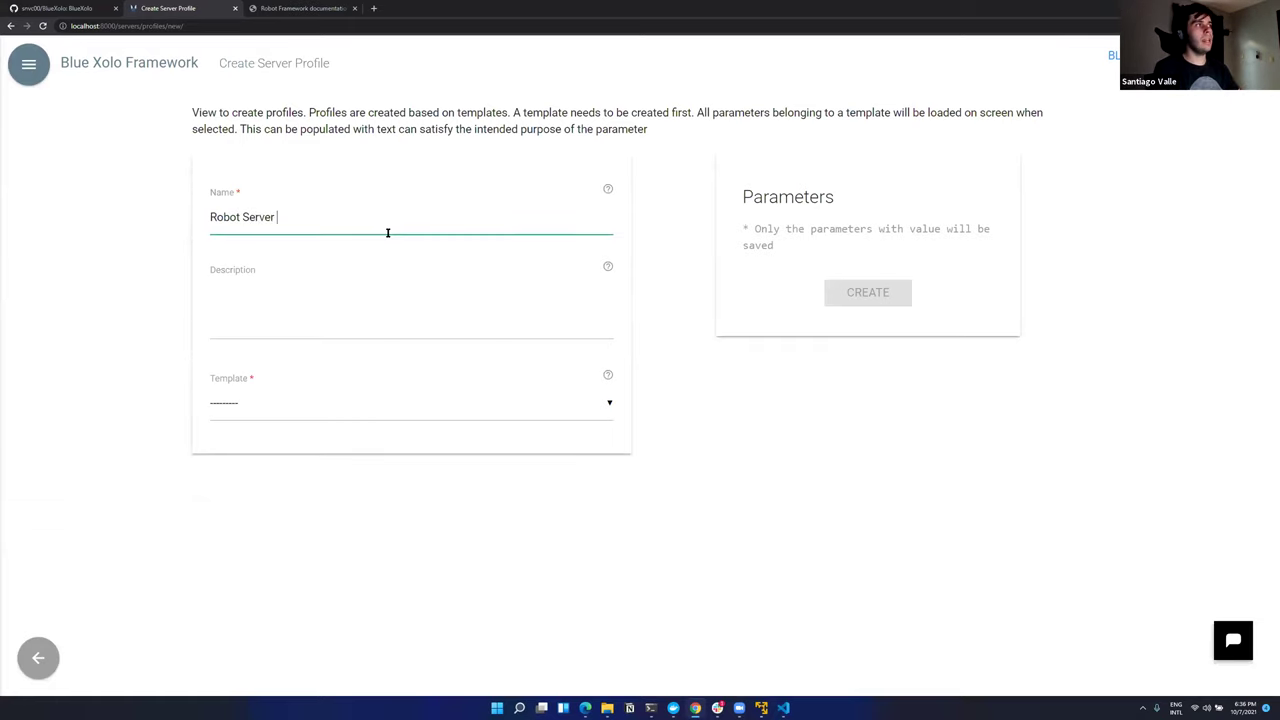
{"action": "type", "text": "4.0"}
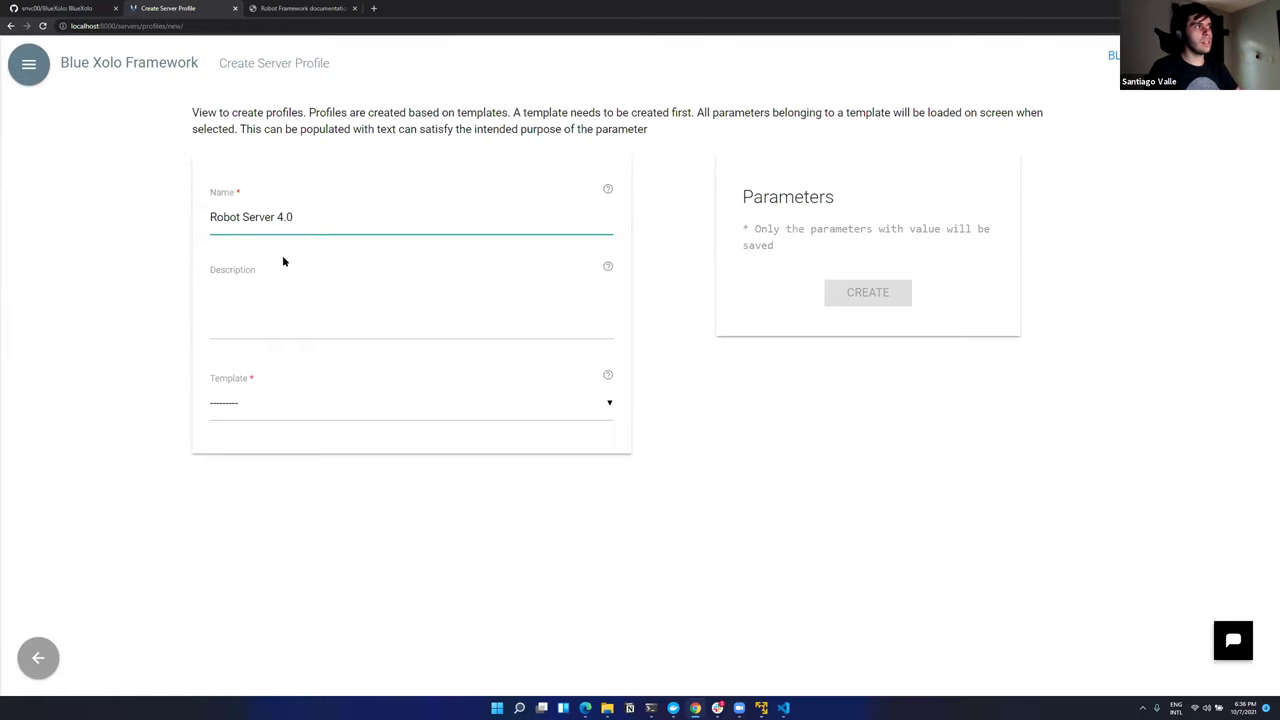
{"action": "left_click", "coordinate": [272, 414]}
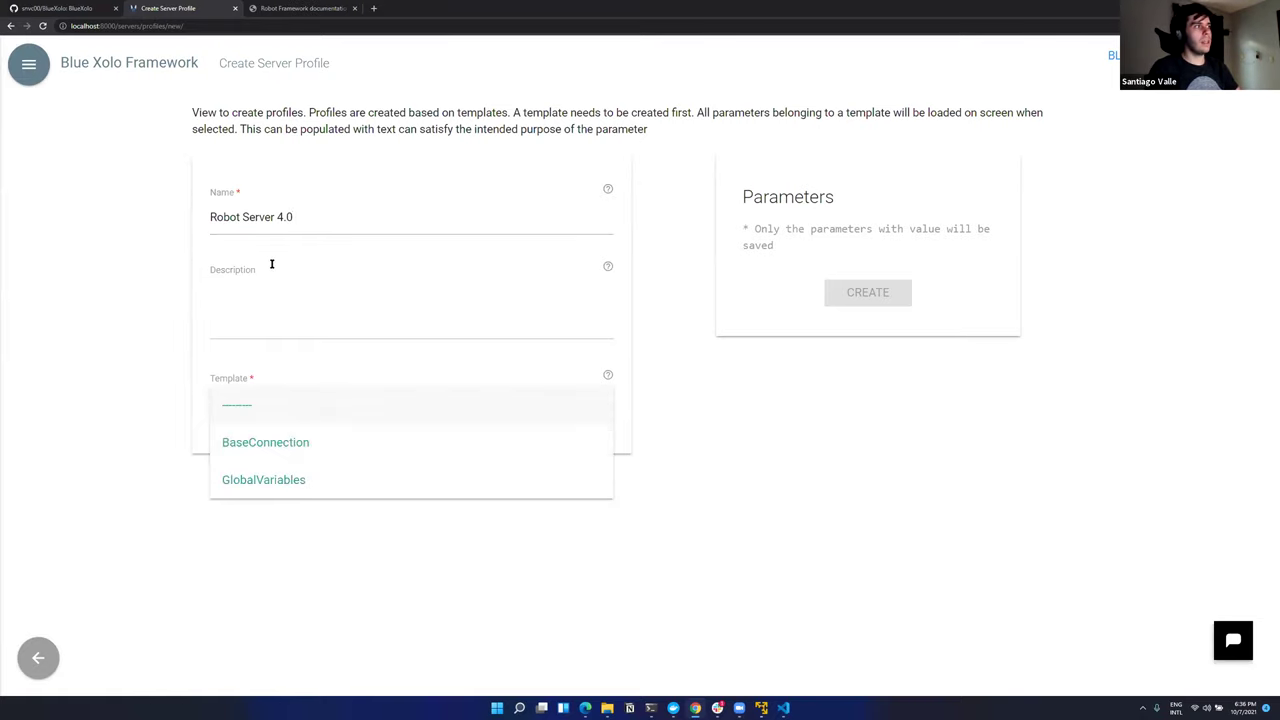
{"action": "left_click", "coordinate": [228, 446]}
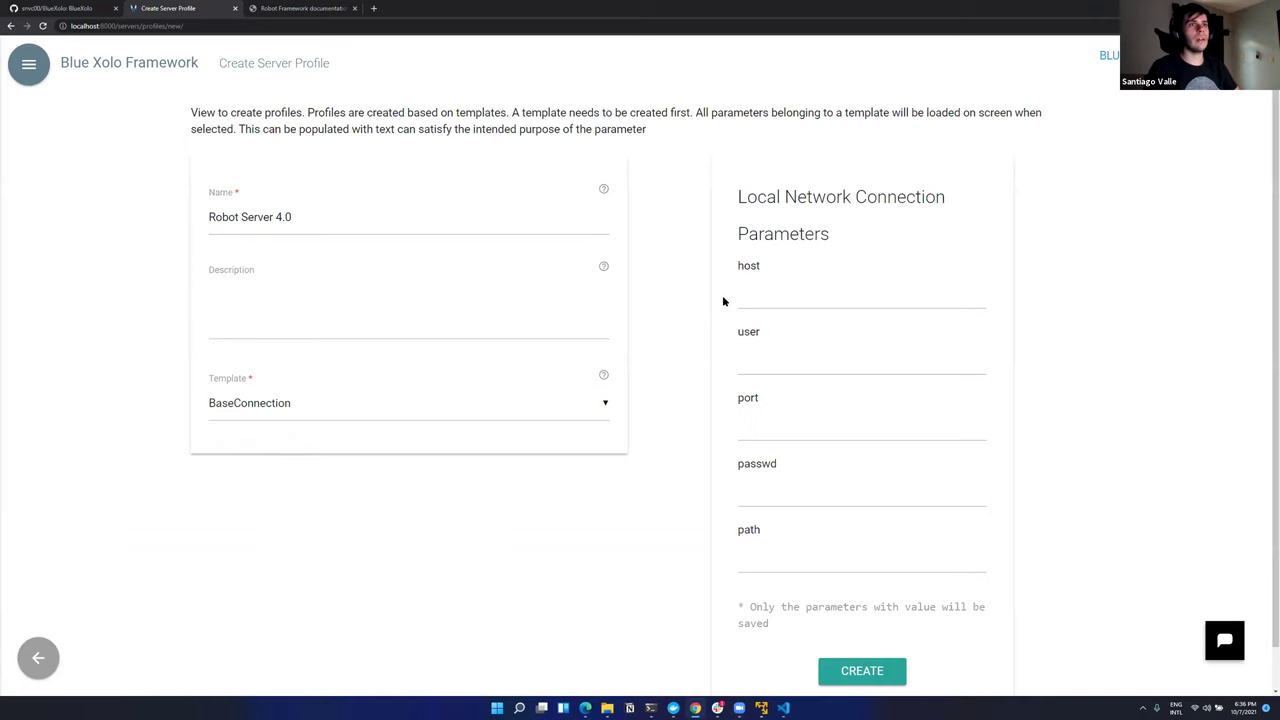
Step: Focus the empty host field, then open a fresh PowerShell tab in Windows Terminal
{"action": "scroll", "coordinate": [705, 330], "scroll_direction": "down", "scroll_amount": 1}
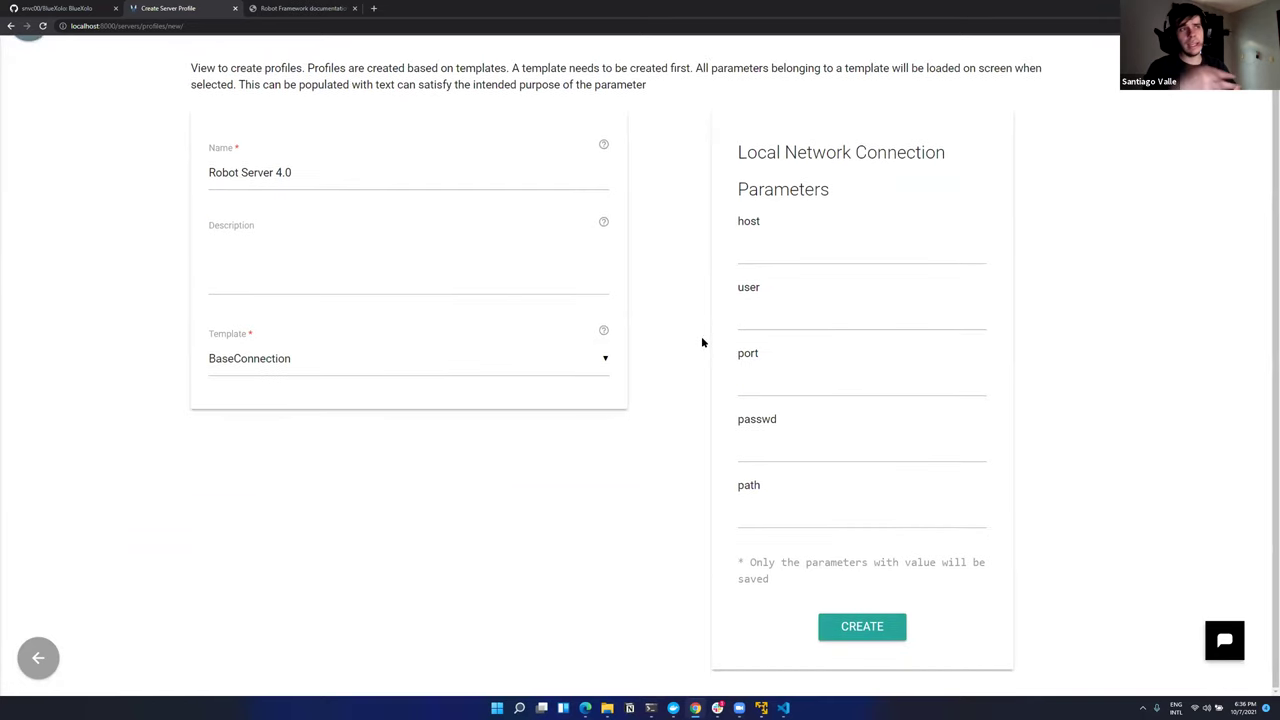
{"action": "left_click", "coordinate": [764, 247]}
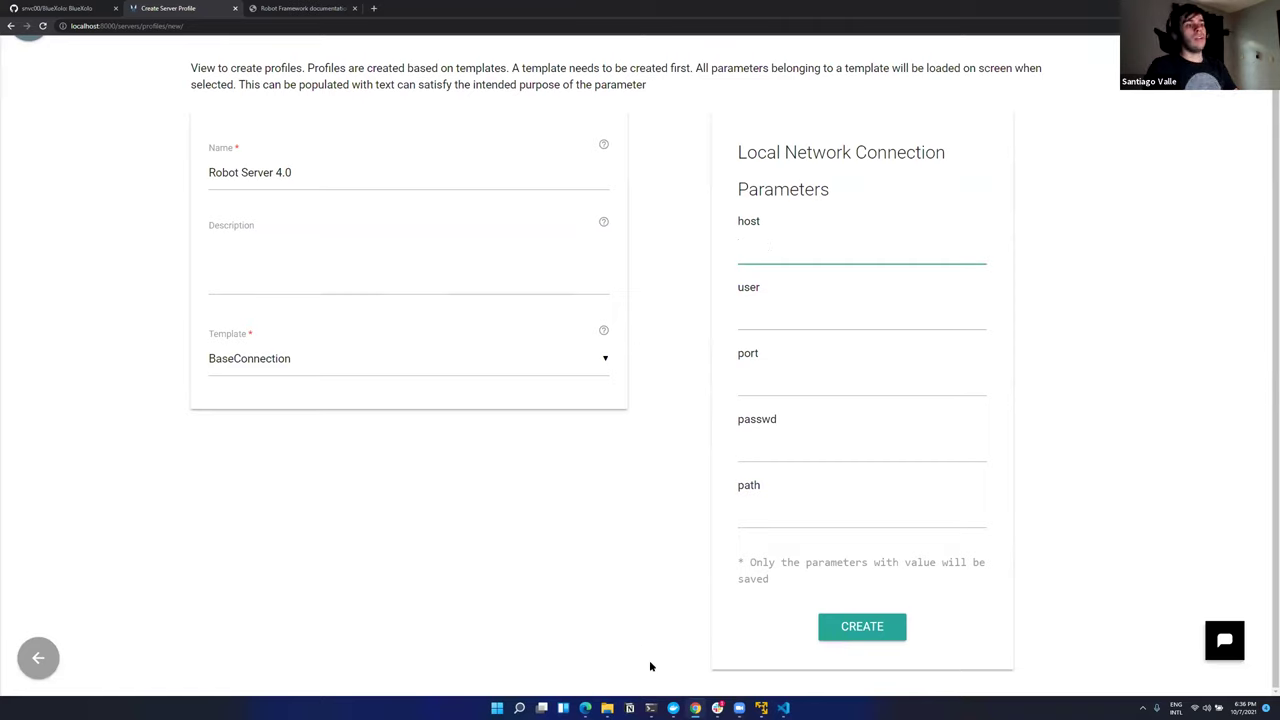
{"action": "mouse_move", "coordinate": [651, 707]}
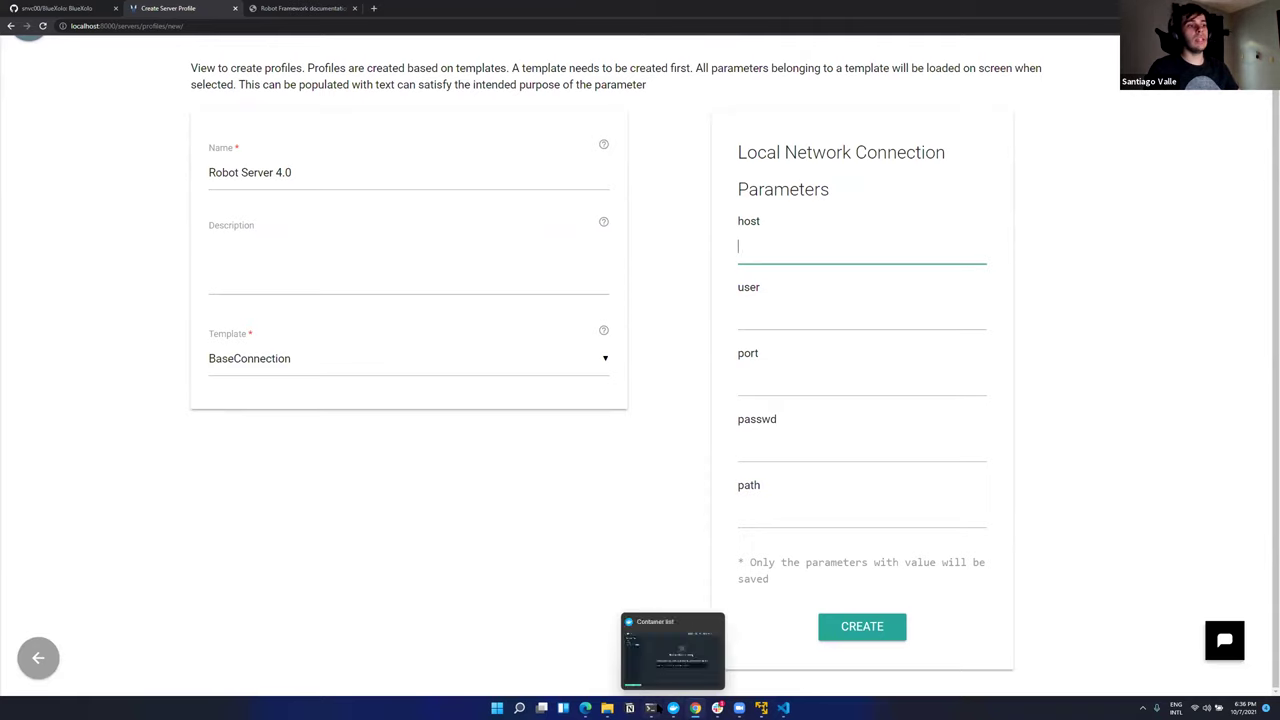
{"action": "key", "text": "alt+Tab"}
{"action": "left_click", "coordinate": [135, 7]}
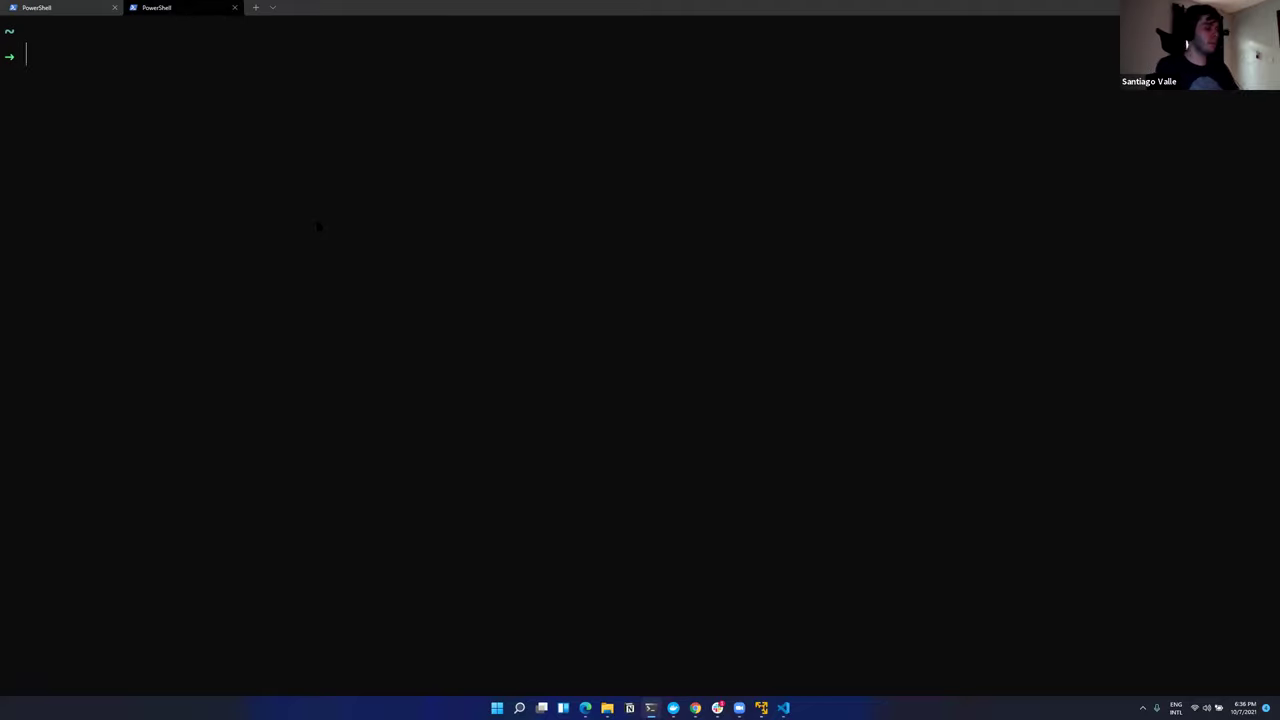
Step: Run docker ps and copy the robot4.0 container name from the NAMES column
{"action": "type", "text": "docker ps"}
{"action": "key", "text": "Return"}
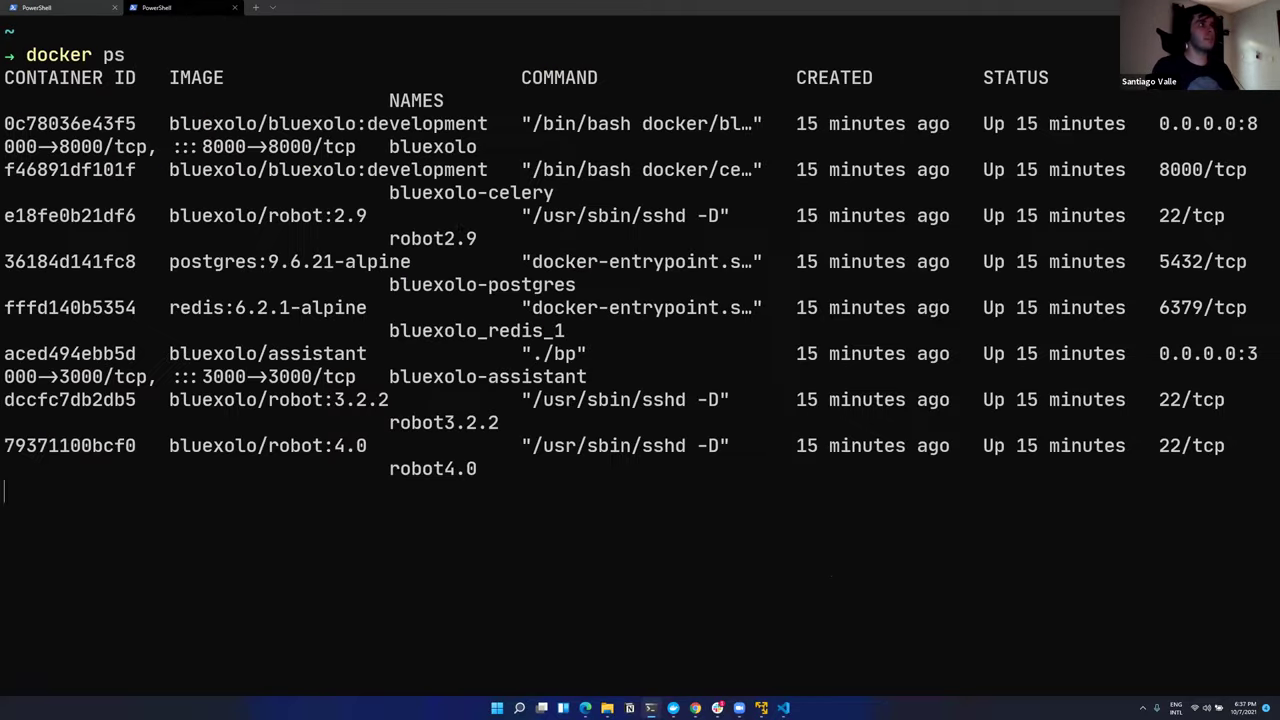
{"action": "key", "text": "ctrl+minus"}
{"action": "key", "text": "ctrl+minus"}
{"action": "key", "text": "ctrl+minus"}
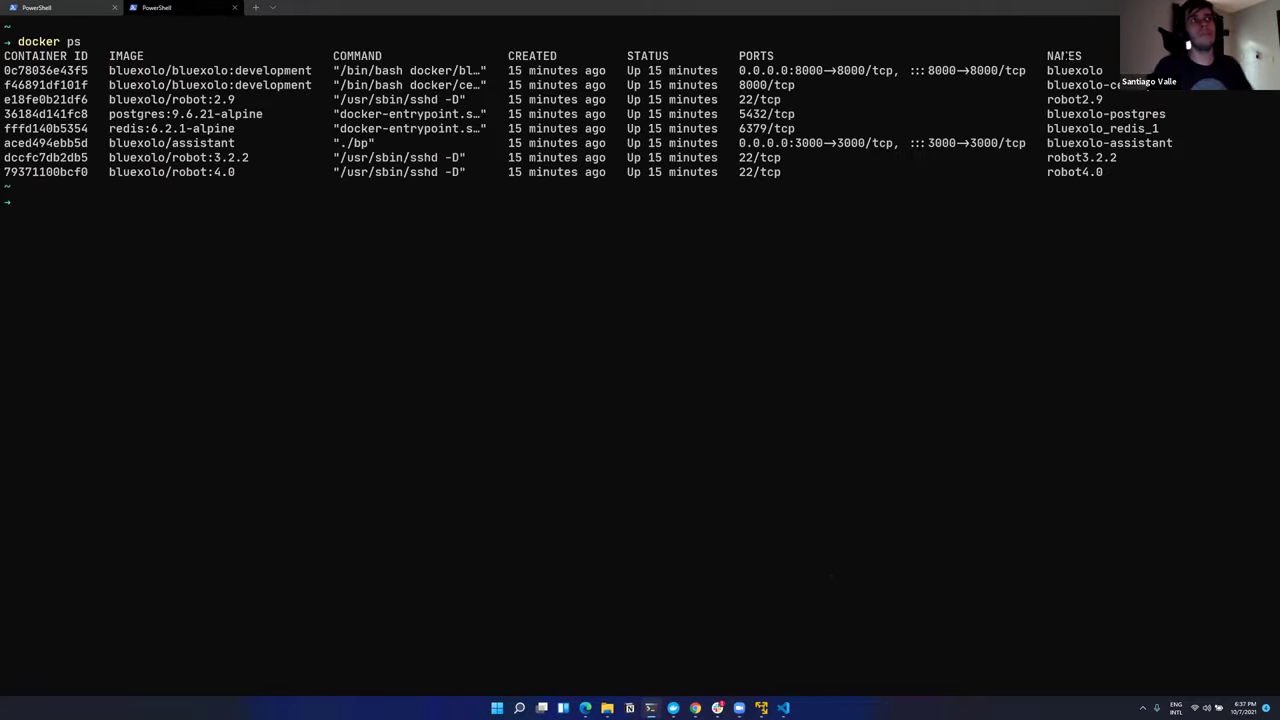
{"action": "double_click", "coordinate": [1068, 56]}
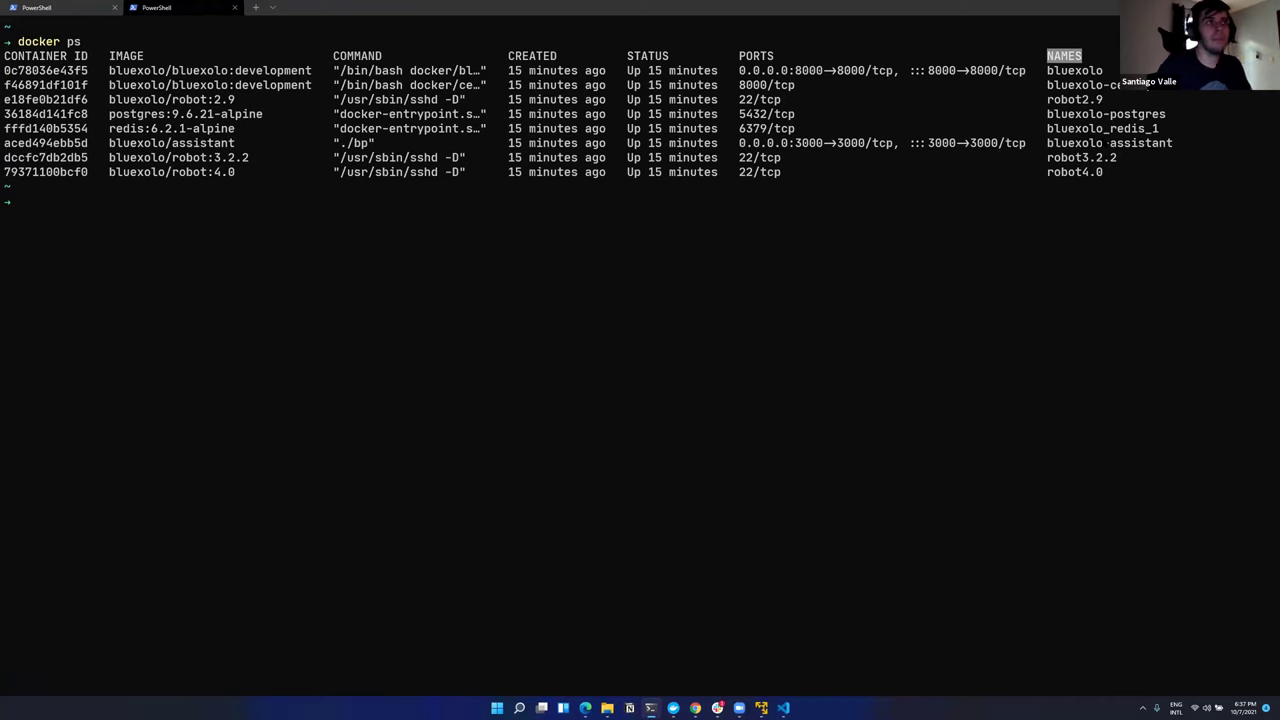
{"action": "left_click_drag", "start_coordinate": [1047, 100], "coordinate": [1103, 100]}
{"action": "mouse_move", "coordinate": [1047, 172]}
{"action": "left_mouse_down"}
{"action": "mouse_move", "coordinate": [1101, 172]}
{"action": "mouse_move", "coordinate": [1047, 172]}
{"action": "left_mouse_up"}
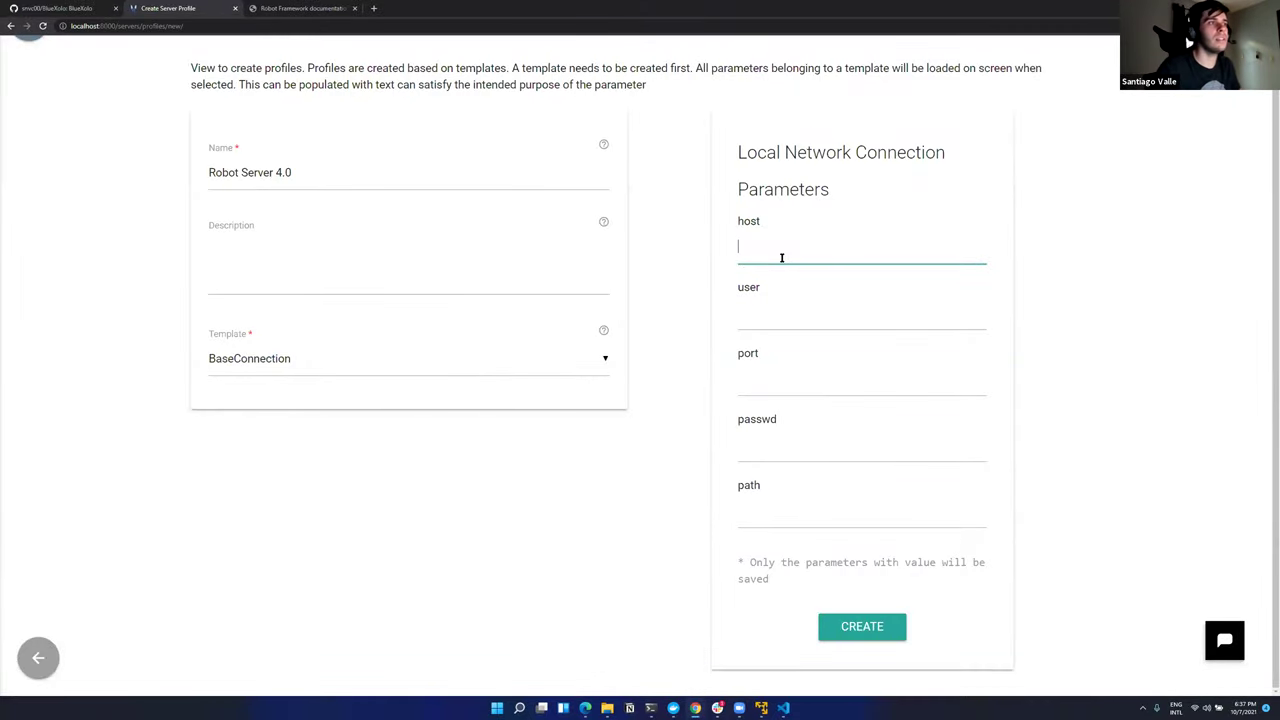
Step: Fill in host robot4.0, user robot, port 22, the account password and path /robot
{"action": "type", "text": "robot4.0"}
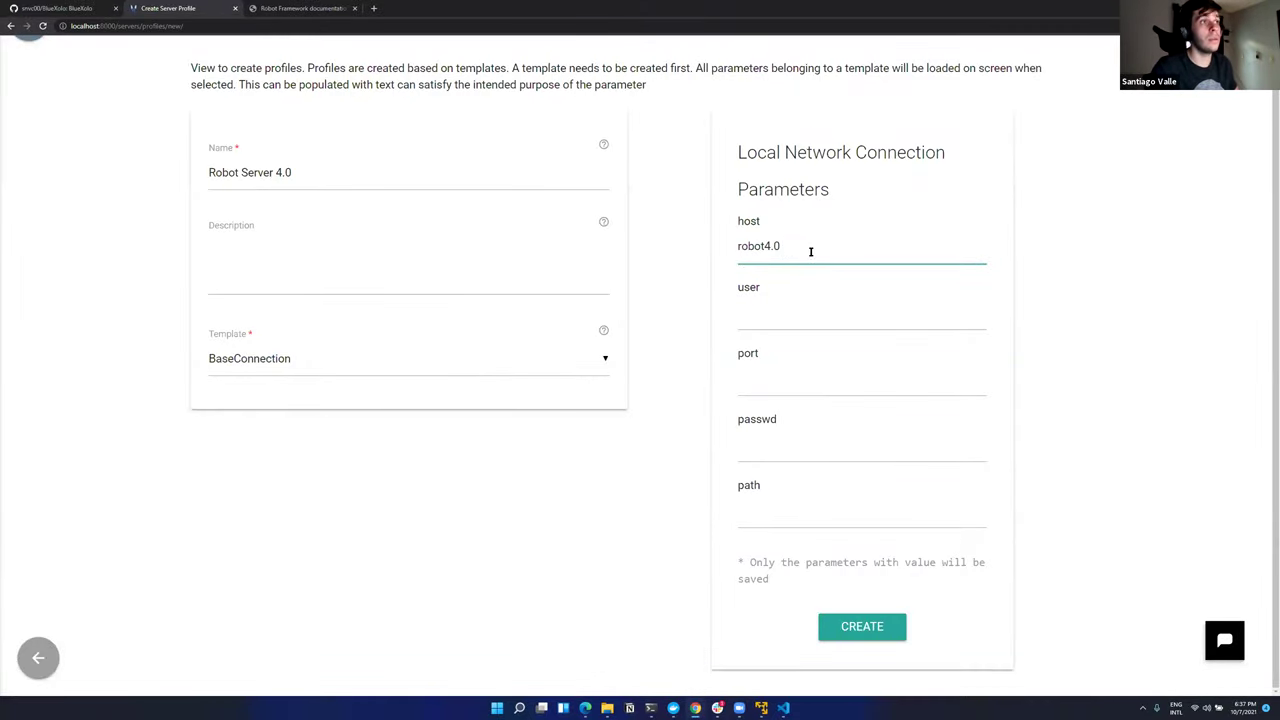
{"action": "left_click", "coordinate": [767, 312]}
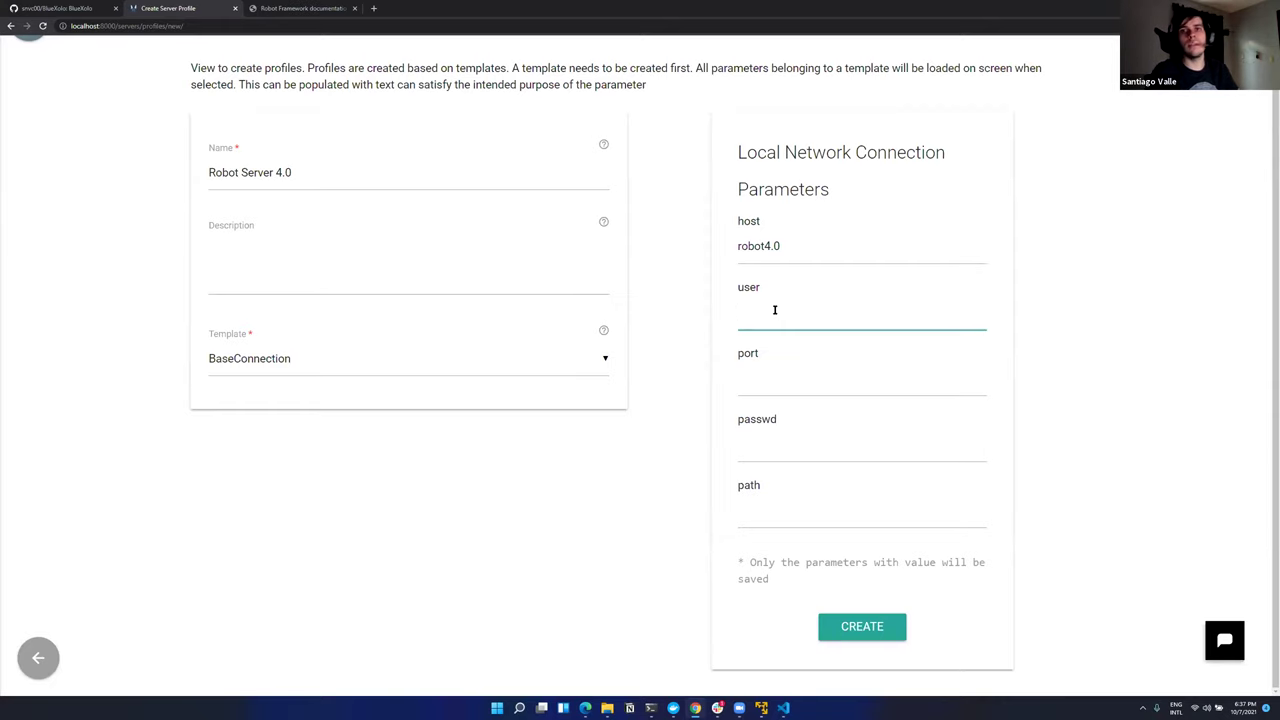
{"action": "type", "text": "robot"}
{"action": "key", "text": "Tab"}
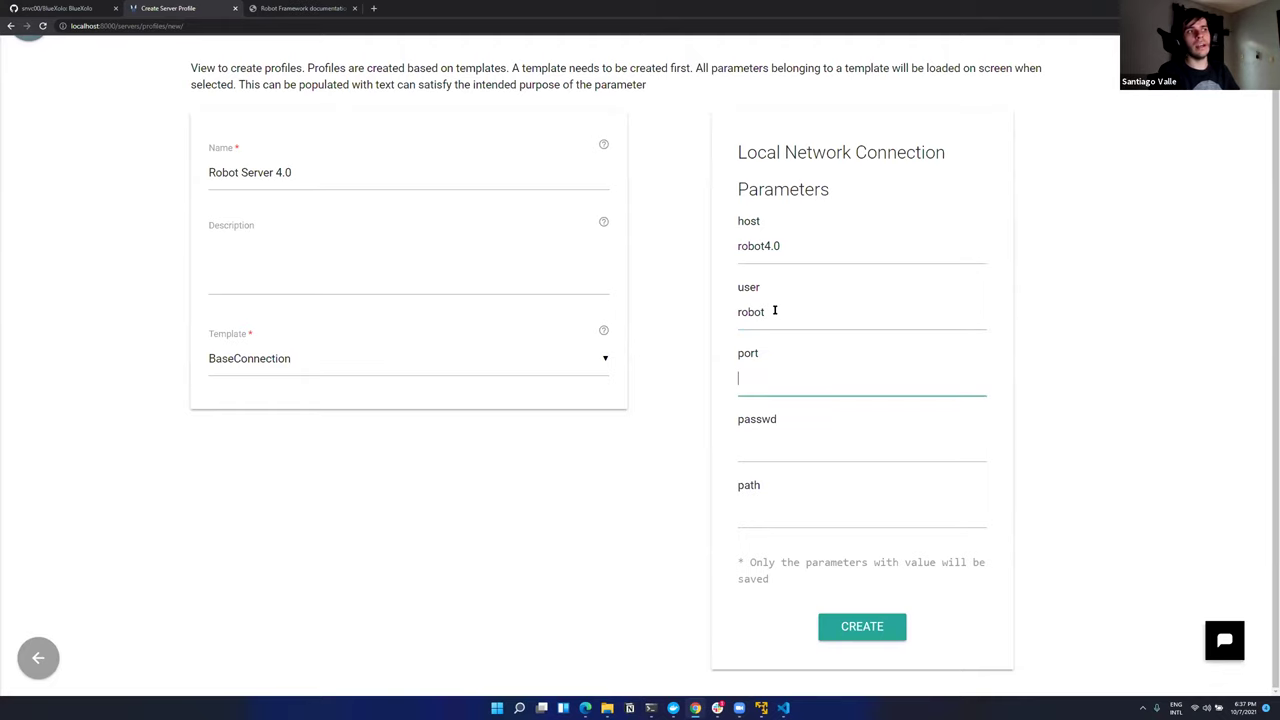
{"action": "type", "text": "12"}
{"action": "key", "text": "BackSpace"}
{"action": "key", "text": "BackSpace"}
{"action": "type", "text": "22"}
{"action": "key", "text": "Tab"}
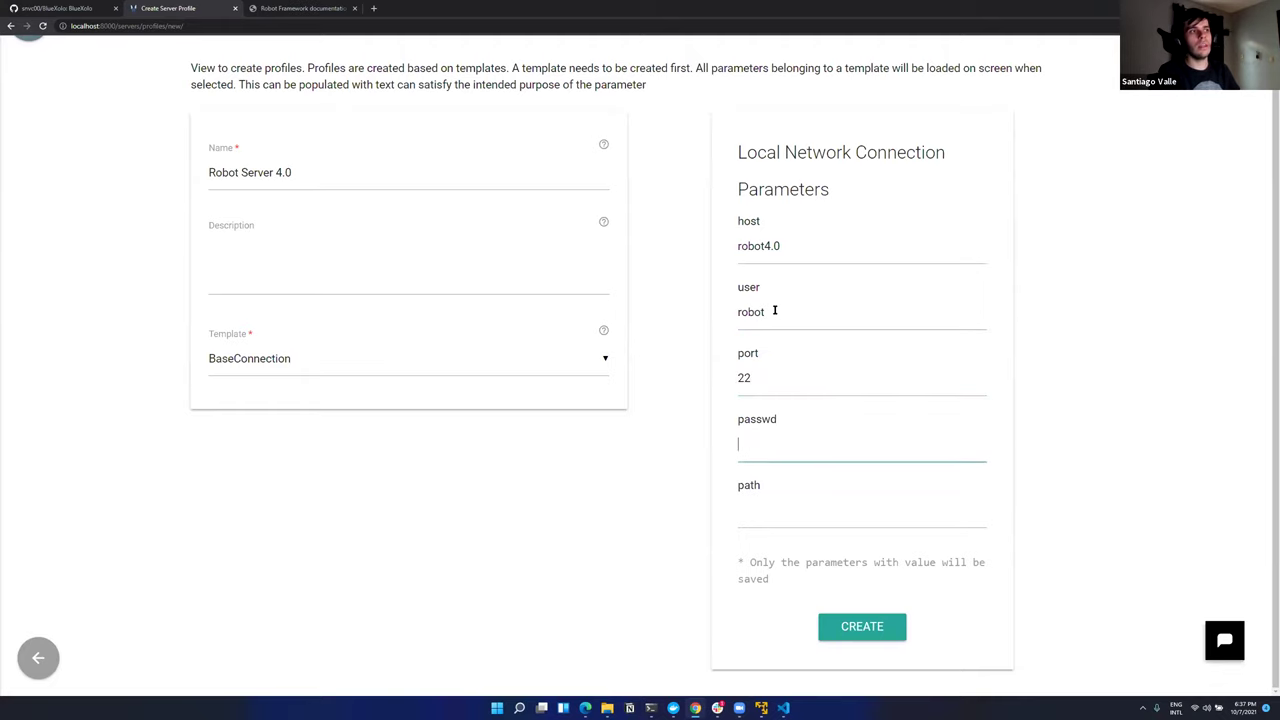
{"action": "type", "text": "bluexolo"}
{"action": "key", "text": "Tab"}
{"action": "type", "text": "/robot"}
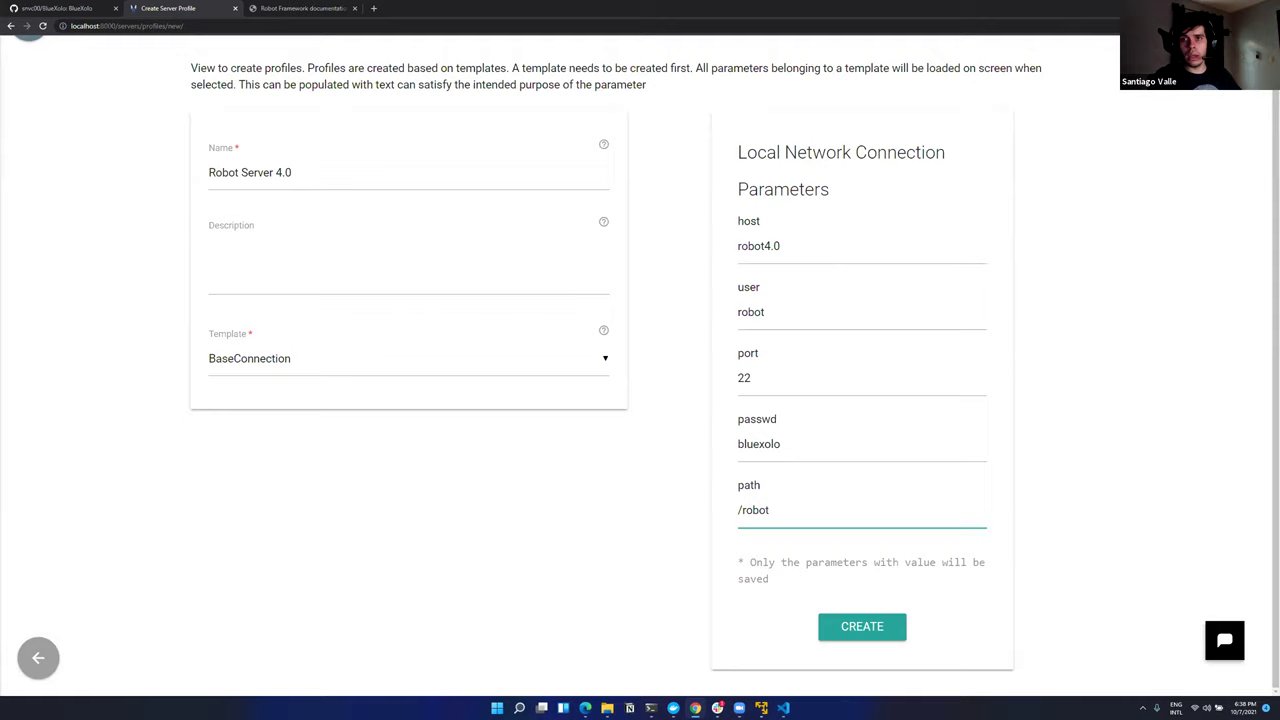
Step: Review the entered connection values and create the Robot Server 4.0 profile
{"action": "double_click", "coordinate": [775, 245]}
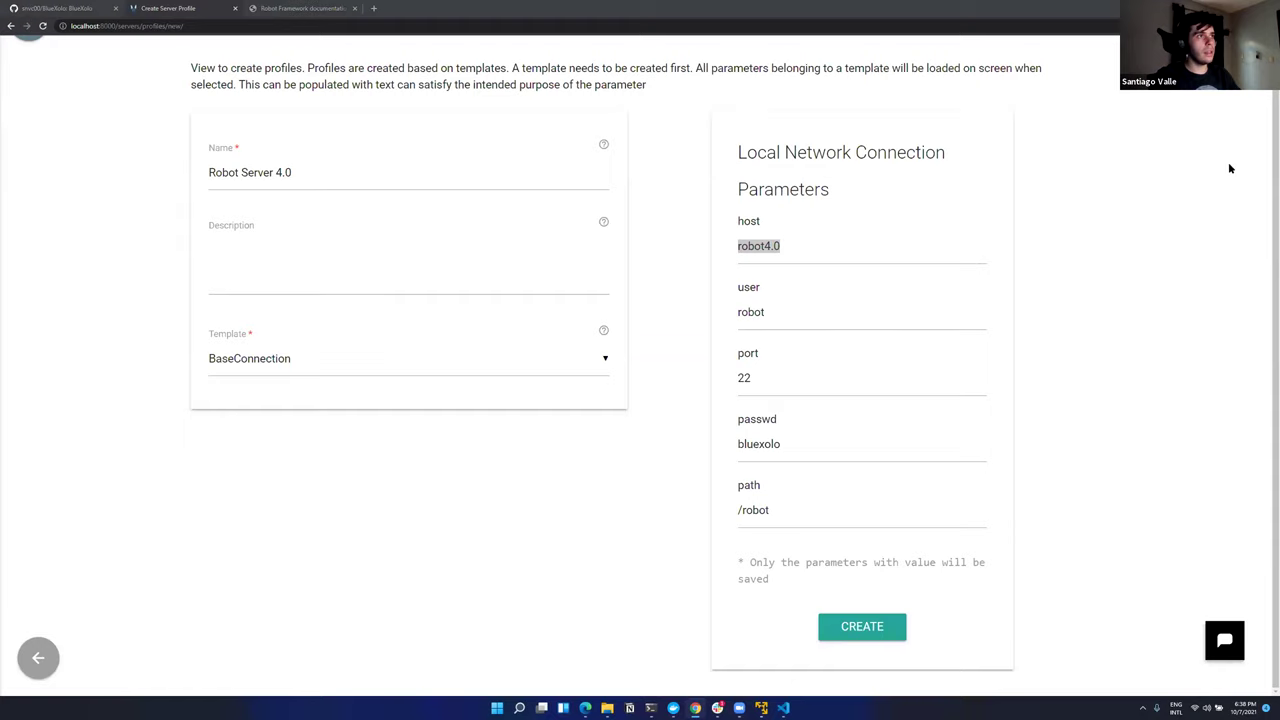
{"action": "double_click", "coordinate": [768, 318]}
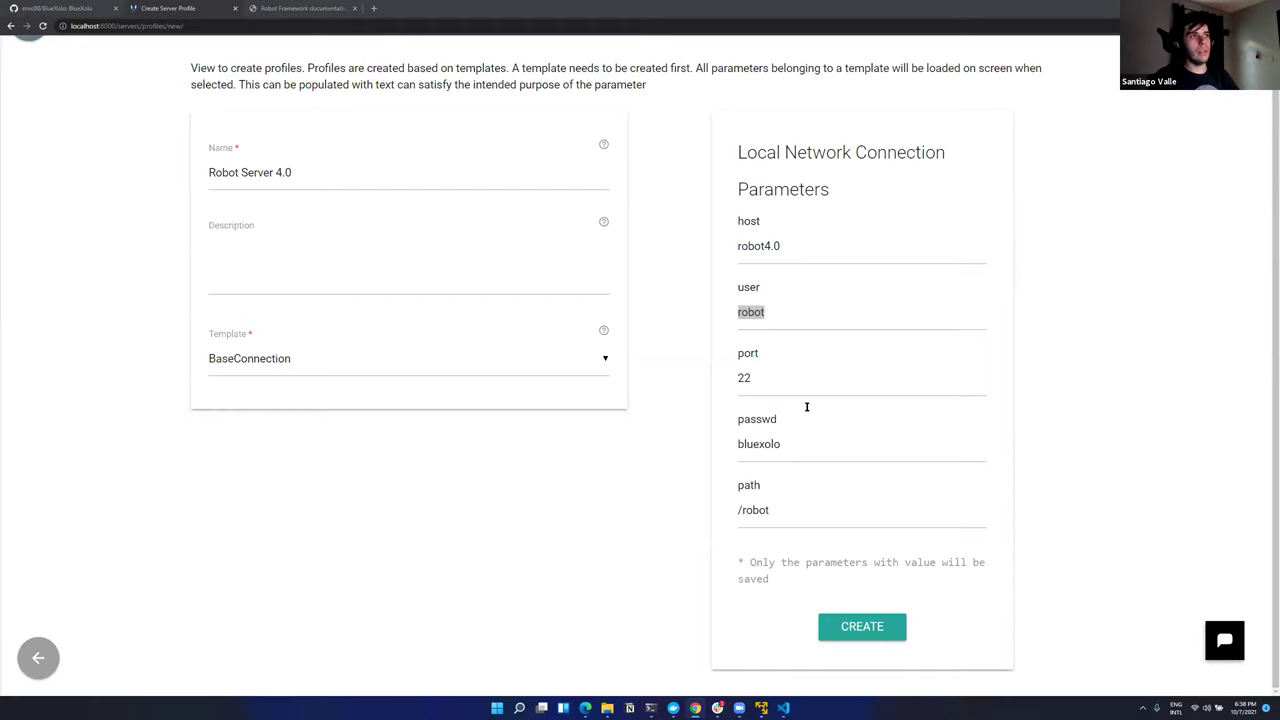
{"action": "key", "text": "Tab"}
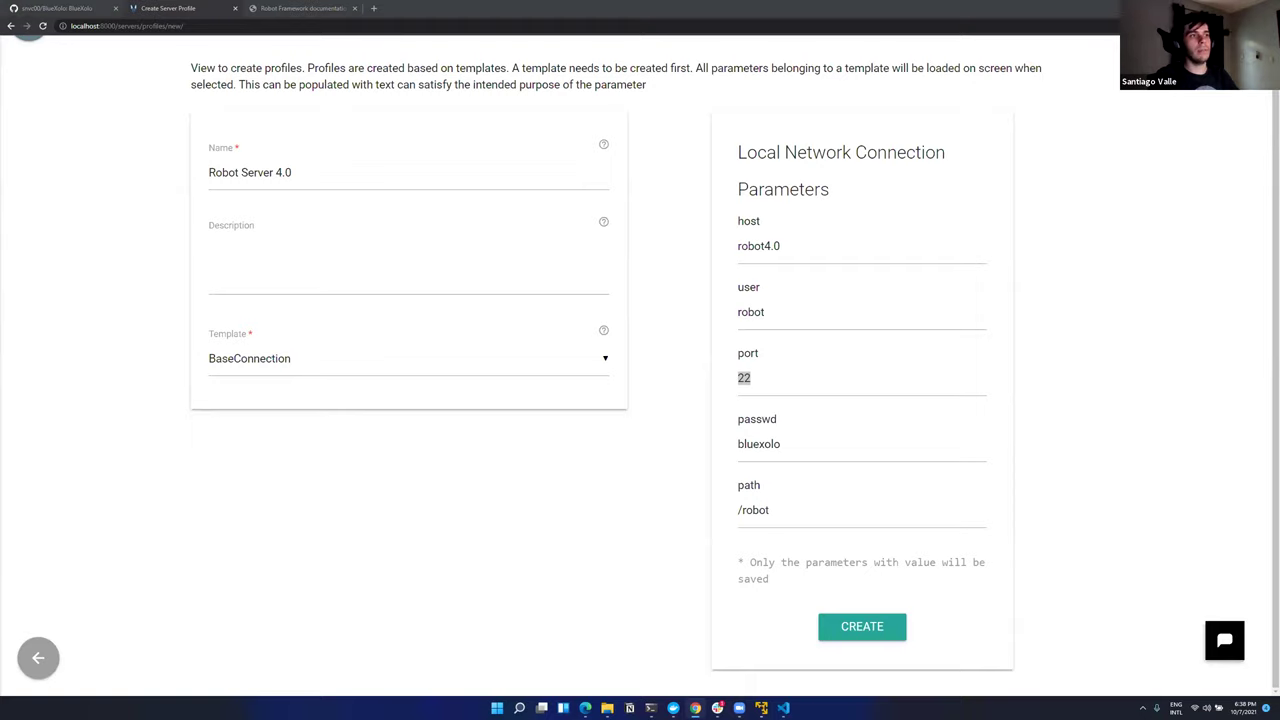
{"action": "left_click", "coordinate": [763, 445]}
{"action": "double_click", "coordinate": [763, 445]}
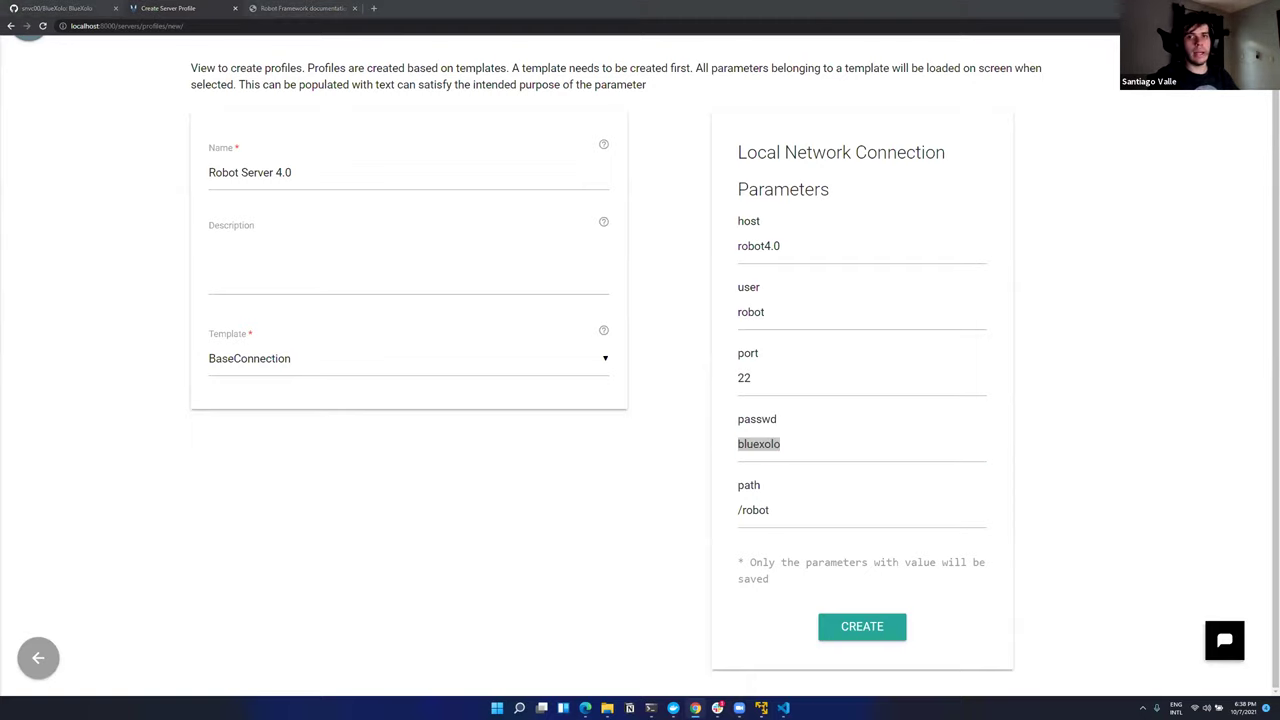
{"action": "triple_click", "coordinate": [751, 510]}
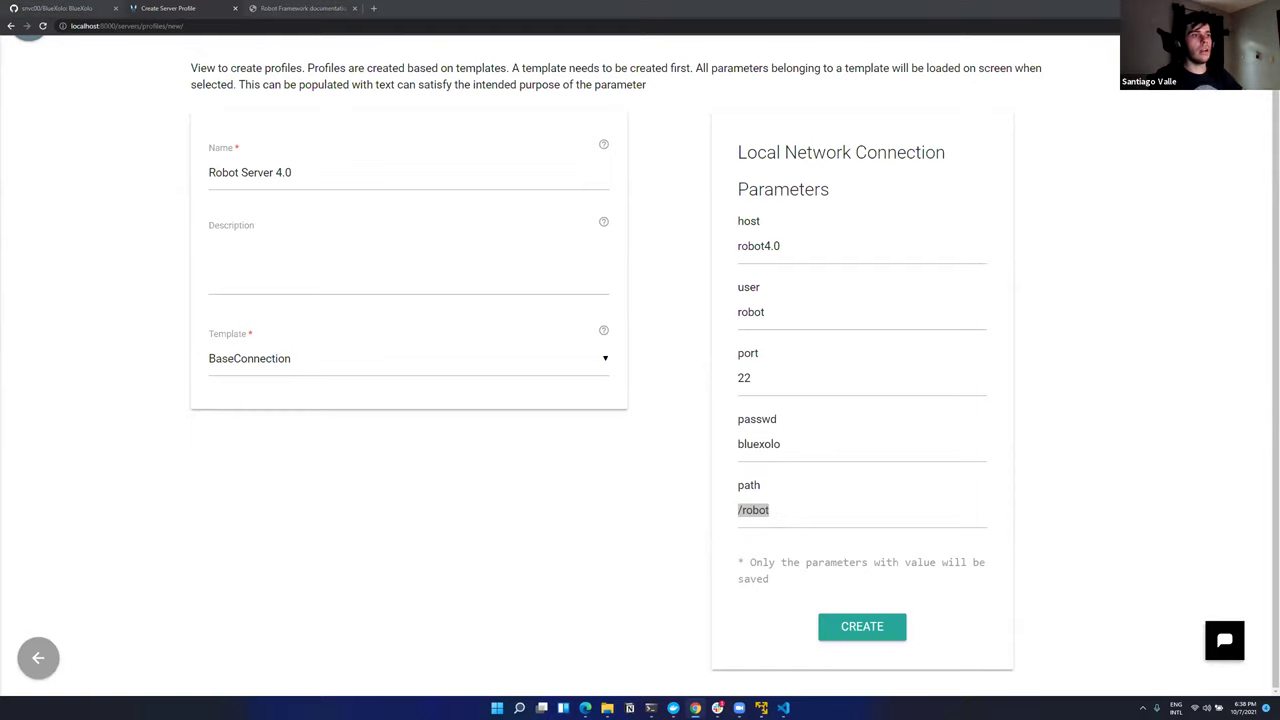
{"action": "left_click", "coordinate": [863, 628]}
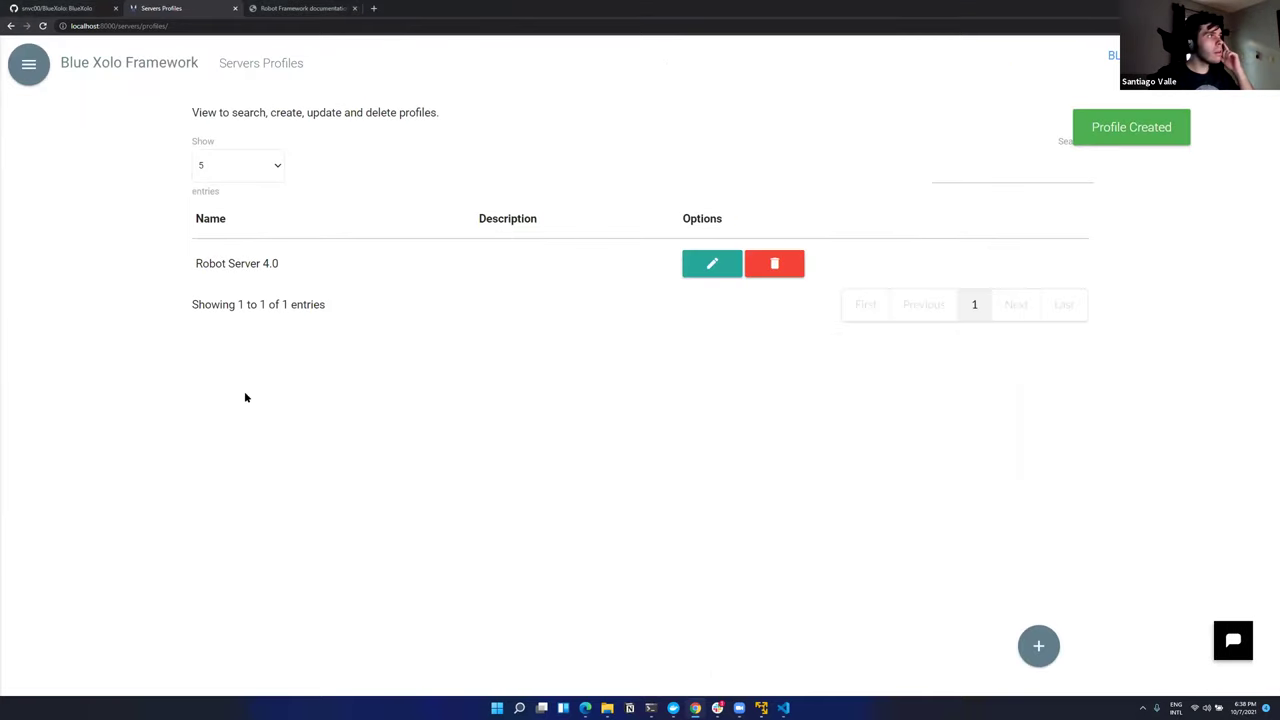
Step: Go to the Keywords list and start a new keyword in collection C1
{"action": "left_click", "coordinate": [26, 66]}
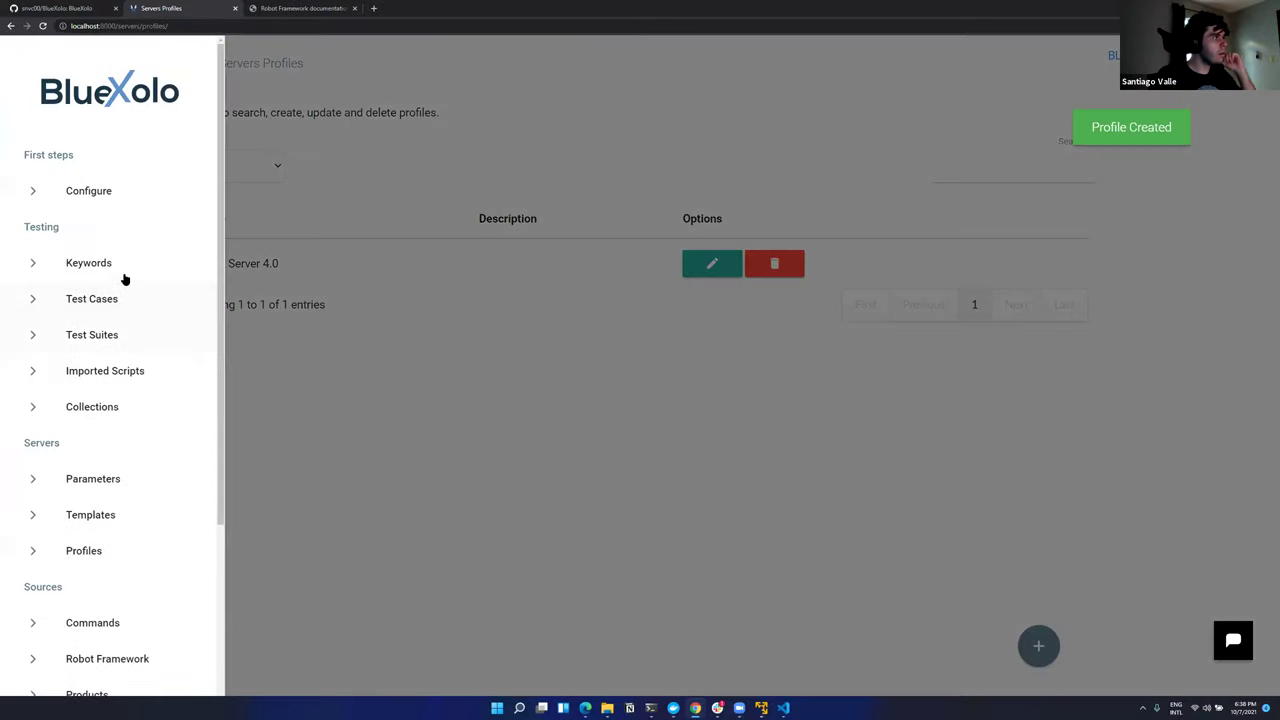
{"action": "left_click", "coordinate": [135, 266]}
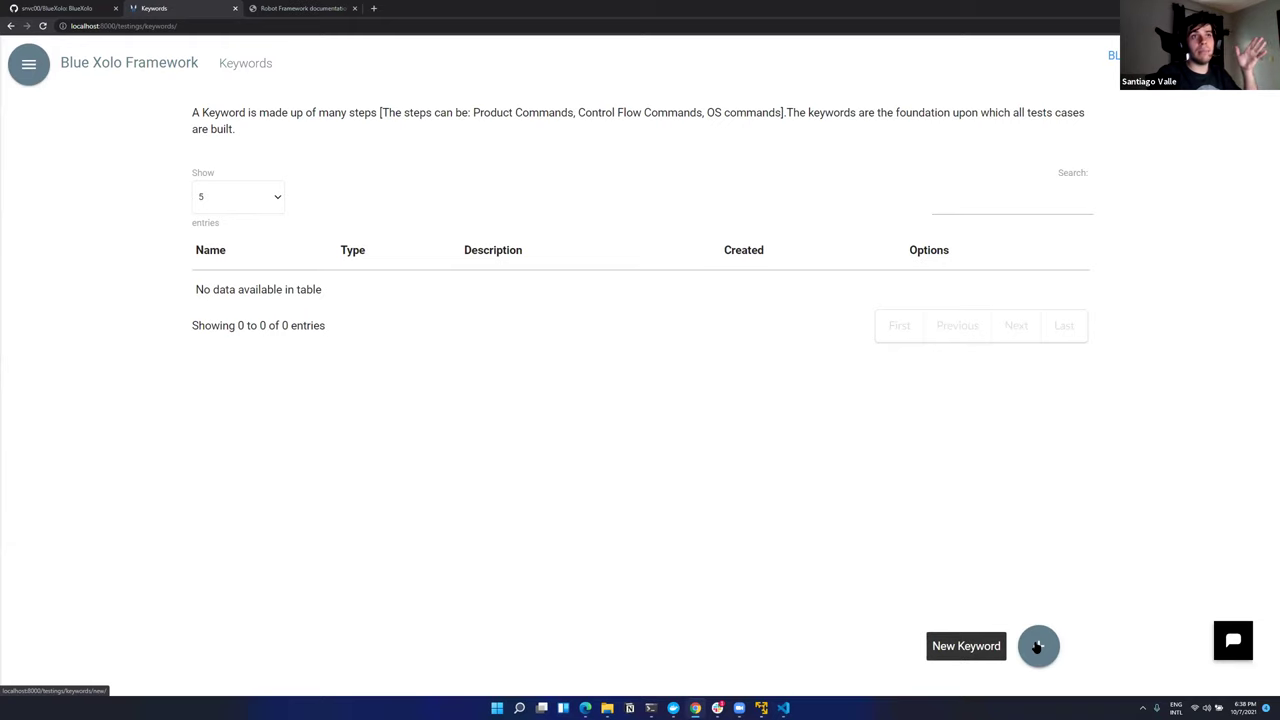
{"action": "left_click", "coordinate": [1038, 645]}
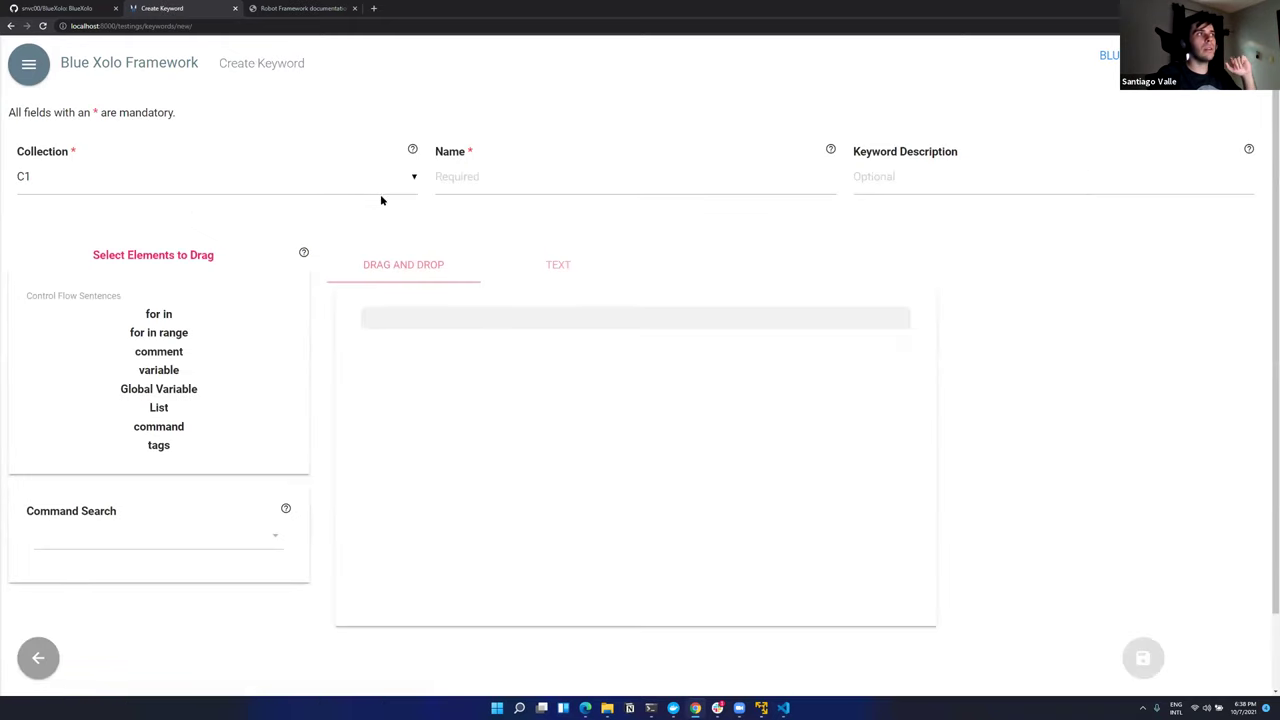
Step: Name the keyword 'Hola mundo' and add a BuiltIn Log To Console step
{"action": "left_click", "coordinate": [476, 177]}
{"action": "type", "text": "H"}
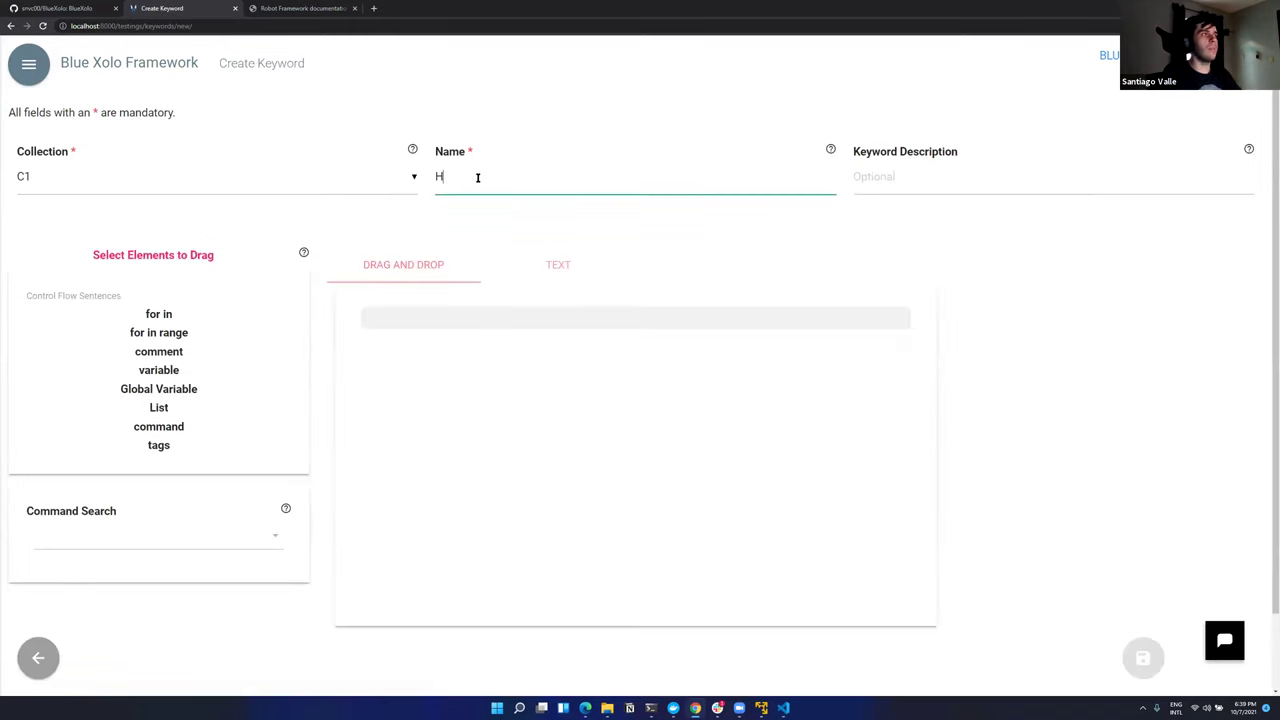
{"action": "type", "text": "ola mundo"}
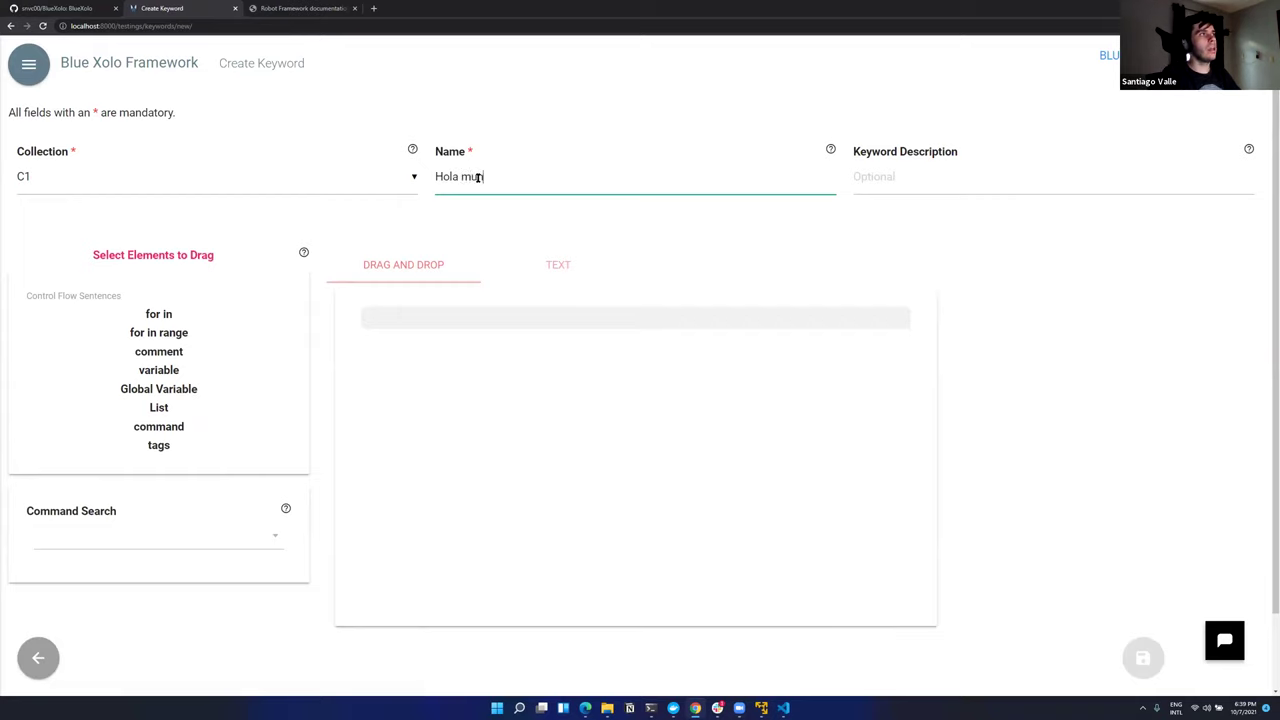
{"action": "left_click", "coordinate": [182, 535]}
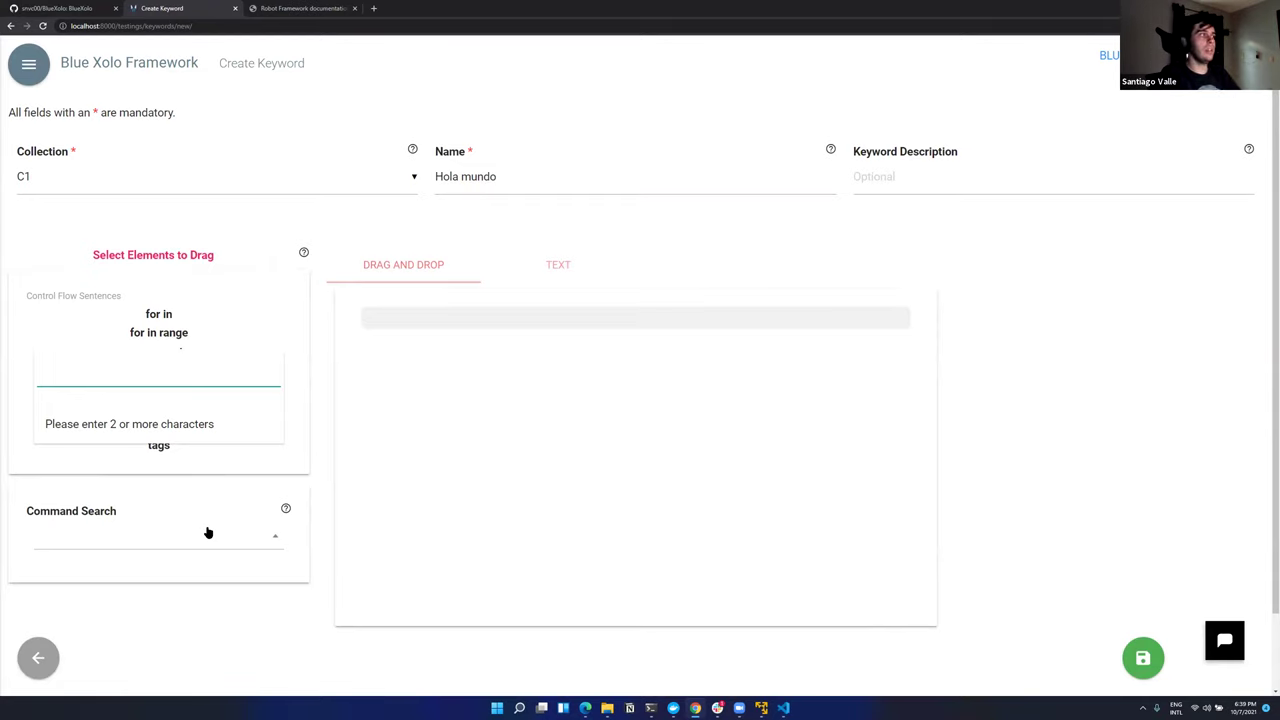
{"action": "type", "text": "log to"}
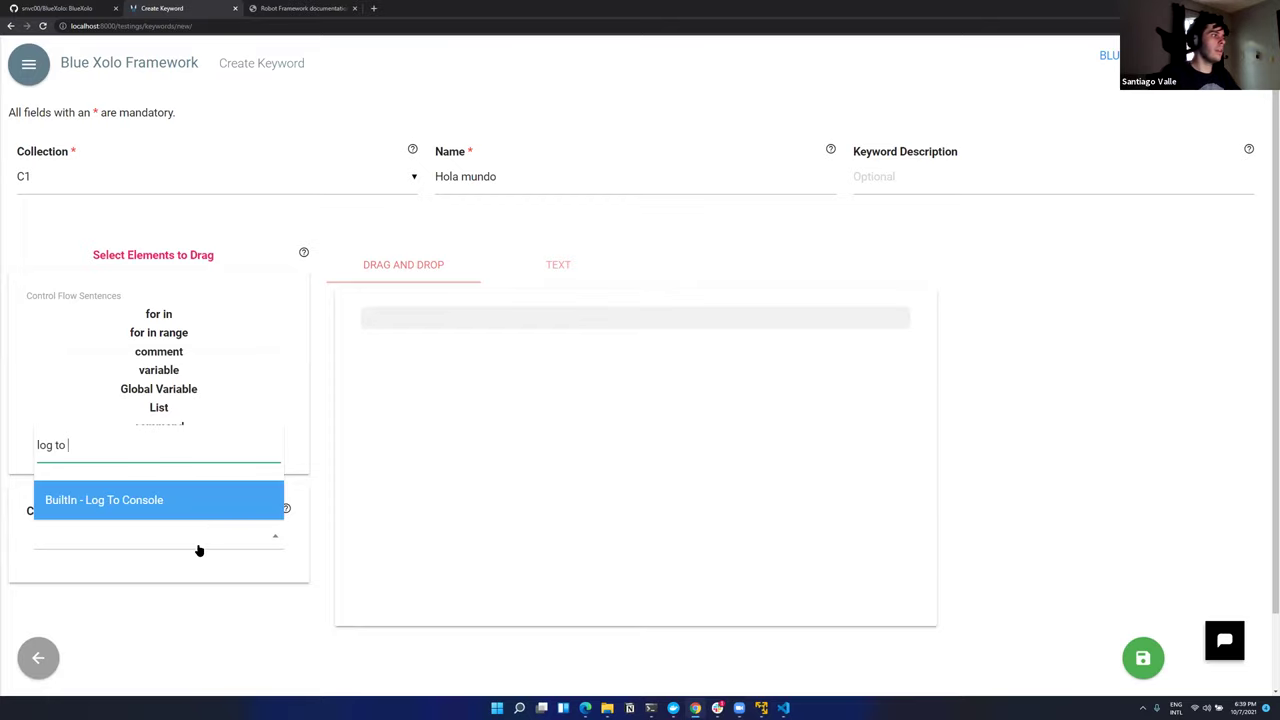
{"action": "left_click", "coordinate": [195, 498]}
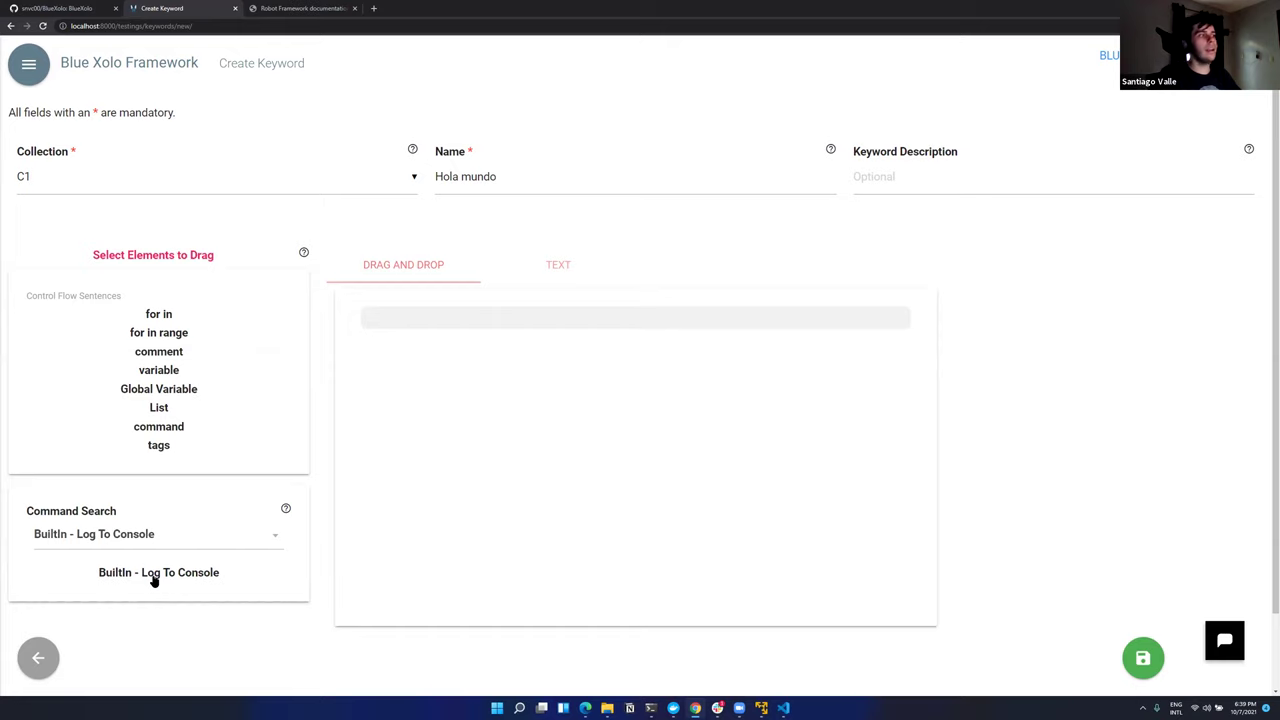
{"action": "left_click_drag", "start_coordinate": [153, 580], "coordinate": [395, 327]}
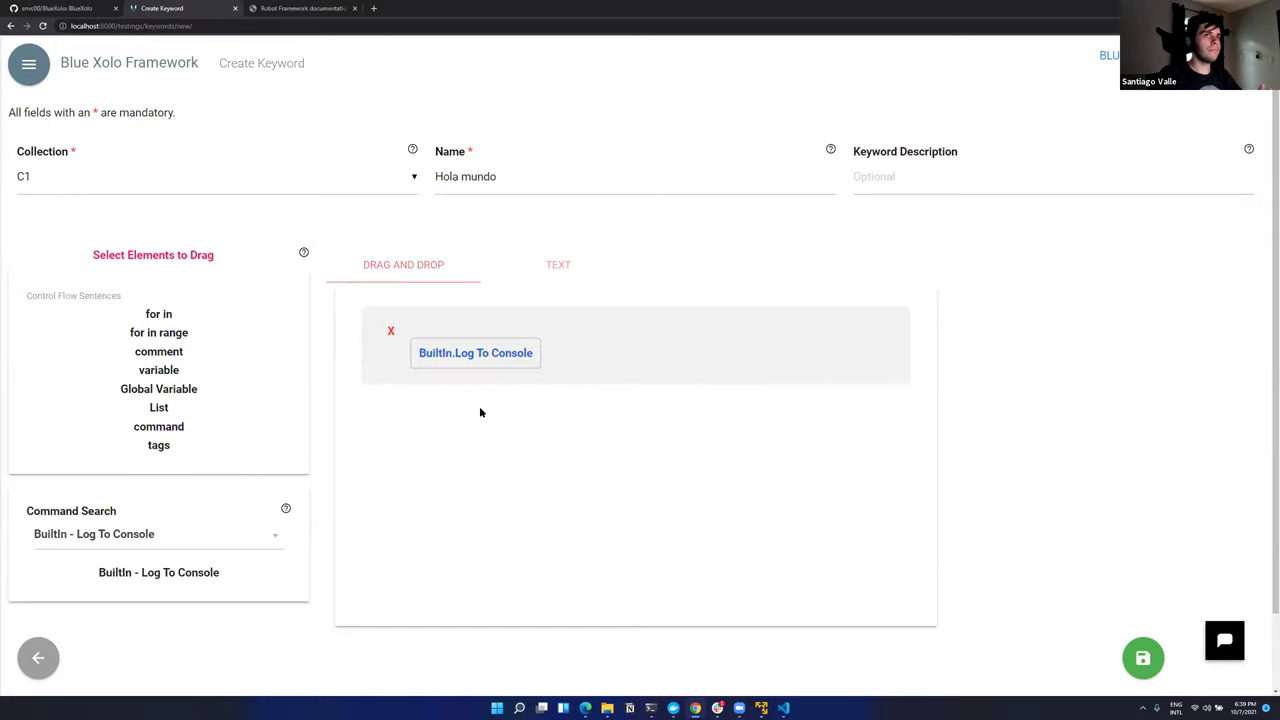
Step: Set the Log To Console message to 'Hola mundo!' and save the keyword
{"action": "left_click", "coordinate": [477, 358]}
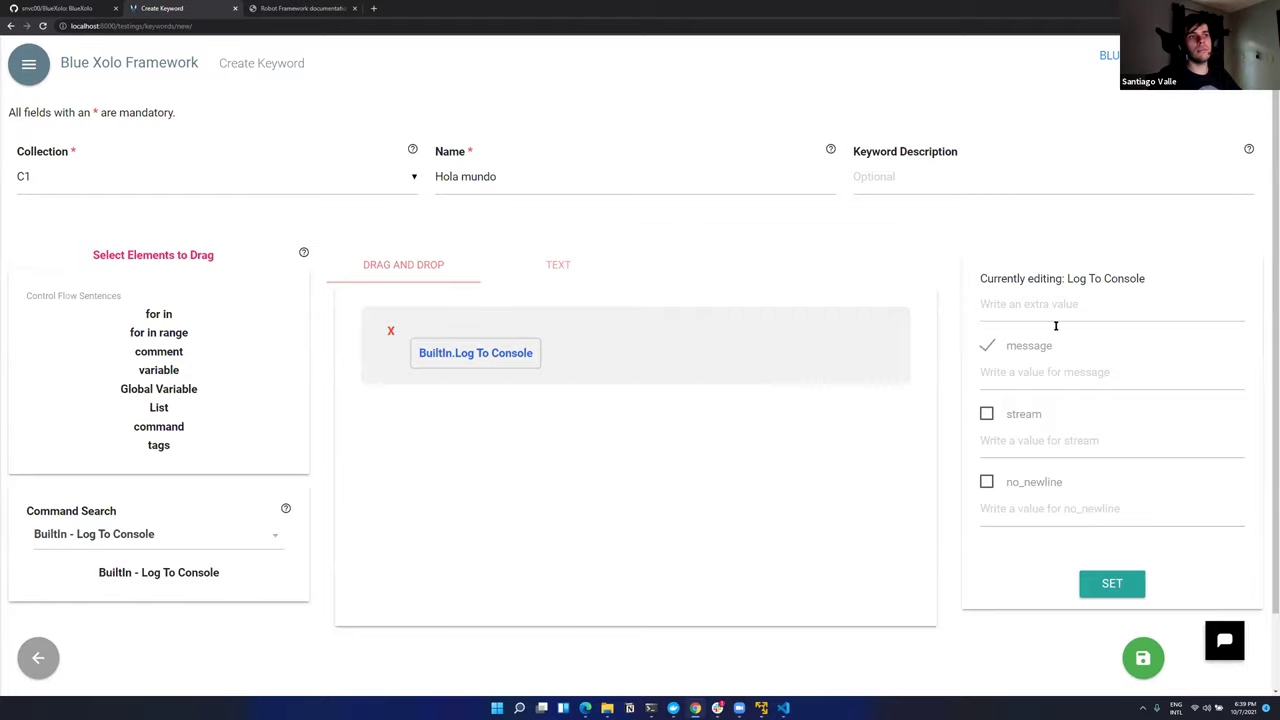
{"action": "left_click", "coordinate": [1056, 372]}
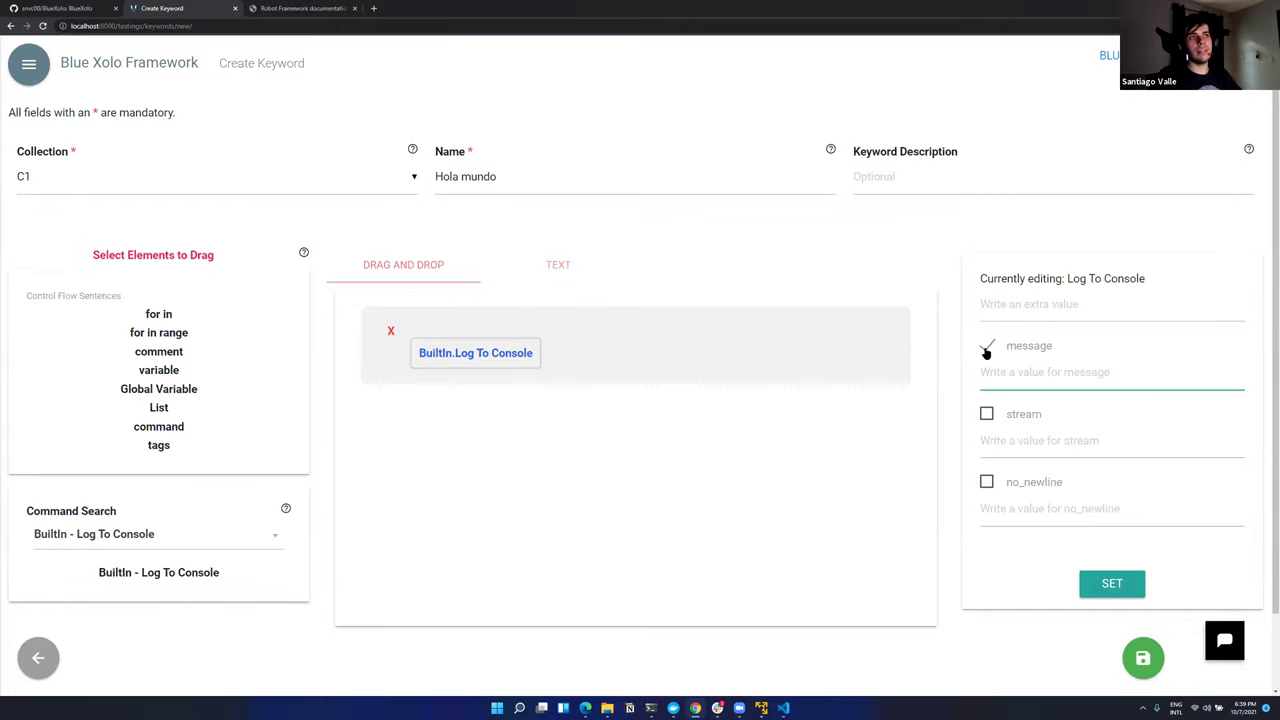
{"action": "type", "text": "Hola mundo!"}
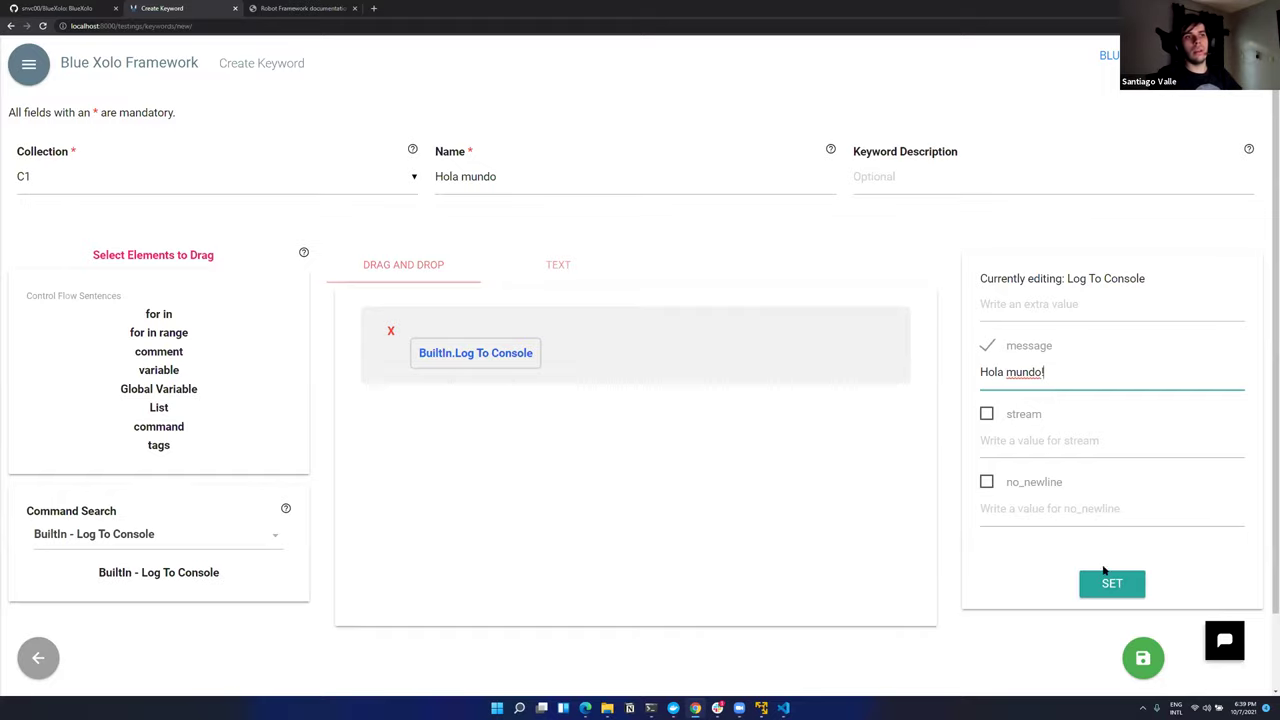
{"action": "left_click", "coordinate": [1118, 593]}
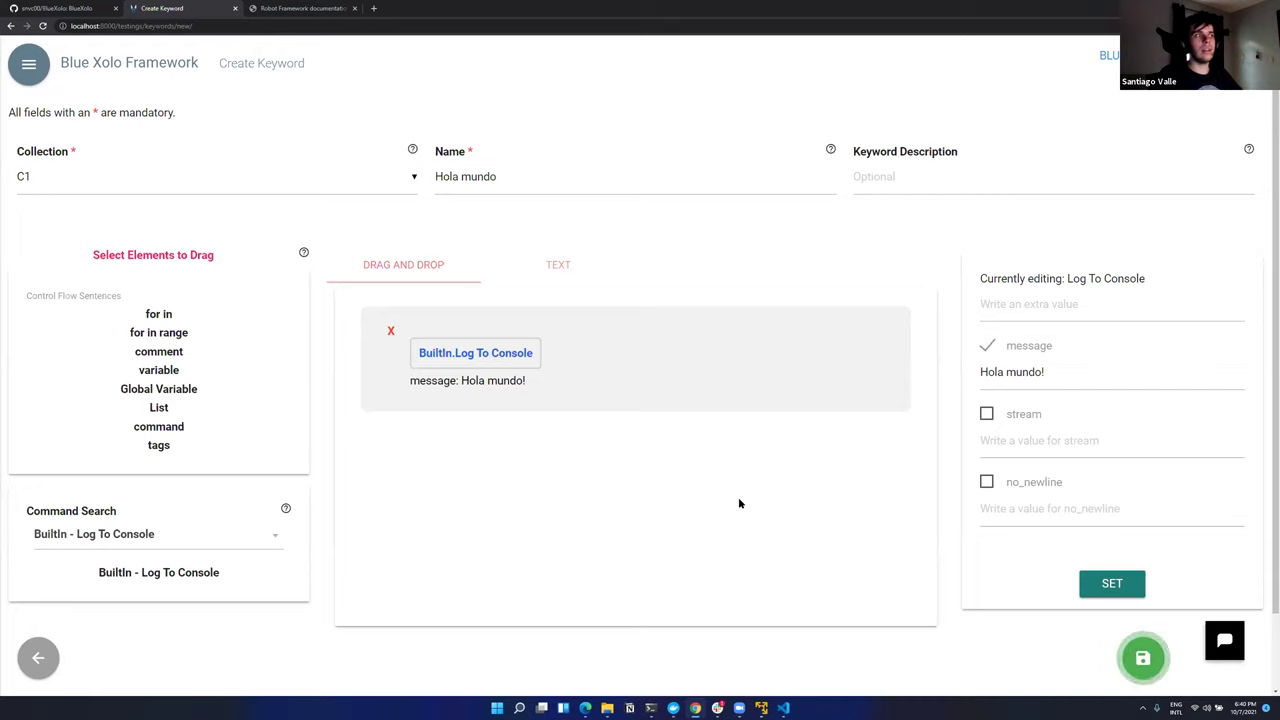
{"action": "left_click", "coordinate": [570, 272]}
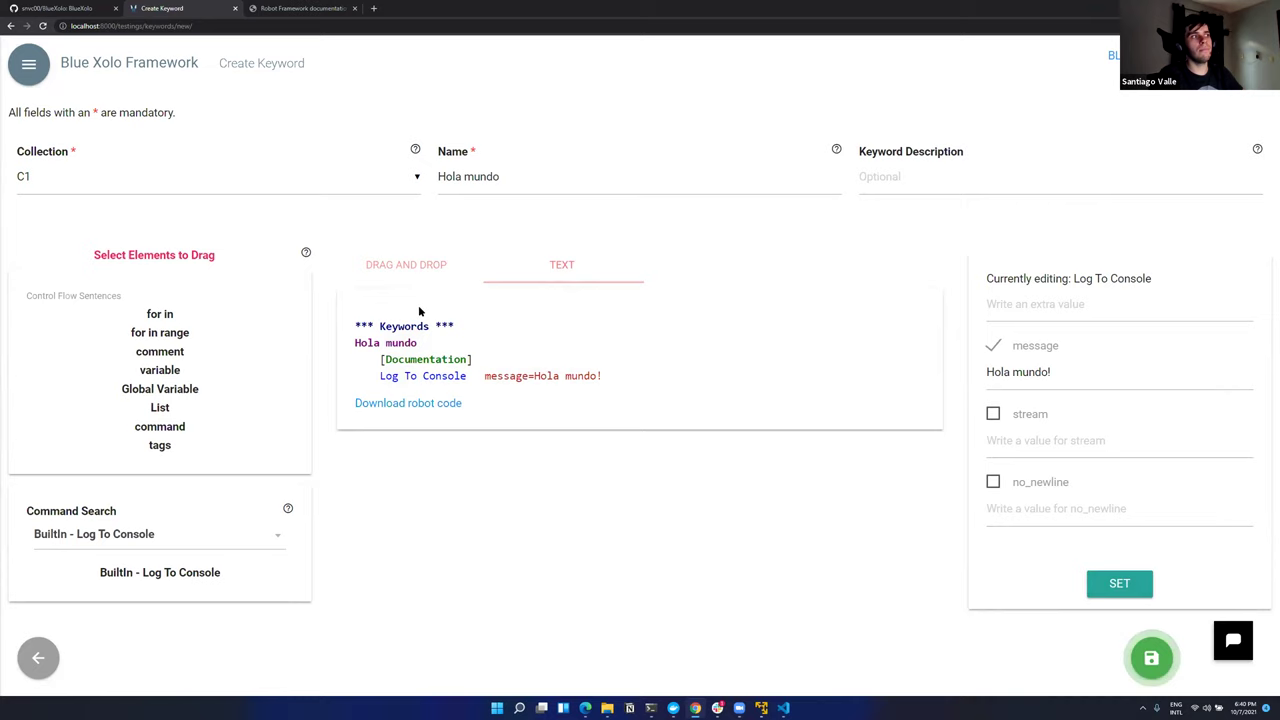
{"action": "left_click", "coordinate": [417, 273]}
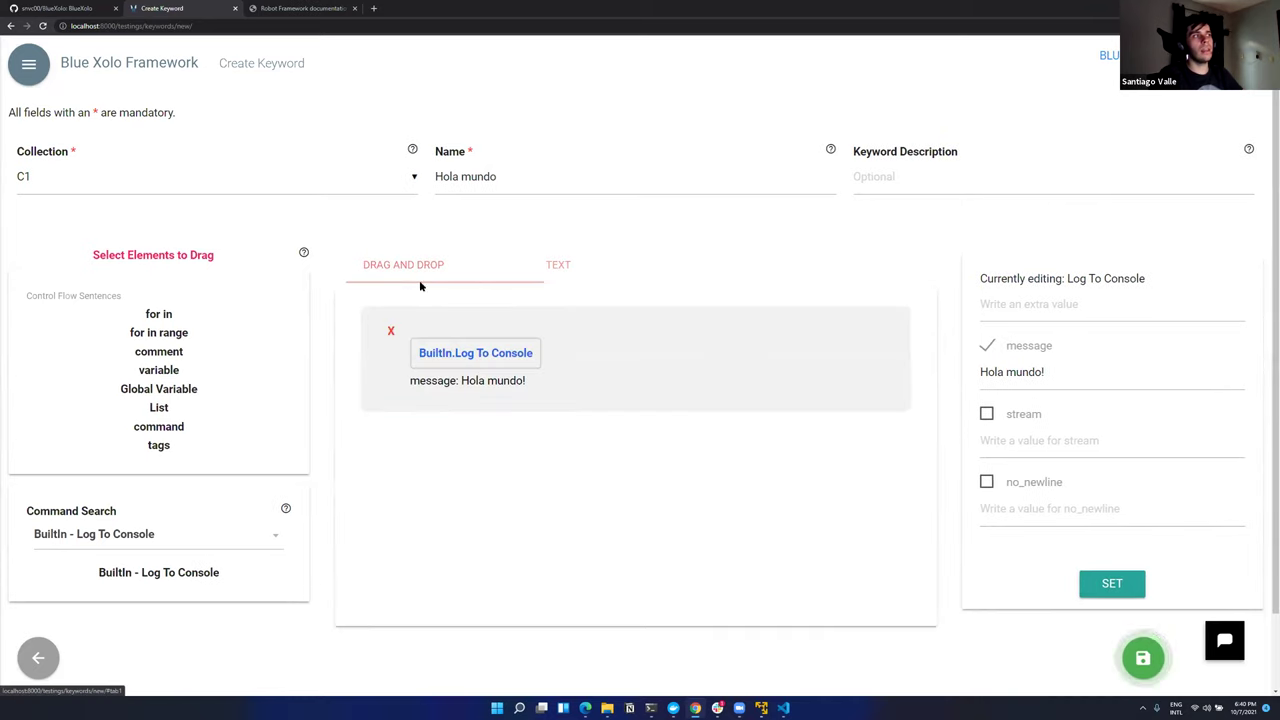
{"action": "left_click", "coordinate": [1160, 658]}
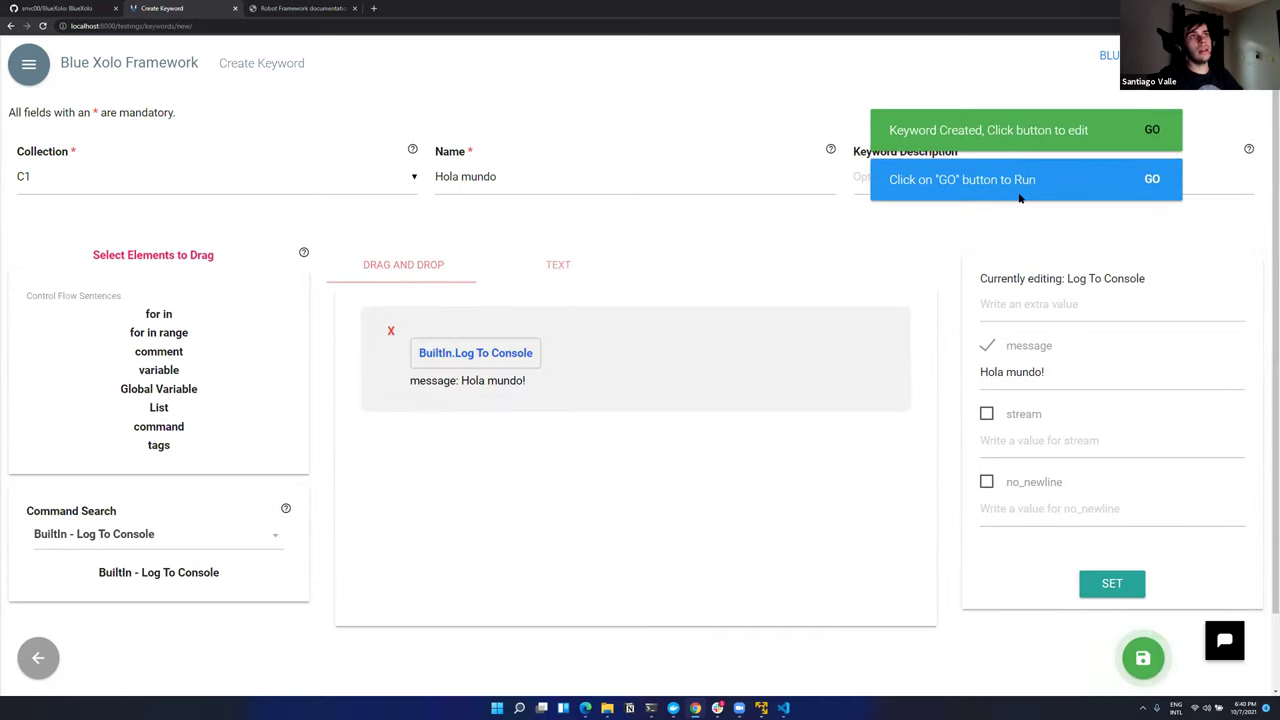
{"action": "left_click", "coordinate": [1150, 185]}
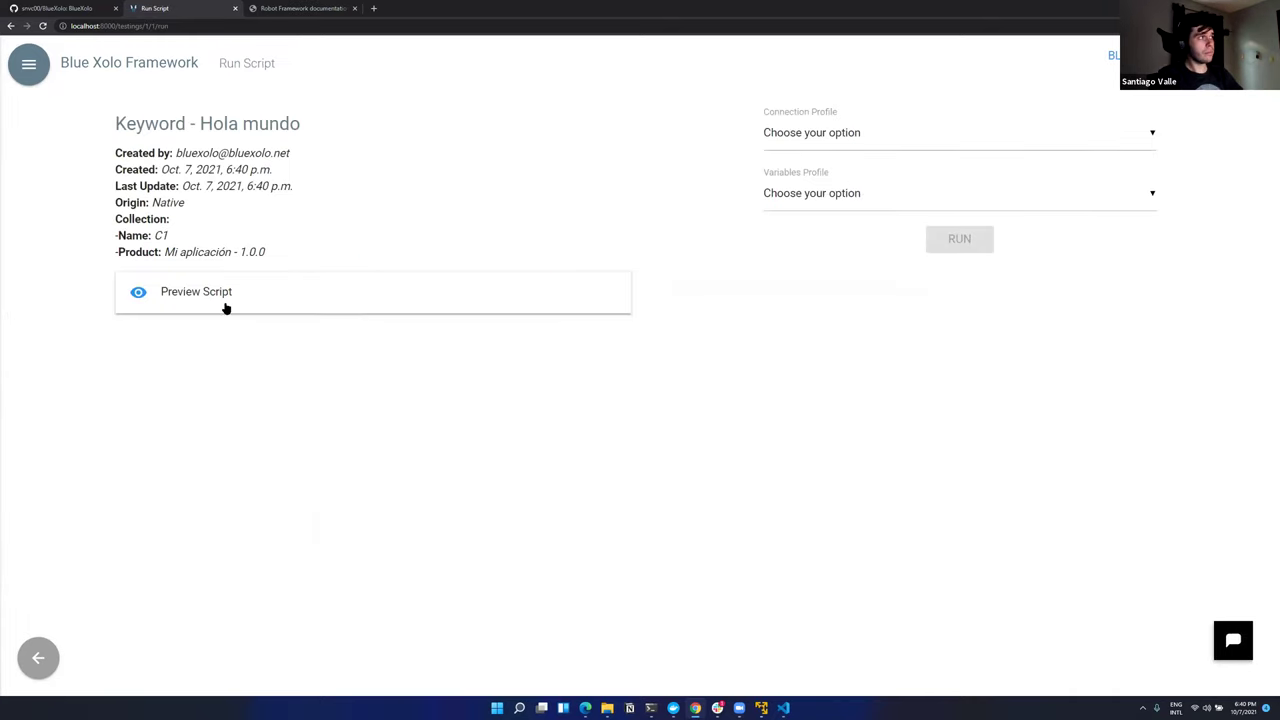
Step: Preview the script, choose Robot Server 4.0 as connection profile, and run Hola mundo
{"action": "left_click", "coordinate": [226, 306]}
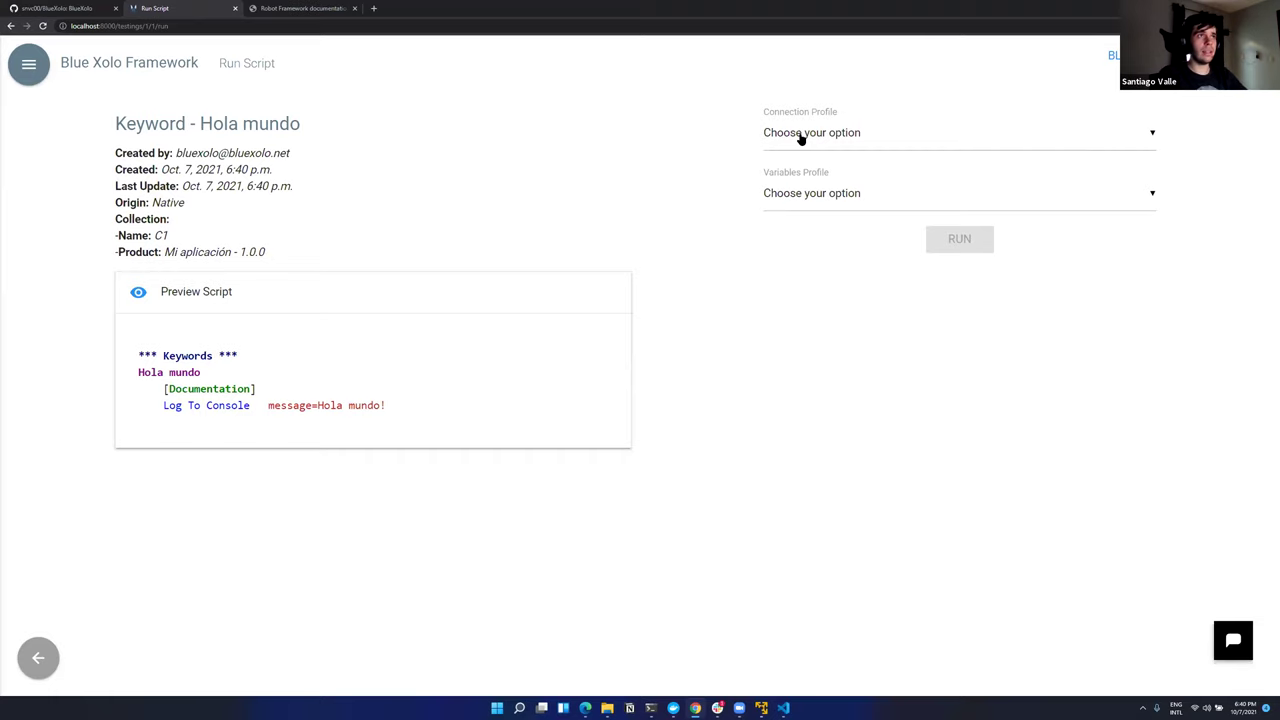
{"action": "left_click", "coordinate": [800, 136]}
{"action": "left_click", "coordinate": [801, 137]}
{"action": "left_click", "coordinate": [810, 133]}
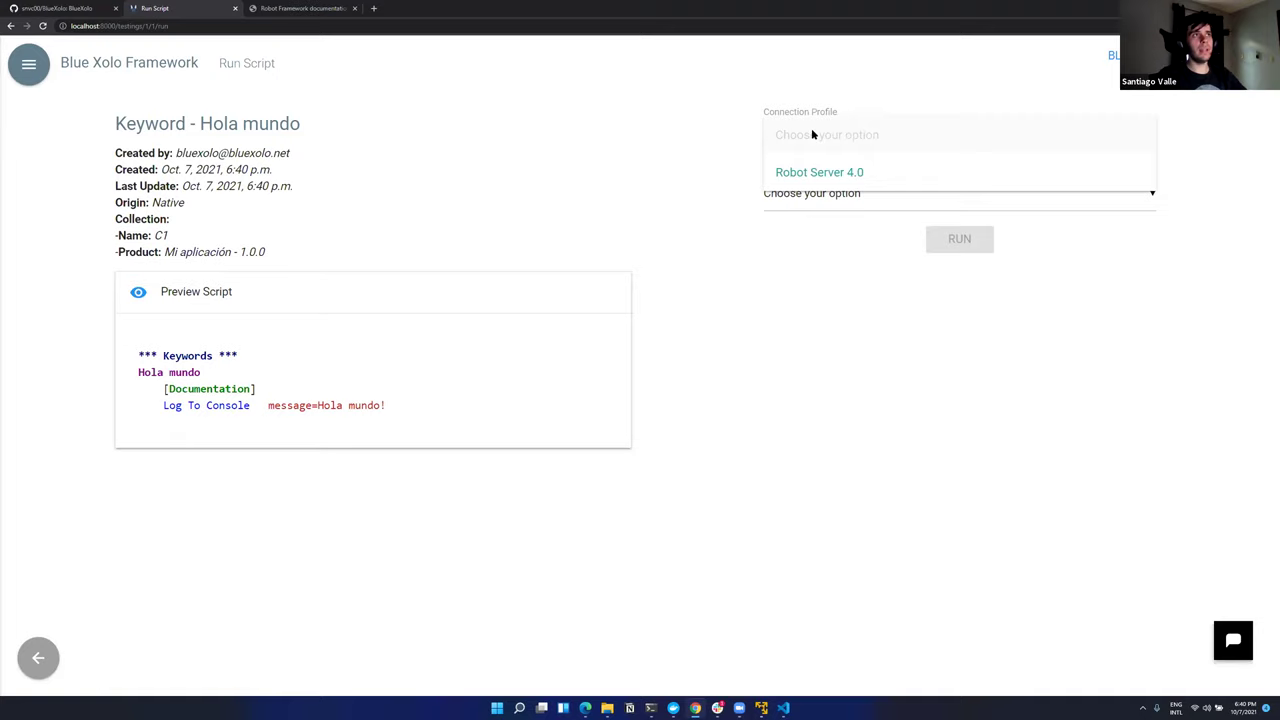
{"action": "left_click", "coordinate": [800, 168]}
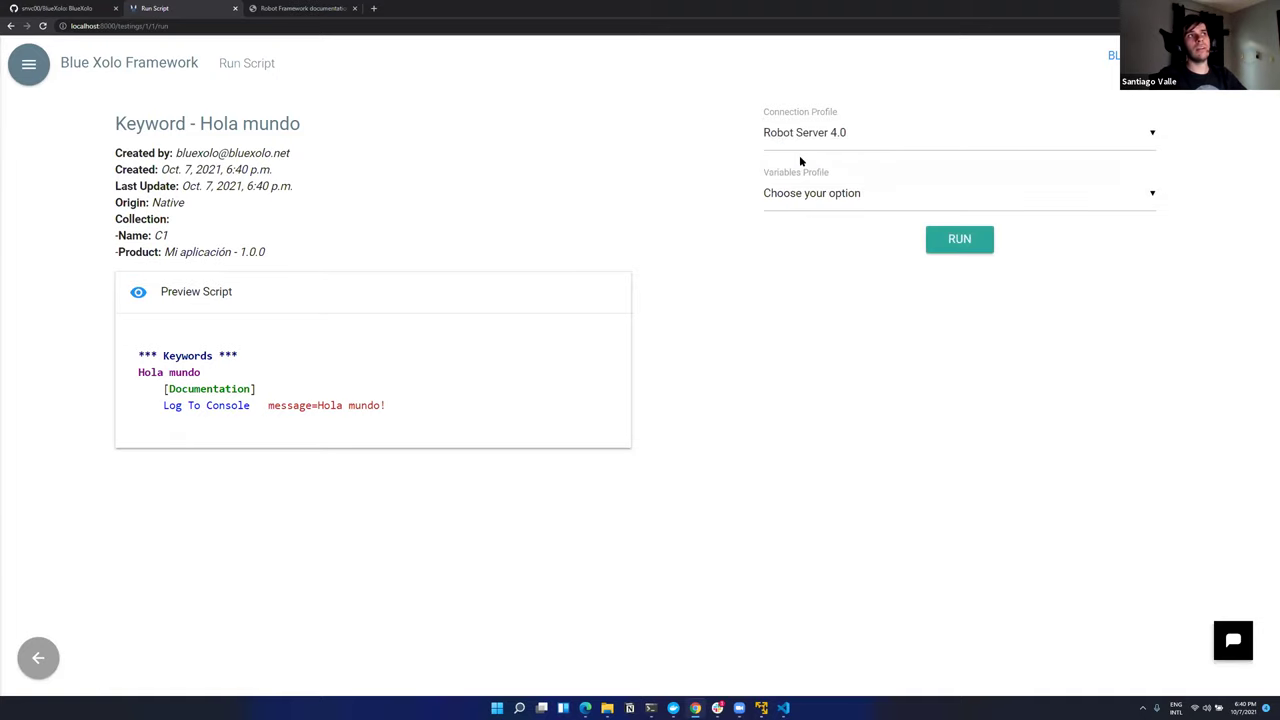
{"action": "left_click", "coordinate": [962, 239]}
Step: Refresh Latest Tasks until the Hola mundo run succeeds, then view its result report
{"action": "left_click", "coordinate": [1156, 175]}
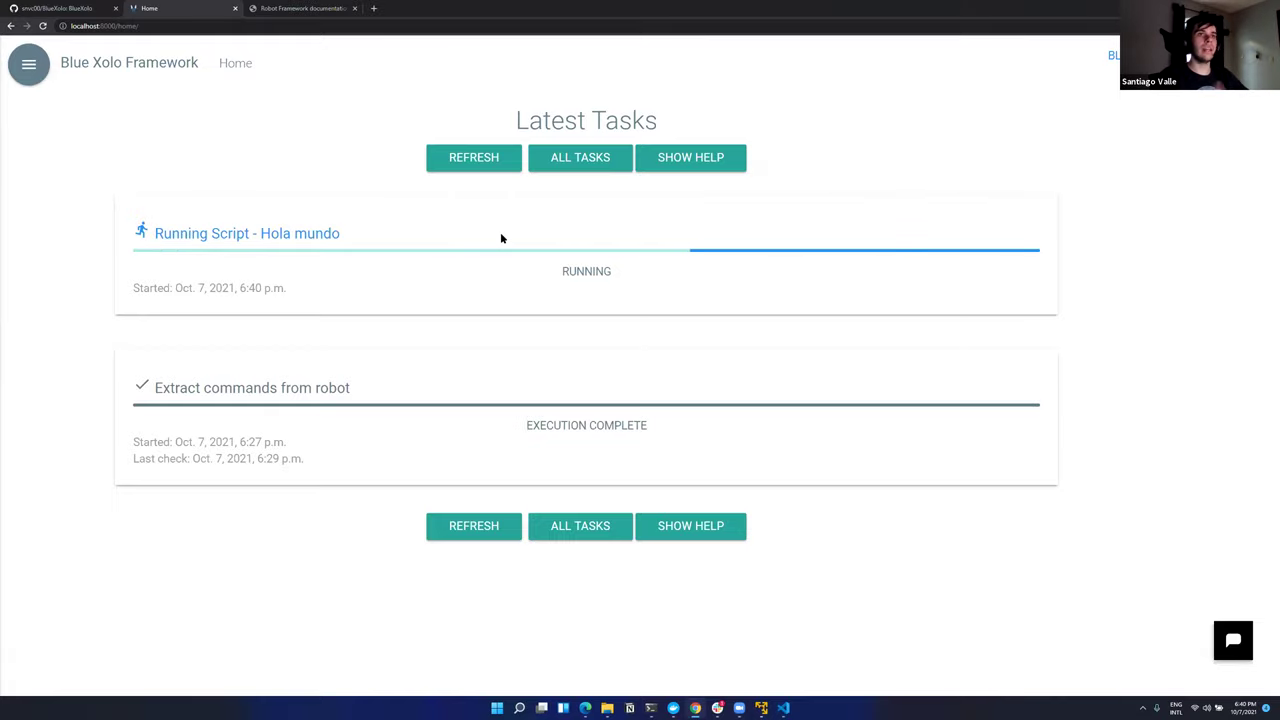
{"action": "left_click", "coordinate": [41, 26]}
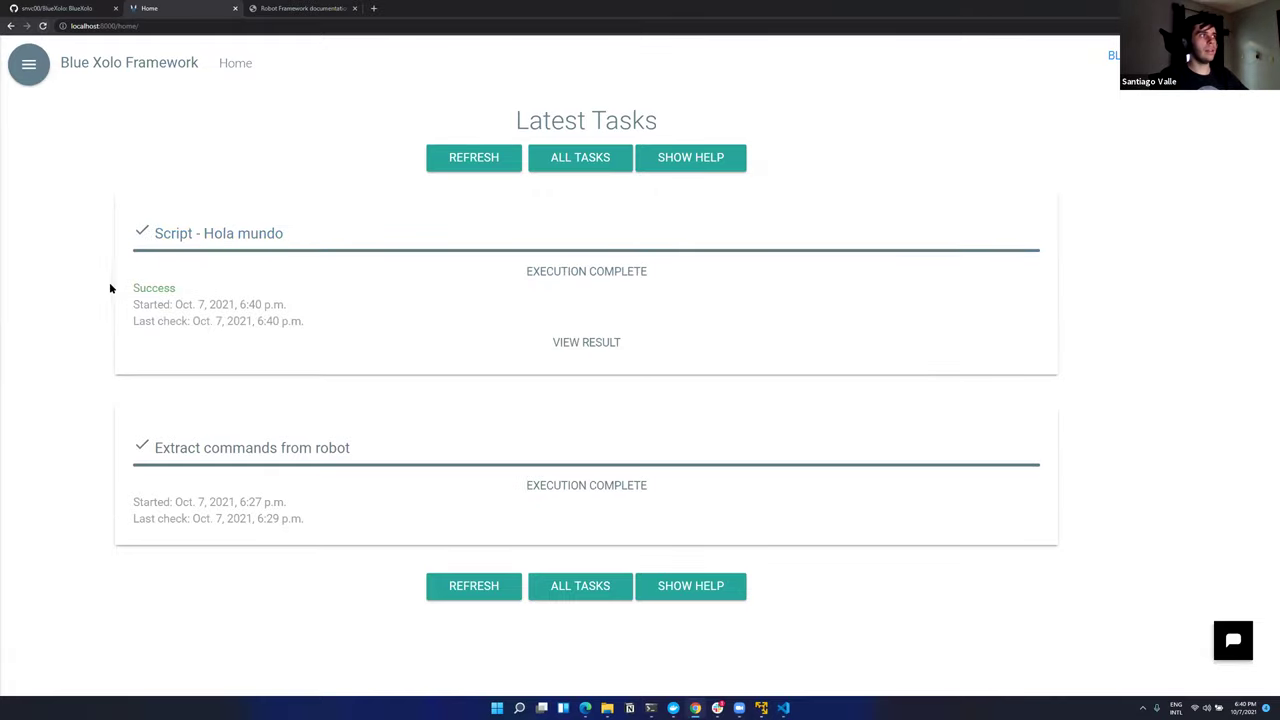
{"action": "left_click", "coordinate": [580, 350]}
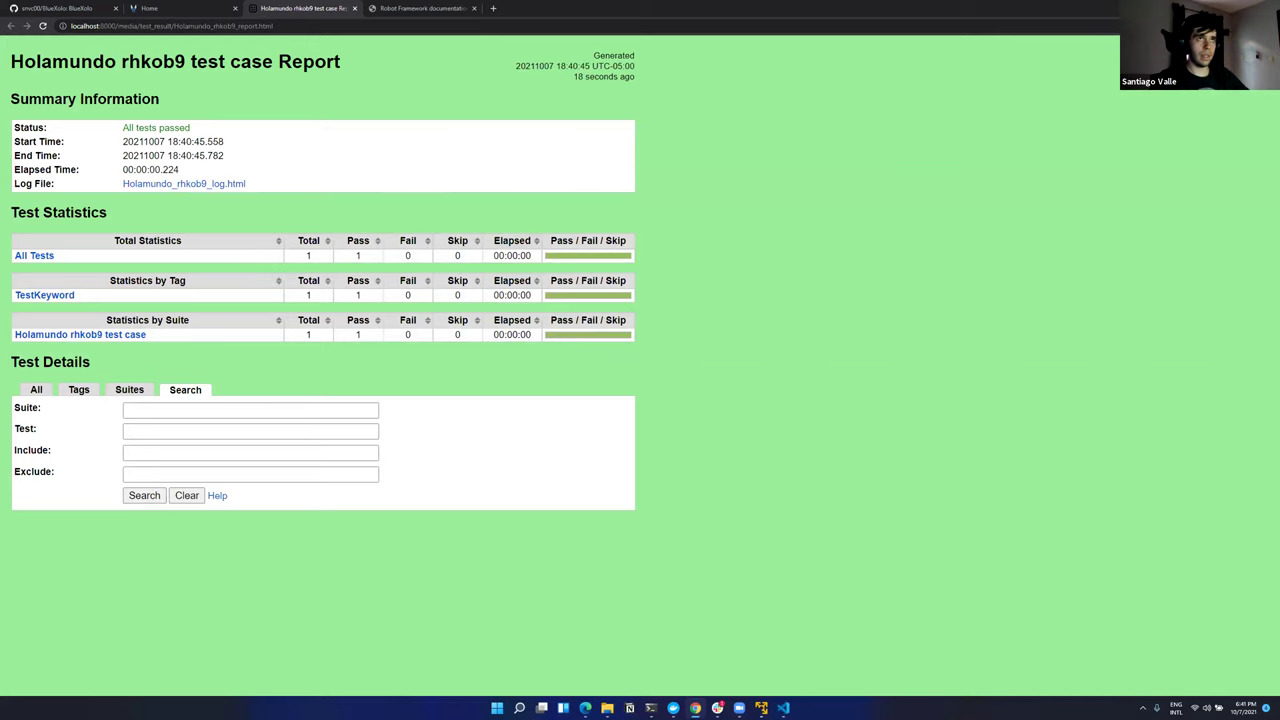
Step: Open the log file, expand the Test Holamundo entry, then close the log tab
{"action": "left_click", "coordinate": [184, 184]}
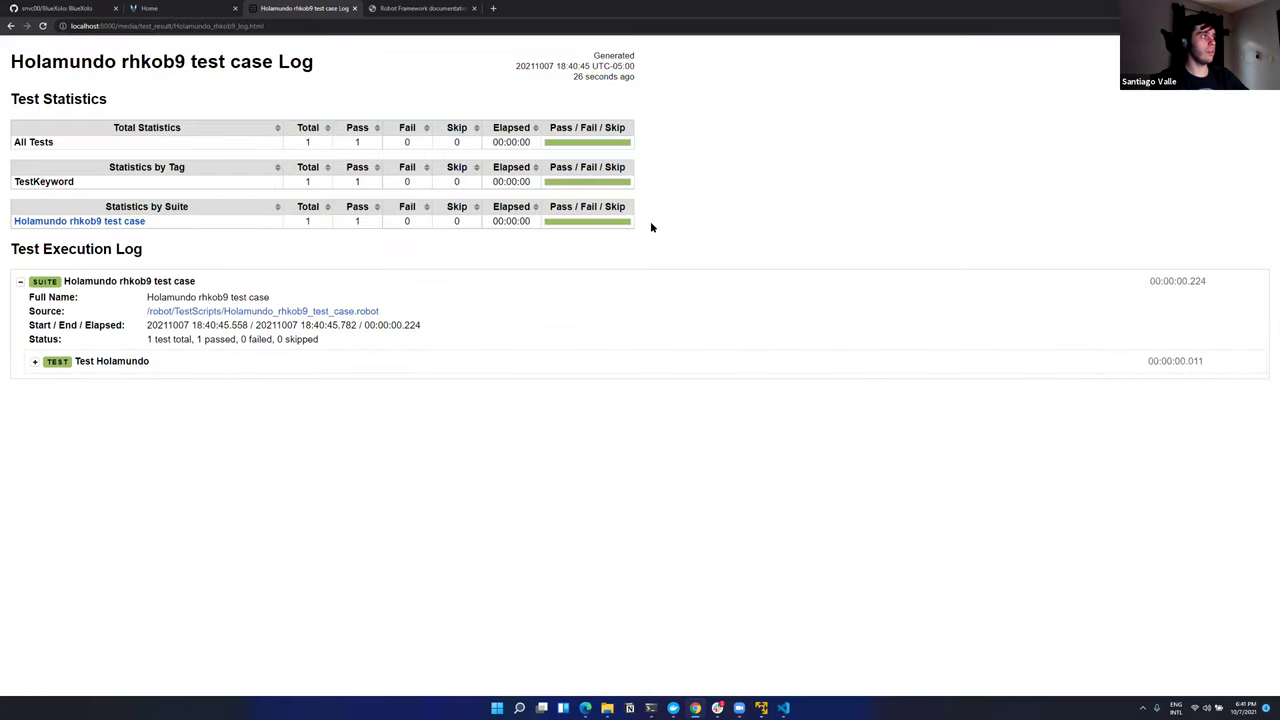
{"action": "left_click", "coordinate": [33, 364]}
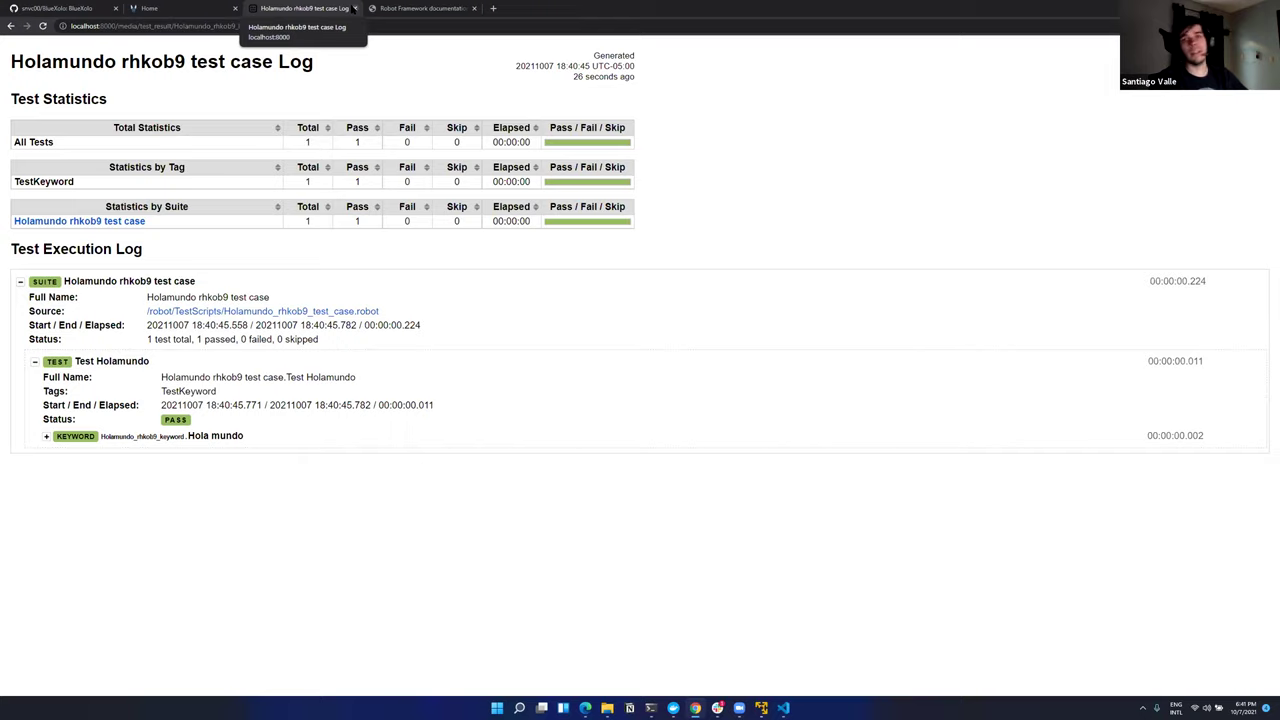
{"action": "left_click", "coordinate": [354, 9]}
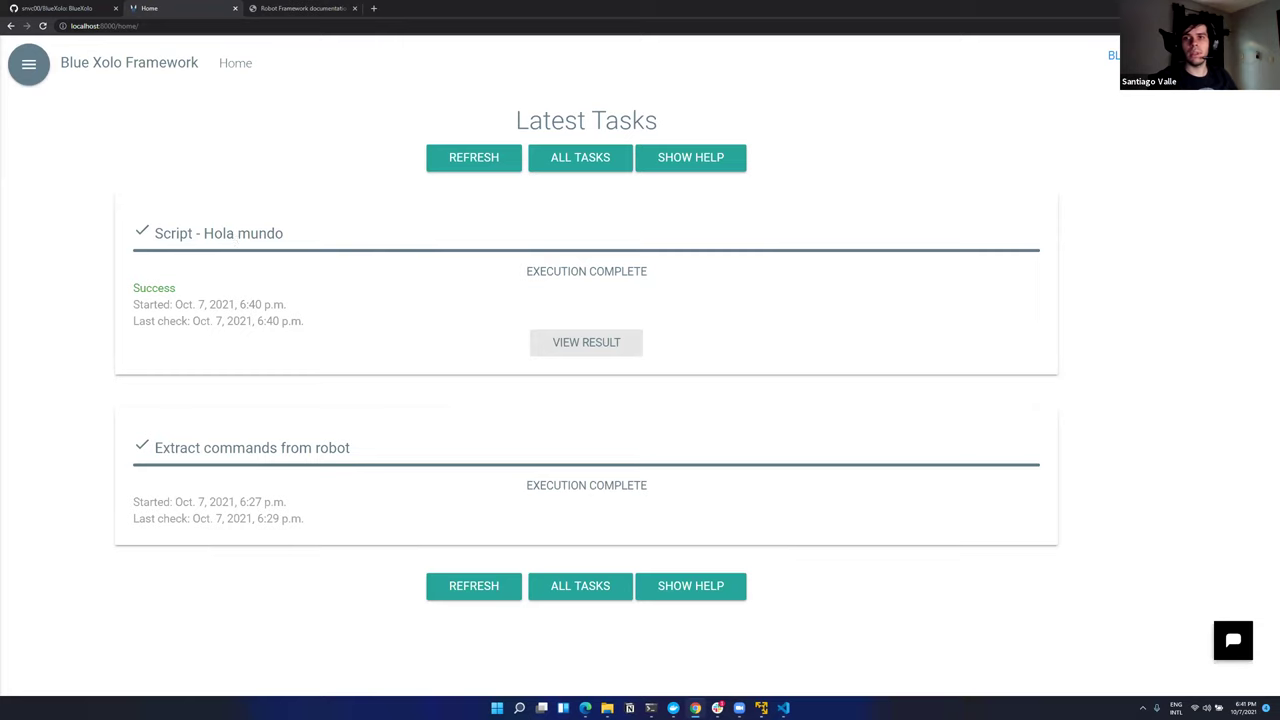
Step: Open the hamburger side drawer over the Latest Tasks page
{"action": "left_click", "coordinate": [18, 68]}
{"action": "left_click", "coordinate": [90, 90]}
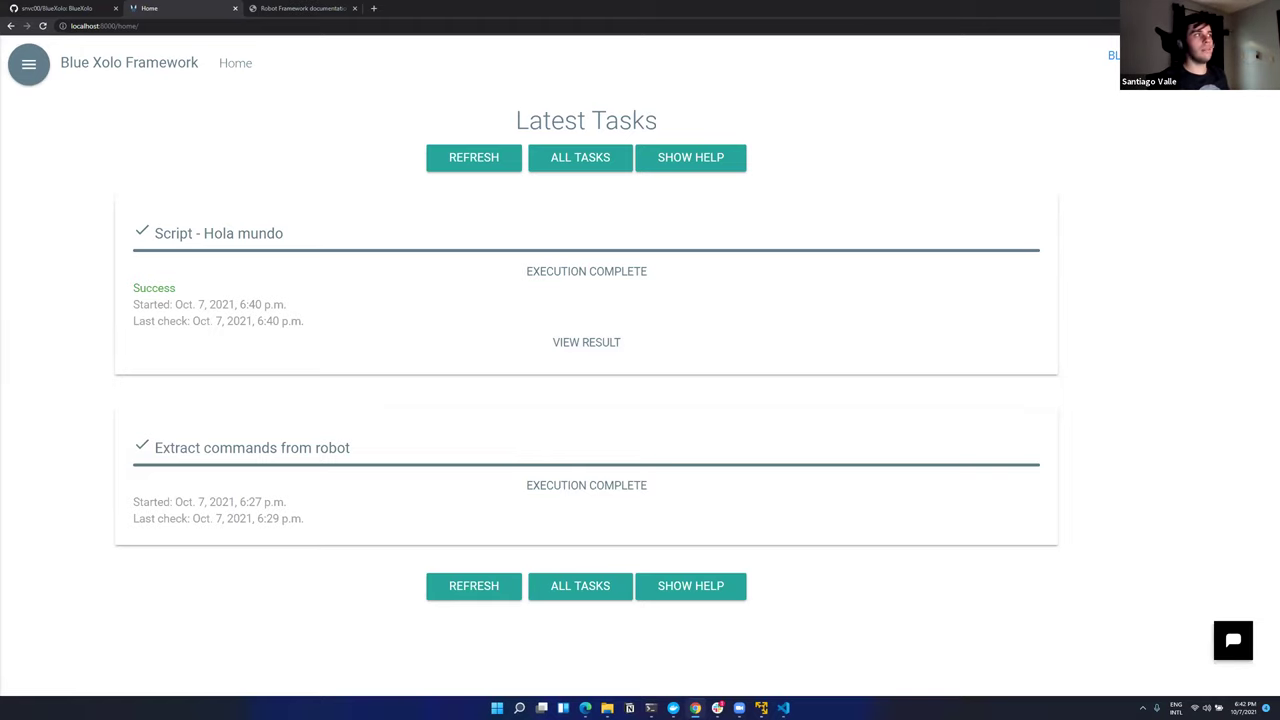
{"action": "left_click", "coordinate": [29, 66]}
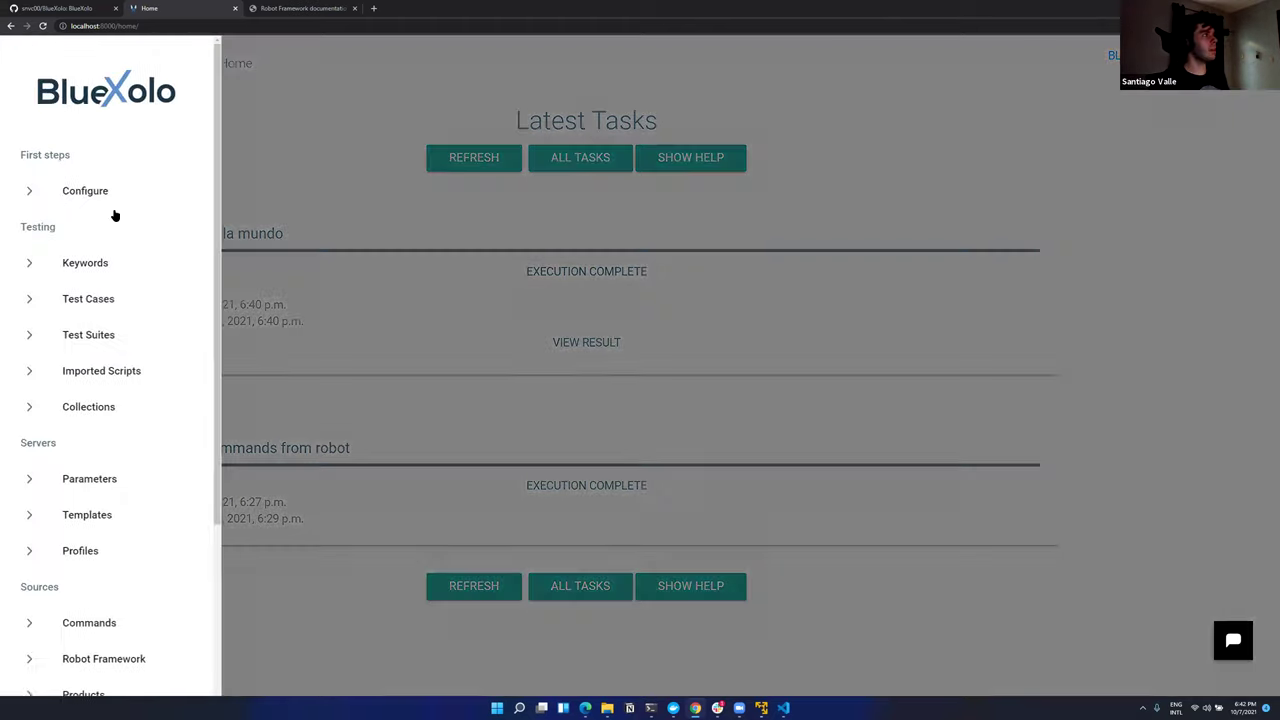
Step: Download Hola mundo.robot from the Keywords list and open it in Visual Studio Code
{"action": "left_click", "coordinate": [117, 268]}
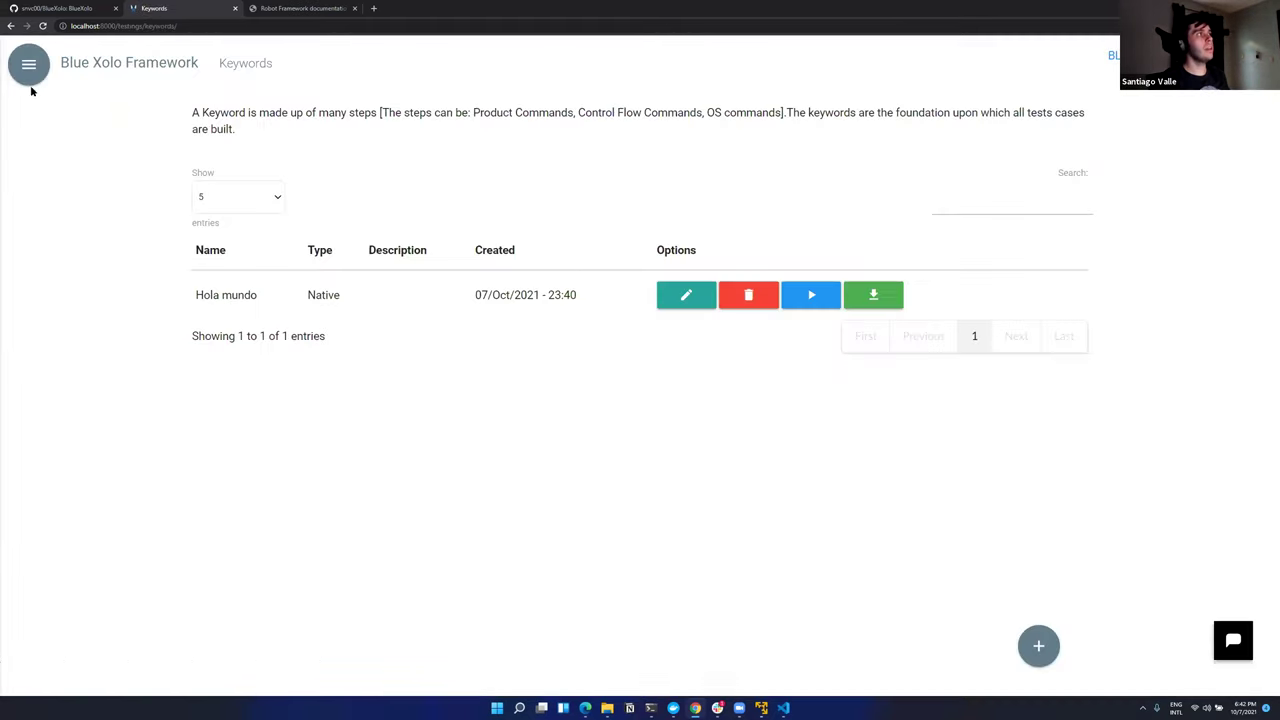
{"action": "left_click", "coordinate": [30, 78]}
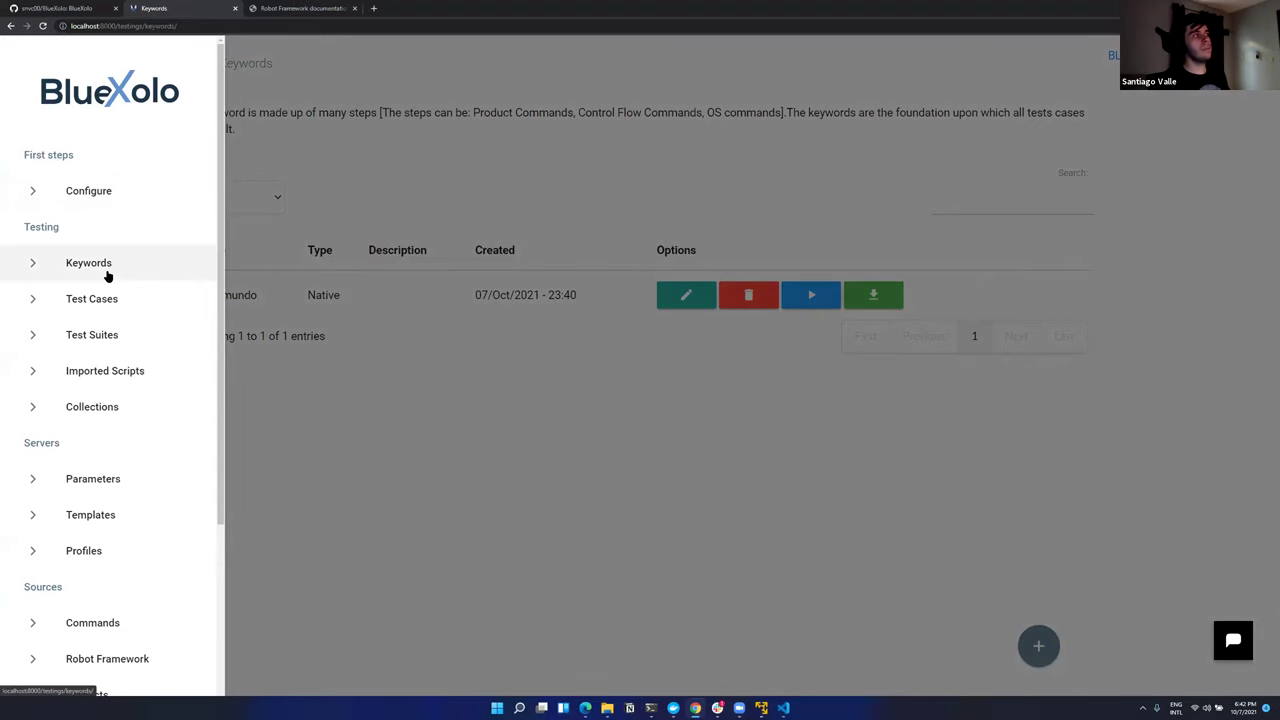
{"action": "left_click", "coordinate": [106, 271]}
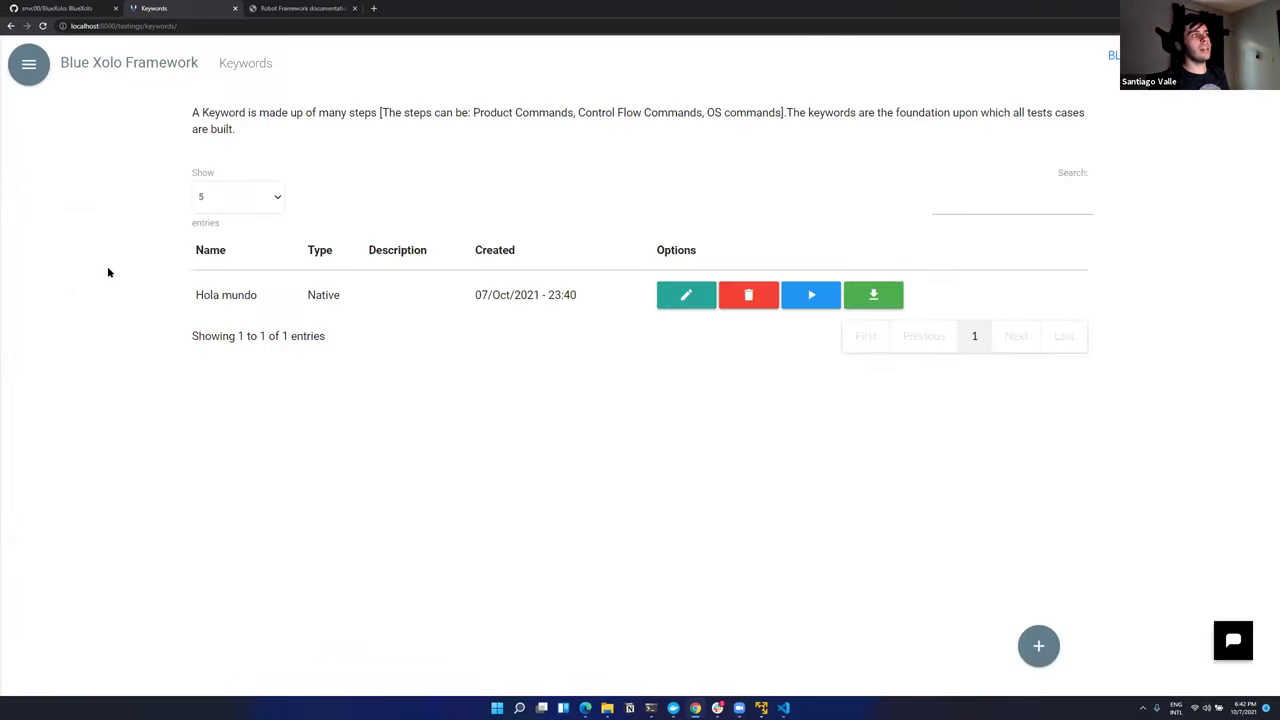
{"action": "double_click", "coordinate": [317, 294]}
{"action": "left_click", "coordinate": [320, 293]}
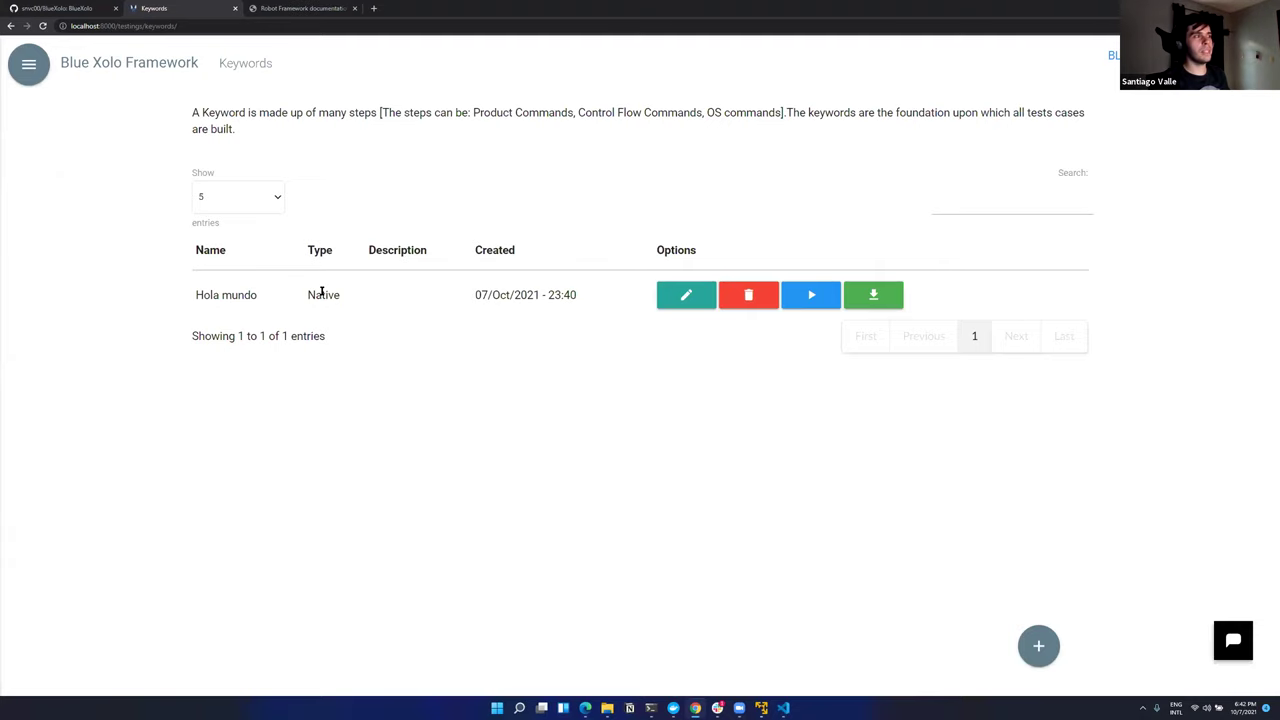
{"action": "left_click", "coordinate": [875, 295]}
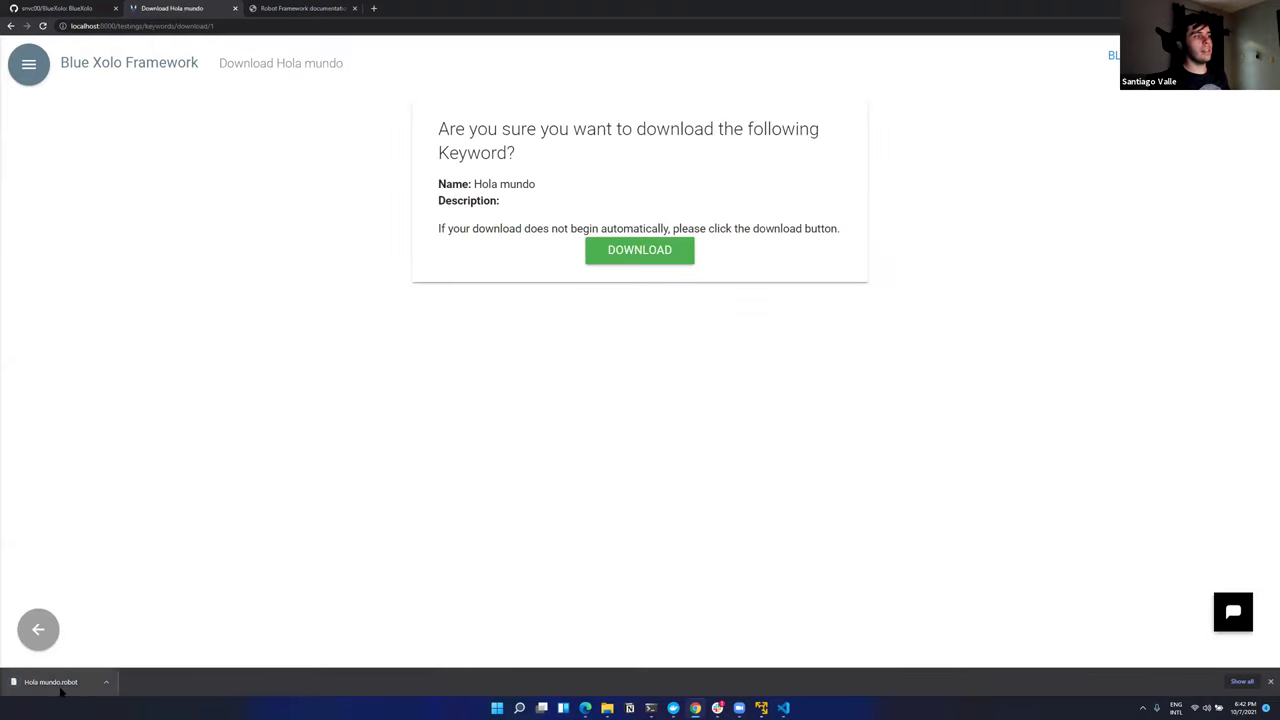
{"action": "left_click", "coordinate": [55, 682]}
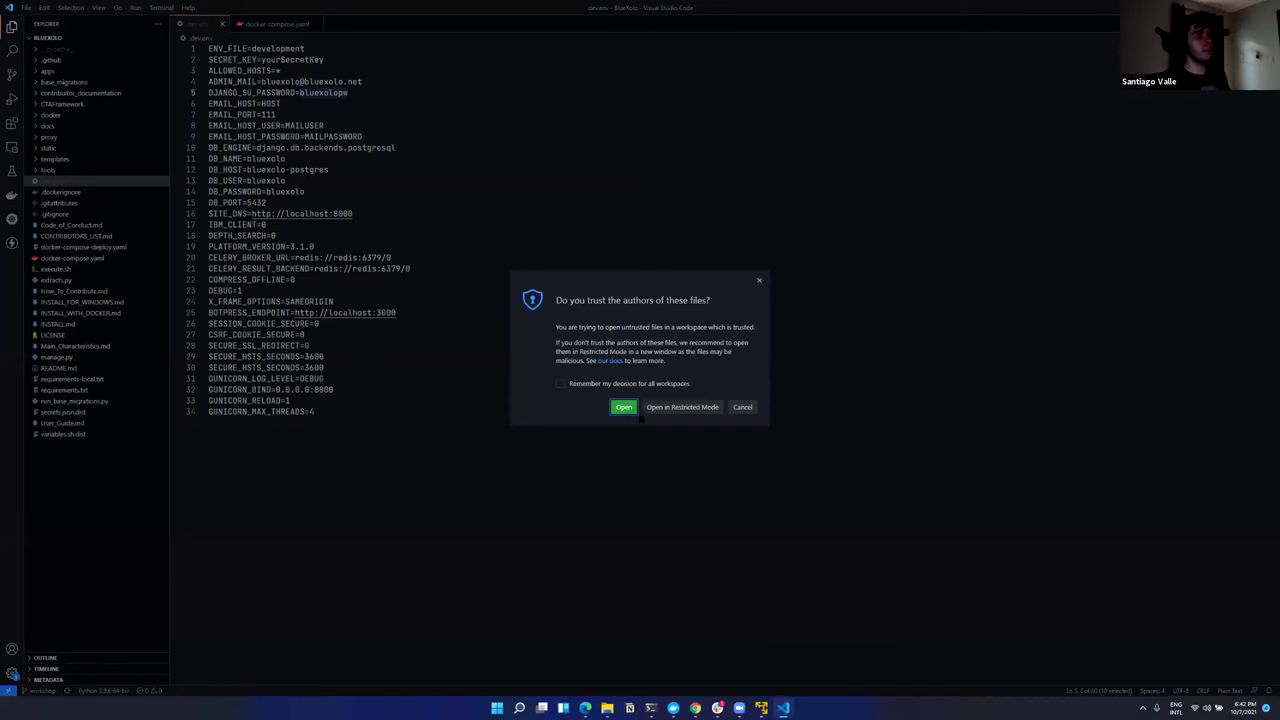
Step: Open Hola mundo.robot in VS Code, close it, and return to Chrome's Hola mundo download page
{"action": "left_click", "coordinate": [624, 407]}
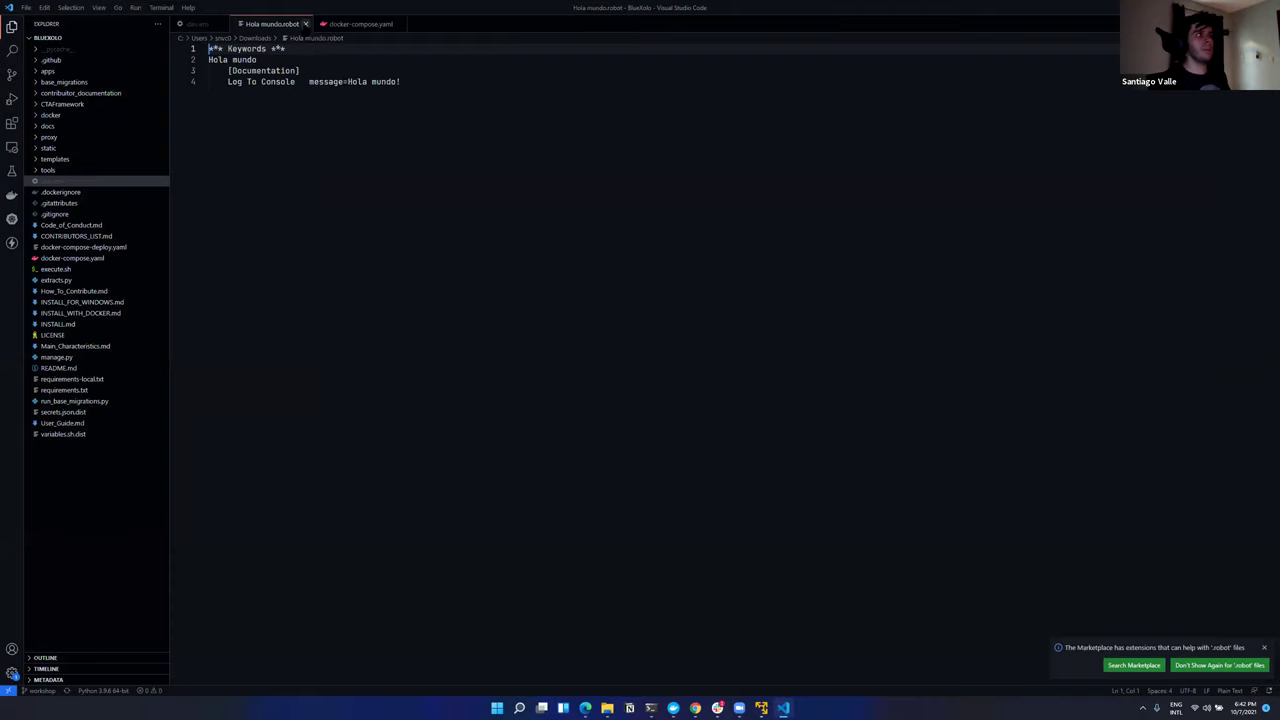
{"action": "left_click", "coordinate": [305, 24]}
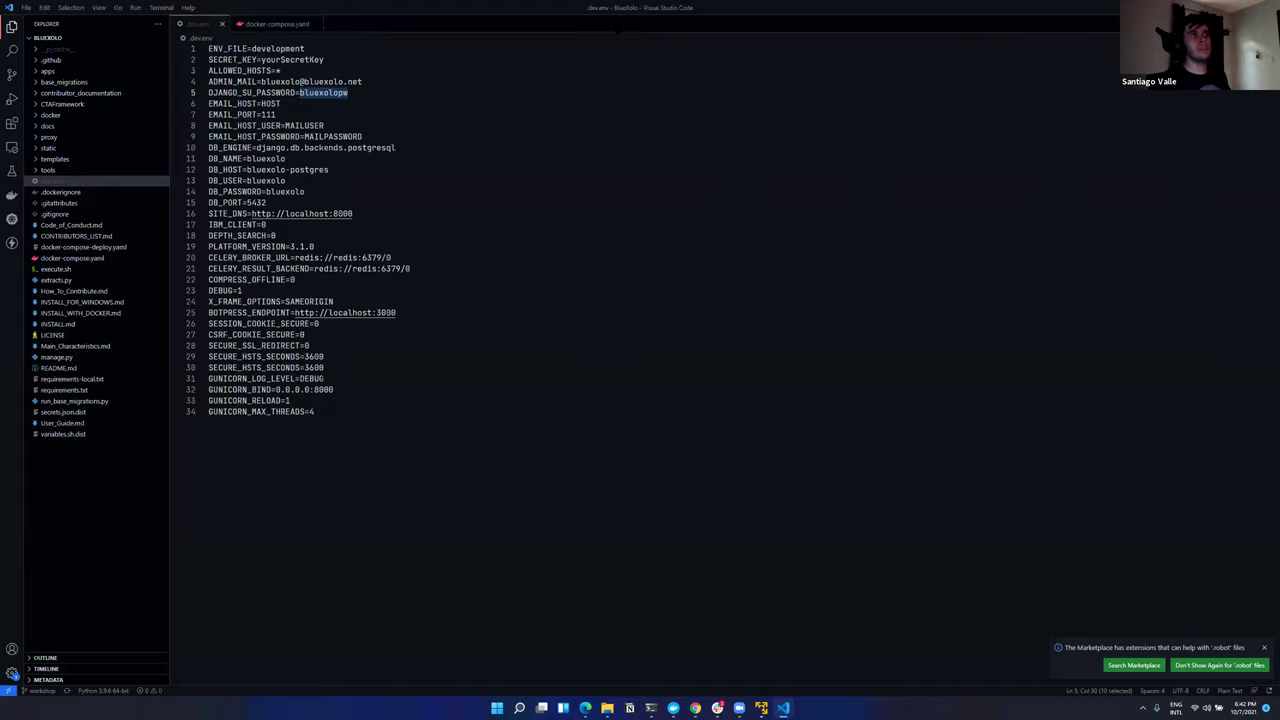
{"action": "key", "text": "alt+Tab"}
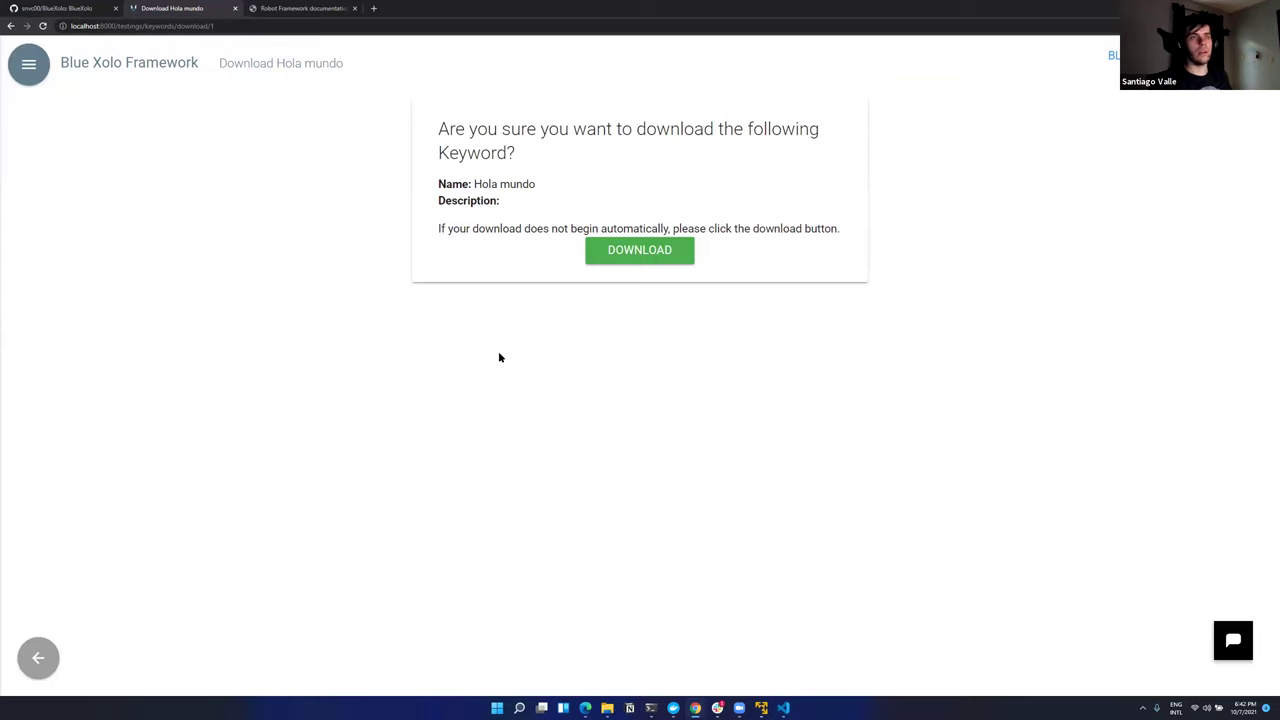
Step: Open the empty Keyword list under Imported Scripts, then scroll the navigation menu to look for Phases
{"action": "left_click", "coordinate": [28, 66]}
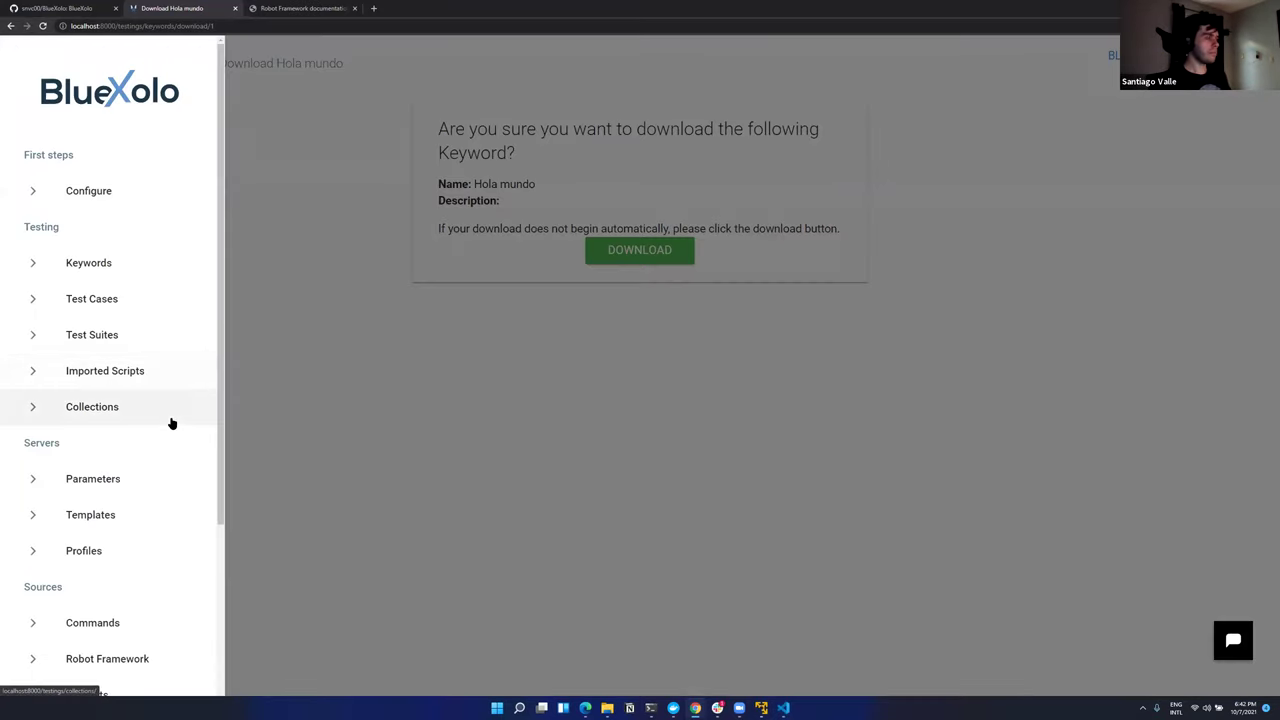
{"action": "left_click", "coordinate": [107, 369]}
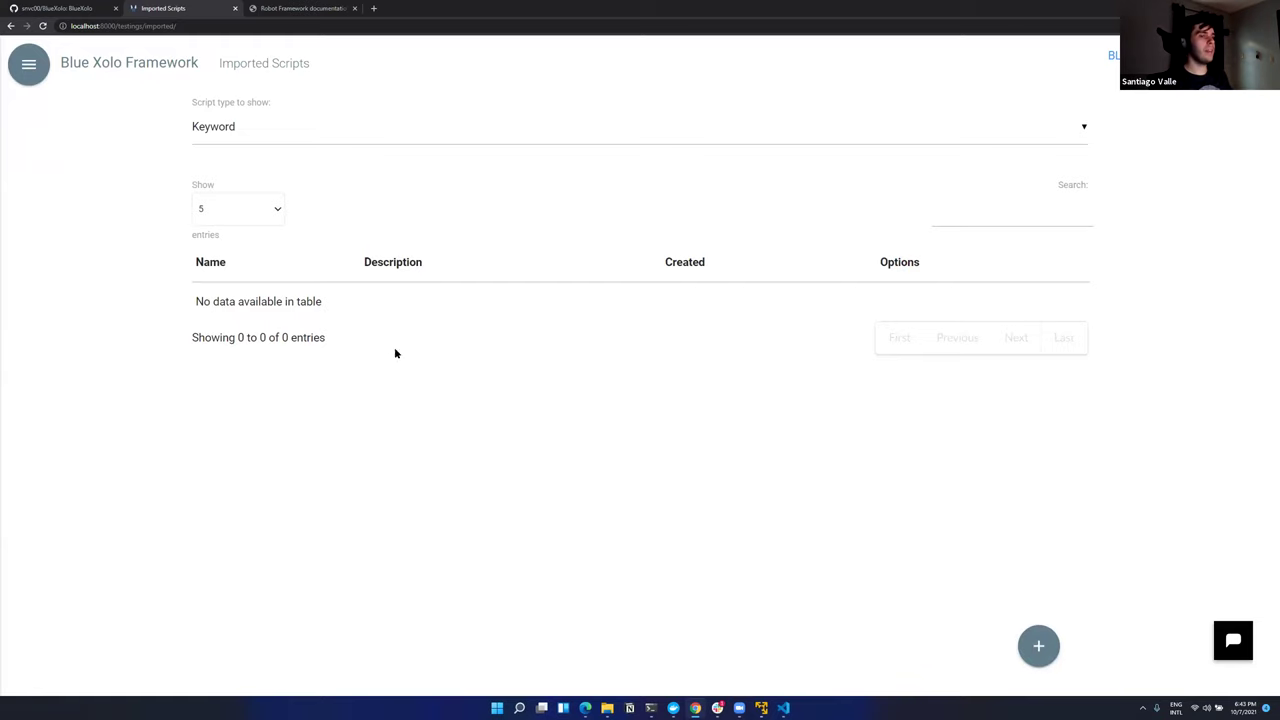
{"action": "left_click", "coordinate": [30, 66]}
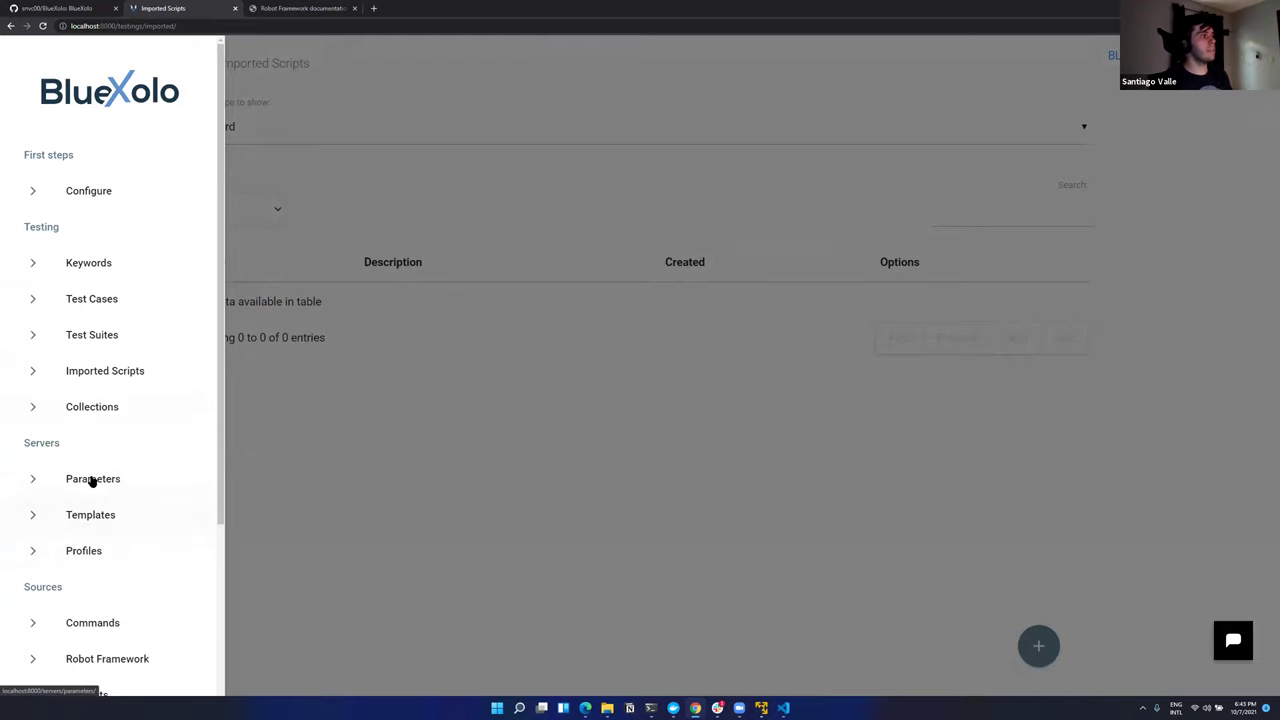
{"action": "scroll", "coordinate": [94, 482], "scroll_direction": "down", "scroll_amount": 1}
{"action": "scroll", "coordinate": [117, 400], "scroll_direction": "up", "scroll_amount": 1}
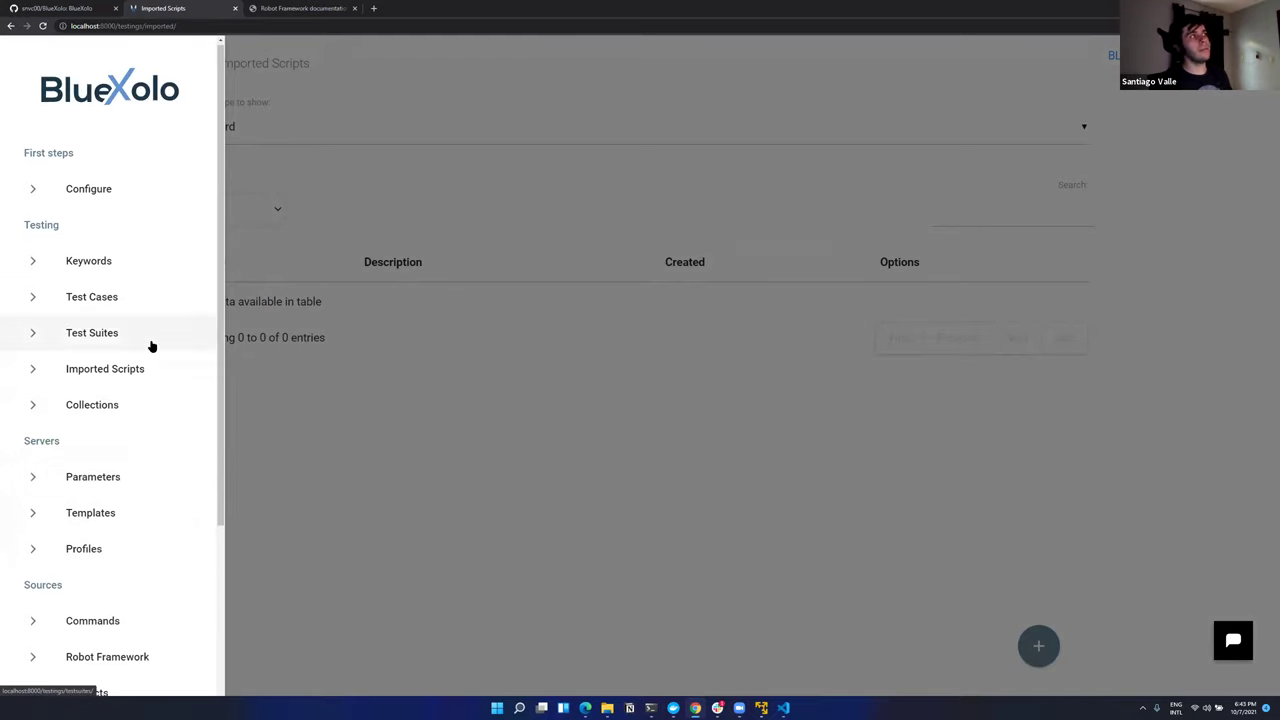
{"action": "scroll", "coordinate": [151, 346], "scroll_direction": "down", "scroll_amount": 3}
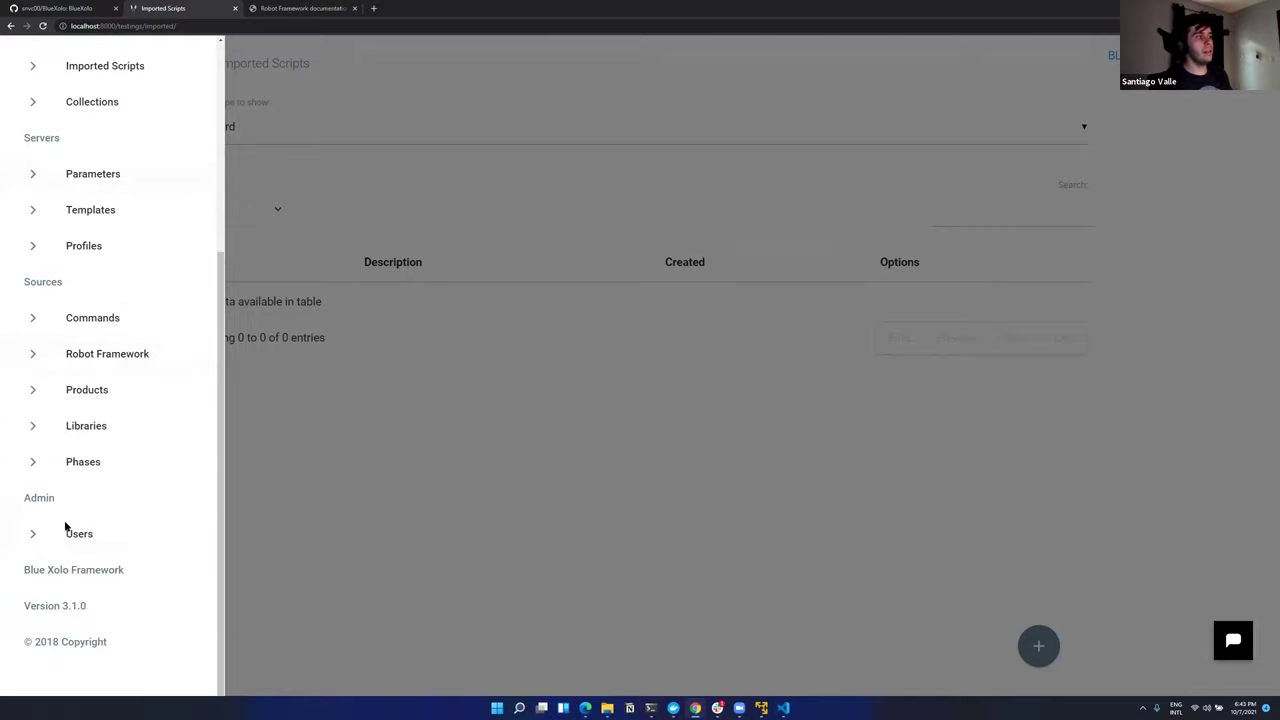
Step: Add a phase named P1 for product 'Mi aplicación - 1.0.0' on the Phases page
{"action": "left_click", "coordinate": [80, 461]}
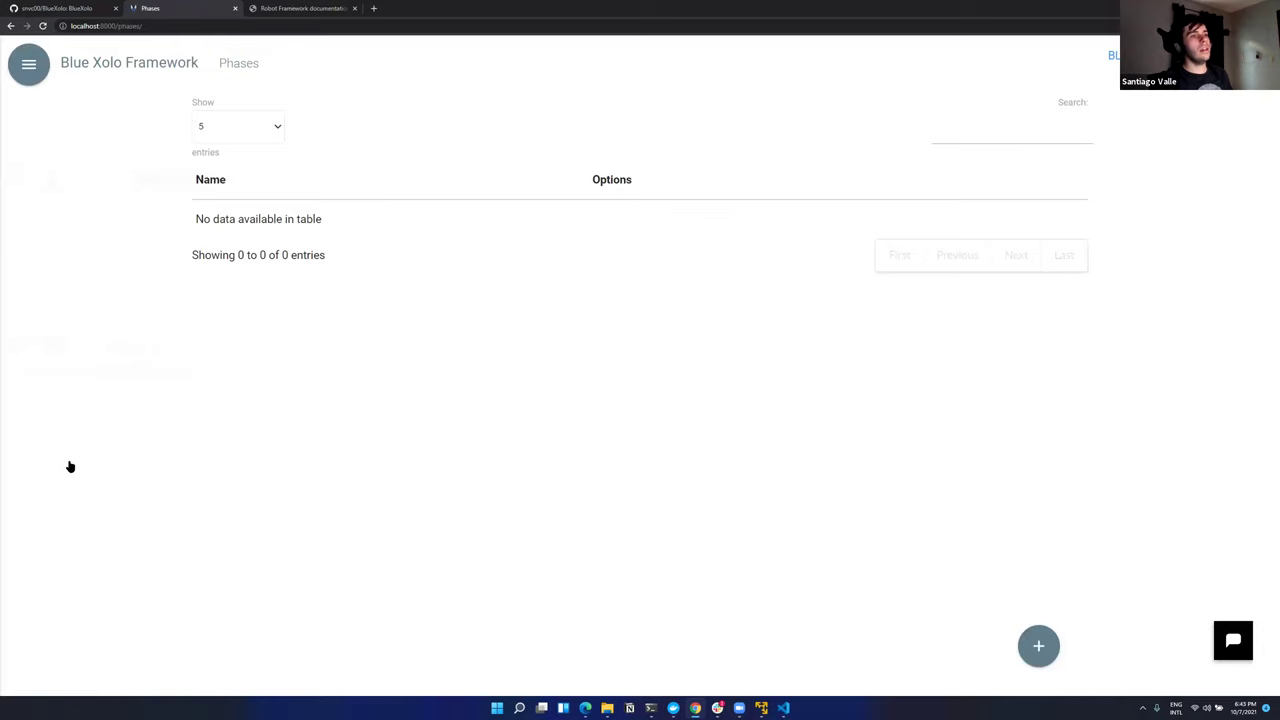
{"action": "left_click", "coordinate": [1038, 645]}
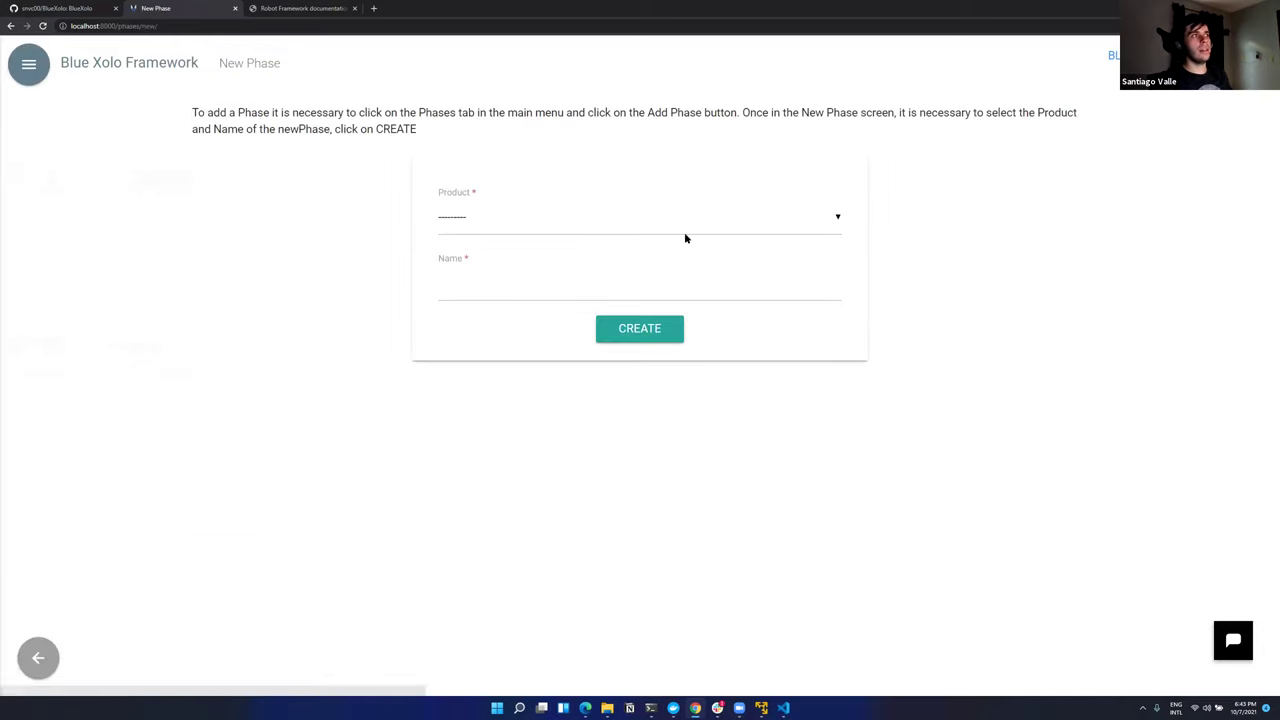
{"action": "left_click", "coordinate": [638, 217]}
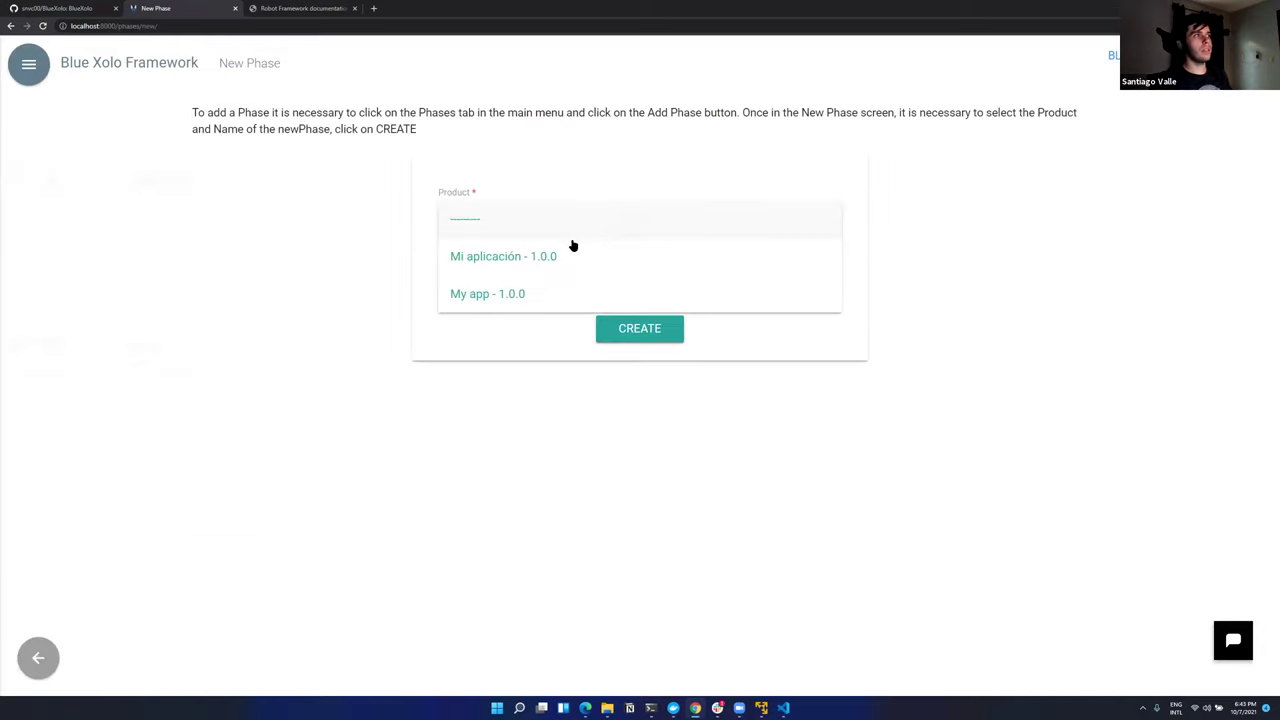
{"action": "left_click", "coordinate": [533, 276]}
{"action": "left_click", "coordinate": [504, 281]}
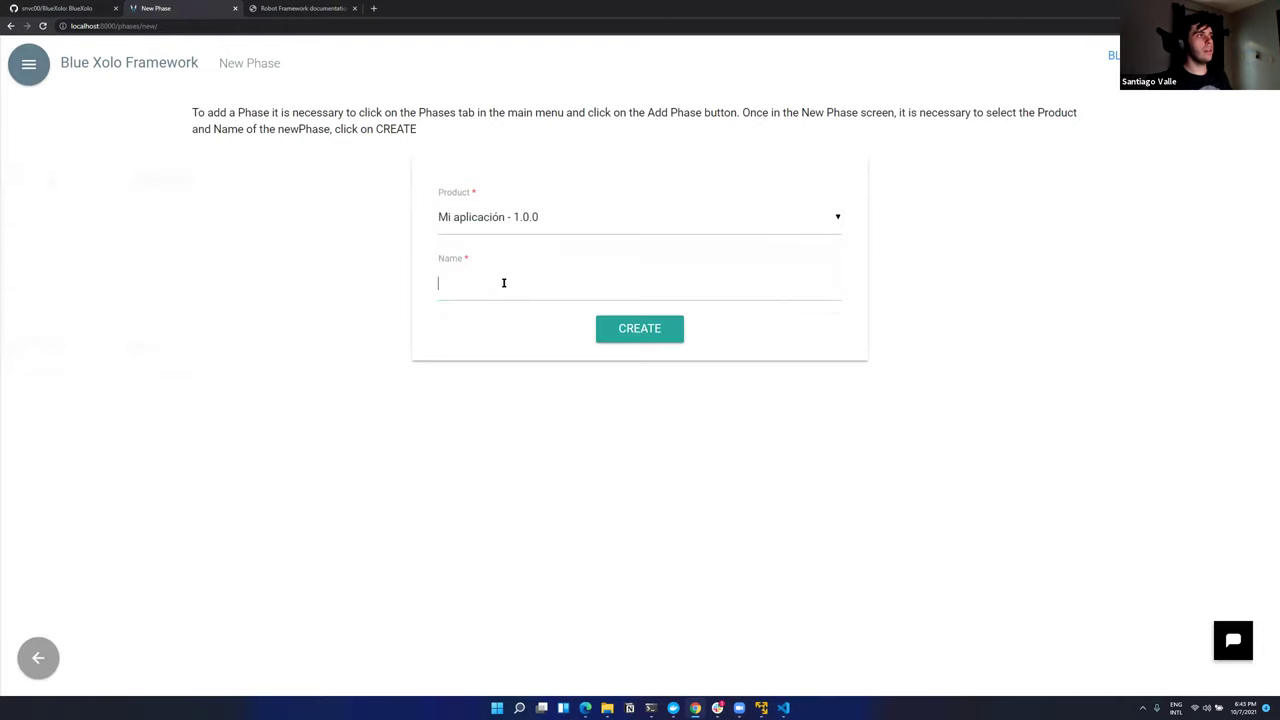
{"action": "type", "text": "P1"}
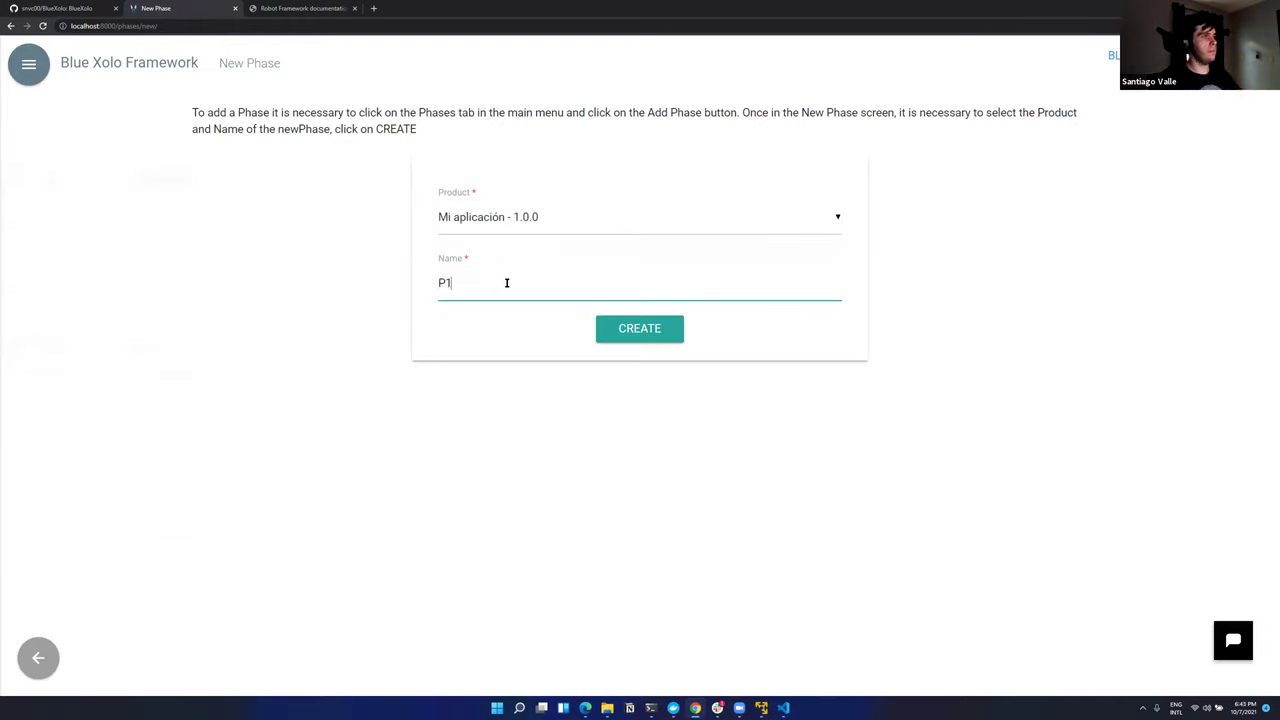
{"action": "key", "text": "Tab"}
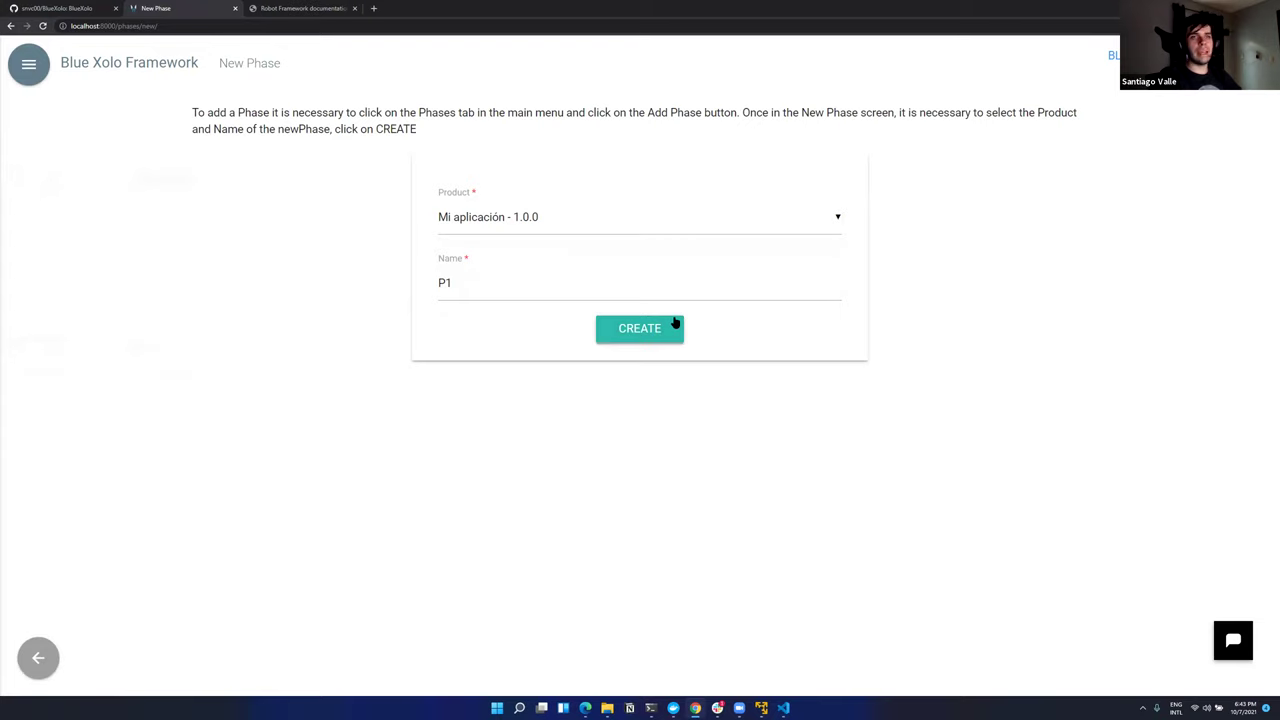
{"action": "left_click", "coordinate": [640, 341]}
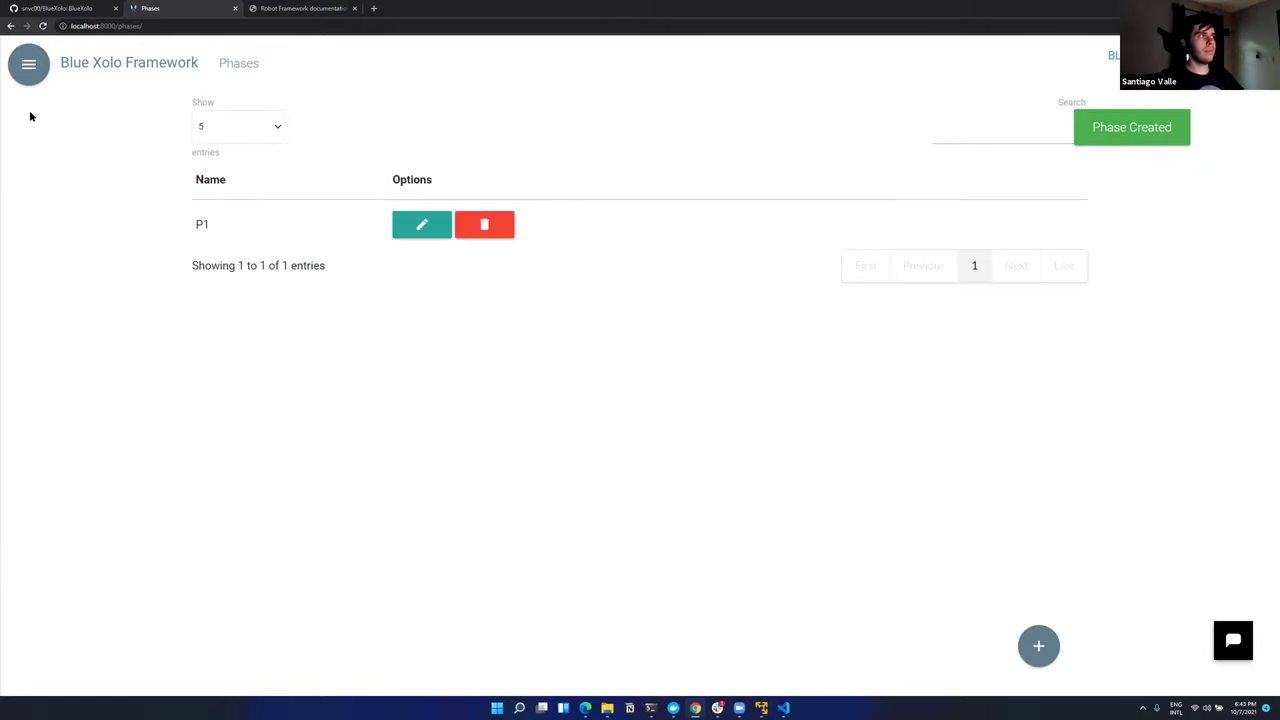
Step: Start a new script import with type Keyword, collection C1 and phase P1, leaving the name empty
{"action": "left_click", "coordinate": [18, 72]}
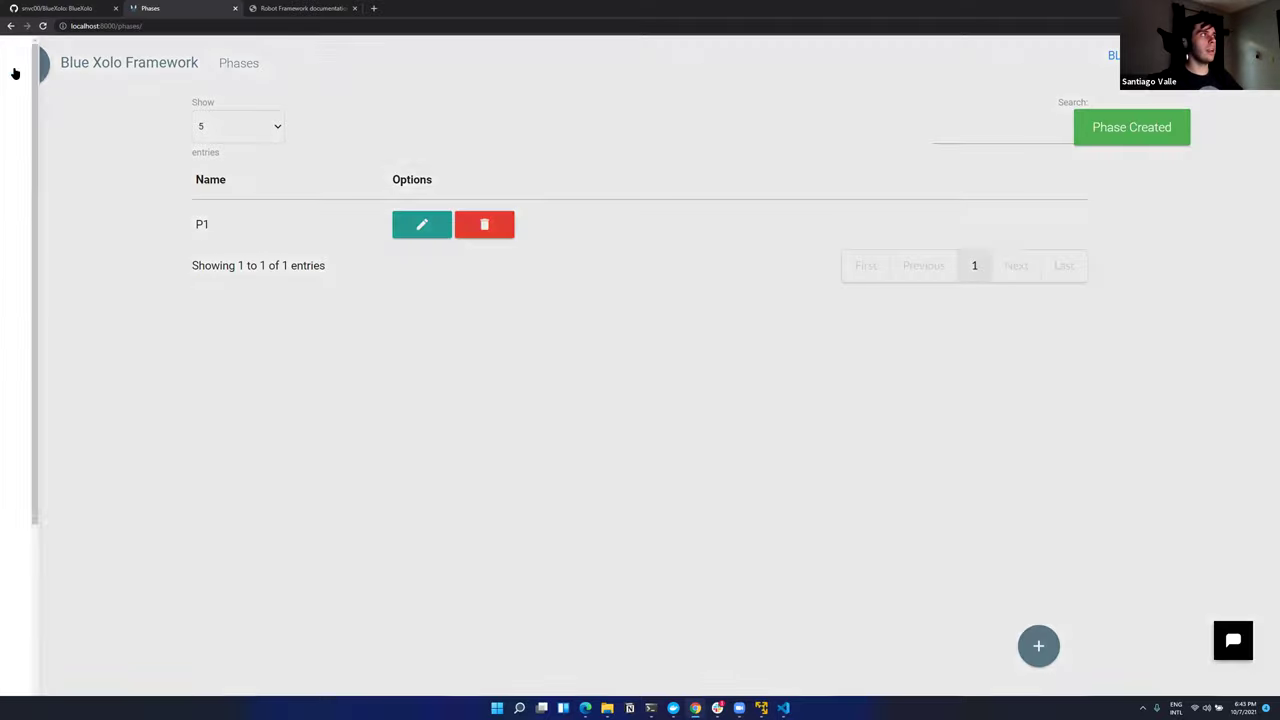
{"action": "left_click", "coordinate": [112, 370]}
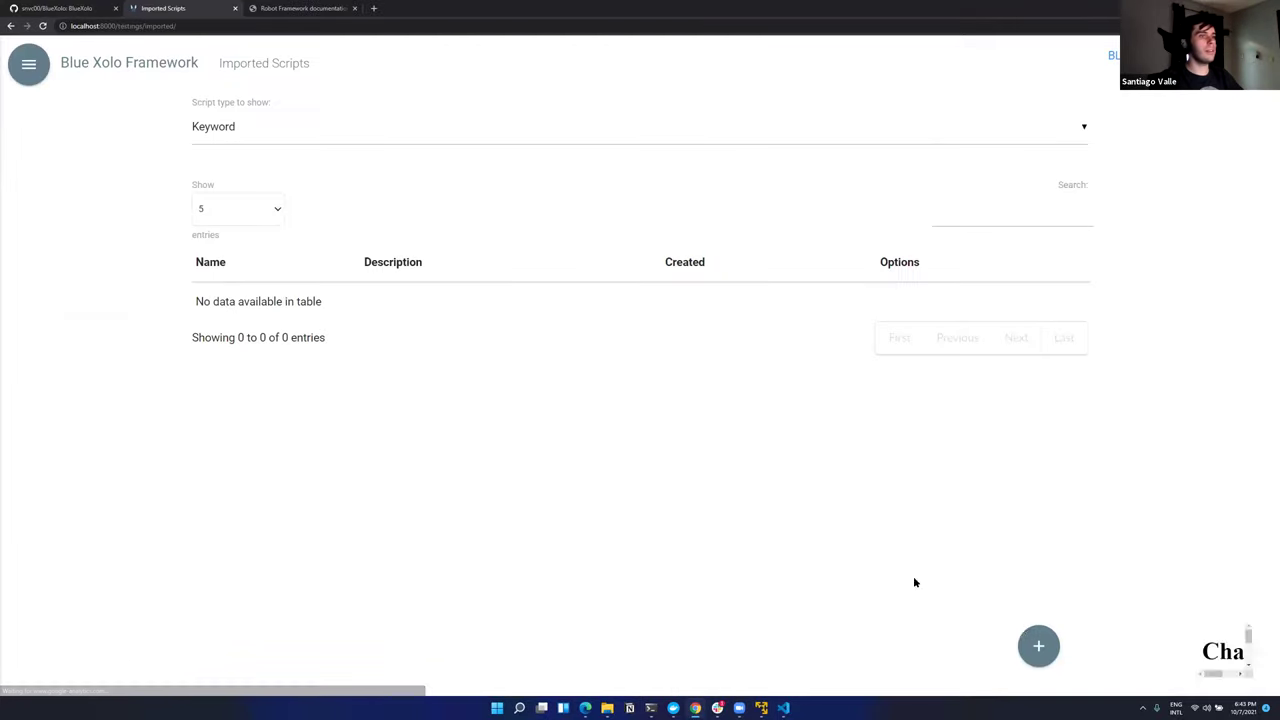
{"action": "left_click", "coordinate": [1040, 645]}
{"action": "left_click", "coordinate": [525, 179]}
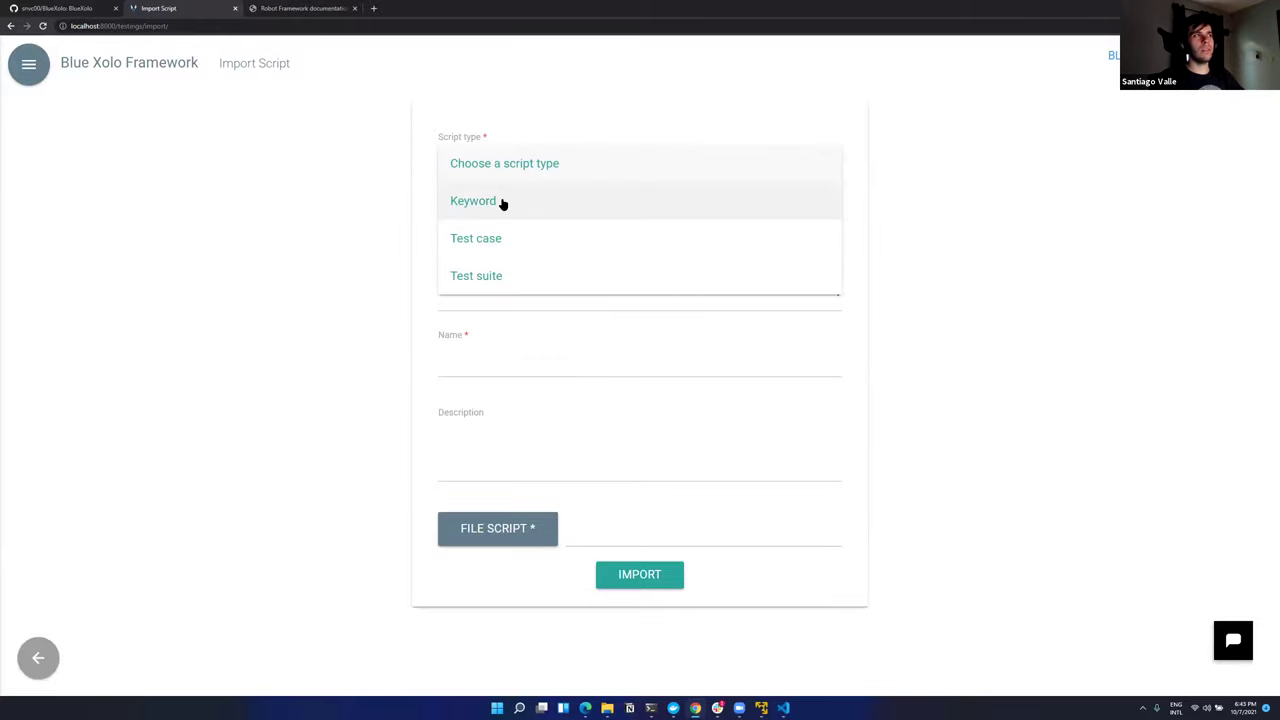
{"action": "left_click", "coordinate": [503, 204]}
{"action": "left_click", "coordinate": [495, 241]}
{"action": "left_click", "coordinate": [495, 264]}
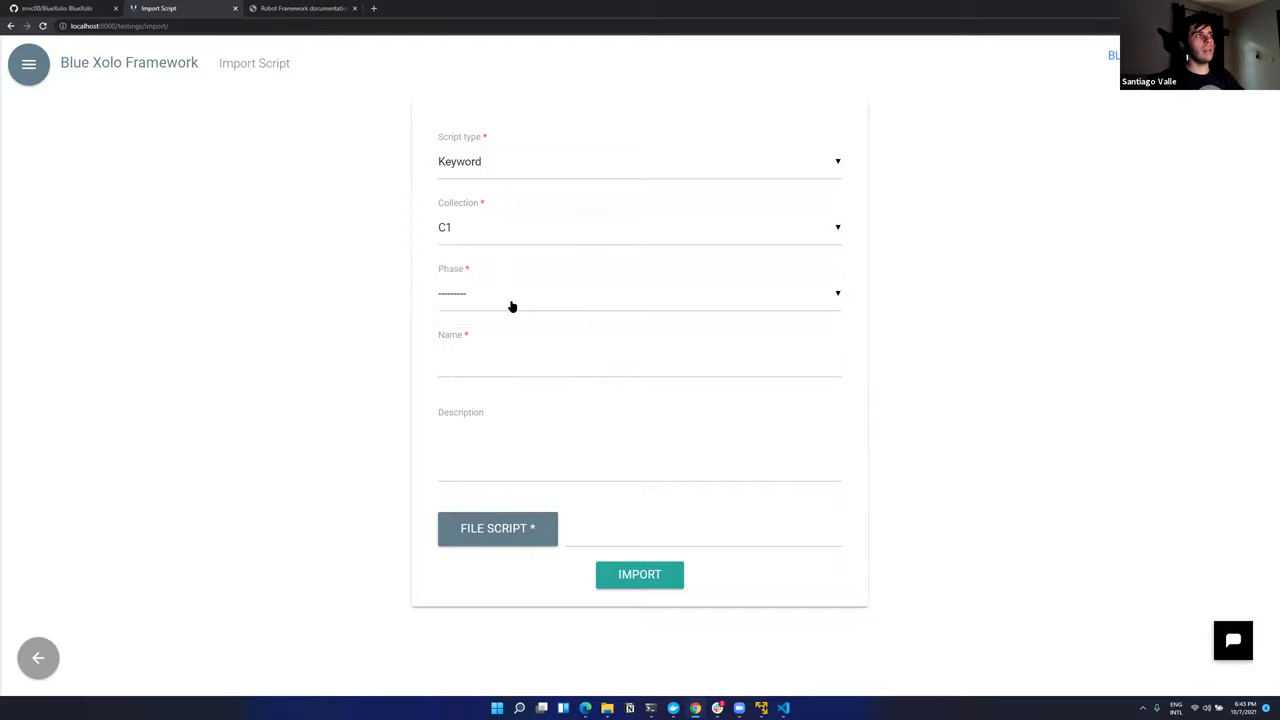
{"action": "left_click", "coordinate": [511, 306]}
{"action": "left_click", "coordinate": [500, 329]}
{"action": "left_click", "coordinate": [495, 366]}
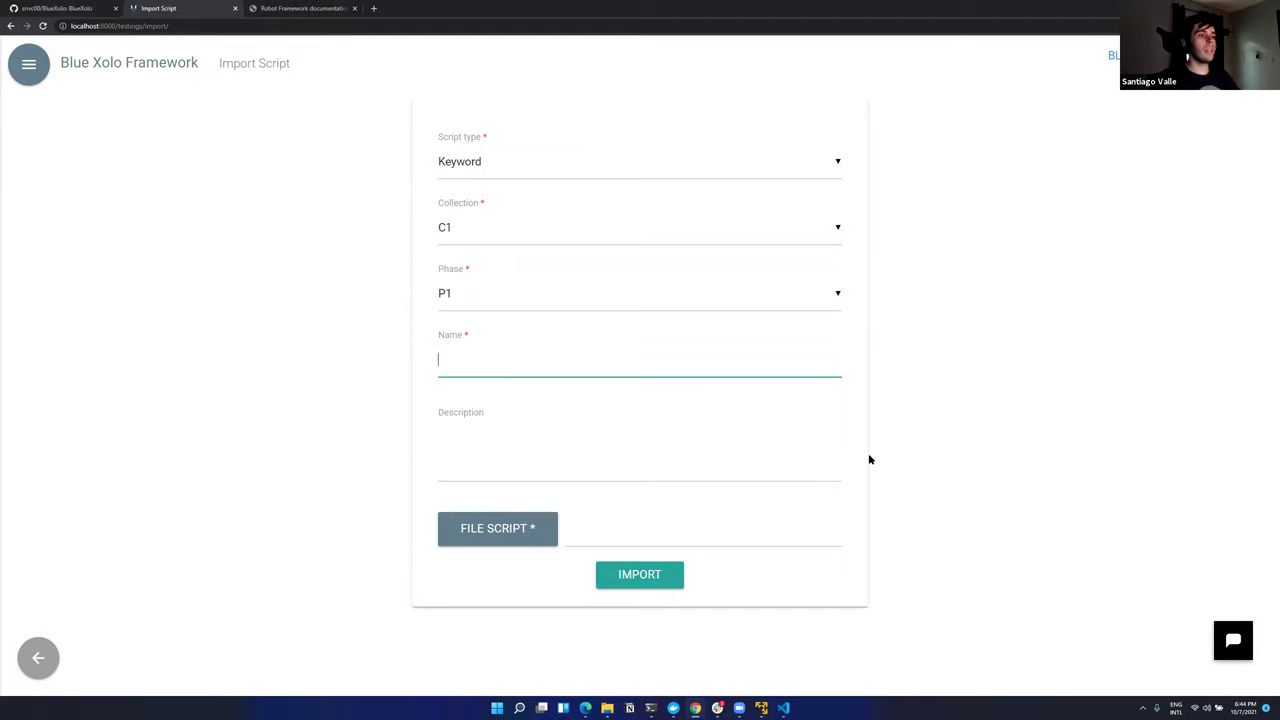
{"action": "mouse_move", "coordinate": [608, 709]}
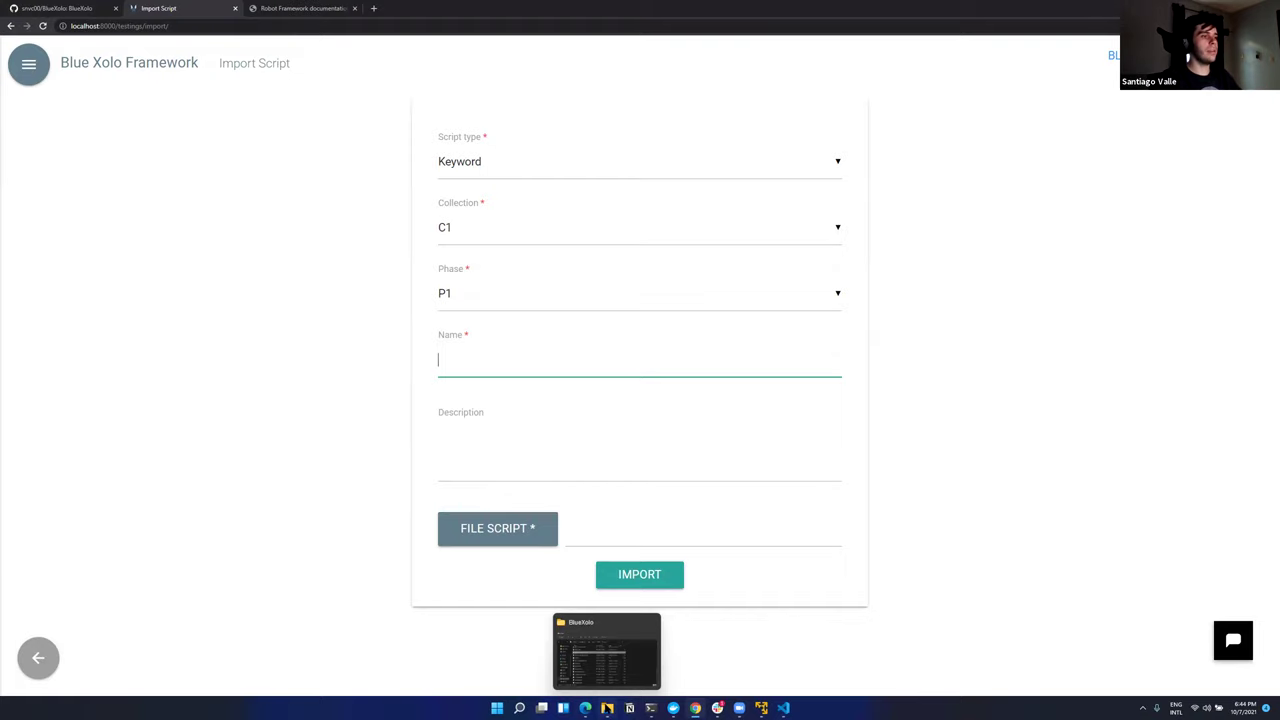
Step: Check Hola mundo.robot from Downloads in VS Code, copy its keyword name 'Hola mundo', and return to the form
{"action": "left_click", "coordinate": [608, 709]}
{"action": "scroll", "coordinate": [428, 343], "scroll_direction": "up", "scroll_amount": 2}
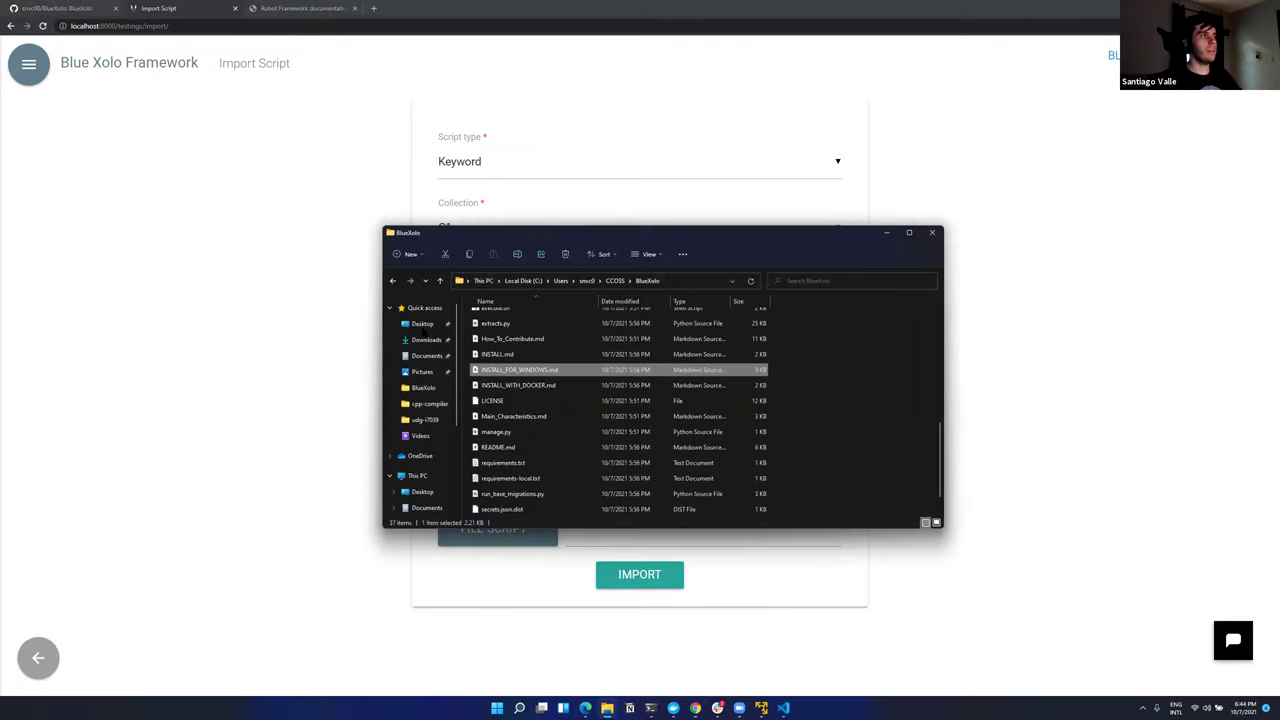
{"action": "left_click", "coordinate": [426, 340]}
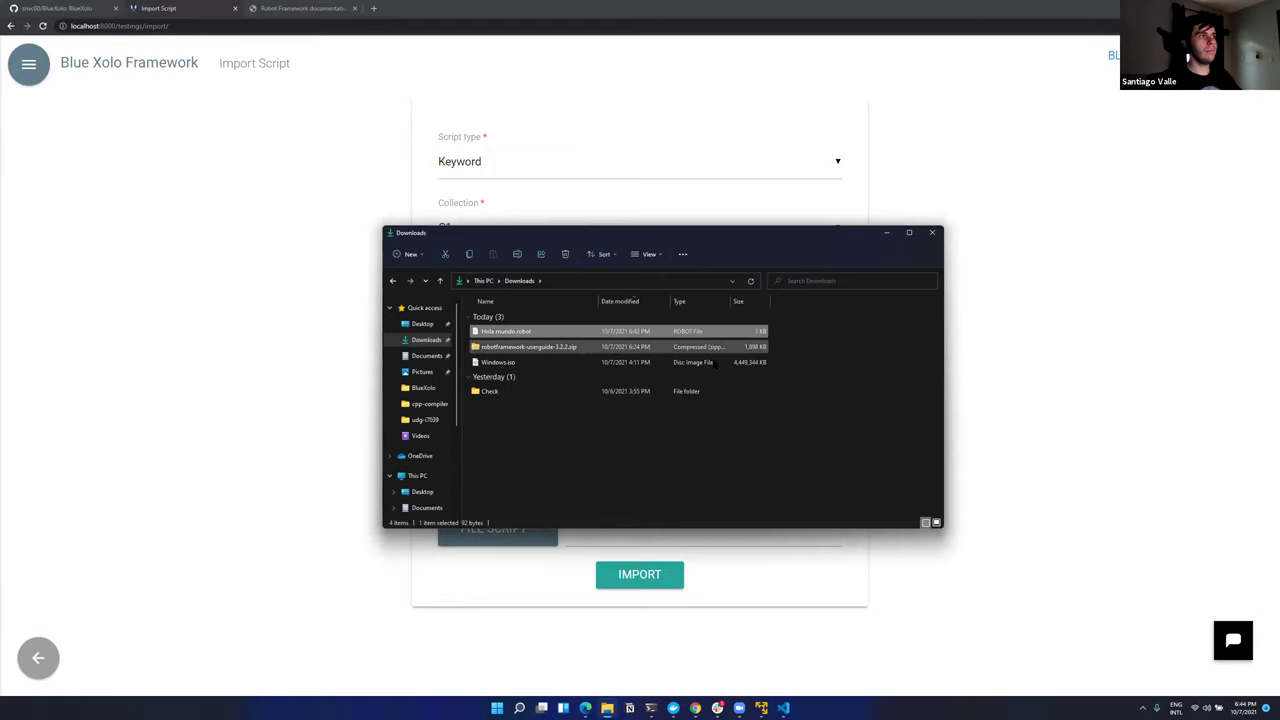
{"action": "double_click", "coordinate": [506, 331]}
{"action": "left_click_drag", "start_coordinate": [257, 60], "coordinate": [208, 60]}
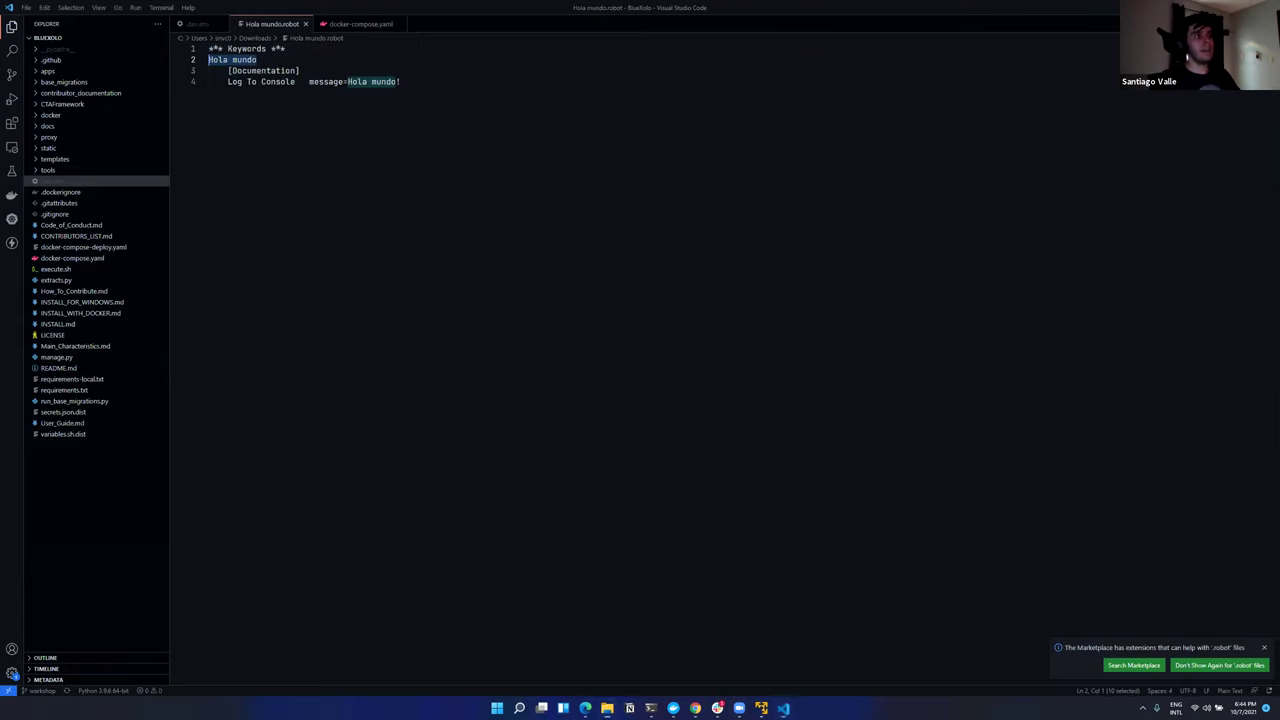
{"action": "key", "text": "alt+Tab"}
{"action": "key", "text": "Escape"}
{"action": "left_click", "coordinate": [511, 362]}
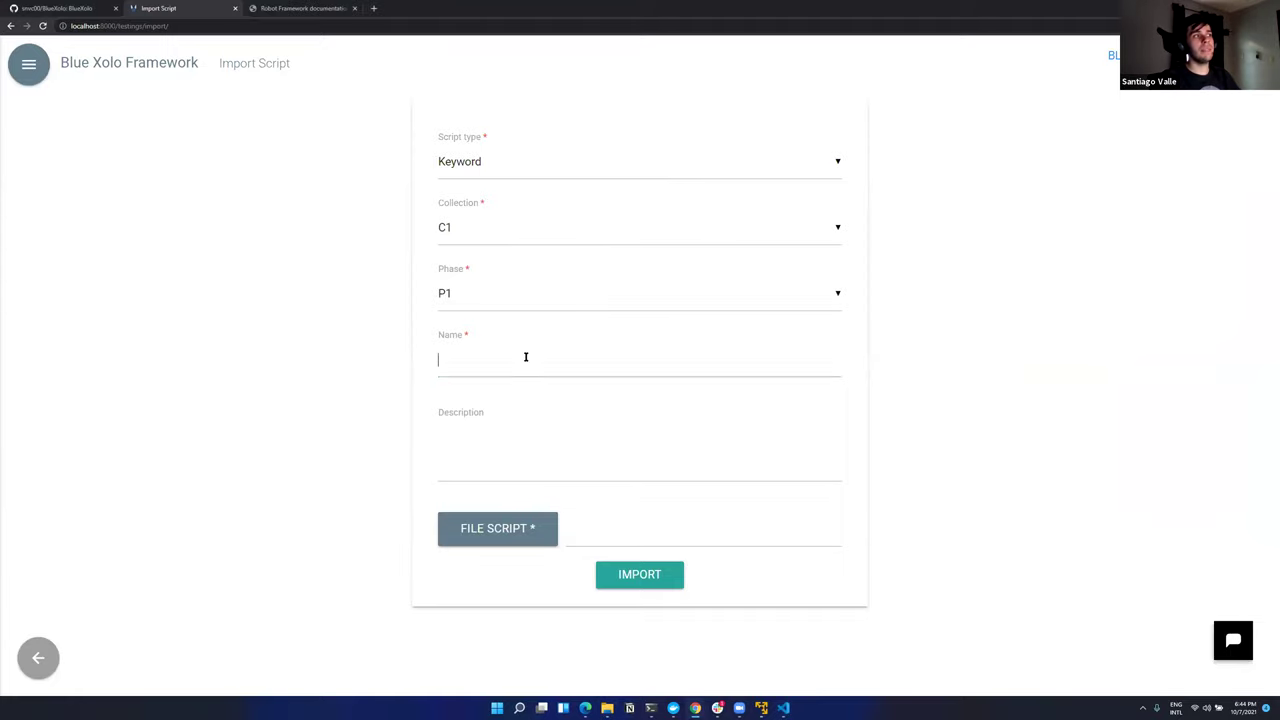
Step: Name the script 'Hola mundo', attach Hola mundo.robot and import it, which fails with 'Name already exists'
{"action": "type", "text": "Hola mundo"}
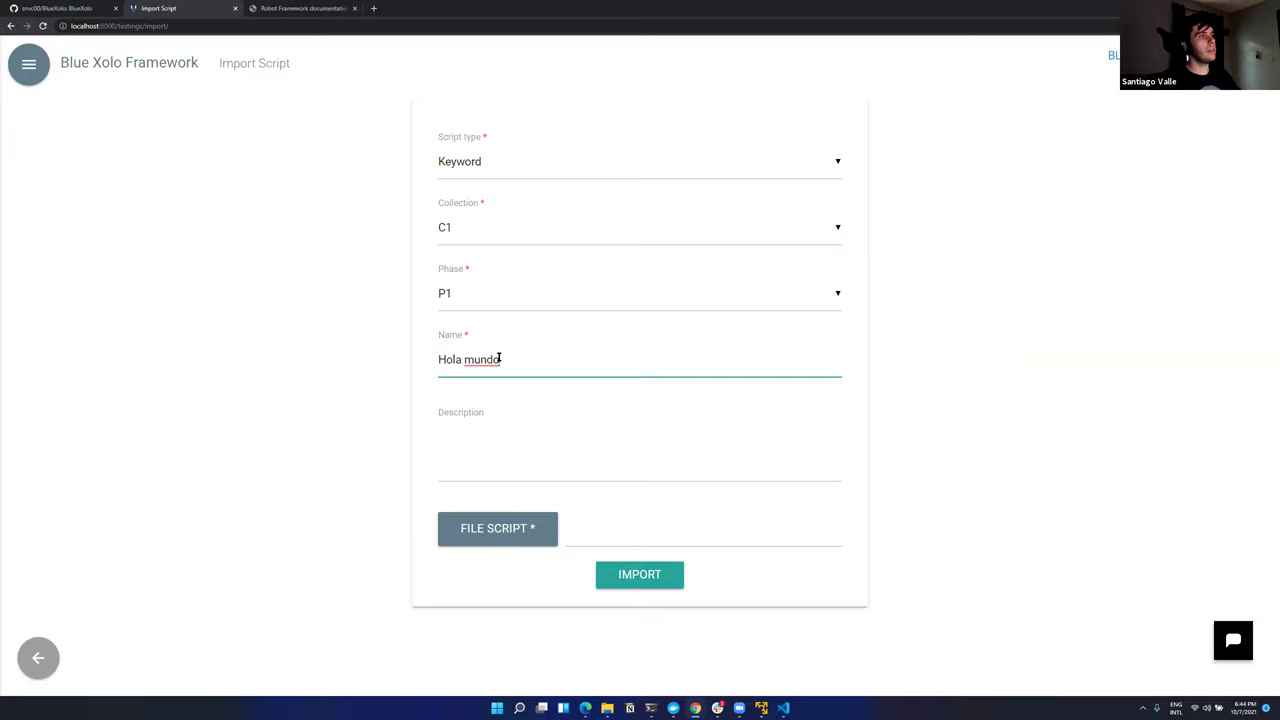
{"action": "left_click", "coordinate": [523, 520]}
{"action": "double_click", "coordinate": [127, 94]}
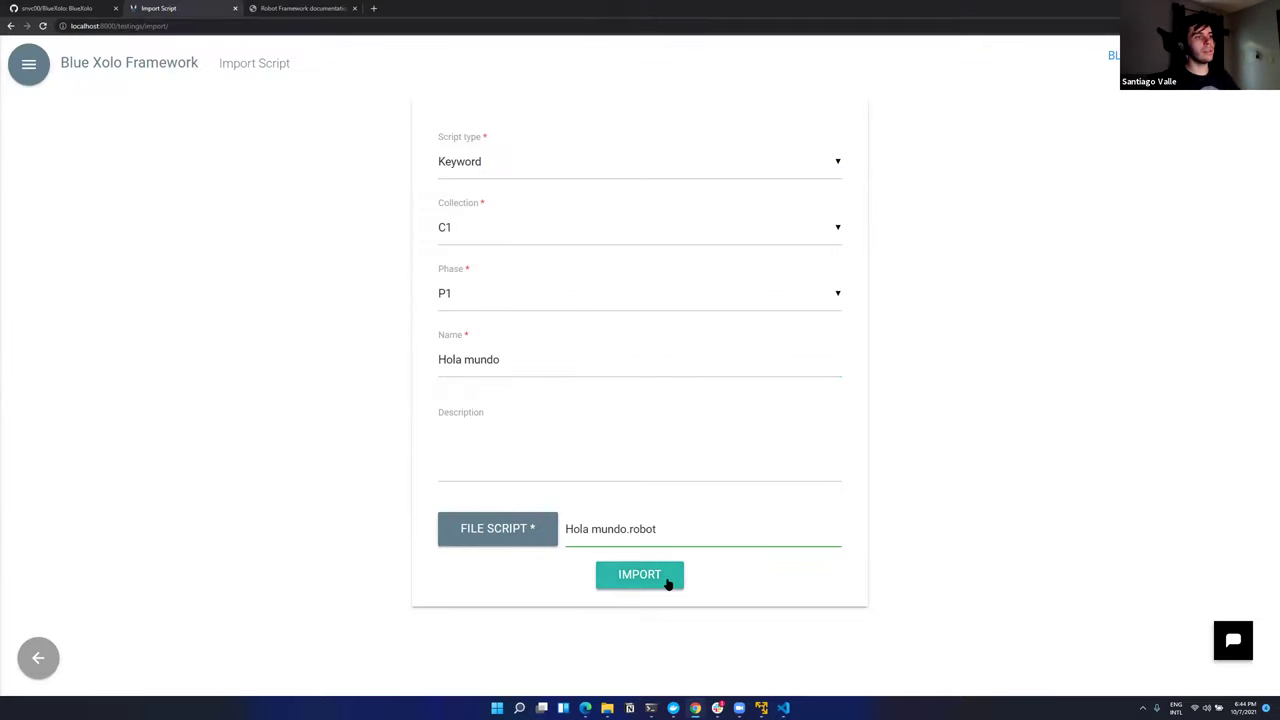
{"action": "left_click", "coordinate": [648, 577]}
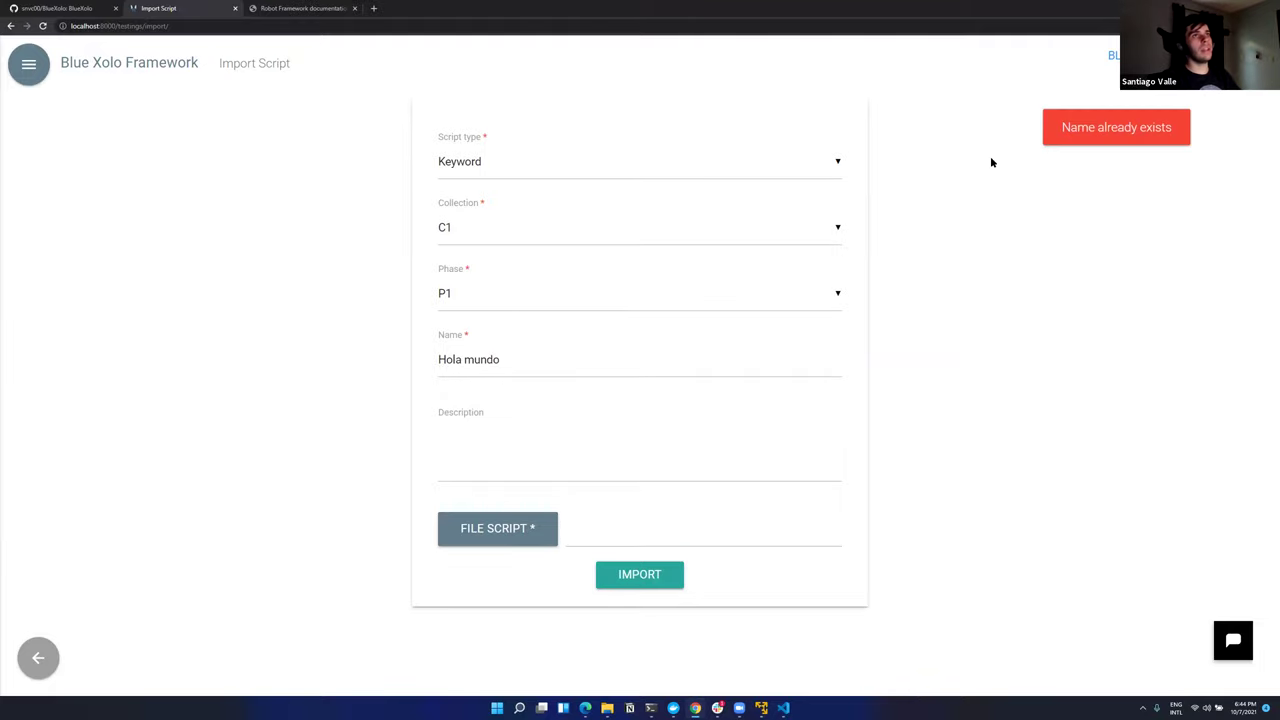
{"action": "left_click", "coordinate": [46, 70]}
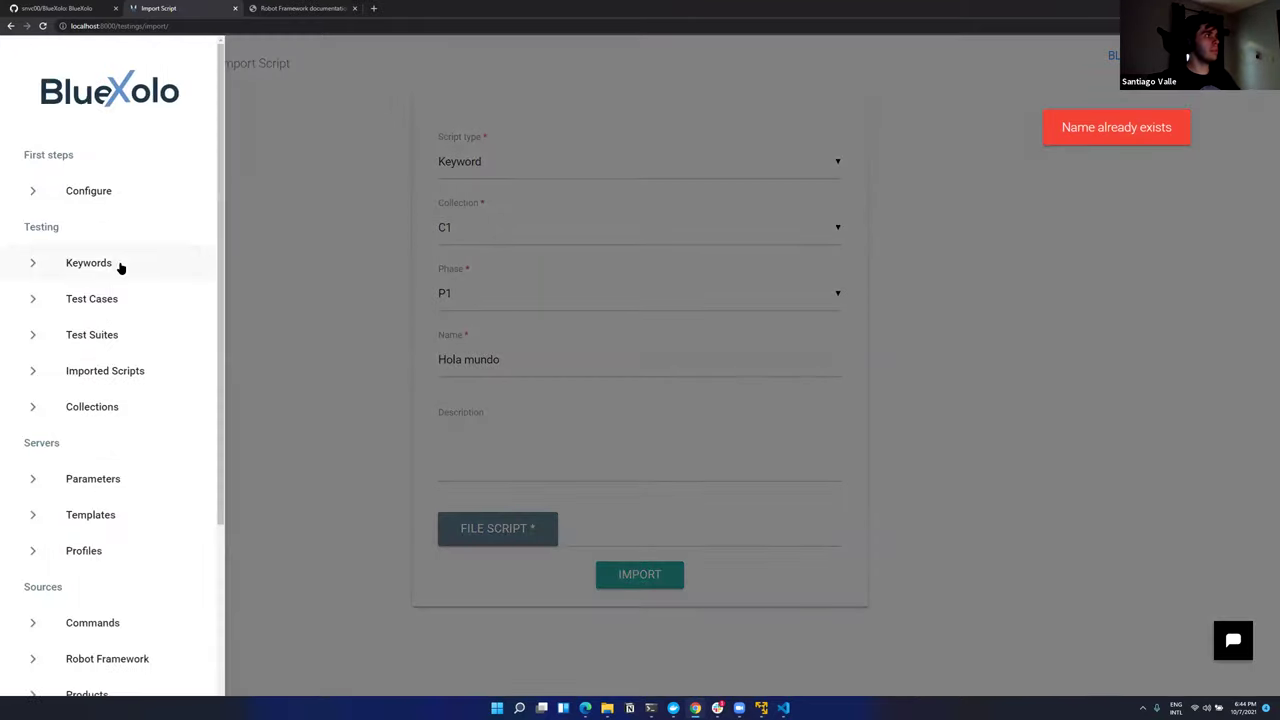
Step: Delete the existing Hola mundo keyword from the Keywords list, then return to Imported Scripts
{"action": "left_click", "coordinate": [120, 266]}
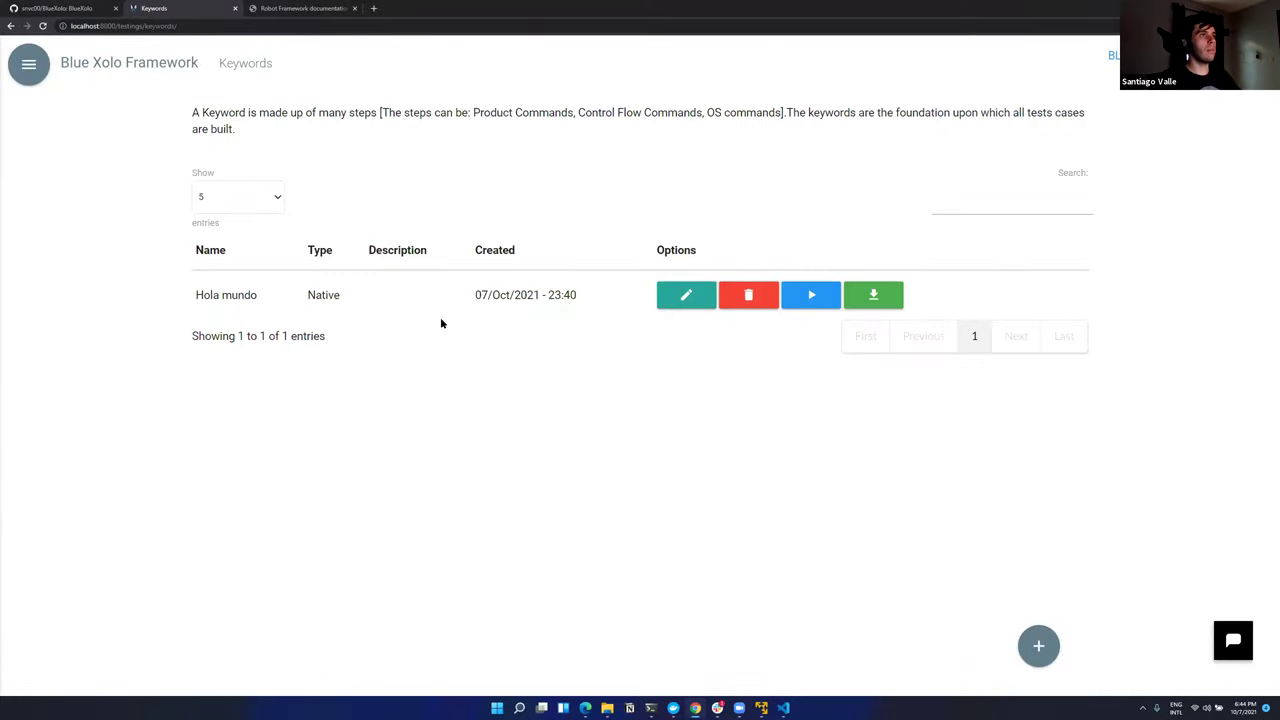
{"action": "left_click", "coordinate": [749, 296]}
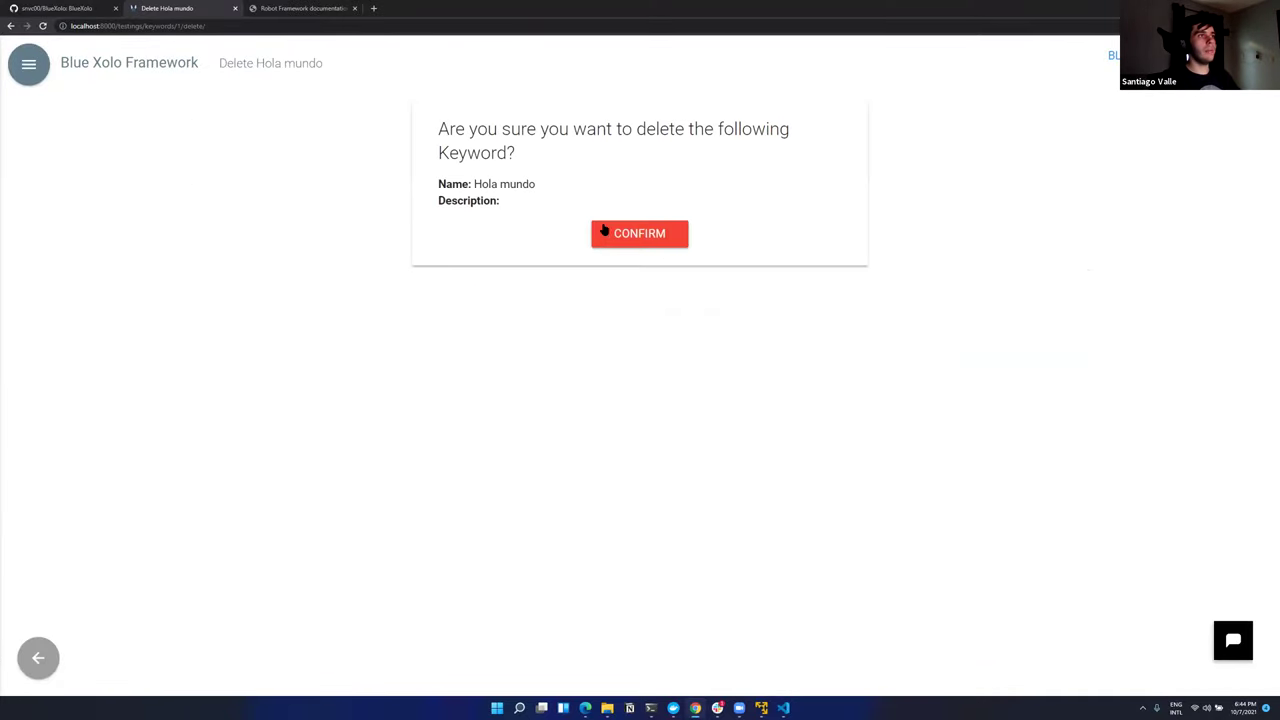
{"action": "left_click", "coordinate": [605, 241]}
{"action": "left_click", "coordinate": [28, 64]}
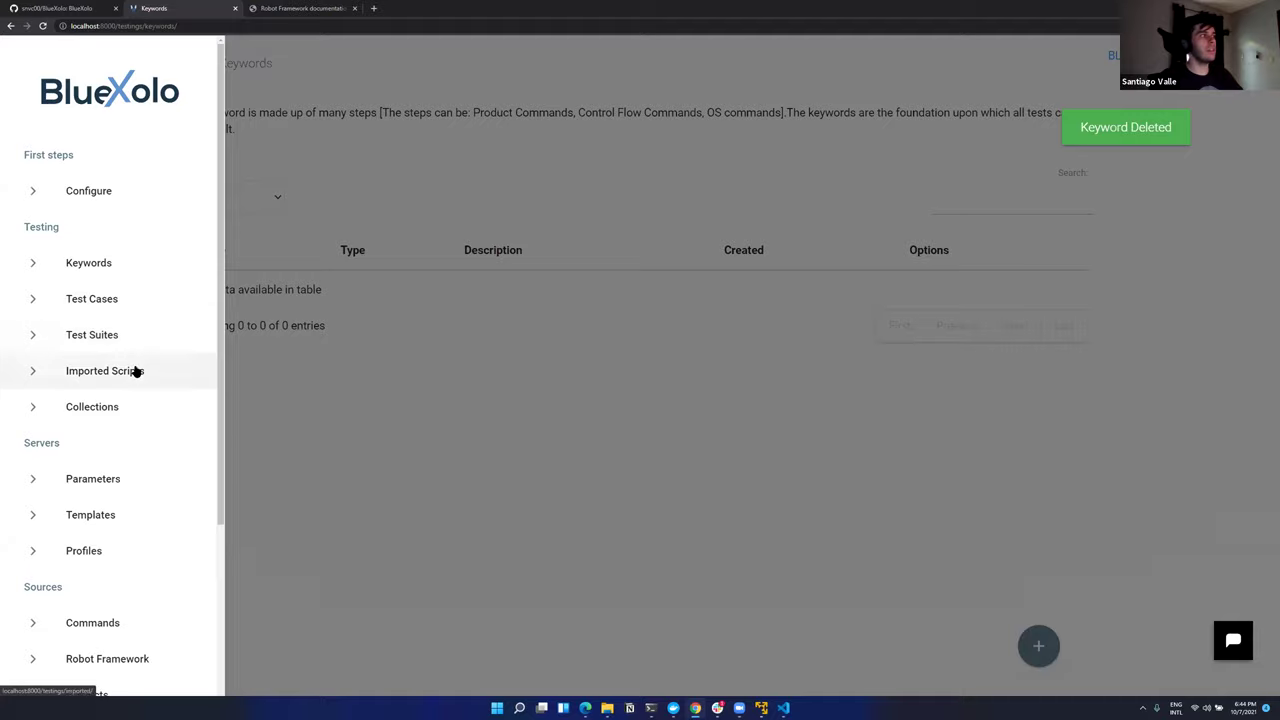
{"action": "left_click", "coordinate": [135, 366]}
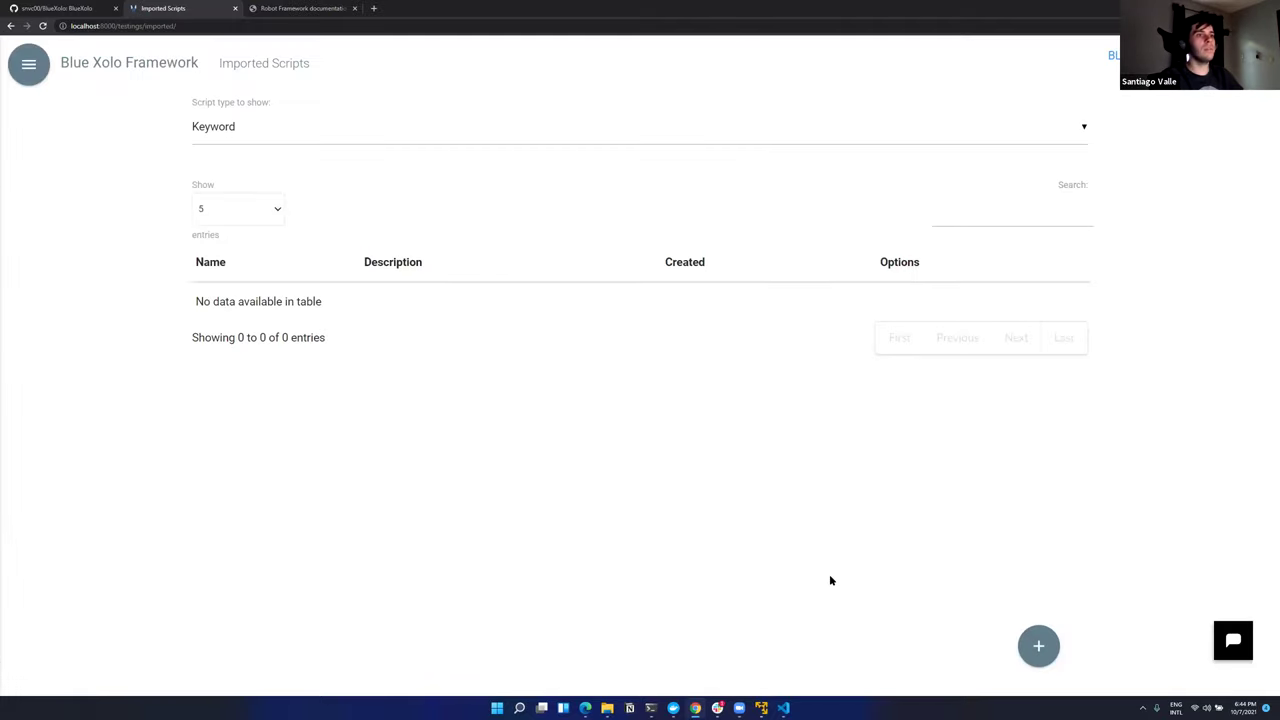
Step: Import Hola mundo.robot as keyword 'Hola mundo' in collection C1, phase P1
{"action": "left_click", "coordinate": [1048, 648]}
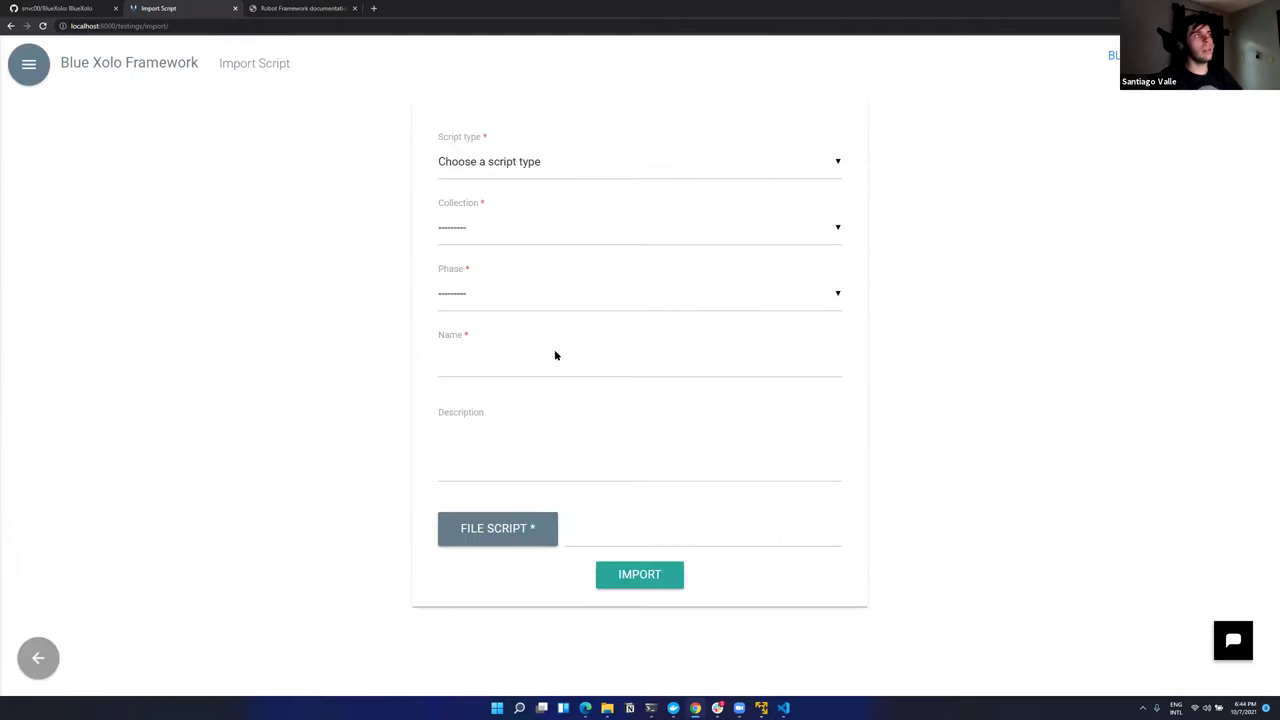
{"action": "left_click", "coordinate": [526, 161]}
{"action": "left_click", "coordinate": [458, 198]}
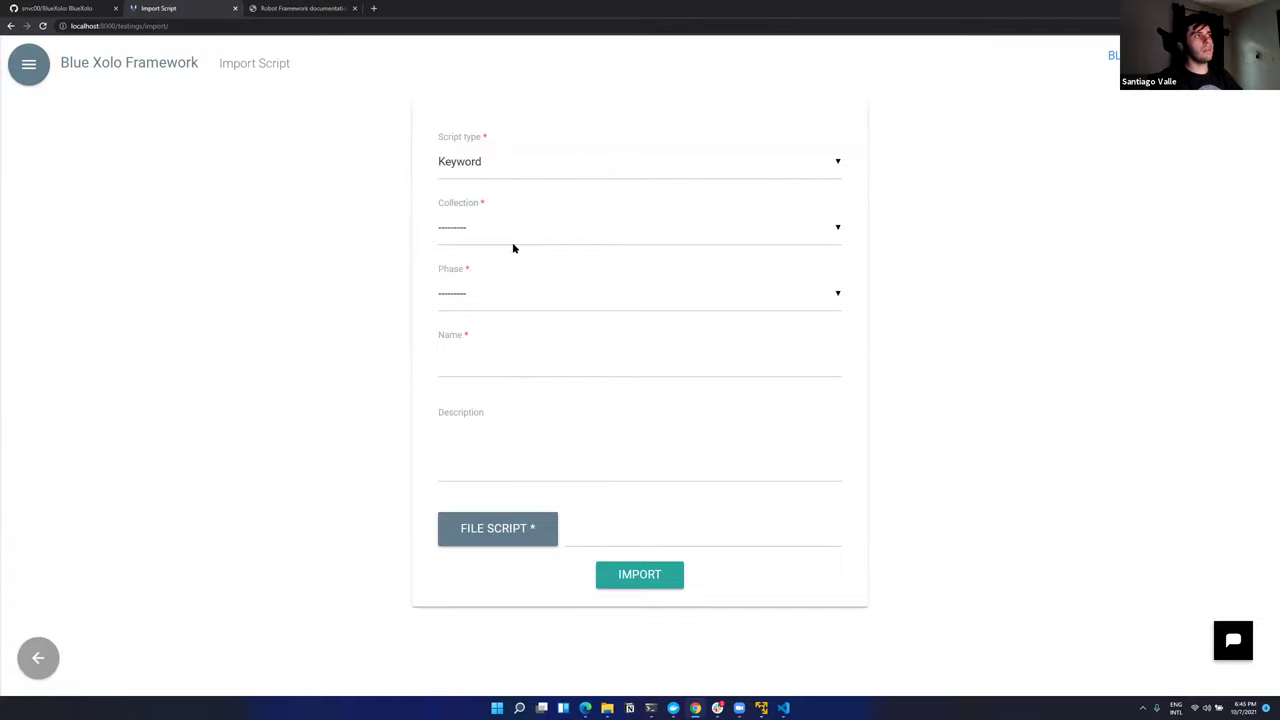
{"action": "left_click", "coordinate": [486, 263]}
{"action": "left_click", "coordinate": [483, 300]}
{"action": "left_click", "coordinate": [477, 330]}
{"action": "left_click", "coordinate": [476, 358]}
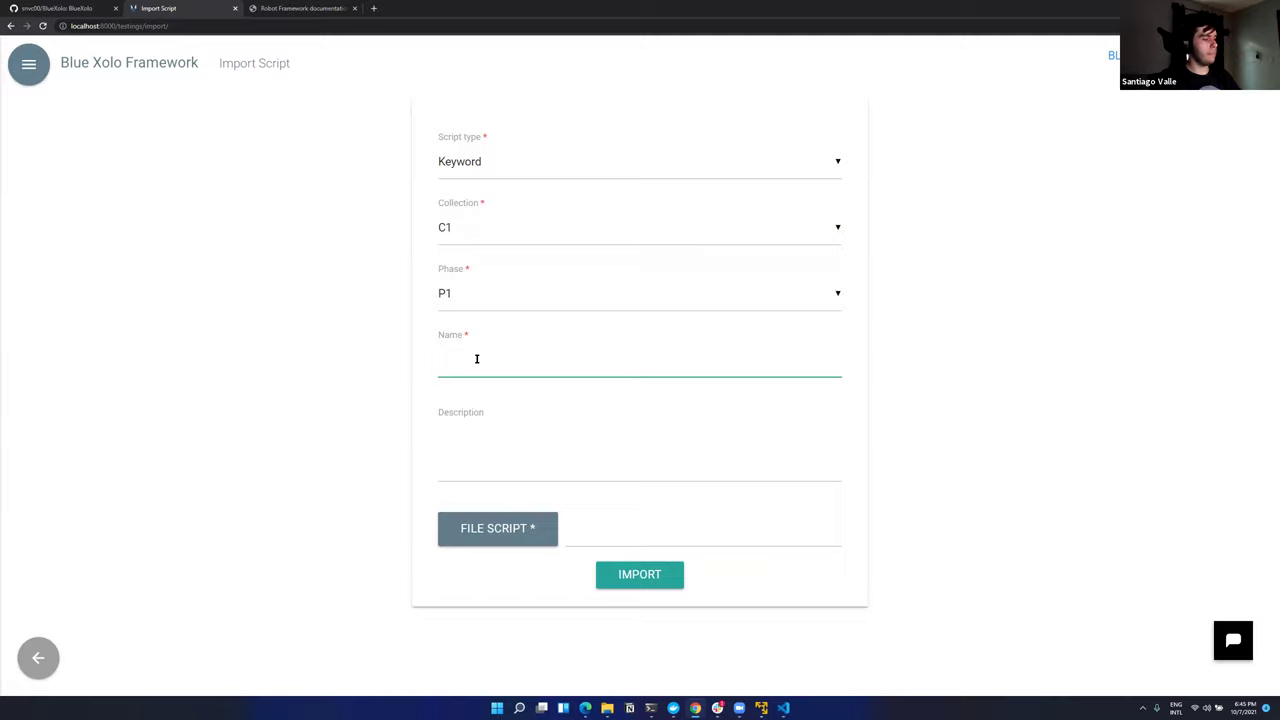
{"action": "type", "text": "Hola mundo"}
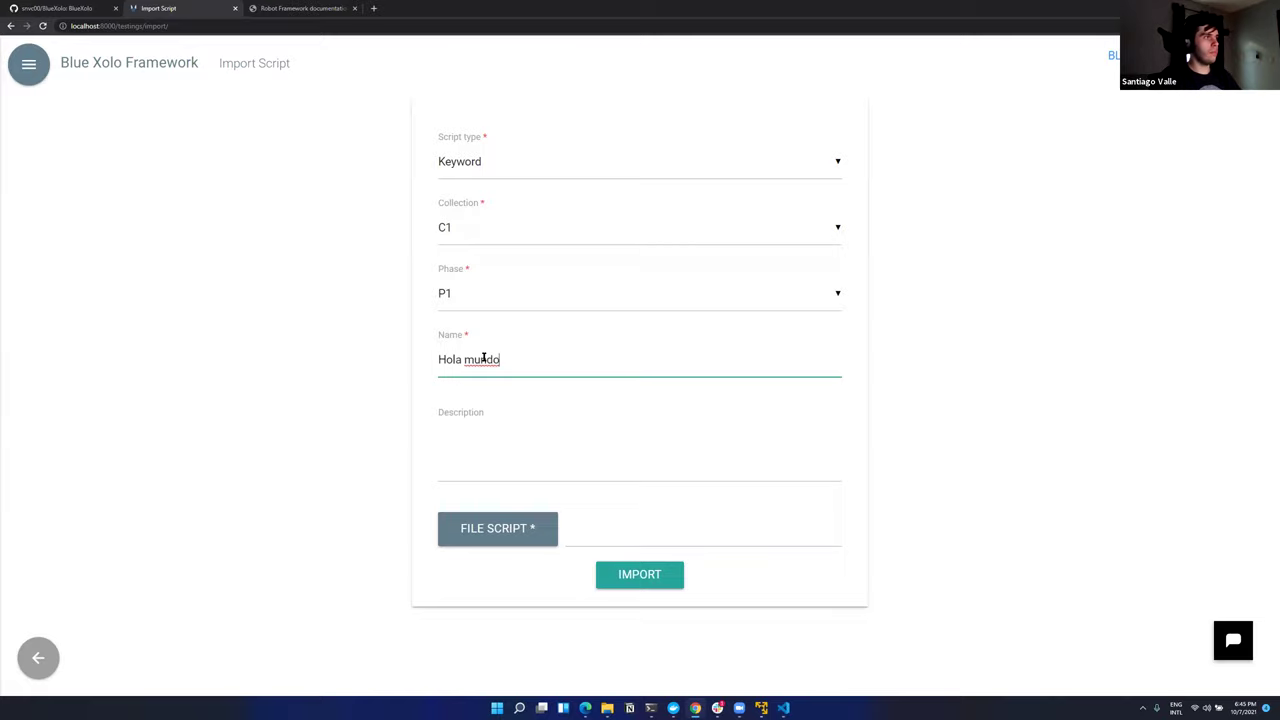
{"action": "left_click", "coordinate": [512, 530]}
{"action": "left_click", "coordinate": [203, 95]}
{"action": "double_click", "coordinate": [203, 95]}
{"action": "left_click", "coordinate": [655, 578]}
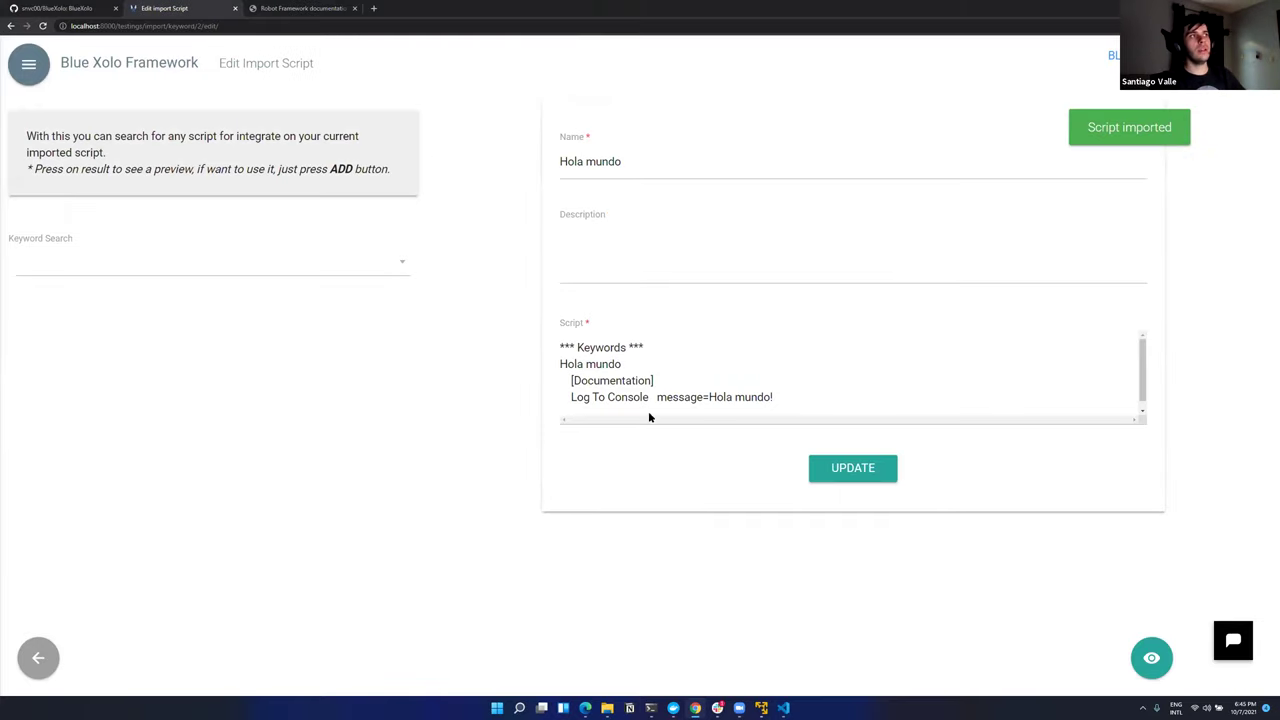
Step: Check the import result, then go to the Keywords list
{"action": "scroll", "coordinate": [630, 335], "scroll_direction": "down", "scroll_amount": 2}
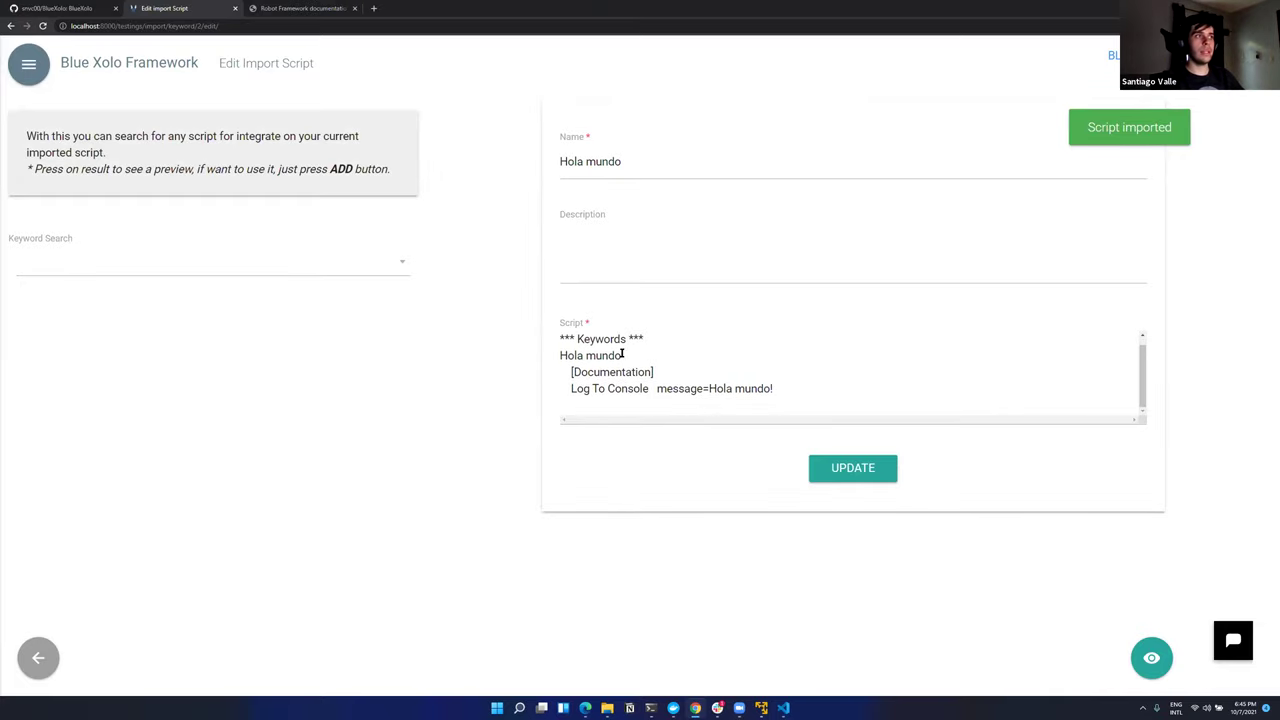
{"action": "scroll", "coordinate": [610, 358], "scroll_direction": "up", "scroll_amount": 2}
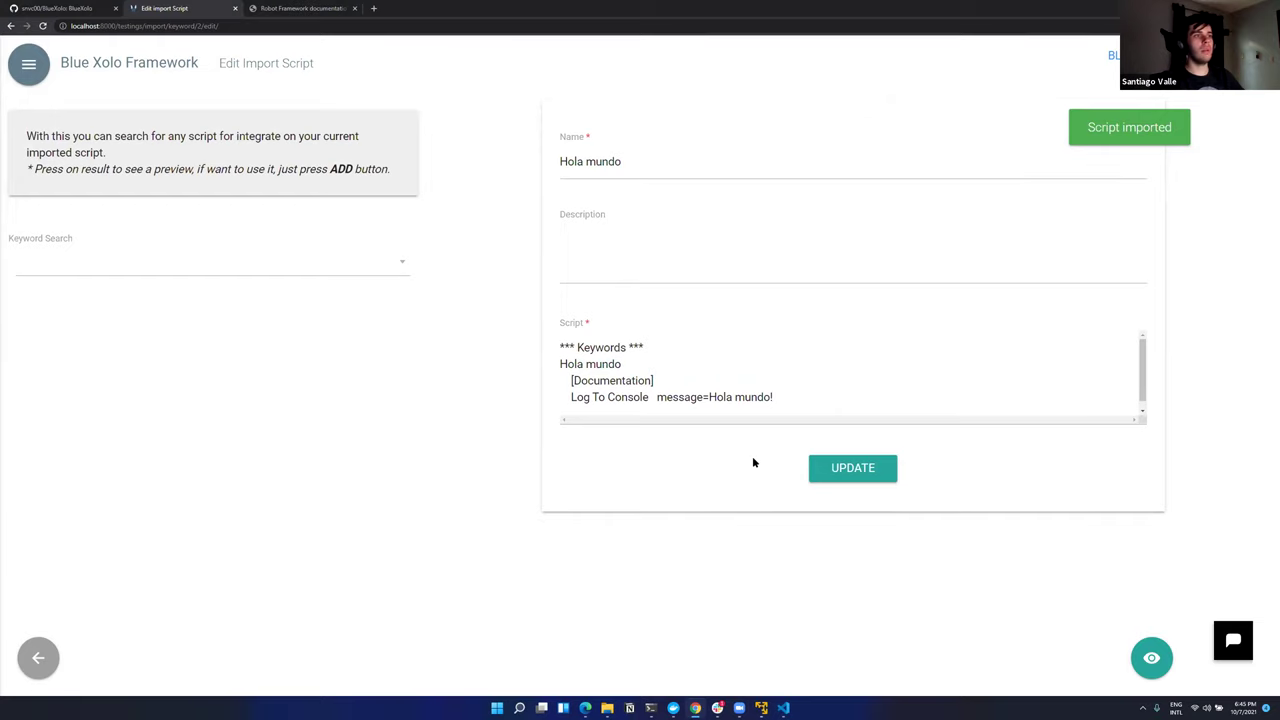
{"action": "left_click", "coordinate": [29, 63]}
{"action": "left_click", "coordinate": [108, 262]}
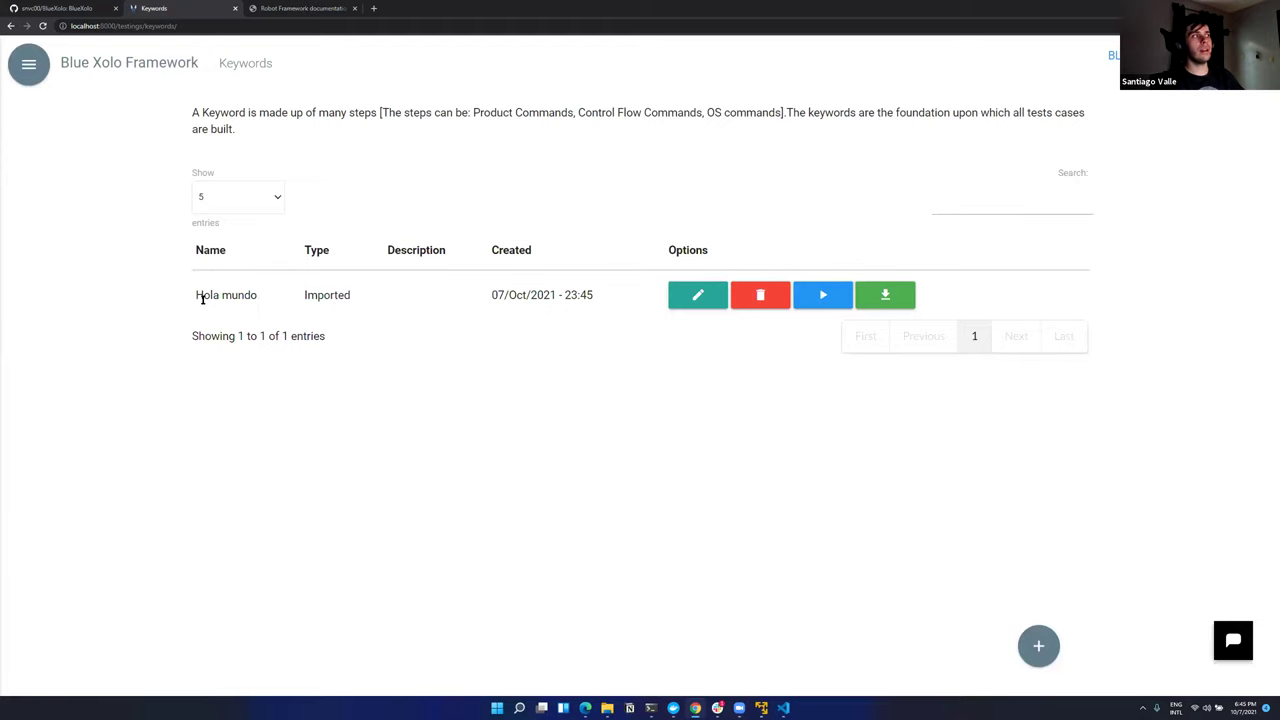
Step: Highlight Hola mundo's Imported type in the Keywords list, then bring Hola mundo.robot up in VS Code
{"action": "double_click", "coordinate": [311, 293]}
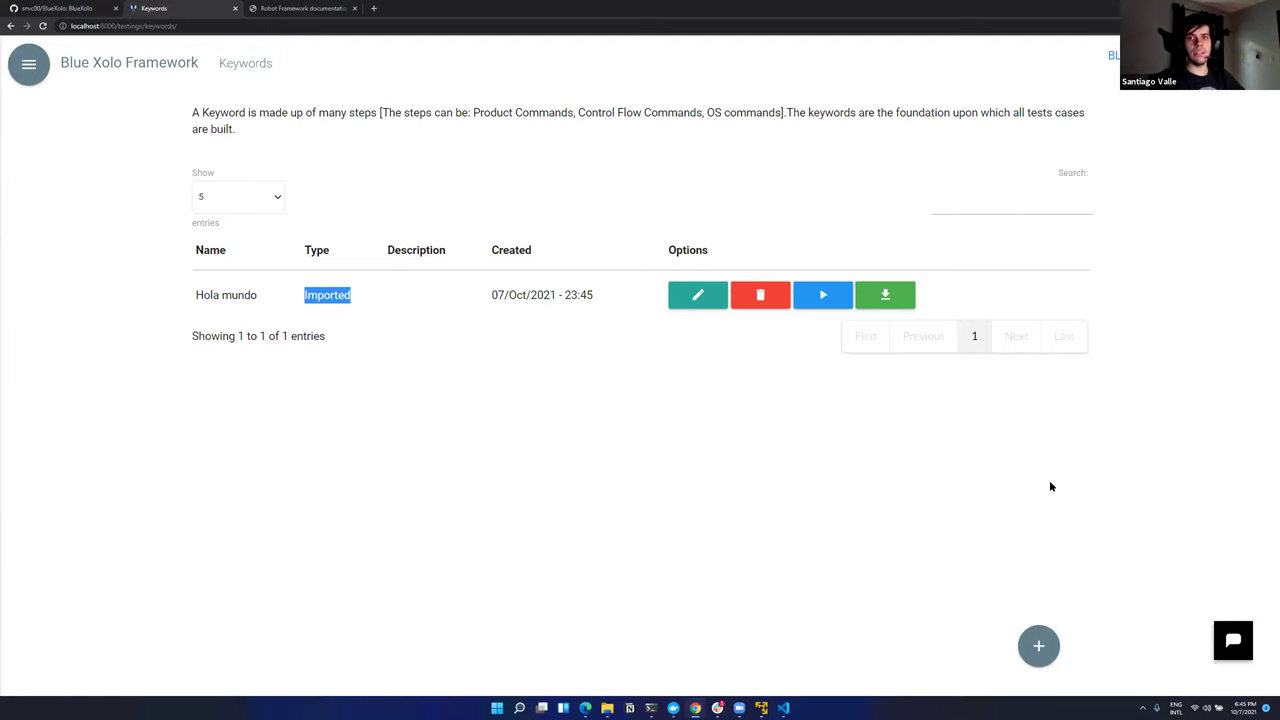
{"action": "left_click", "coordinate": [784, 707]}
{"action": "left_click", "coordinate": [784, 707]}
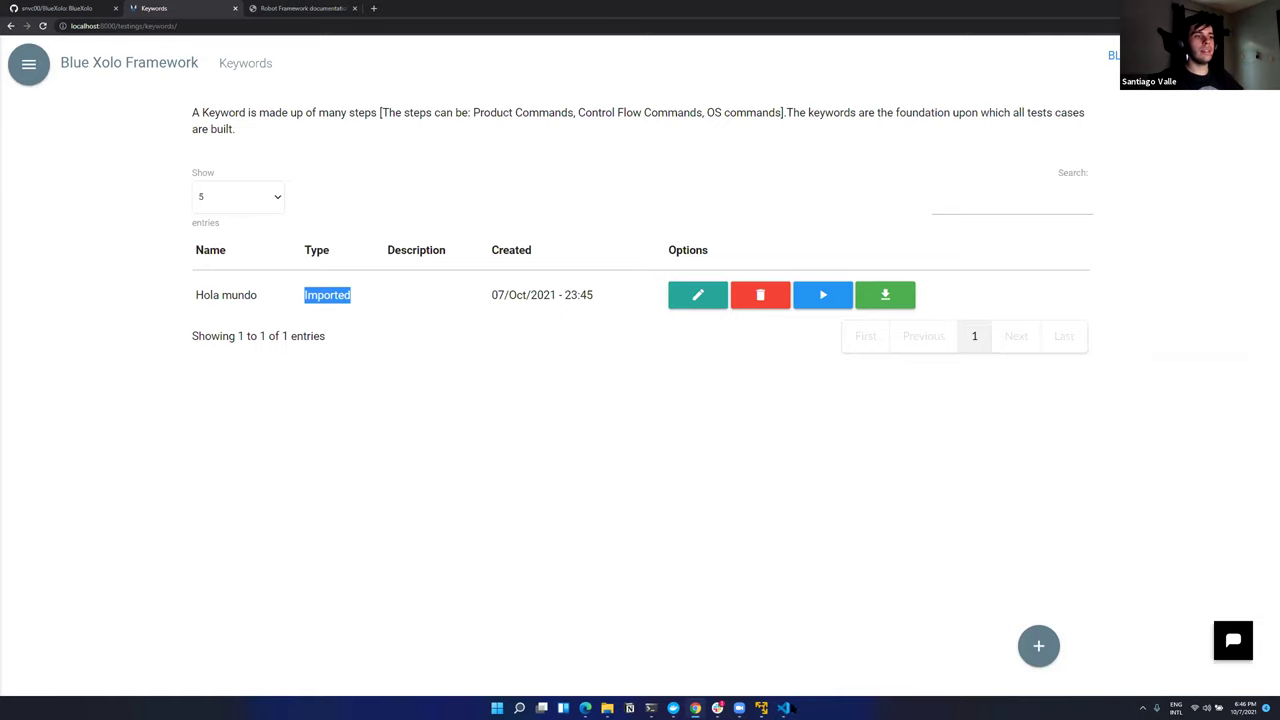
{"action": "left_click", "coordinate": [783, 707]}
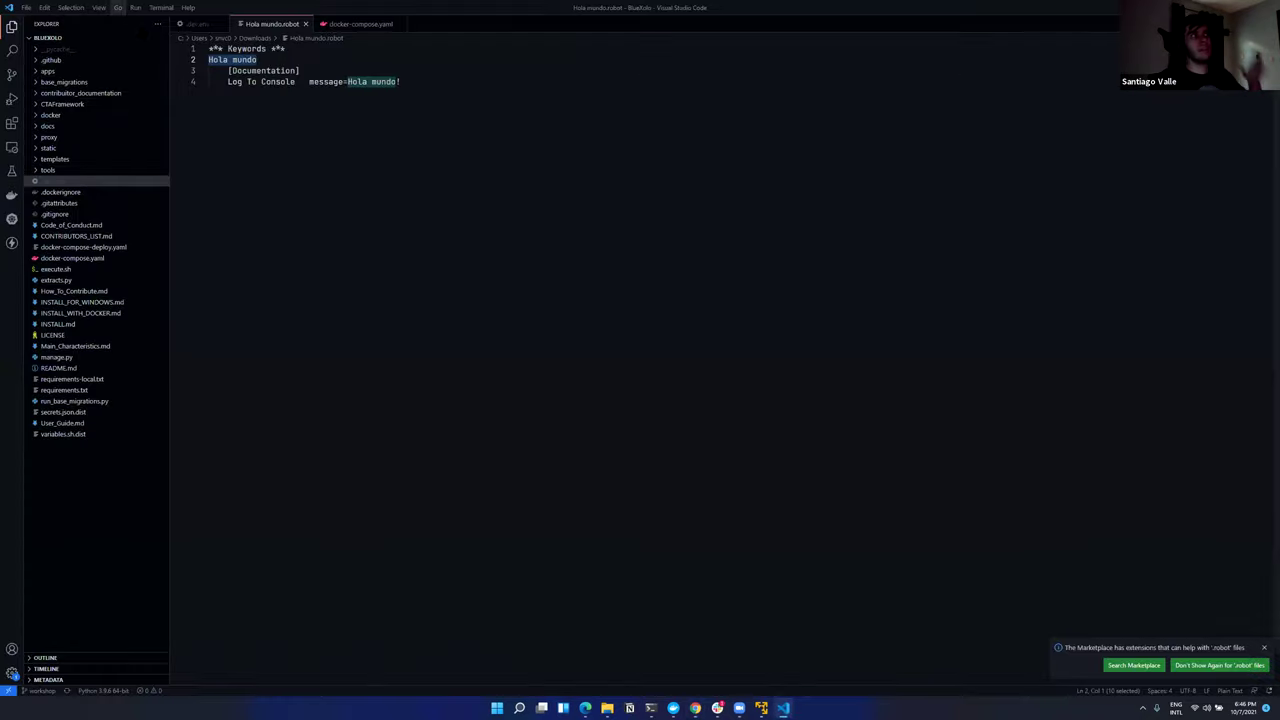
Step: Review Hola mundo.robot's Log To Console step in VS Code, then minimize it back to the Keywords list
{"action": "left_click", "coordinate": [292, 49]}
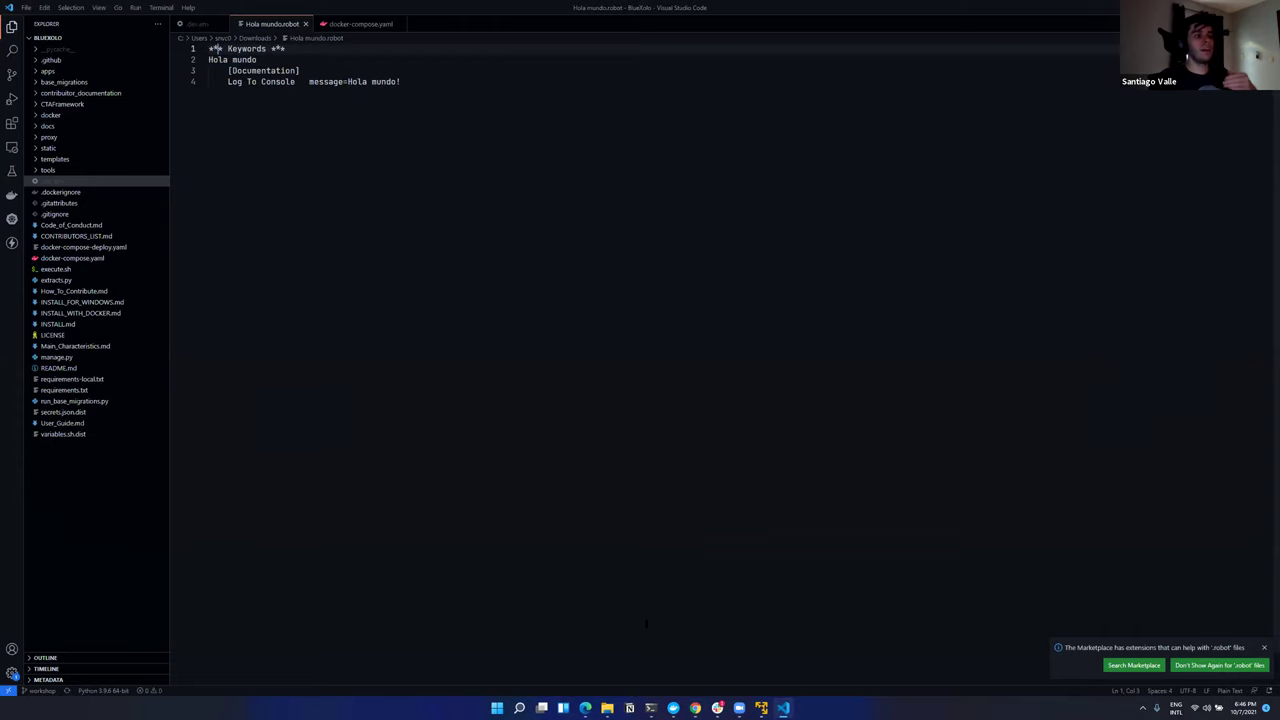
{"action": "left_click", "coordinate": [785, 708]}
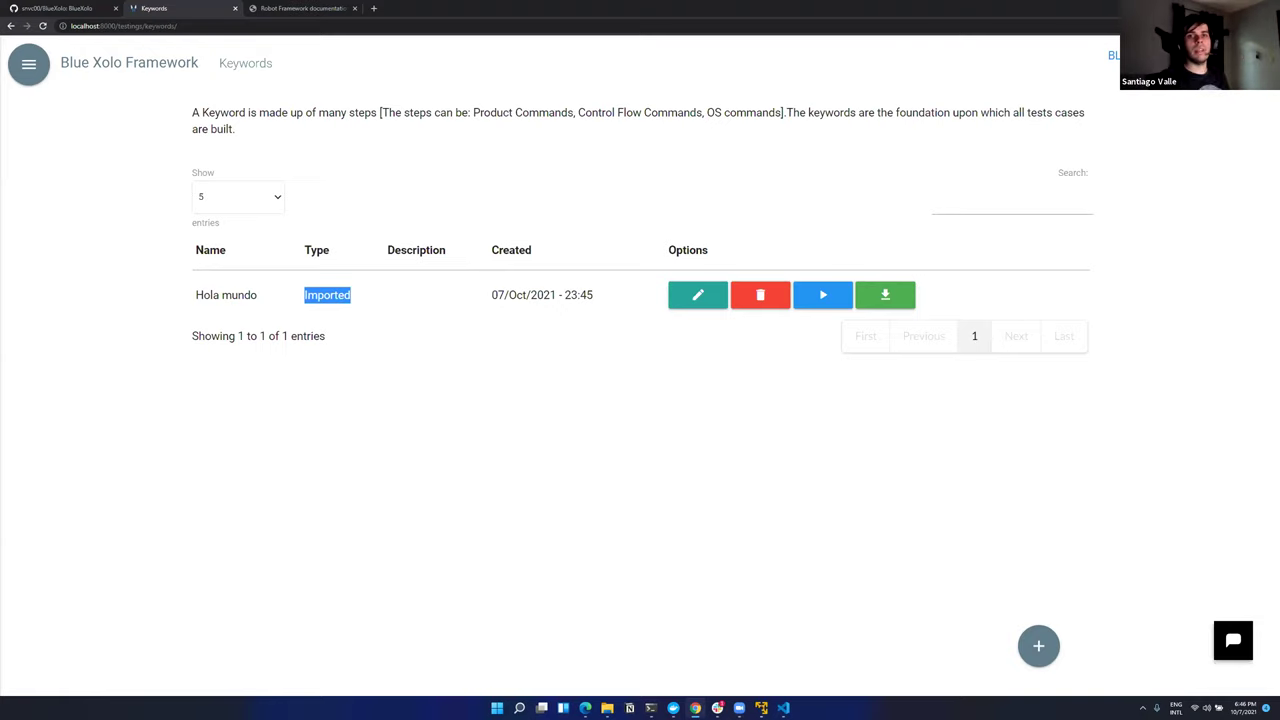
Step: Go from the Keywords page to the BlueXolo Home page, then open a new browser tab
{"action": "left_click", "coordinate": [999, 249]}
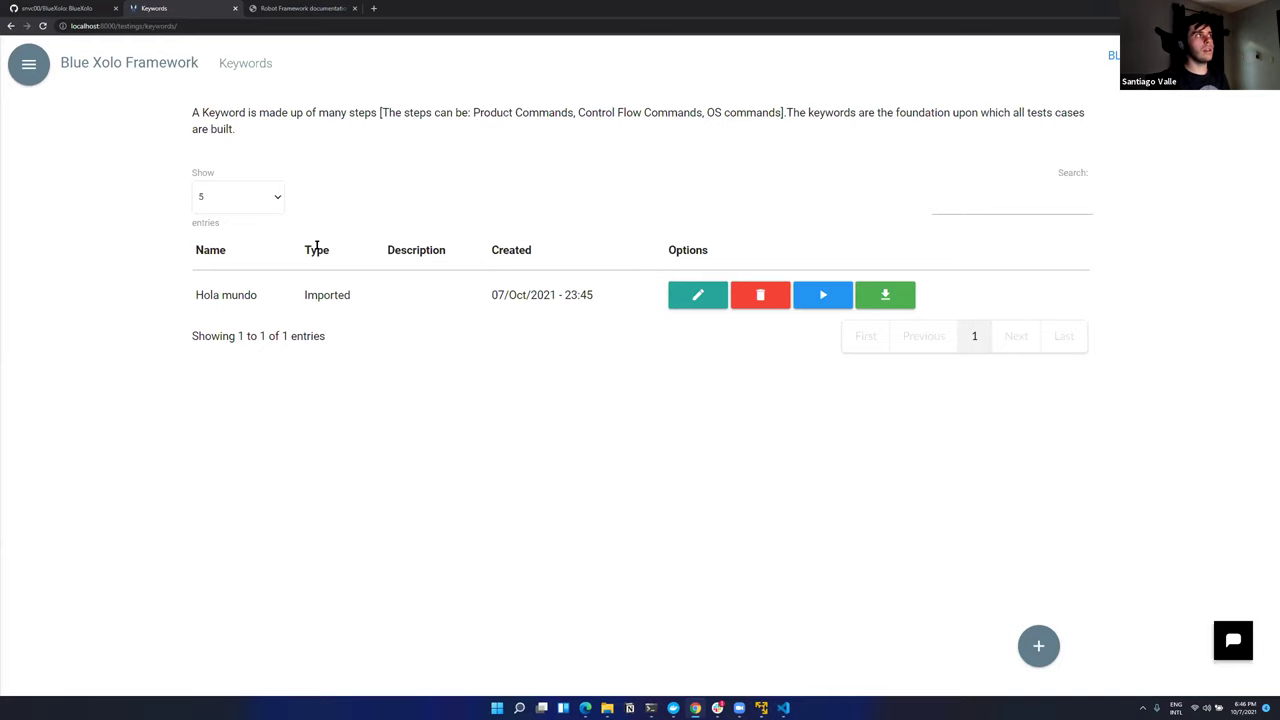
{"action": "left_click", "coordinate": [28, 67]}
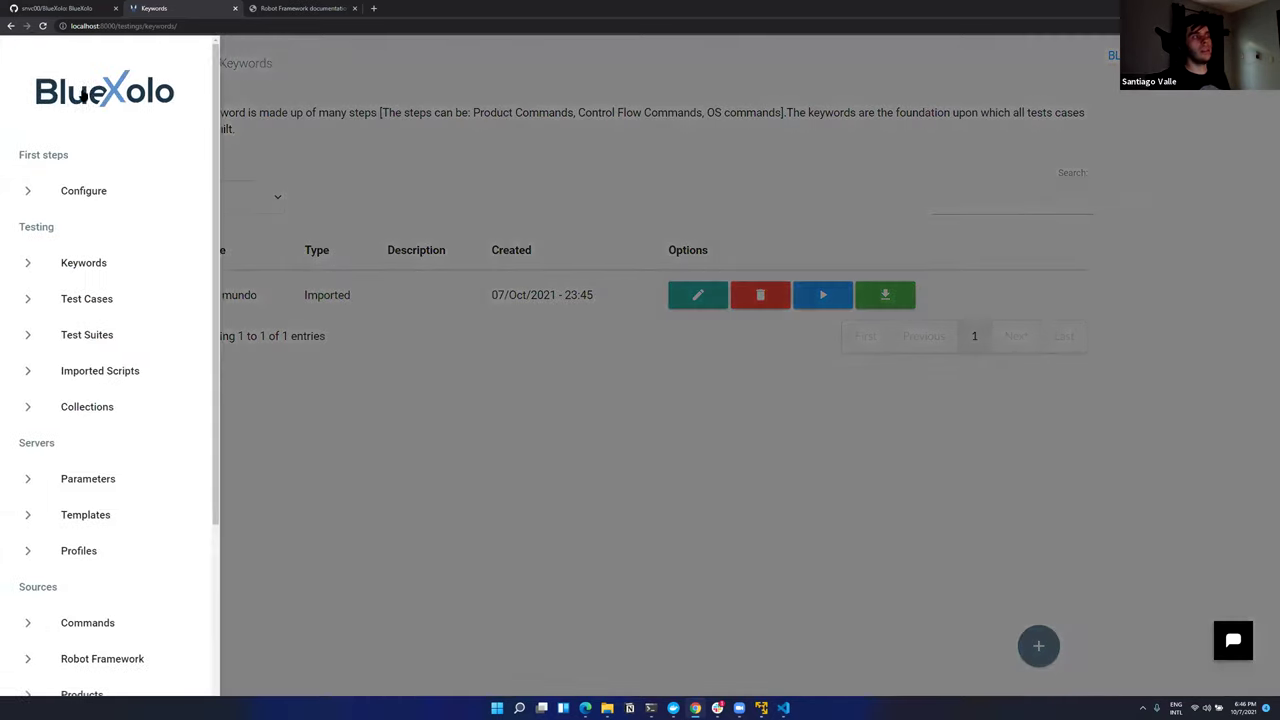
{"action": "left_click", "coordinate": [88, 89]}
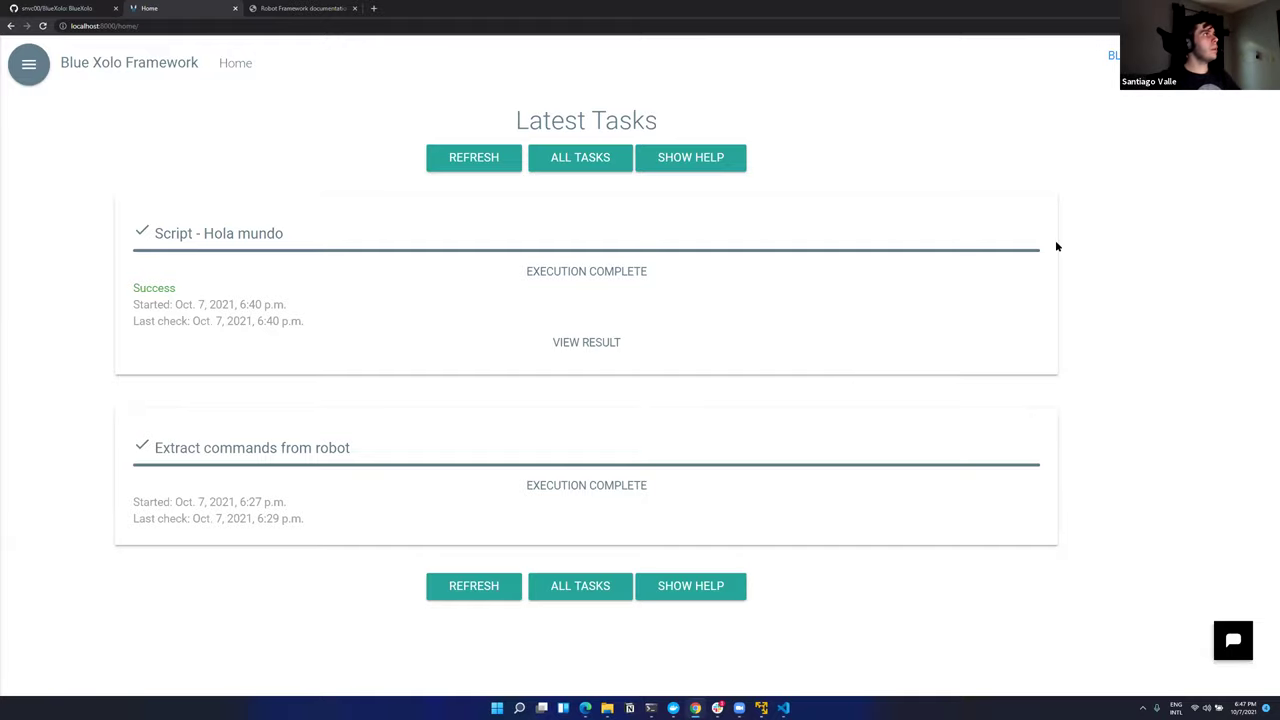
{"action": "left_click", "coordinate": [374, 9]}
Step: Load ccoss.org and open the BlueXolo workshop session under TALLERES
{"action": "type", "text": "co"}
{"action": "key", "text": "BackSpace"}
{"action": "type", "text": "coss.o"}
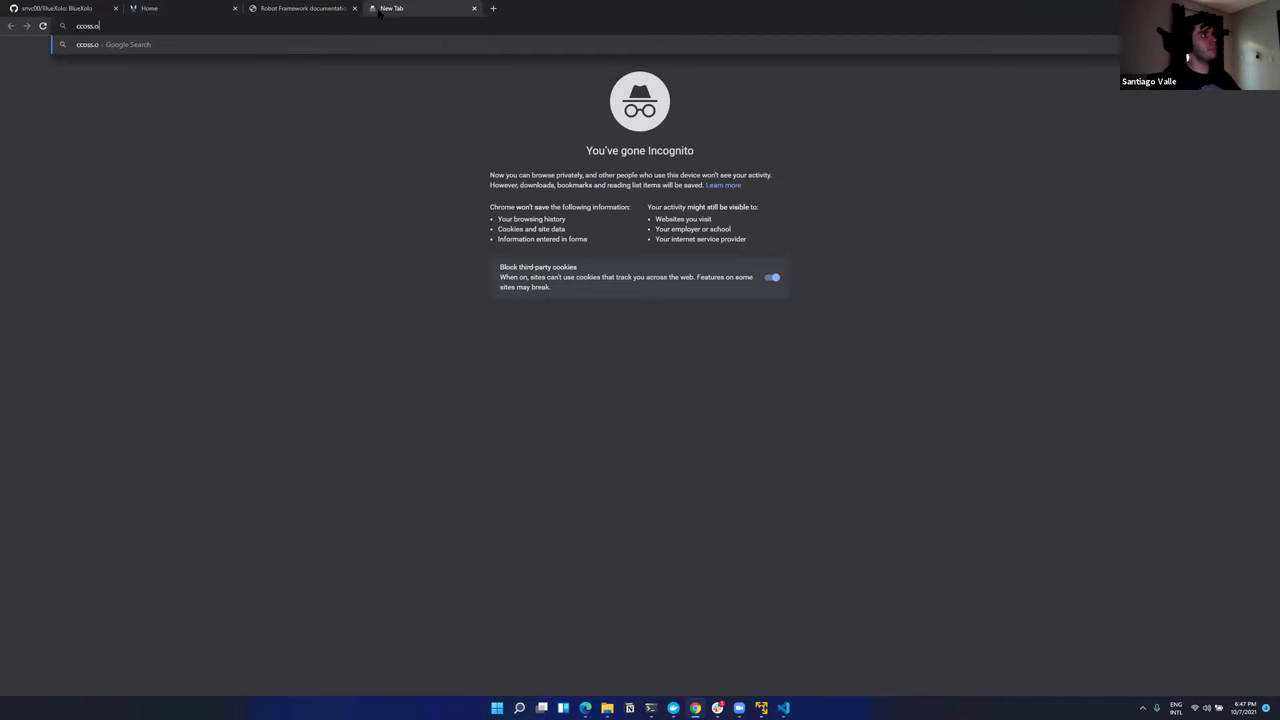
{"action": "key", "text": "Return"}
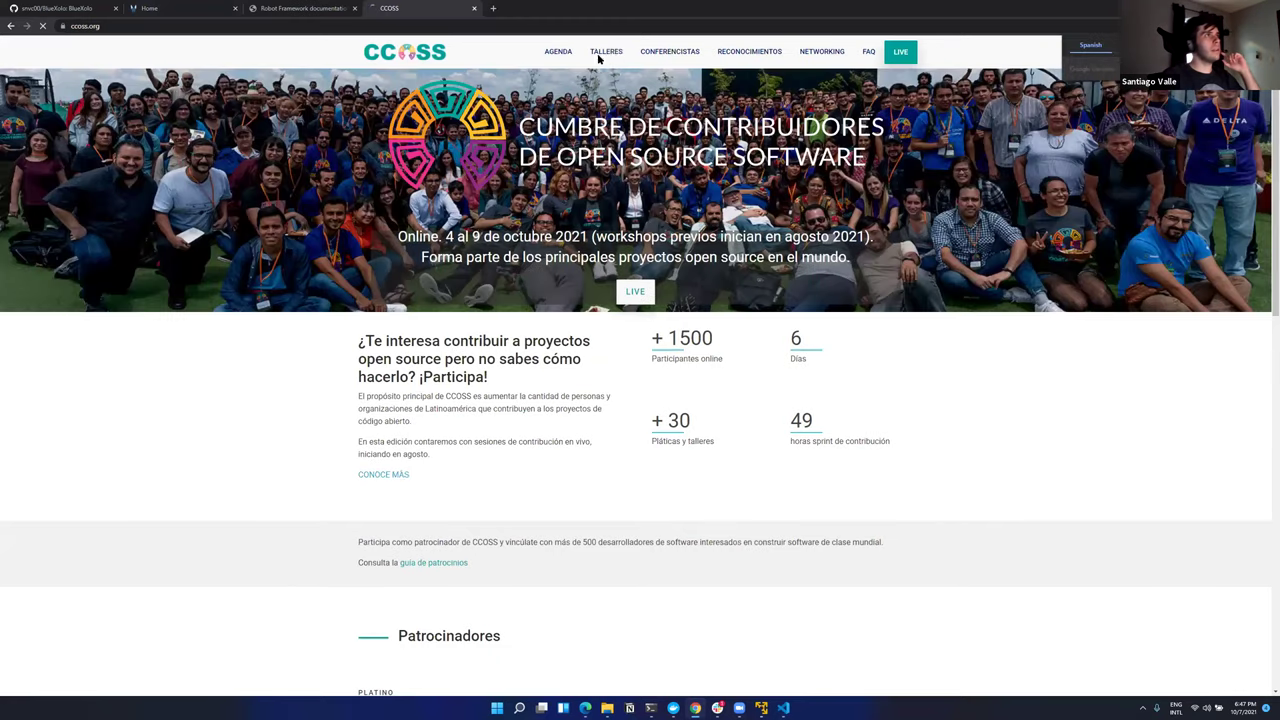
{"action": "left_click", "coordinate": [592, 52]}
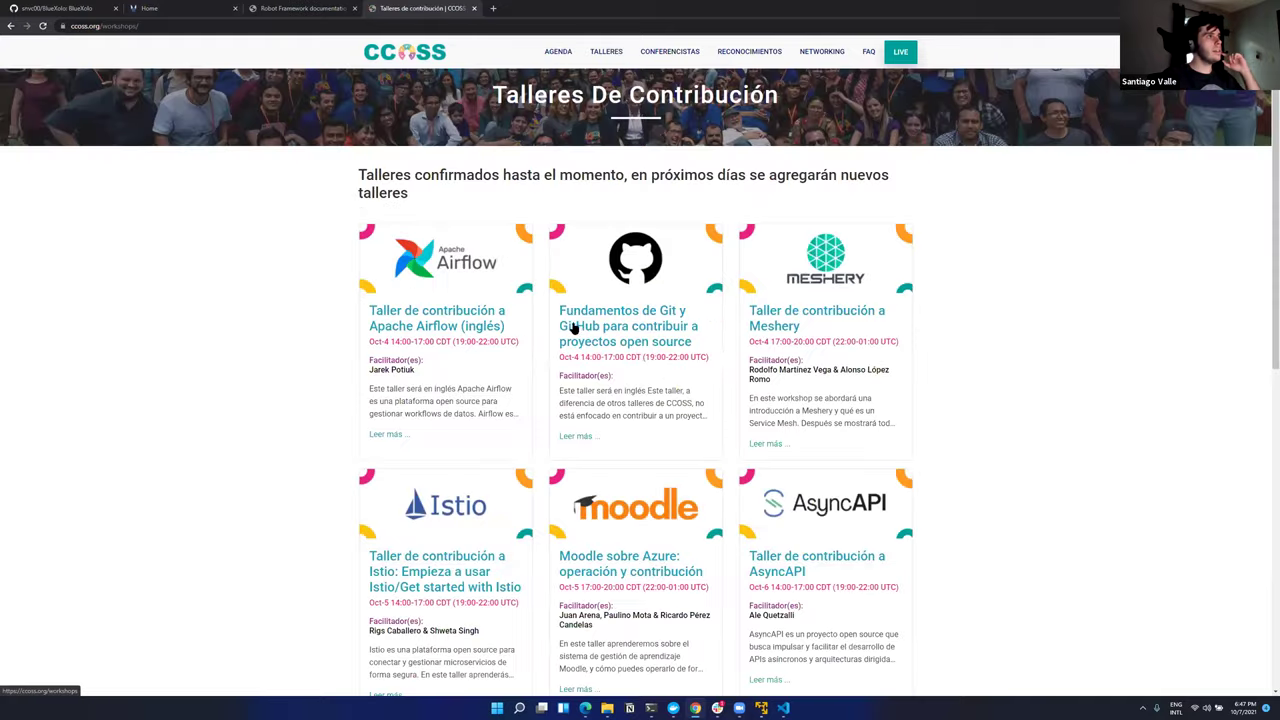
{"action": "scroll", "coordinate": [725, 330], "scroll_direction": "down", "scroll_amount": 6}
{"action": "left_click", "coordinate": [460, 428]}
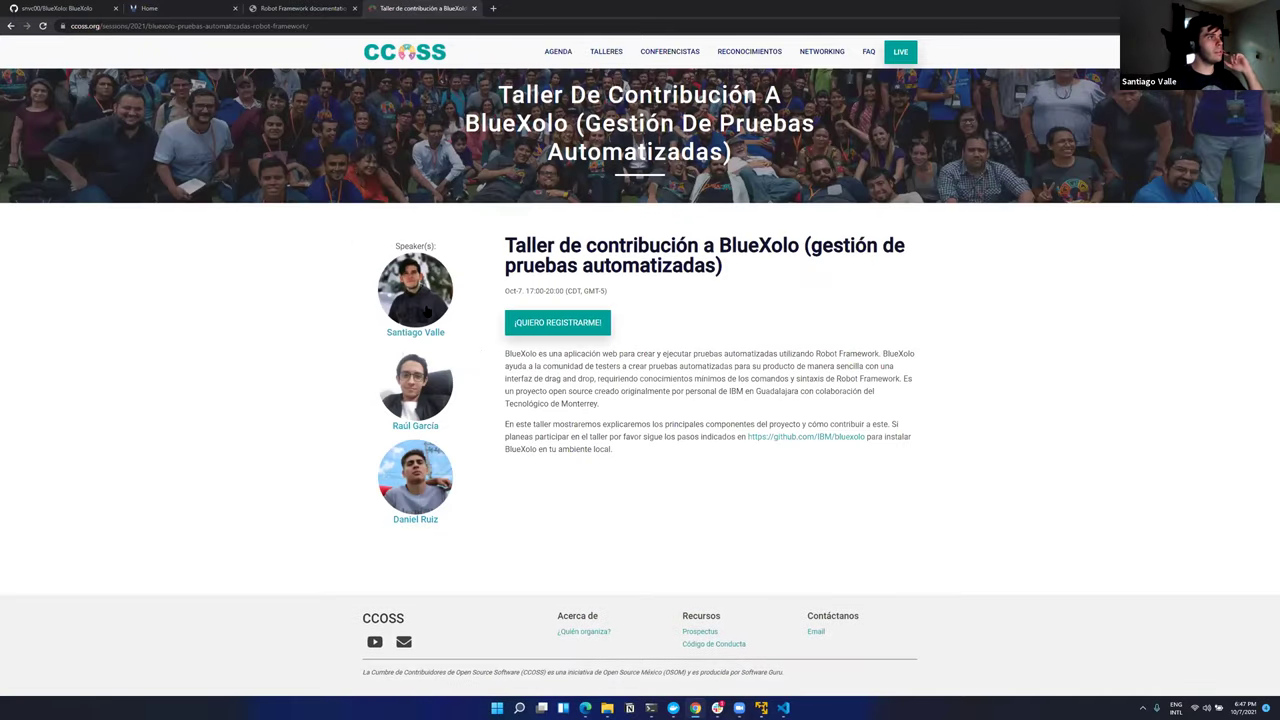
Step: View the first speaker's profile page and their LinkedIn and GitHub profiles
{"action": "left_click", "coordinate": [426, 312]}
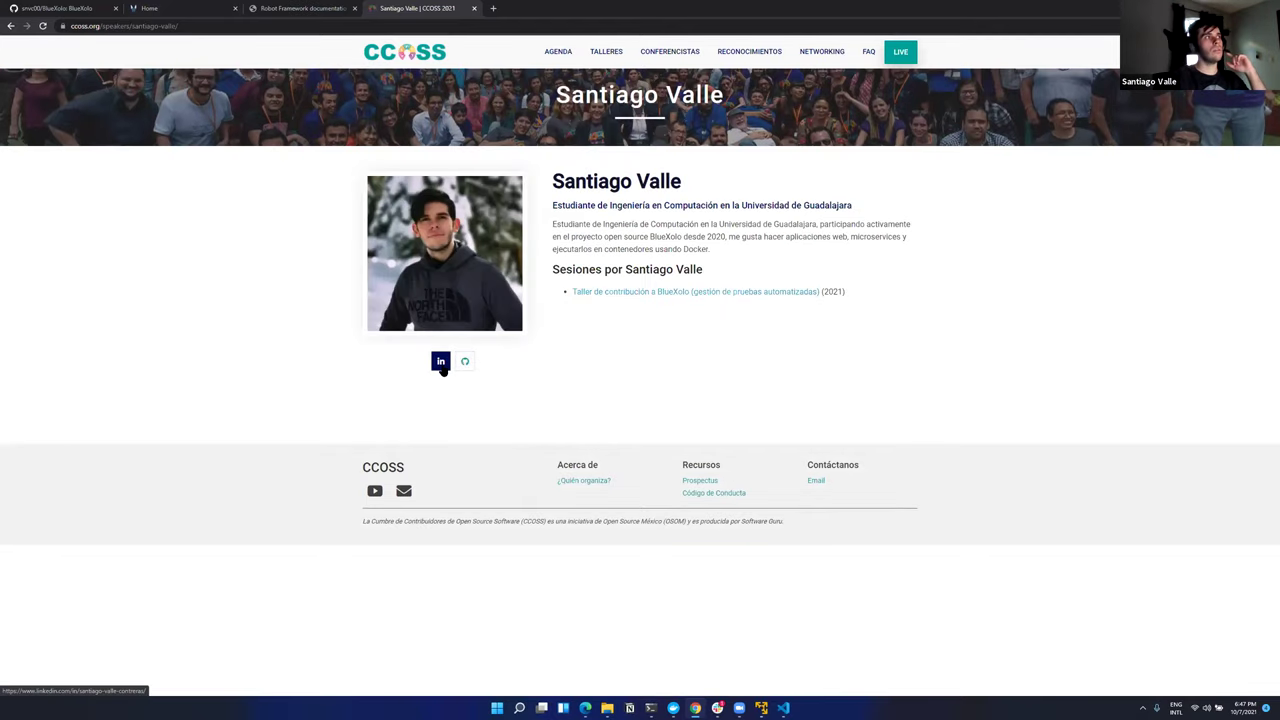
{"action": "left_click", "coordinate": [441, 366]}
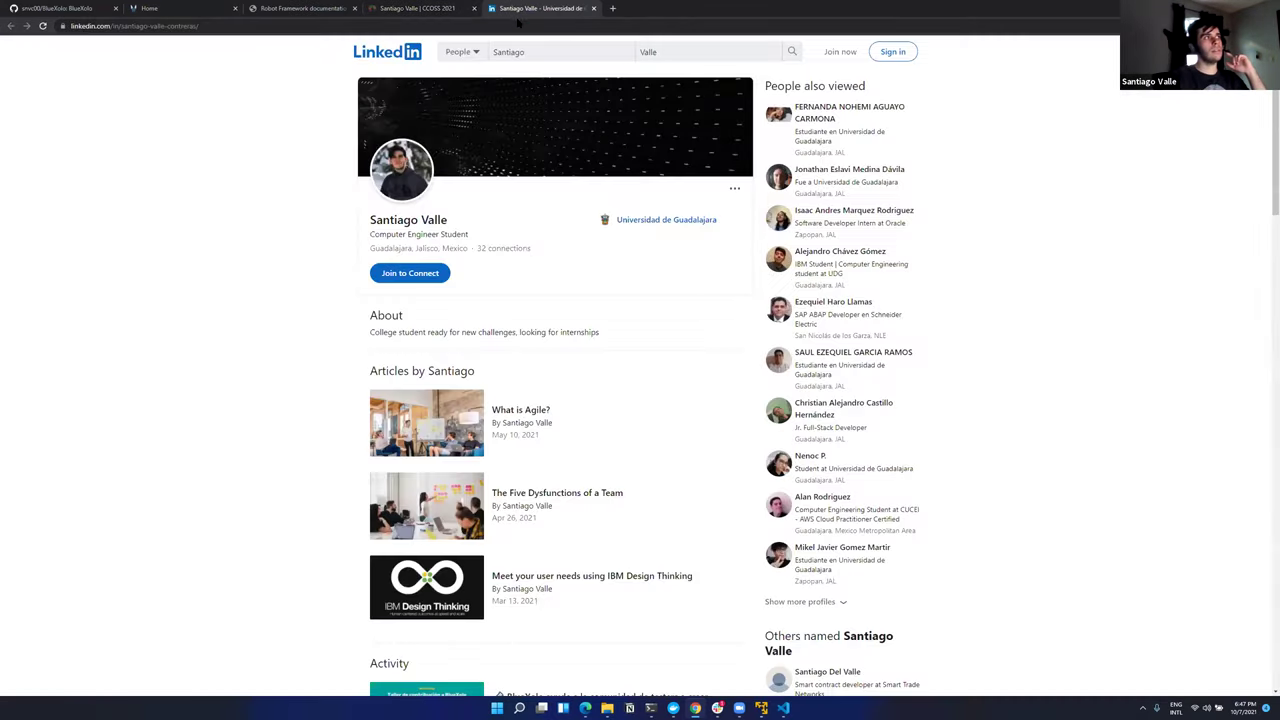
{"action": "key", "text": "ctrl+w"}
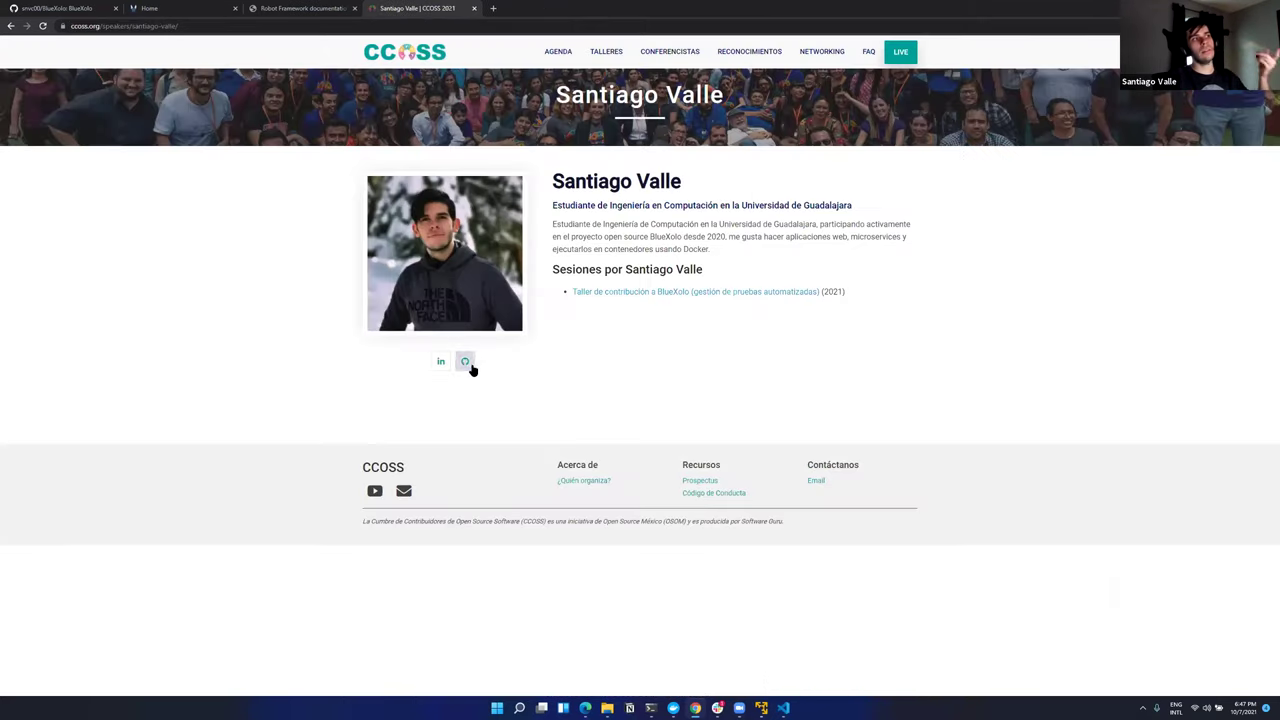
{"action": "left_click", "coordinate": [472, 366]}
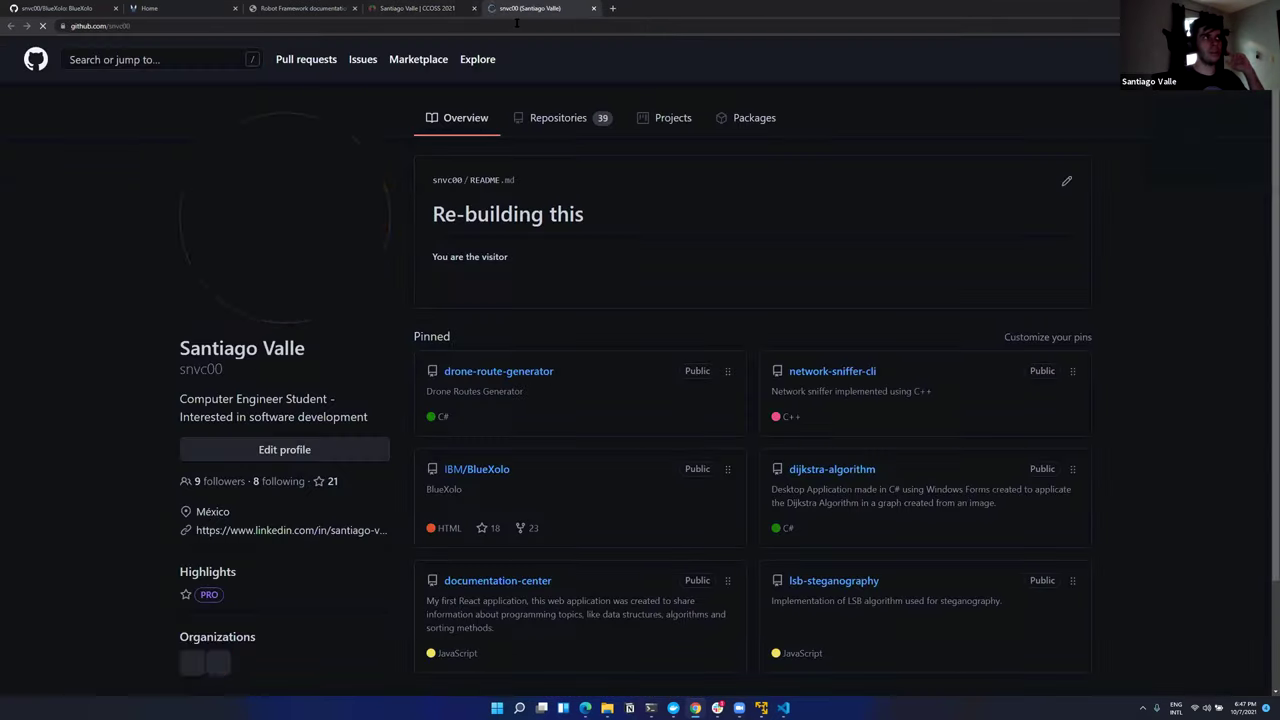
{"action": "key", "text": "ctrl+w"}
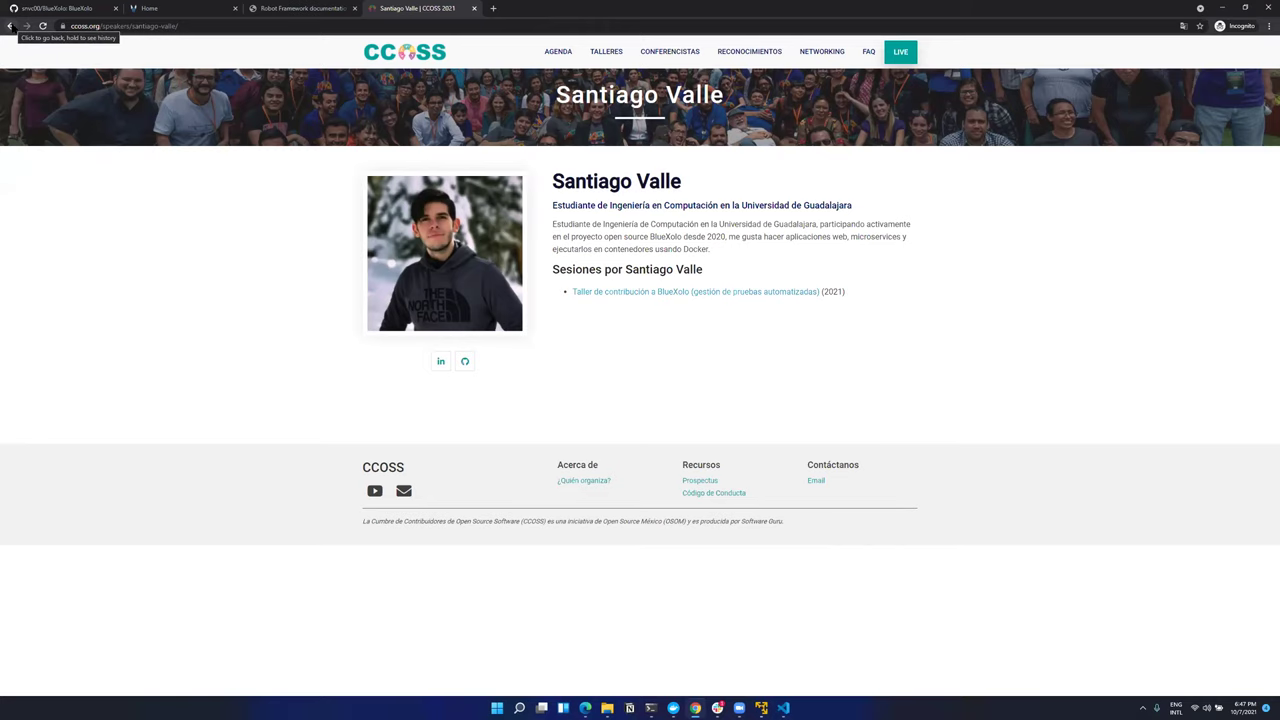
Step: View the second and third speakers' pages, then close the CCOSS session tab
{"action": "left_click", "coordinate": [10, 27]}
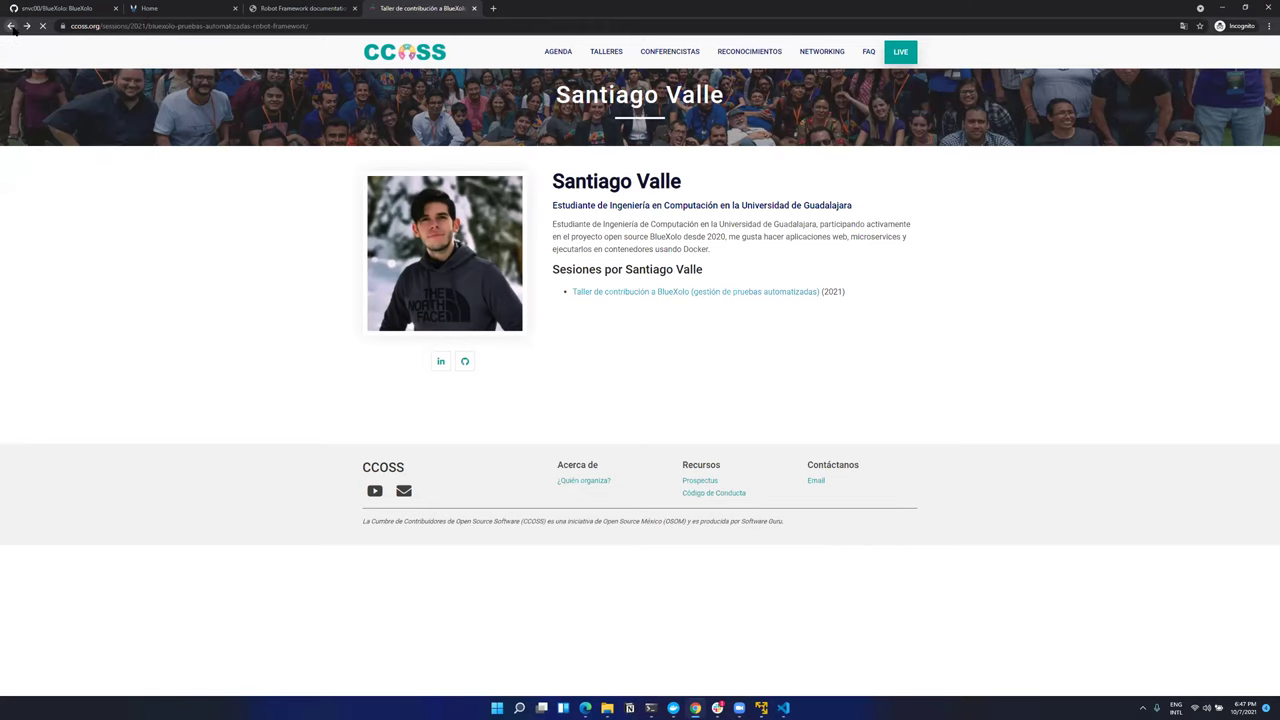
{"action": "left_click", "coordinate": [408, 409]}
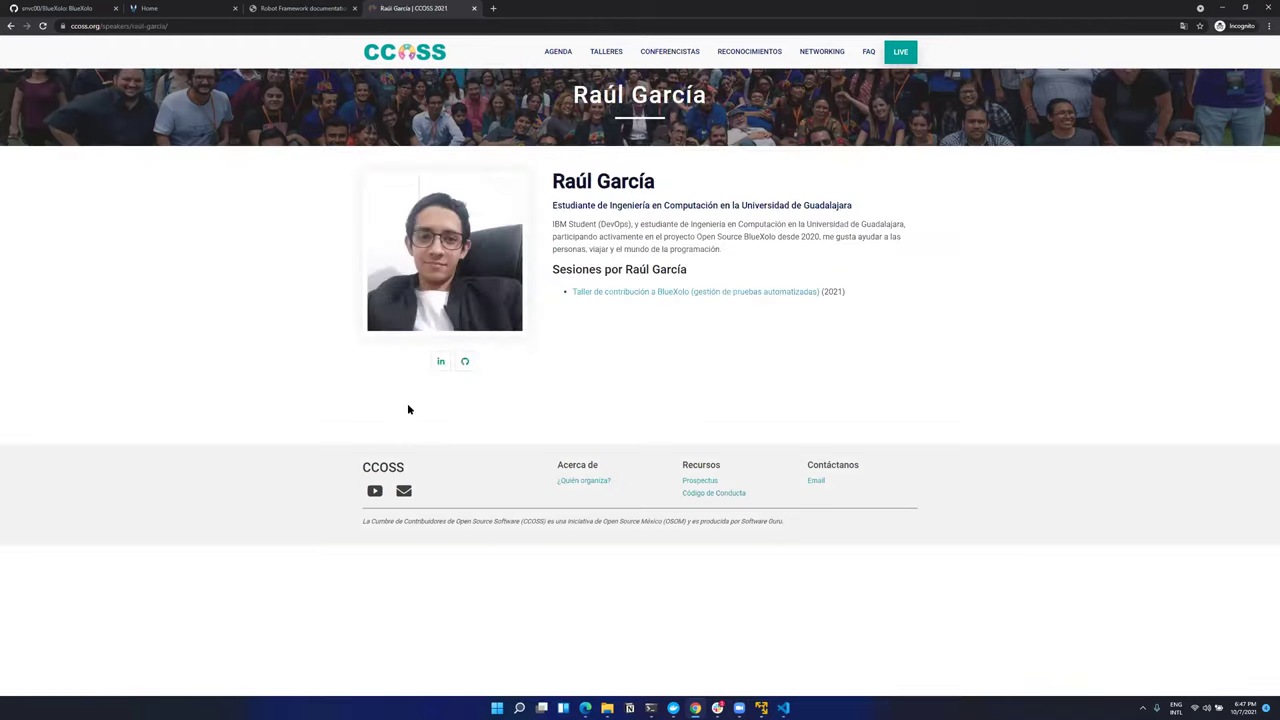
{"action": "left_click", "coordinate": [10, 26]}
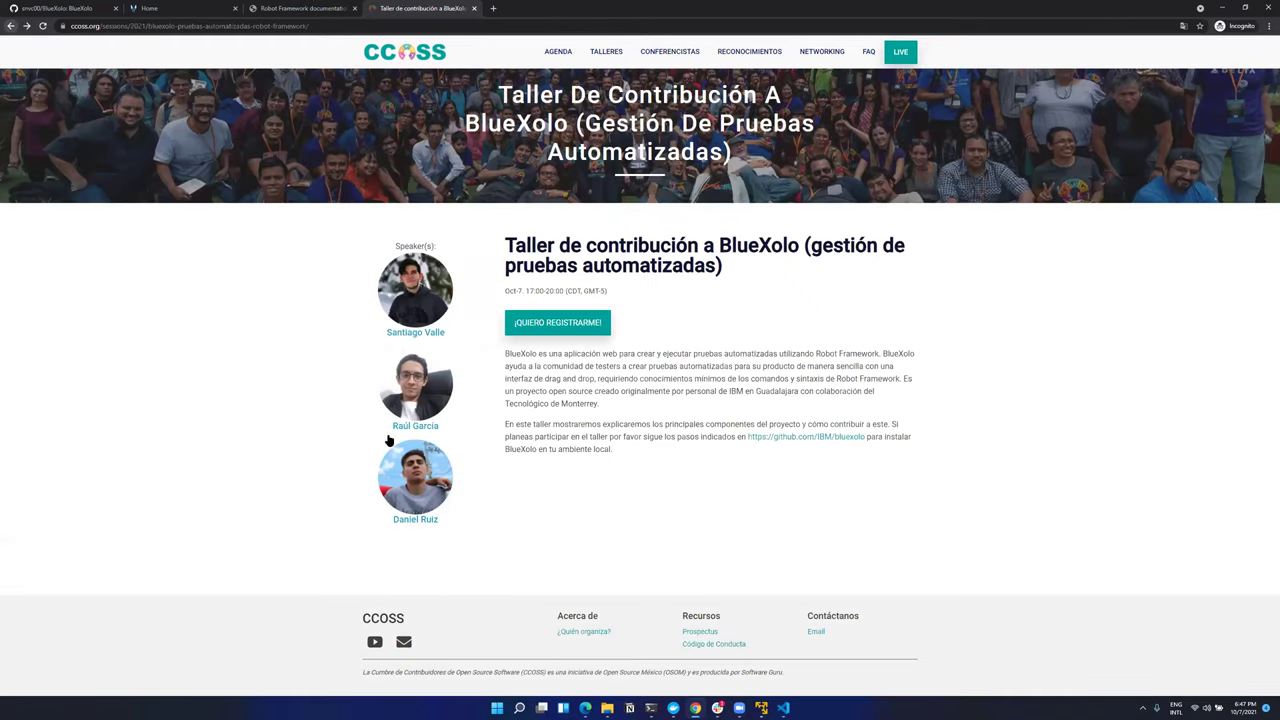
{"action": "left_click", "coordinate": [404, 469]}
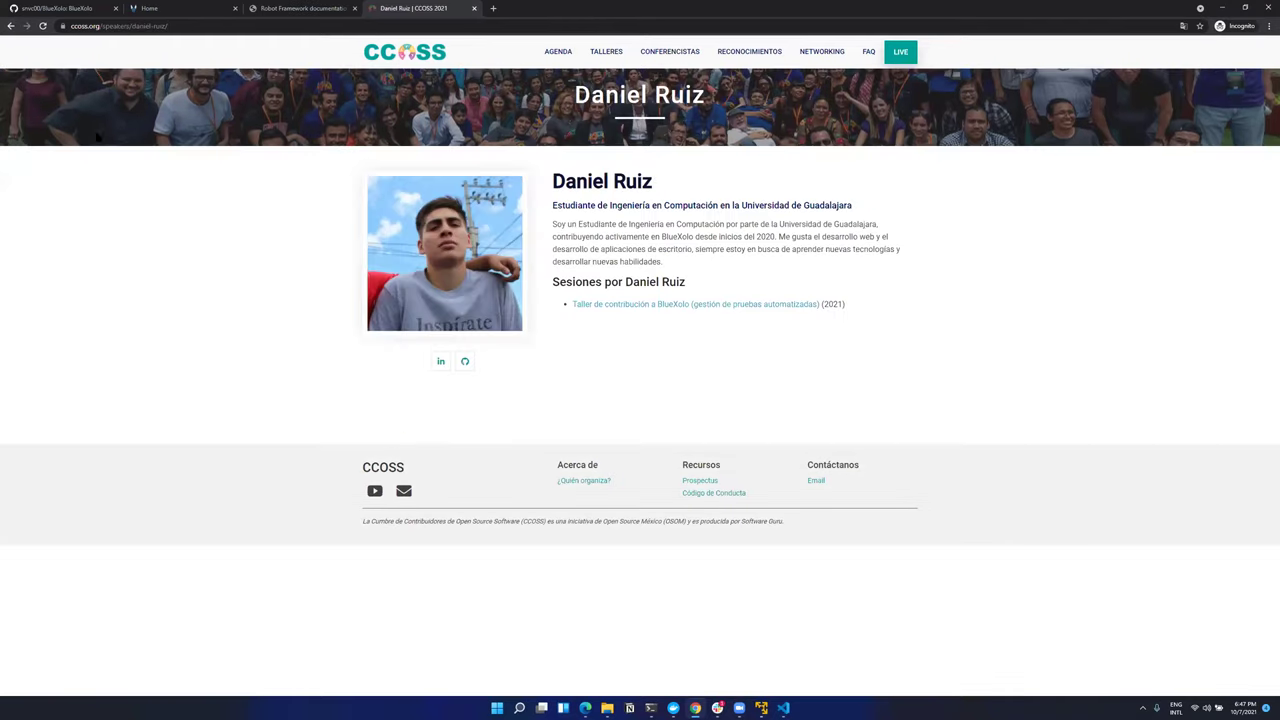
{"action": "left_click", "coordinate": [10, 26]}
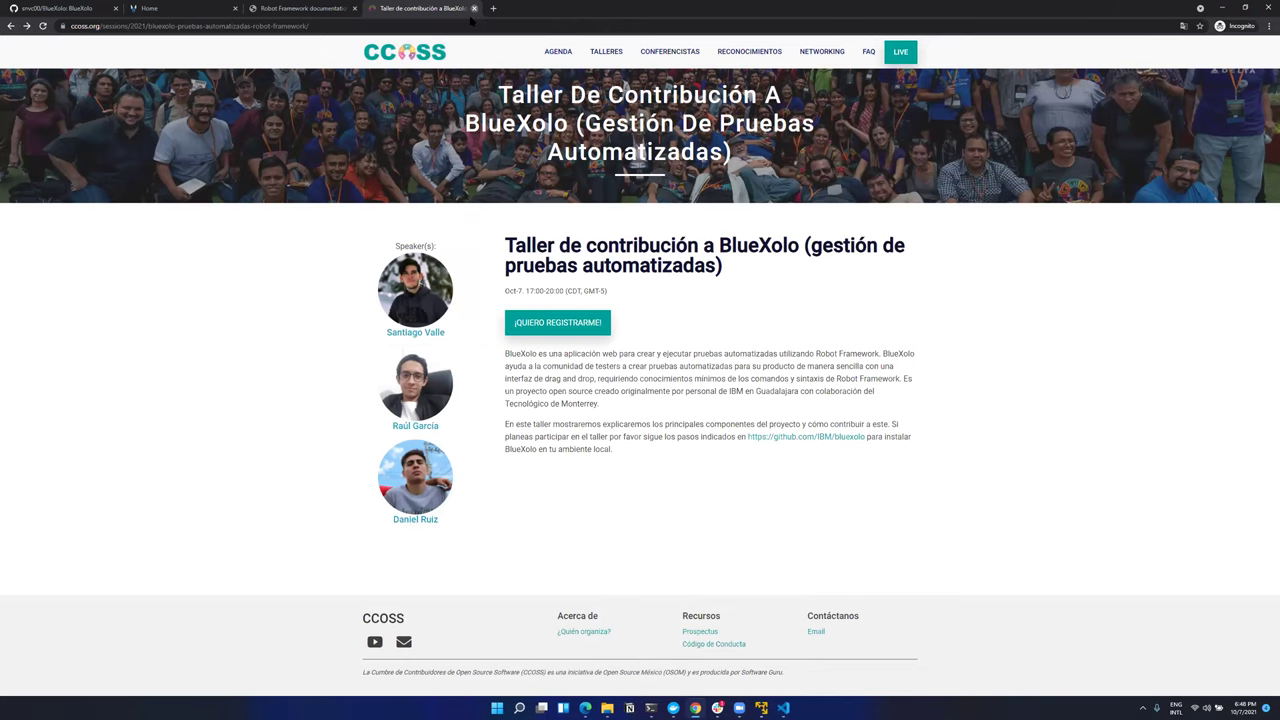
{"action": "left_click", "coordinate": [473, 9]}
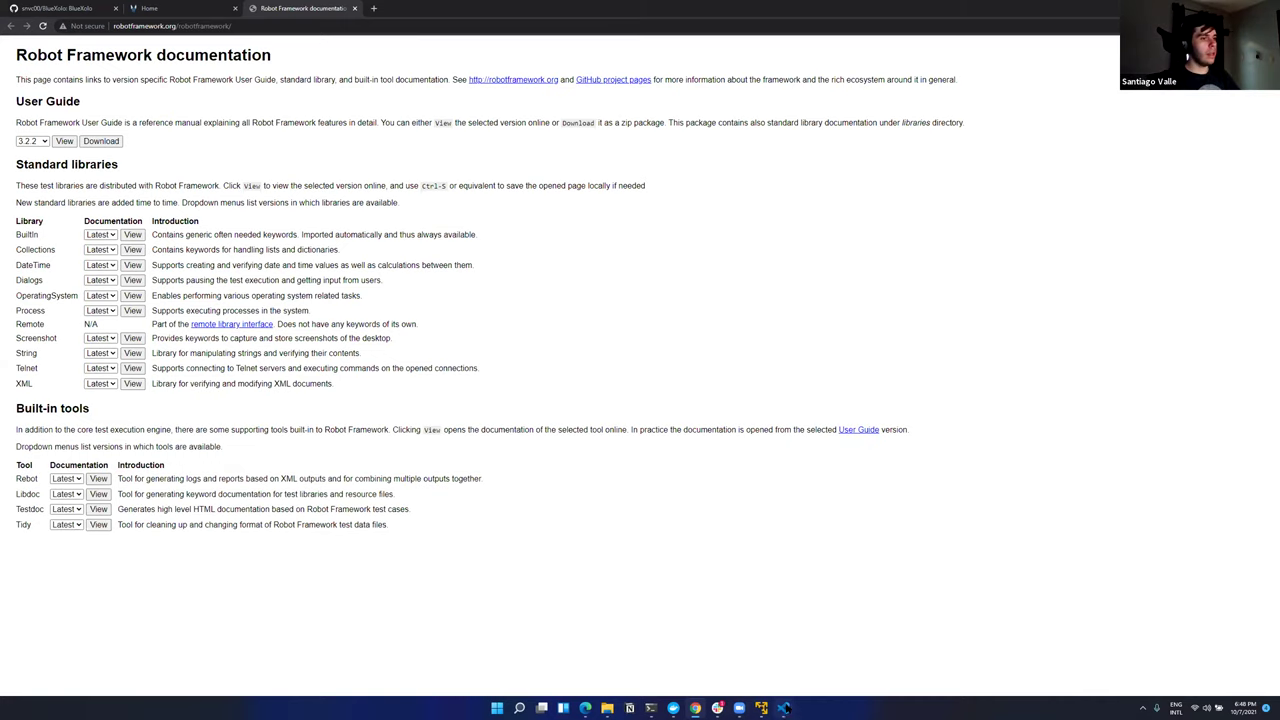
{"action": "left_click", "coordinate": [783, 707]}
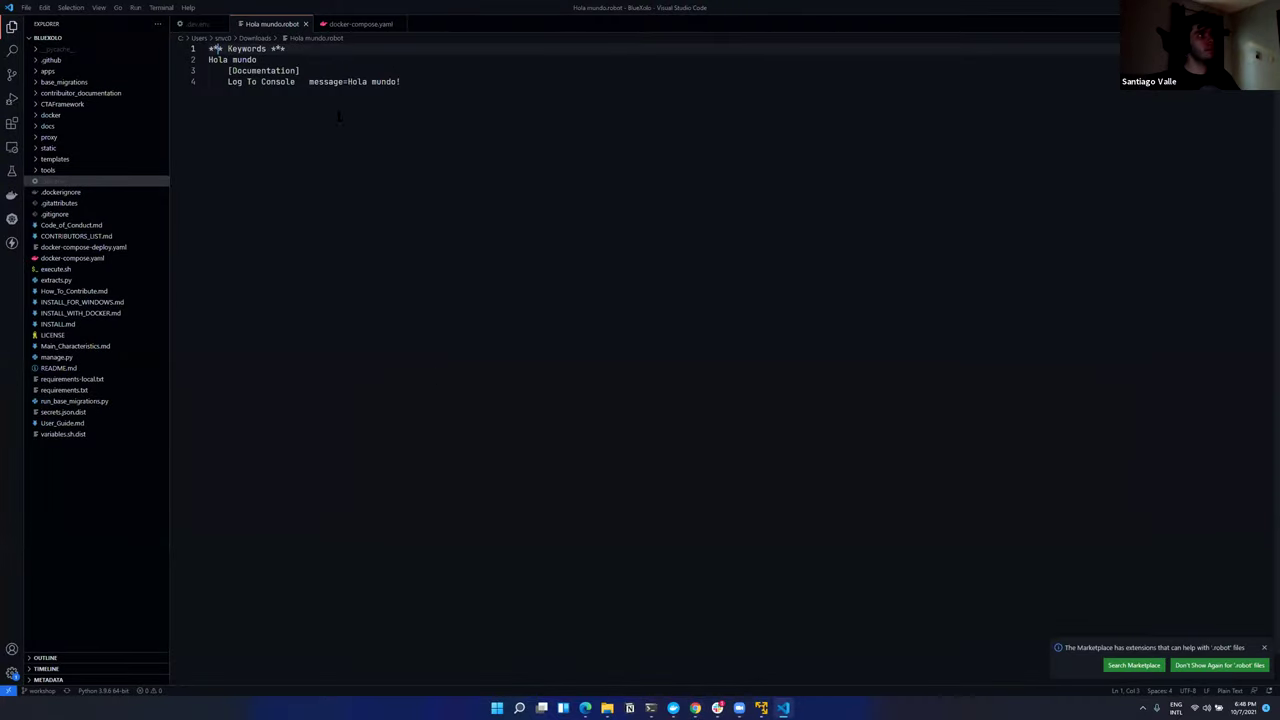
Step: Select the four lines of Hola mundo.robot, minimize VS Code and return to the BlueXolo Home tab
{"action": "left_click_drag", "start_coordinate": [423, 123], "coordinate": [209, 48]}
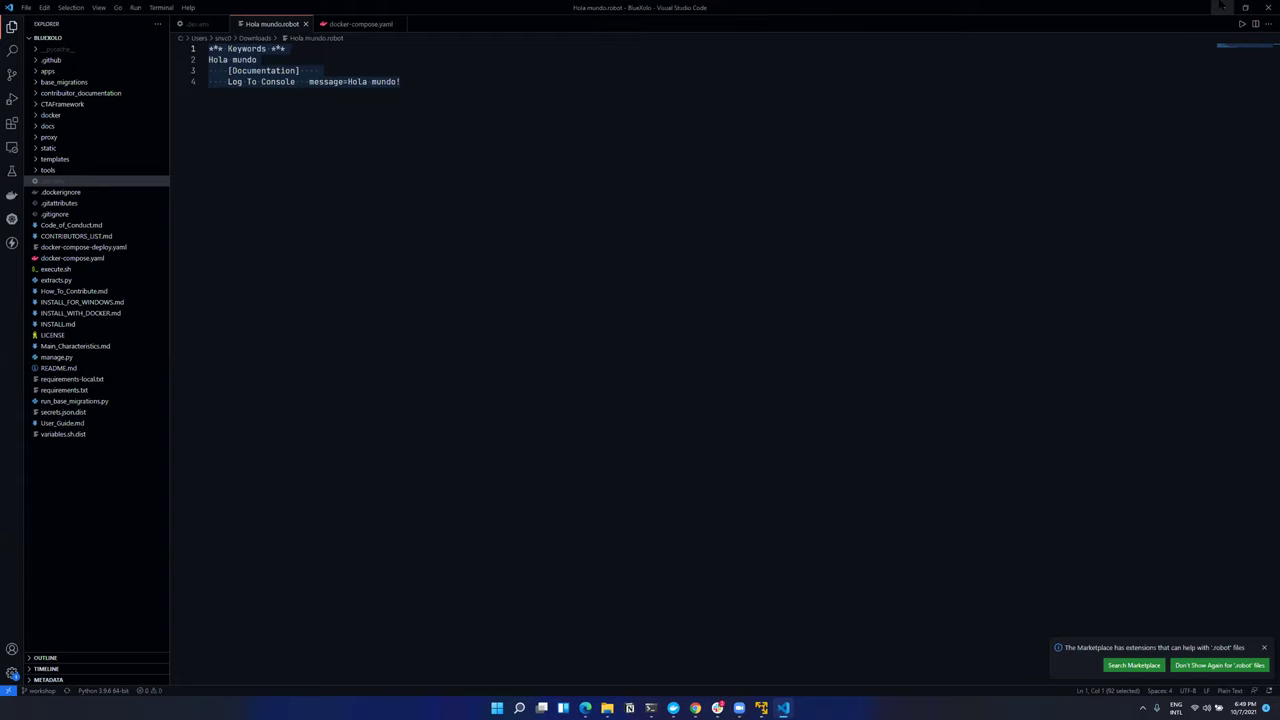
{"action": "left_click", "coordinate": [1220, 7]}
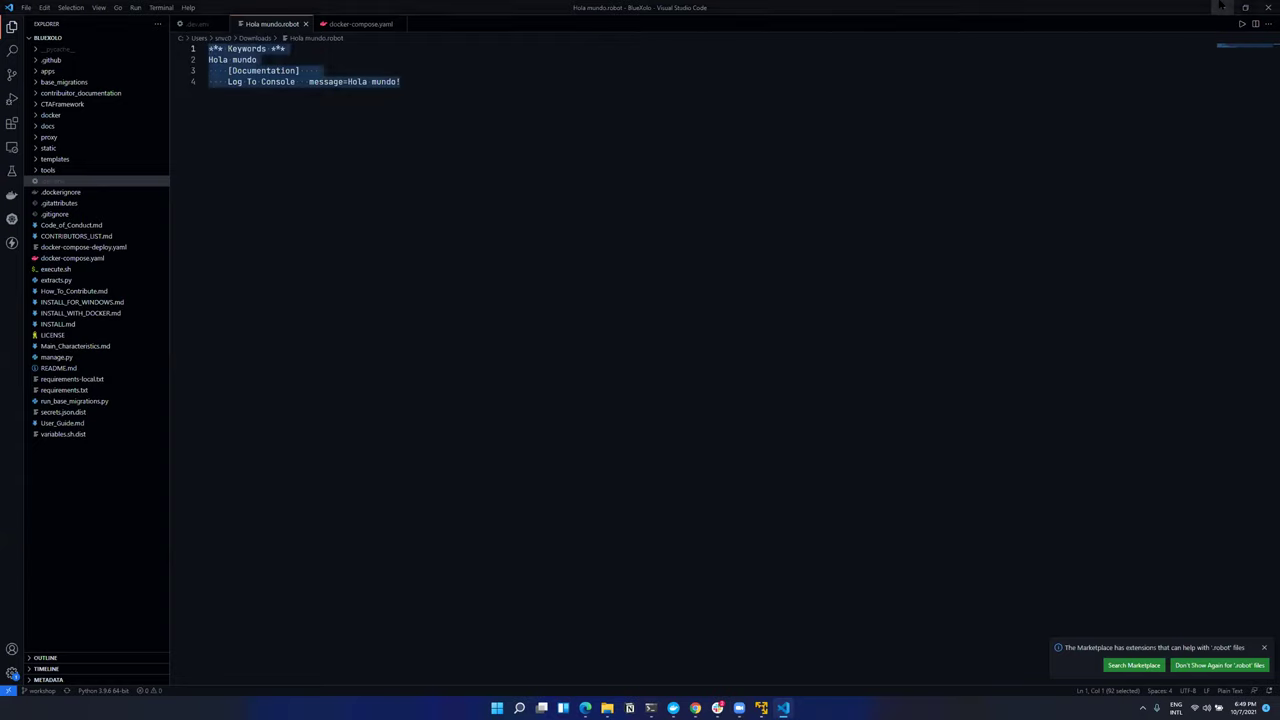
{"action": "left_click", "coordinate": [1221, 7]}
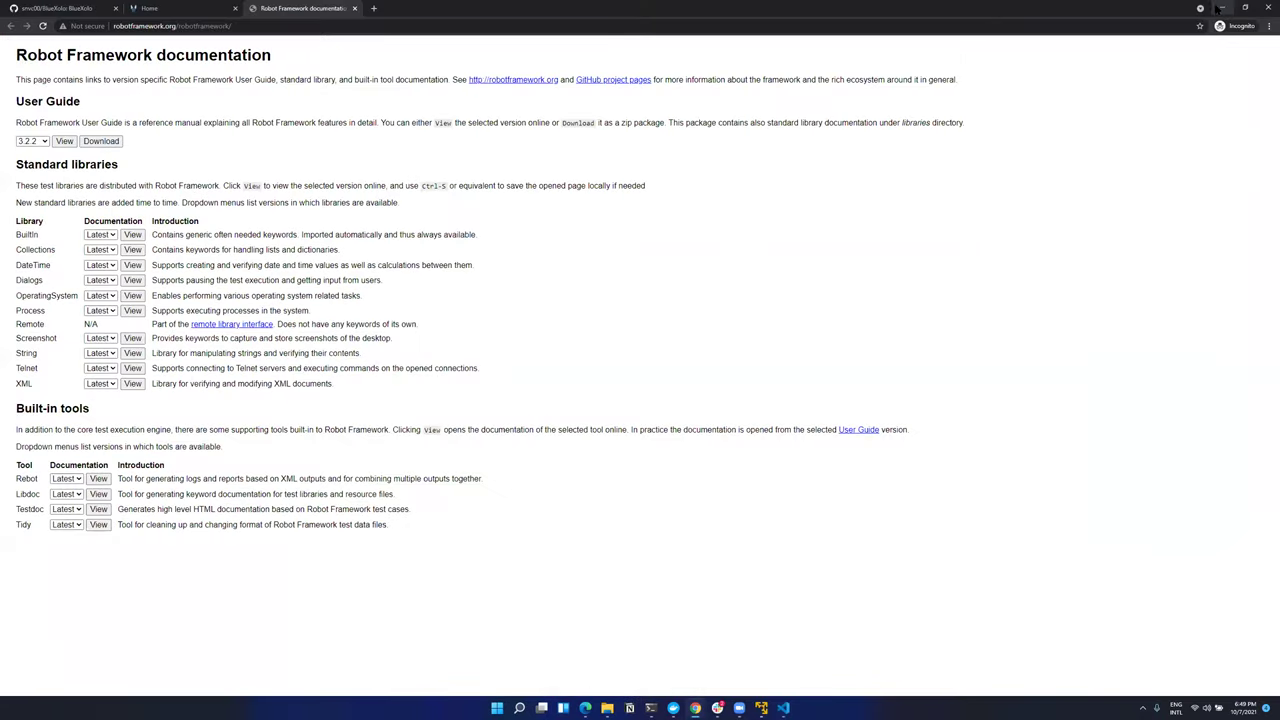
{"action": "left_click", "coordinate": [172, 8]}
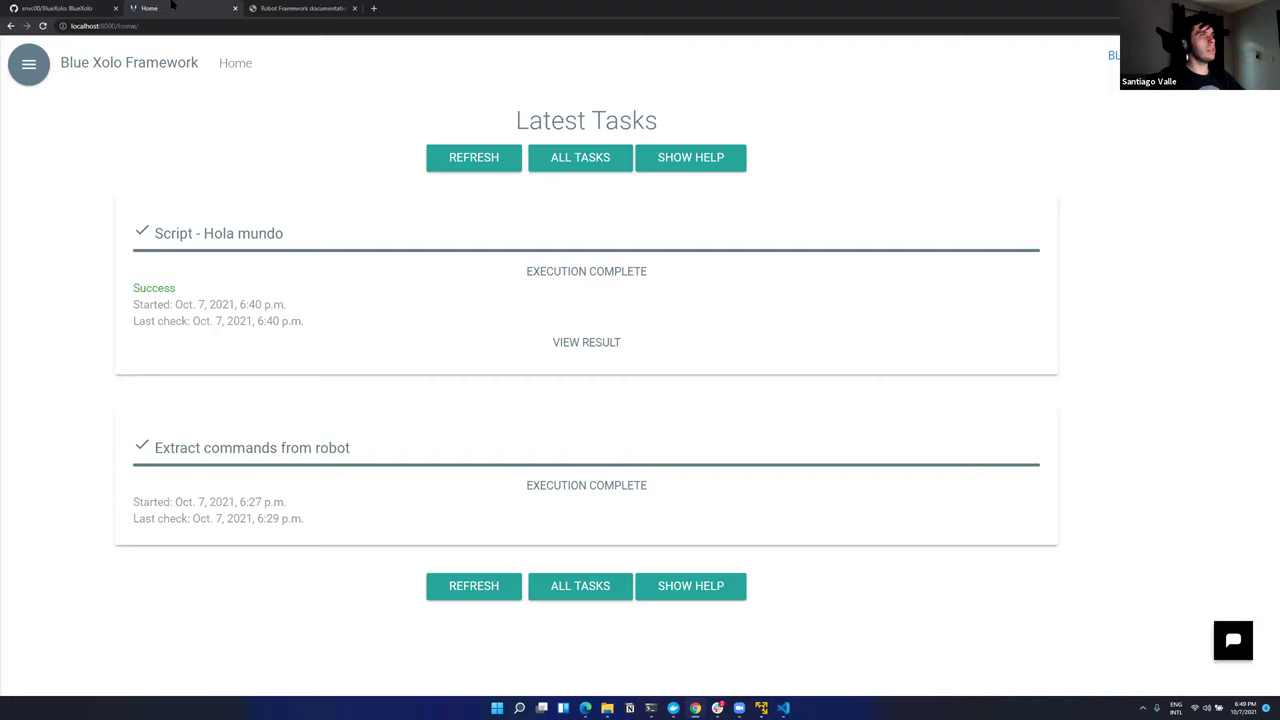
Step: Open the Robot Framework 3.2.2 entry under Sources for editing
{"action": "left_click", "coordinate": [31, 74]}
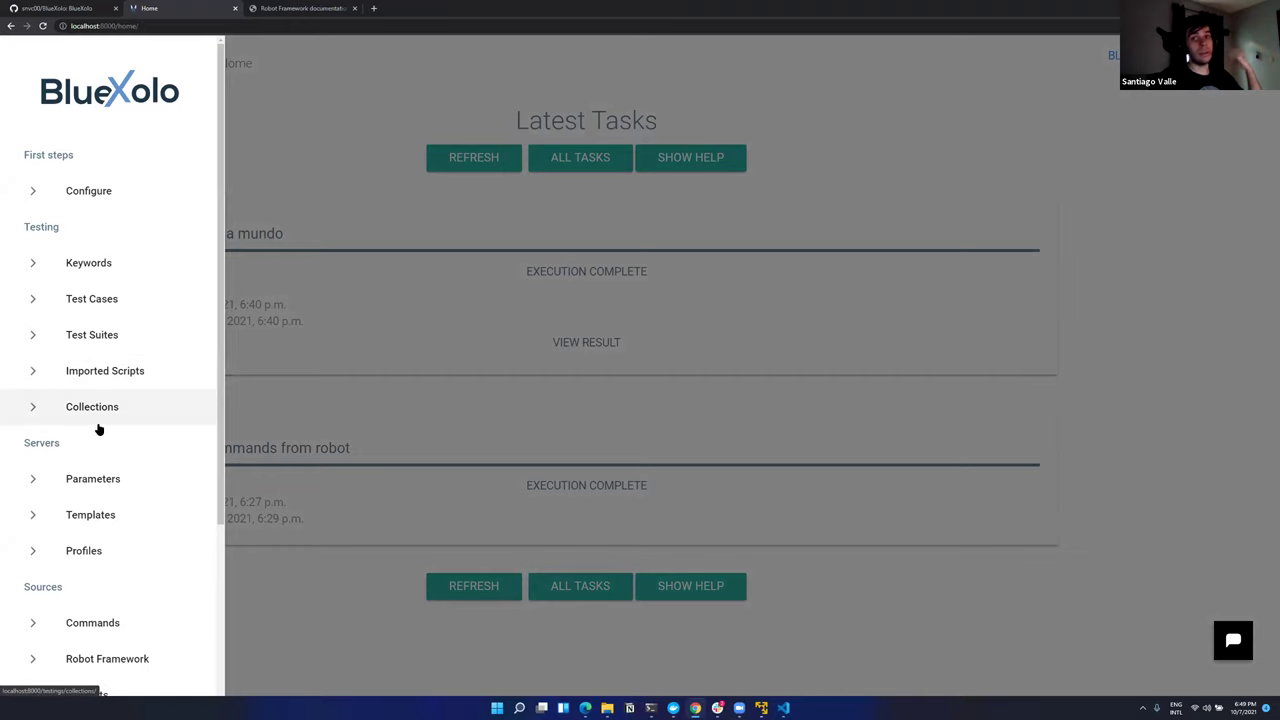
{"action": "scroll", "coordinate": [114, 457], "scroll_direction": "down", "scroll_amount": 3}
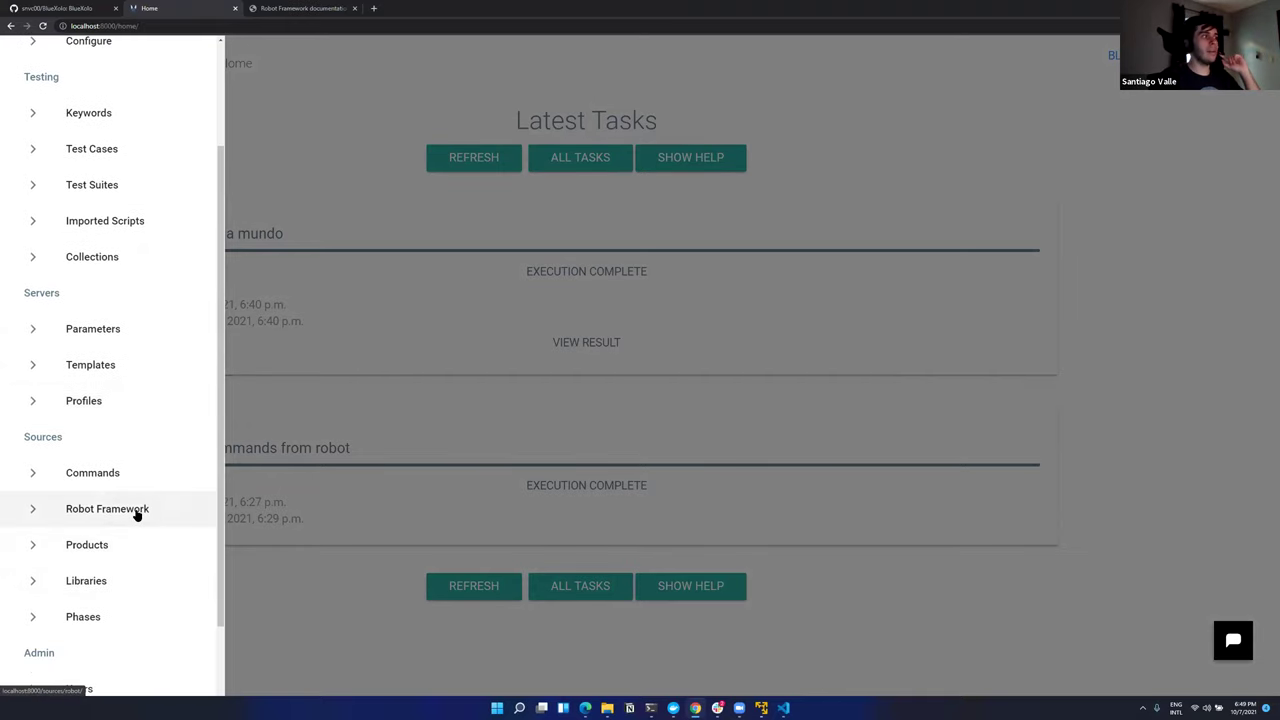
{"action": "left_click", "coordinate": [136, 515]}
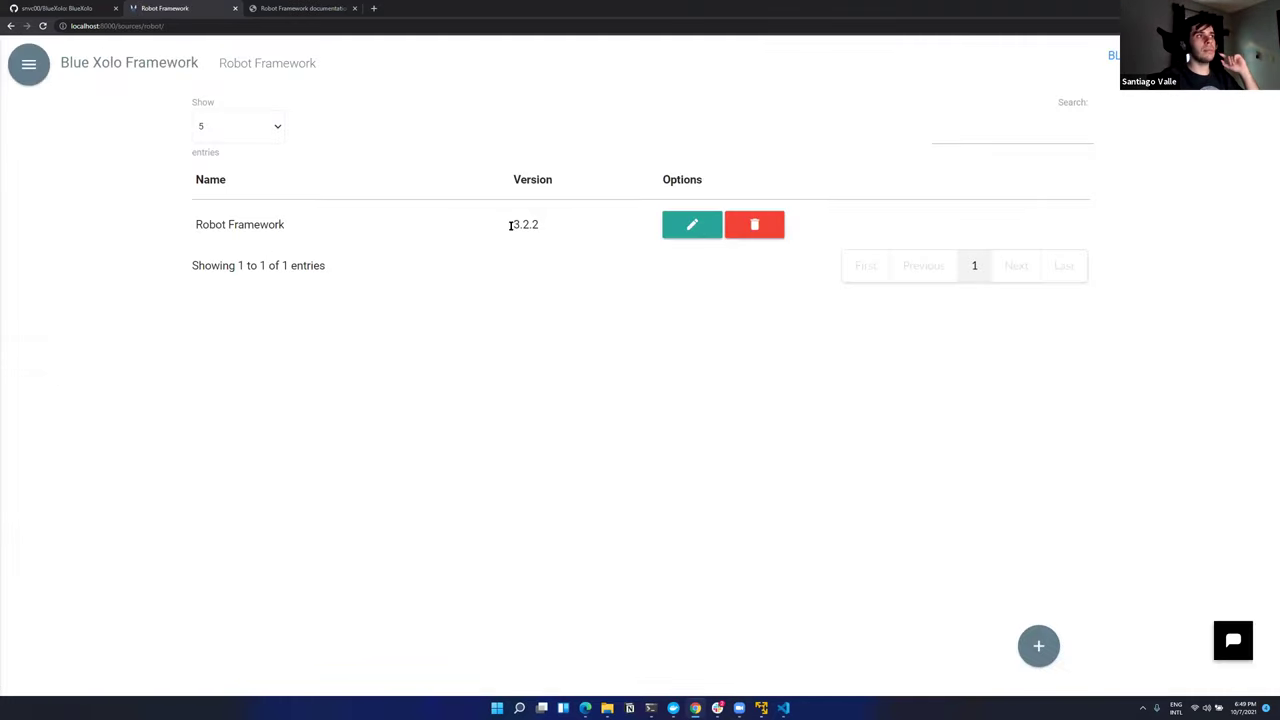
{"action": "left_click", "coordinate": [691, 229]}
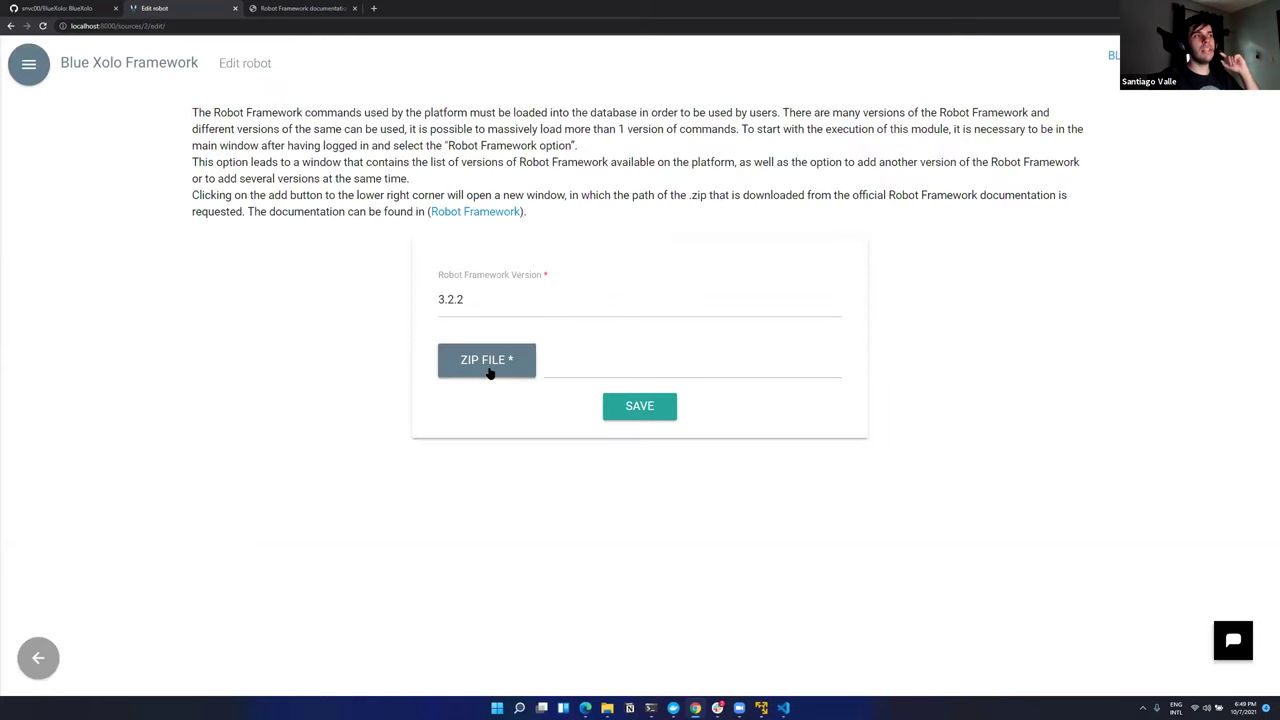
Step: Attach robotframework-userguide-3.2.2.zip to the entry, then go to the Keywords list
{"action": "double_click", "coordinate": [473, 296]}
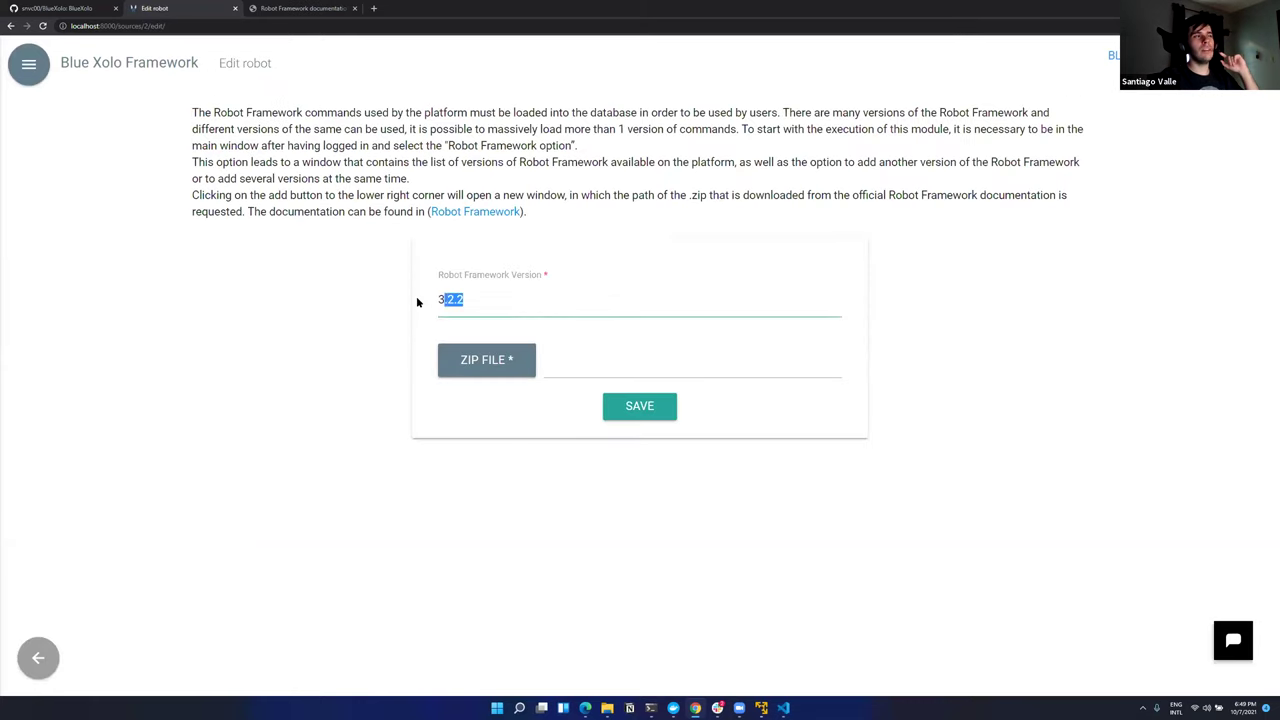
{"action": "left_click", "coordinate": [474, 370]}
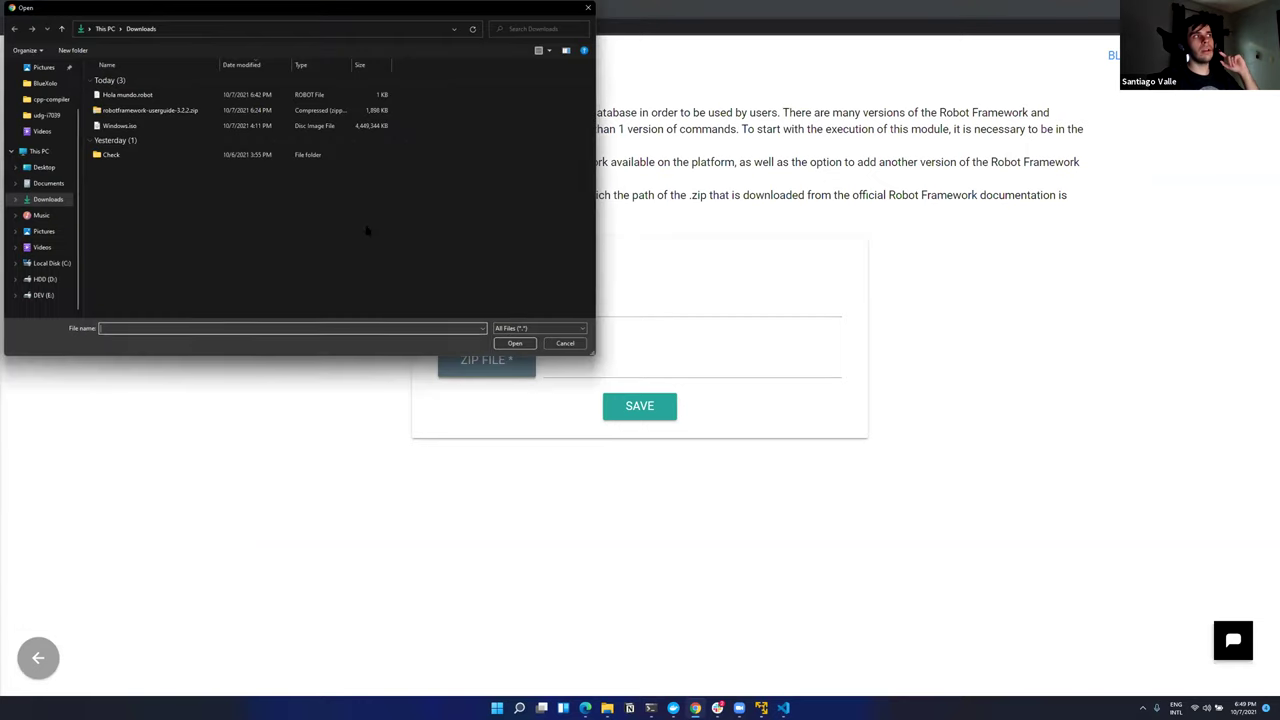
{"action": "left_click", "coordinate": [160, 112]}
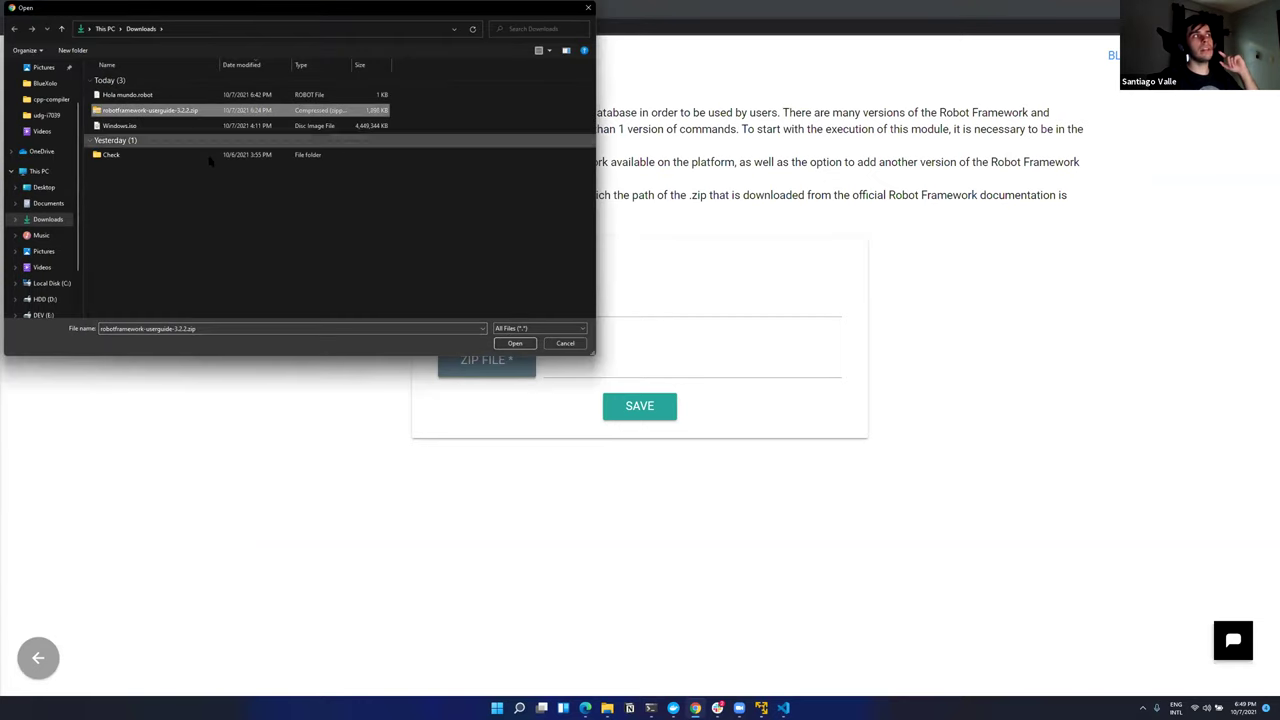
{"action": "left_click", "coordinate": [502, 344]}
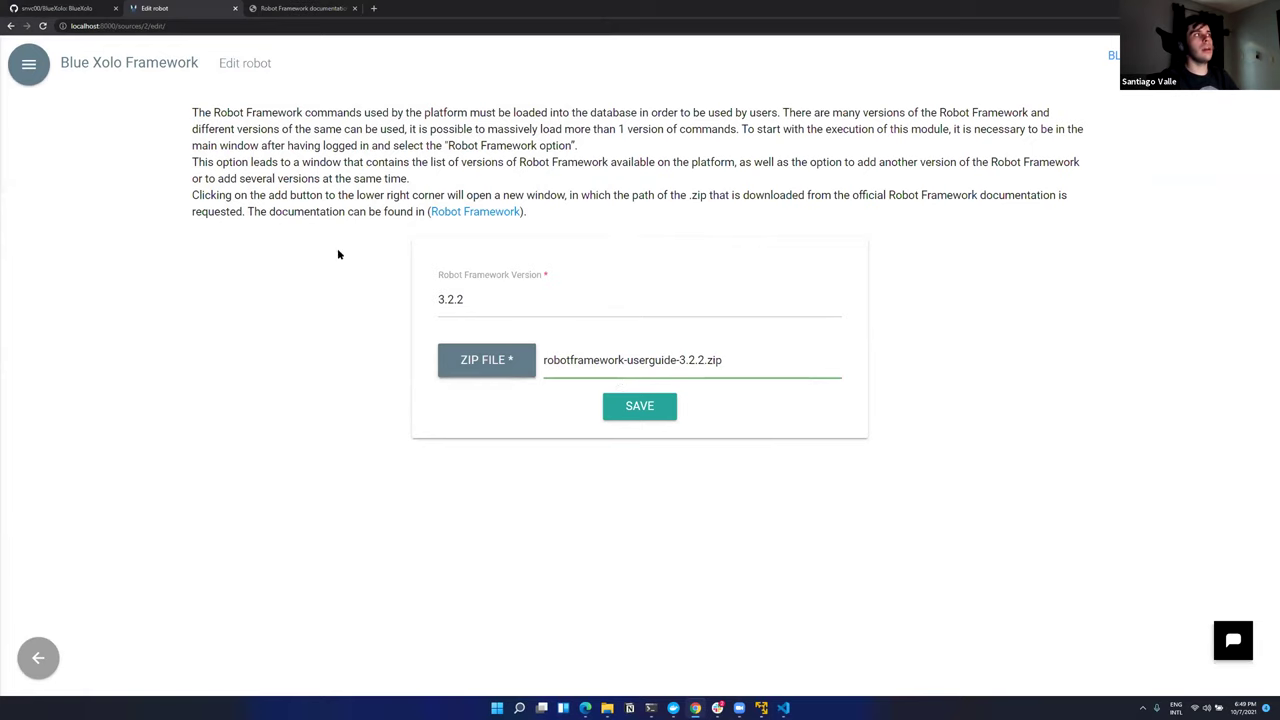
{"action": "left_click", "coordinate": [28, 63]}
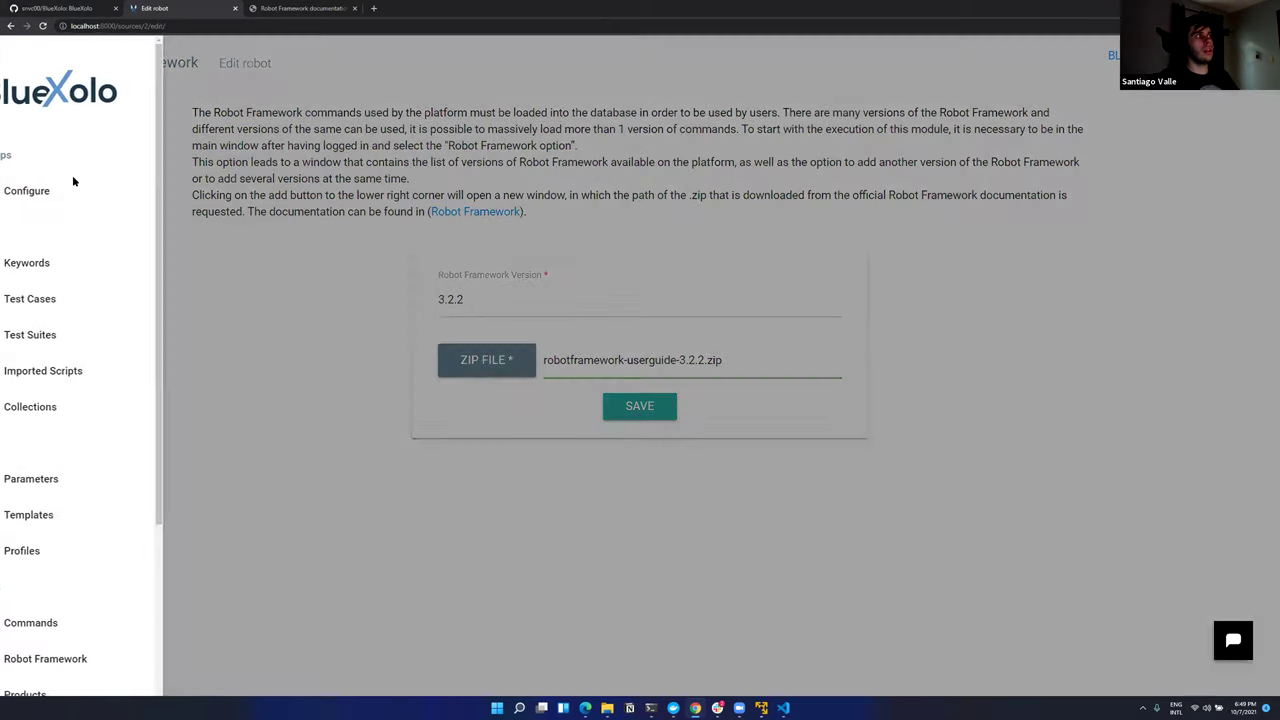
{"action": "left_click", "coordinate": [120, 270]}
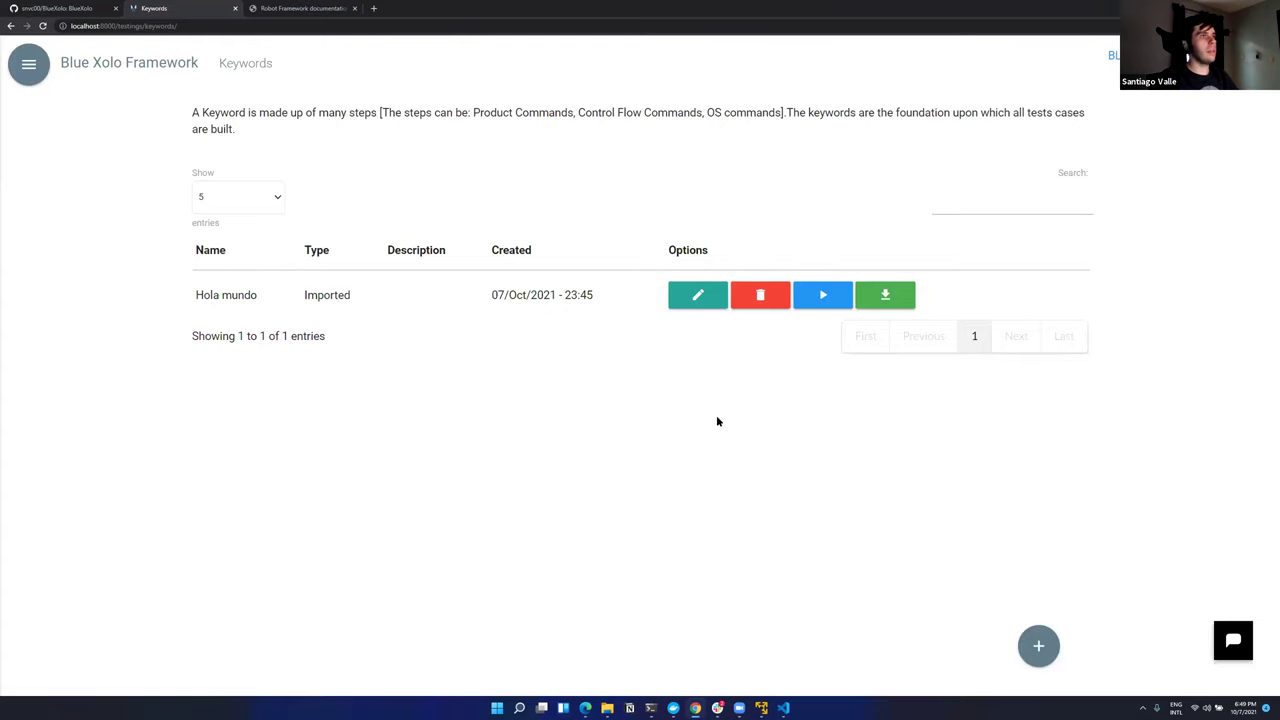
Step: Delete the old Hola mundo keyword and start a new keyword named 'Hola mundo'
{"action": "left_click", "coordinate": [761, 306]}
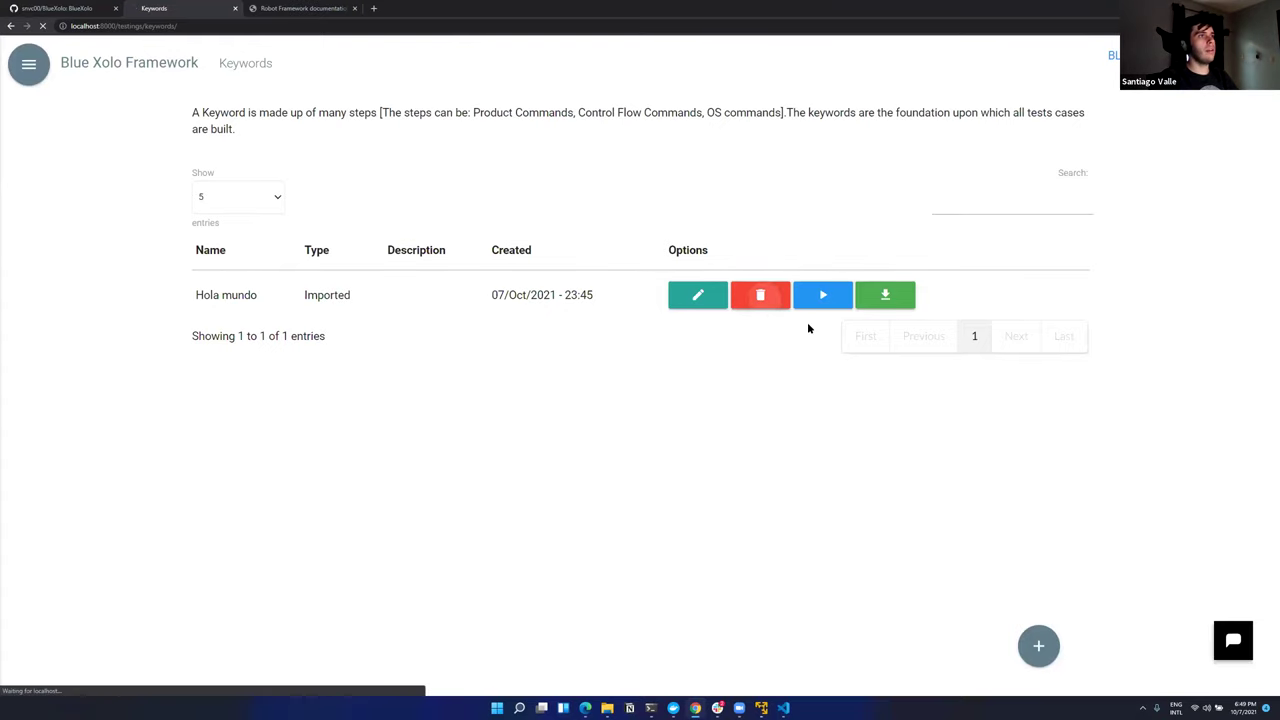
{"action": "left_click", "coordinate": [653, 231]}
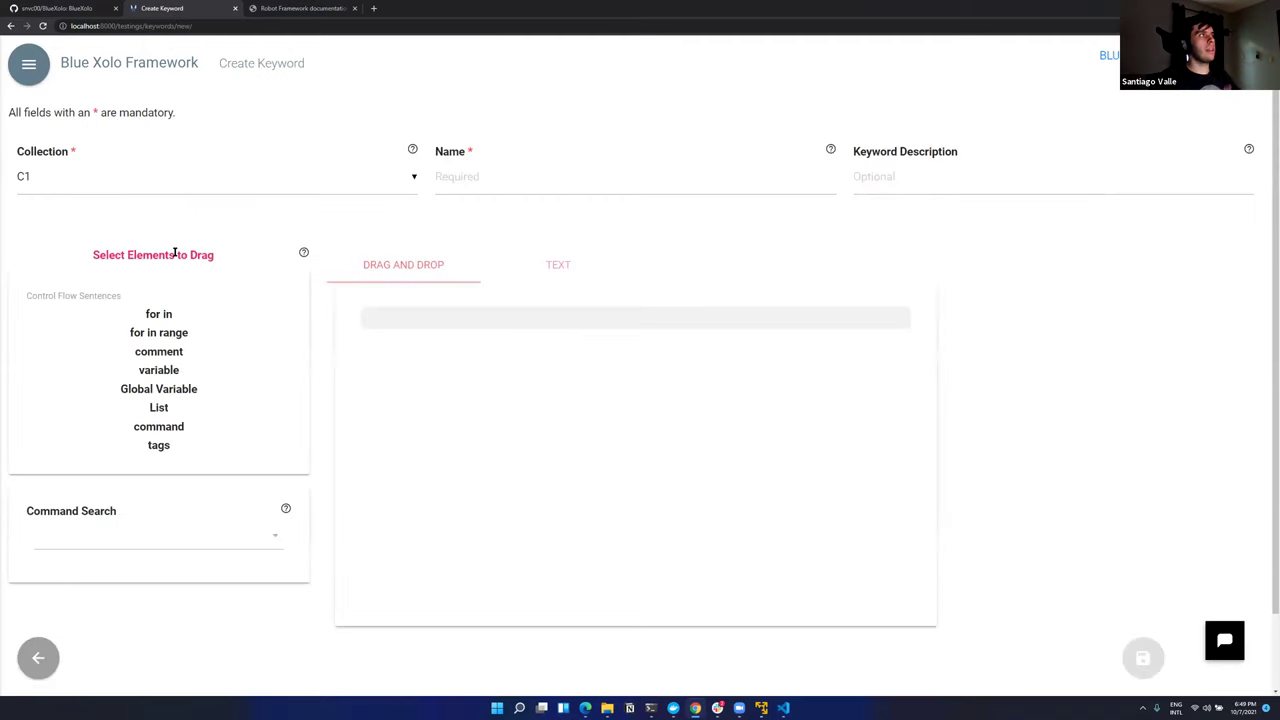
{"action": "left_click", "coordinate": [490, 177]}
{"action": "type", "text": "Hola mundo"}
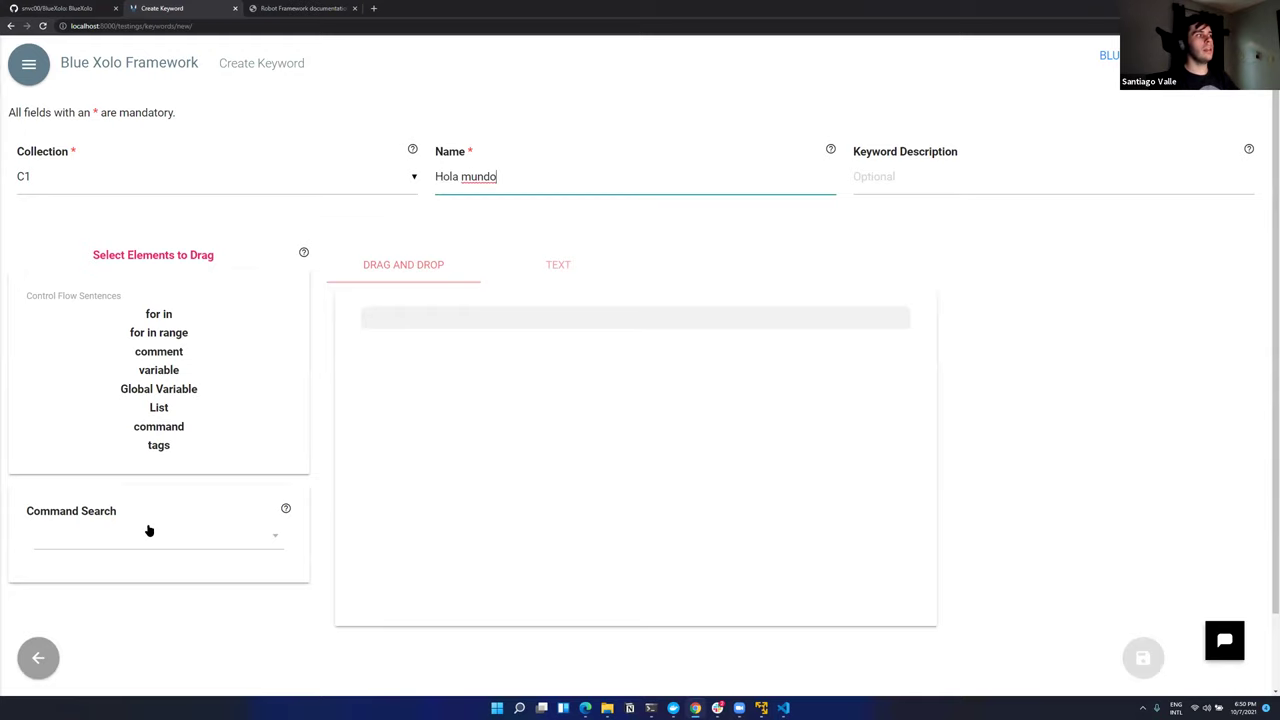
Step: Search 'log to con' and choose the BuiltIn Log To Console command
{"action": "left_click", "coordinate": [190, 542]}
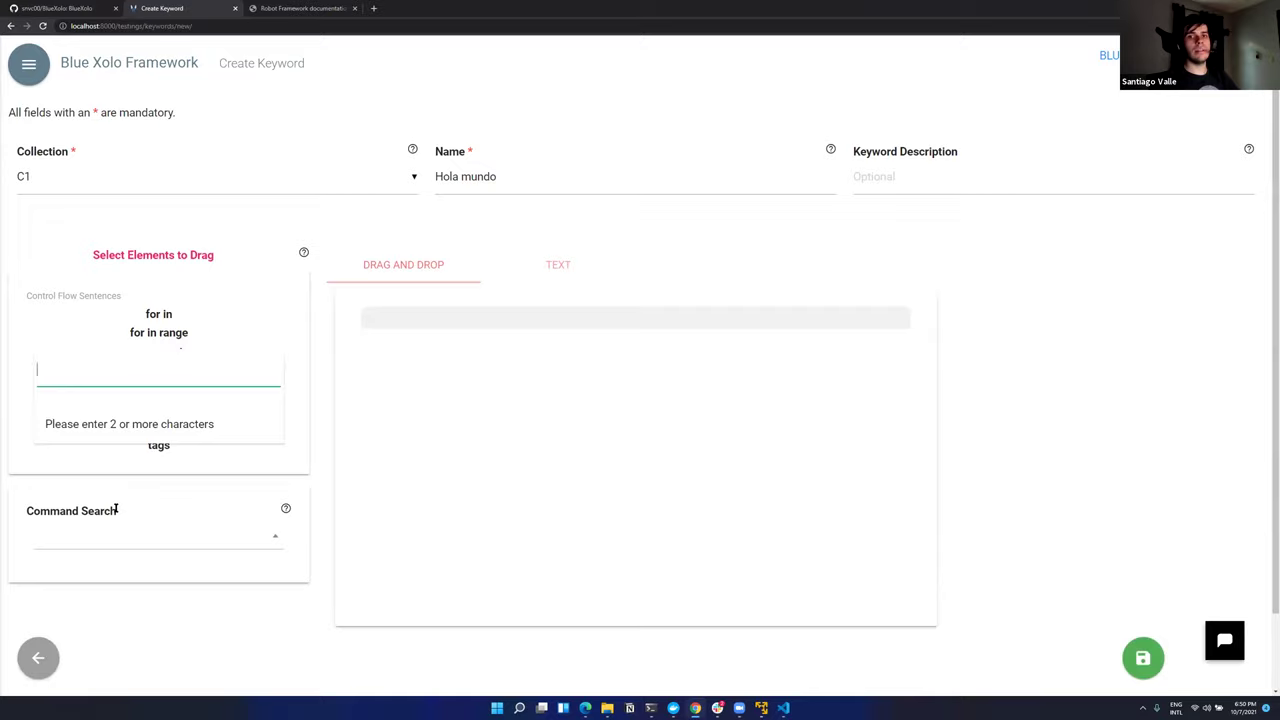
{"action": "type", "text": "log to con"}
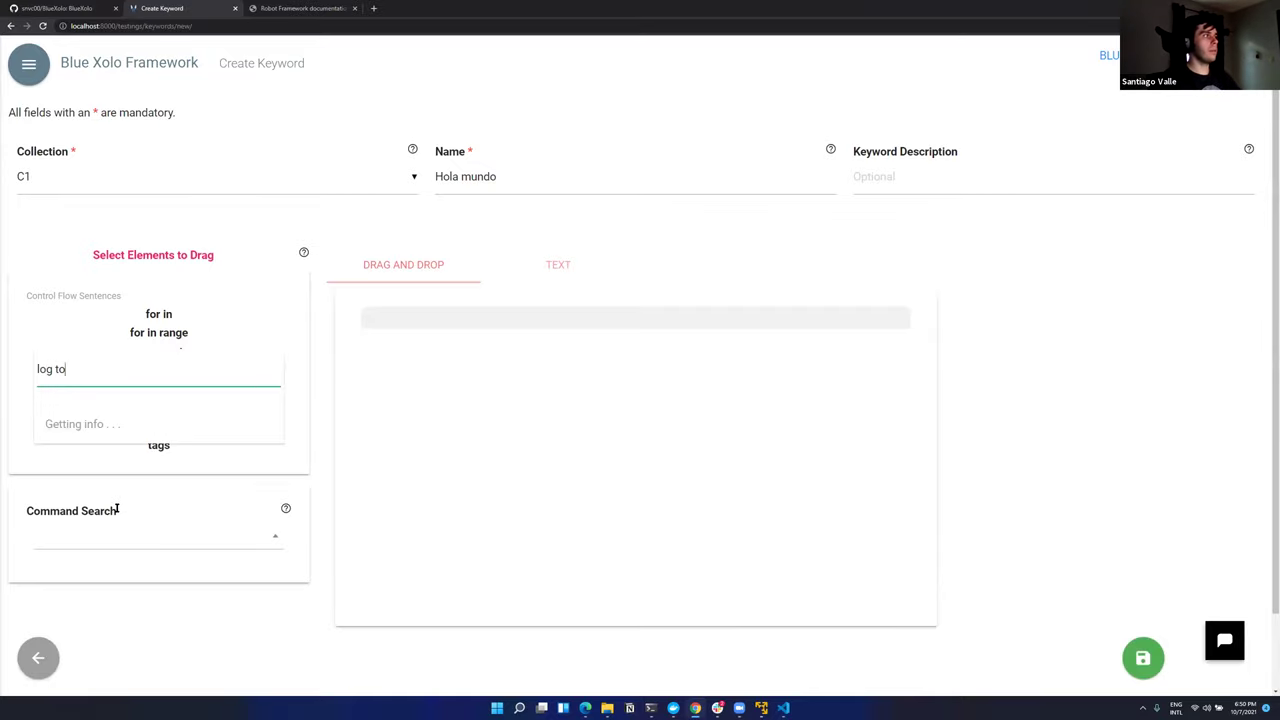
{"action": "left_click", "coordinate": [116, 500]}
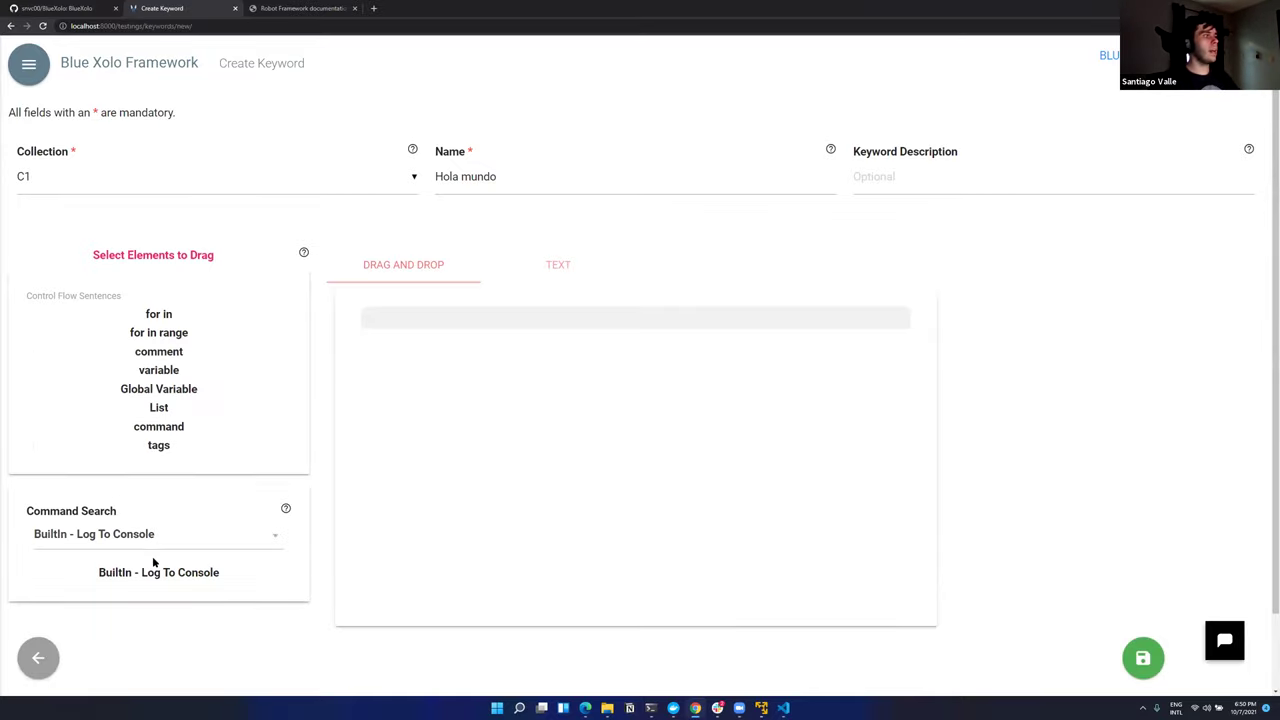
Step: Add a Log To Console step with message 'Hola mundo!' and preview the generated Robot code
{"action": "left_click_drag", "start_coordinate": [172, 583], "coordinate": [486, 334]}
{"action": "left_click", "coordinate": [475, 356]}
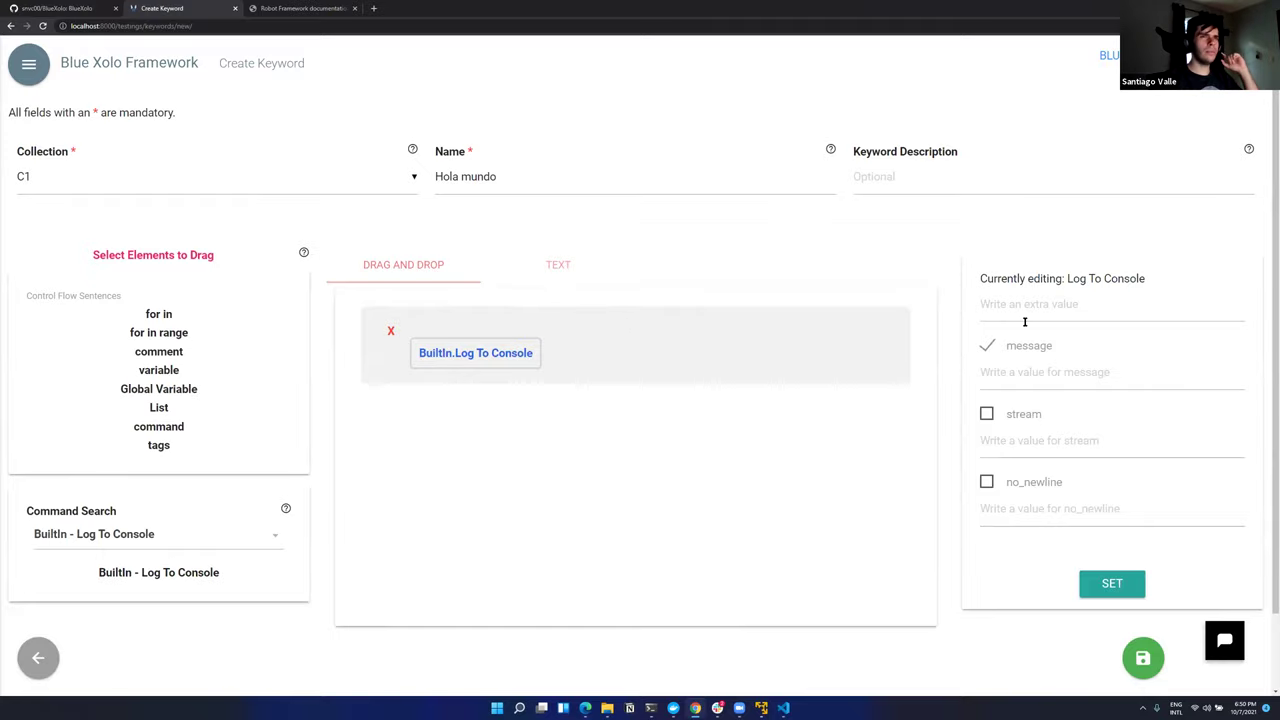
{"action": "left_click", "coordinate": [1040, 370]}
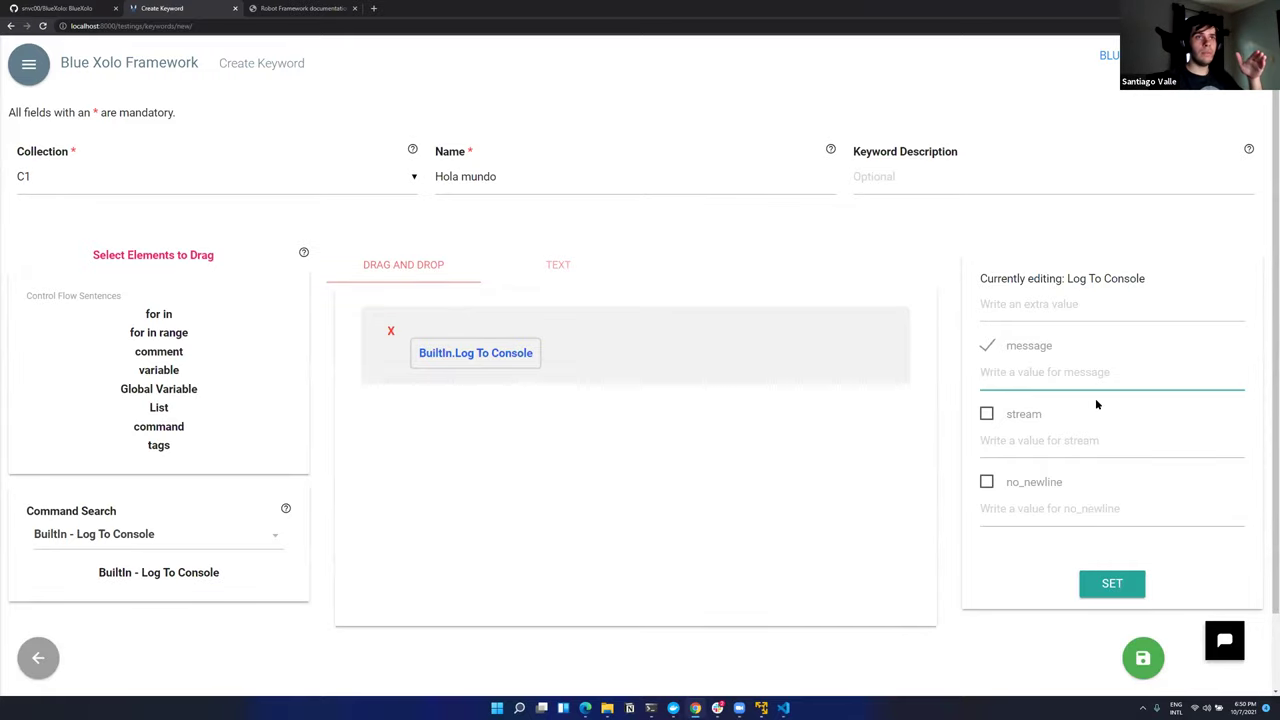
{"action": "left_click", "coordinate": [1076, 313]}
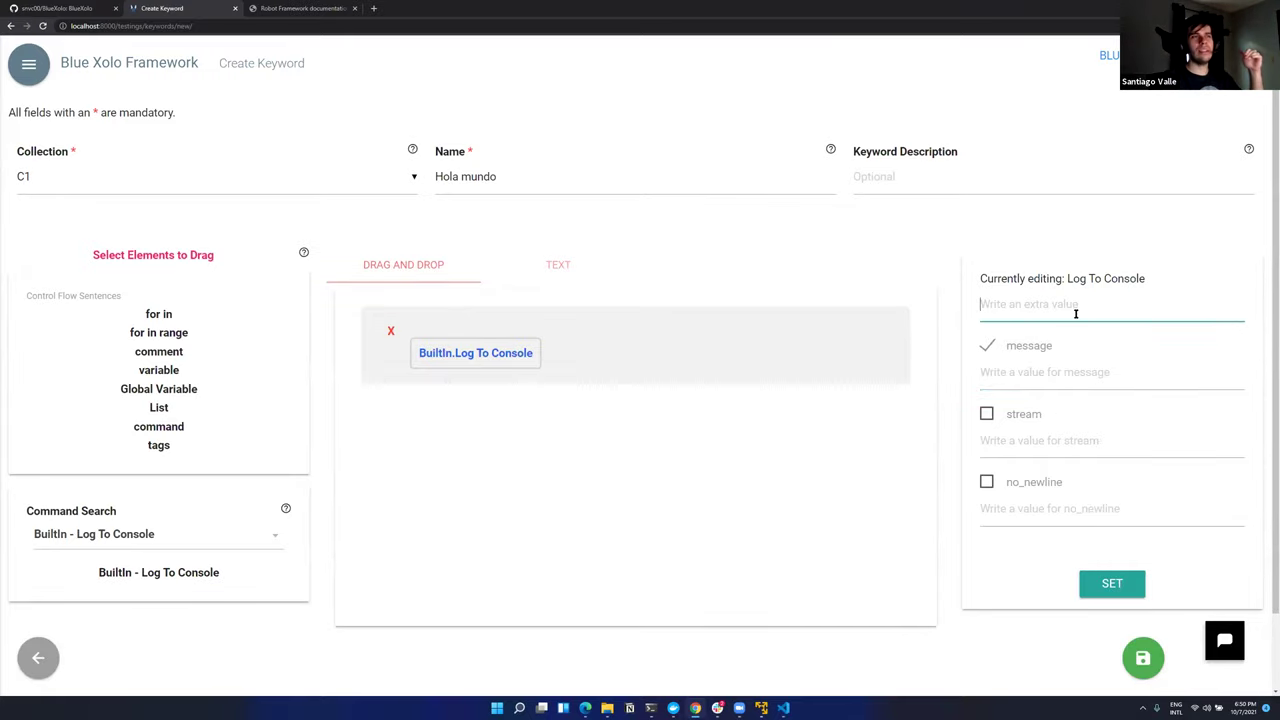
{"action": "left_click", "coordinate": [1080, 442]}
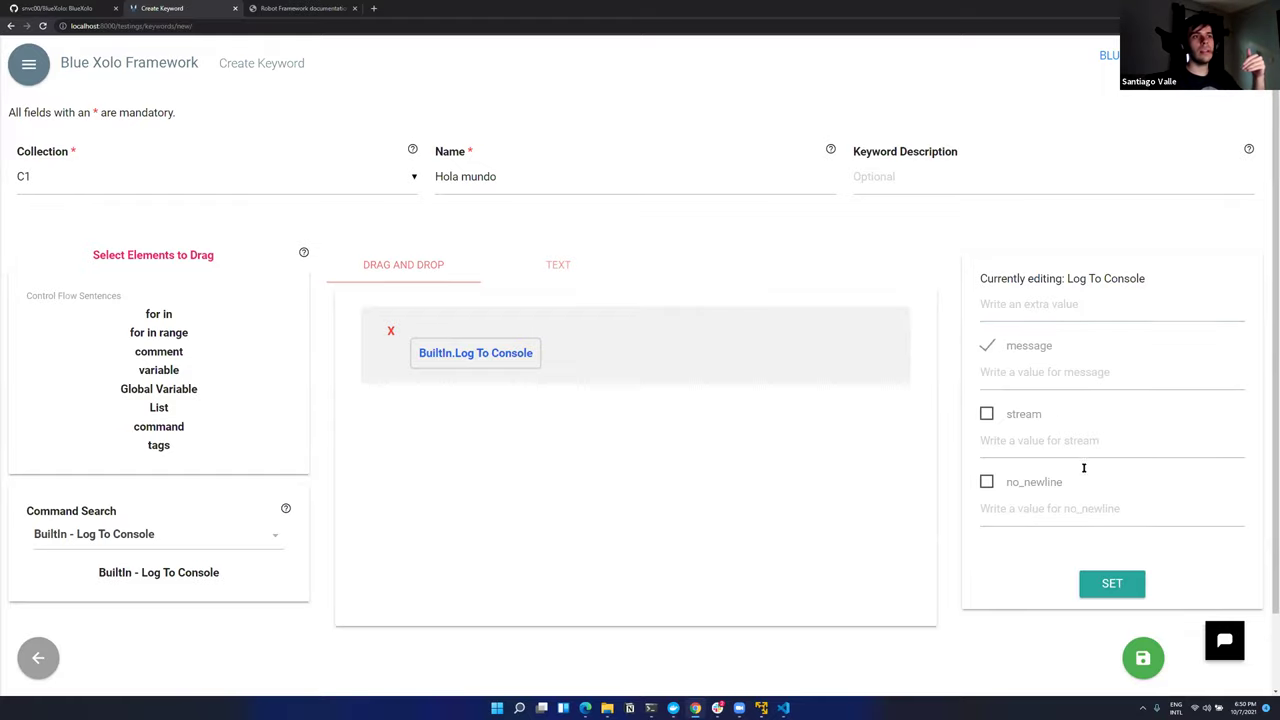
{"action": "left_click", "coordinate": [1078, 518]}
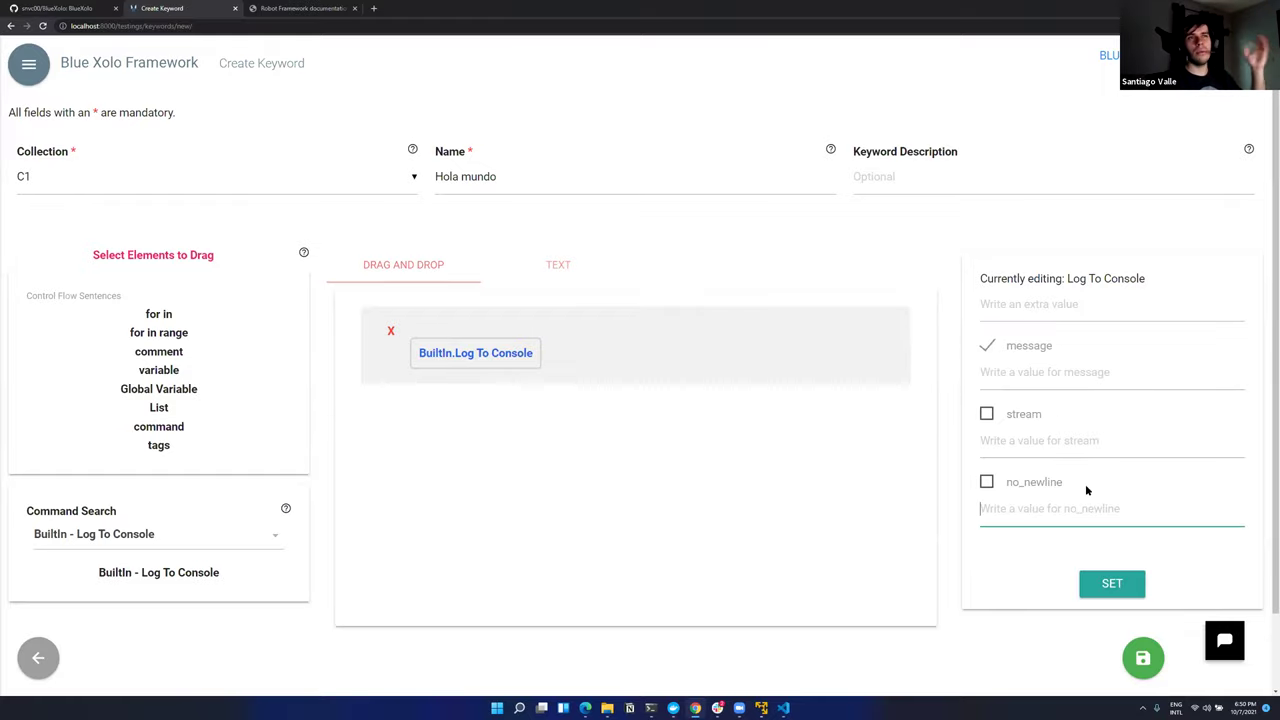
{"action": "left_click", "coordinate": [1037, 386]}
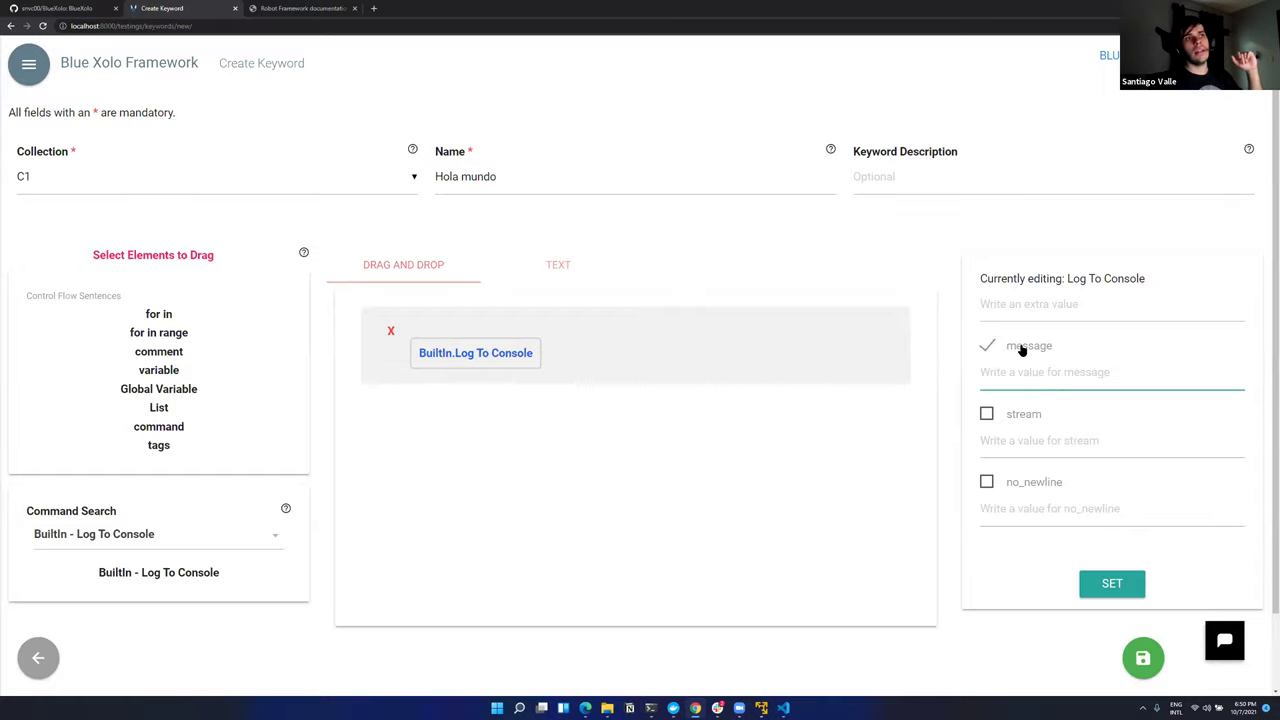
{"action": "type", "text": "Hola mundo!"}
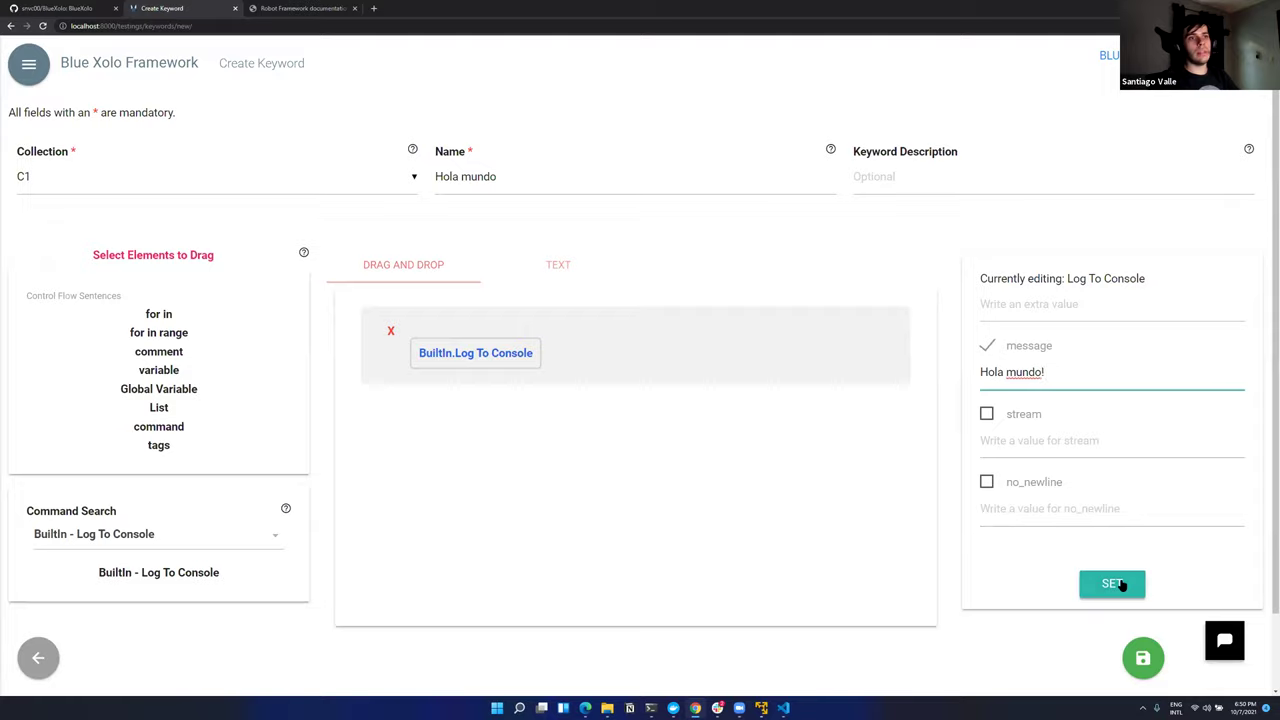
{"action": "left_click", "coordinate": [1120, 585]}
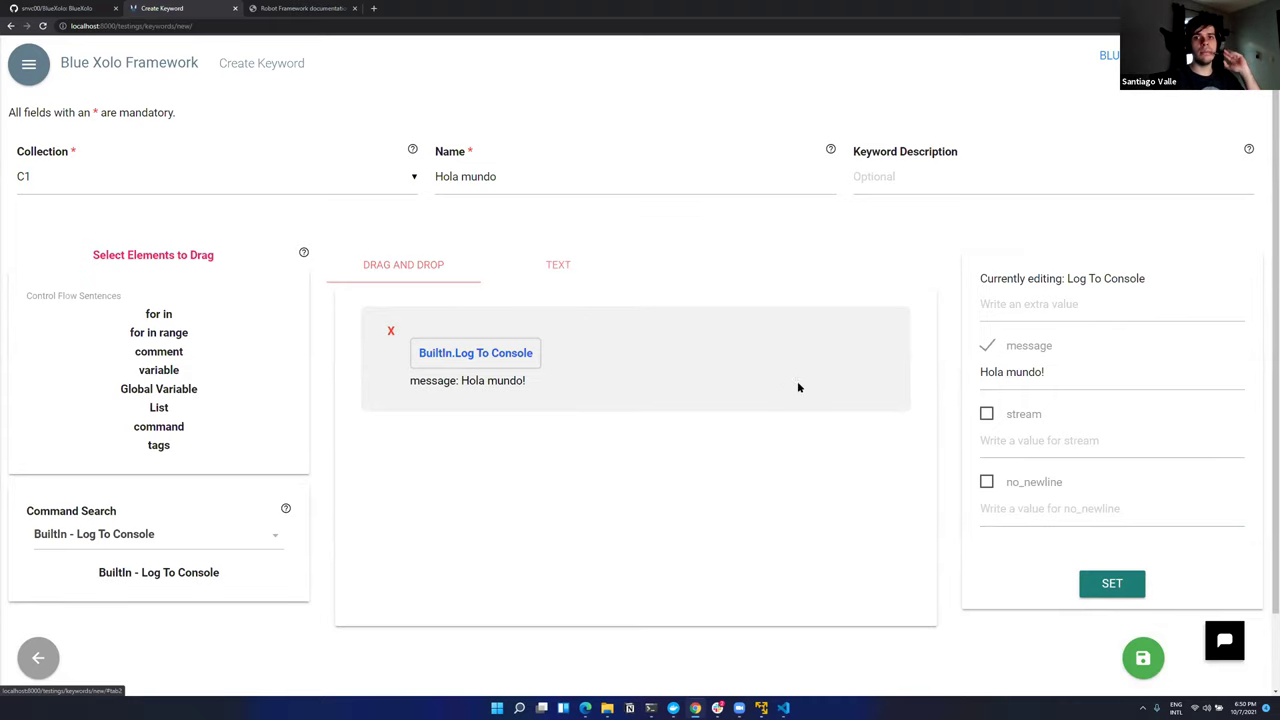
{"action": "left_click", "coordinate": [537, 269]}
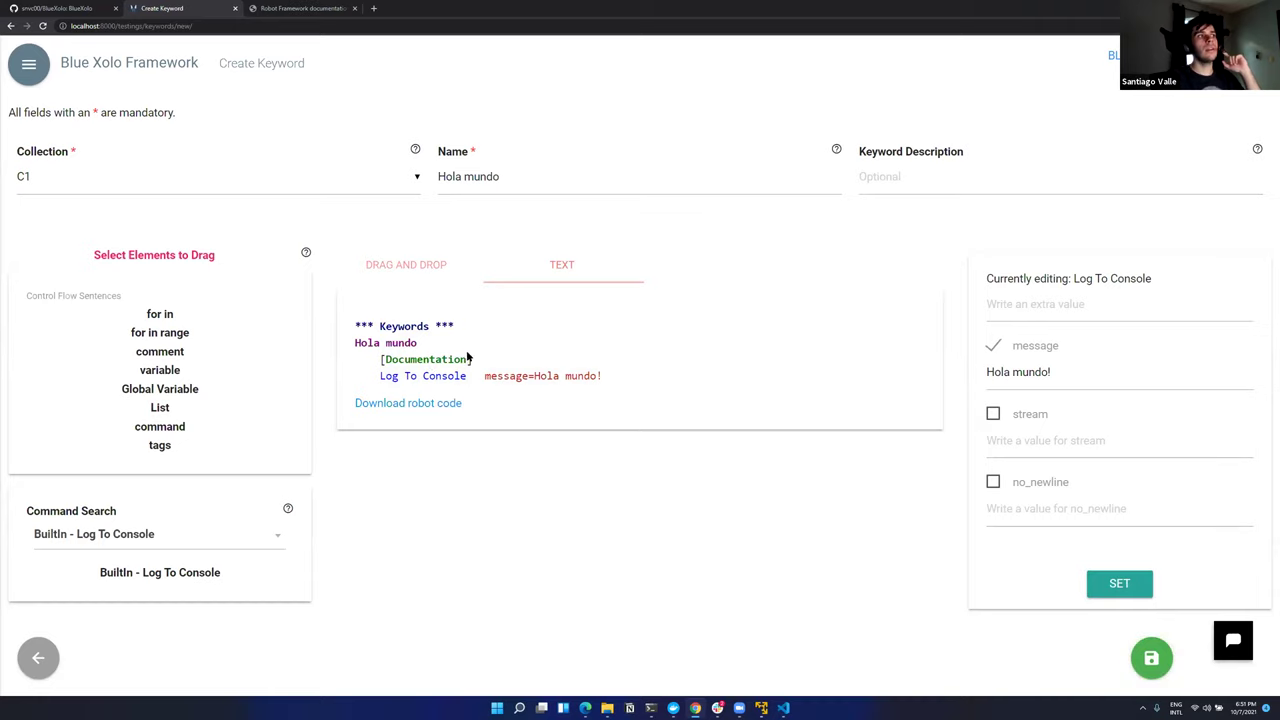
Step: Return to the drag-and-drop view and save the new Hola mundo keyword
{"action": "left_click", "coordinate": [426, 280]}
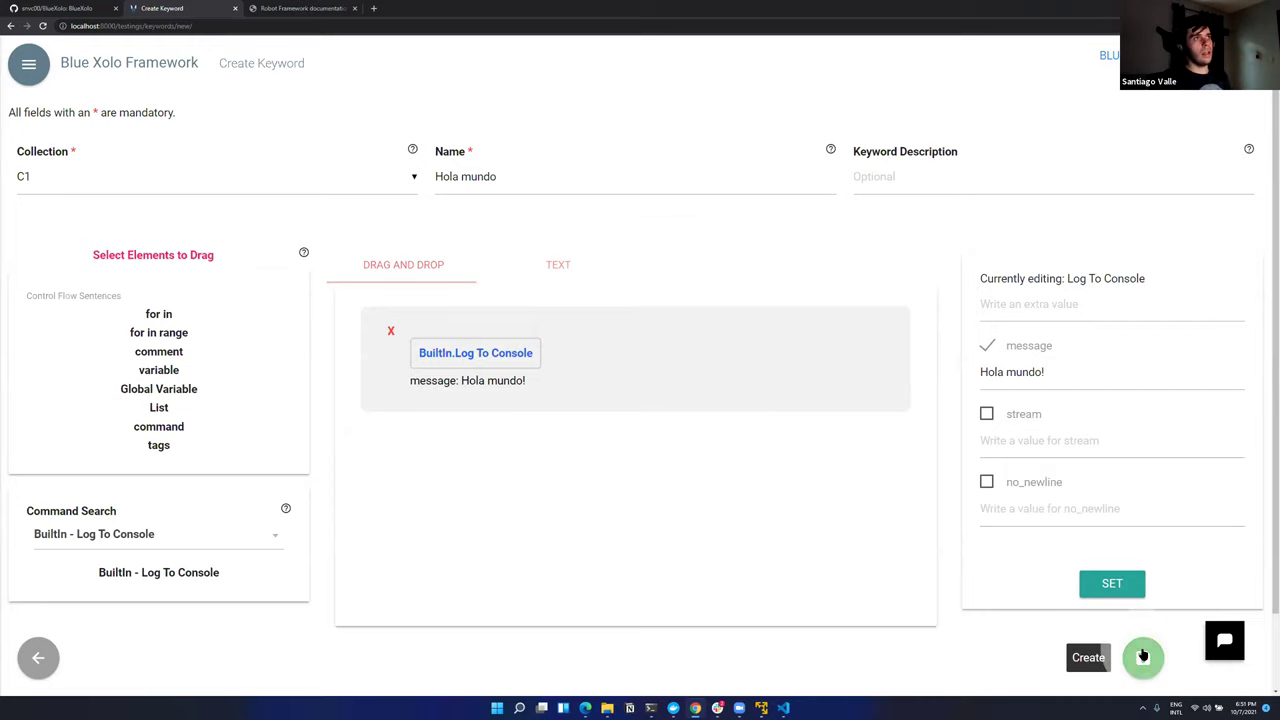
{"action": "left_click", "coordinate": [1143, 655]}
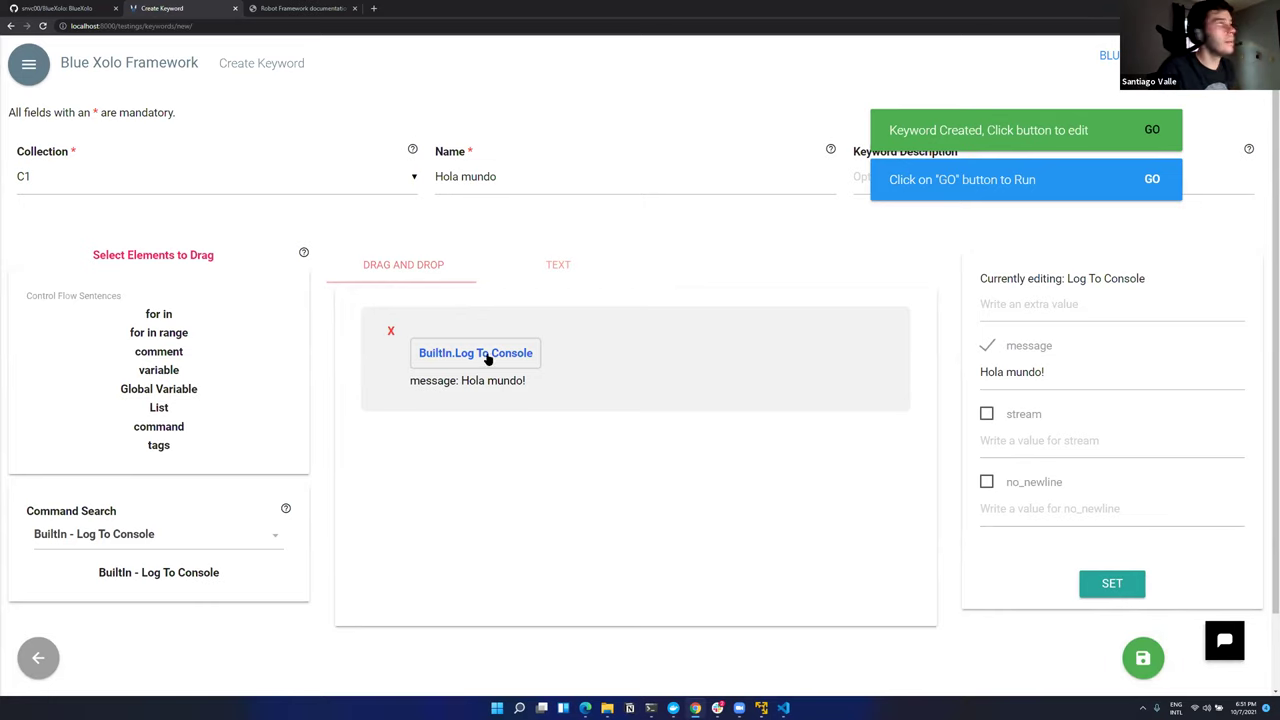
{"action": "left_click", "coordinate": [44, 68]}
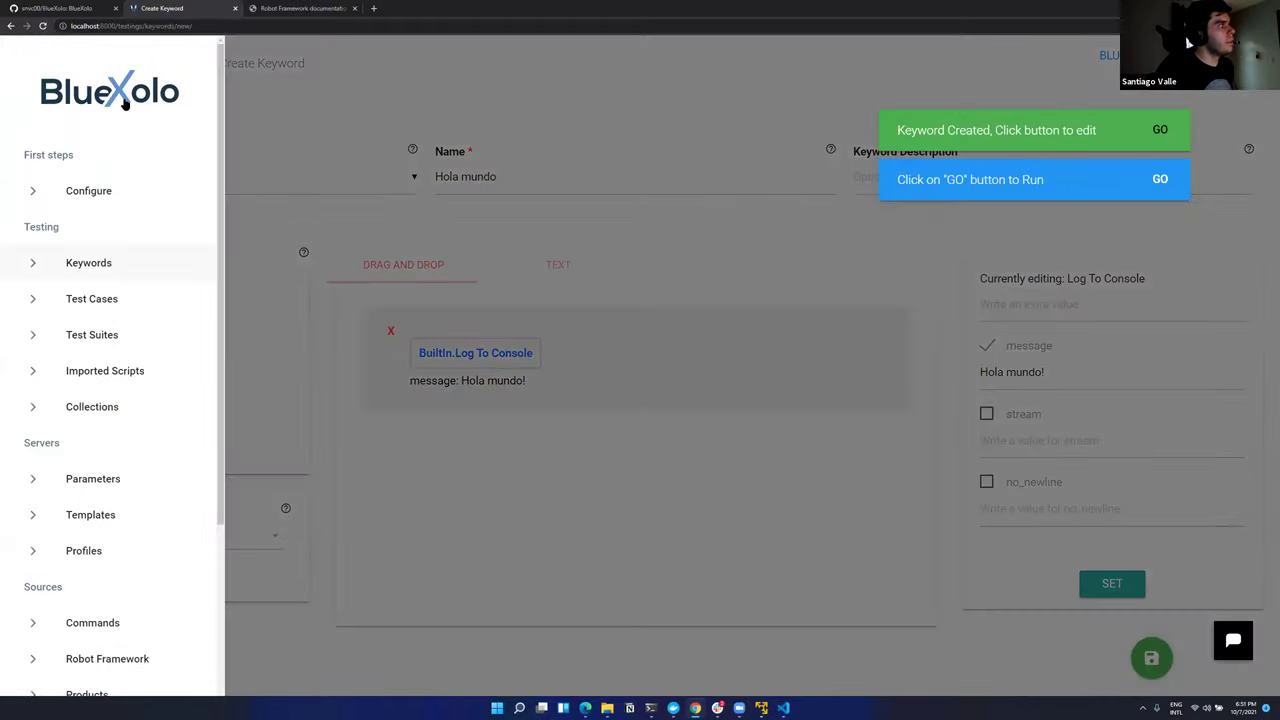
Step: Go to the Home page to see Script - Hola mundo marked Success in Latest Tasks
{"action": "left_click", "coordinate": [90, 93]}
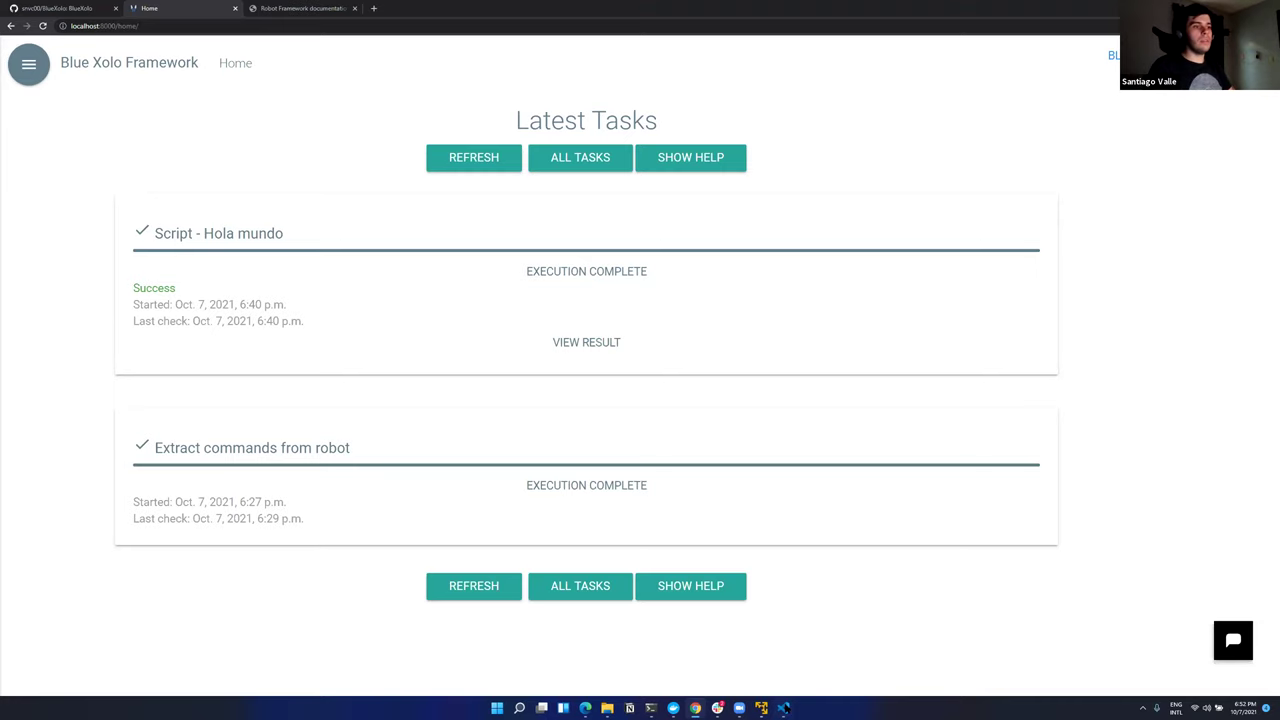
Step: Open an ash shell in the robot4.0 container with docker exec -it
{"action": "left_click", "coordinate": [655, 707]}
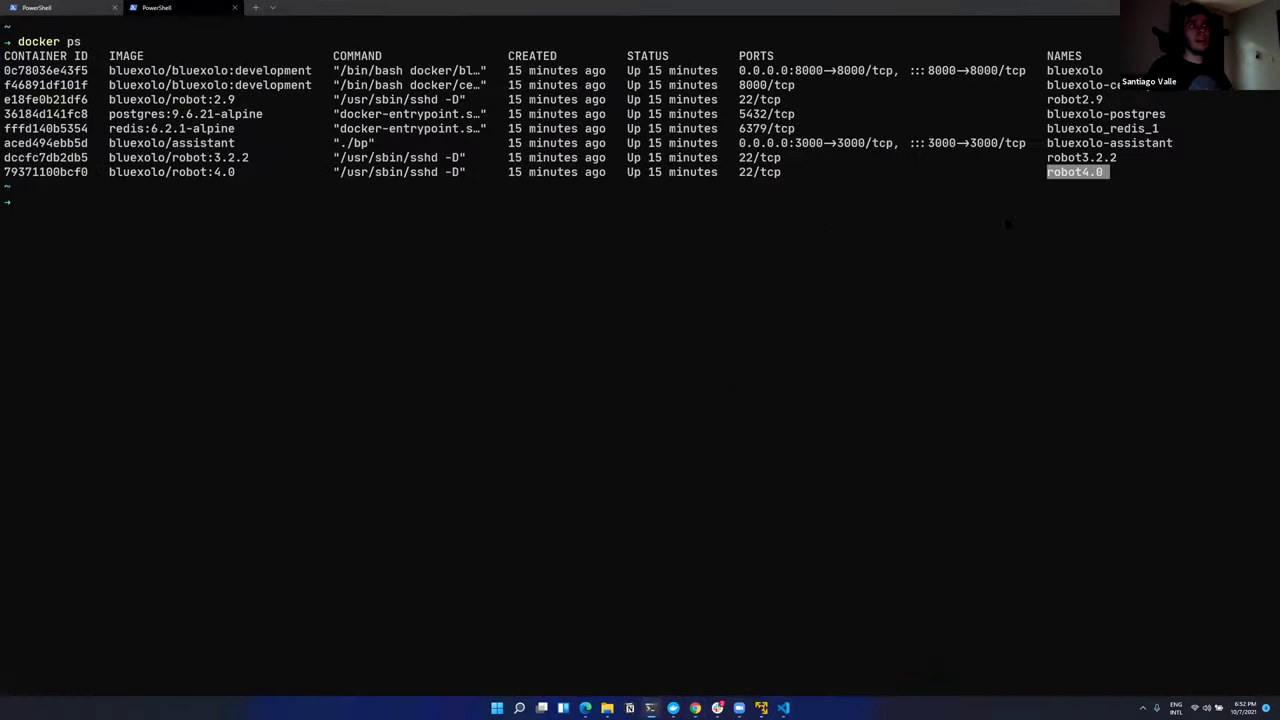
{"action": "type", "text": "doc"}
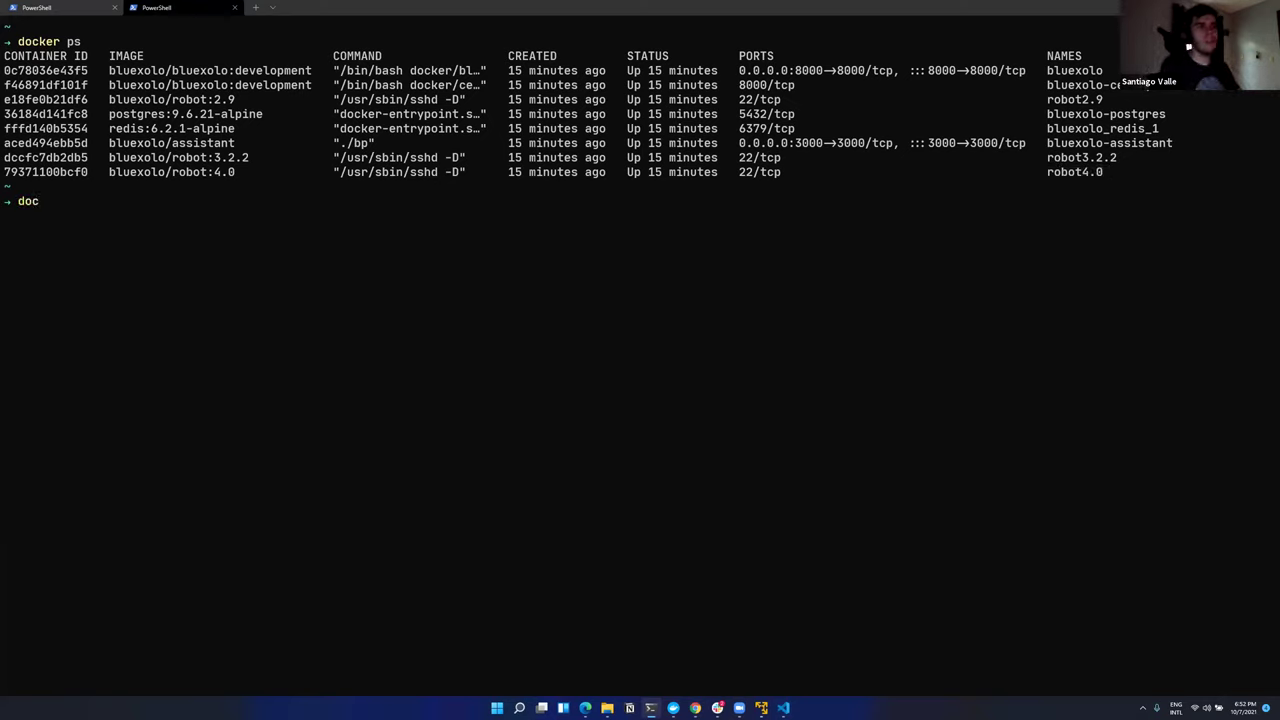
{"action": "type", "text": "ker"}
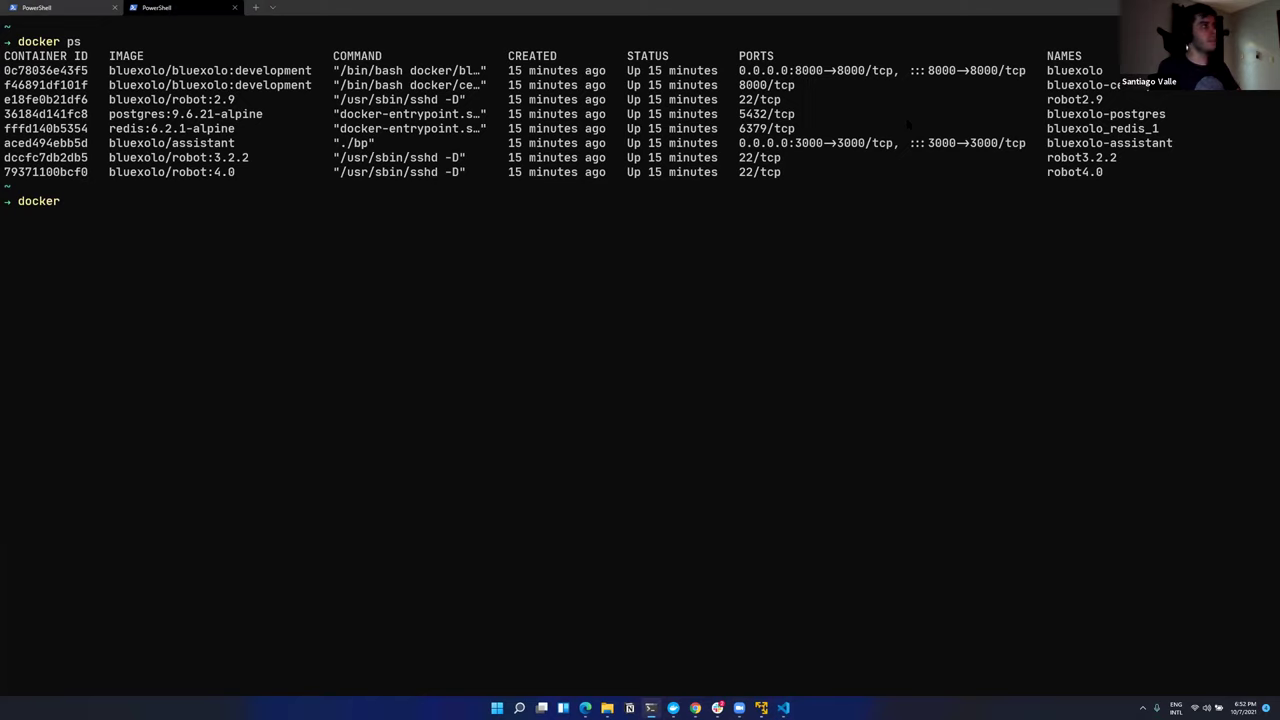
{"action": "type", "text": "exec -it"}
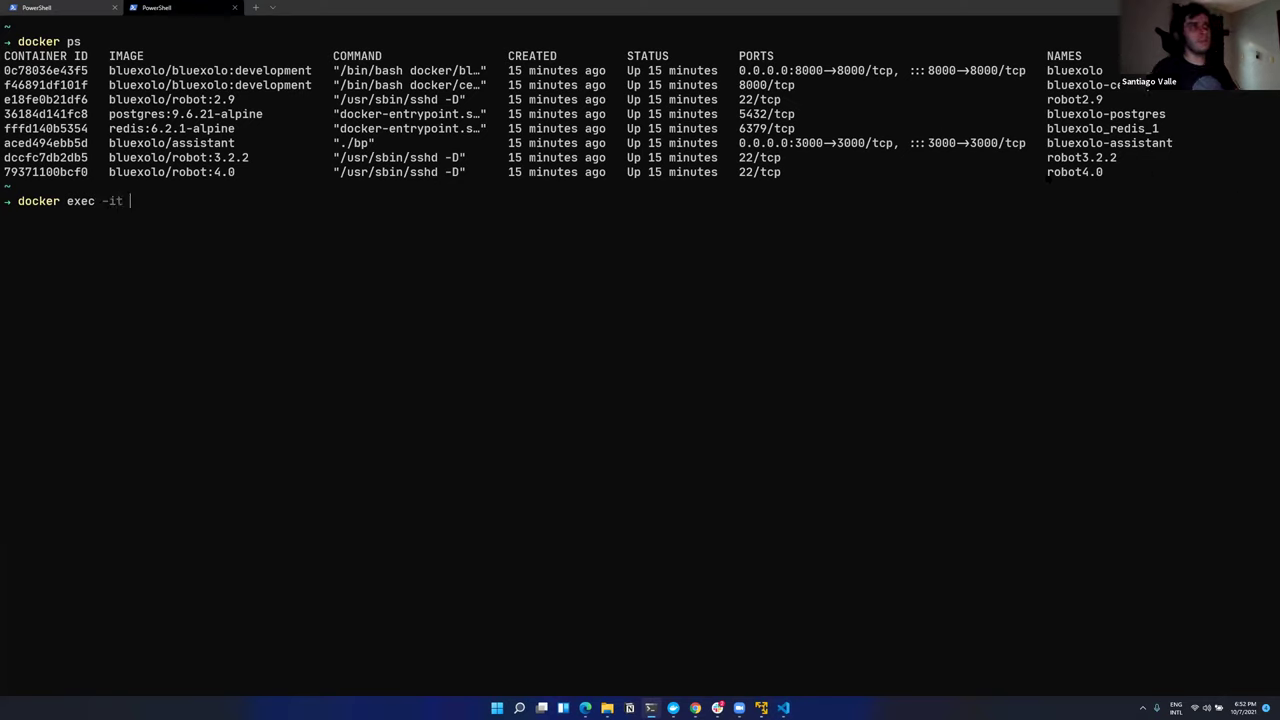
{"action": "left_click_drag", "start_coordinate": [1047, 172], "coordinate": [1108, 174]}
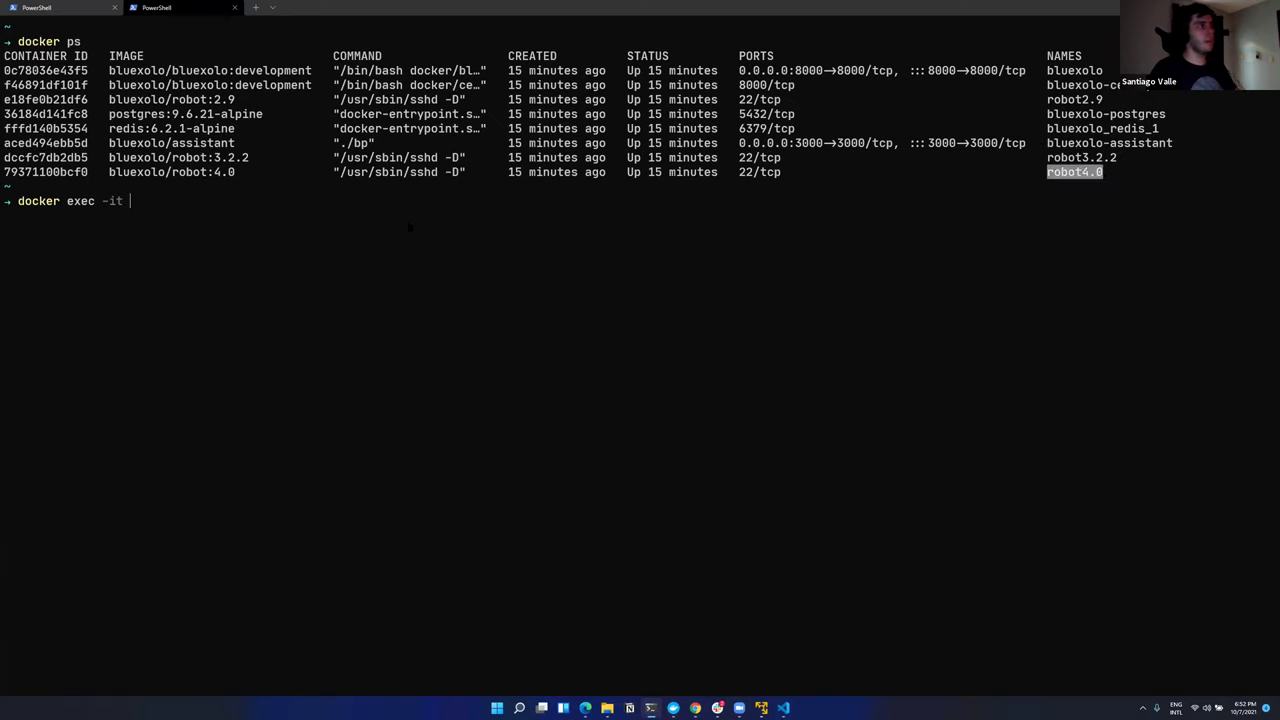
{"action": "key", "text": "ctrl+c"}
{"action": "key", "text": "ctrl+v"}
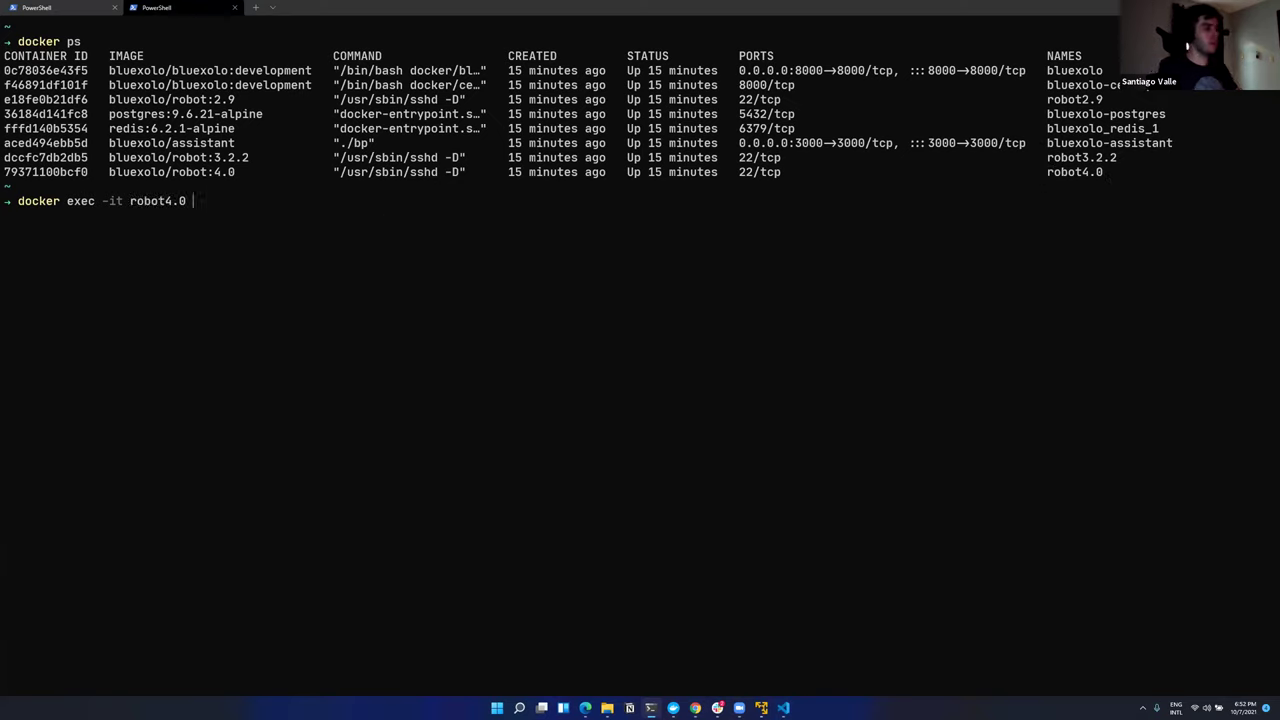
{"action": "type", "text": "ash"}
{"action": "key", "text": "Return"}
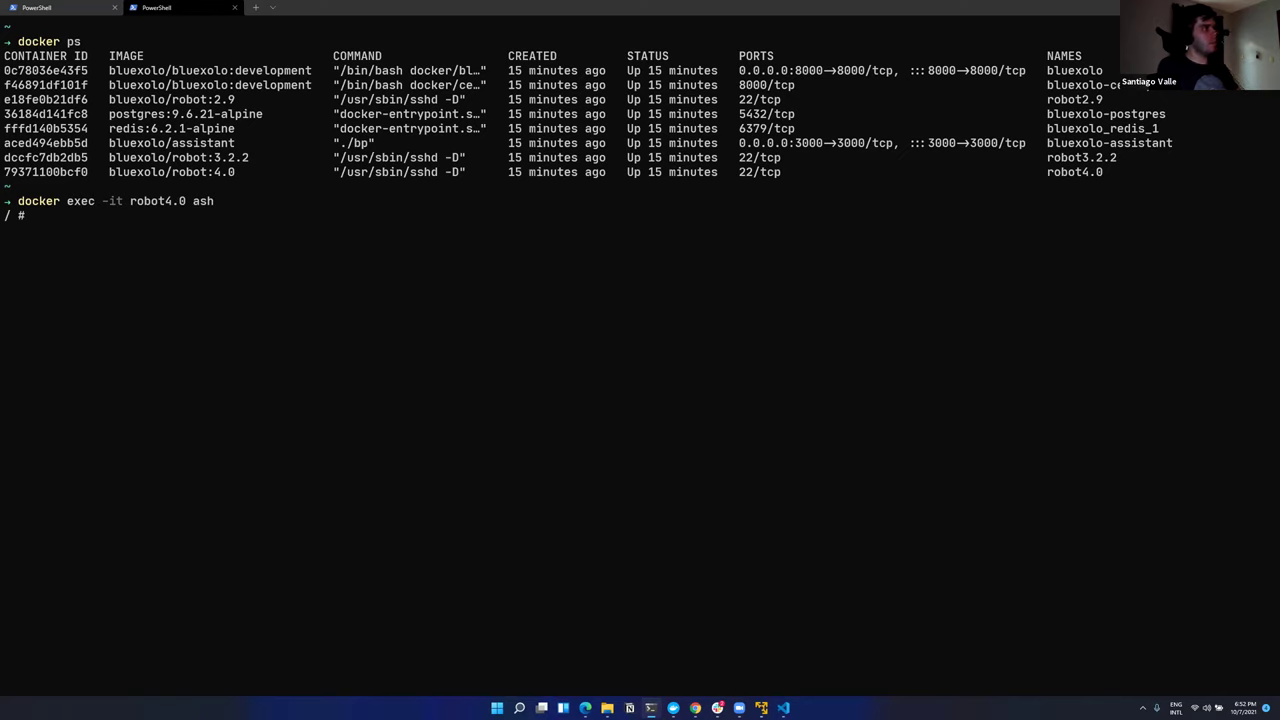
Step: Start python3, copy the 3.8.12 version number and exit the interpreter
{"action": "type", "text": "python3"}
{"action": "key", "text": "Return"}
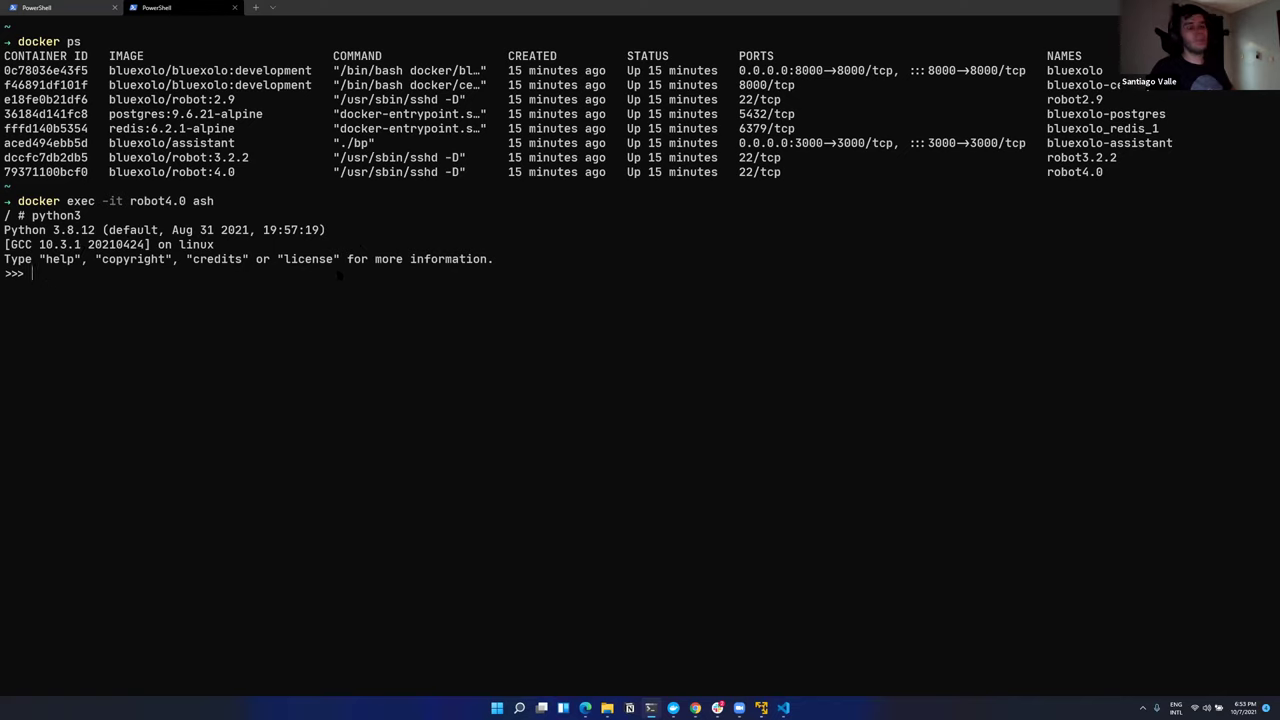
{"action": "left_click_drag", "start_coordinate": [53, 230], "coordinate": [95, 230]}
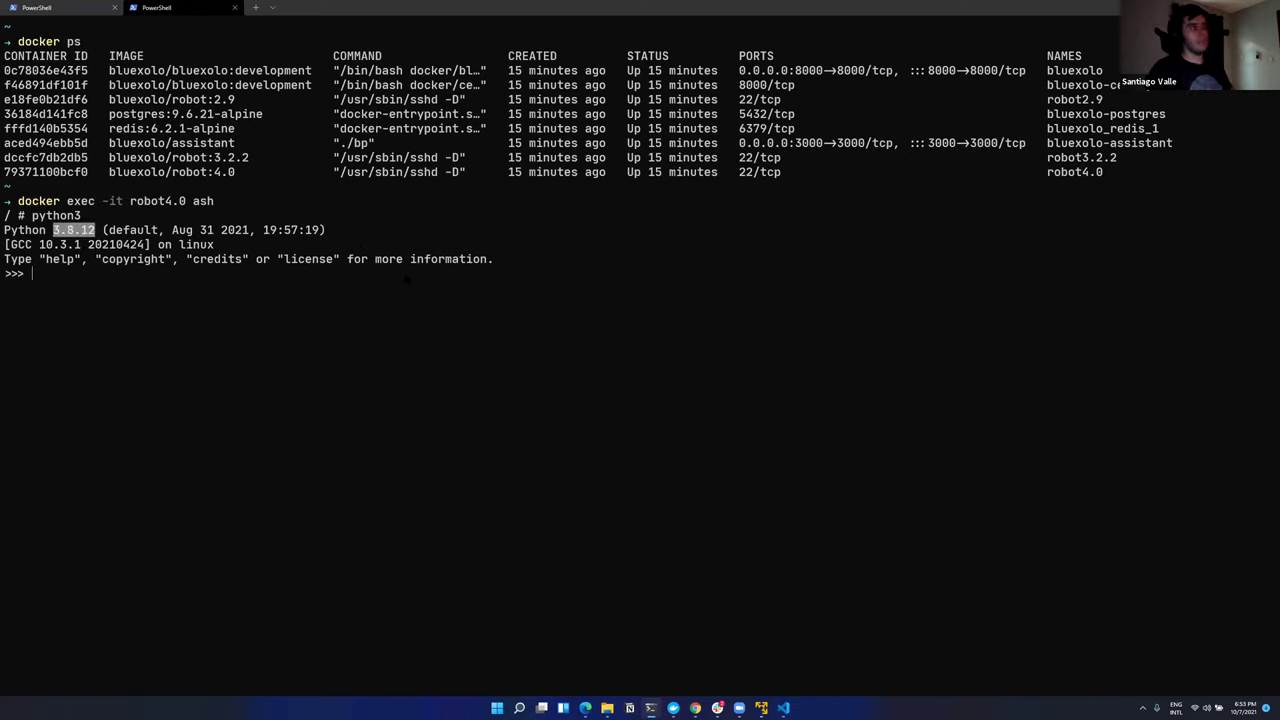
{"action": "key", "text": "ctrl+c"}
{"action": "type", "text": "exit()"}
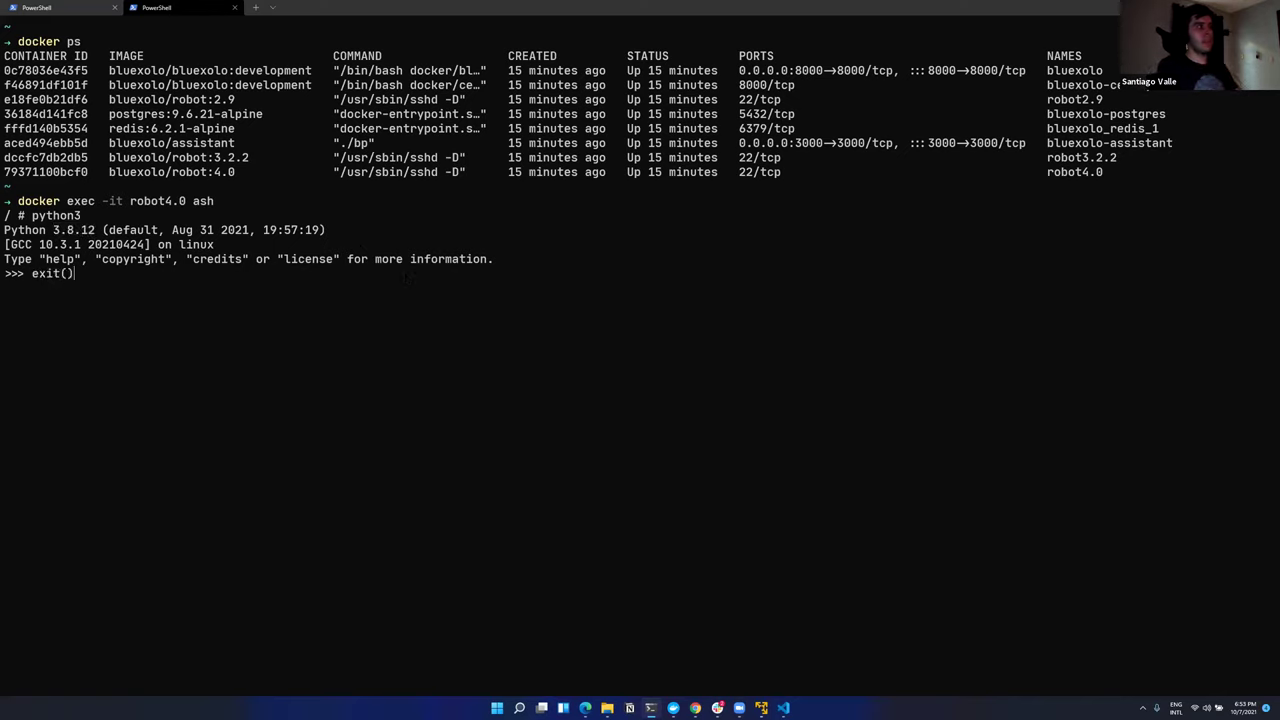
{"action": "key", "text": "Return"}
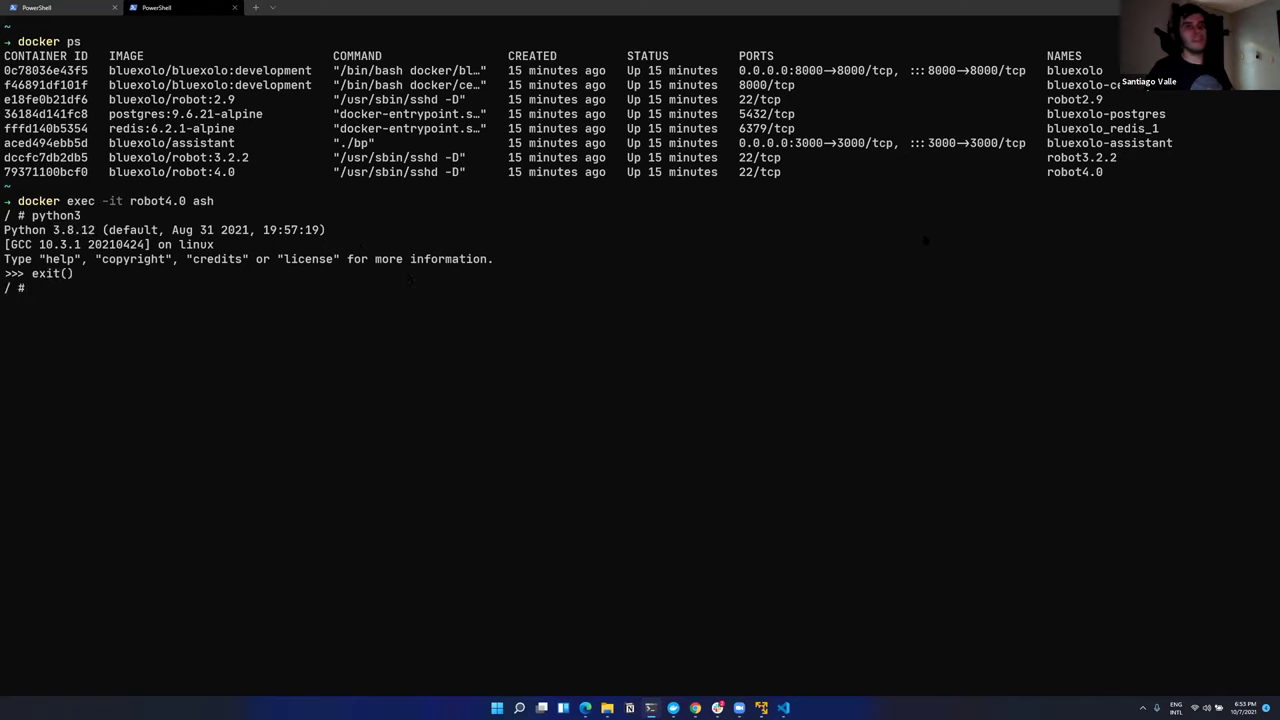
Step: Leave the container, copy the Python 3.8.12 text and close the second terminal tab
{"action": "type", "text": "exit"}
{"action": "key", "text": "Return"}
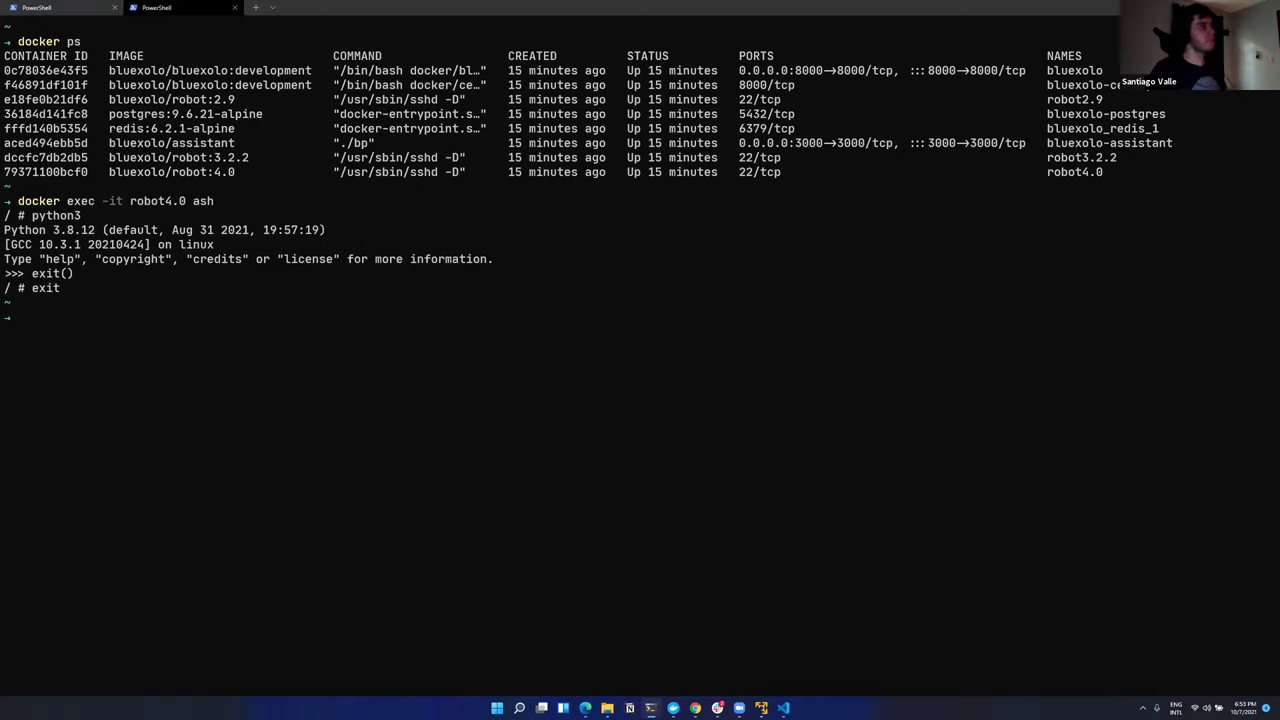
{"action": "left_click_drag", "start_coordinate": [4, 230], "coordinate": [95, 230]}
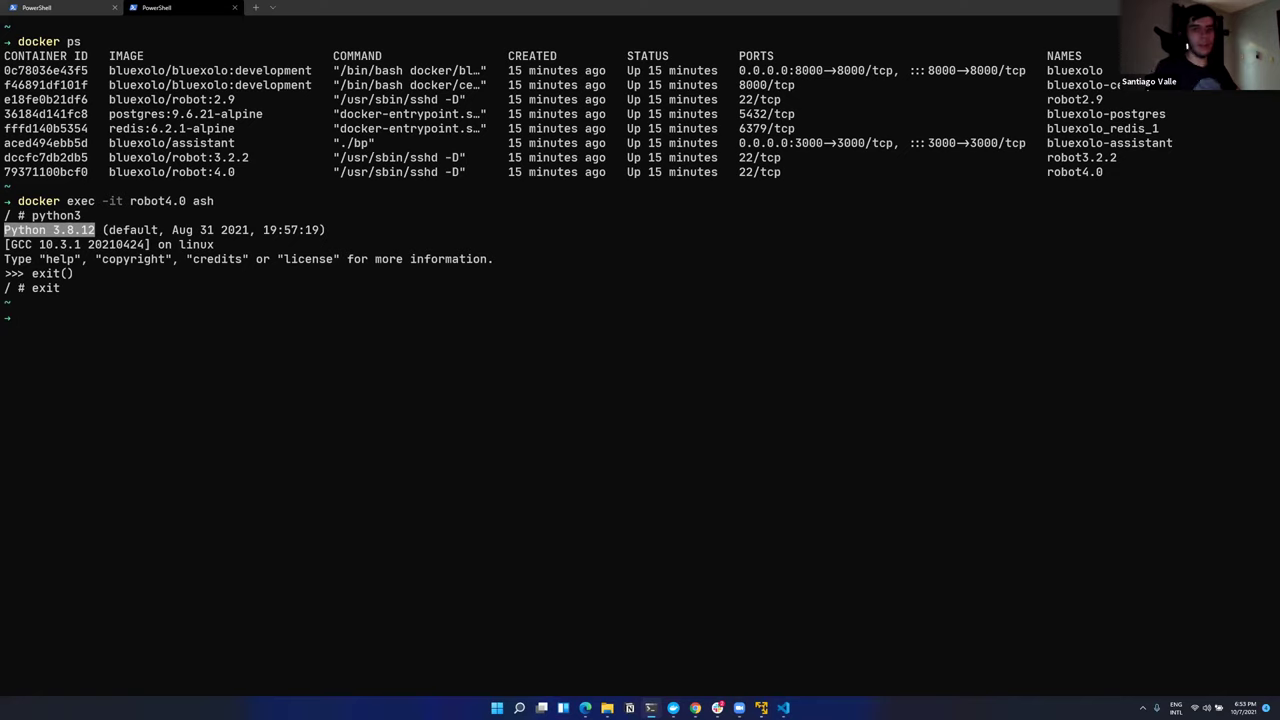
{"action": "key", "text": "ctrl+c"}
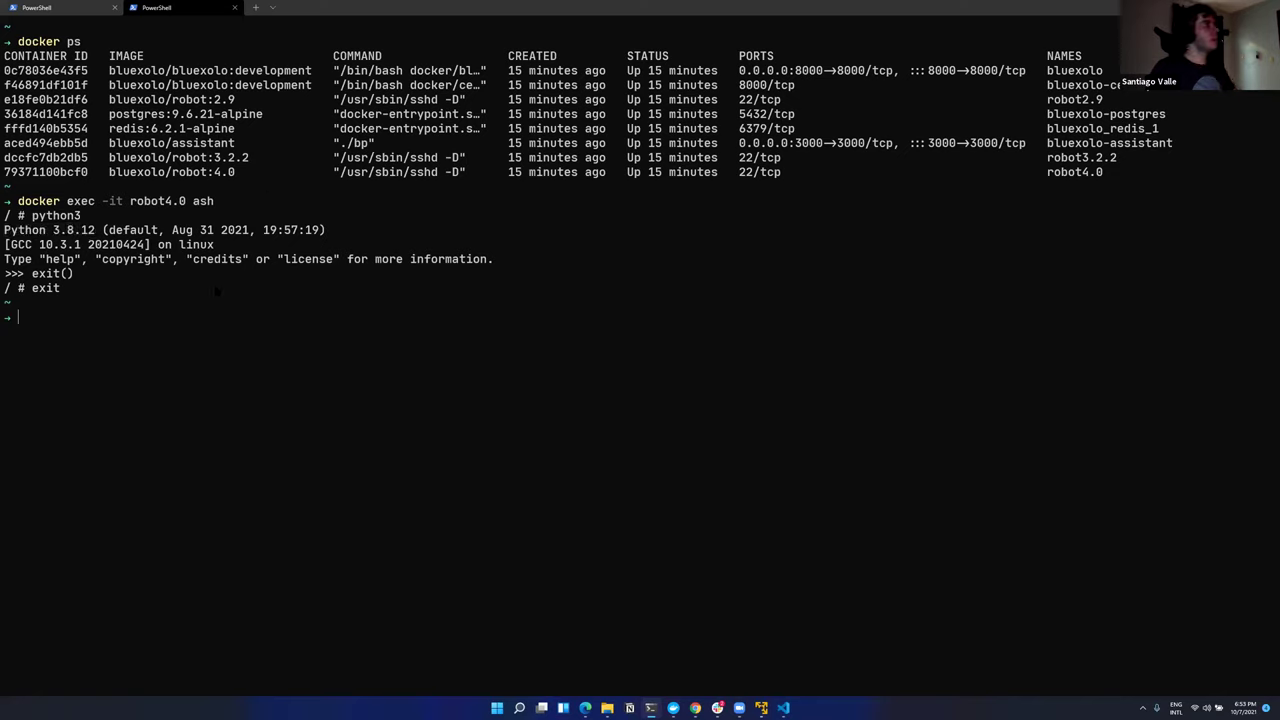
{"action": "type", "text": "exit"}
{"action": "key", "text": "Return"}
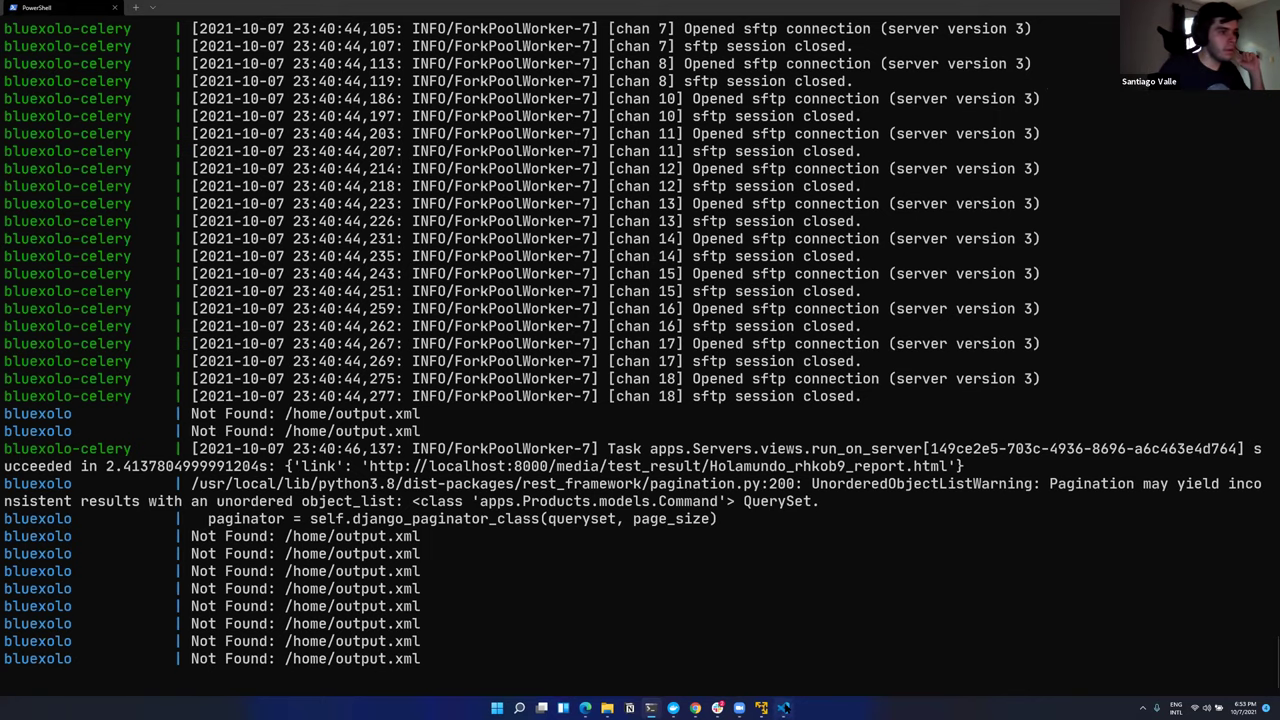
{"action": "left_click", "coordinate": [784, 708]}
{"action": "left_click", "coordinate": [784, 708]}
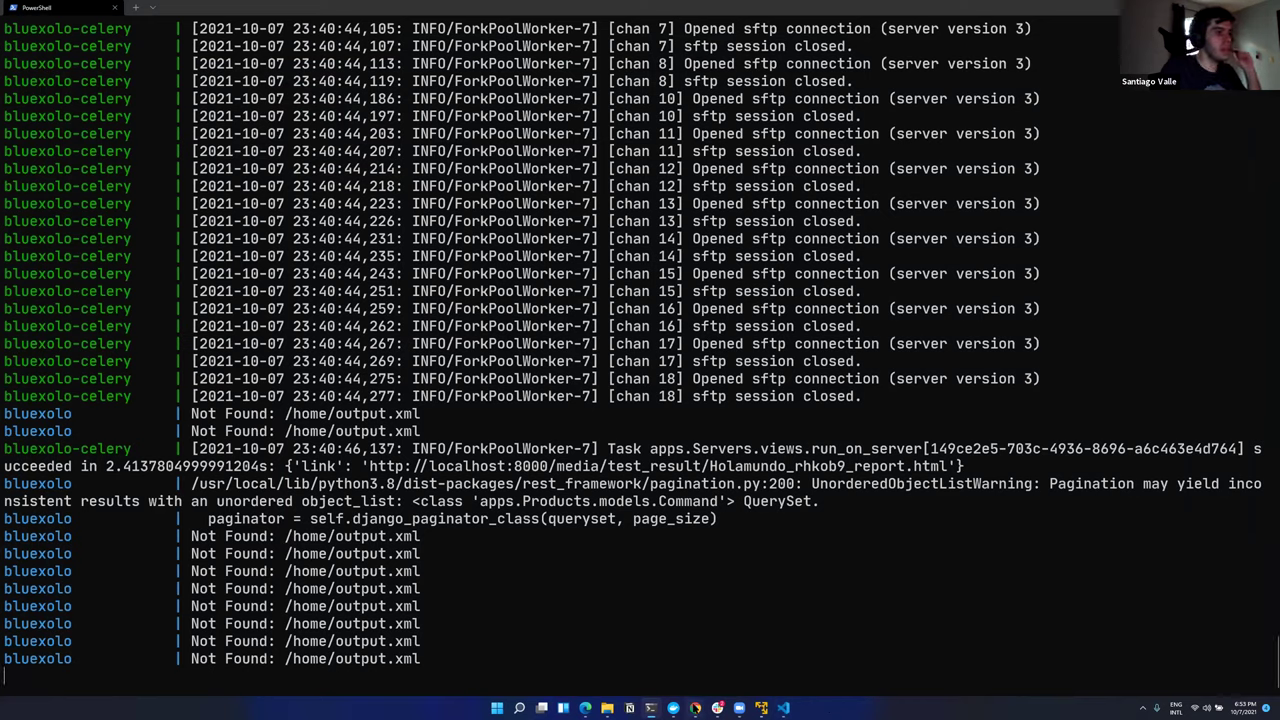
{"action": "left_click", "coordinate": [695, 707]}
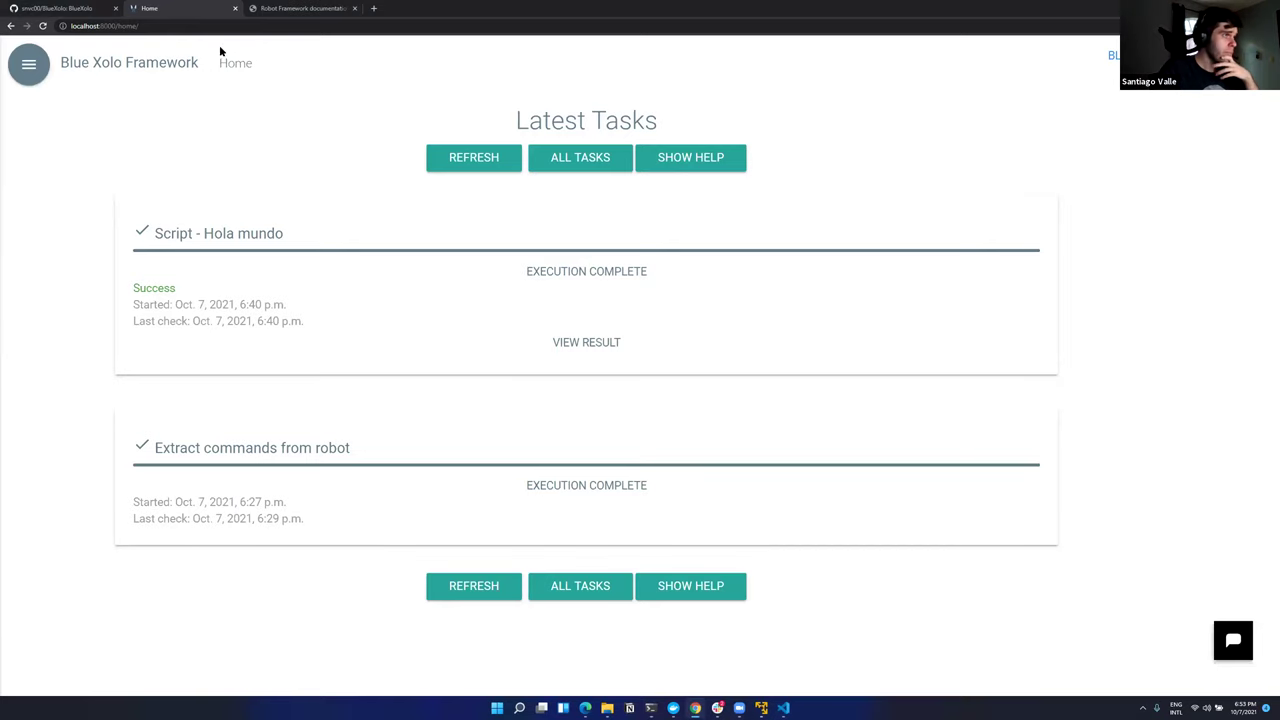
Step: Go to github.com/IBM/BlueXolo and open issue #537, Workshop CCOSS 2021
{"action": "left_click", "coordinate": [112, 6]}
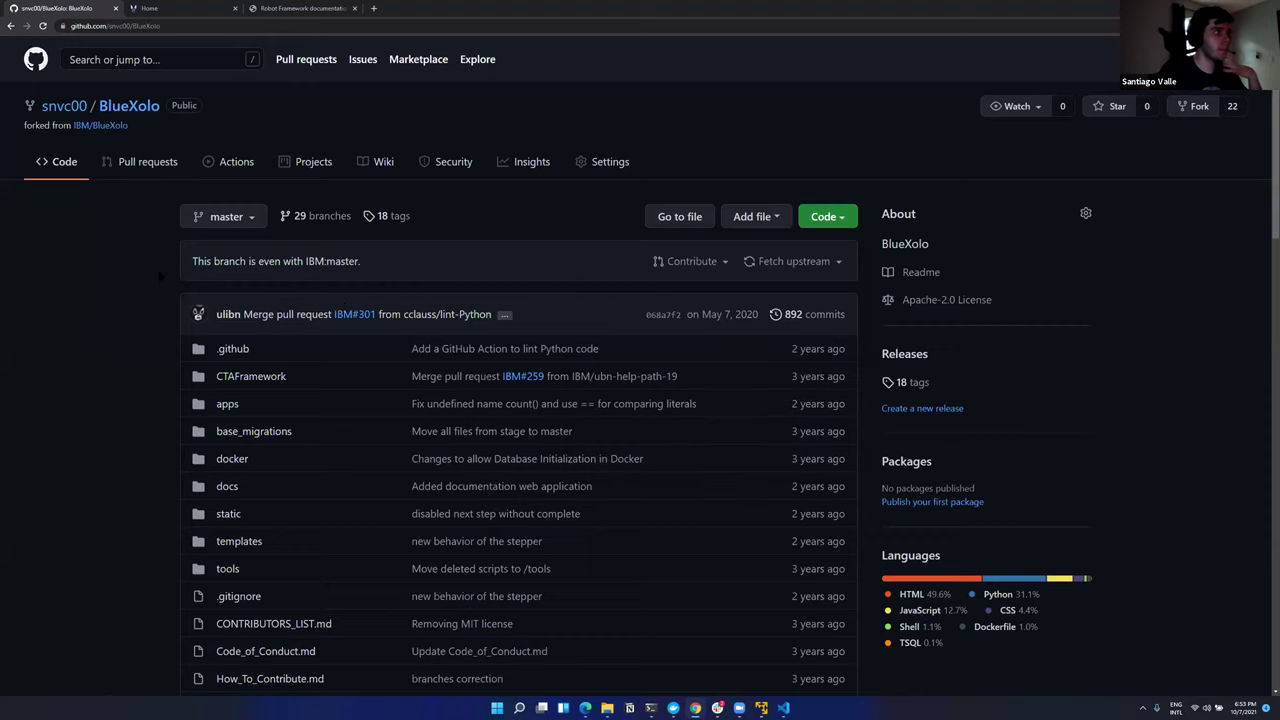
{"action": "left_click", "coordinate": [165, 8]}
{"action": "left_click", "coordinate": [181, 27]}
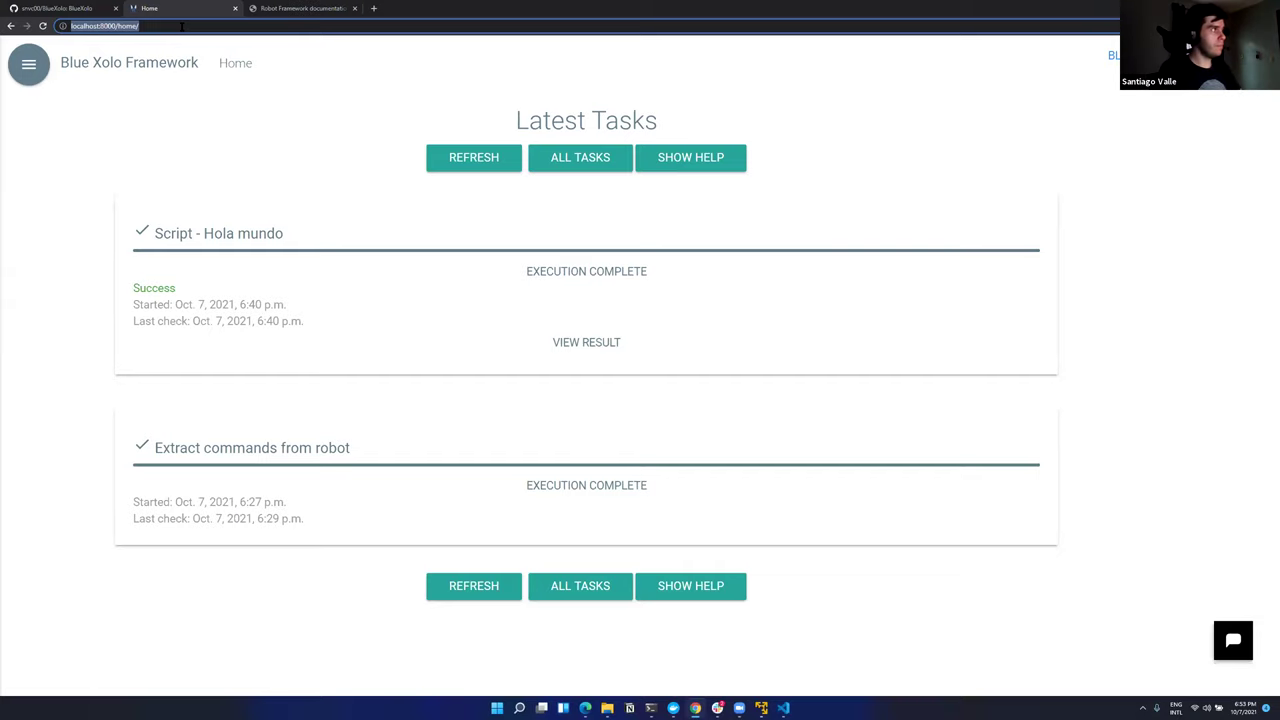
{"action": "type", "text": "github"}
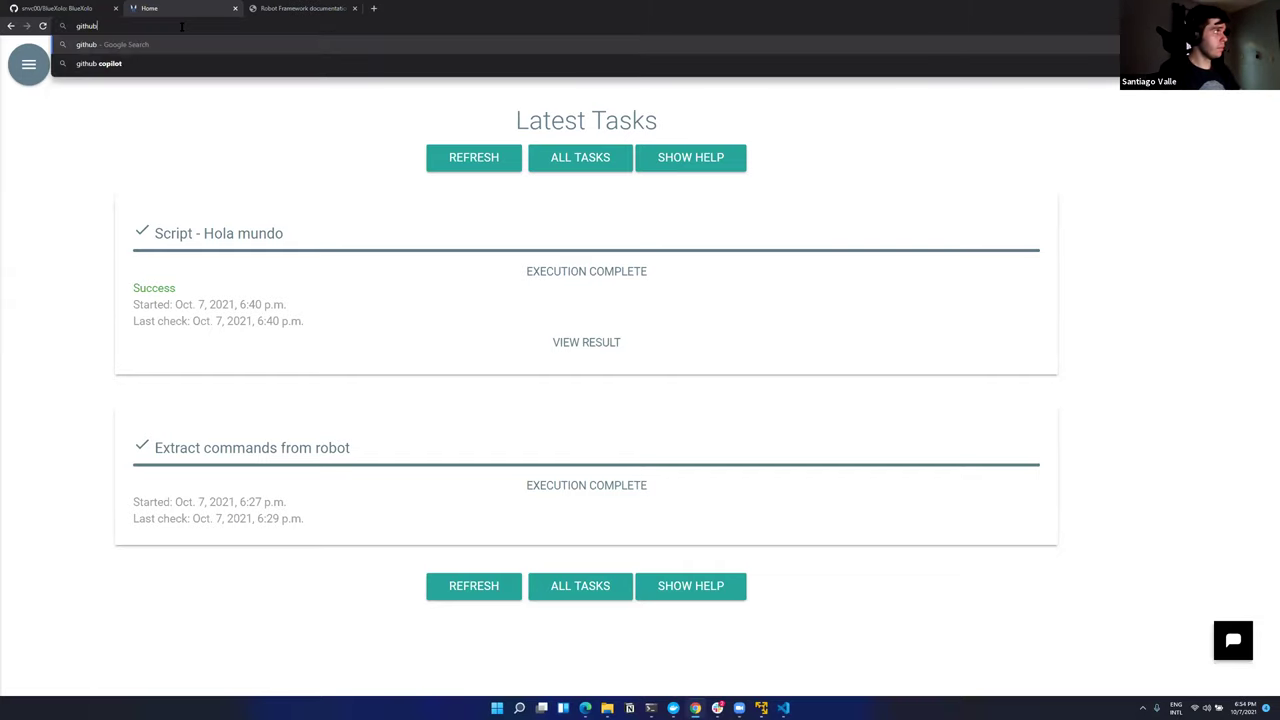
{"action": "type", "text": ".com/IBM/"}
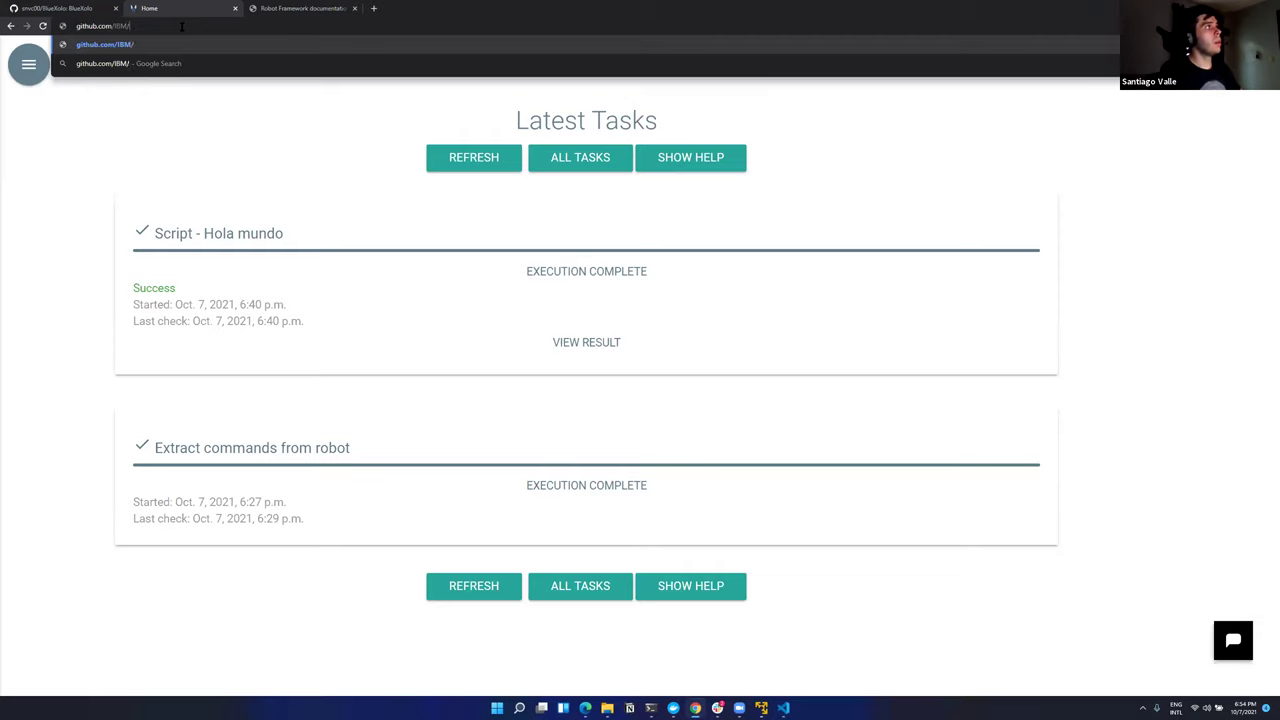
{"action": "type", "text": "BlueXol"}
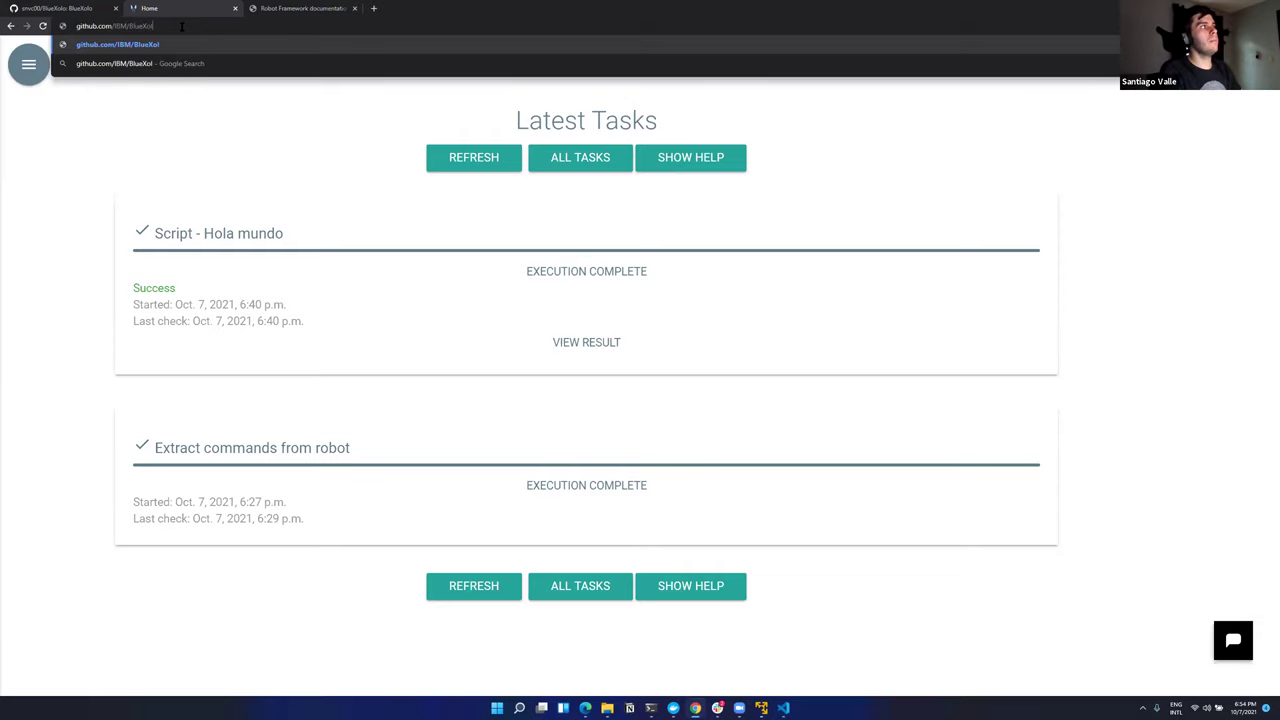
{"action": "key", "text": "Return"}
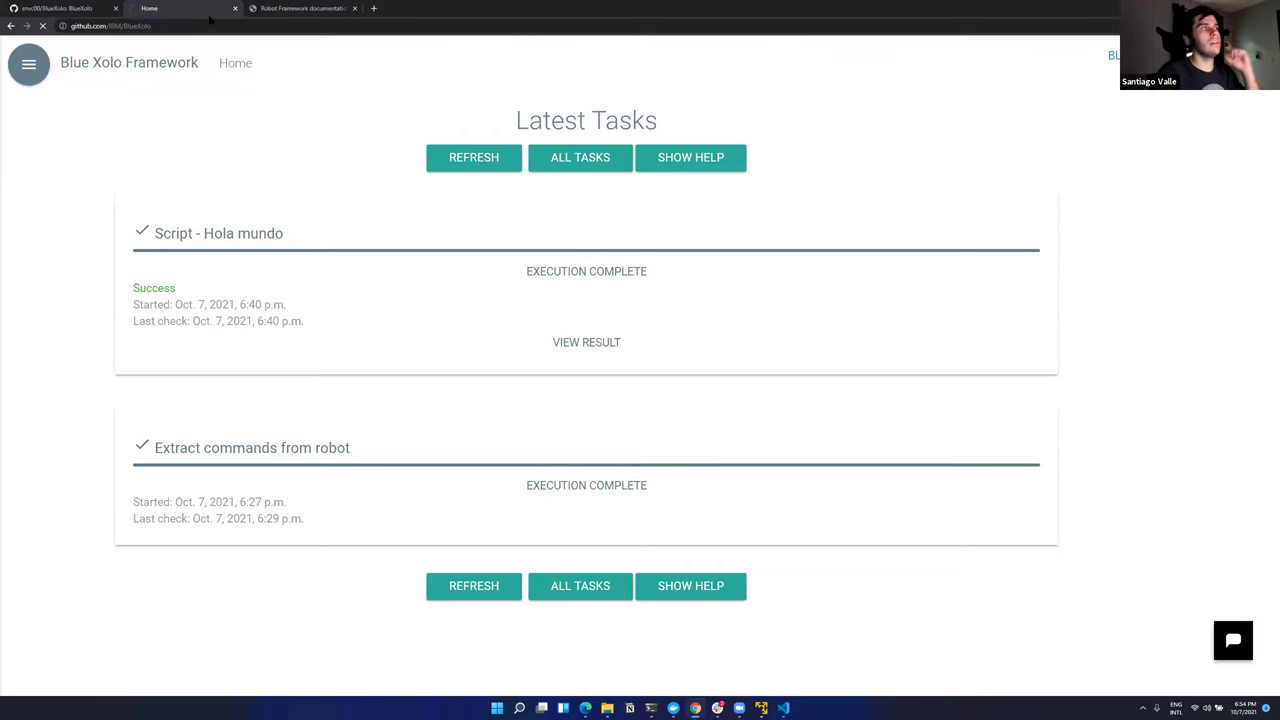
{"action": "left_click", "coordinate": [132, 147]}
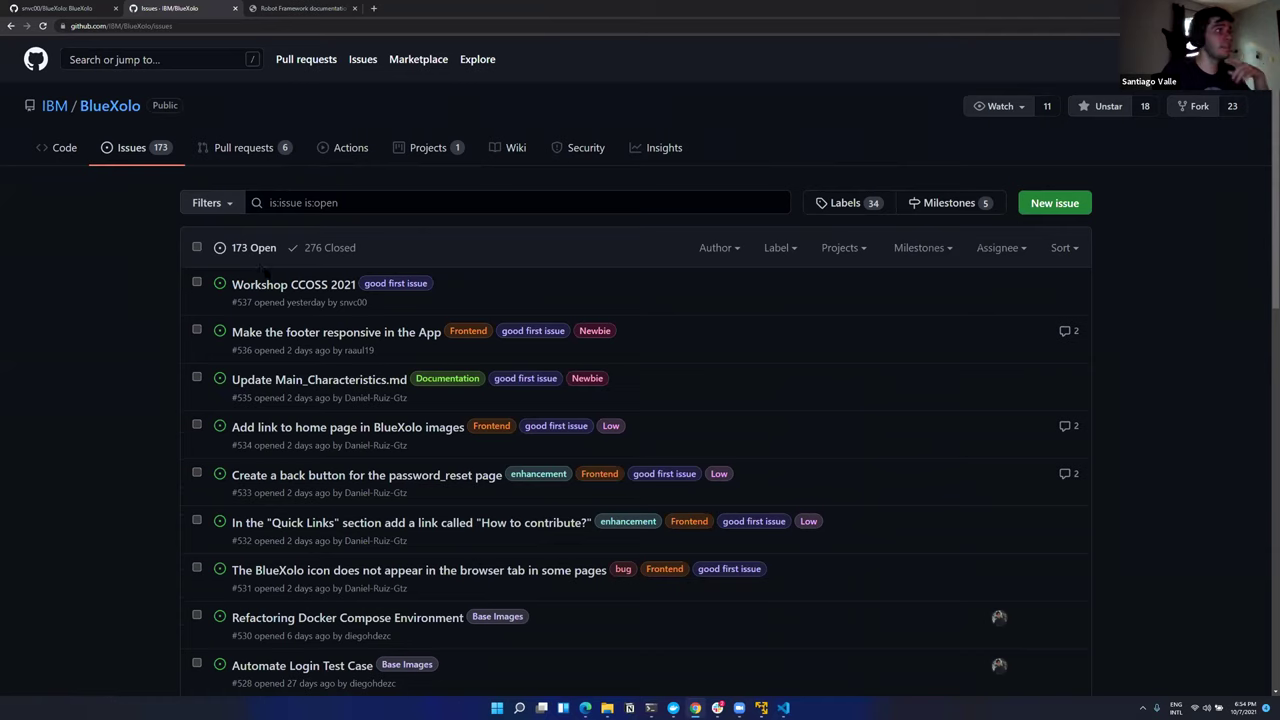
{"action": "left_click", "coordinate": [287, 286]}
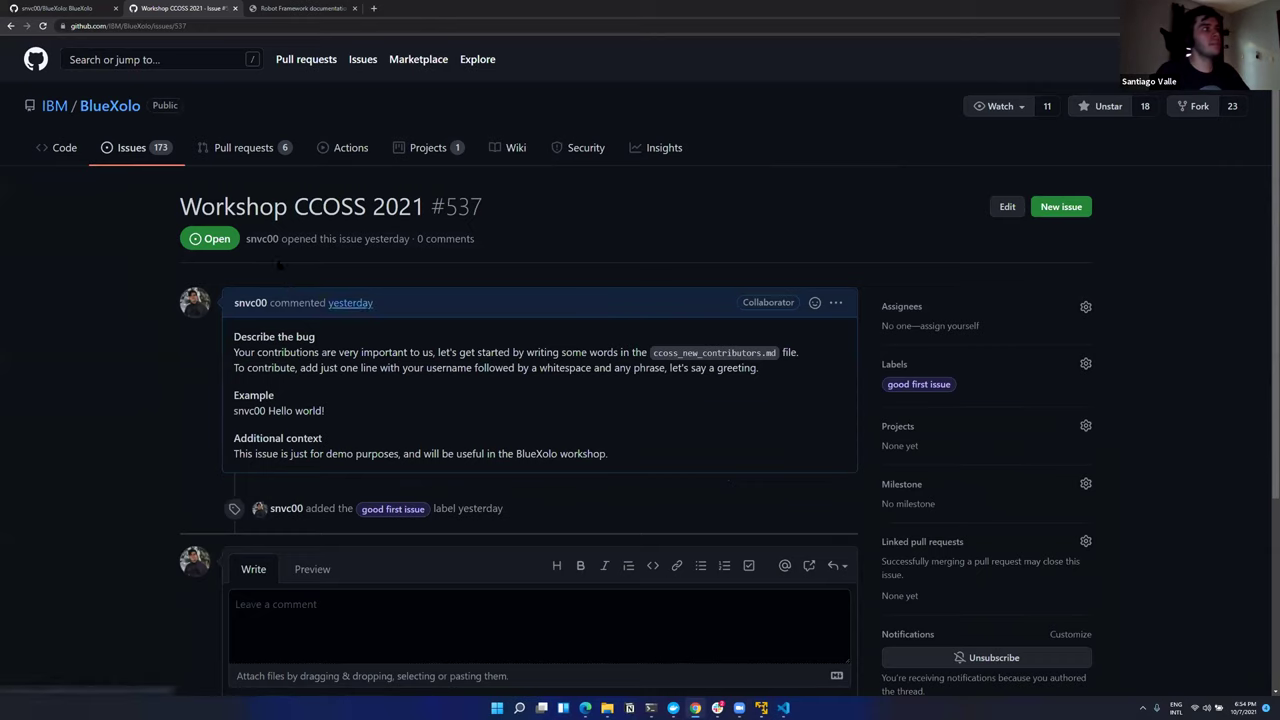
{"action": "scroll", "coordinate": [496, 340], "scroll_direction": "down", "scroll_amount": 1}
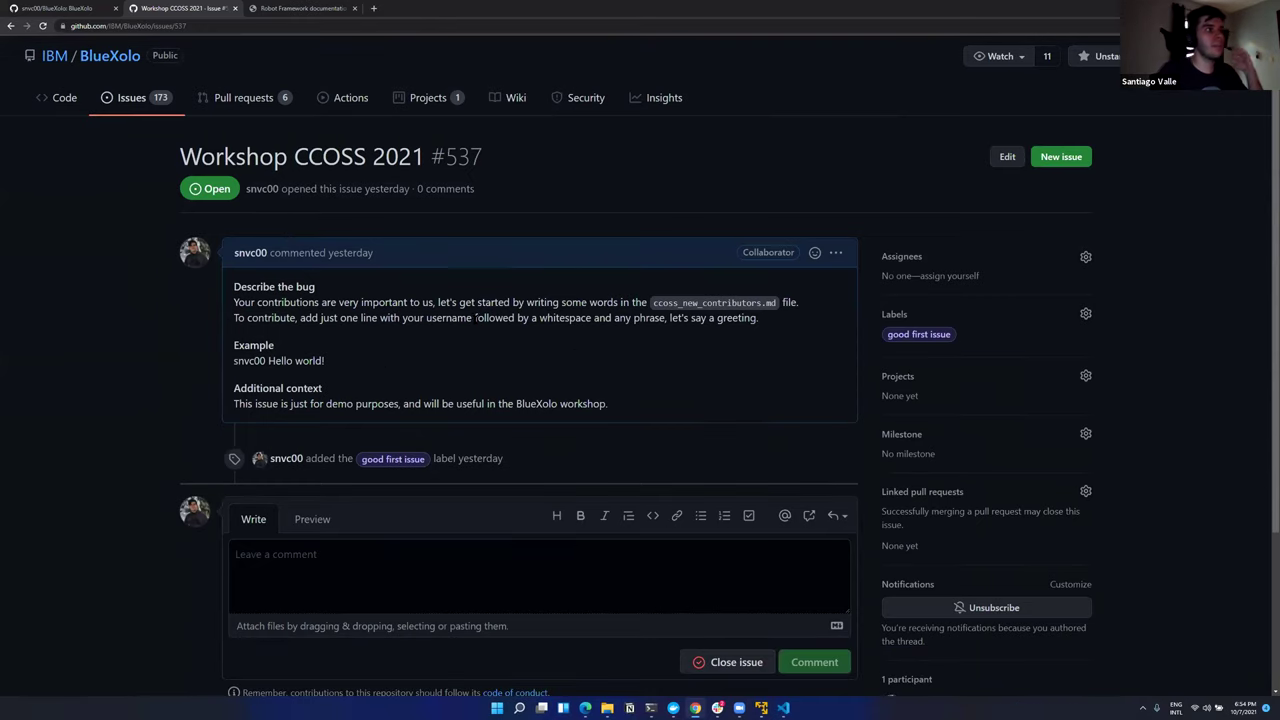